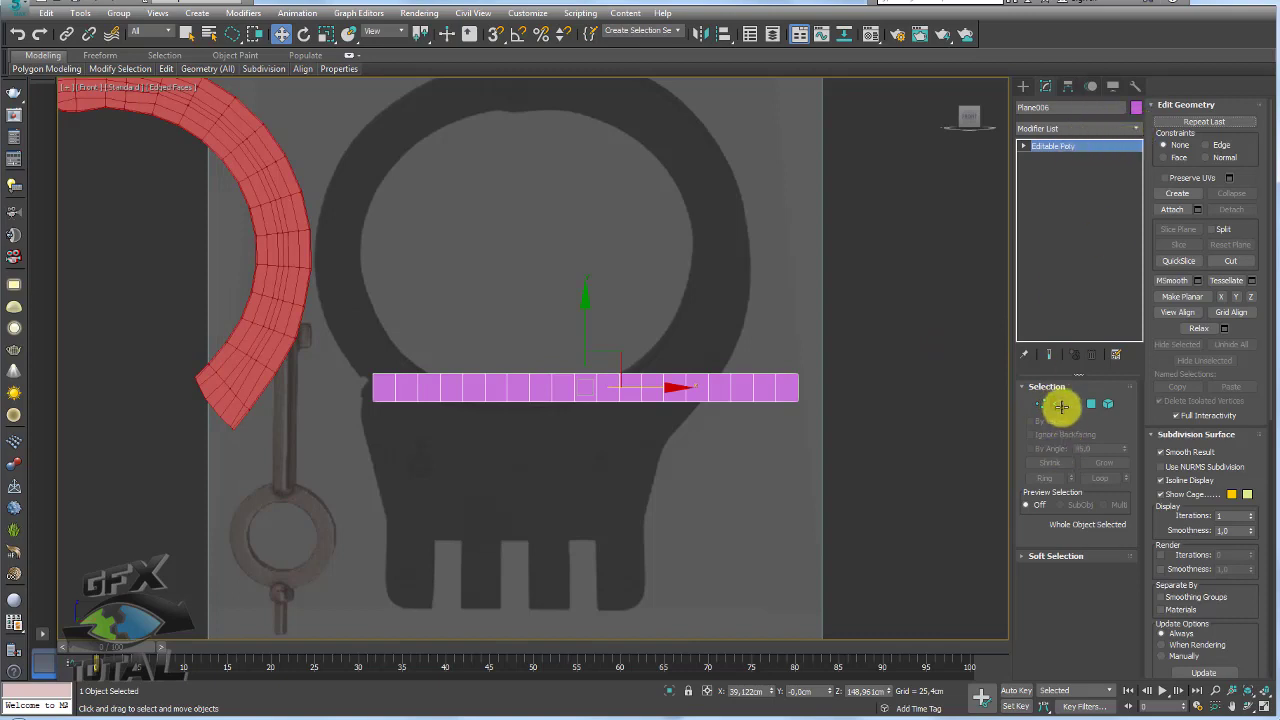
# Add an FFD 2x2x2 lattice modifier to the pink strip.
pyautogui.click(1057, 403)
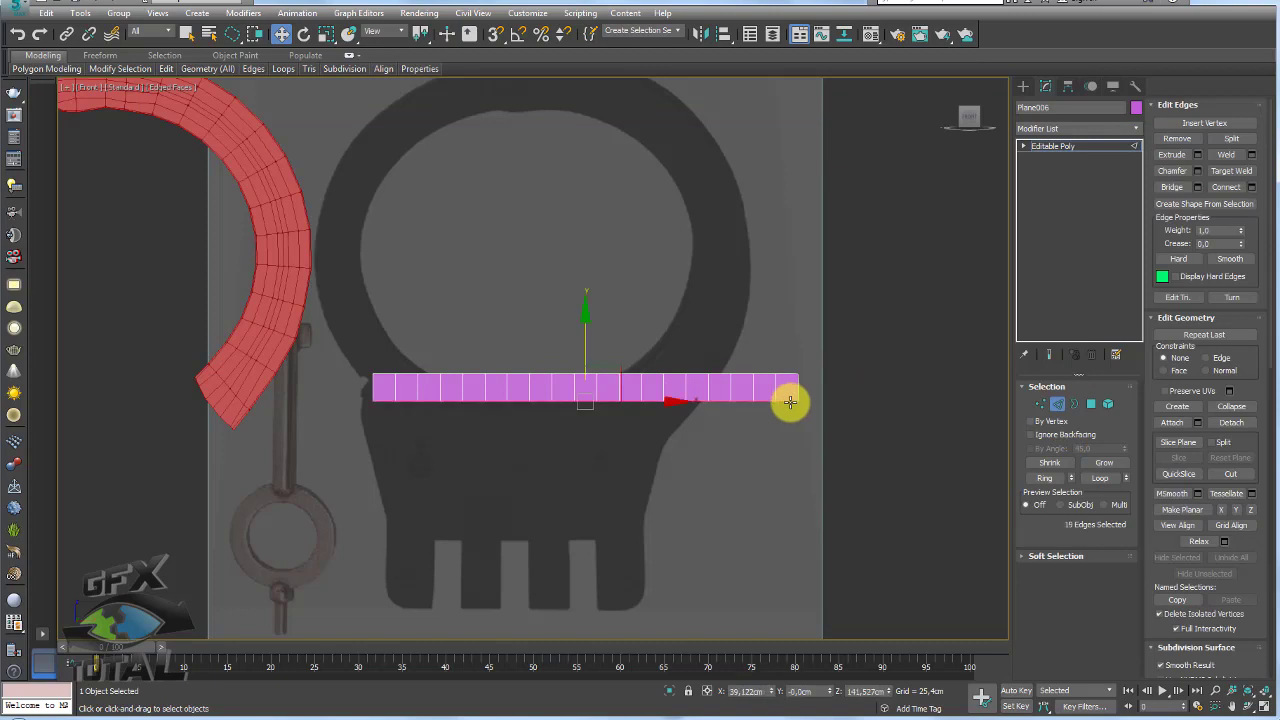
pyautogui.click(1135, 128)
pyautogui.scroll(-5, 1134, 203)
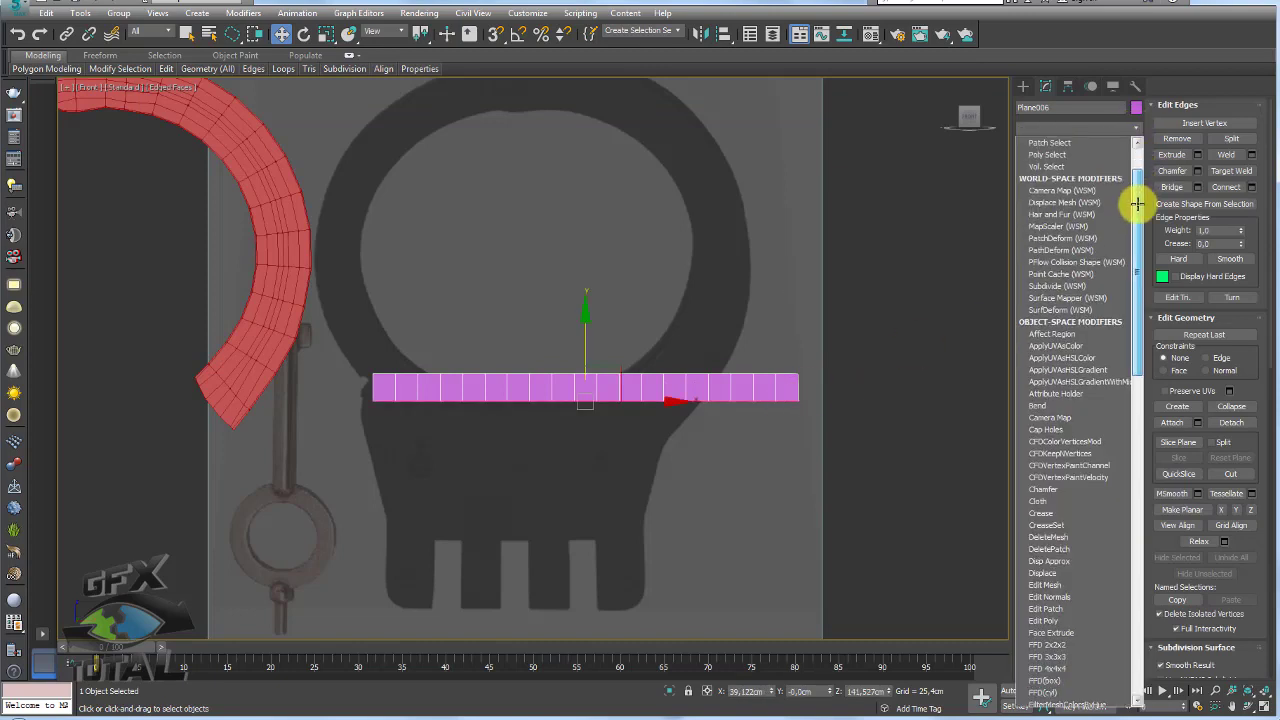
pyautogui.click(1048, 525)
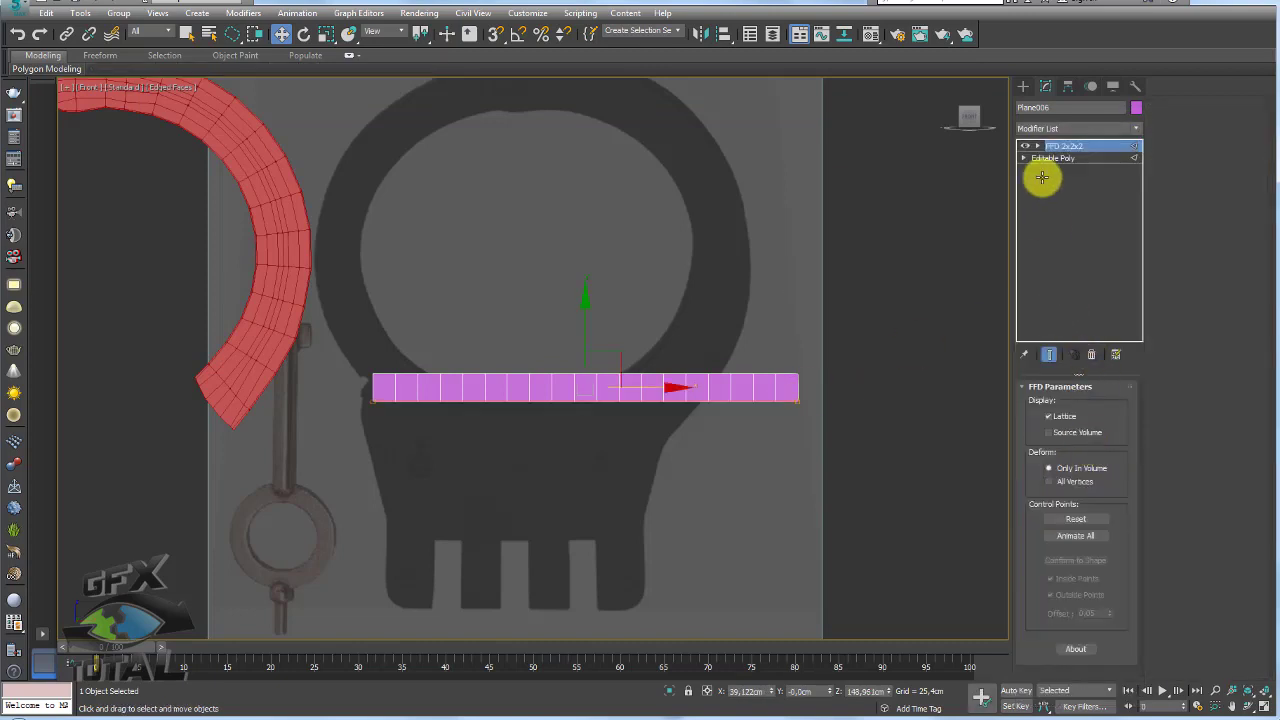
# Trial-tilt the strip's right end with the FFD control points, then undo and level it.
pyautogui.click(1040, 147)
pyautogui.moveTo(979, 253); pyautogui.dragTo(784, 429)
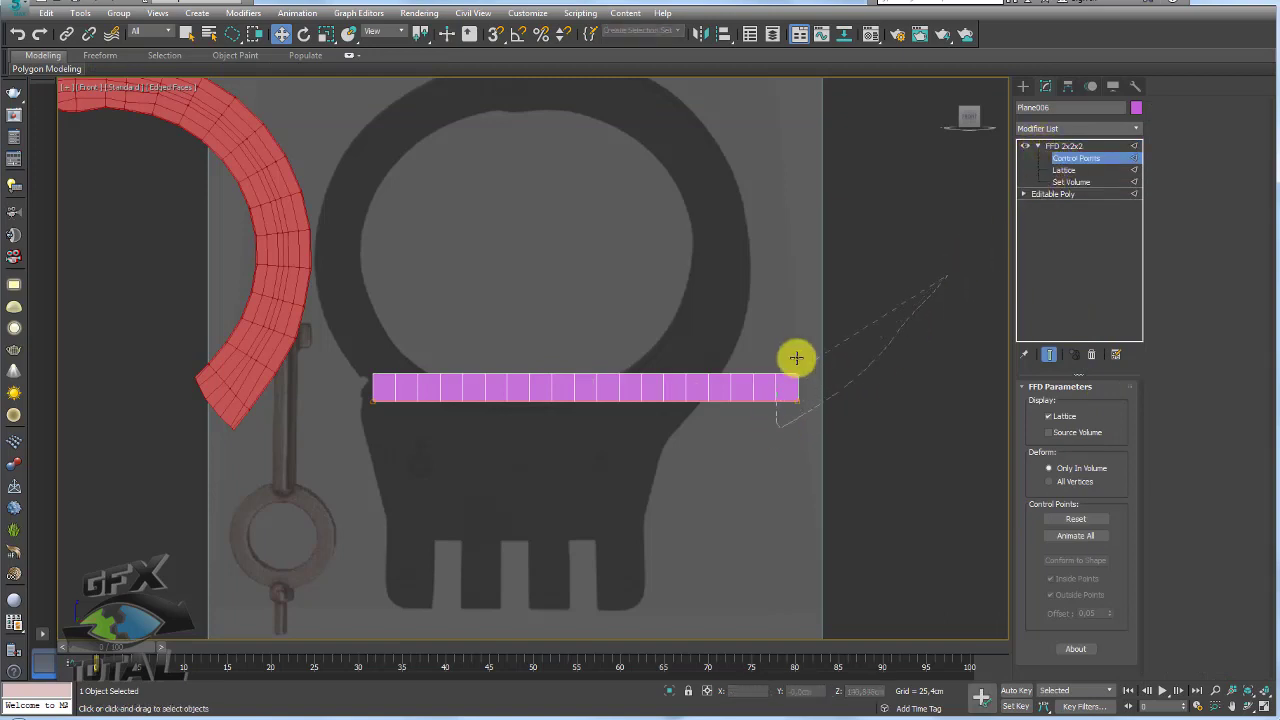
pyautogui.moveTo(808, 334); pyautogui.dragTo(797, 267)
pyautogui.hotkey('ctrl', 'z')
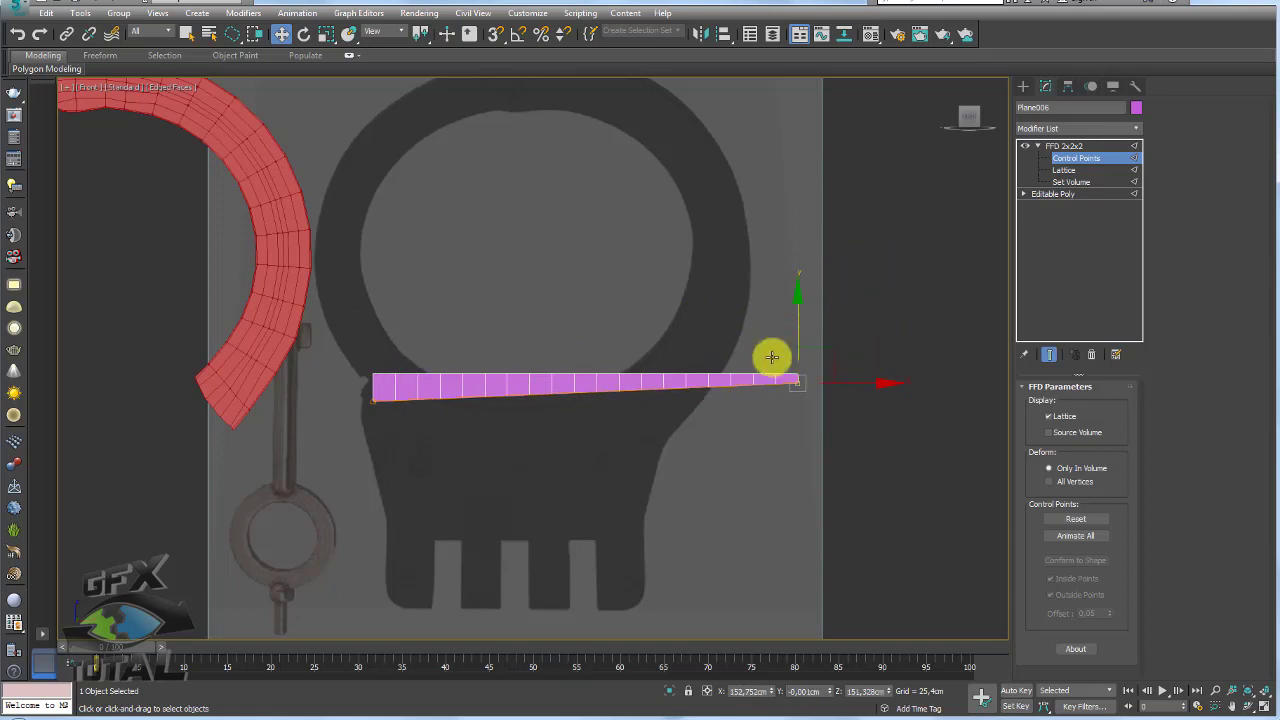
pyautogui.moveTo(752, 373); pyautogui.dragTo(785, 390)
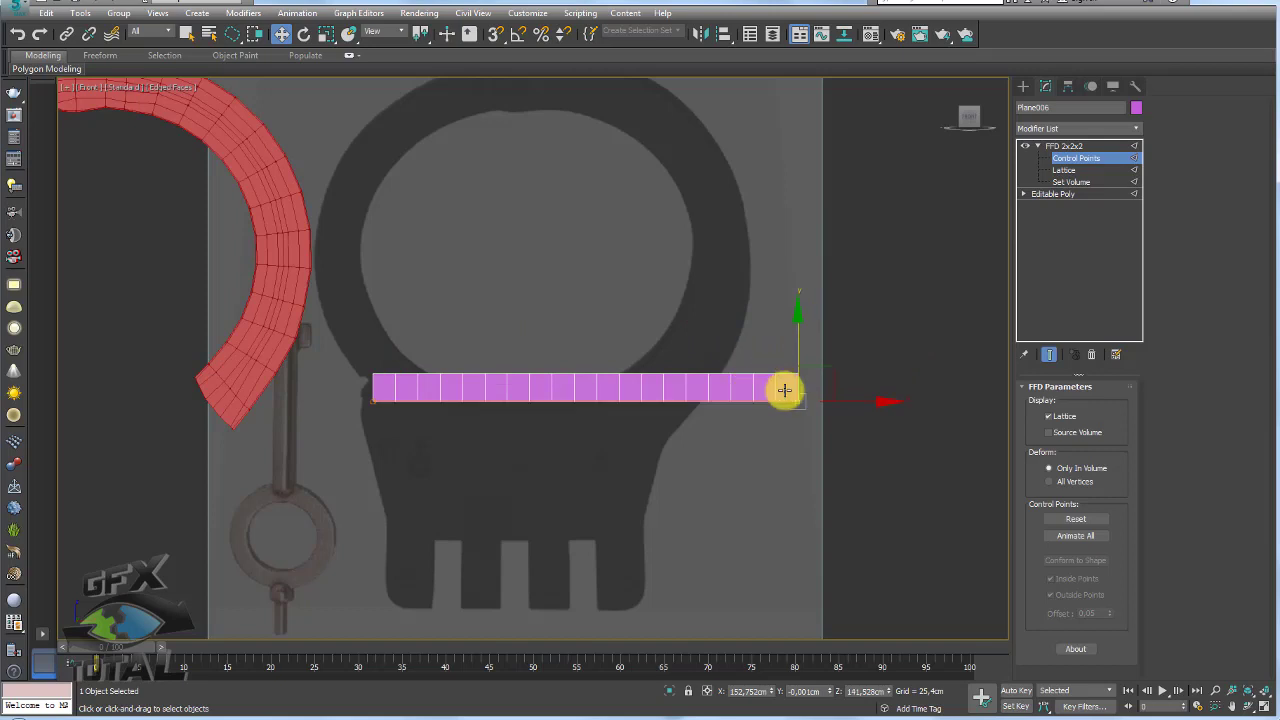
pyautogui.moveTo(875, 311); pyautogui.dragTo(887, 299, button='middle')
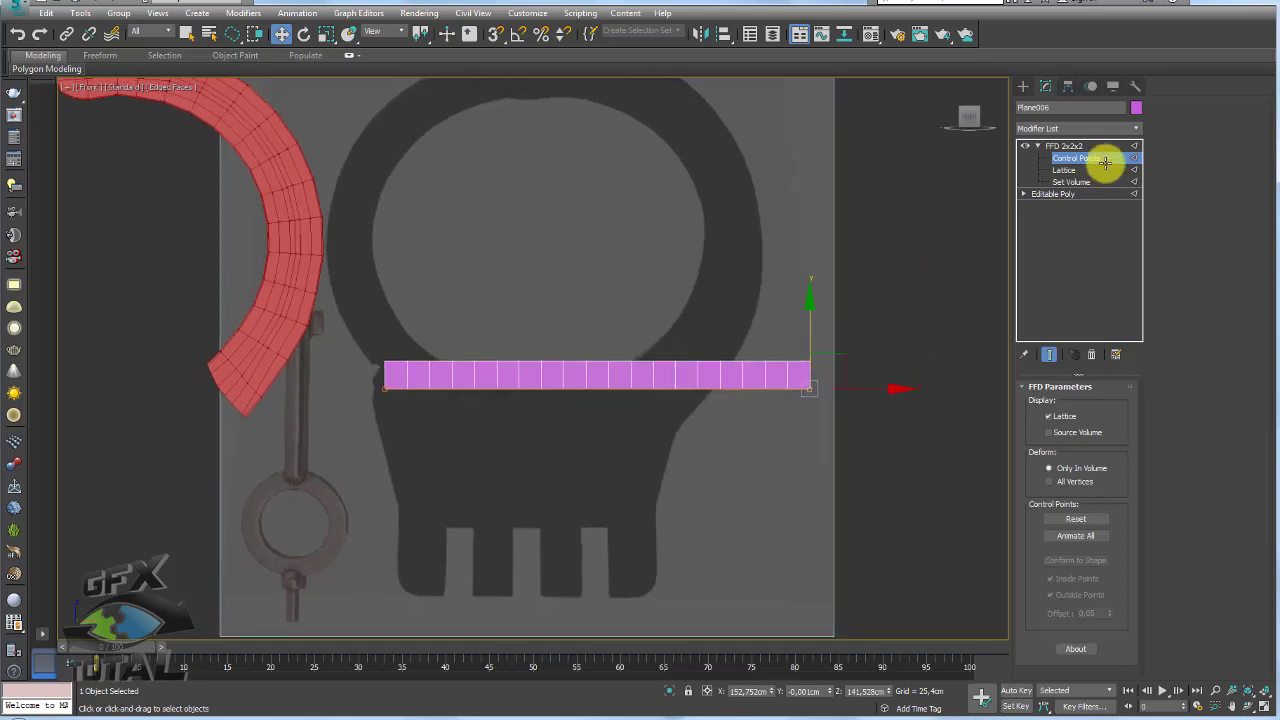
# Delete the FFD modifier and lower the strip's top edge to make it thinner.
pyautogui.click(1091, 354)
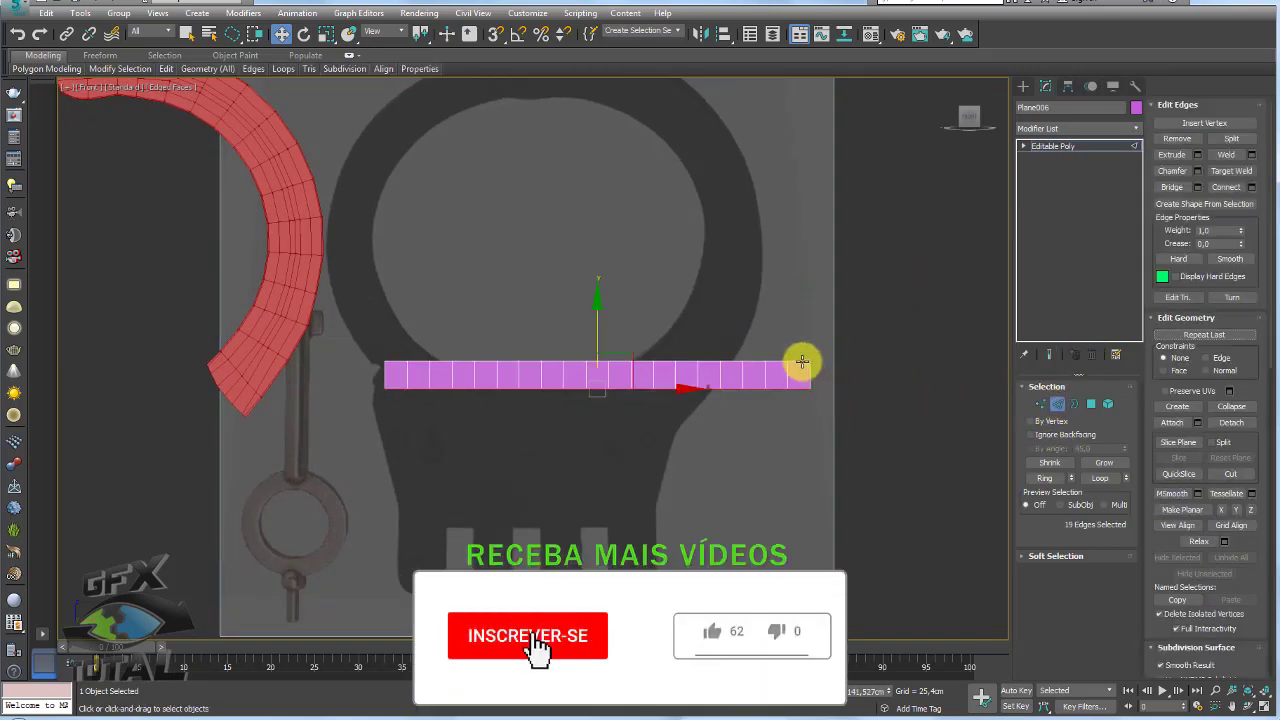
pyautogui.scroll(2, 700, 300)
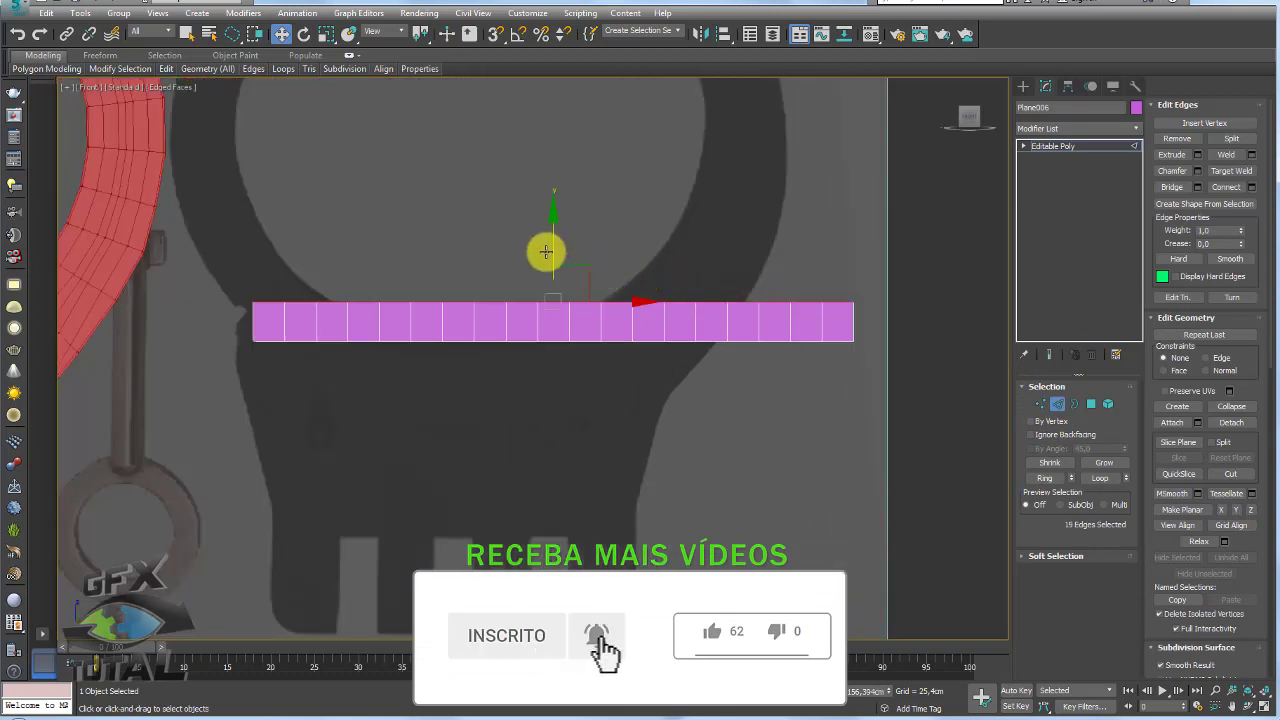
pyautogui.moveTo(553, 249); pyautogui.dragTo(553, 269)
pyautogui.scroll(2, 790, 336)
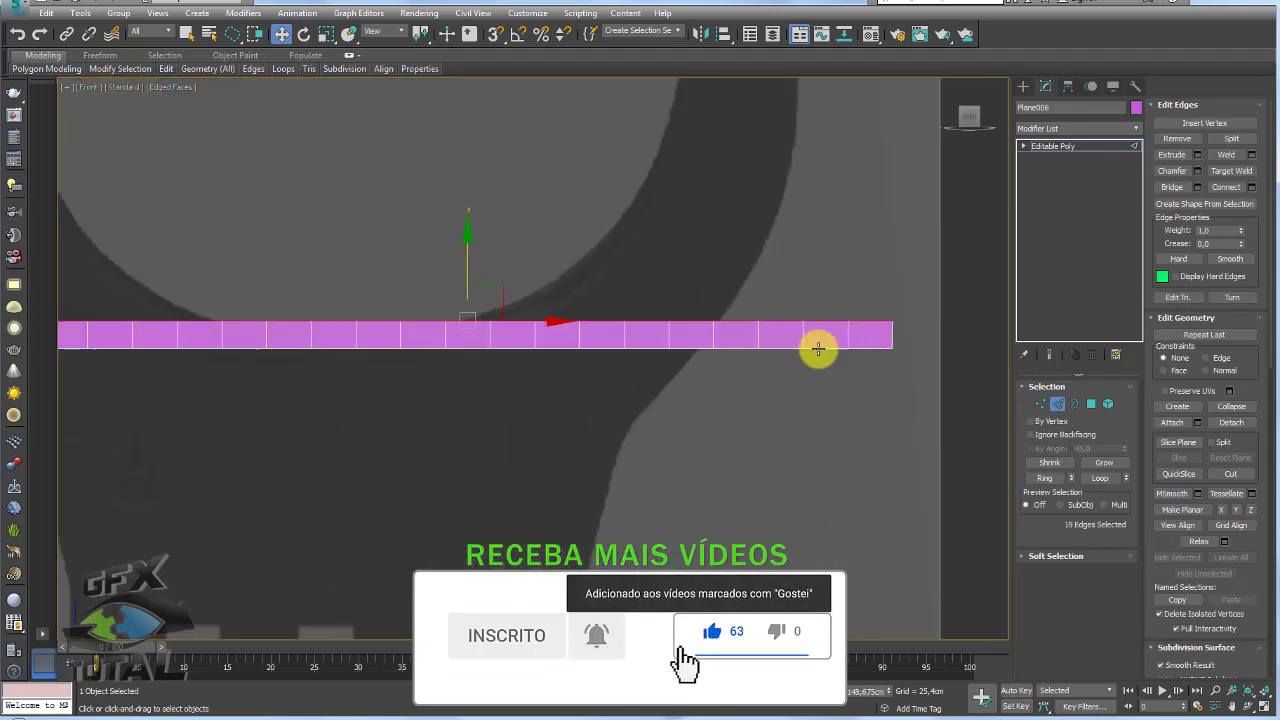
pyautogui.scroll(-2, 835, 354)
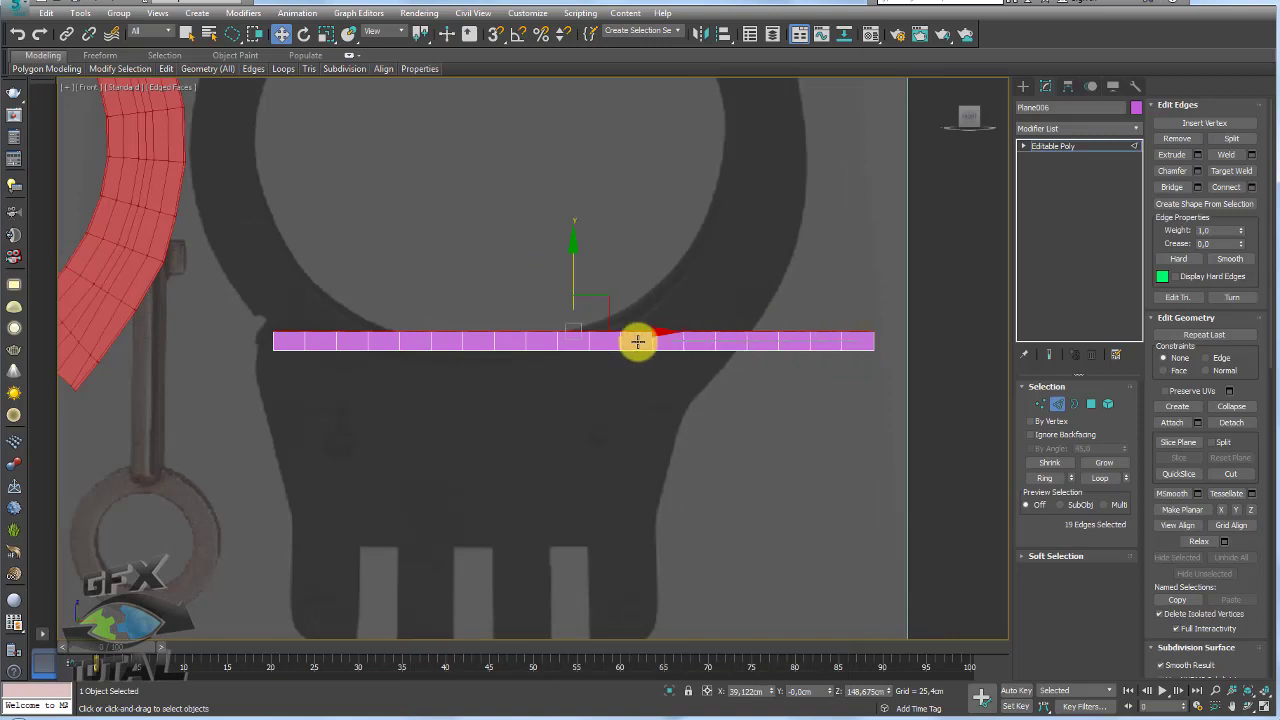
# Trim the edge selection to 18 edges and chamfer them.
pyautogui.click(288, 342)
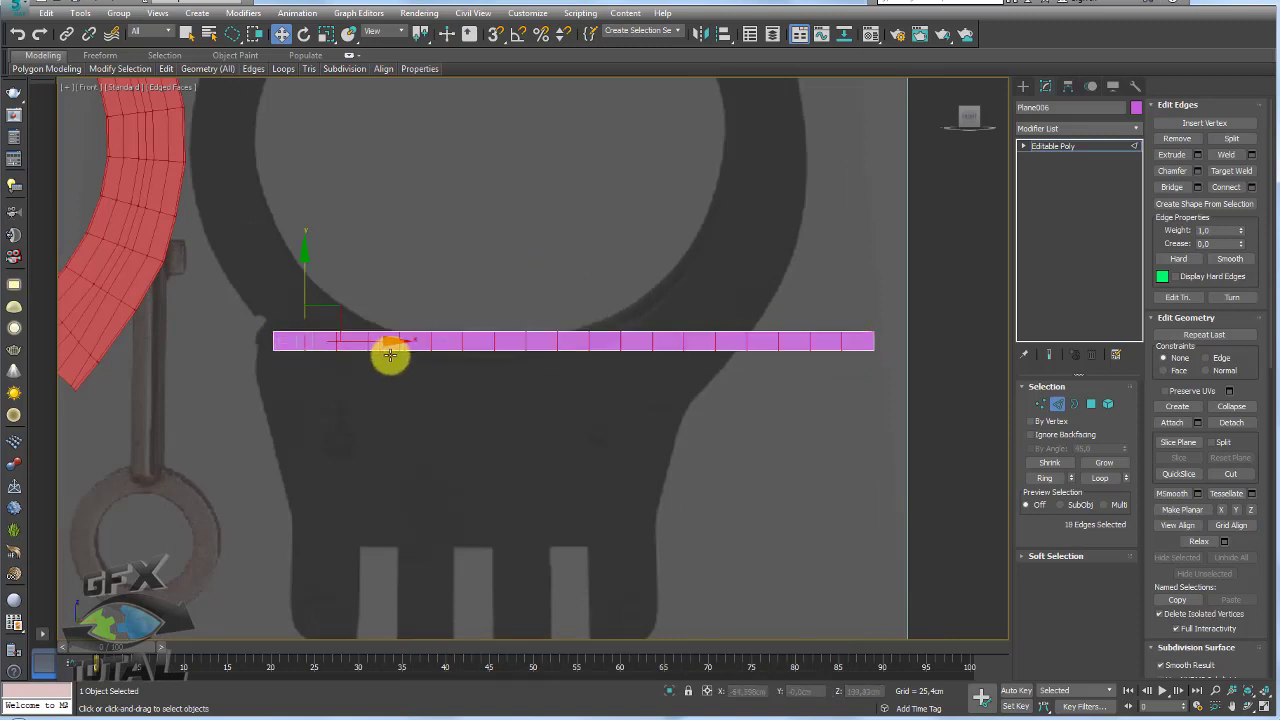
pyautogui.click(874, 342)
pyautogui.scroll(2, 889, 320)
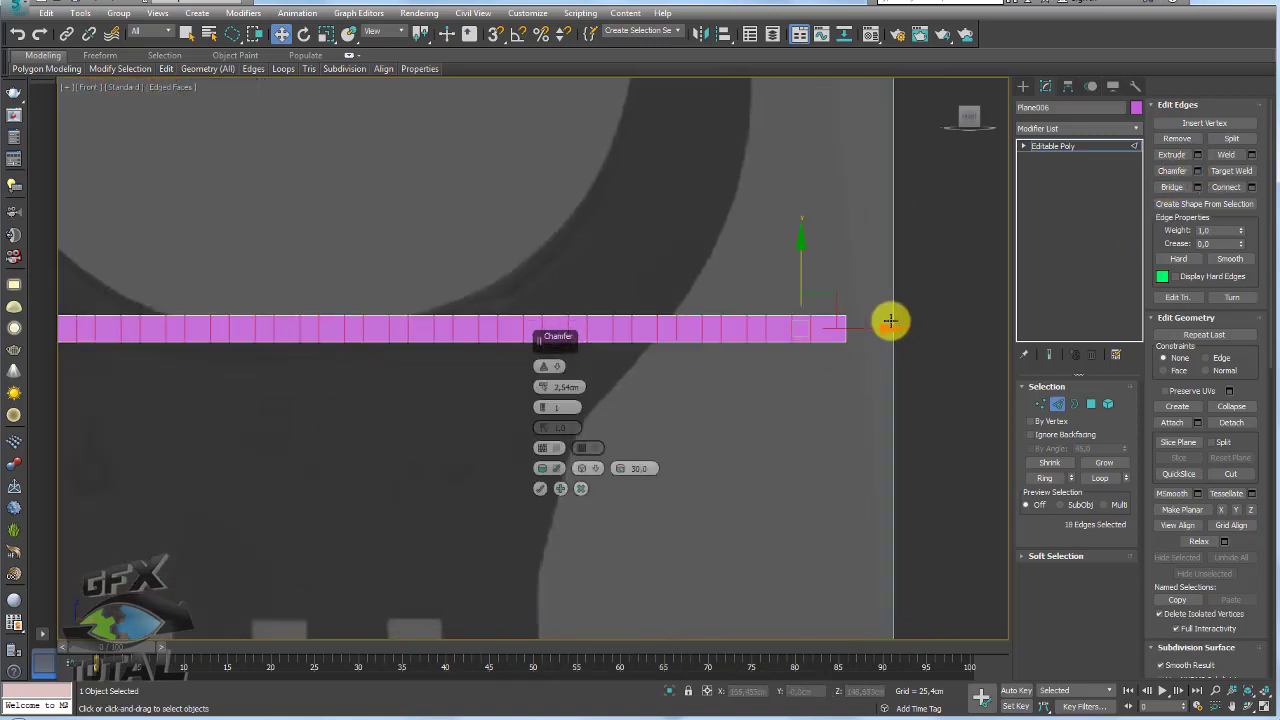
pyautogui.scroll(1, 600, 380)
pyautogui.moveTo(545, 387); pyautogui.dragTo(545, 386)
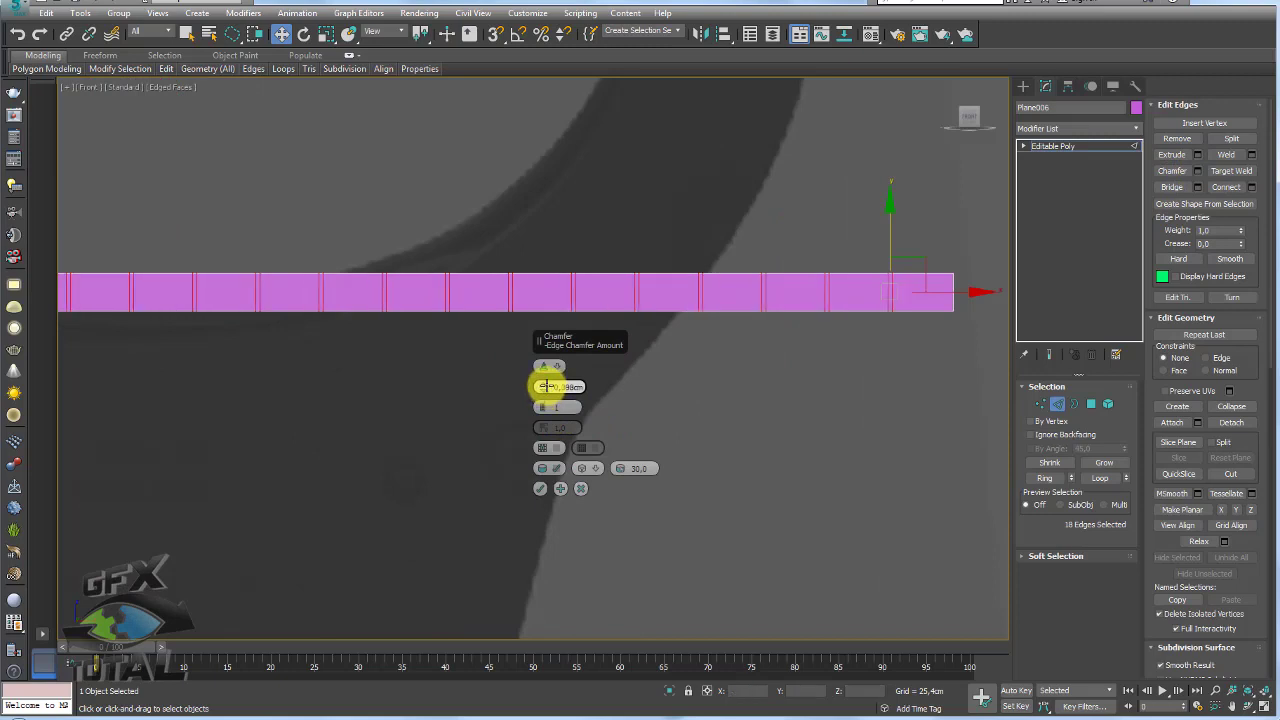
pyautogui.click(540, 488)
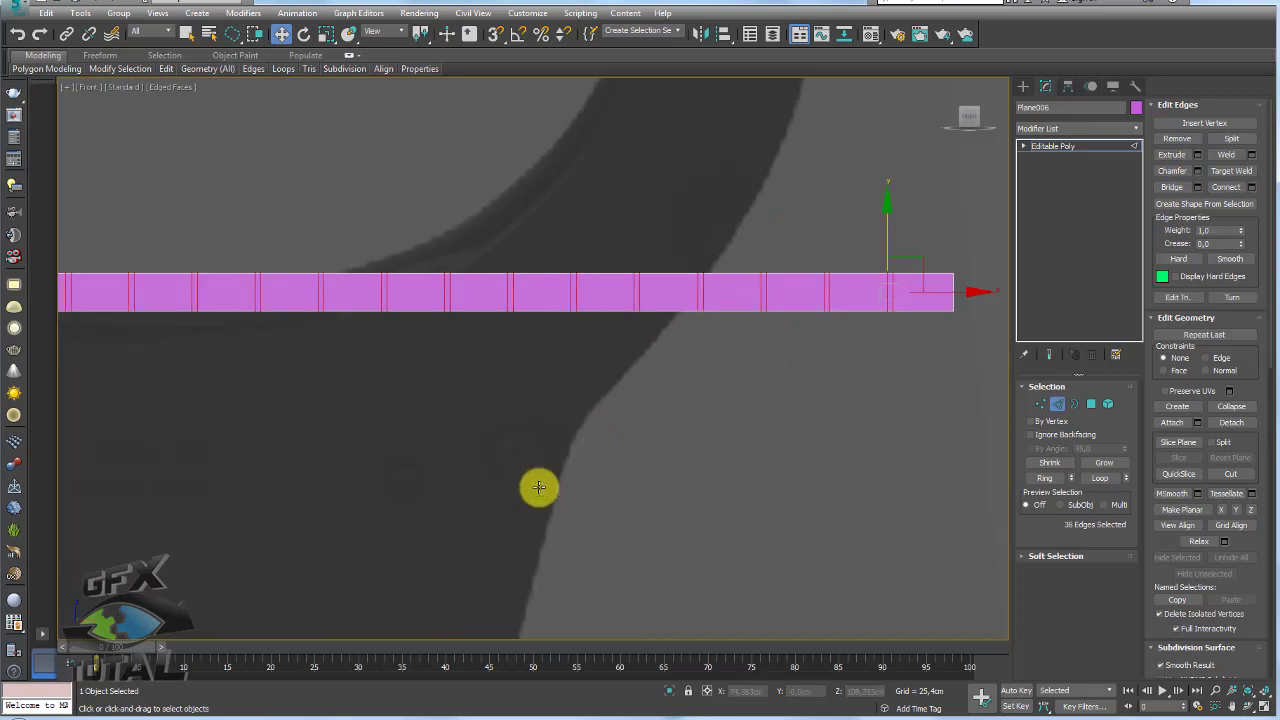
# Pull a bottom-edge vertex down into a tooth point.
pyautogui.click(1040, 405)
pyautogui.scroll(2, 908, 324)
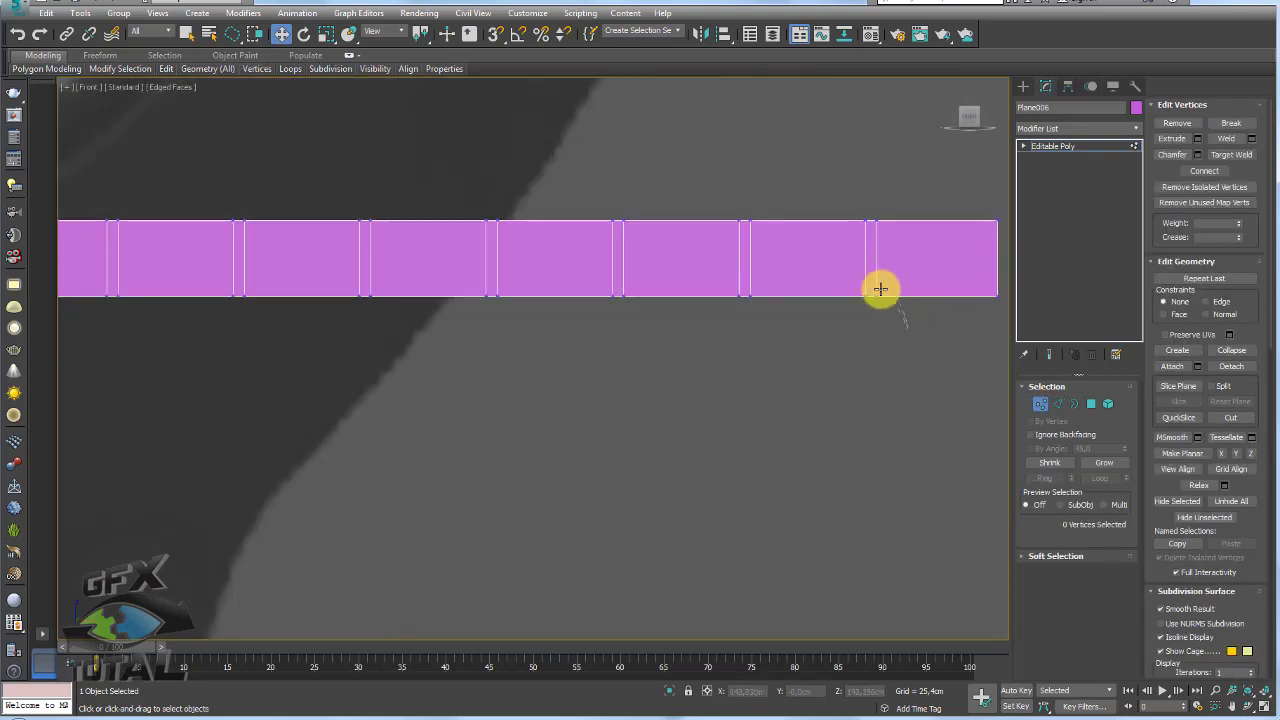
pyautogui.click(875, 297)
pyautogui.moveTo(880, 238); pyautogui.dragTo(875, 289)
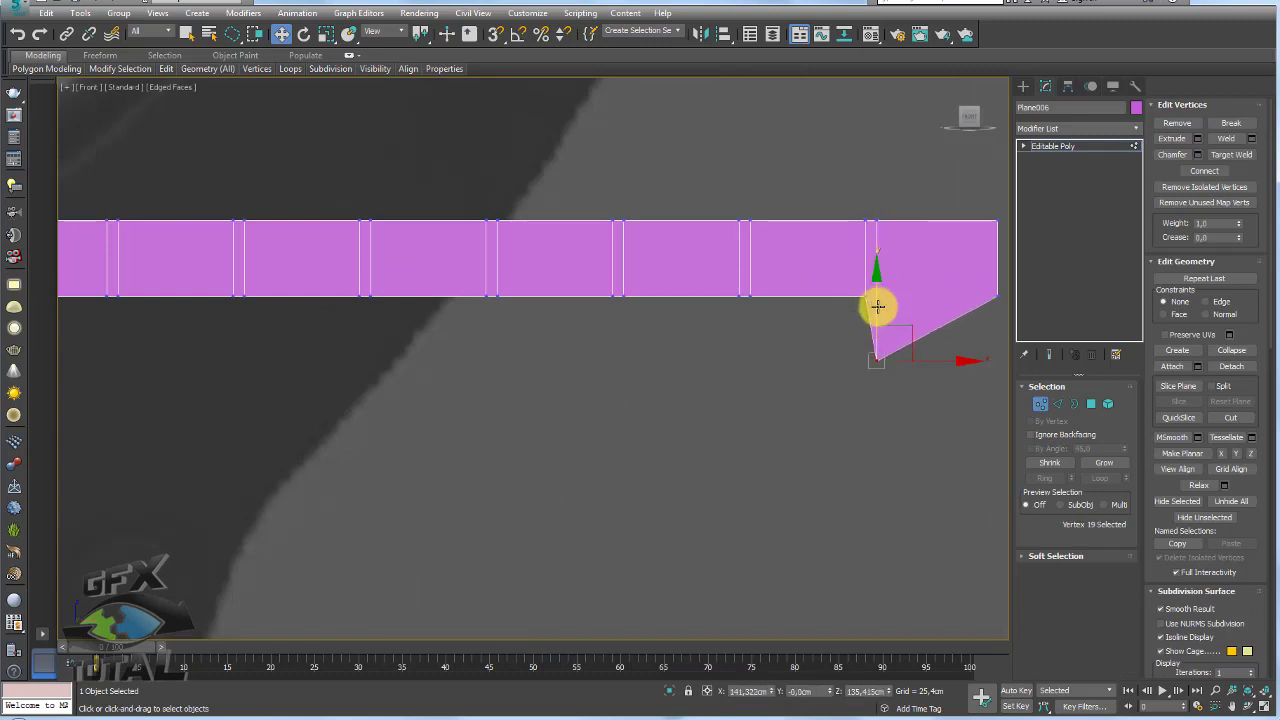
pyautogui.scroll(-2, 529, 349)
pyautogui.scroll(-1, 920, 369)
# Delete the other polygons, leaving only the right-end tooth piece.
pyautogui.click(1091, 403)
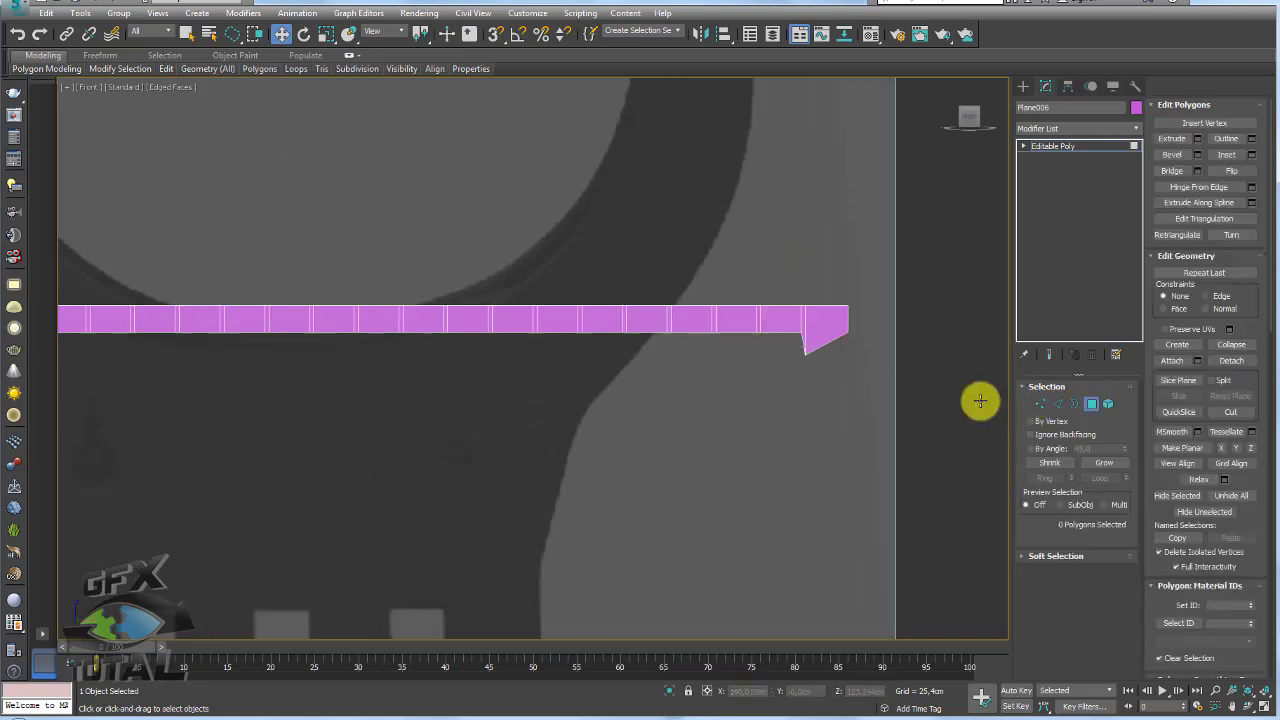
pyautogui.scroll(-2, 920, 385)
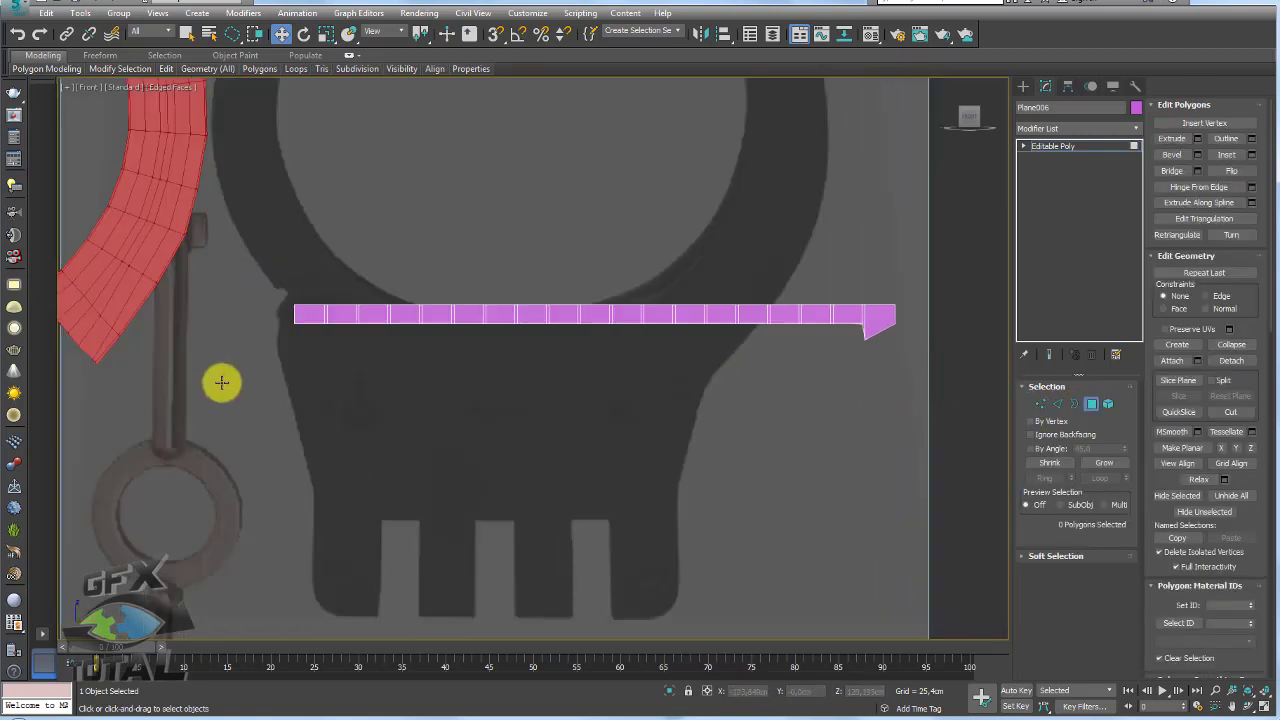
pyautogui.moveTo(221, 382)
pyautogui.mouseDown()
pyautogui.moveTo(429, 234)
pyautogui.moveTo(823, 260)
pyautogui.moveTo(808, 374)
pyautogui.moveTo(790, 398)
pyautogui.mouseUp()
pyautogui.press('Delete')
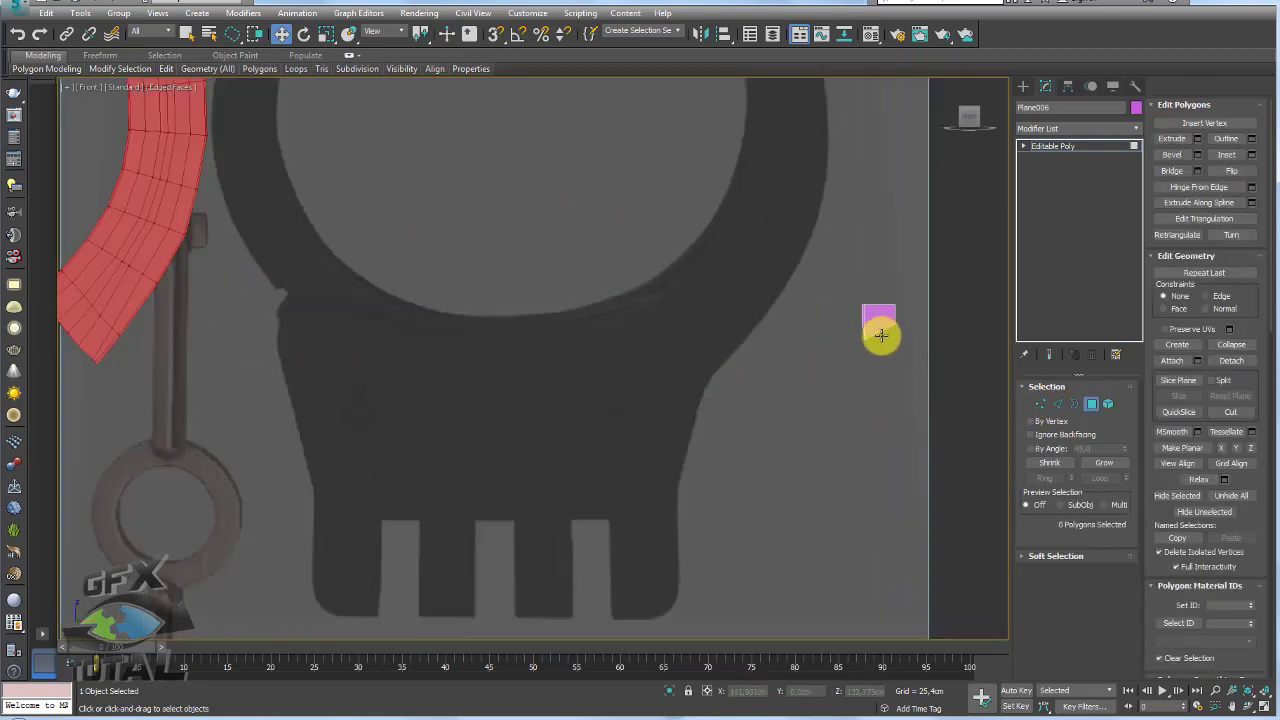
pyautogui.click(1050, 146)
pyautogui.scroll(2, 880, 285)
# Turn on vertex snapping in the snap settings.
pyautogui.scroll(2, 770, 365)
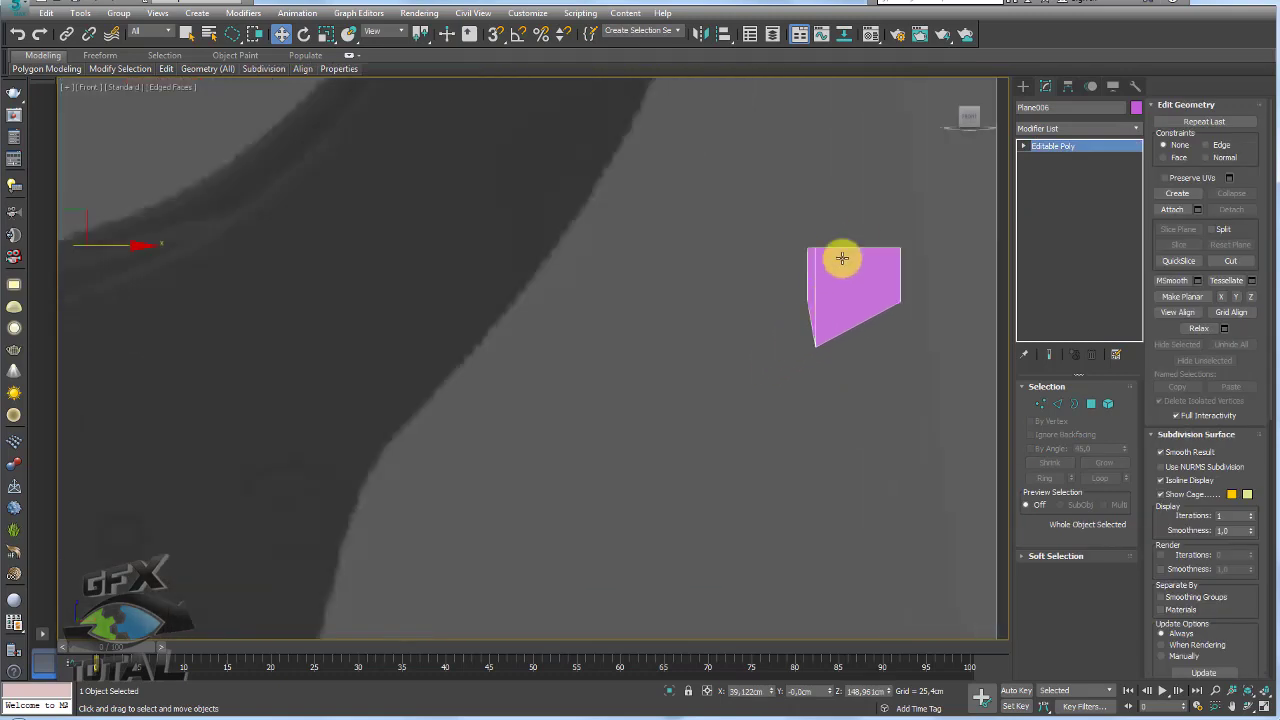
pyautogui.moveTo(842, 259); pyautogui.dragTo(809, 271, button='middle')
pyautogui.scroll(2, 809, 271)
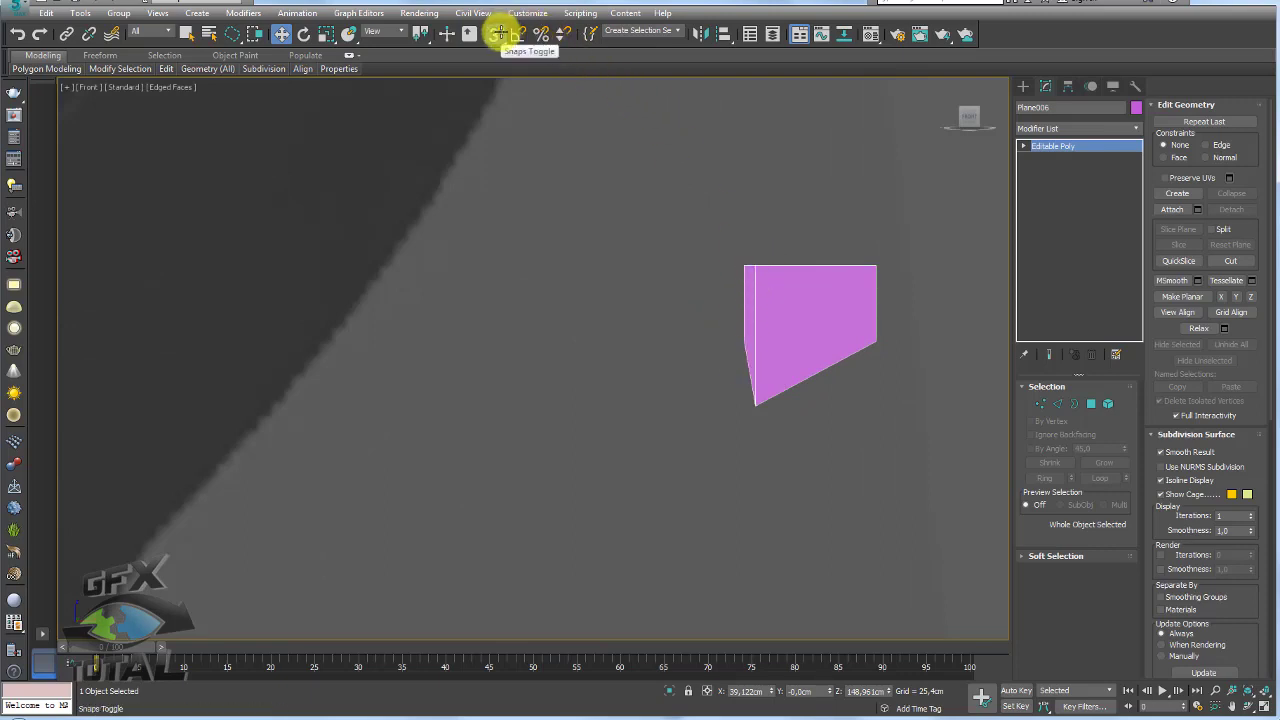
pyautogui.rightClick(495, 34)
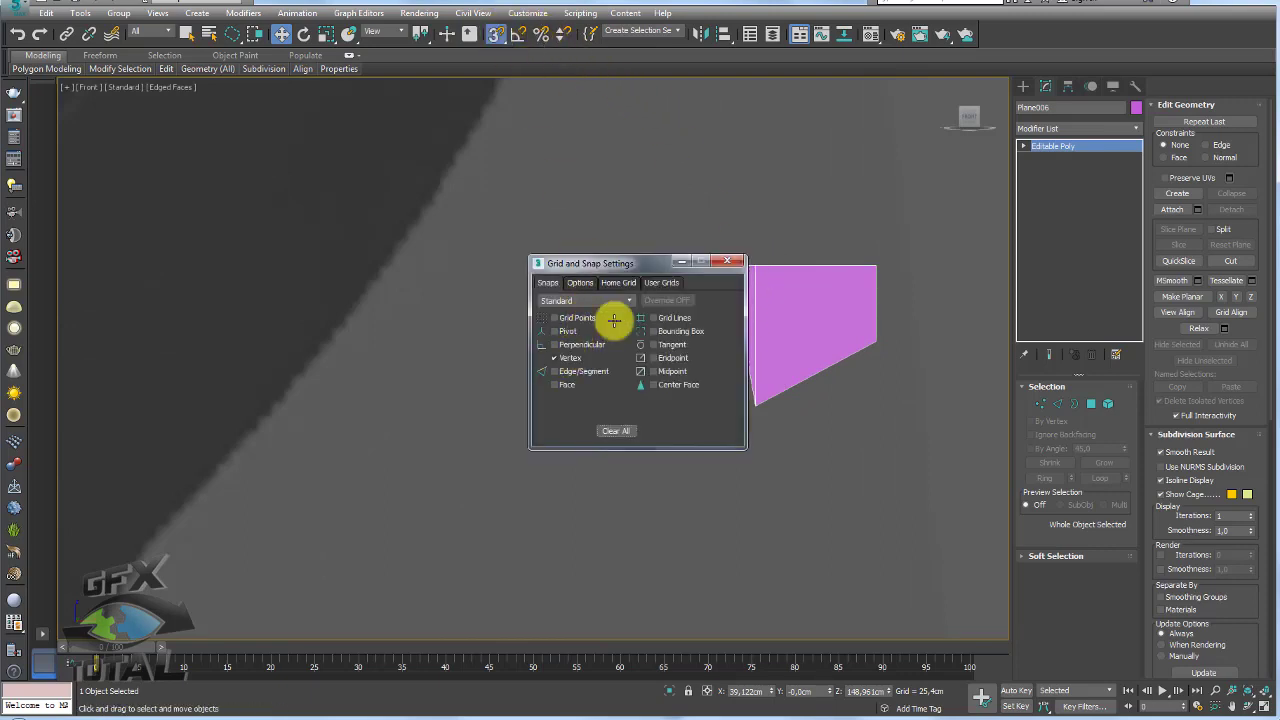
pyautogui.click(735, 262)
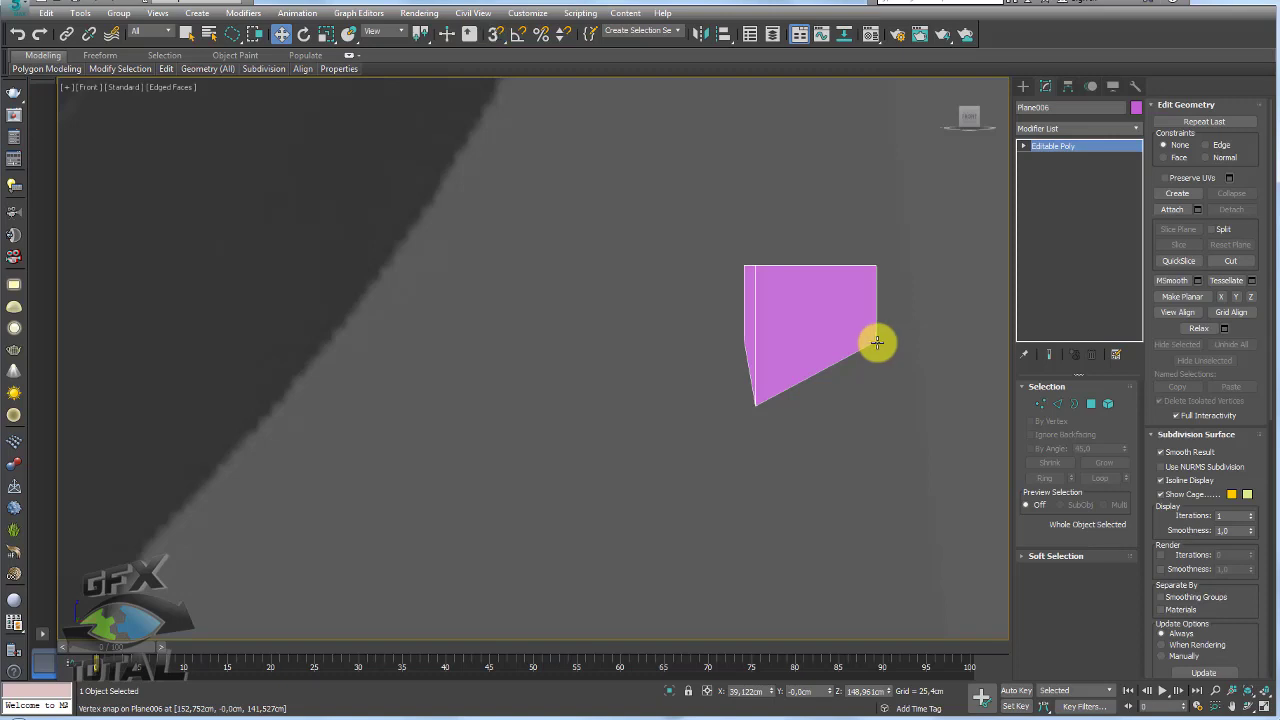
# Shift-clone the tooth piece snapped beside itself as 20 copies.
pyautogui.keyDown('shift'); pyautogui.moveTo(875, 340); pyautogui.dragTo(730, 341); pyautogui.keyUp('shift')
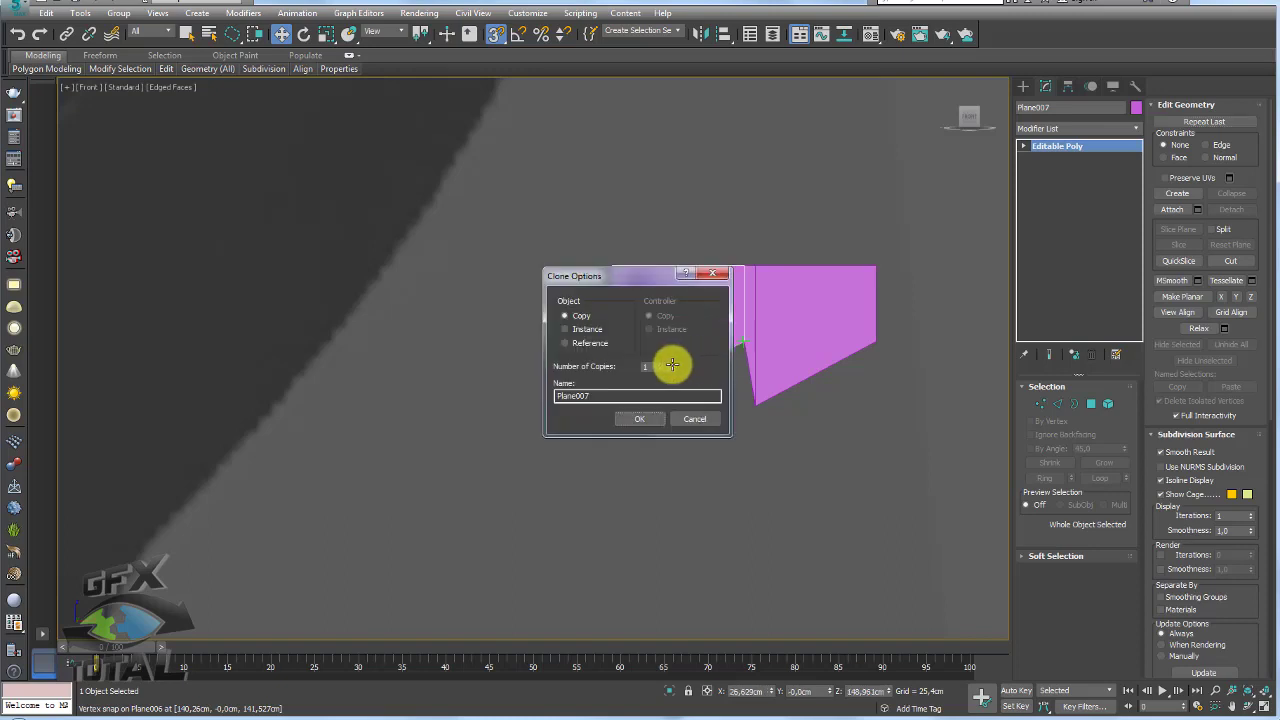
pyautogui.write('20')
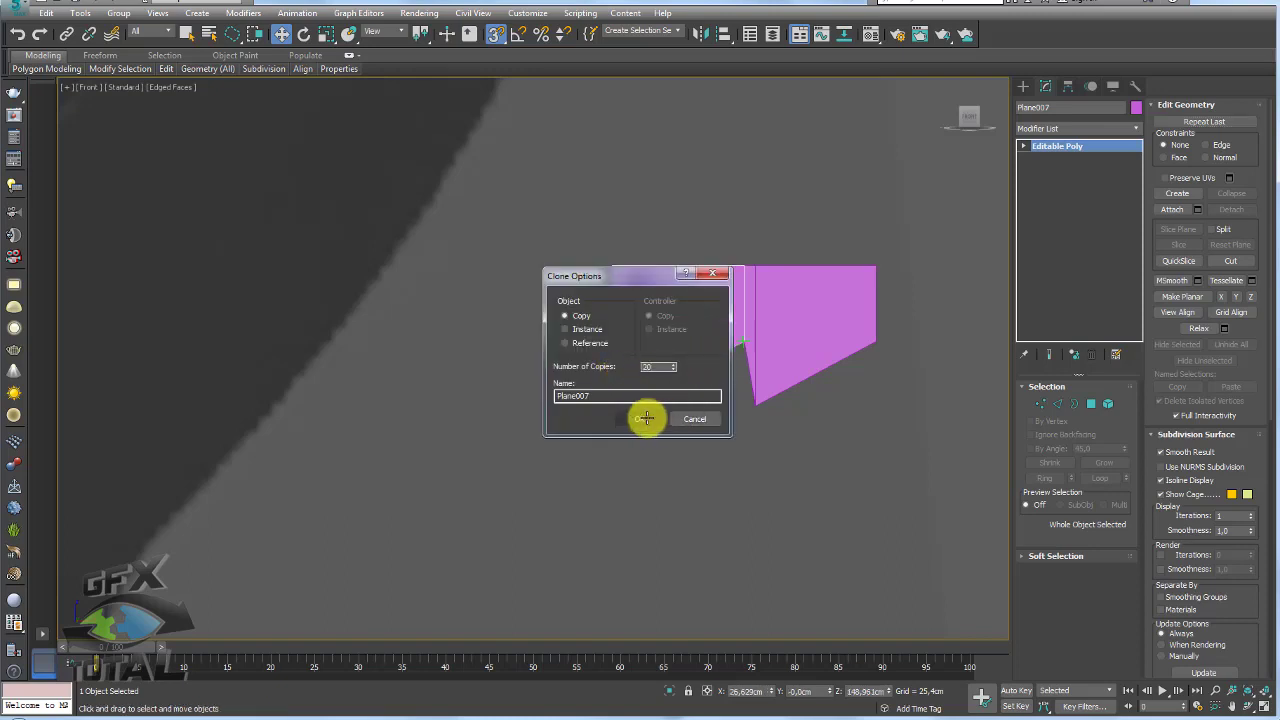
pyautogui.click(641, 415)
pyautogui.scroll(-5, 690, 343)
# Frame the row of tooth copies and select a single tooth piece.
pyautogui.scroll(-5, 697, 337)
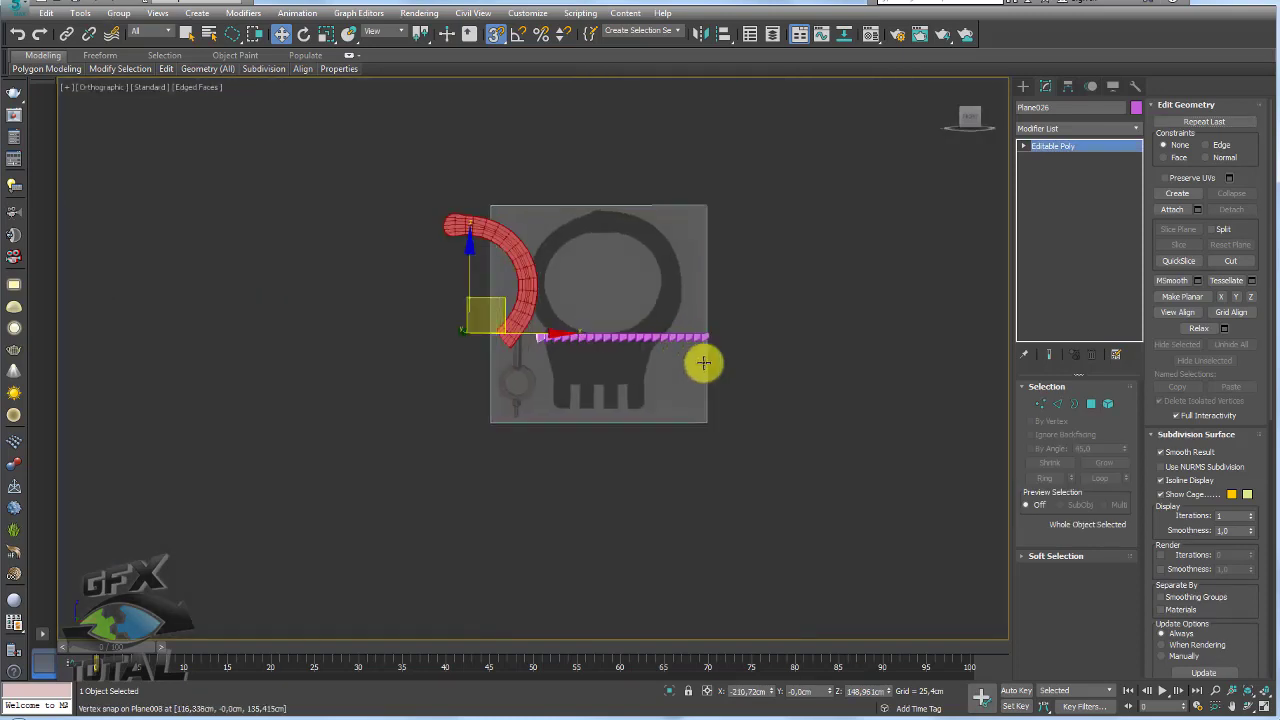
pyautogui.keyDown('alt'); pyautogui.moveTo(700, 360); pyautogui.dragTo(783, 359, button='middle'); pyautogui.keyUp('alt')
pyautogui.moveTo(537, 334); pyautogui.dragTo(631, 574)
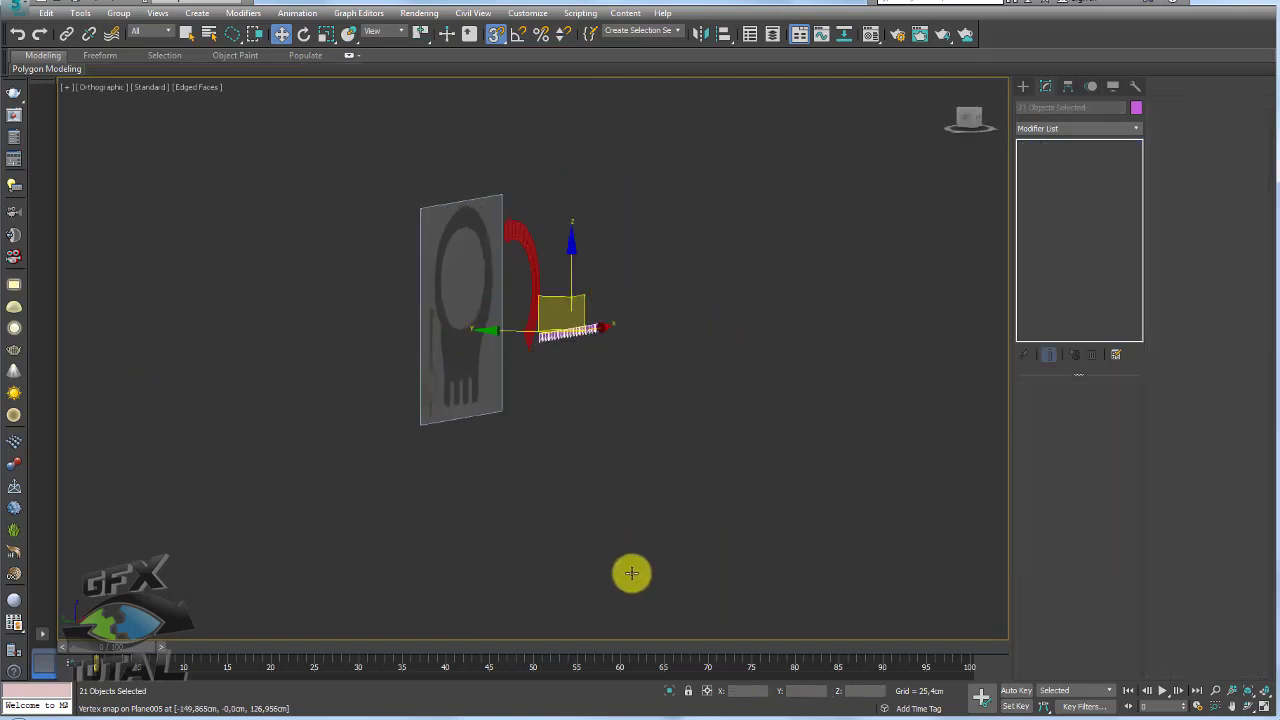
pyautogui.press('z')
pyautogui.keyDown('alt'); pyautogui.moveTo(783, 523); pyautogui.dragTo(749, 497, button='middle'); pyautogui.keyUp('alt')
pyautogui.scroll(-2, 771, 420)
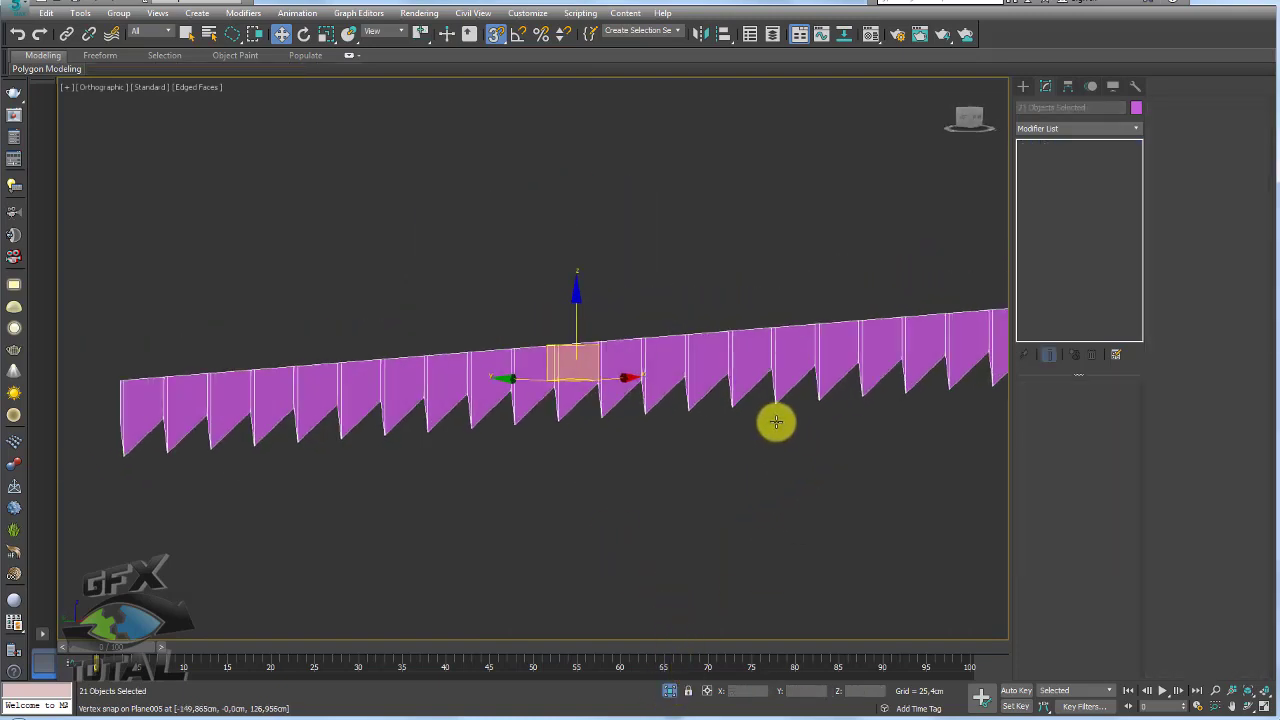
pyautogui.scroll(-2, 883, 383)
pyautogui.scroll(3, 883, 380)
pyautogui.click(871, 347)
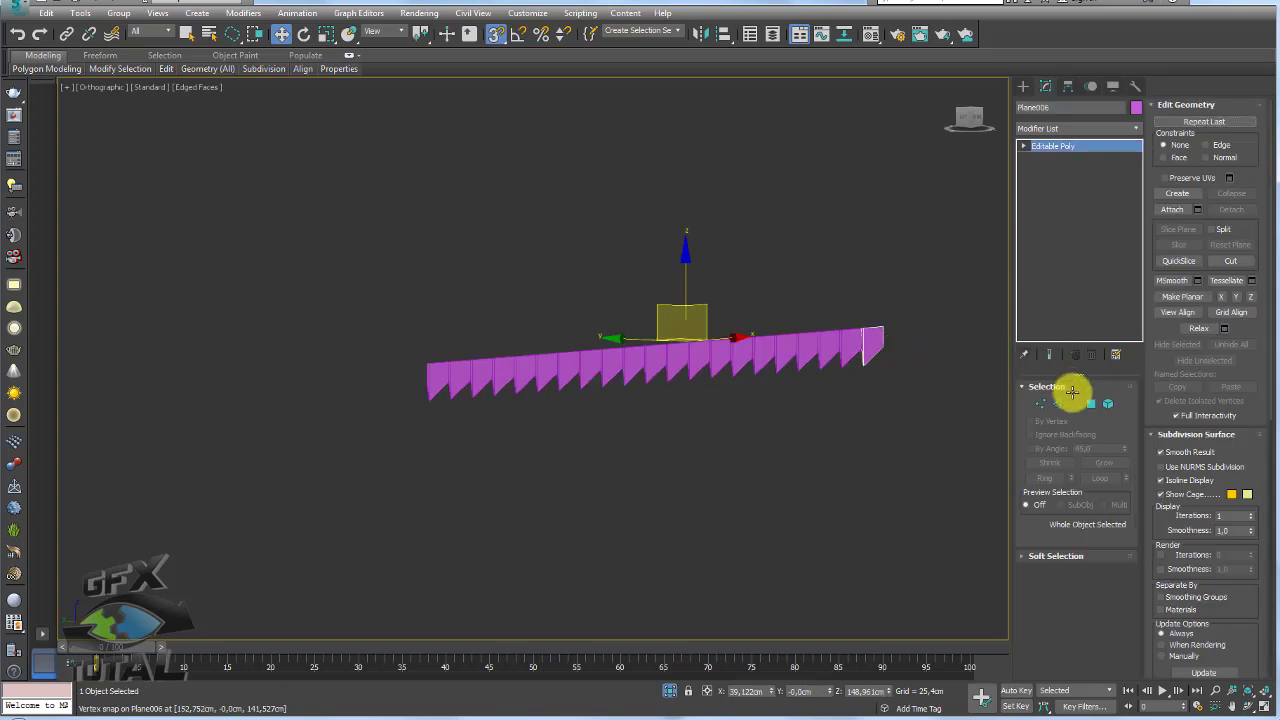
# Attach Plane007–Plane026 into Plane006 and select all its vertices.
pyautogui.click(1197, 207)
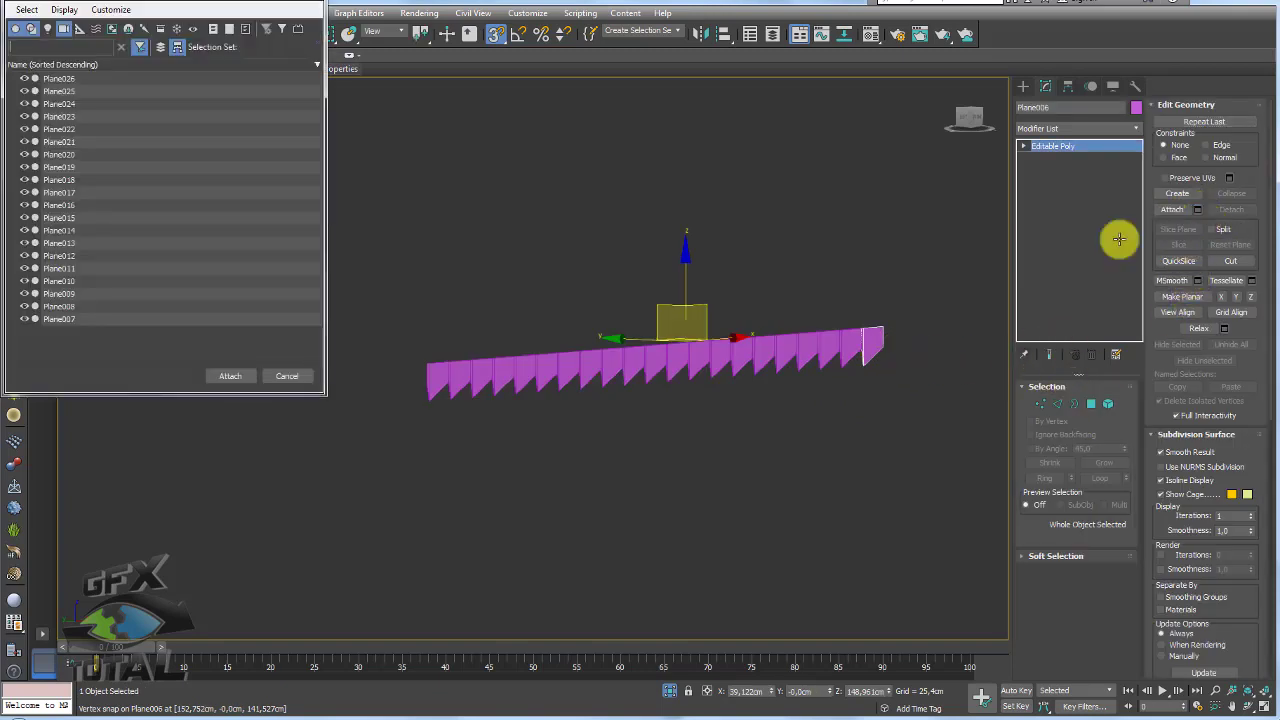
pyautogui.click(45, 192)
pyautogui.hotkey('ctrl', 'a')
pyautogui.click(225, 370)
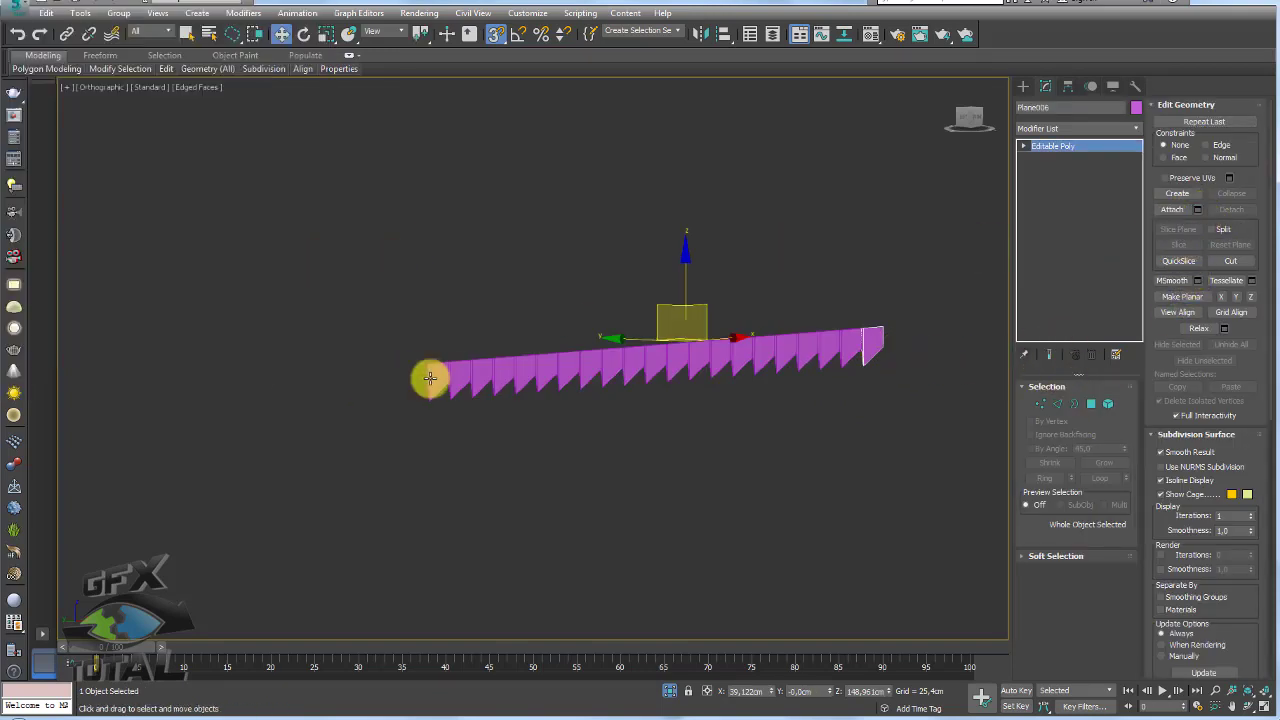
pyautogui.press('z')
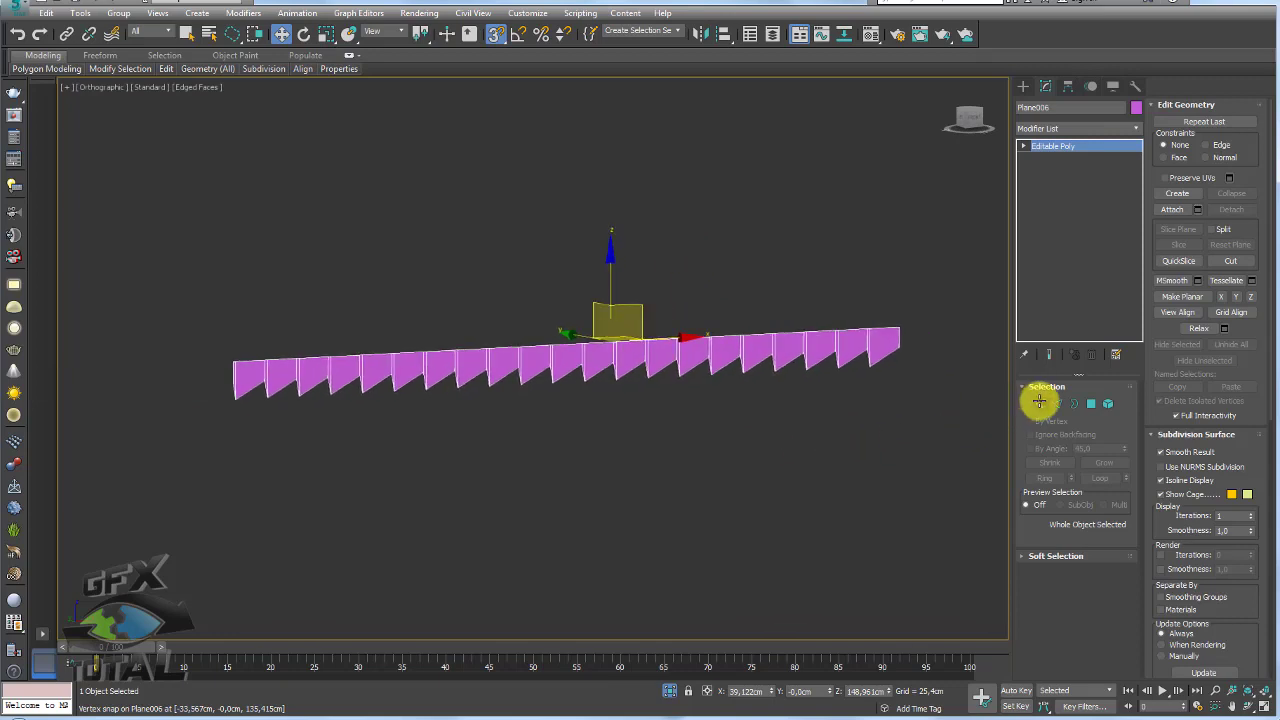
pyautogui.click(1041, 403)
pyautogui.moveTo(951, 354); pyautogui.dragTo(980, 430)
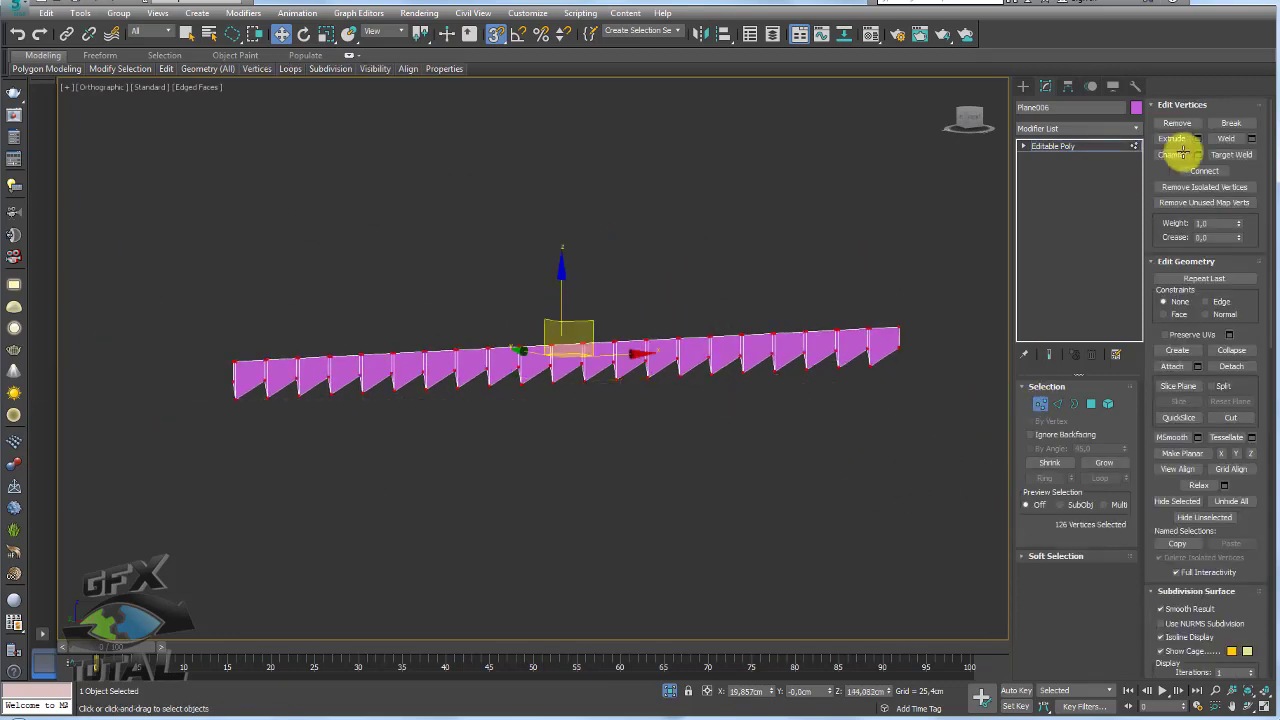
# Weld the overlapping vertices, reducing the count from 126 to 86.
pyautogui.click(1228, 137)
pyautogui.moveTo(829, 280)
pyautogui.keyDown('alt'); pyautogui.mouseDown(button='middle')
pyautogui.moveTo(834, 300)
pyautogui.moveTo(749, 274)
pyautogui.mouseUp(button='middle'); pyautogui.keyUp('alt')
pyautogui.scroll(3, 834, 322)
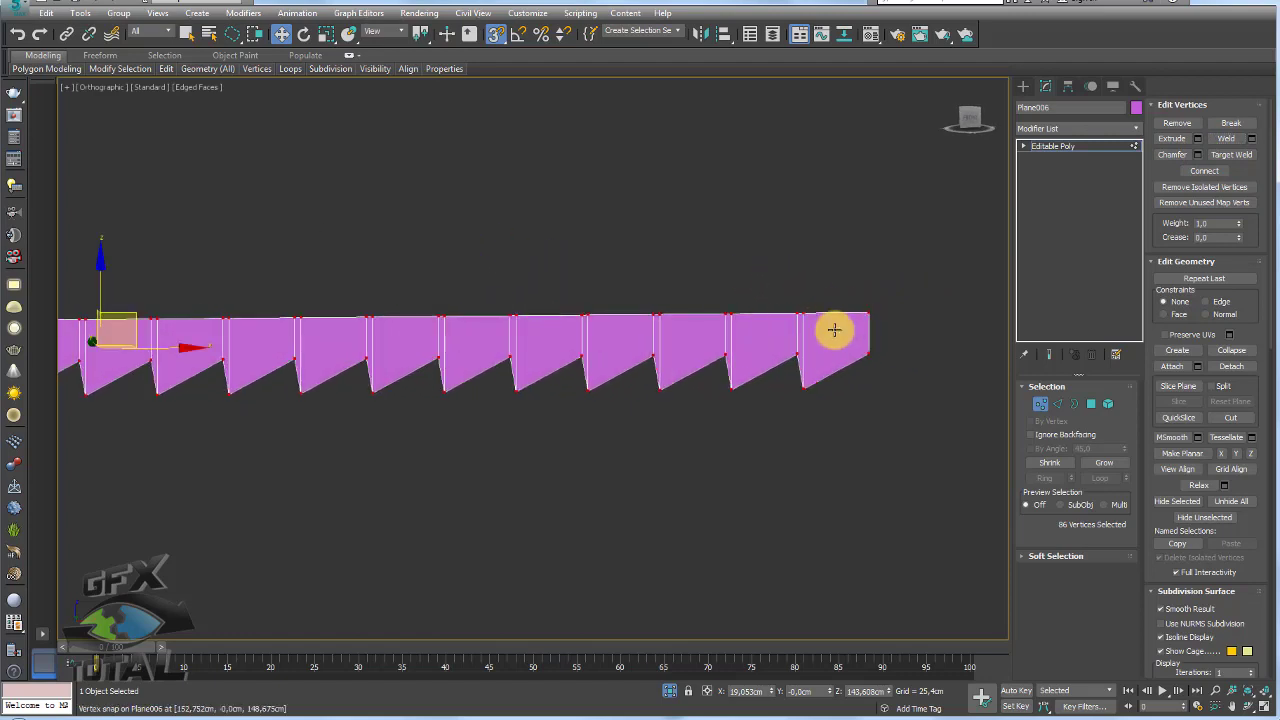
pyautogui.scroll(-3, 884, 320)
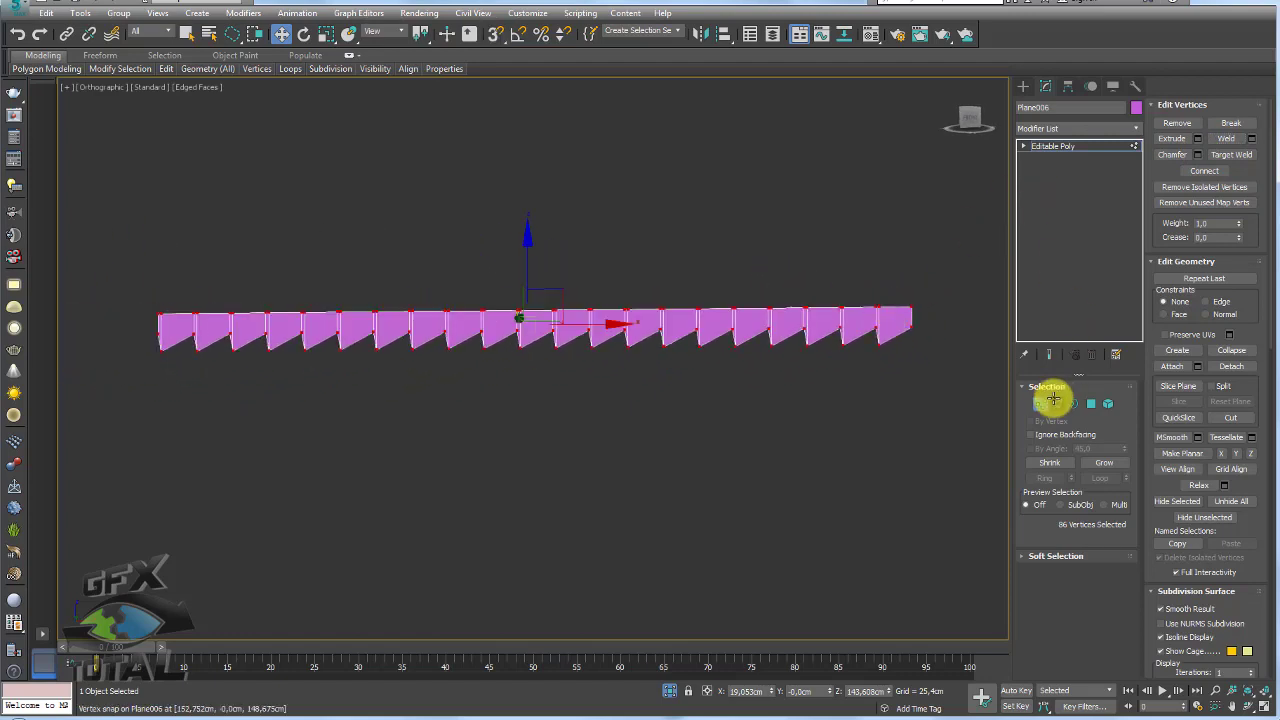
# Select the strip's top edge loop and lower it slightly along Z.
pyautogui.click(1057, 403)
pyautogui.doubleClick(853, 310)
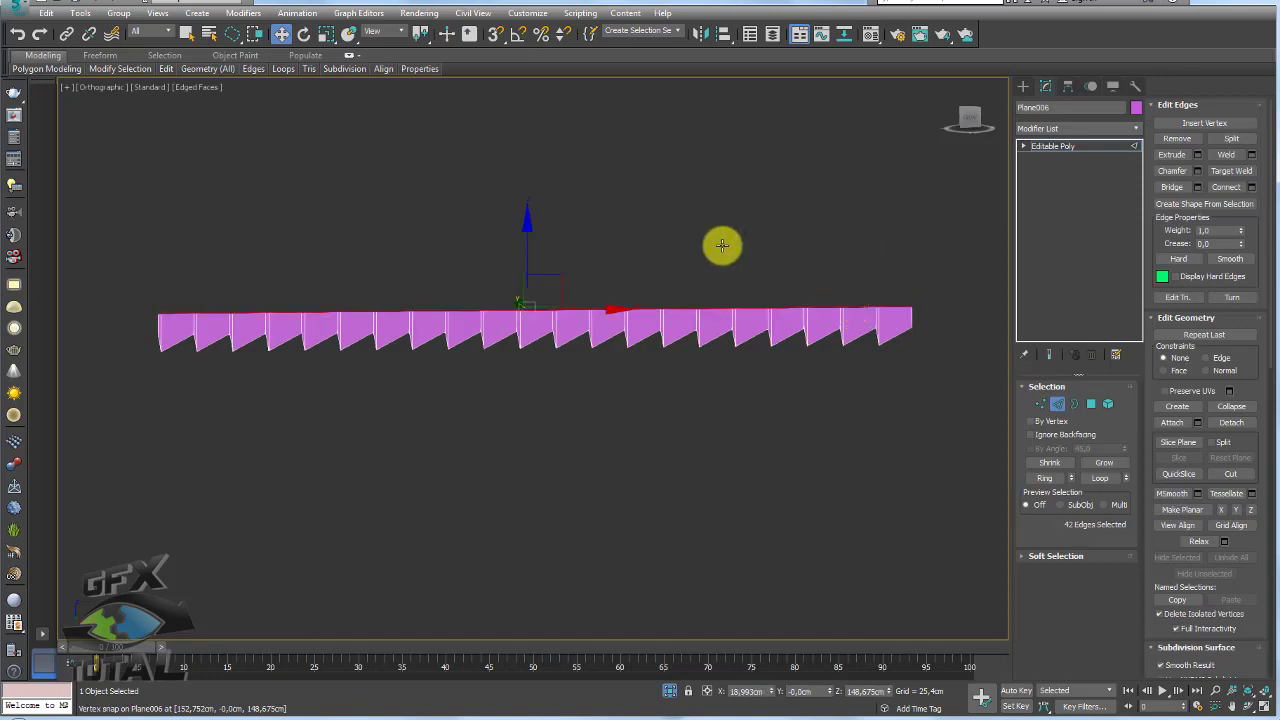
pyautogui.moveTo(523, 260); pyautogui.dragTo(531, 265)
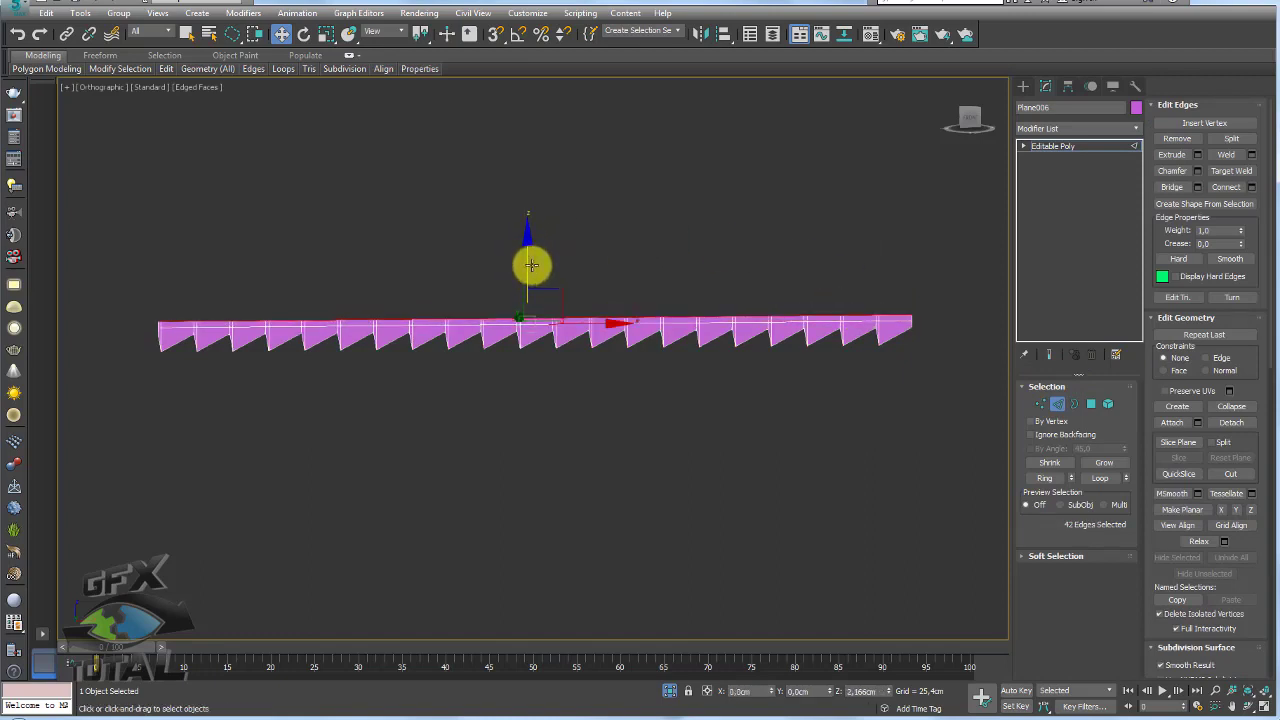
pyautogui.moveTo(654, 334)
pyautogui.keyDown('alt'); pyautogui.mouseDown(button='middle')
pyautogui.moveTo(694, 349)
pyautogui.moveTo(654, 349)
pyautogui.moveTo(558, 280)
pyautogui.mouseUp(button='middle'); pyautogui.keyUp('alt')
pyautogui.moveTo(527, 273); pyautogui.dragTo(535, 259)
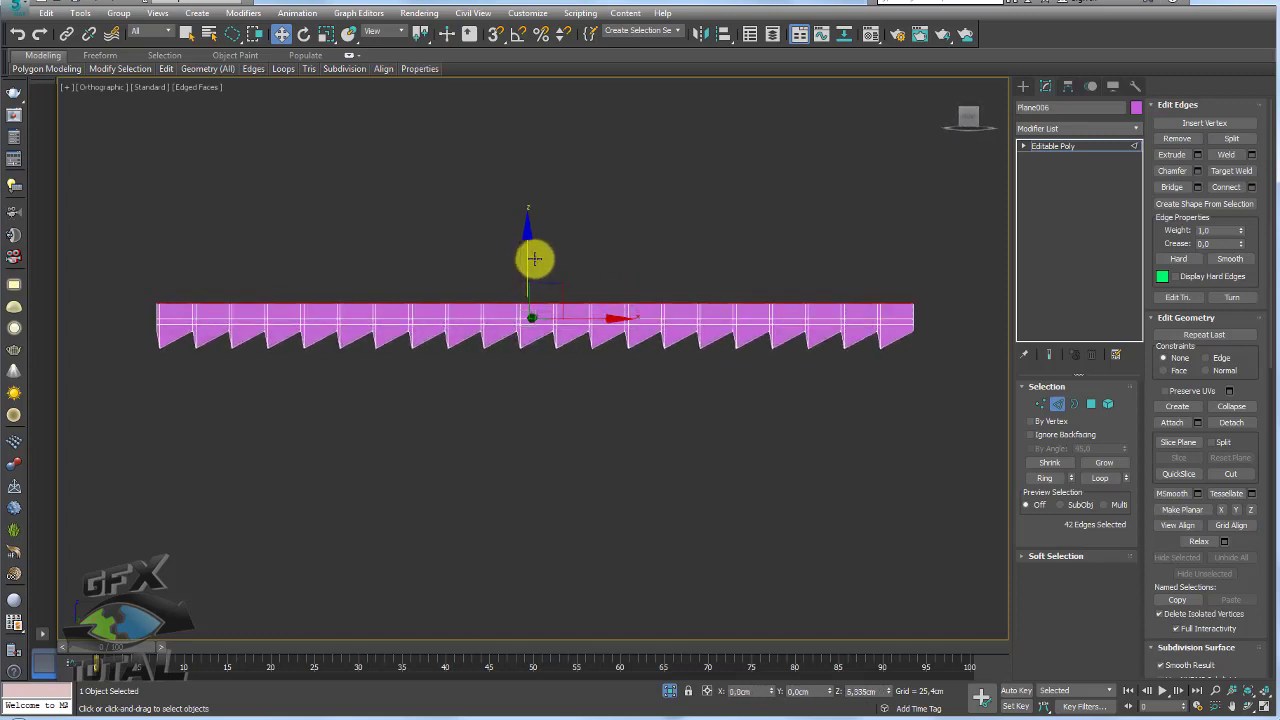
pyautogui.moveTo(529, 263); pyautogui.dragTo(532, 250)
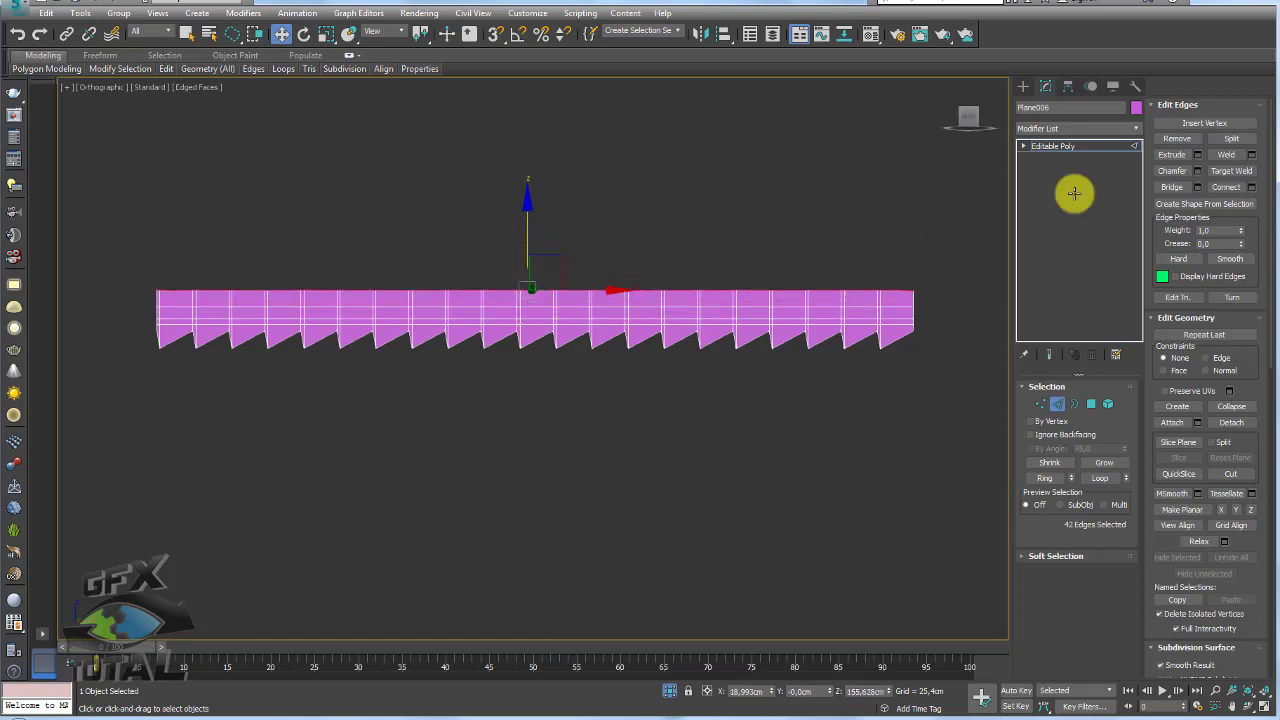
pyautogui.click(1135, 127)
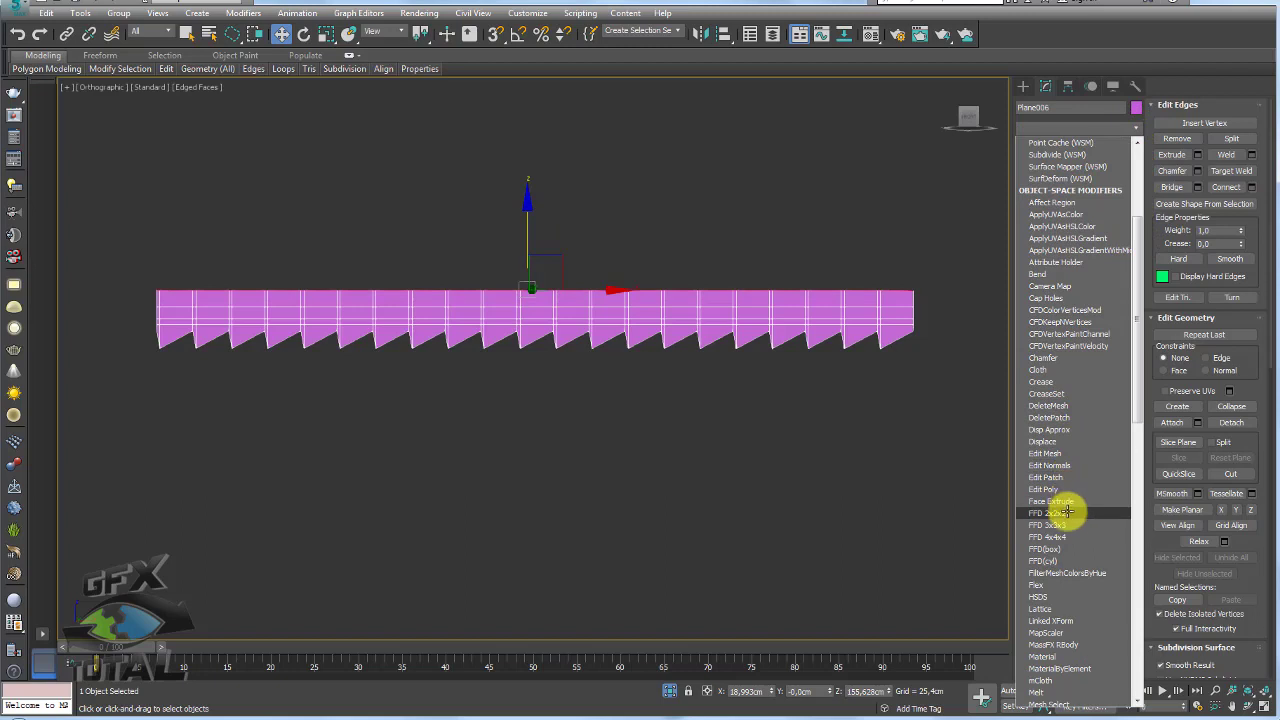
# Taper the blade with an FFD 2x2x2, lowering the right top points and raising the left.
pyautogui.click(1066, 512)
pyautogui.click(1075, 158)
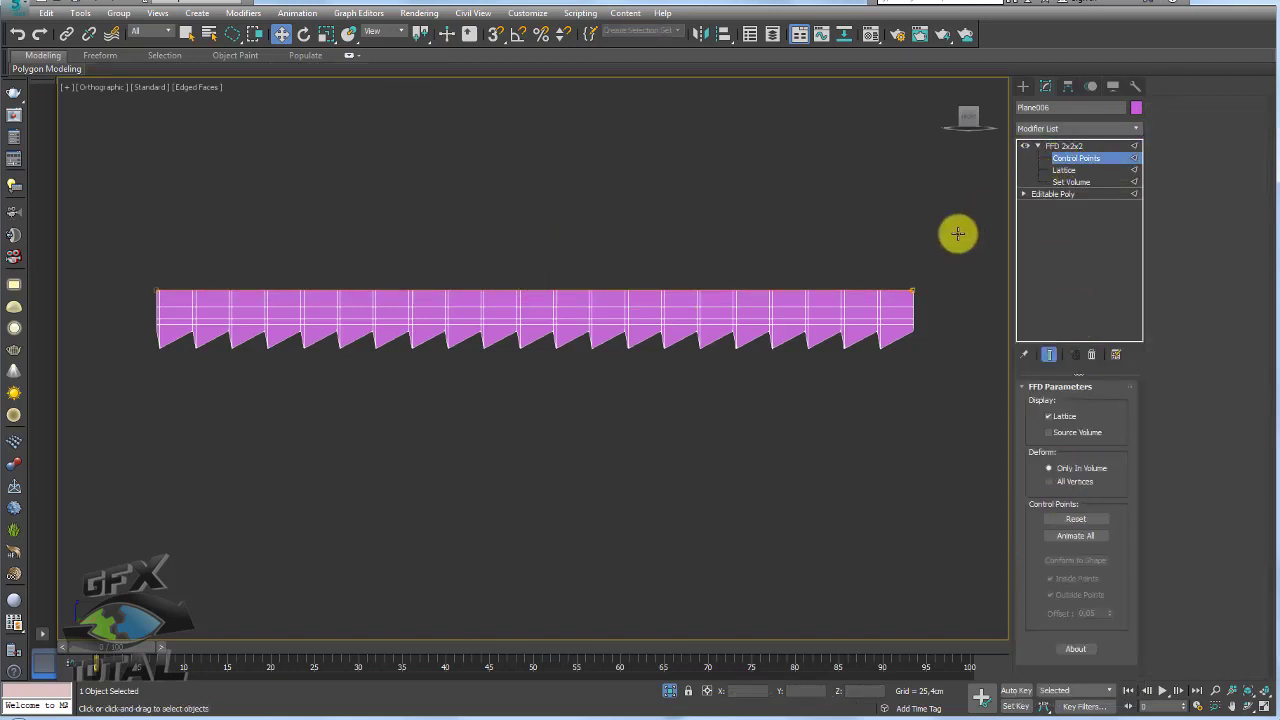
pyautogui.moveTo(955, 242); pyautogui.dragTo(905, 343)
pyautogui.moveTo(913, 230); pyautogui.dragTo(912, 247)
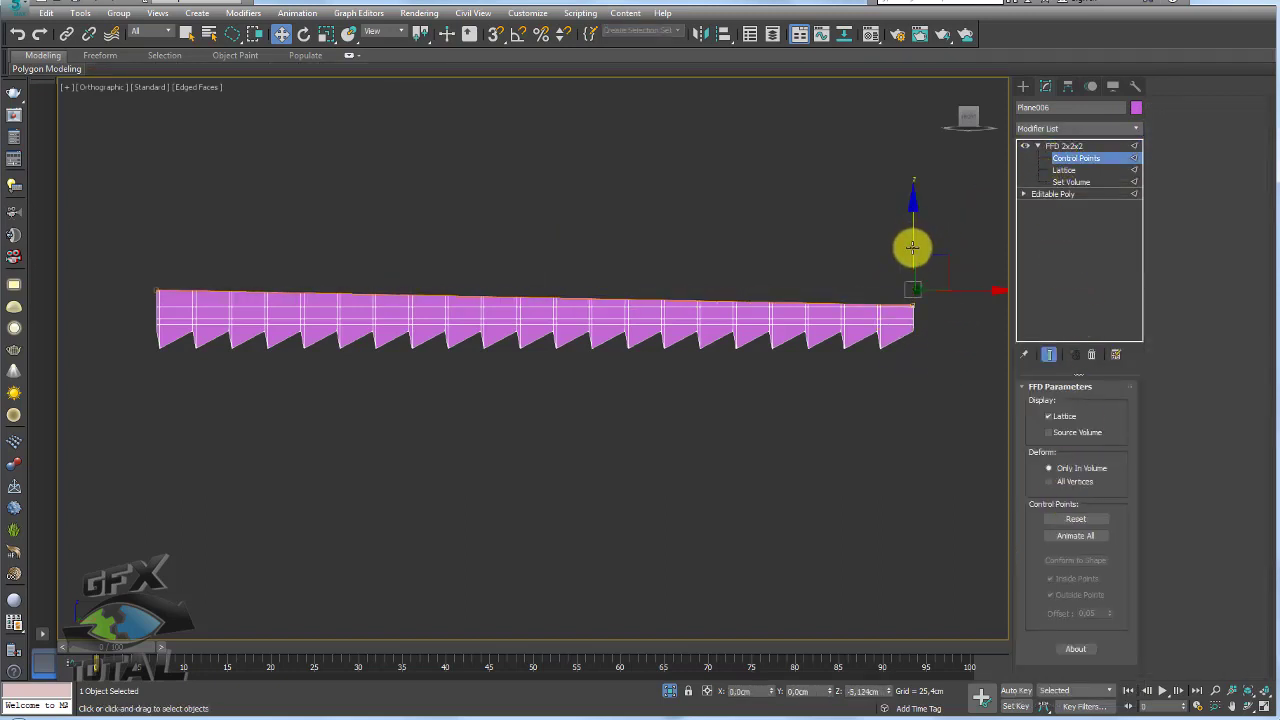
pyautogui.moveTo(90, 225); pyautogui.dragTo(186, 329)
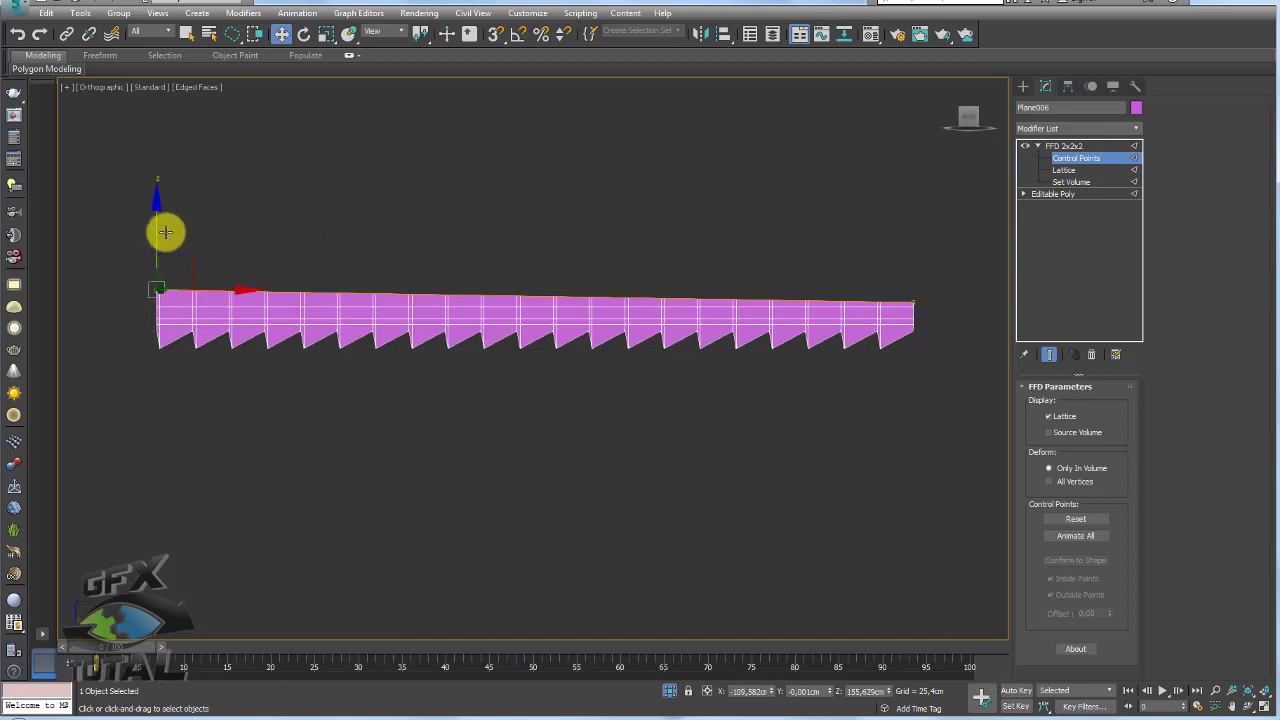
pyautogui.moveTo(161, 228); pyautogui.dragTo(161, 223)
pyautogui.click(1068, 146)
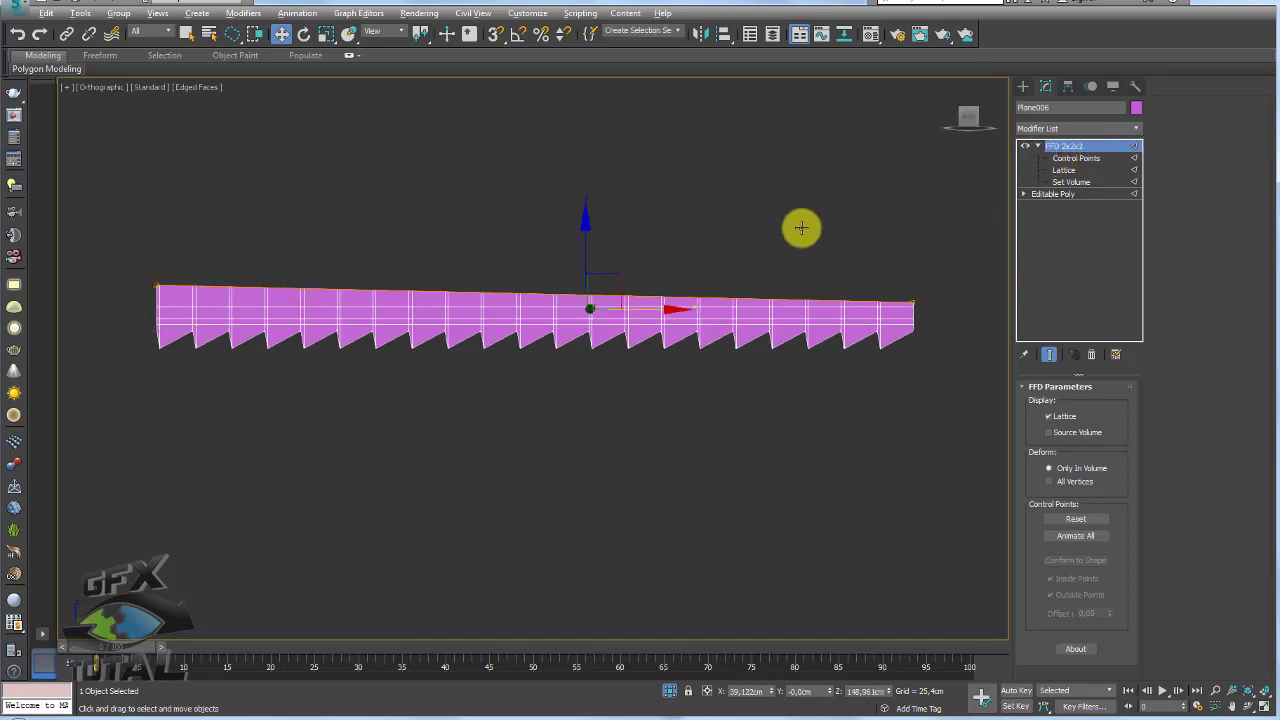
pyautogui.moveTo(811, 223); pyautogui.dragTo(791, 289, button='middle')
pyautogui.scroll(3, 780, 313)
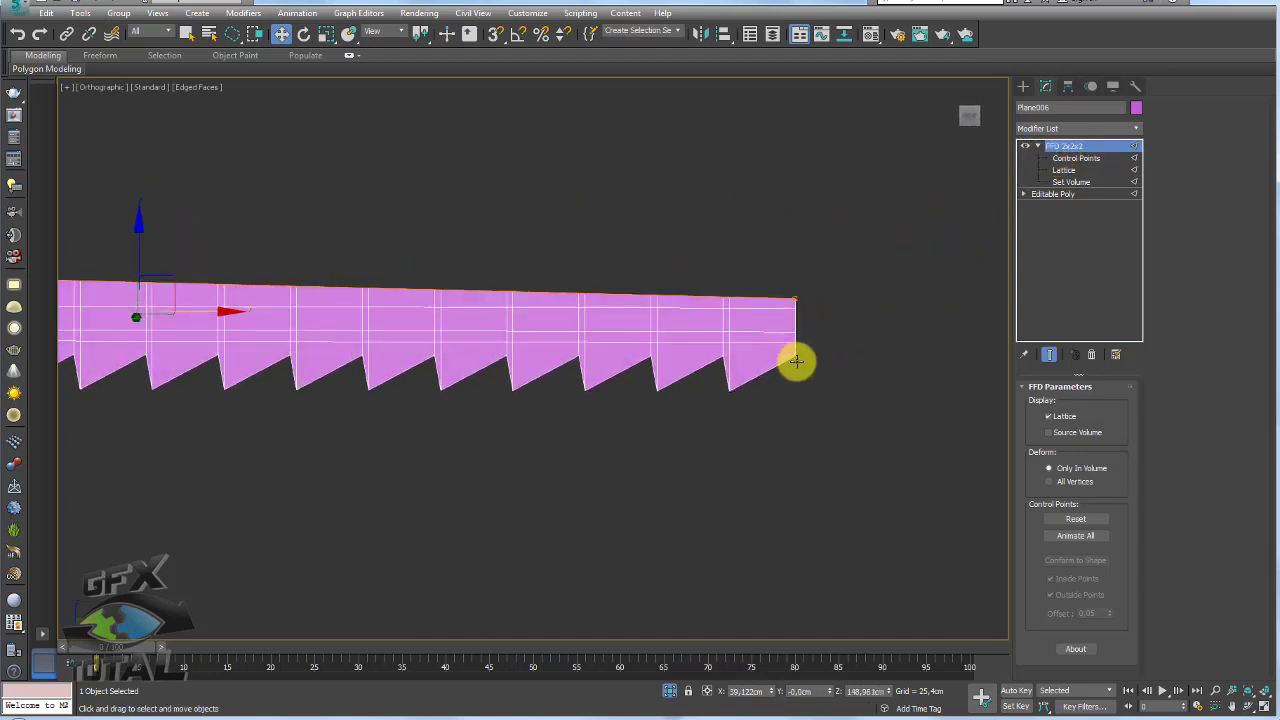
pyautogui.scroll(3, 785, 345)
pyautogui.scroll(-3, 788, 342)
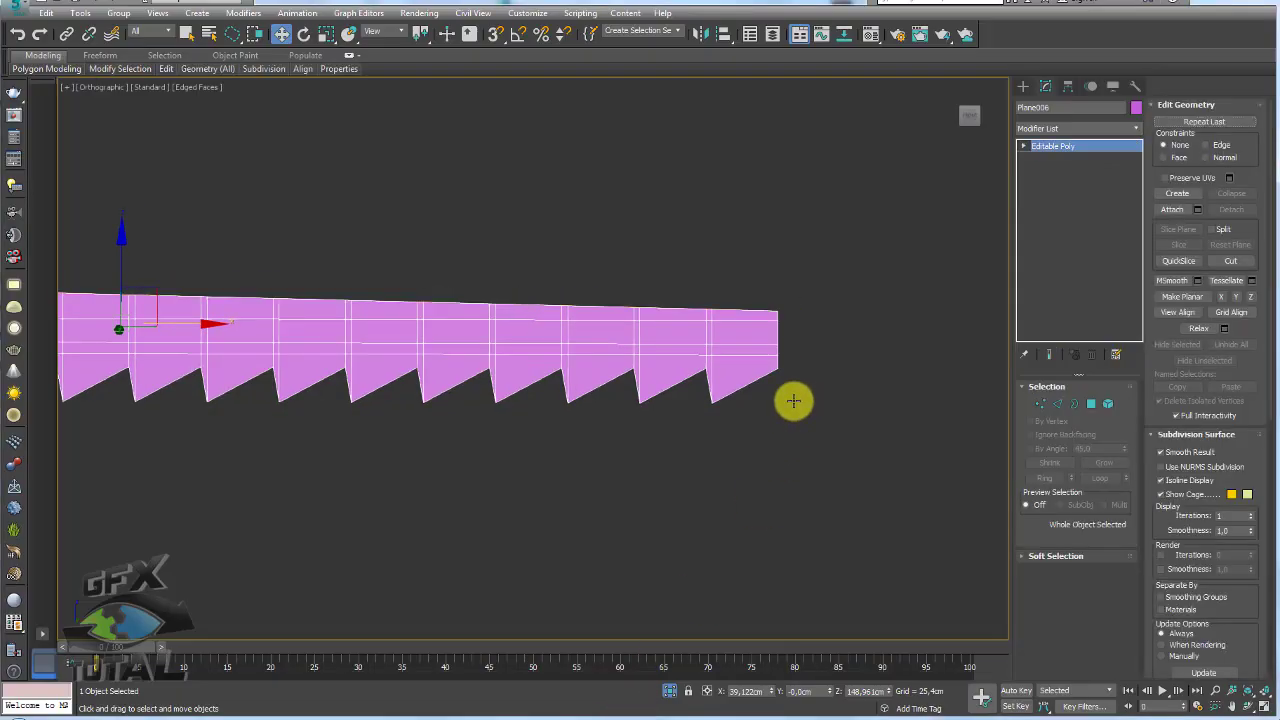
# Select the blade's tip vertices and move them to angle the point.
pyautogui.click(1040, 403)
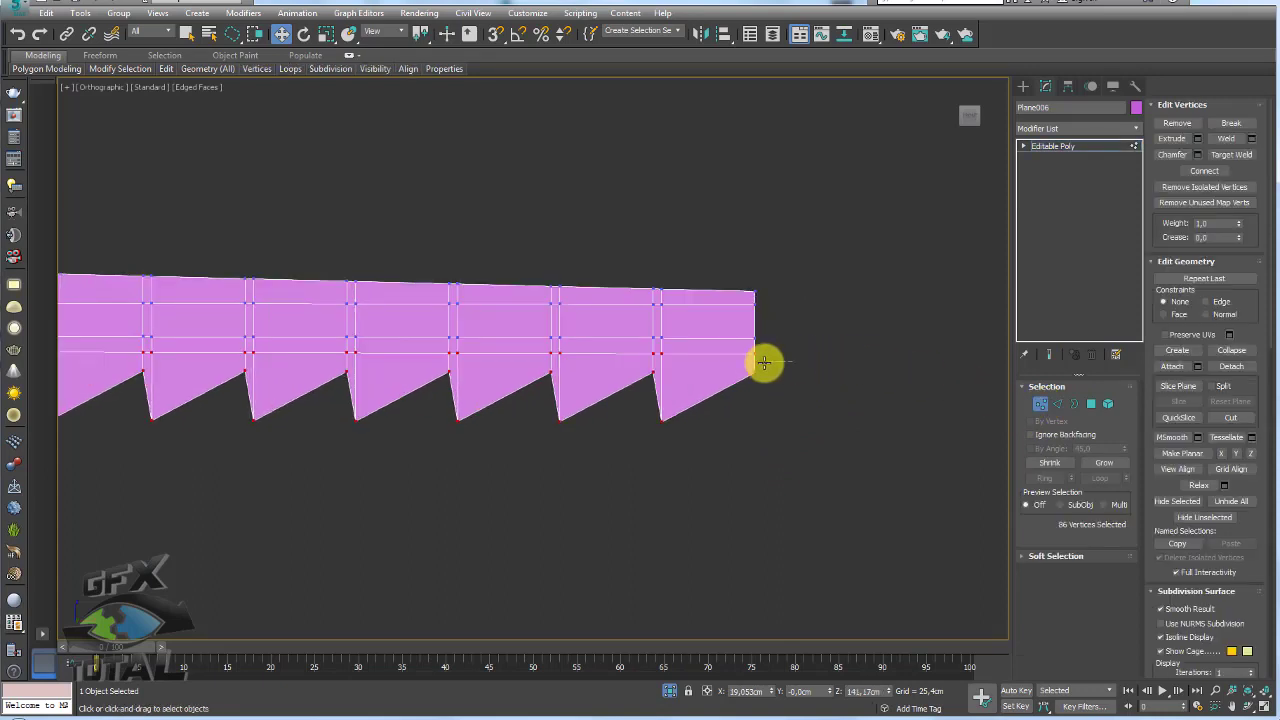
pyautogui.moveTo(758, 316)
pyautogui.mouseDown()
pyautogui.moveTo(806, 349)
pyautogui.moveTo(849, 333)
pyautogui.mouseUp()
pyautogui.keyDown('ctrl'); pyautogui.click(758, 296); pyautogui.keyUp('ctrl')
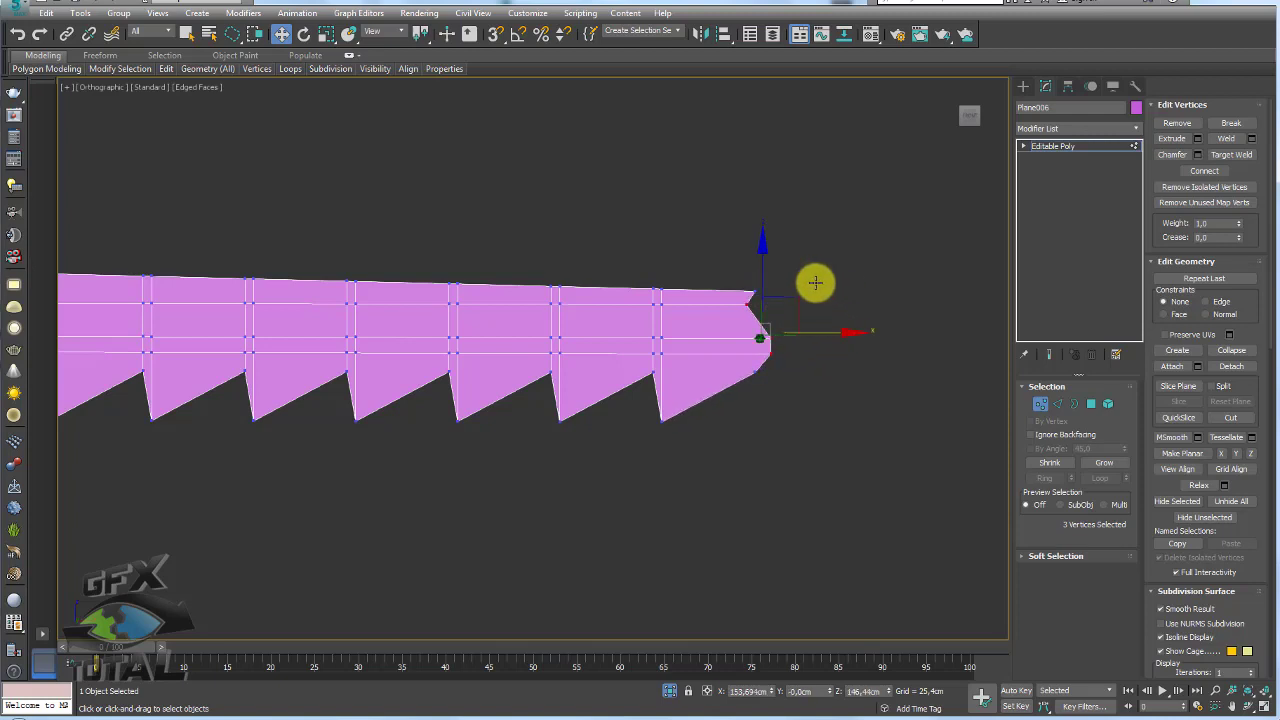
pyautogui.click(752, 293)
pyautogui.moveTo(801, 294); pyautogui.dragTo(766, 329)
pyautogui.click(743, 309)
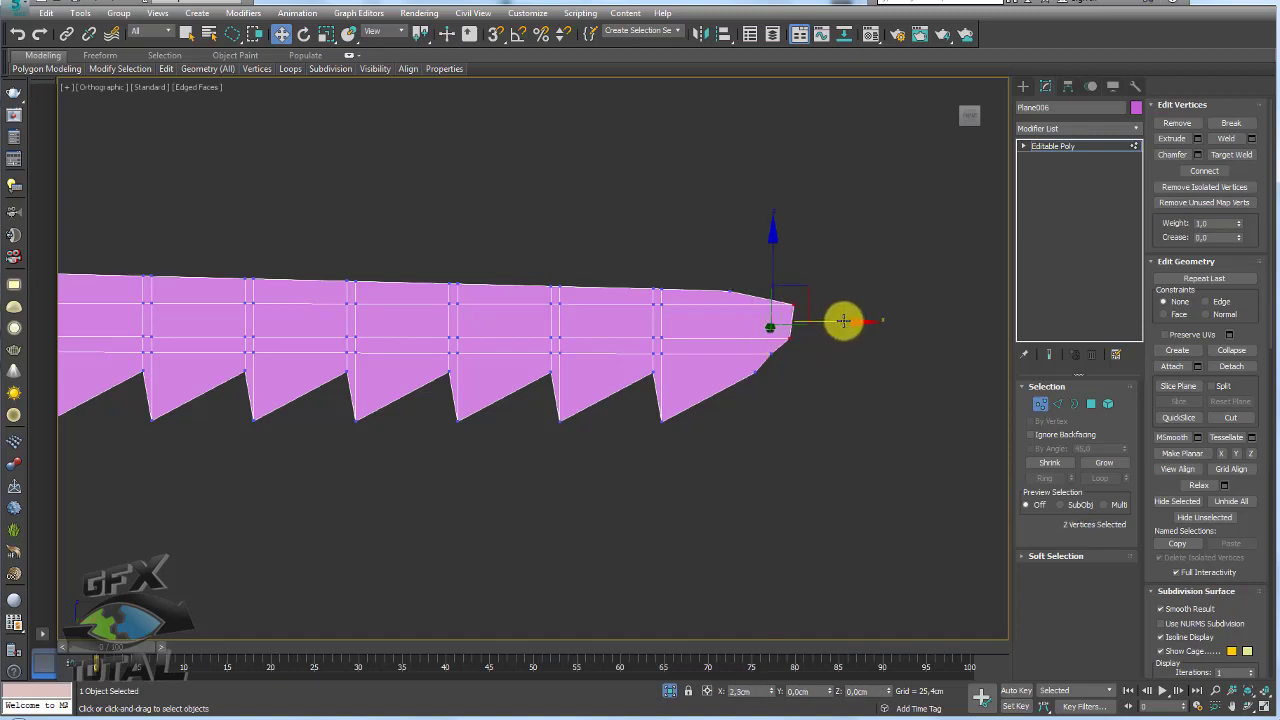
pyautogui.moveTo(843, 320); pyautogui.dragTo(774, 348)
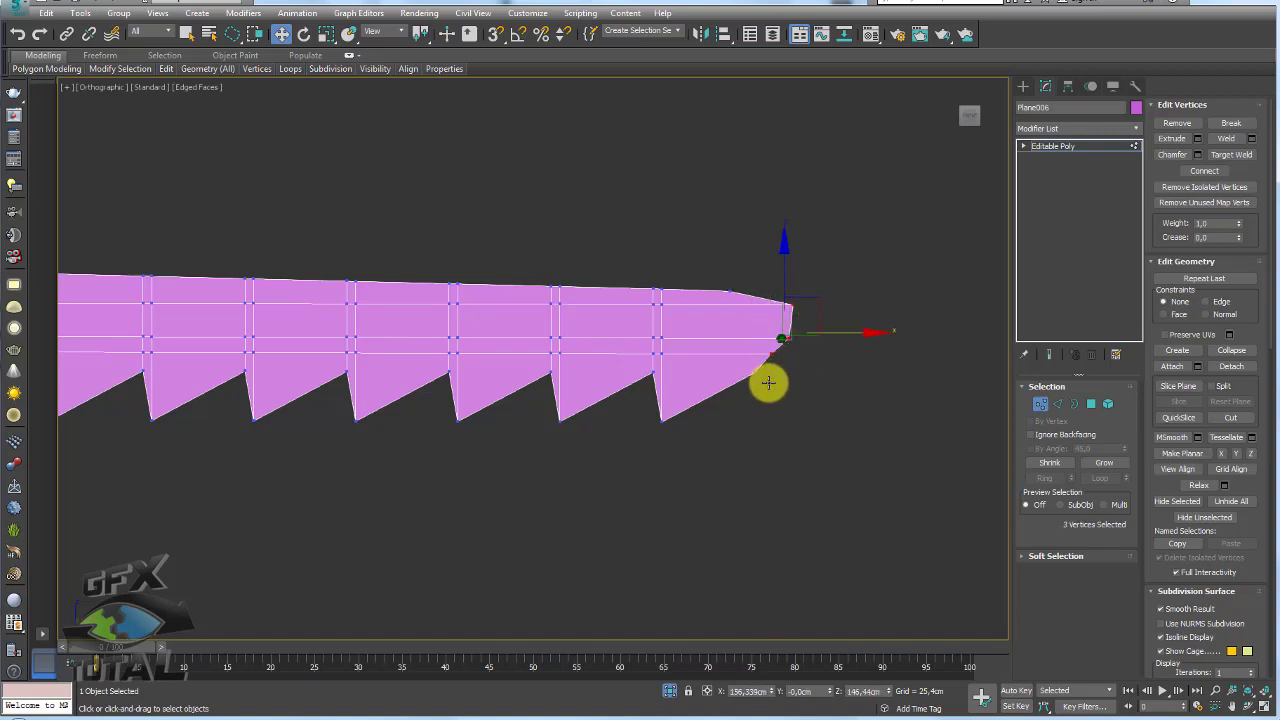
# Raise the tip vertex to round off the blade's nose.
pyautogui.scroll(2, 793, 346)
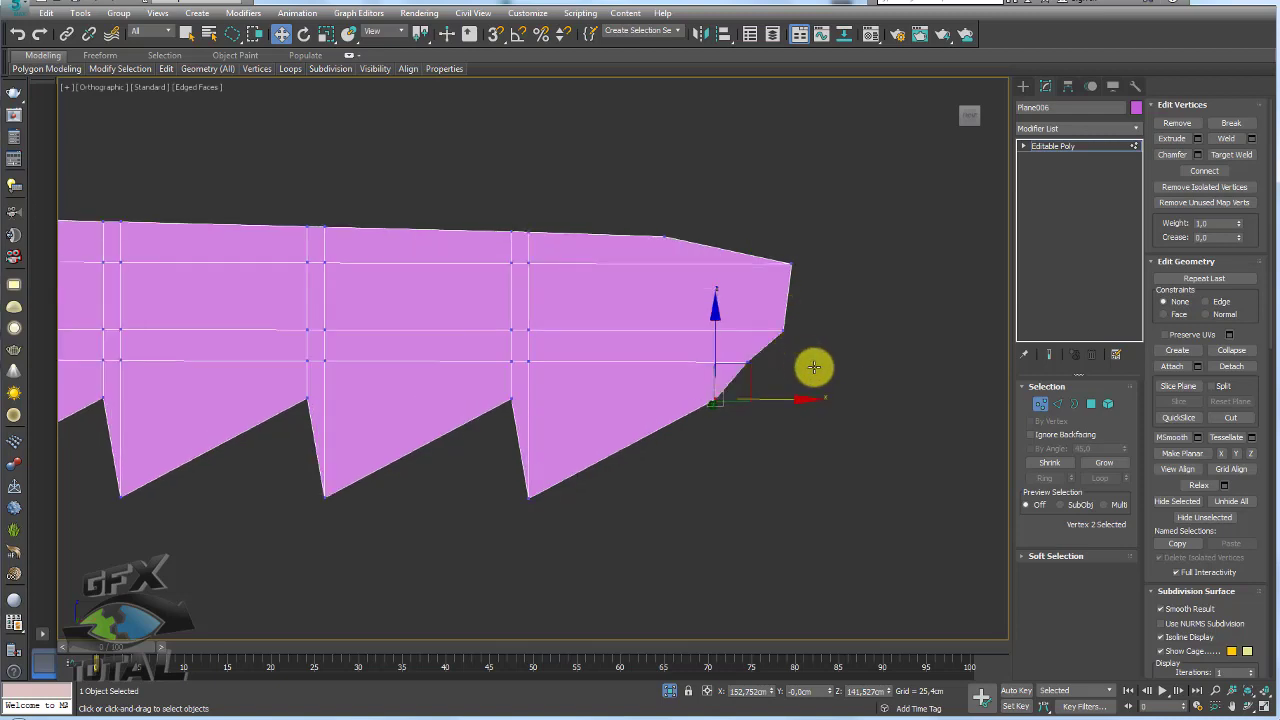
pyautogui.click(747, 361)
pyautogui.click(783, 330)
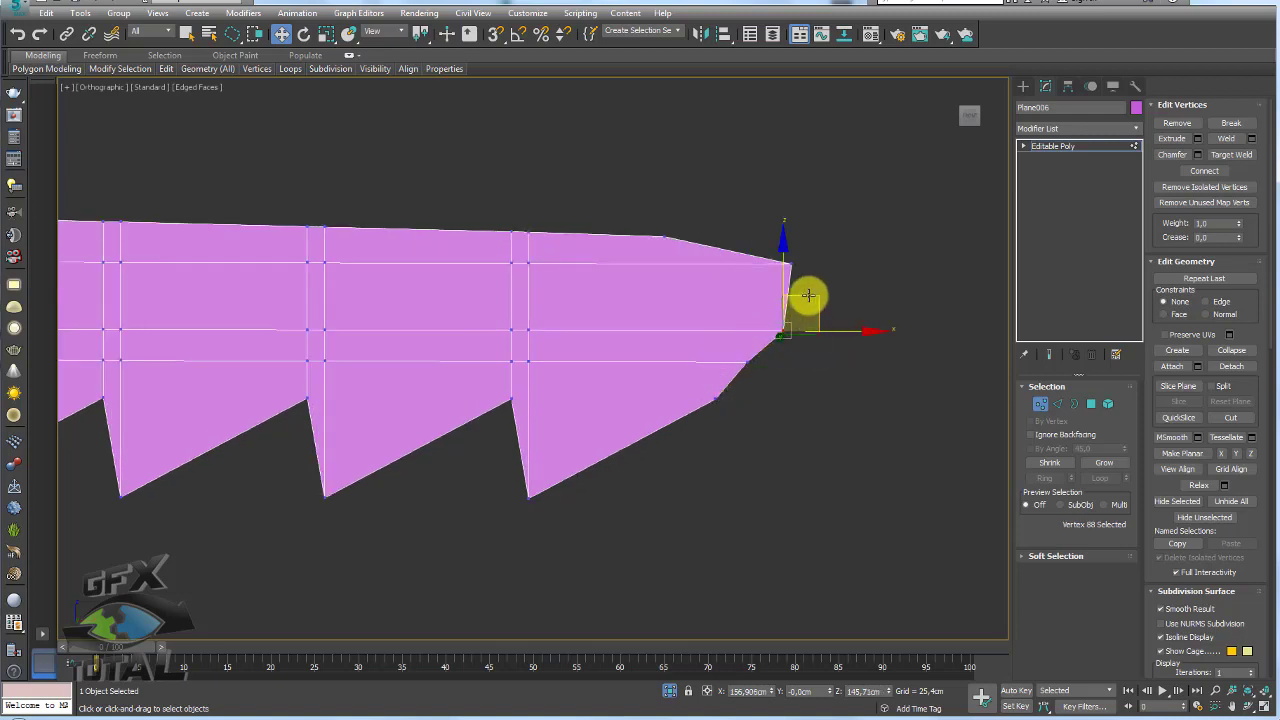
pyautogui.moveTo(808, 295)
pyautogui.mouseDown()
pyautogui.moveTo(829, 245)
pyautogui.moveTo(775, 272)
pyautogui.mouseUp()
pyautogui.click(665, 237)
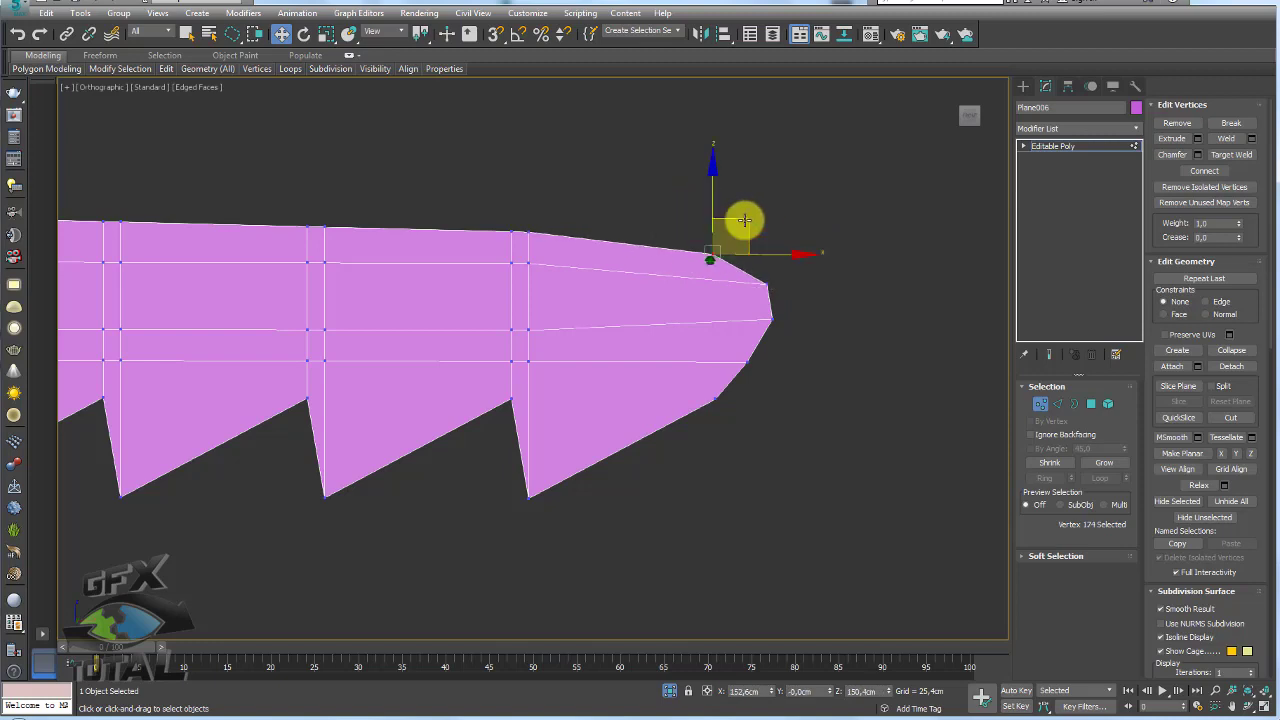
pyautogui.scroll(-5, 709, 314)
pyautogui.scroll(-3, 777, 320)
pyautogui.scroll(-3, 777, 320)
pyautogui.click(1050, 146)
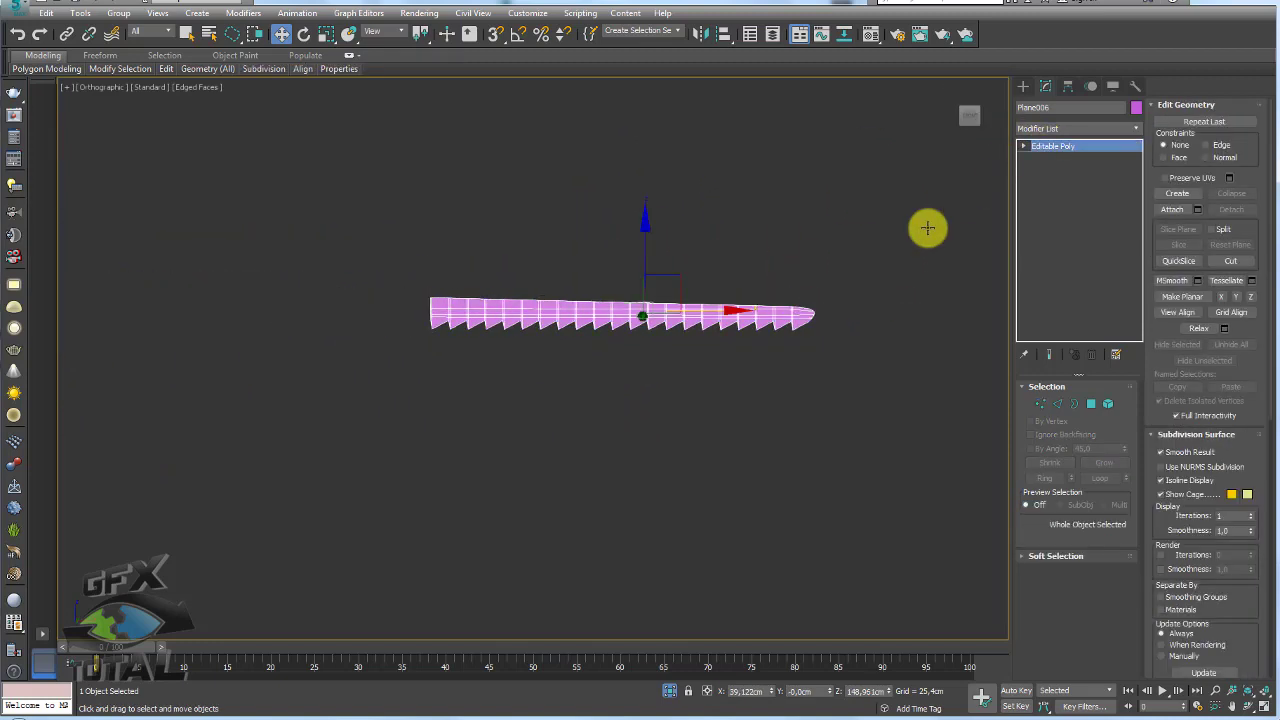
pyautogui.scroll(2, 655, 320)
pyautogui.scroll(3, 800, 354)
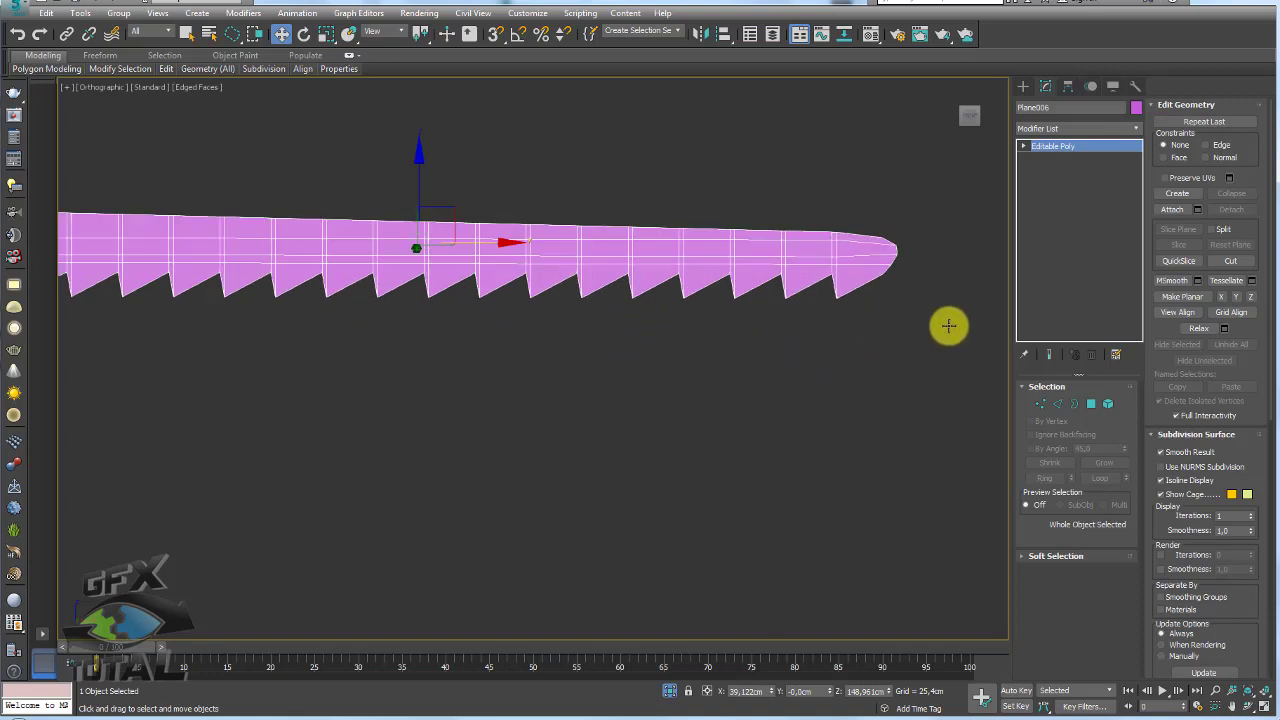
# Raise the lower lengthwise edge loop to shorten the teeth.
pyautogui.click(1057, 403)
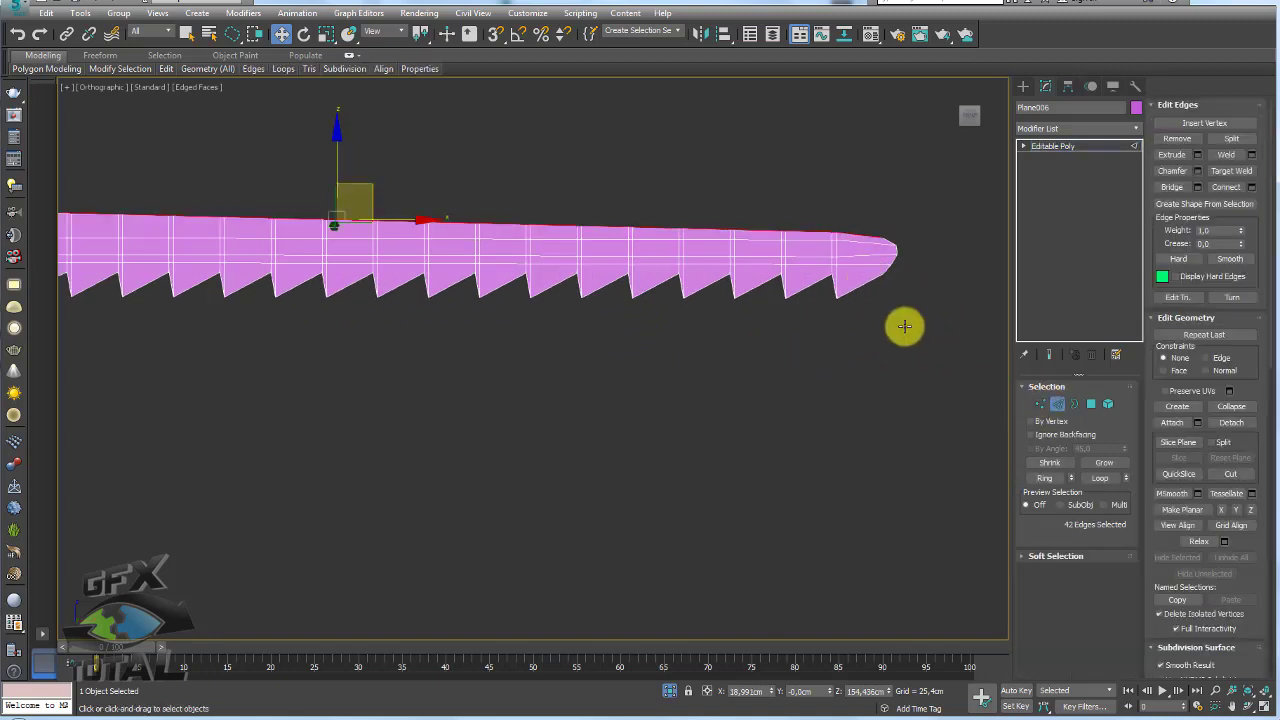
pyautogui.doubleClick(868, 284)
pyautogui.moveTo(849, 312)
pyautogui.keyDown('alt'); pyautogui.mouseDown(button='middle')
pyautogui.moveTo(580, 300)
pyautogui.moveTo(443, 234)
pyautogui.mouseUp(button='middle'); pyautogui.keyUp('alt')
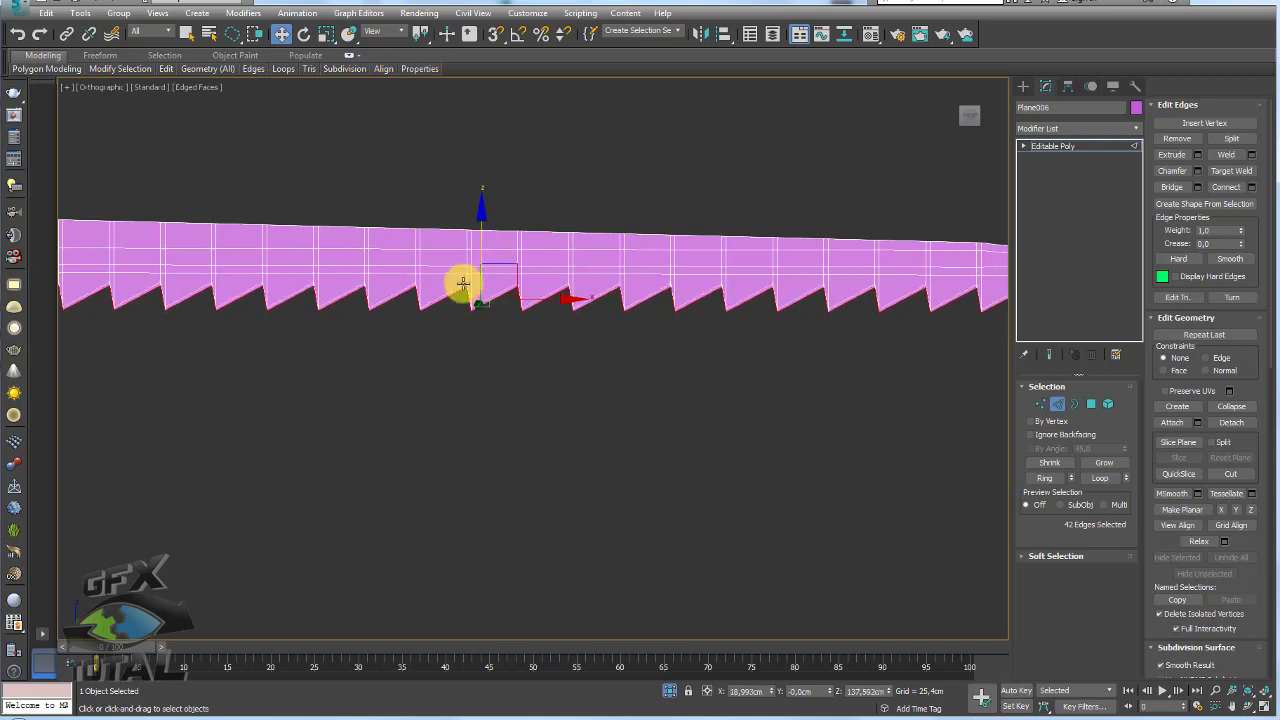
pyautogui.scroll(2, 462, 300)
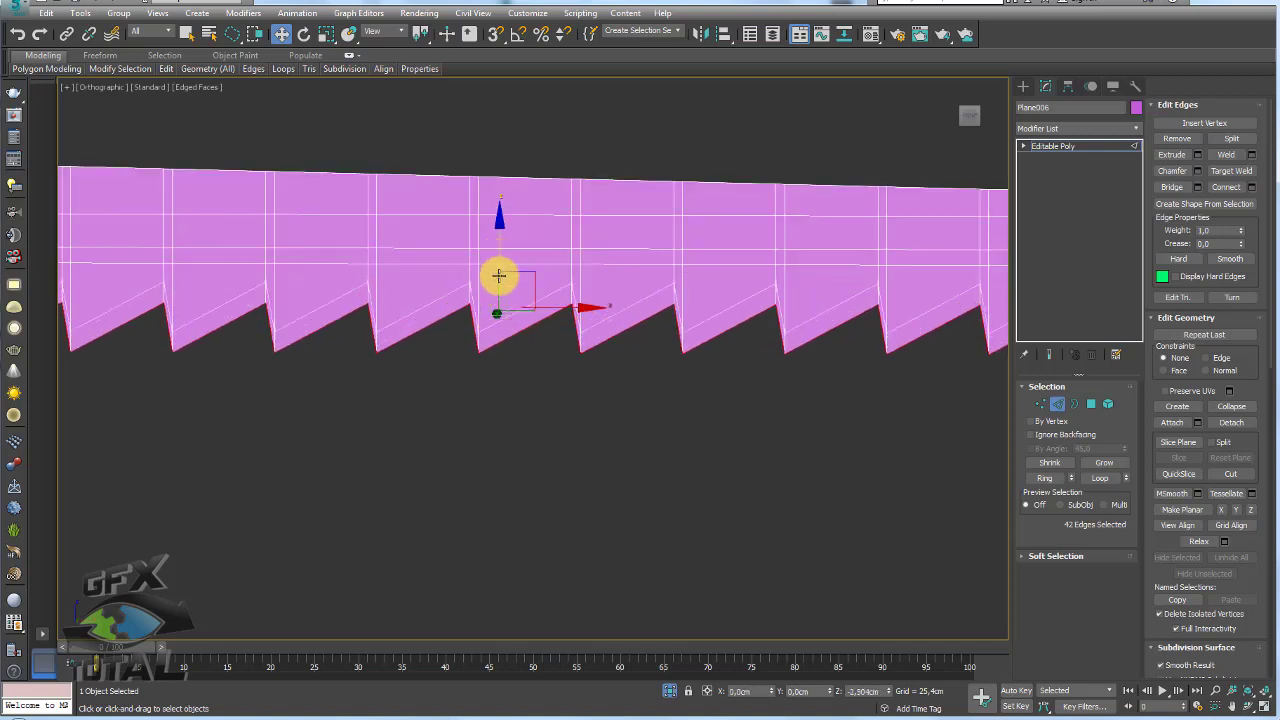
pyautogui.moveTo(497, 263); pyautogui.dragTo(506, 257)
# Connect the vertical edges with Segments 2, Pinch 100, Slide 0.
pyautogui.click(571, 280)
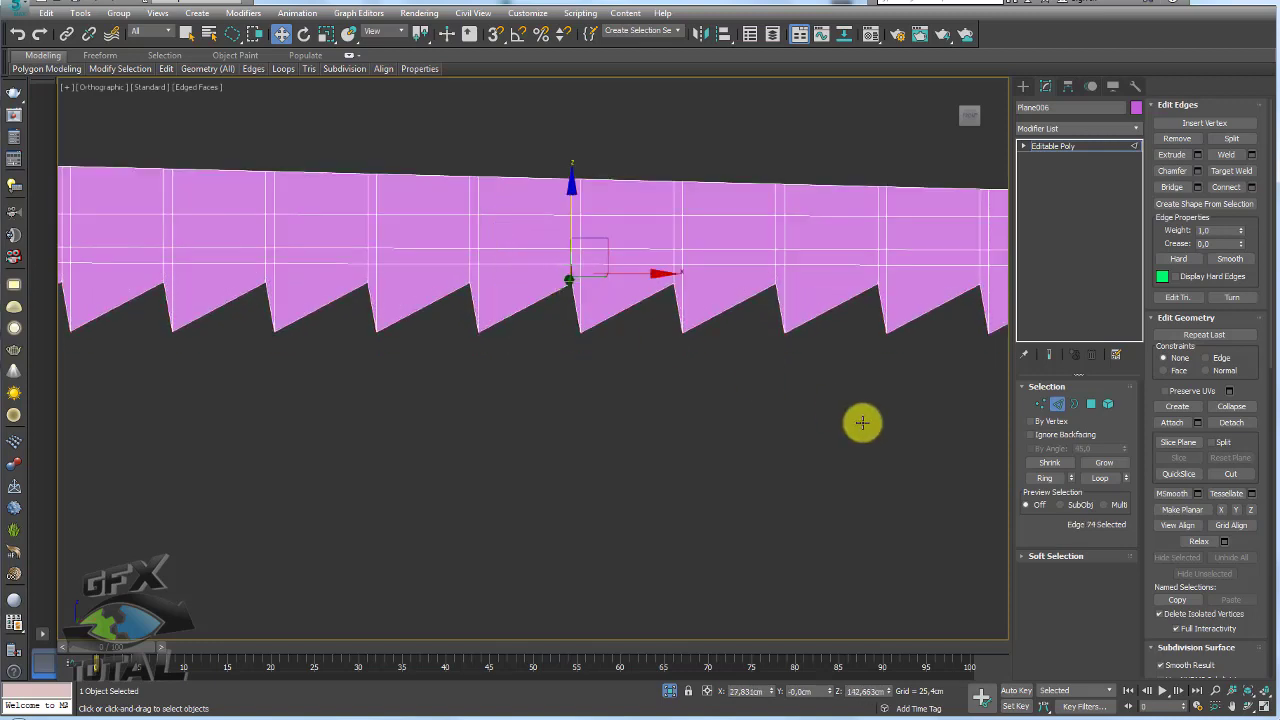
pyautogui.click(1042, 476)
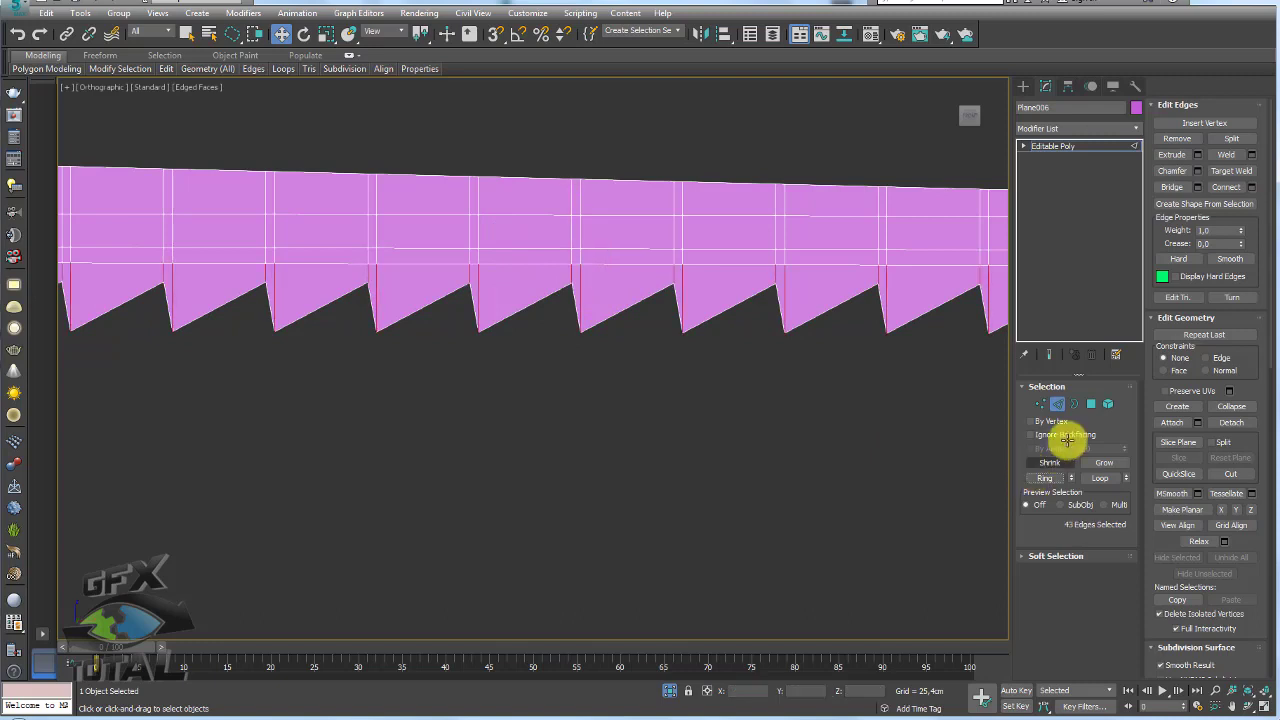
pyautogui.click(1252, 187)
pyautogui.moveTo(540, 363); pyautogui.dragTo(552, 82)
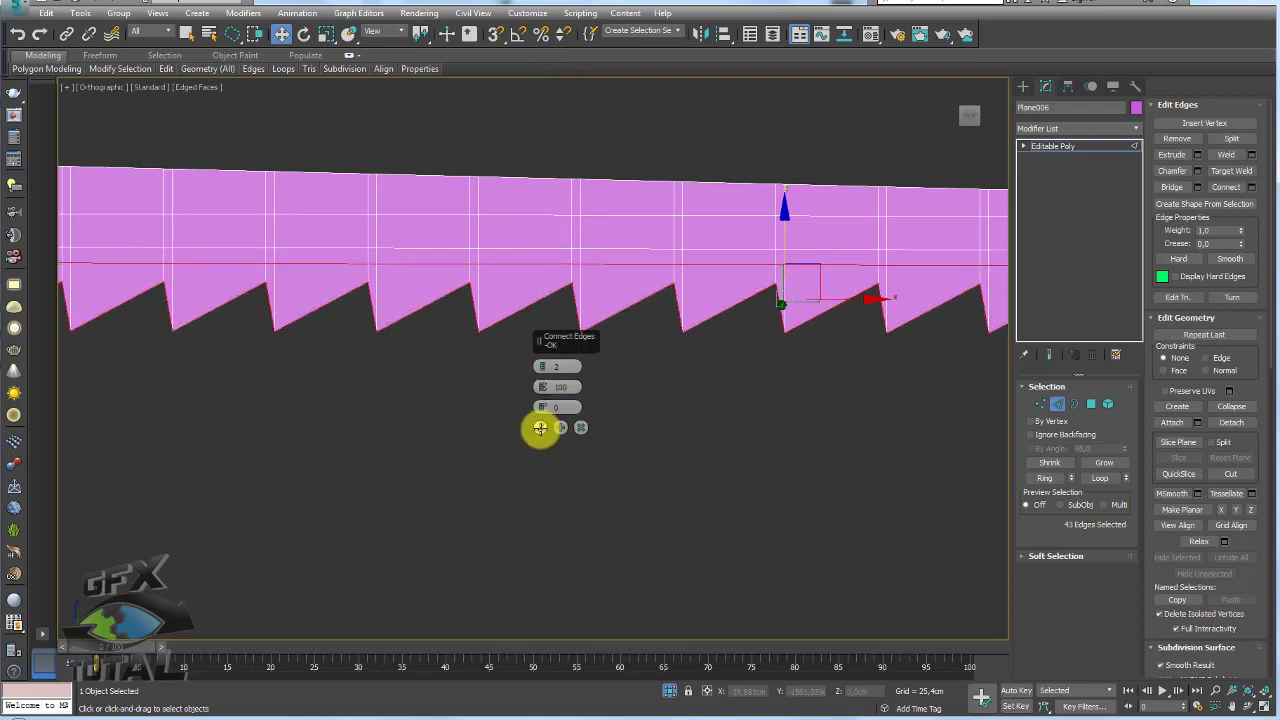
pyautogui.click(540, 428)
pyautogui.scroll(-5, 540, 397)
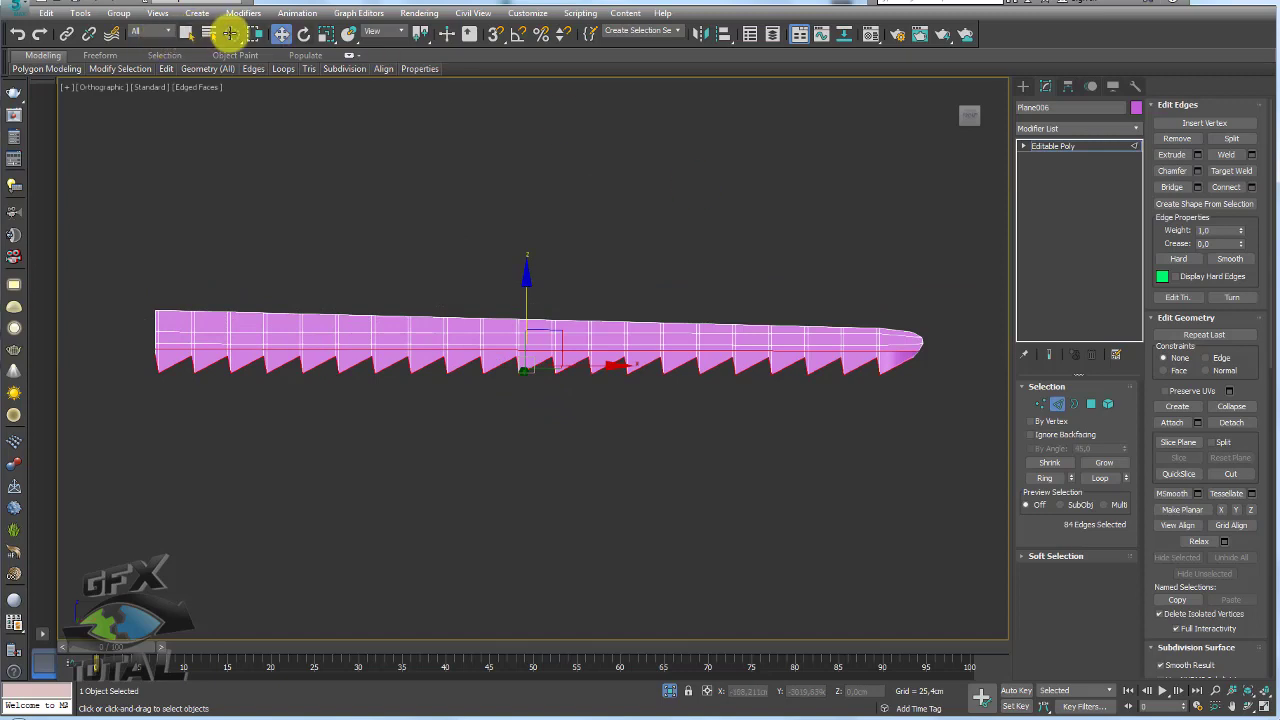
# Box-select one new edge loop and trial-move it upward, then undo.
pyautogui.moveTo(230, 34); pyautogui.dragTo(231, 36)
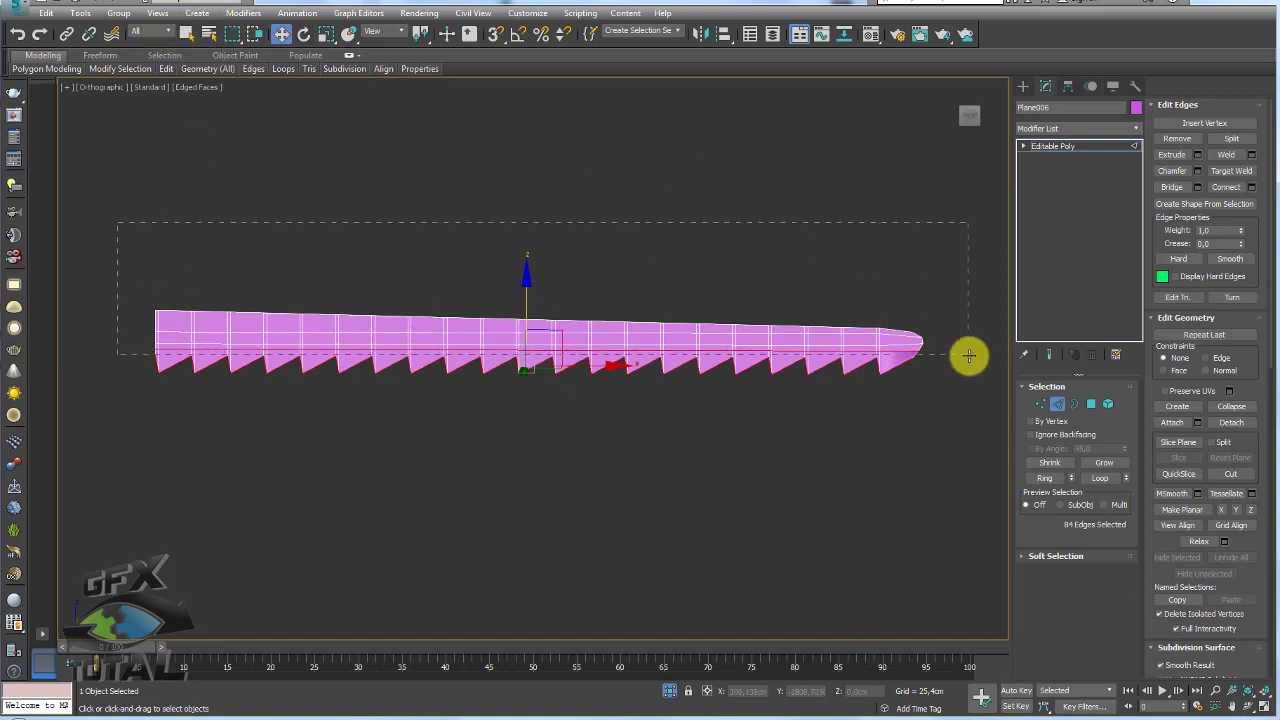
pyautogui.moveTo(971, 353); pyautogui.dragTo(966, 351)
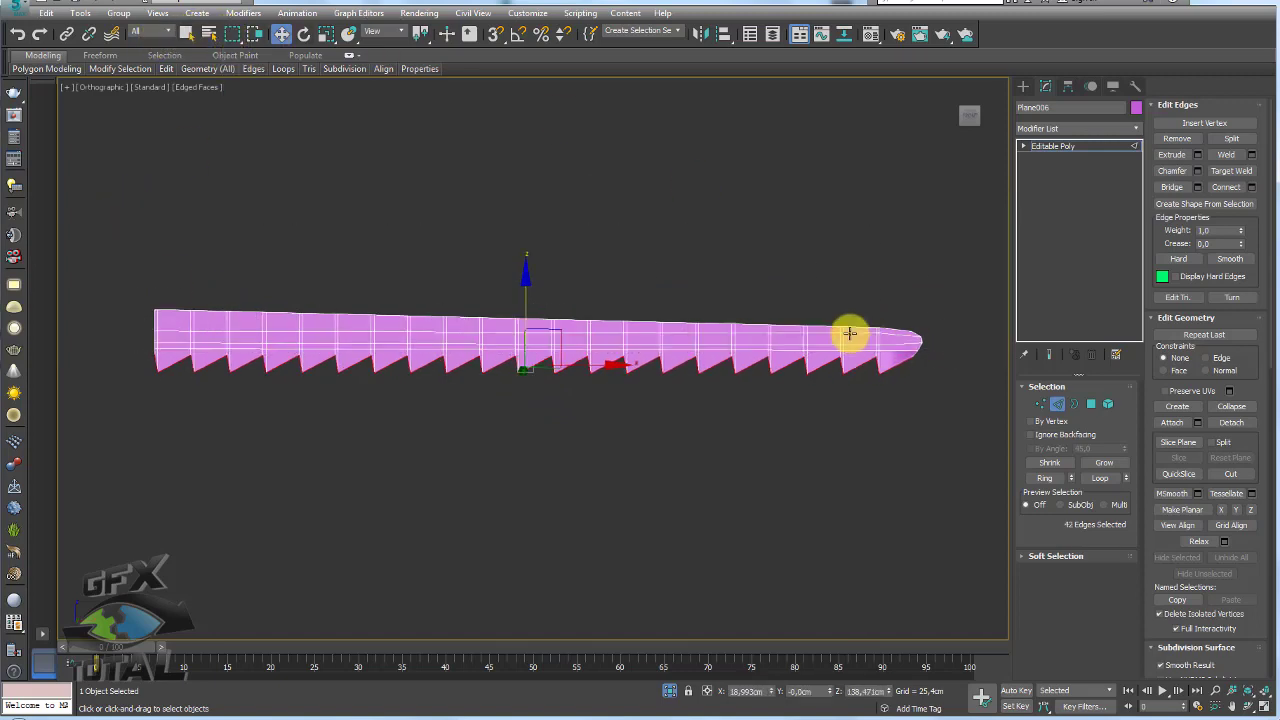
pyautogui.scroll(3, 489, 360)
pyautogui.scroll(2, 420, 328)
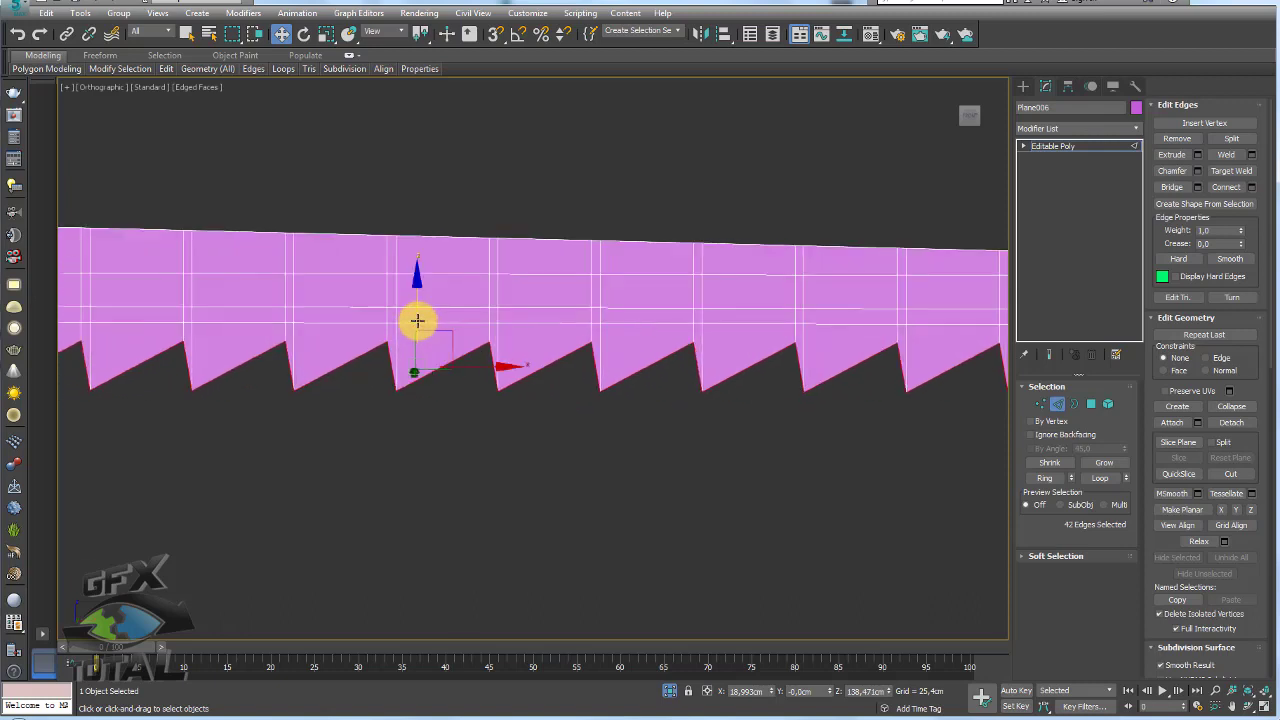
pyautogui.moveTo(417, 320); pyautogui.dragTo(420, 314)
pyautogui.hotkey('ctrl', 'z')
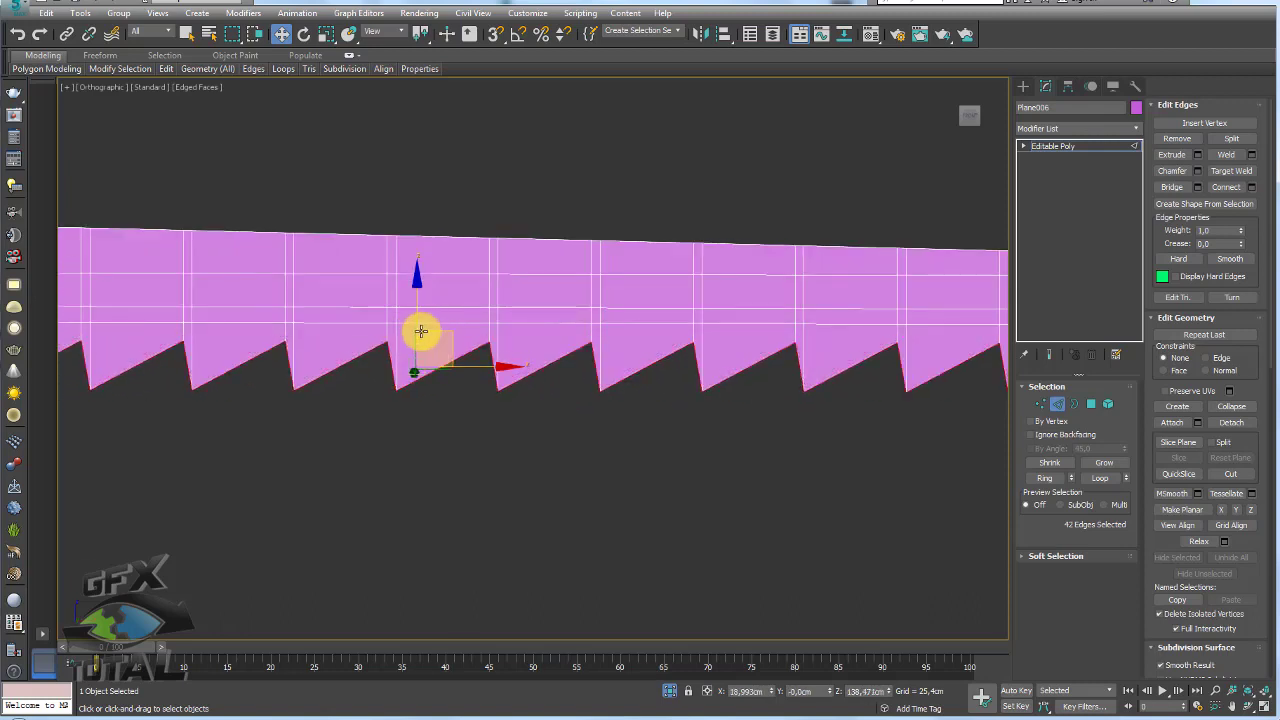
# Move the edge loop along Z to hug the teeth's lower outline.
pyautogui.moveTo(418, 317); pyautogui.dragTo(428, 353)
pyautogui.scroll(1, 421, 312)
pyautogui.scroll(1, 422, 330)
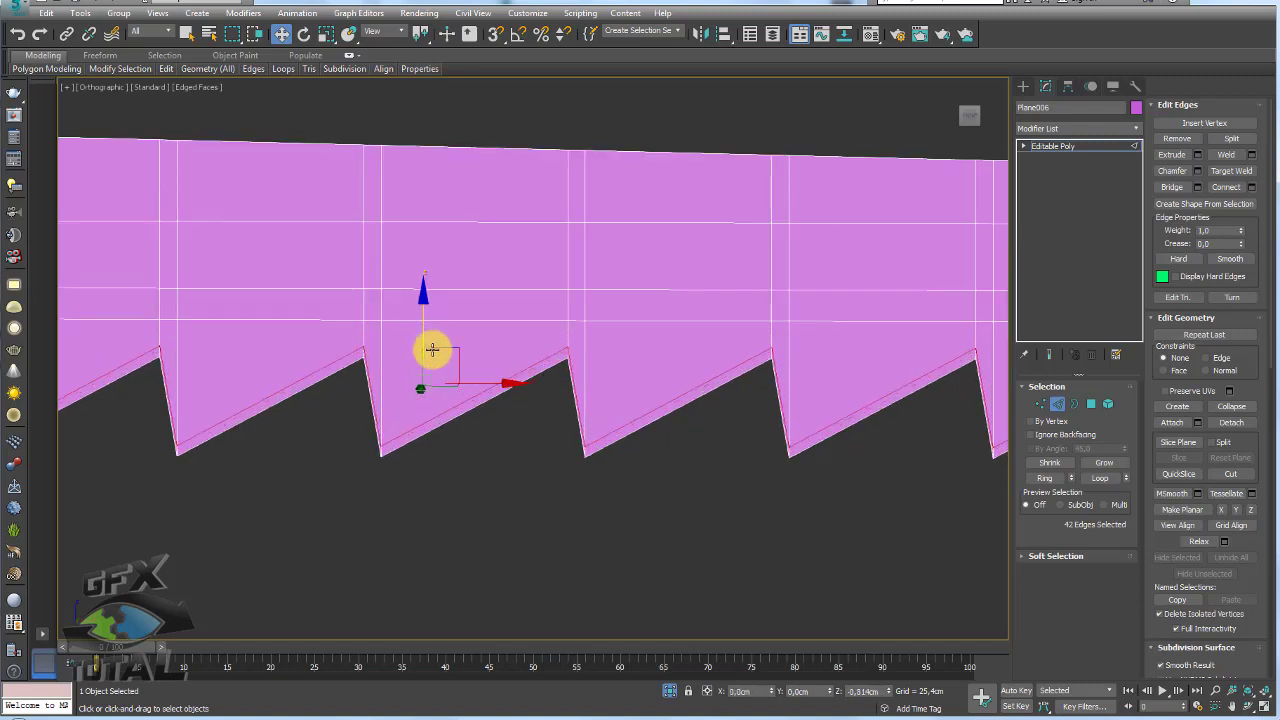
pyautogui.moveTo(428, 353); pyautogui.dragTo(343, 386)
pyautogui.scroll(-4, 367, 378)
pyautogui.moveTo(837, 377); pyautogui.dragTo(711, 414, button='middle')
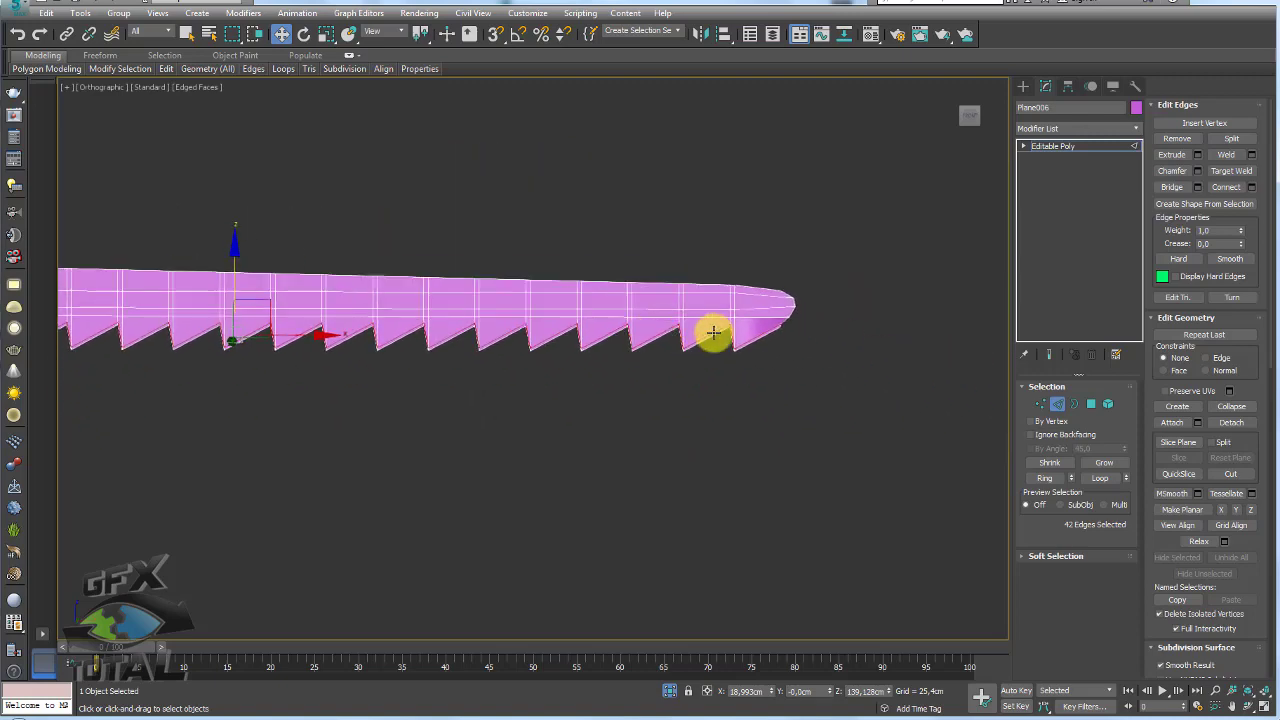
pyautogui.scroll(4, 717, 329)
pyautogui.scroll(2, 723, 352)
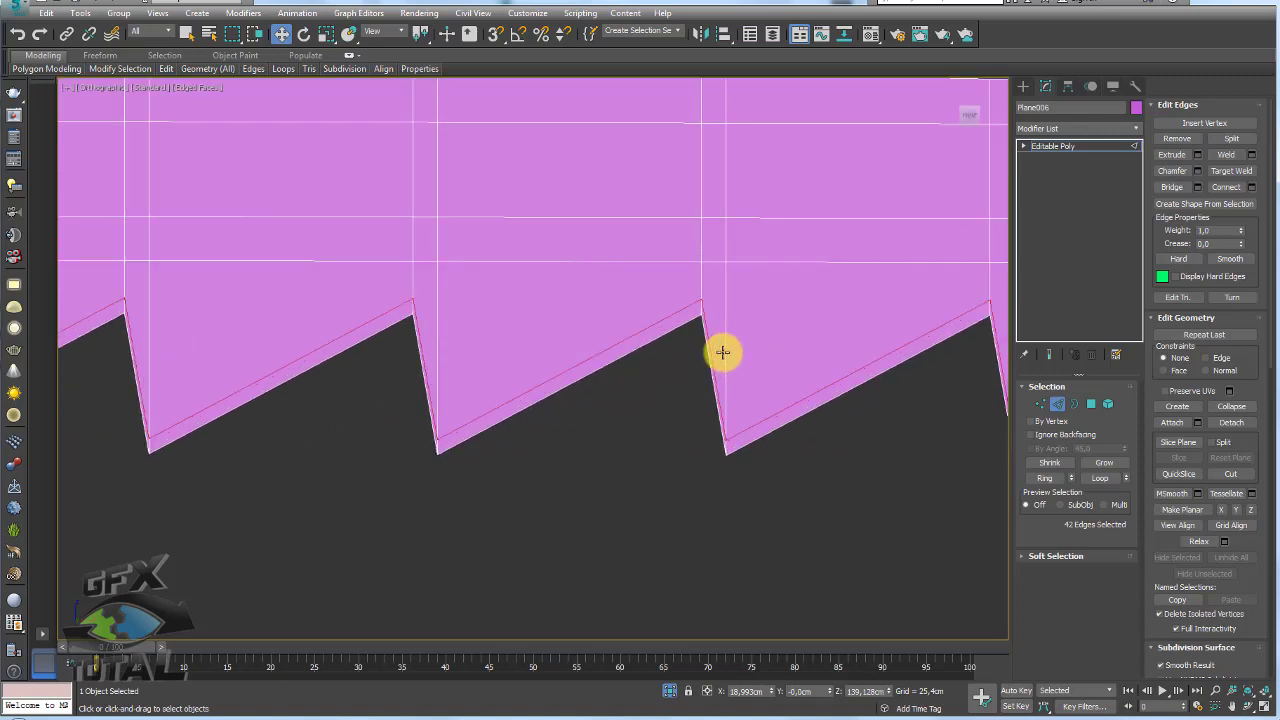
# Select four tooth-corner vertices and nudge them slightly right and up.
pyautogui.click(1043, 404)
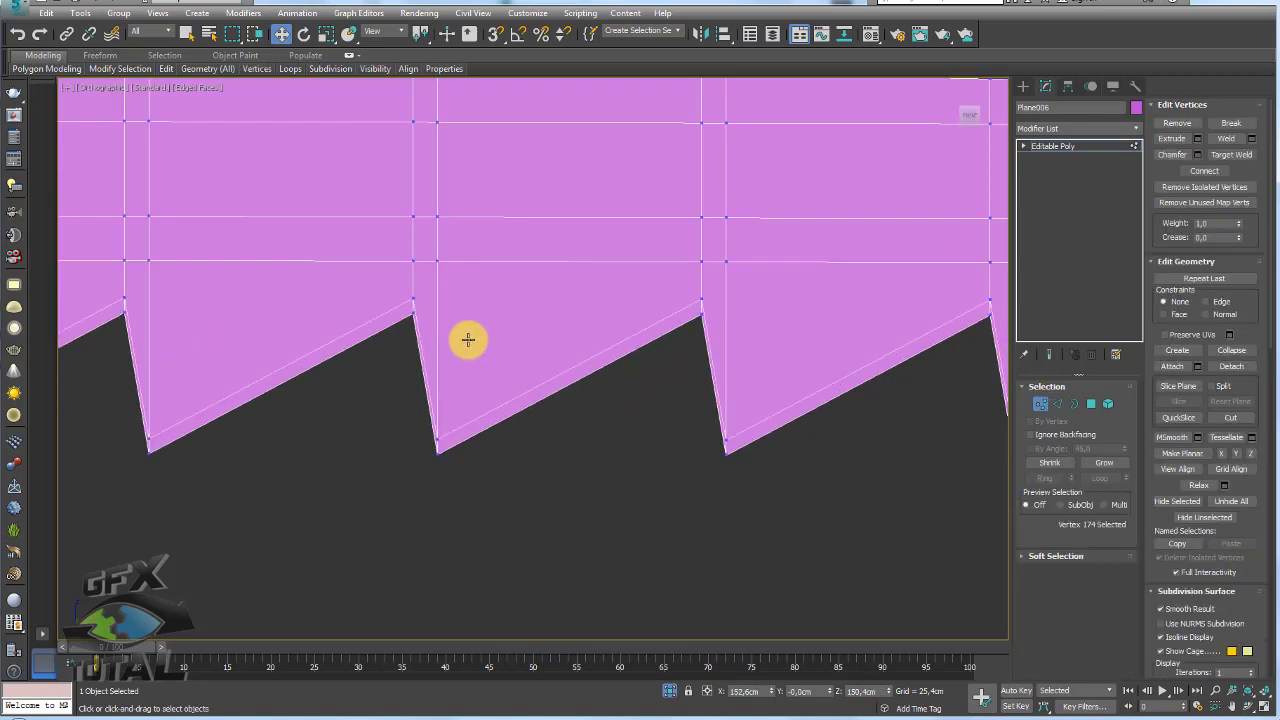
pyautogui.click(439, 437)
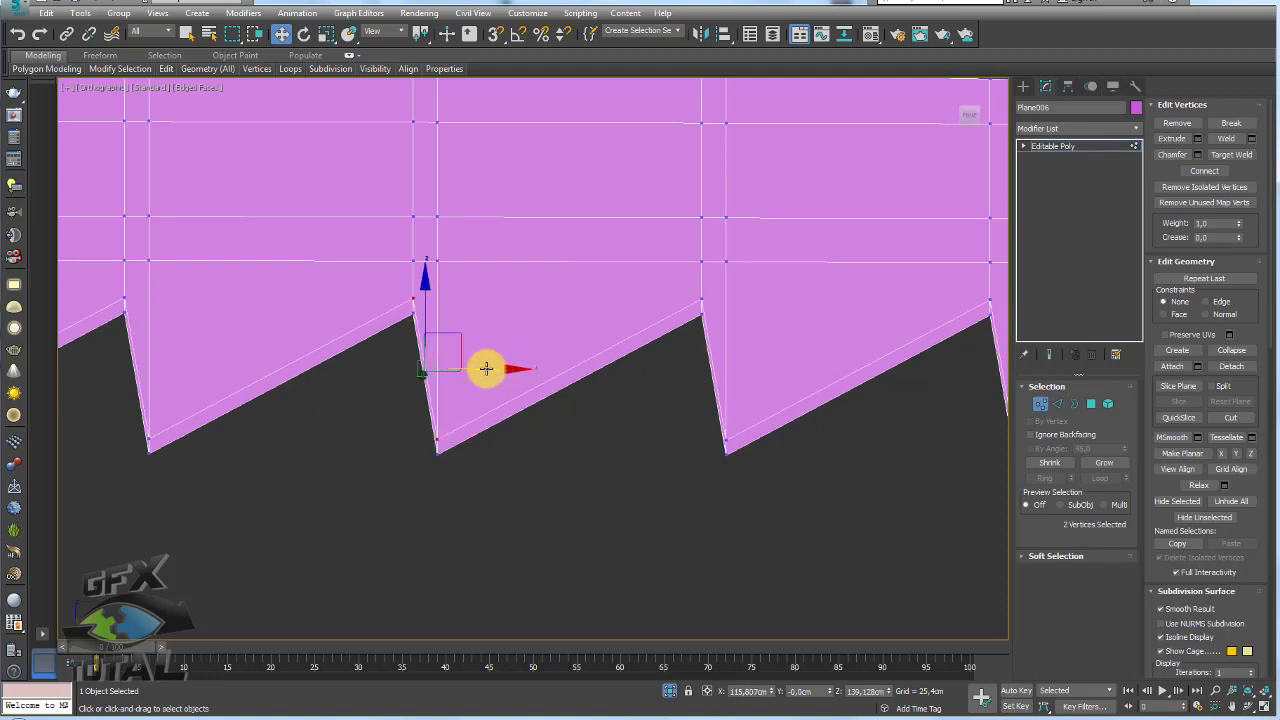
pyautogui.keyDown('ctrl'); pyautogui.click(129, 305); pyautogui.keyUp('ctrl')
pyautogui.keyDown('ctrl'); pyautogui.click(148, 436); pyautogui.keyUp('ctrl')
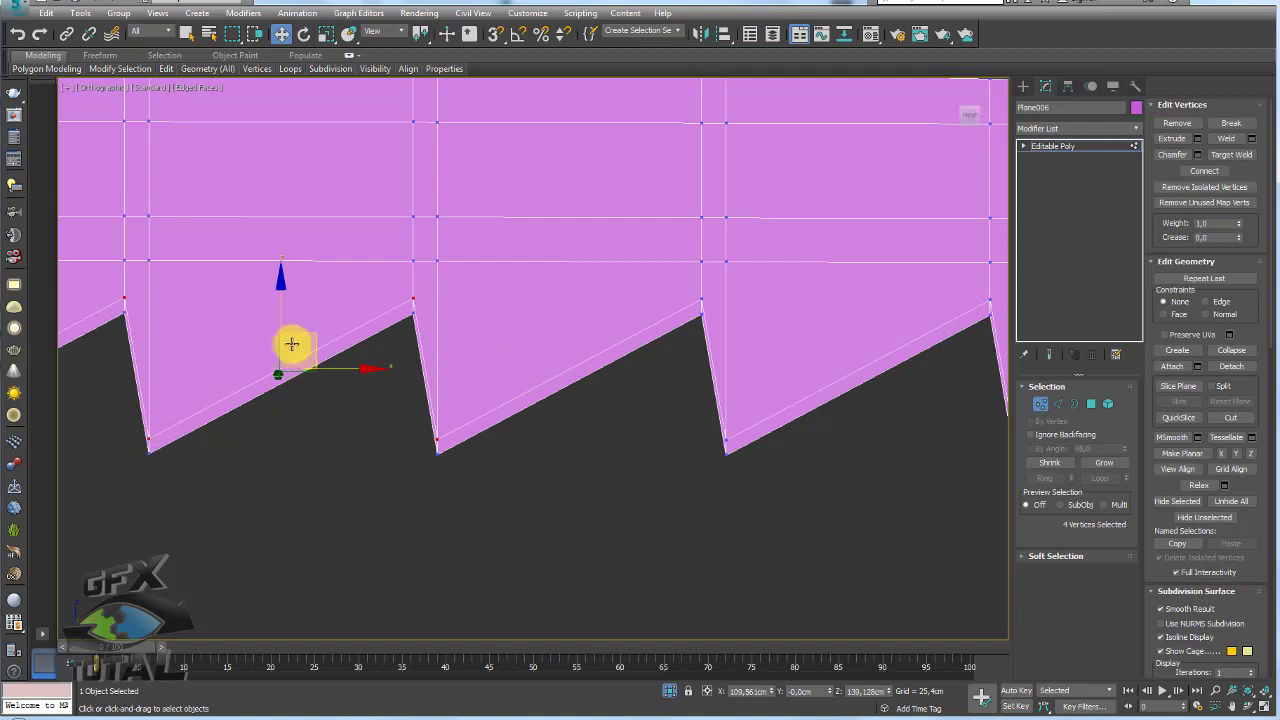
pyautogui.moveTo(309, 337); pyautogui.dragTo(324, 330)
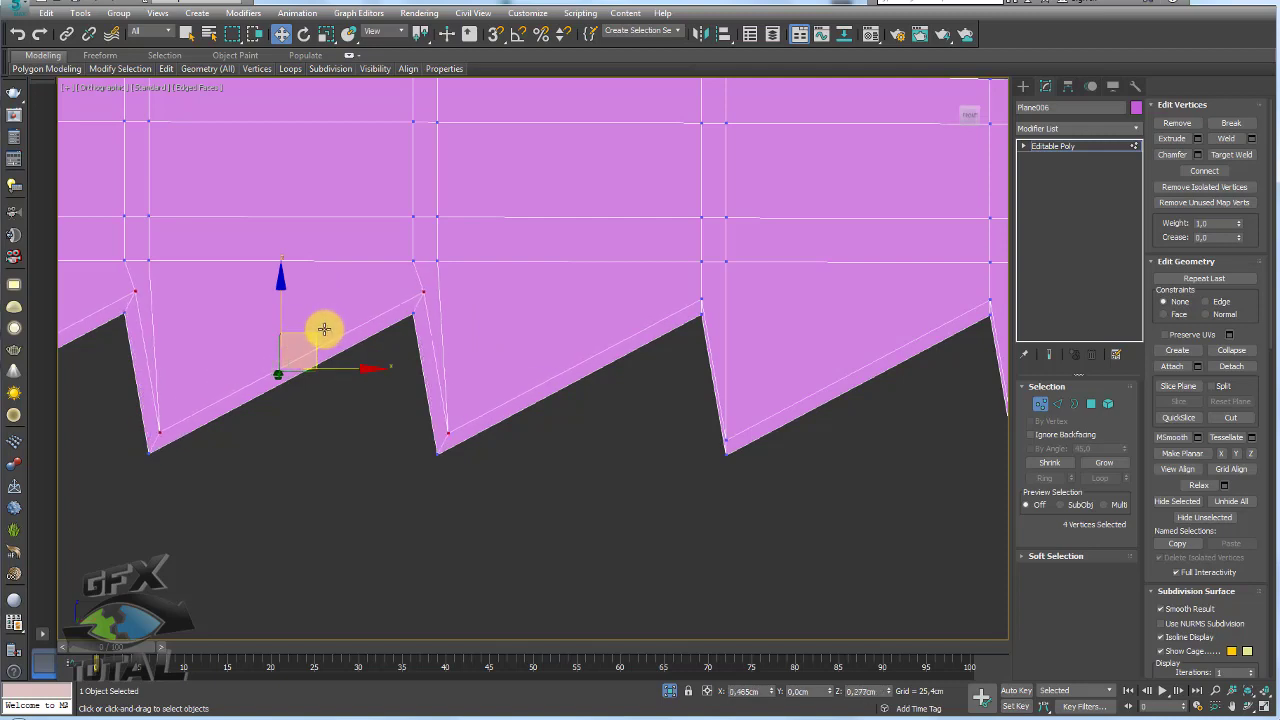
# At the next teeth, shift a bottom and a neighbouring corner vertex slightly right.
pyautogui.keyDown('alt'); pyautogui.moveTo(380, 314); pyautogui.dragTo(574, 329, button='middle'); pyautogui.keyUp('alt')
pyautogui.scroll(-3, 520, 319)
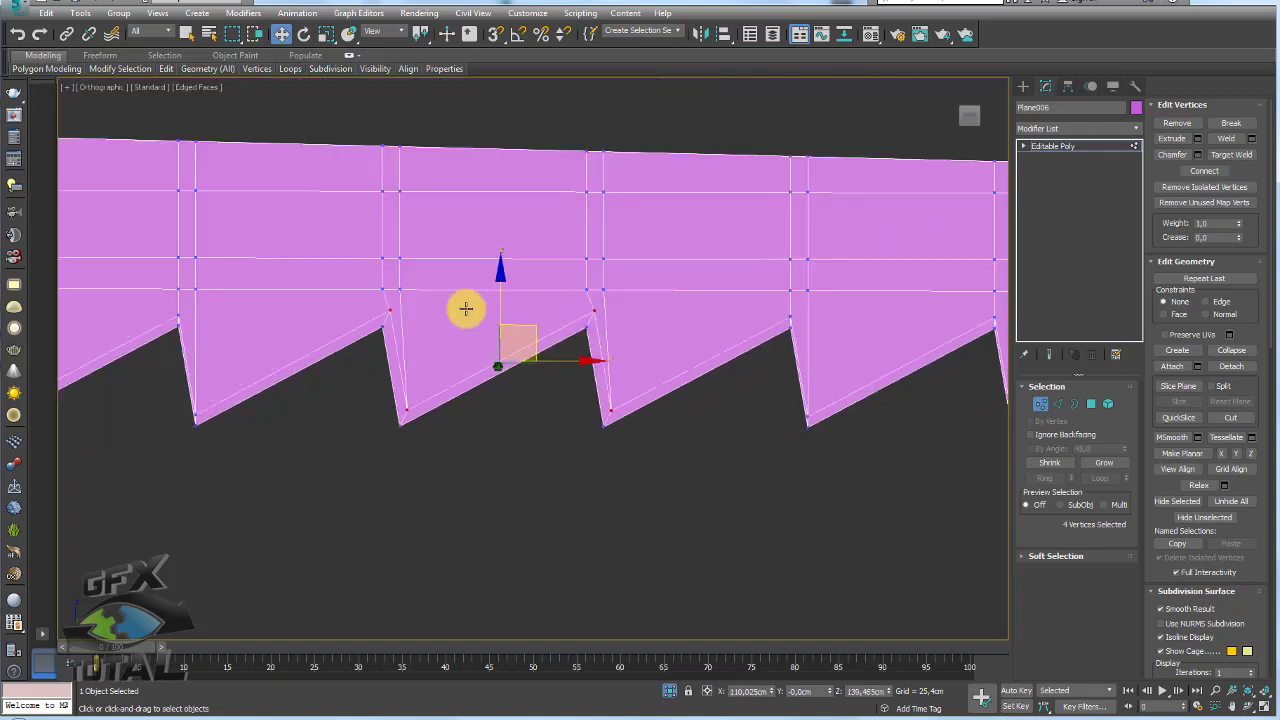
pyautogui.moveTo(466, 309)
pyautogui.keyDown('alt'); pyautogui.mouseDown(button='middle')
pyautogui.moveTo(406, 303)
pyautogui.moveTo(490, 286)
pyautogui.mouseUp(button='middle'); pyautogui.keyUp('alt')
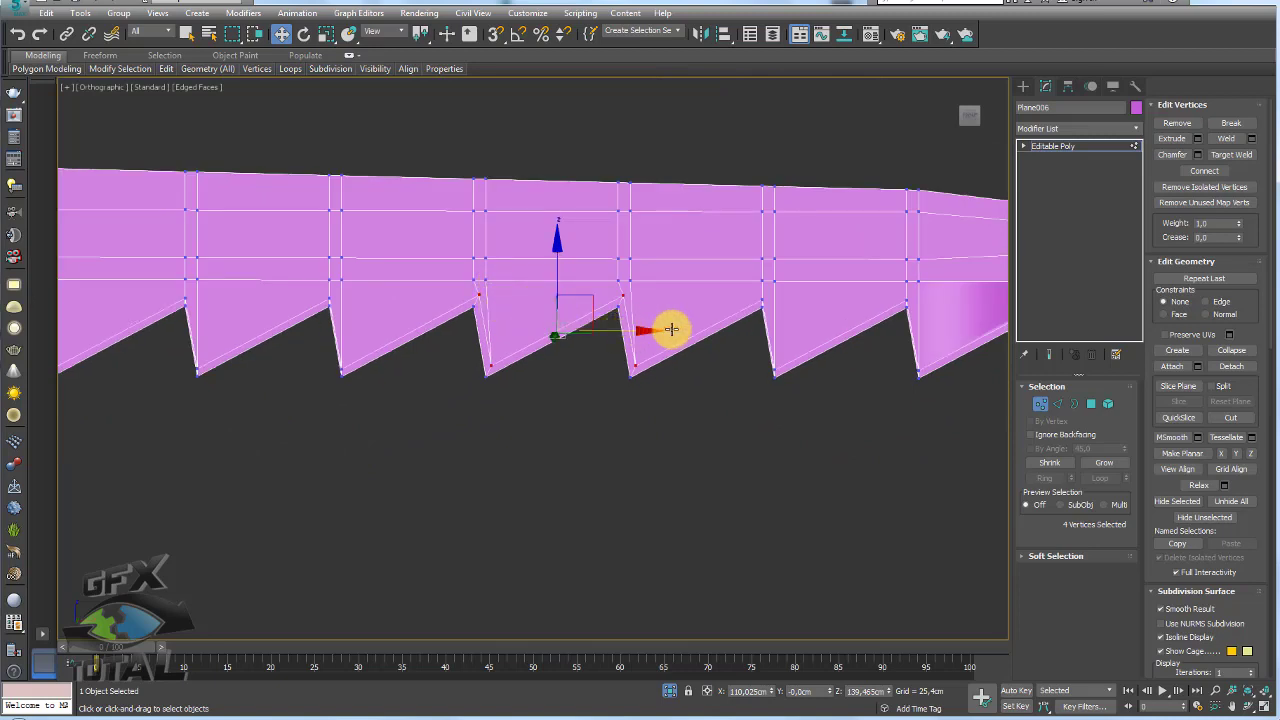
pyautogui.scroll(2, 671, 329)
pyautogui.moveTo(757, 323); pyautogui.dragTo(580, 389, button='middle')
pyautogui.scroll(2, 575, 400)
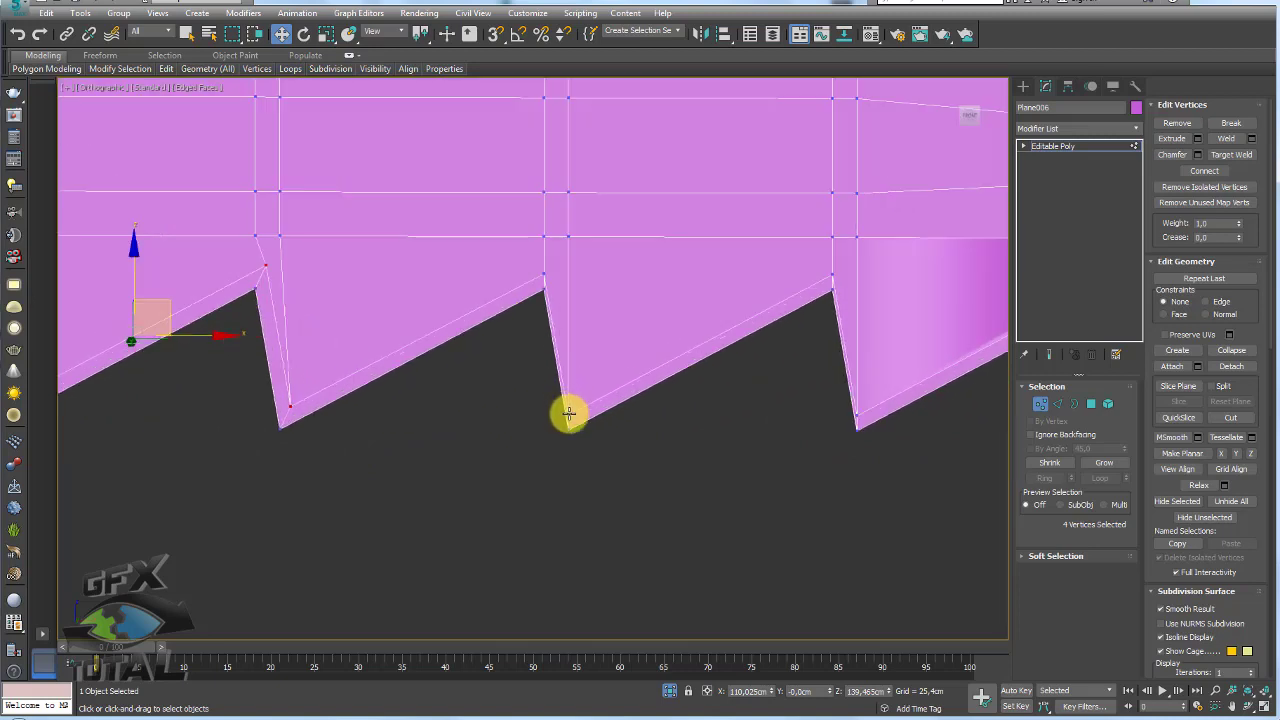
pyautogui.click(568, 412)
pyautogui.keyDown('ctrl'); pyautogui.click(544, 273); pyautogui.keyUp('ctrl')
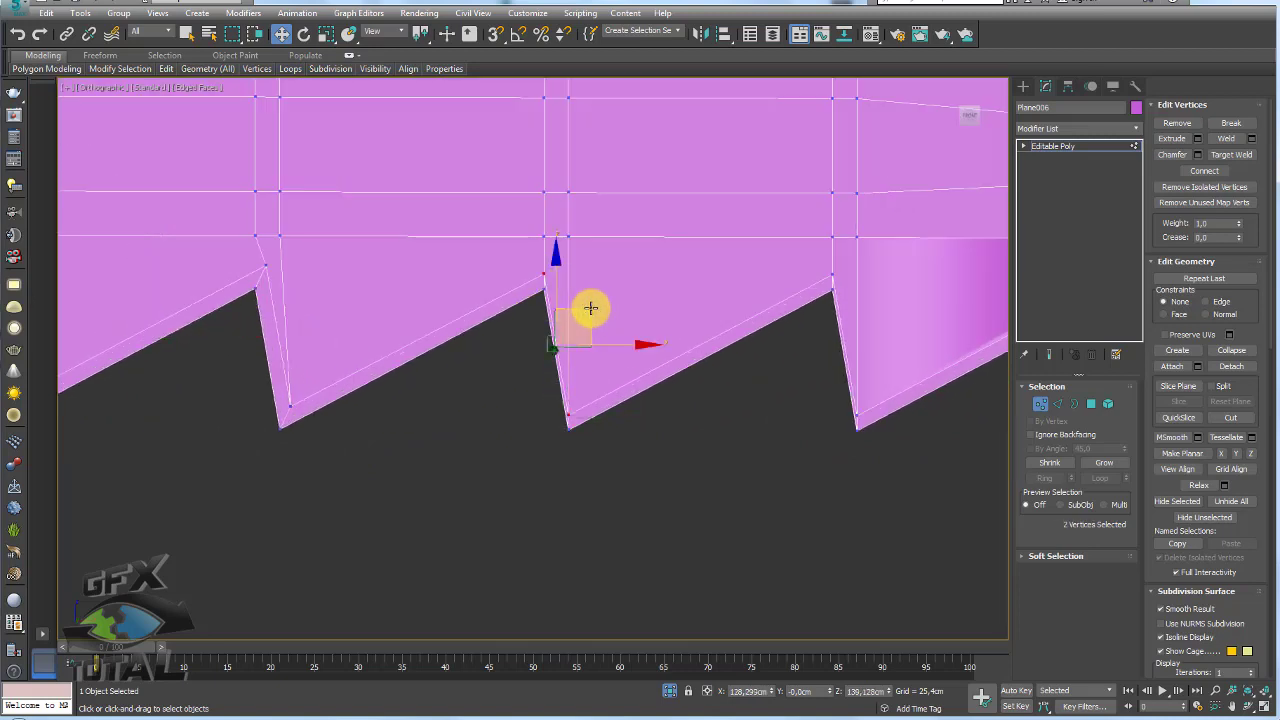
pyautogui.moveTo(590, 308); pyautogui.dragTo(599, 305)
# Select the right tooth's top and bottom vertices, then begin box-selecting the tip section's polygons.
pyautogui.click(831, 280)
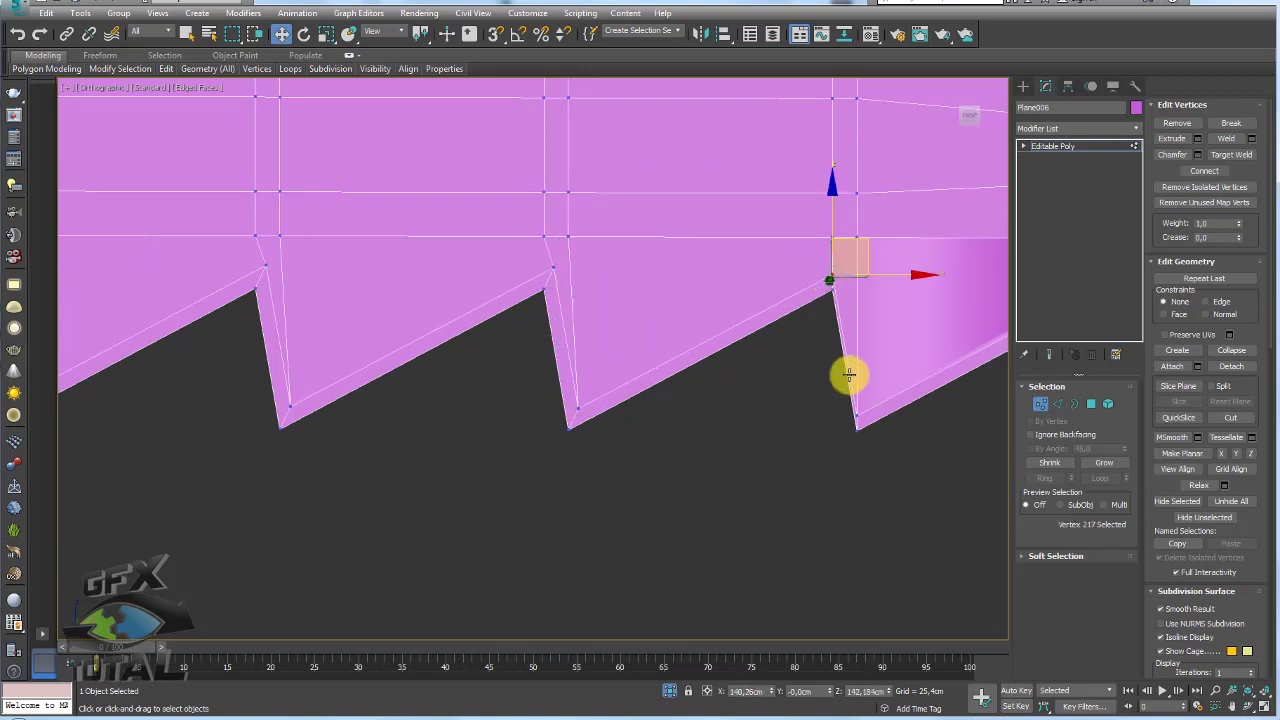
pyautogui.keyDown('ctrl'); pyautogui.click(855, 414); pyautogui.keyUp('ctrl')
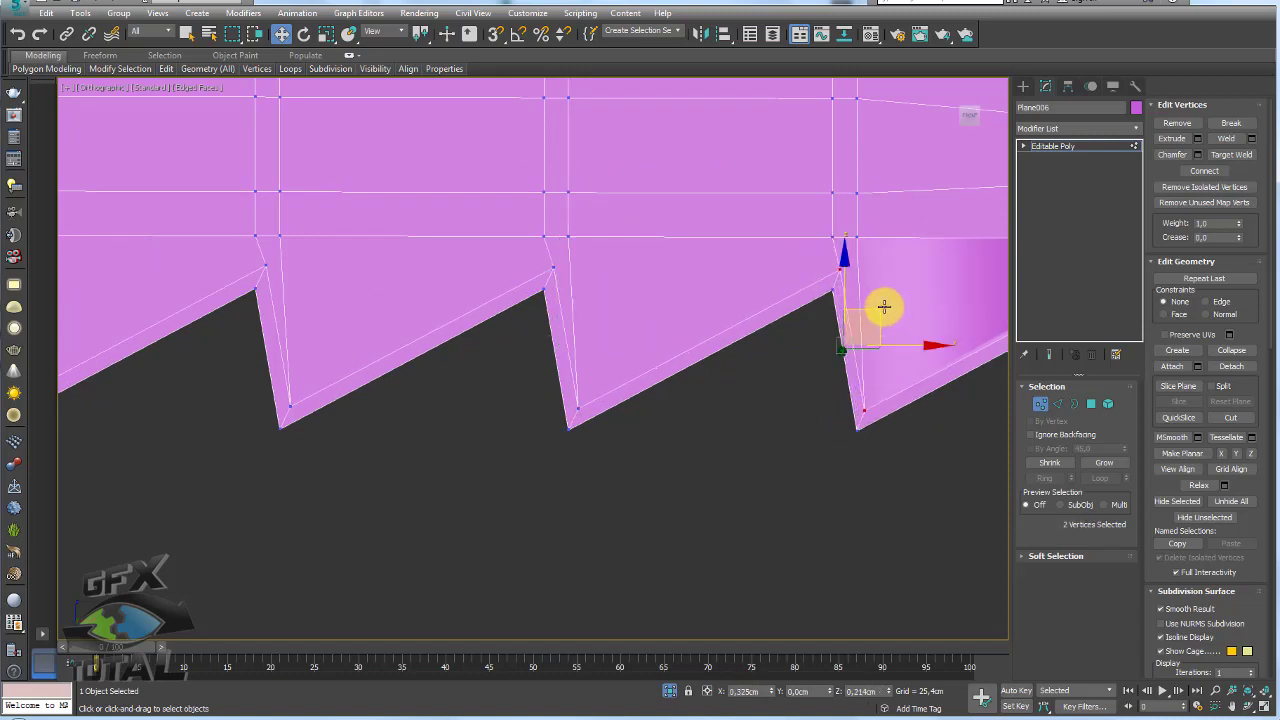
pyautogui.scroll(-3, 884, 307)
pyautogui.scroll(-1, 519, 313)
pyautogui.scroll(-3, 934, 380)
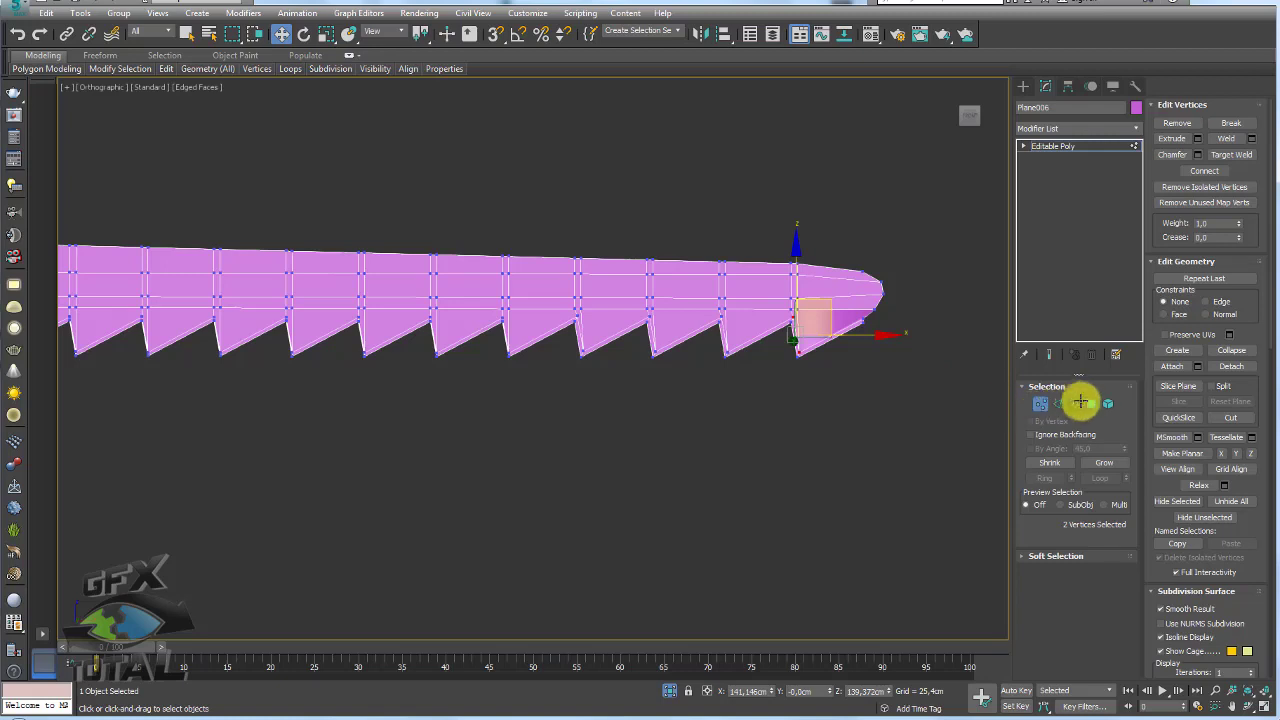
pyautogui.click(1091, 403)
pyautogui.moveTo(935, 337); pyautogui.dragTo(534, 193)
# Keep only the 60-polygon tip section by inverting the selection and deleting the rest.
pyautogui.moveTo(830, 452); pyautogui.dragTo(466, 183)
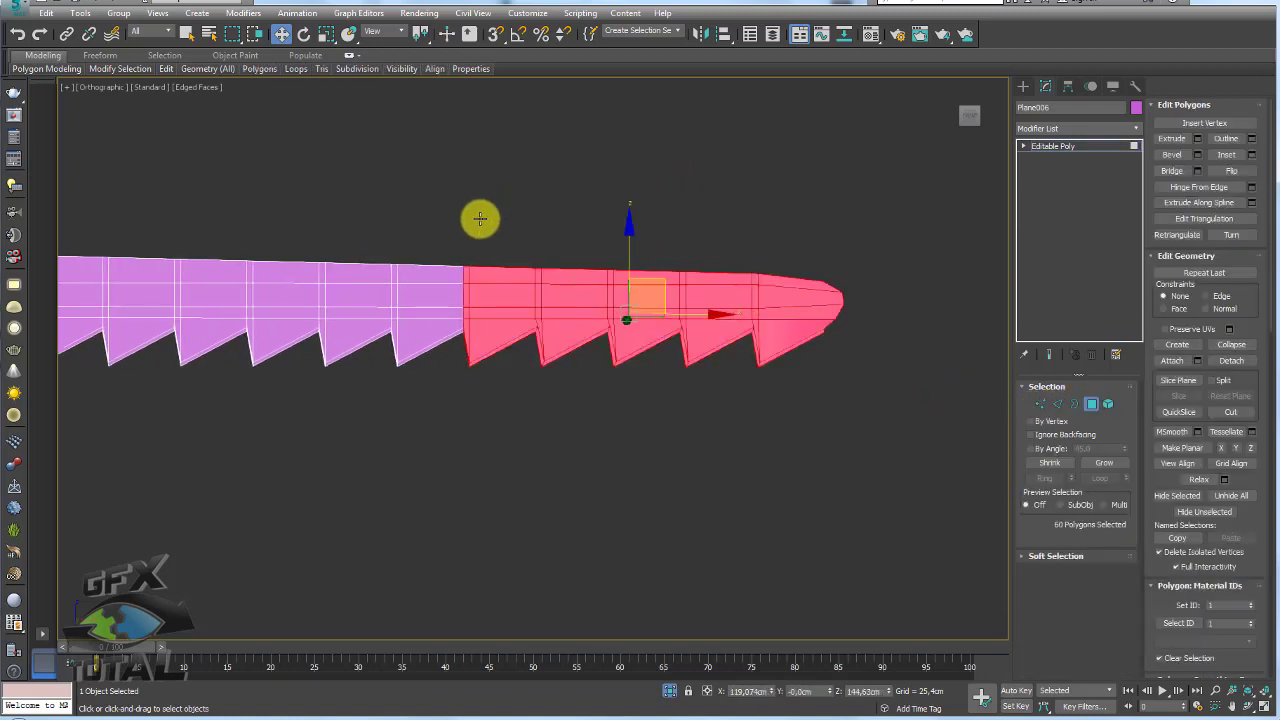
pyautogui.hotkey('ctrl', 'i')
pyautogui.press('Delete')
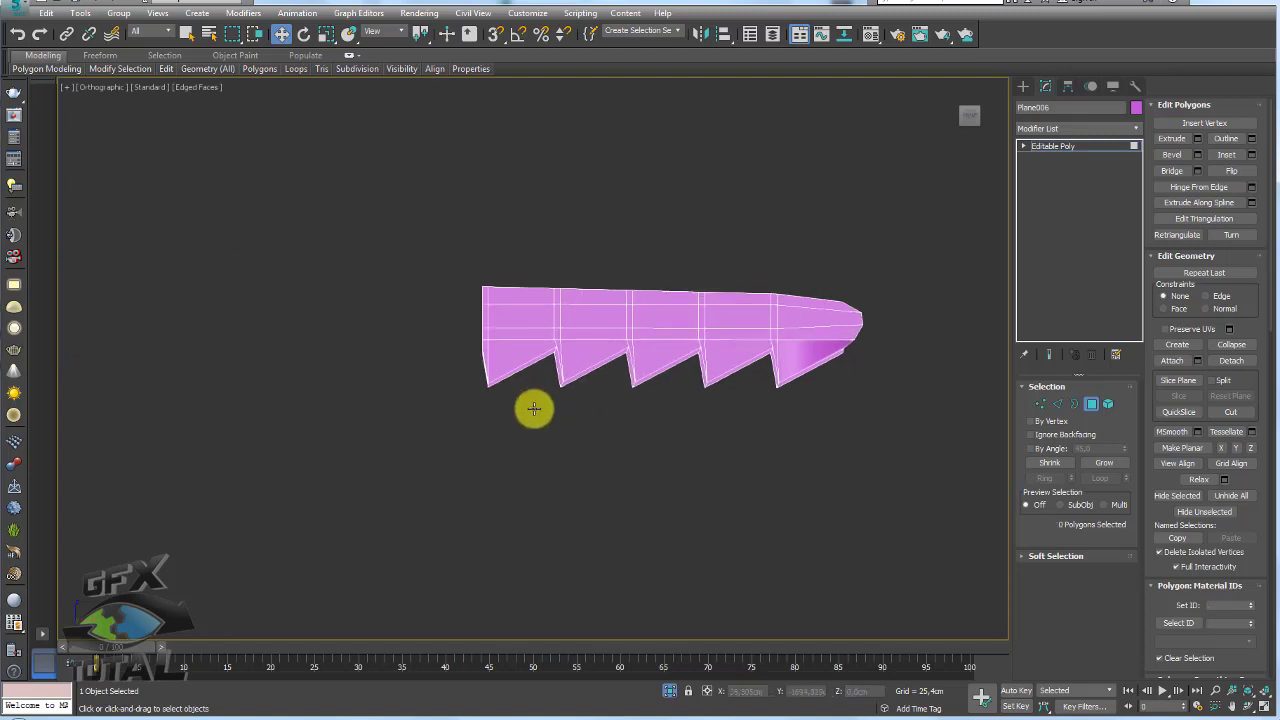
# Delete the leftmost column of polygons from the tip section.
pyautogui.scroll(3, 533, 411)
pyautogui.moveTo(535, 413); pyautogui.dragTo(534, 451, button='middle')
pyautogui.moveTo(534, 451); pyautogui.dragTo(308, 75)
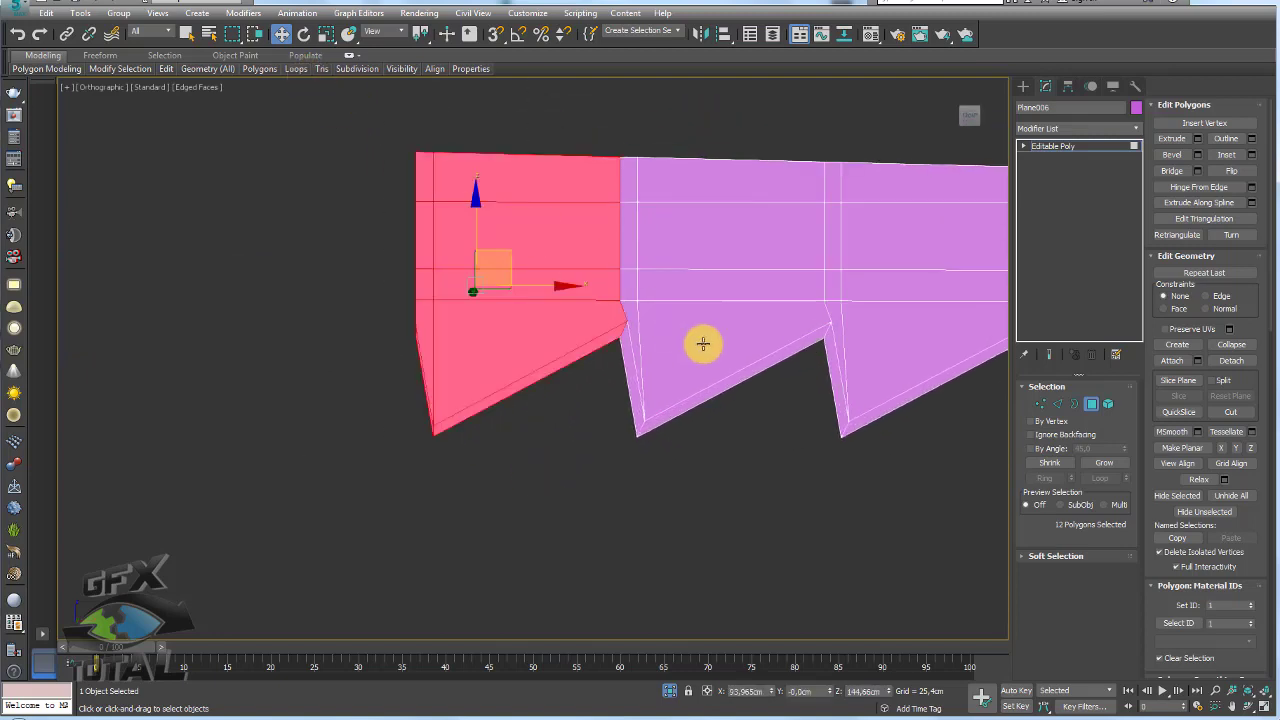
pyautogui.press('Delete')
# Shift-drag the leftmost tooth column off to the left as a clone.
pyautogui.moveTo(735, 380); pyautogui.dragTo(575, 350, button='middle')
pyautogui.scroll(-2, 575, 350)
pyautogui.moveTo(603, 460); pyautogui.dragTo(455, 198)
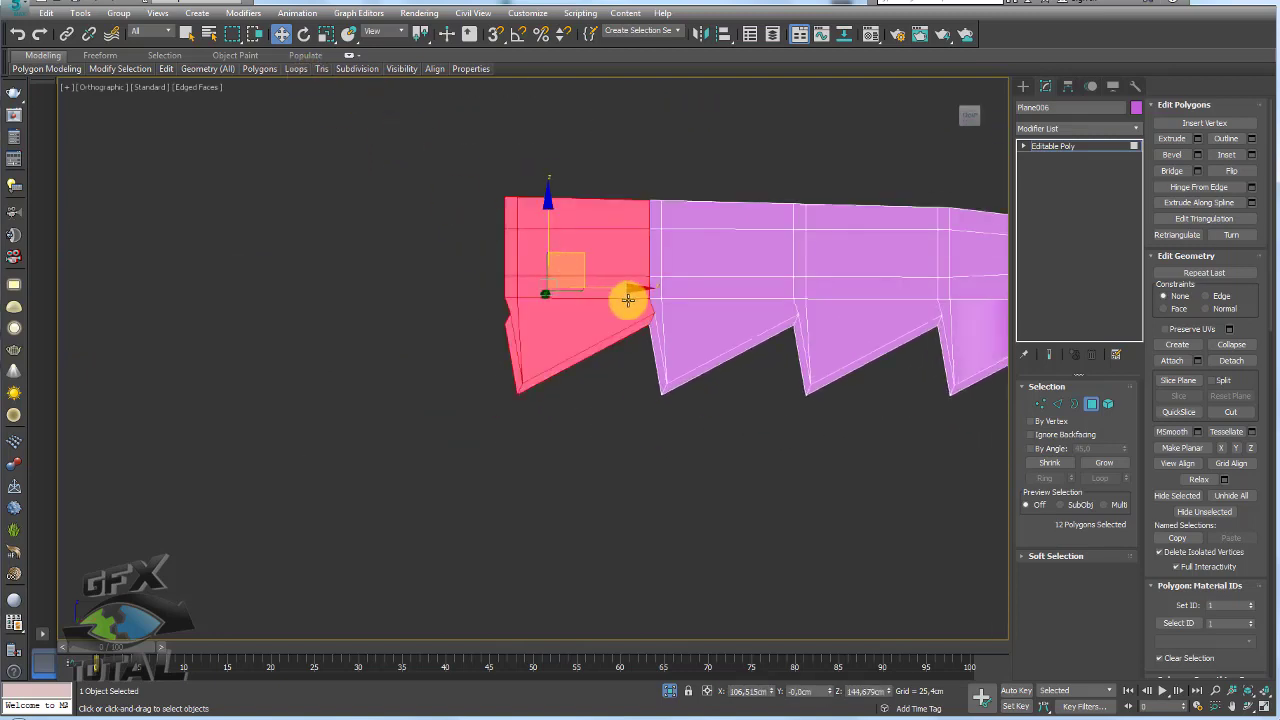
pyautogui.moveTo(627, 299); pyautogui.dragTo(610, 331, button='middle')
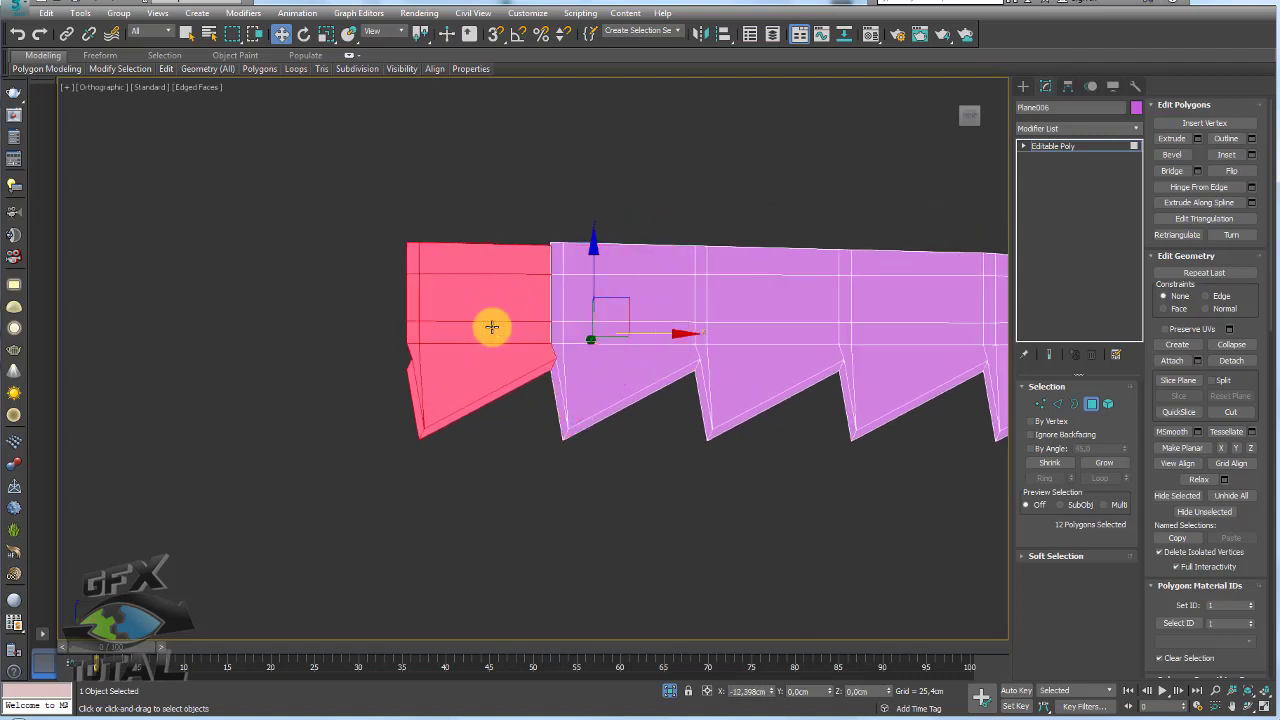
pyautogui.keyDown('shift'); pyautogui.moveTo(649, 334); pyautogui.dragTo(478, 334); pyautogui.keyUp('shift')
# Make the tooth a separate Object001, snap it flush to the blade, and Shift-drag a 19-copy clone left.
pyautogui.click(698, 371)
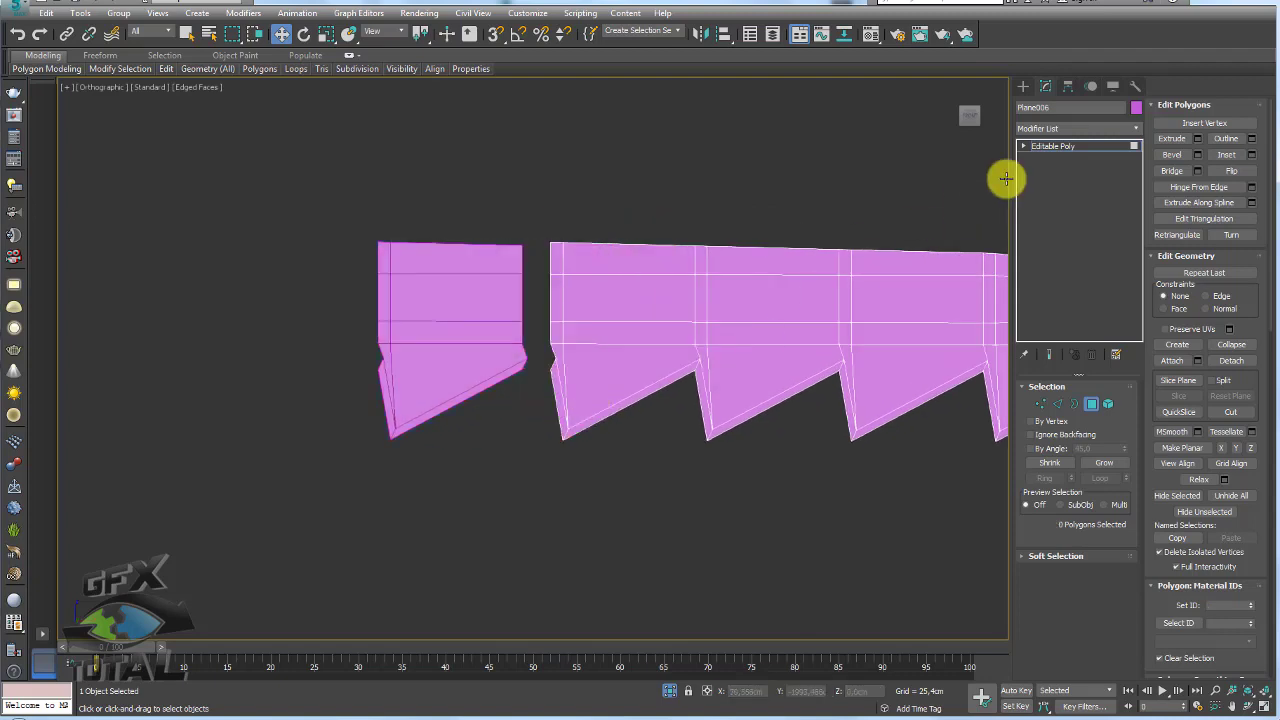
pyautogui.click(1052, 147)
pyautogui.click(451, 300)
pyautogui.scroll(2, 531, 351)
pyautogui.scroll(3, 520, 370)
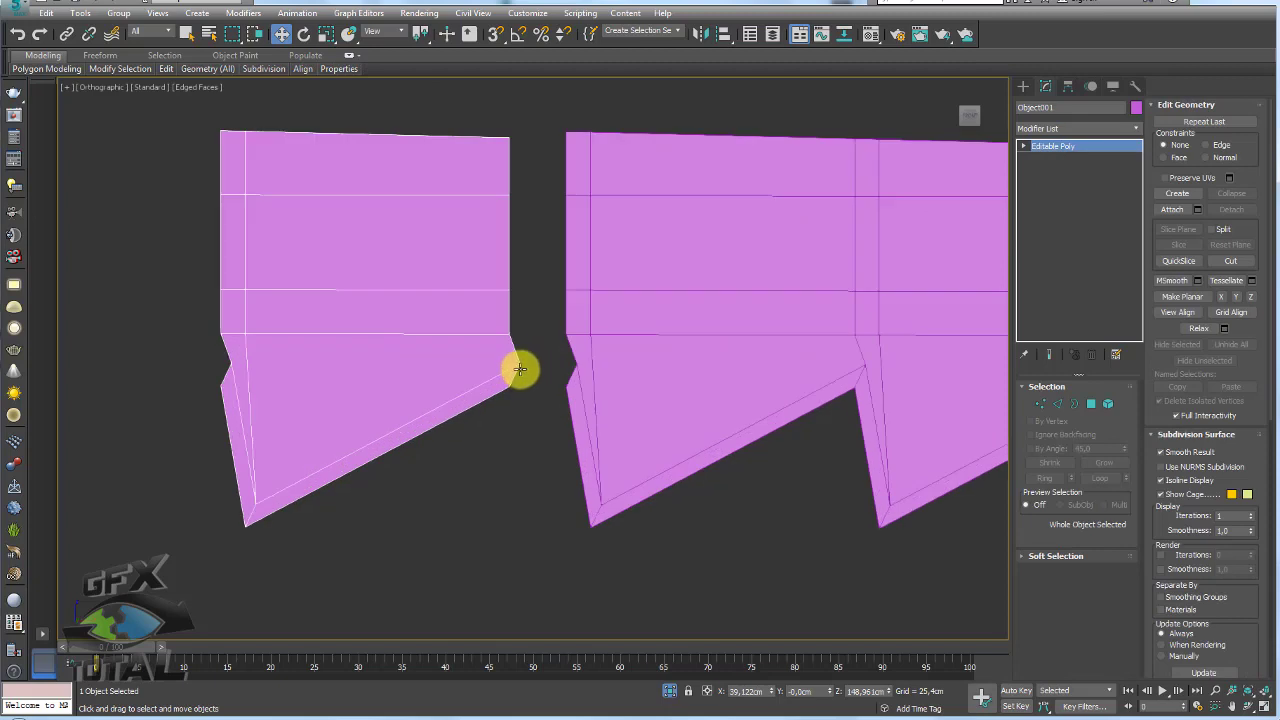
pyautogui.moveTo(524, 364); pyautogui.dragTo(571, 363)
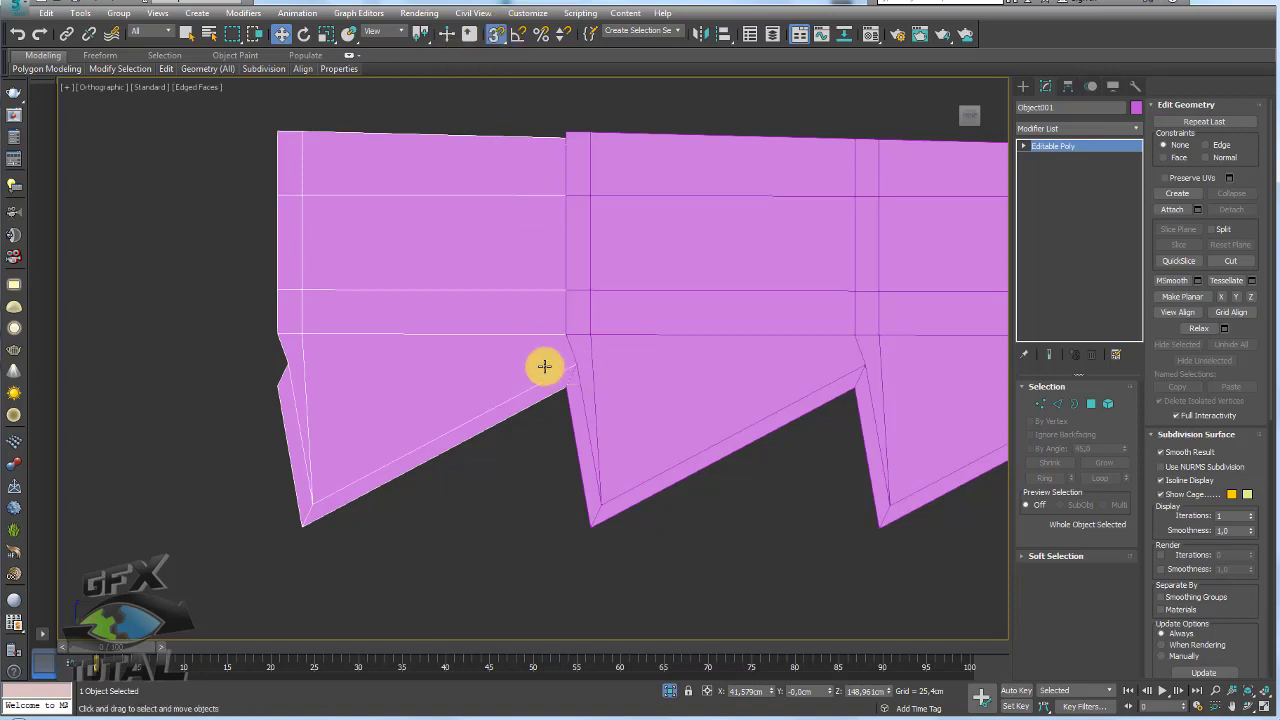
pyautogui.keyDown('shift'); pyautogui.moveTo(573, 364); pyautogui.dragTo(285, 365); pyautogui.keyUp('shift')
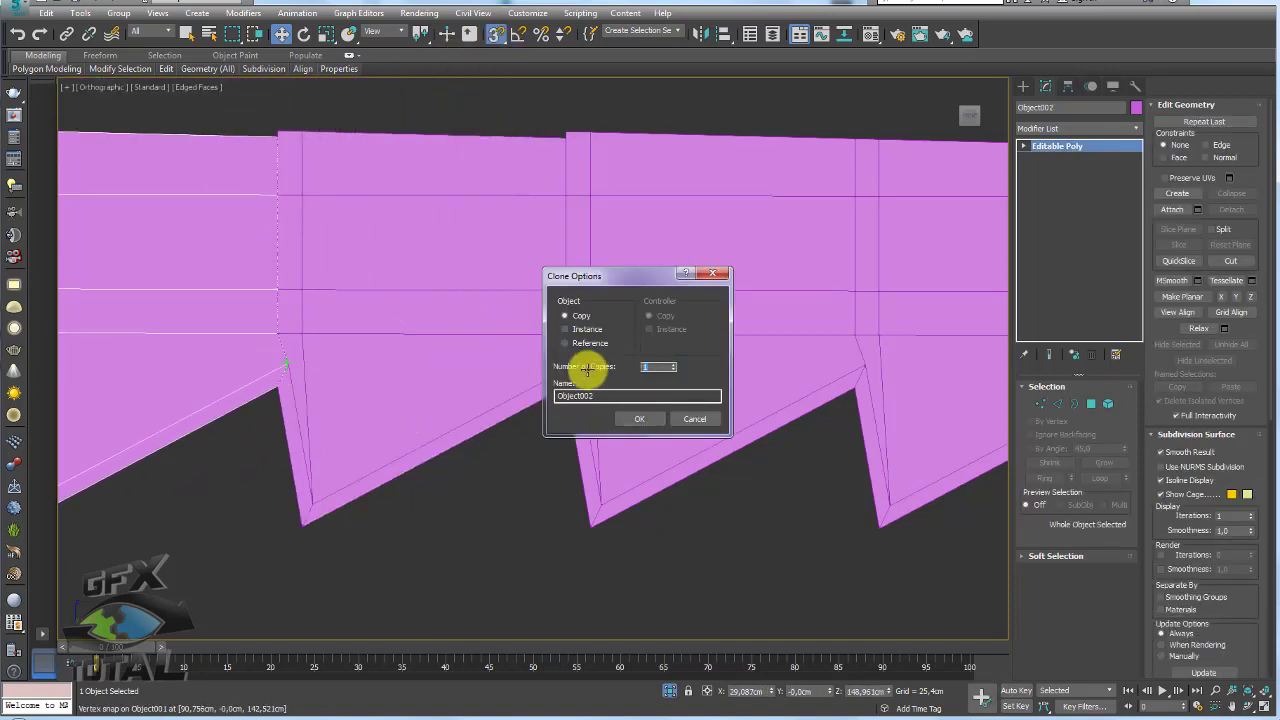
# Create the 19 tooth copies, inspect the row, then undo them.
pyautogui.click(648, 419)
pyautogui.scroll(-5, 620, 357)
pyautogui.scroll(-2, 623, 343)
pyautogui.scroll(2, 597, 351)
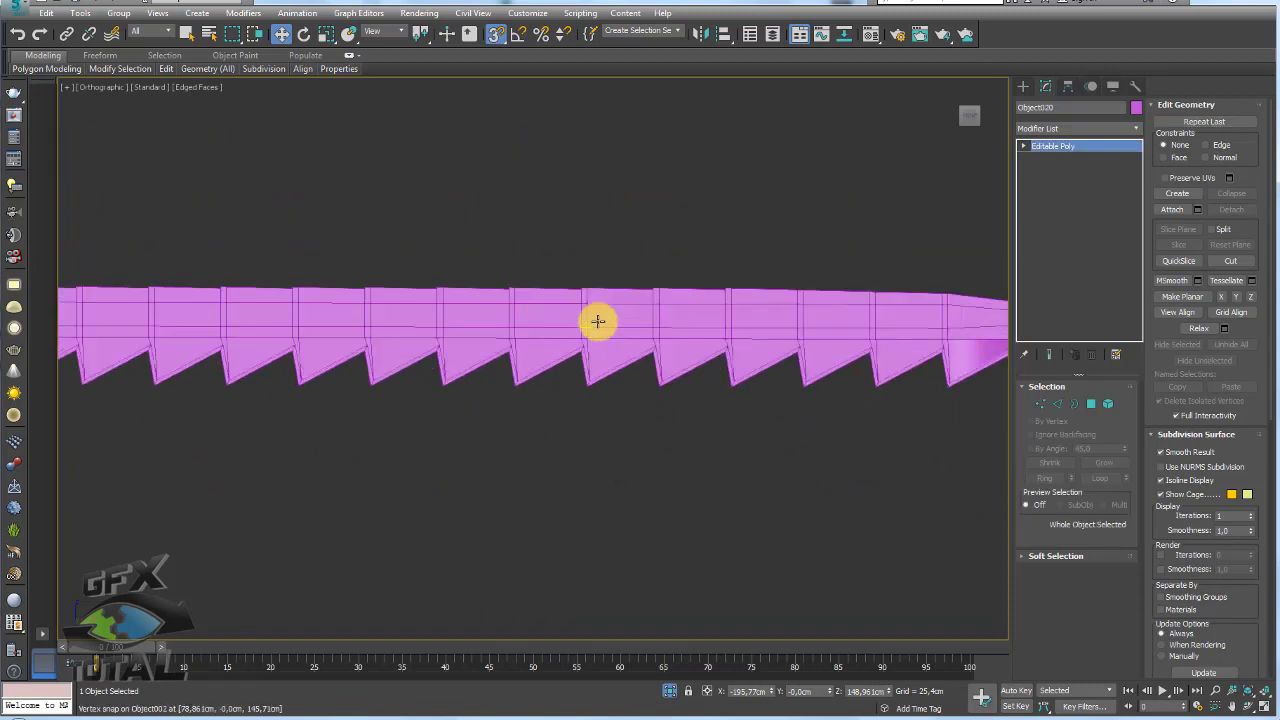
pyautogui.scroll(3, 593, 312)
pyautogui.scroll(1, 560, 270)
pyautogui.scroll(2, 555, 245)
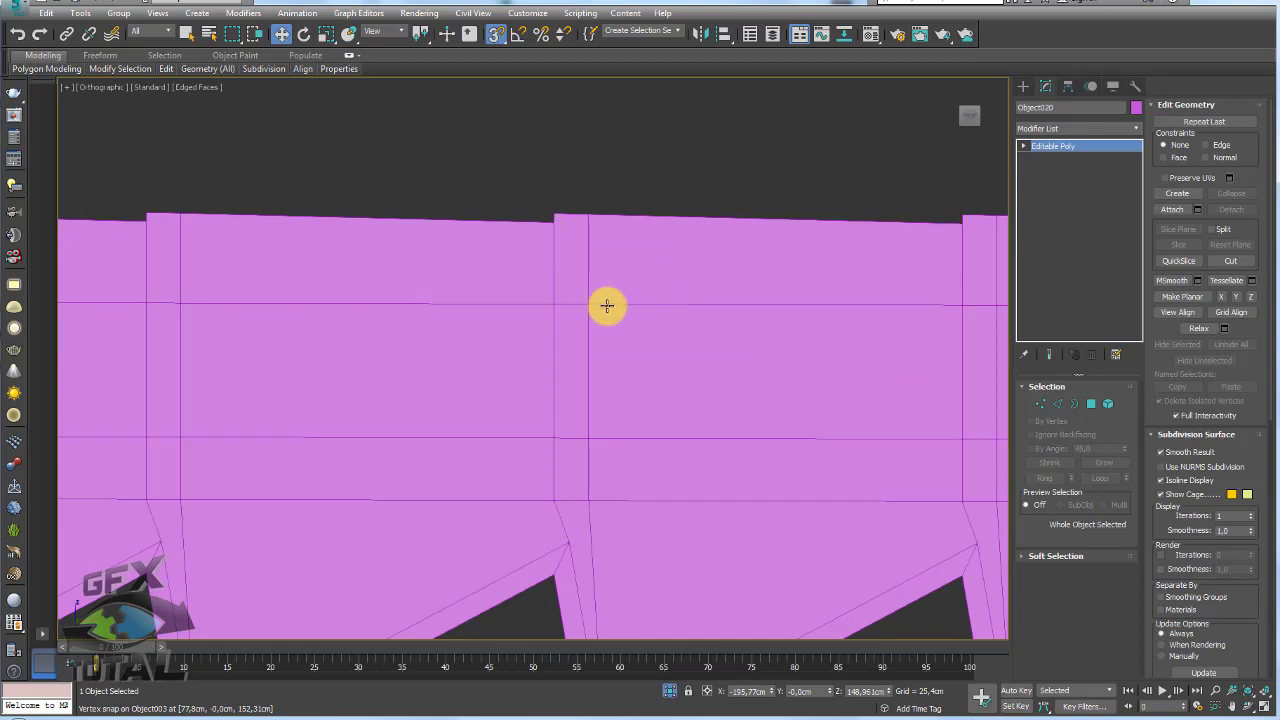
pyautogui.scroll(-1, 607, 306)
pyautogui.scroll(-2, 526, 271)
pyautogui.scroll(1, 525, 255)
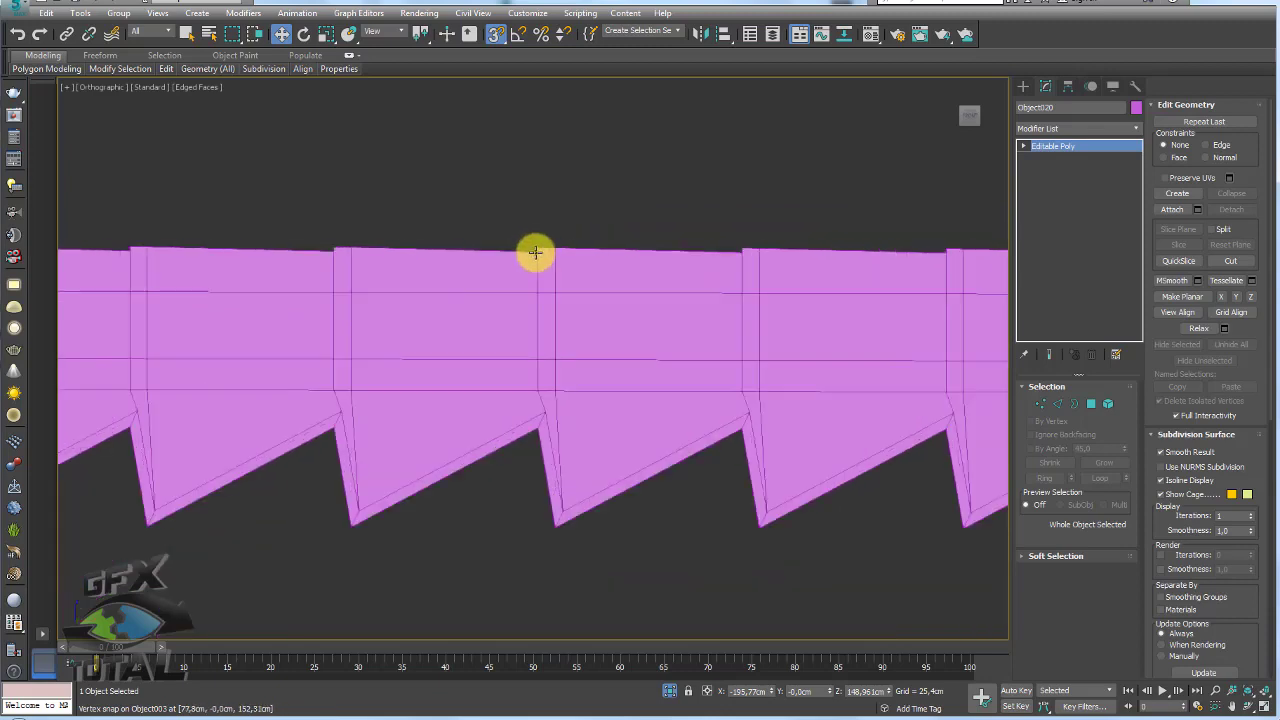
pyautogui.scroll(3, 545, 265)
pyautogui.hotkey('ctrl', 'z')
# Move the tooth piece's corner vertex so its top edge is level.
pyautogui.scroll(-2, 565, 312)
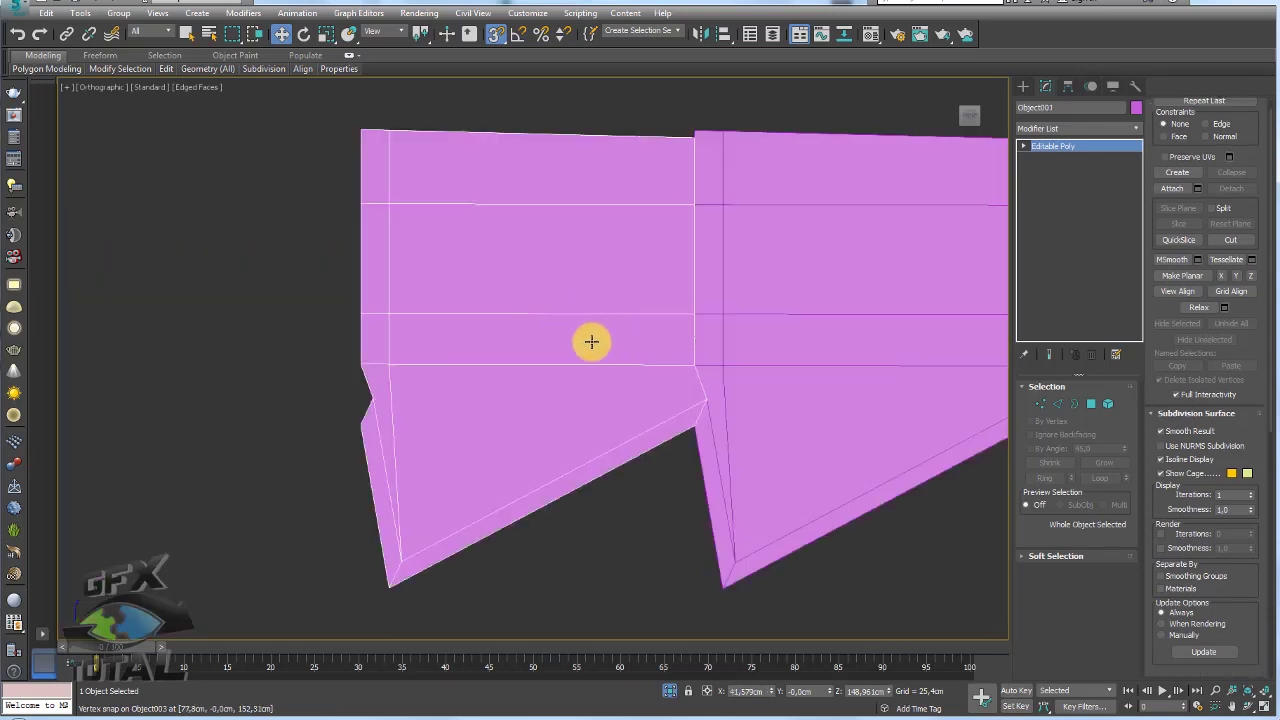
pyautogui.scroll(-2, 591, 340)
pyautogui.click(1039, 405)
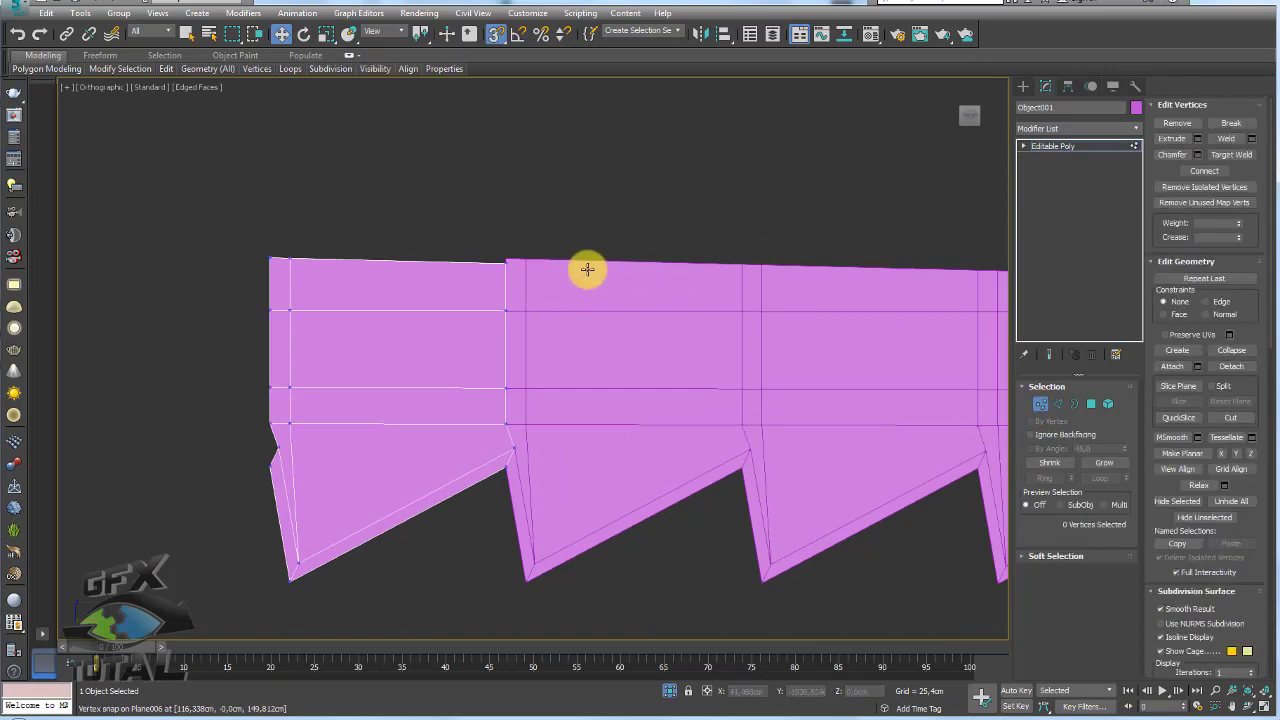
pyautogui.scroll(1, 503, 260)
pyautogui.scroll(1, 470, 258)
pyautogui.scroll(2, 550, 294)
pyautogui.moveTo(574, 296); pyautogui.dragTo(619, 280, button='middle')
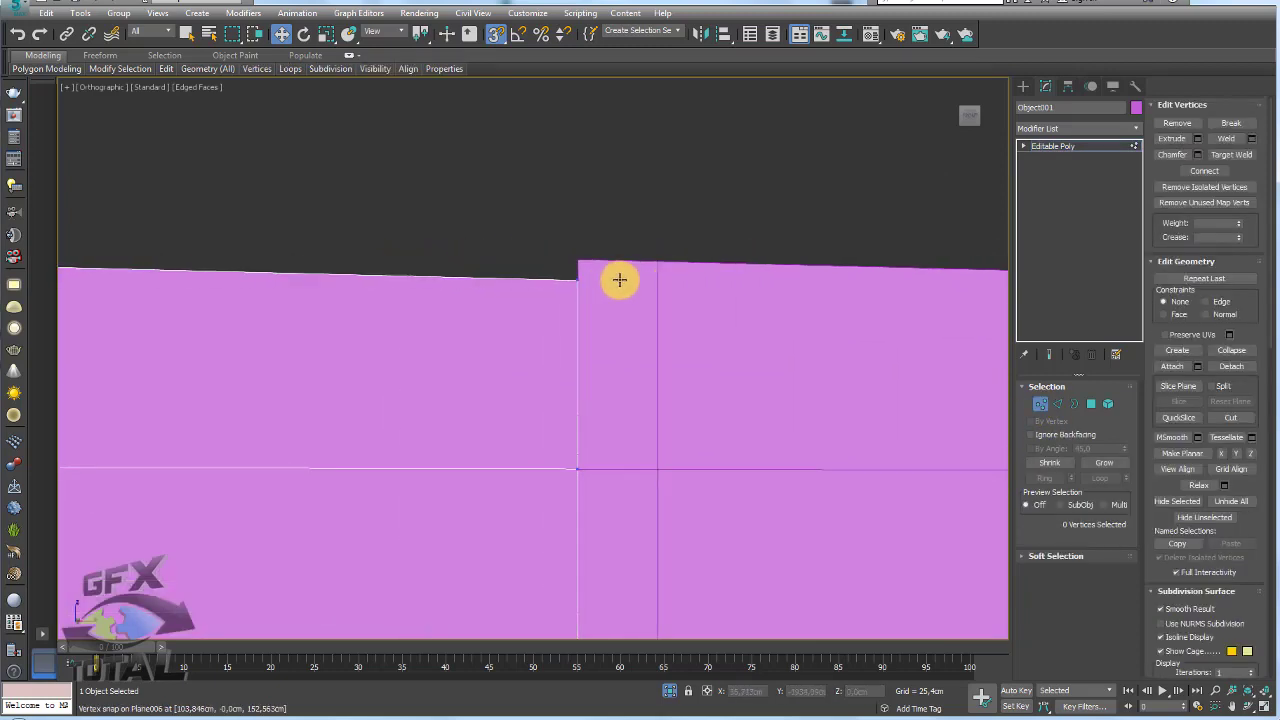
pyautogui.scroll(1, 574, 290)
pyautogui.moveTo(569, 293); pyautogui.dragTo(567, 248)
pyautogui.scroll(1, 577, 289)
pyautogui.scroll(-3, 580, 265)
# Clone the levelled tooth into 19 snapped copies, Object002–Object020, reaching the tapered end piece.
pyautogui.click(1053, 146)
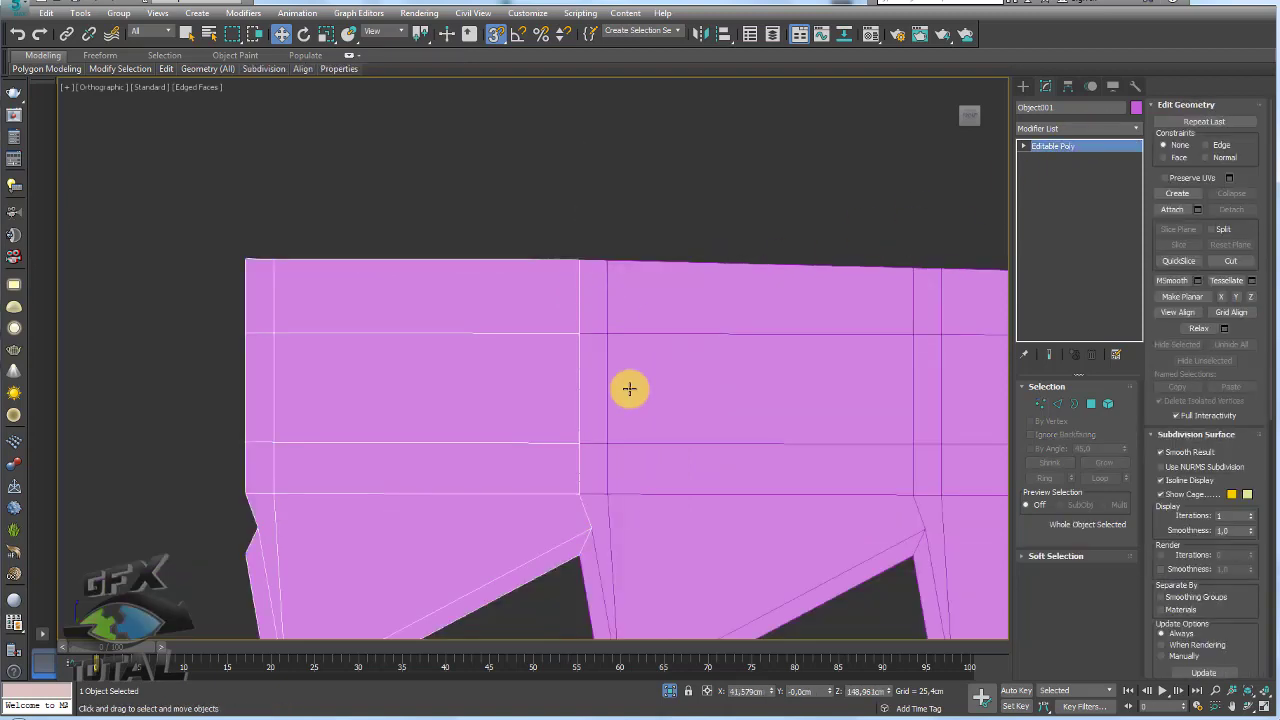
pyautogui.moveTo(629, 389); pyautogui.dragTo(621, 421, button='middle')
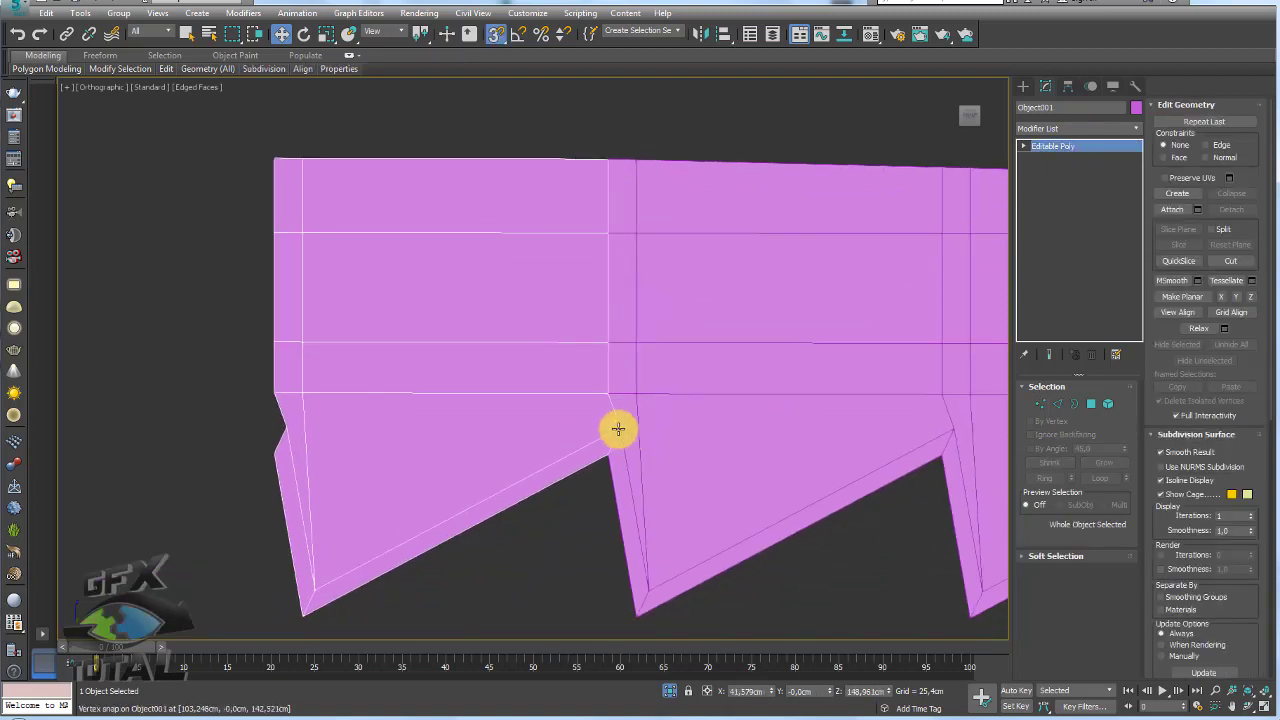
pyautogui.keyDown('shift'); pyautogui.moveTo(618, 429); pyautogui.dragTo(284, 430); pyautogui.keyUp('shift')
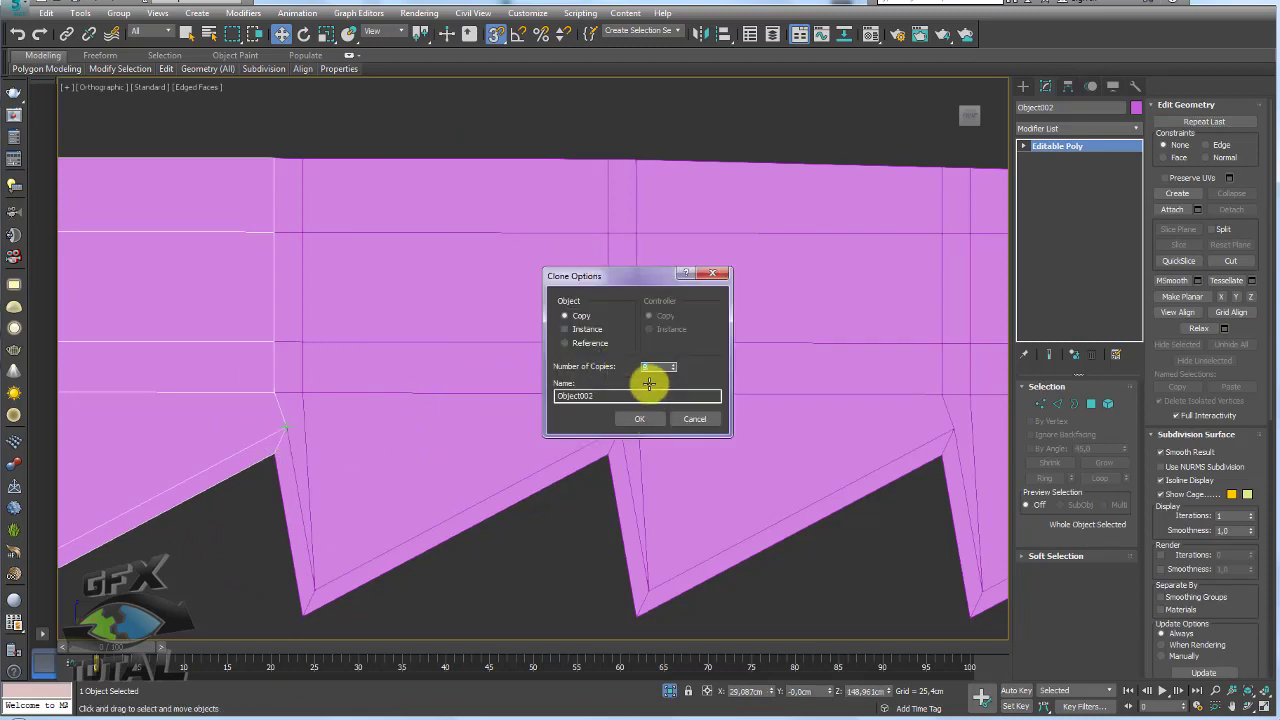
pyautogui.click(645, 418)
pyautogui.scroll(-5, 600, 360)
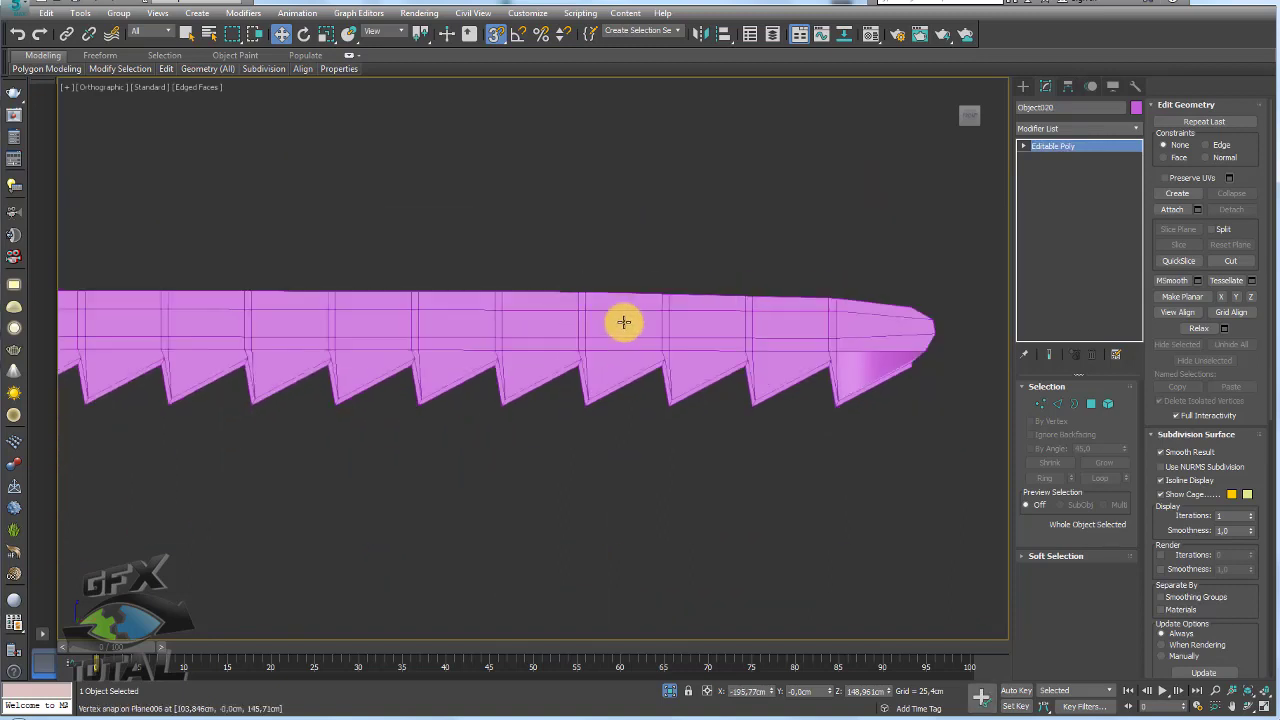
pyautogui.scroll(-3, 610, 330)
pyautogui.click(720, 342)
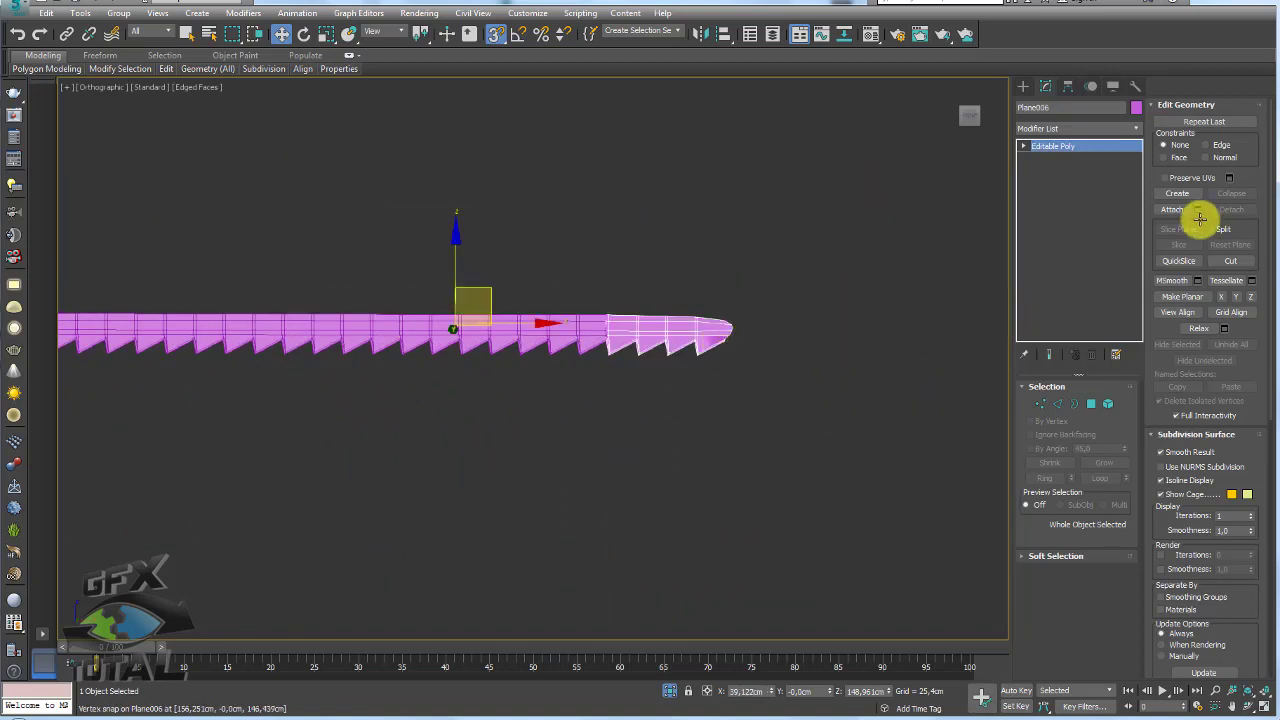
# Attach Object001–Object020 to Plane006 via the Attach List.
pyautogui.click(1196, 211)
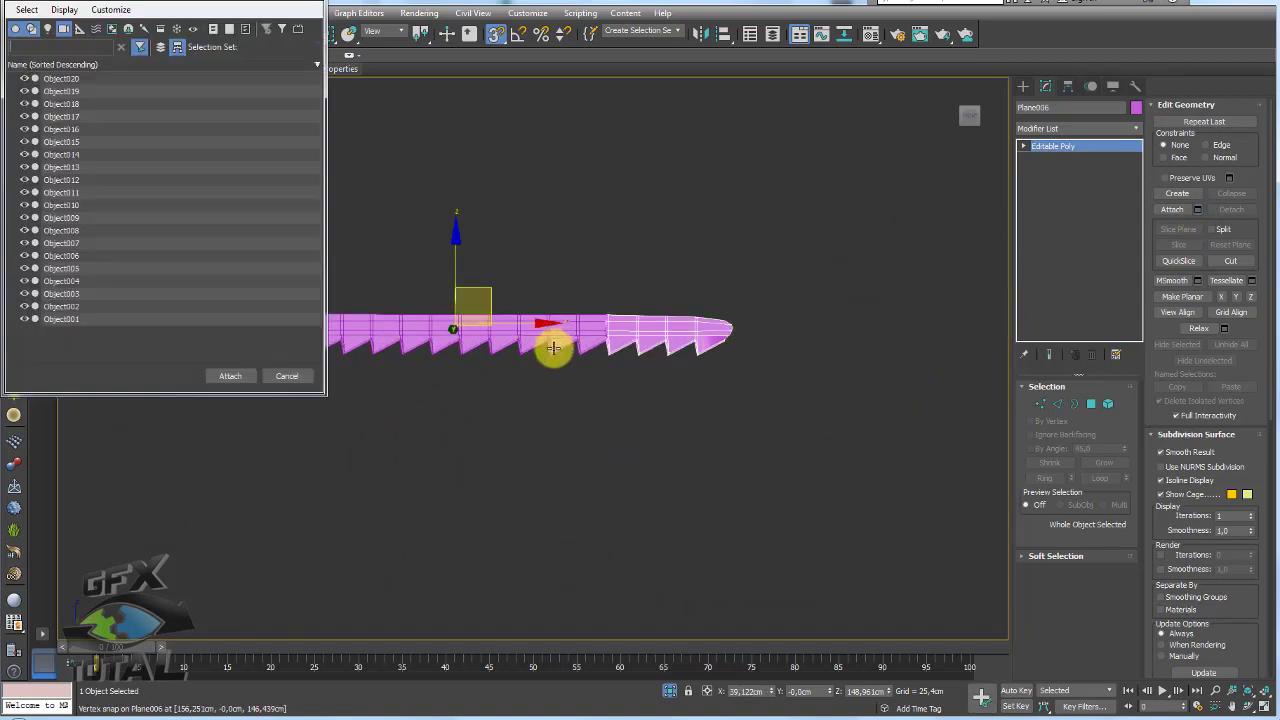
pyautogui.click(287, 375)
pyautogui.scroll(-3, 600, 380)
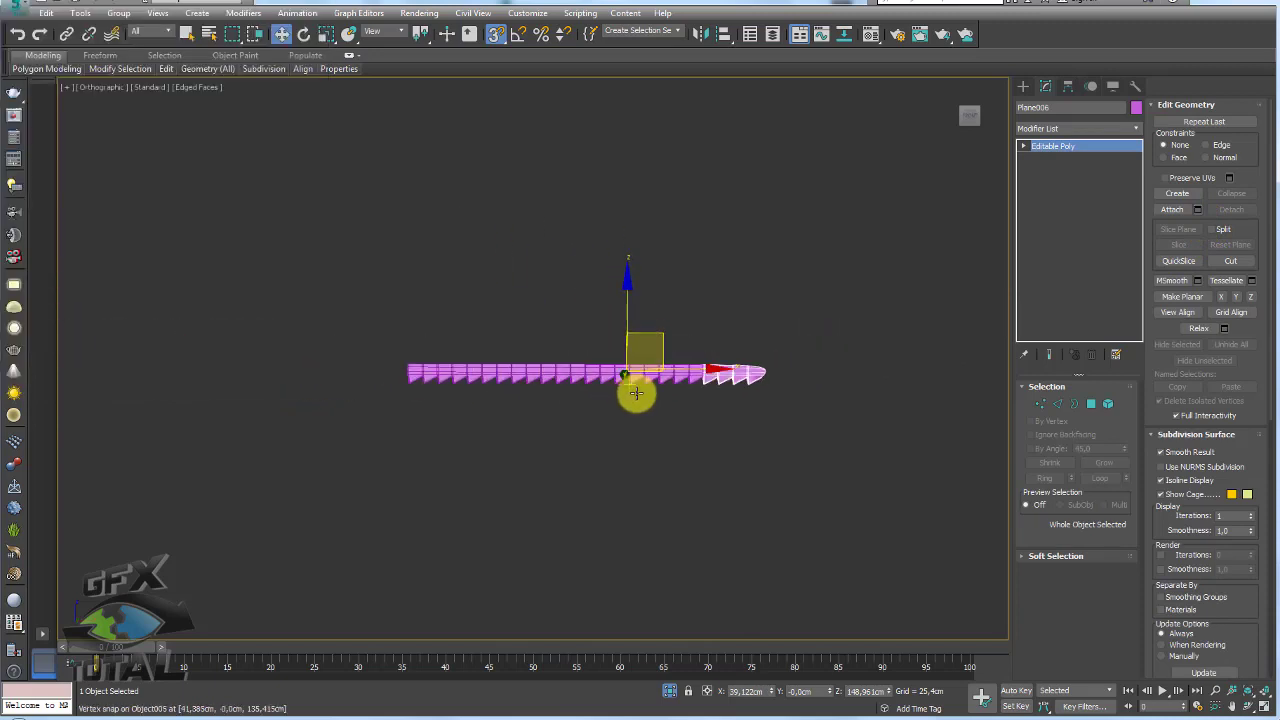
pyautogui.scroll(-1, 634, 391)
pyautogui.click(1197, 209)
pyautogui.click(157, 281)
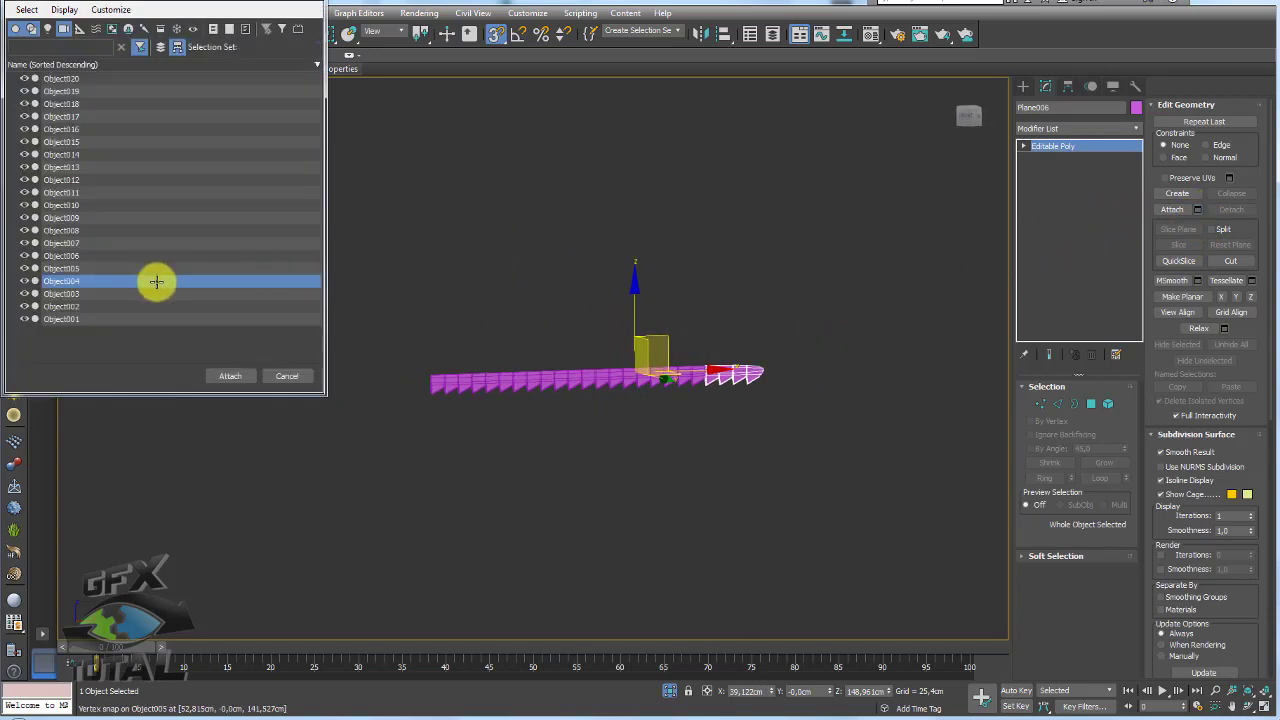
pyautogui.hotkey('ctrl', 'a')
pyautogui.click(228, 375)
# Weld all overlapping vertices of the strip, reducing 483 vertices to 294.
pyautogui.click(1049, 405)
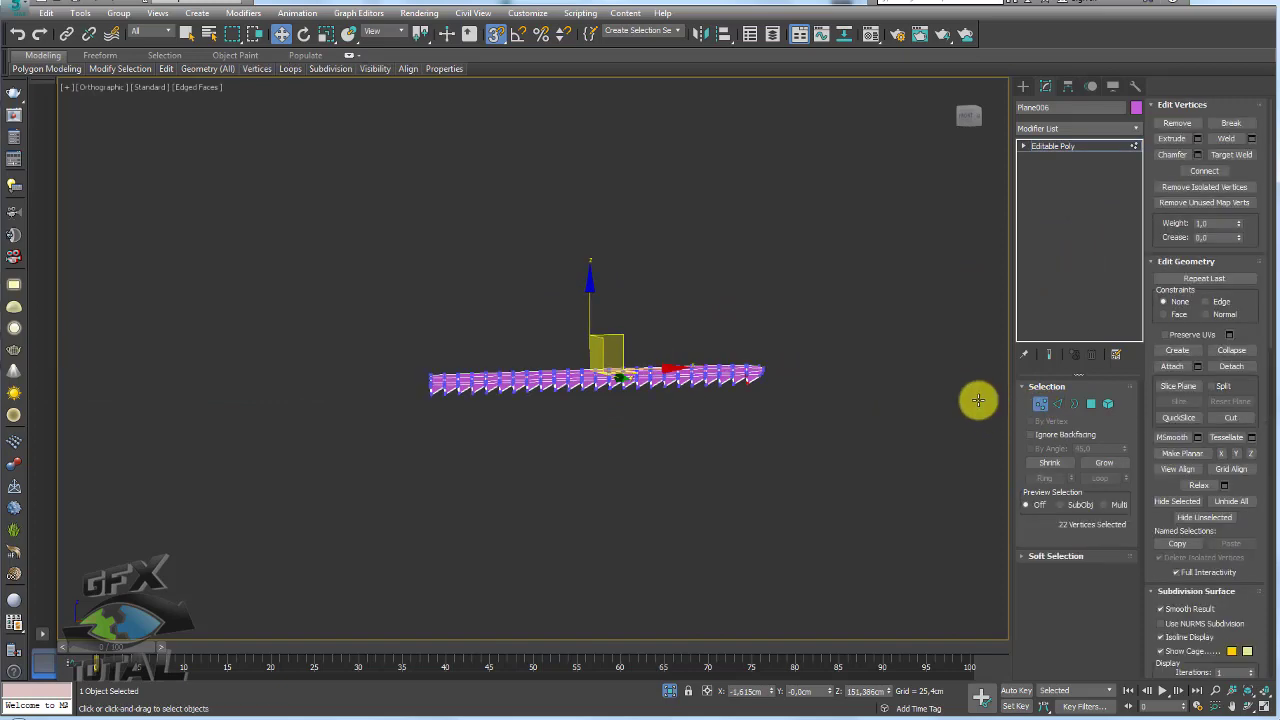
pyautogui.moveTo(968, 388); pyautogui.dragTo(206, 451)
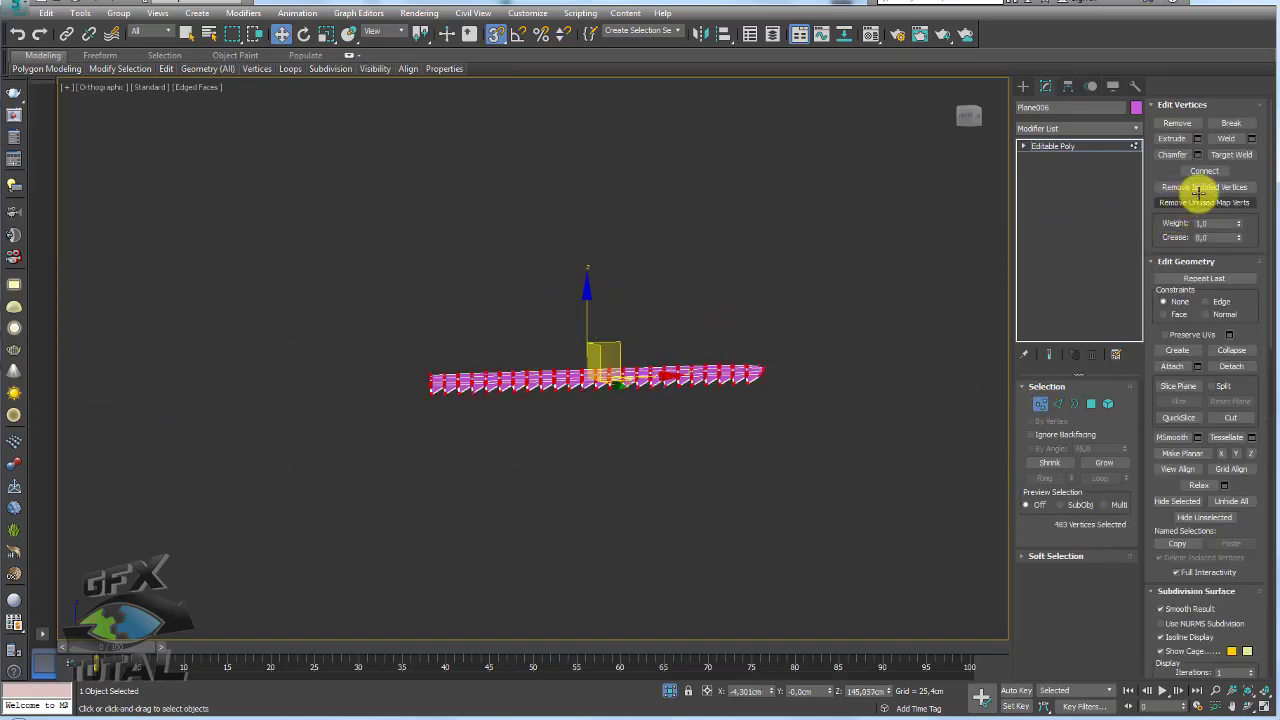
pyautogui.click(1227, 137)
pyautogui.scroll(3, 771, 363)
pyautogui.scroll(3, 684, 379)
pyautogui.keyDown('alt'); pyautogui.moveTo(684, 379); pyautogui.dragTo(826, 403, button='middle'); pyautogui.keyUp('alt')
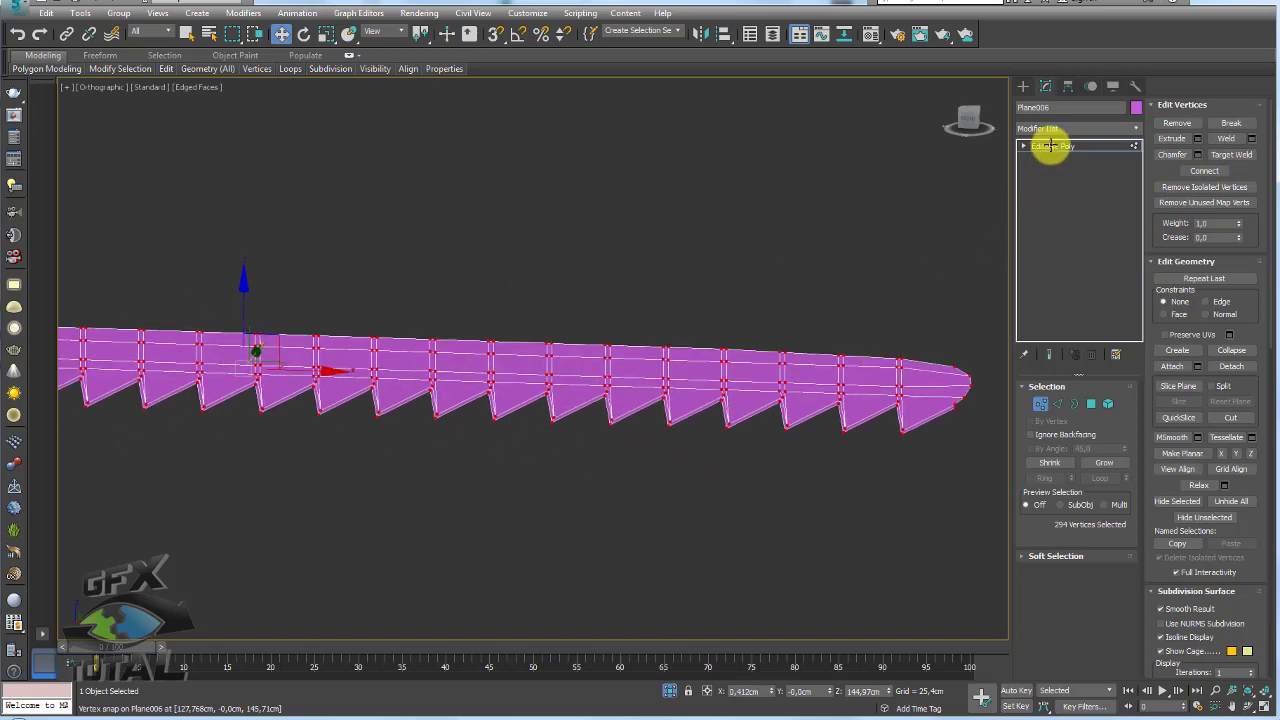
# Return to object level and orbit along the welded sawtooth strip.
pyautogui.click(1050, 146)
pyautogui.scroll(2, 814, 331)
pyautogui.scroll(3, 833, 358)
pyautogui.scroll(-4, 860, 338)
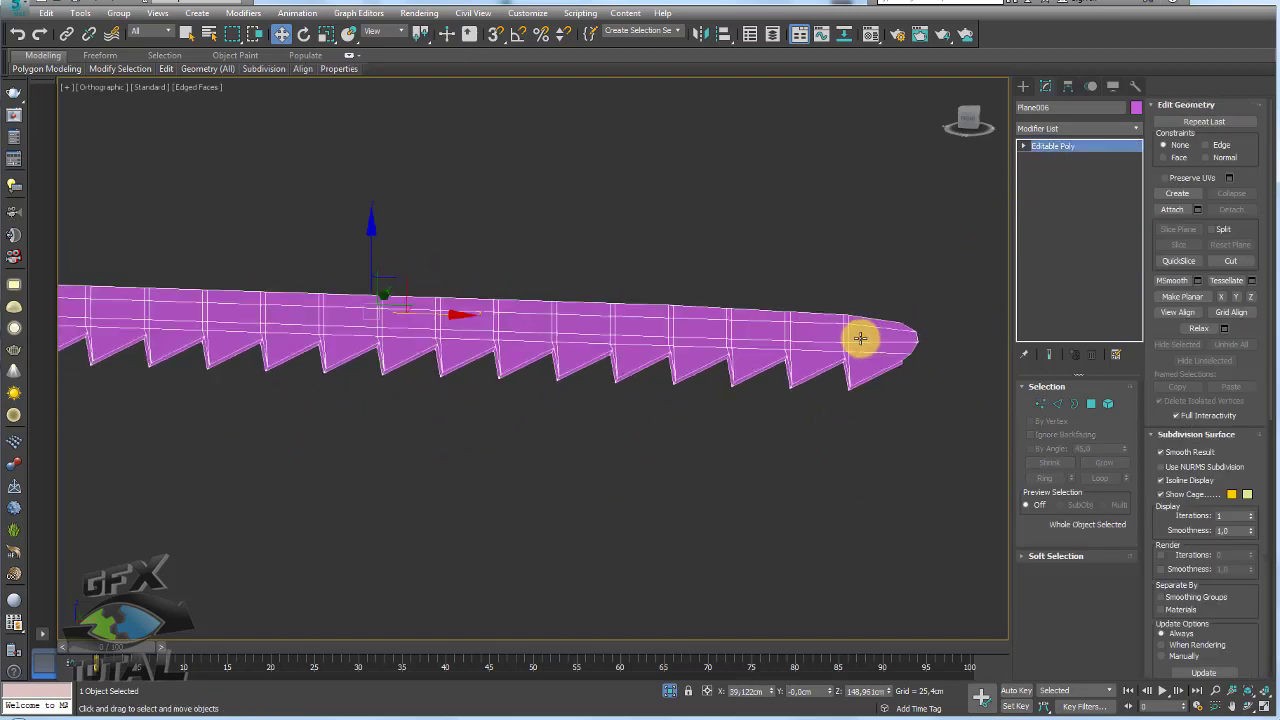
pyautogui.scroll(-3, 831, 351)
pyautogui.moveTo(737, 420)
pyautogui.keyDown('alt'); pyautogui.mouseDown(button='middle')
pyautogui.moveTo(686, 434)
pyautogui.moveTo(763, 434)
pyautogui.moveTo(726, 427)
pyautogui.moveTo(790, 418)
pyautogui.mouseUp(button='middle'); pyautogui.keyUp('alt')
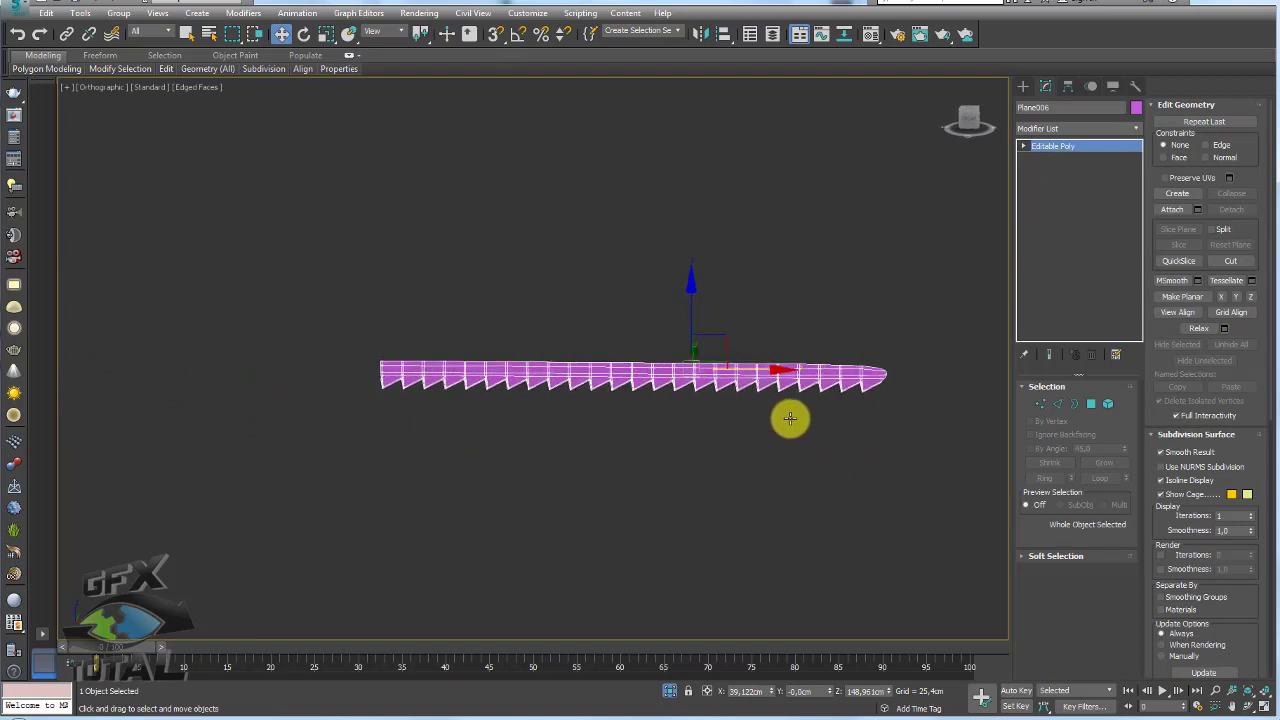
# Add an FFD 2x2x2 modifier to the strip and enter its Control Points level.
pyautogui.click(1136, 126)
pyautogui.scroll(-1, 1132, 178)
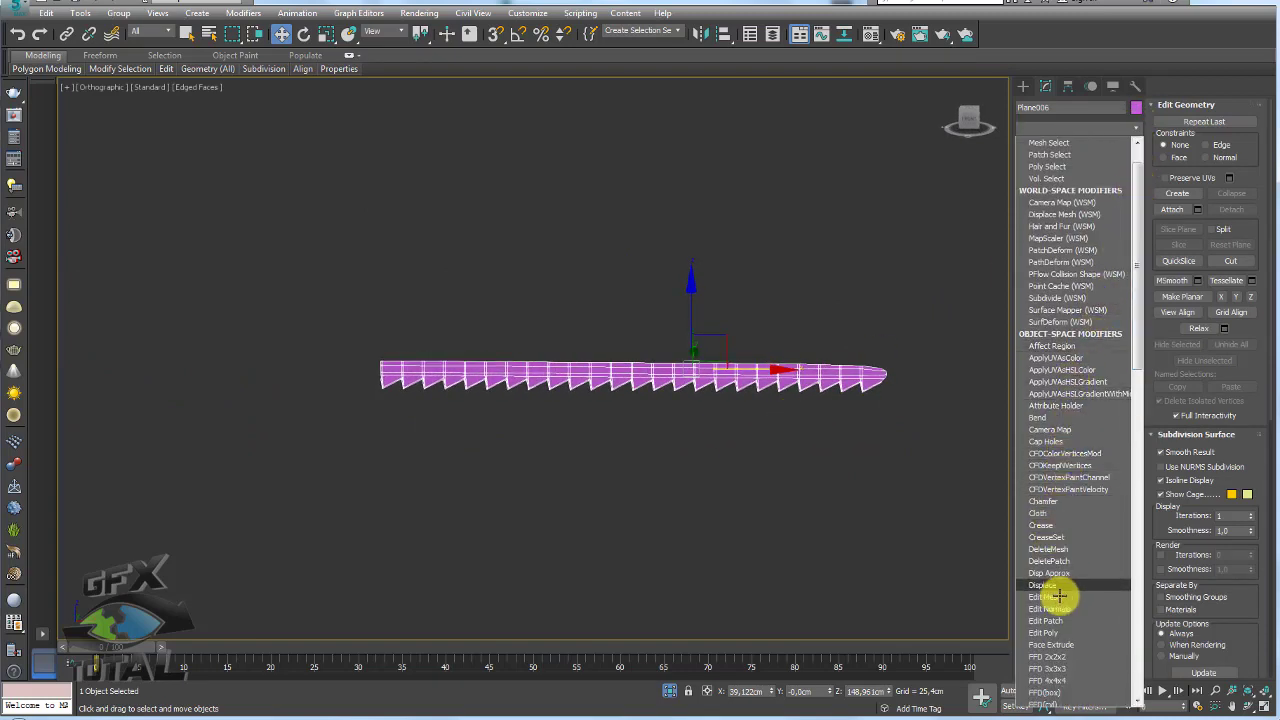
pyautogui.click(1052, 657)
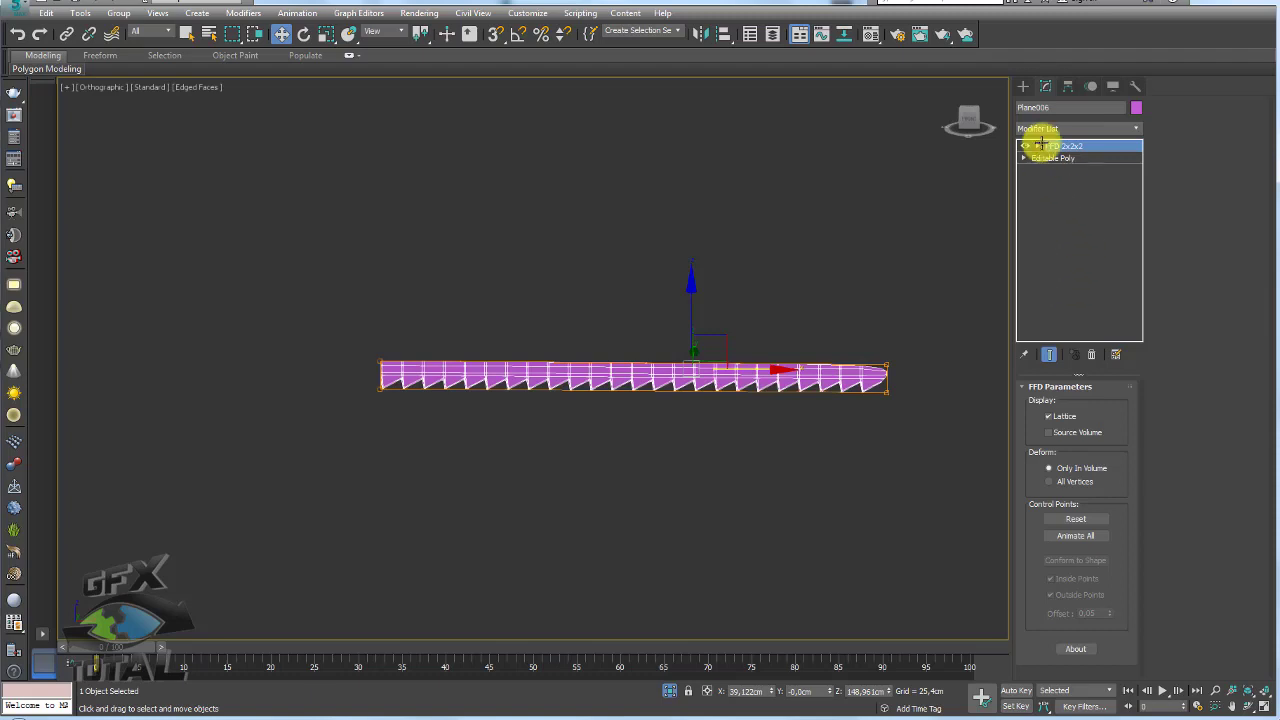
pyautogui.click(1038, 146)
pyautogui.click(1060, 158)
pyautogui.scroll(3, 903, 291)
# Test-raise the lattice's left-end control points, then undo the tilt.
pyautogui.click(845, 408)
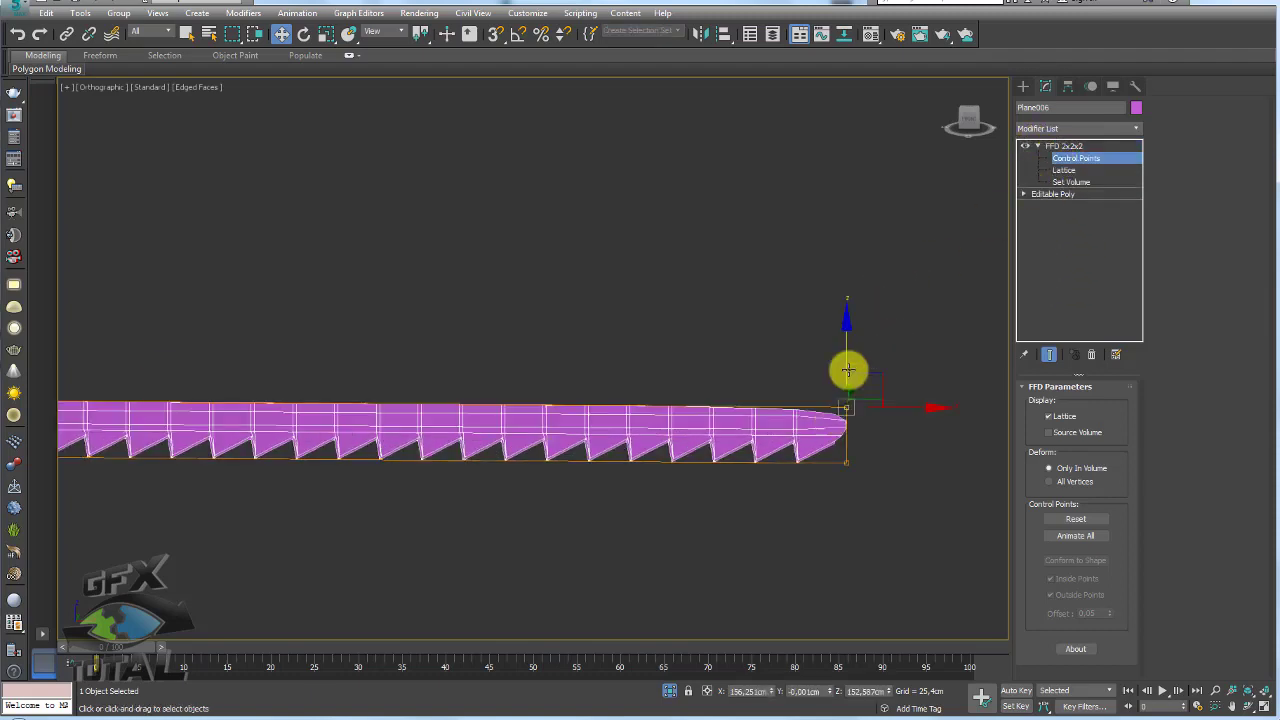
pyautogui.scroll(-2, 400, 362)
pyautogui.moveTo(331, 354); pyautogui.dragTo(419, 351, button='middle')
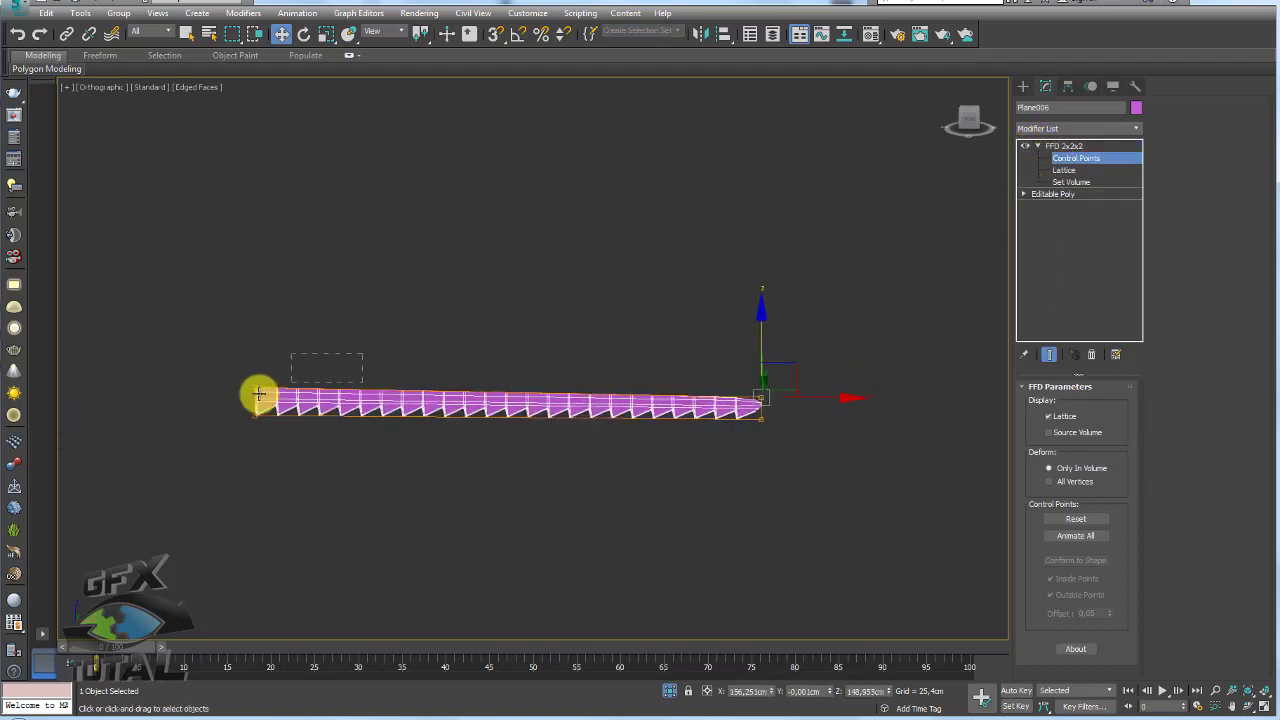
pyautogui.click(259, 394)
pyautogui.moveTo(257, 354); pyautogui.dragTo(263, 329)
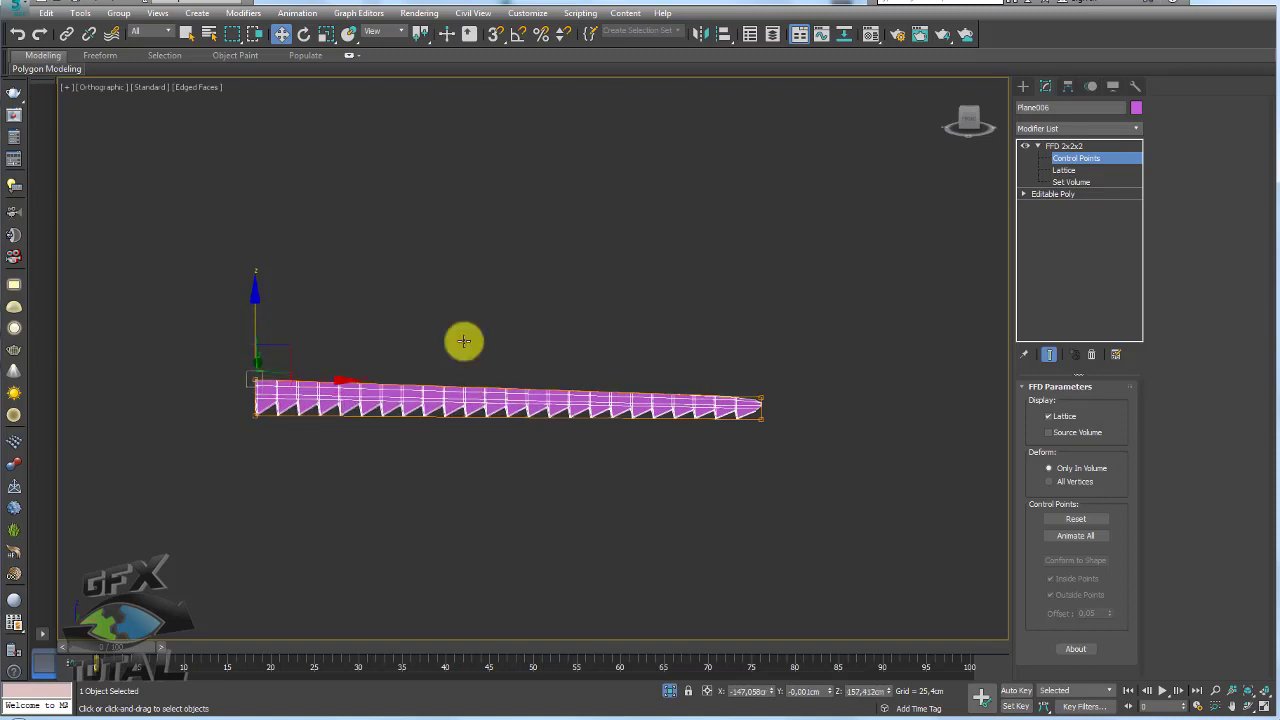
pyautogui.hotkey('ctrl', 'z')
pyautogui.hotkey('ctrl', 'z')
# Add an Edit Poly modifier above the FFD lattice.
pyautogui.click(1048, 147)
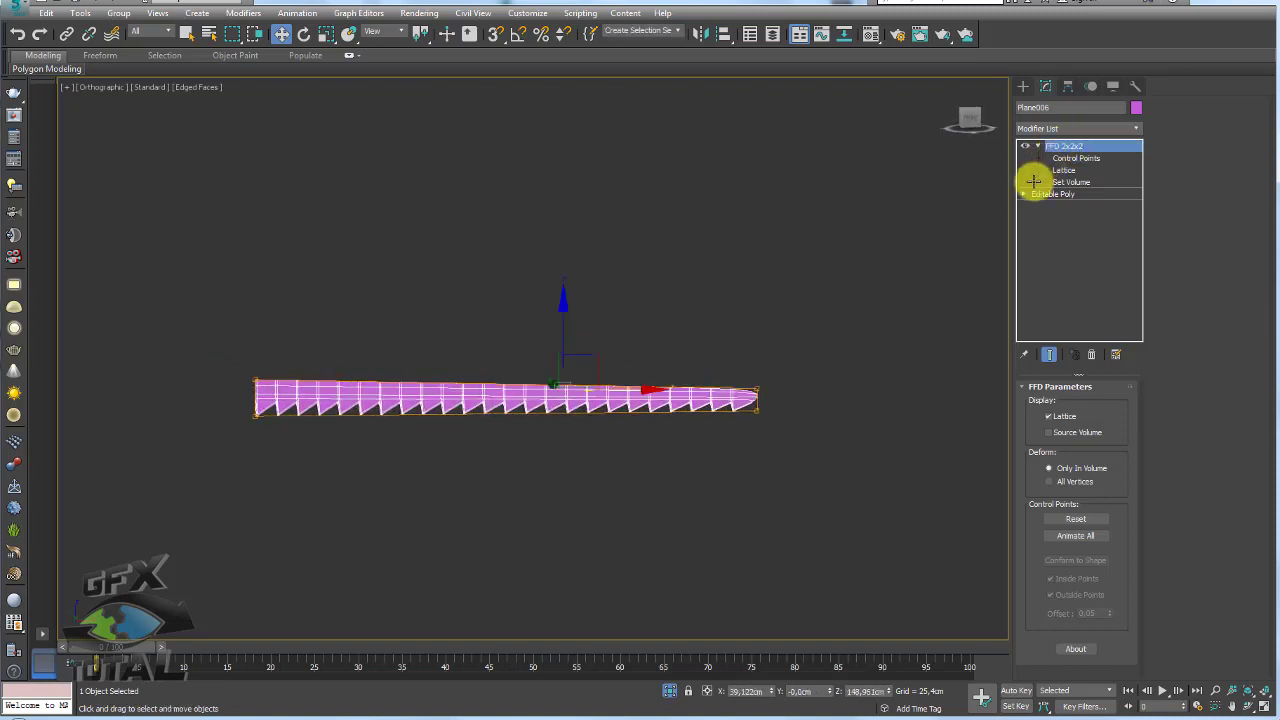
pyautogui.hotkey('ctrl', 'e')
pyautogui.click(1138, 128)
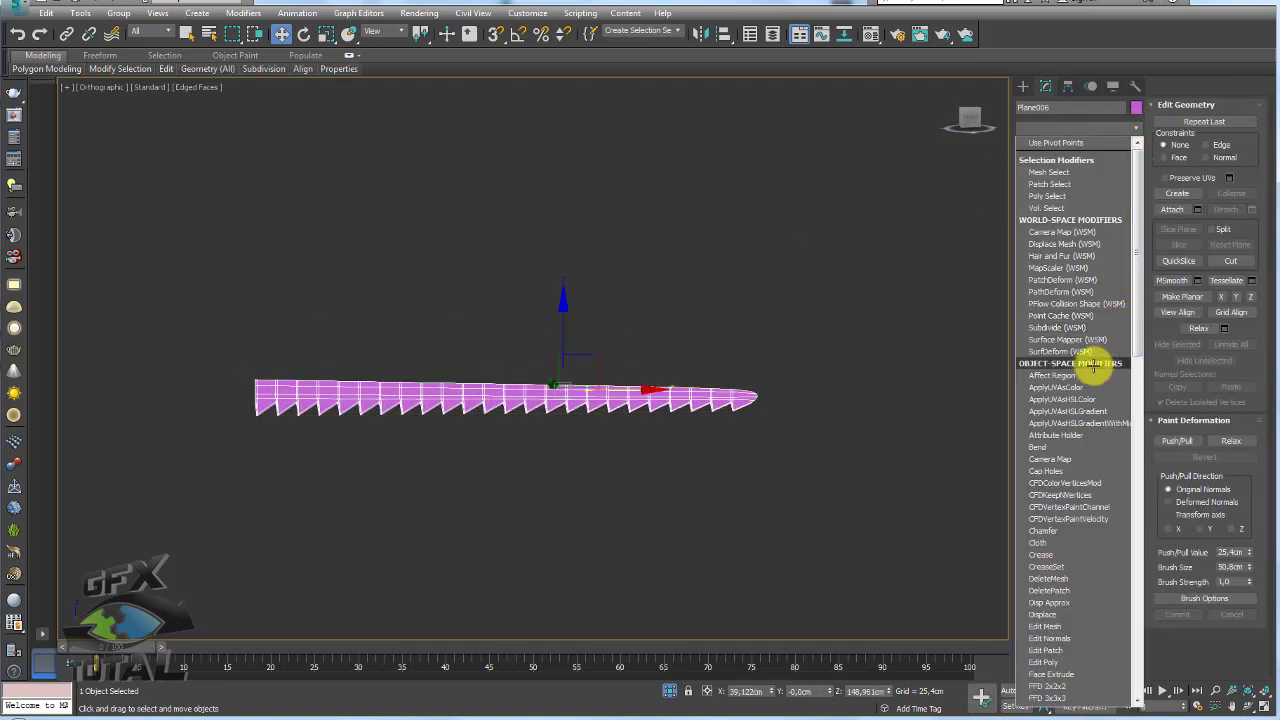
# Add a Bend modifier with X axis, angle 109 and direction -90.
pyautogui.click(1046, 449)
pyautogui.moveTo(1115, 412)
pyautogui.mouseDown()
pyautogui.moveTo(1103, 291)
pyautogui.moveTo(771, 394)
pyautogui.mouseUp()
pyautogui.click(1072, 465)
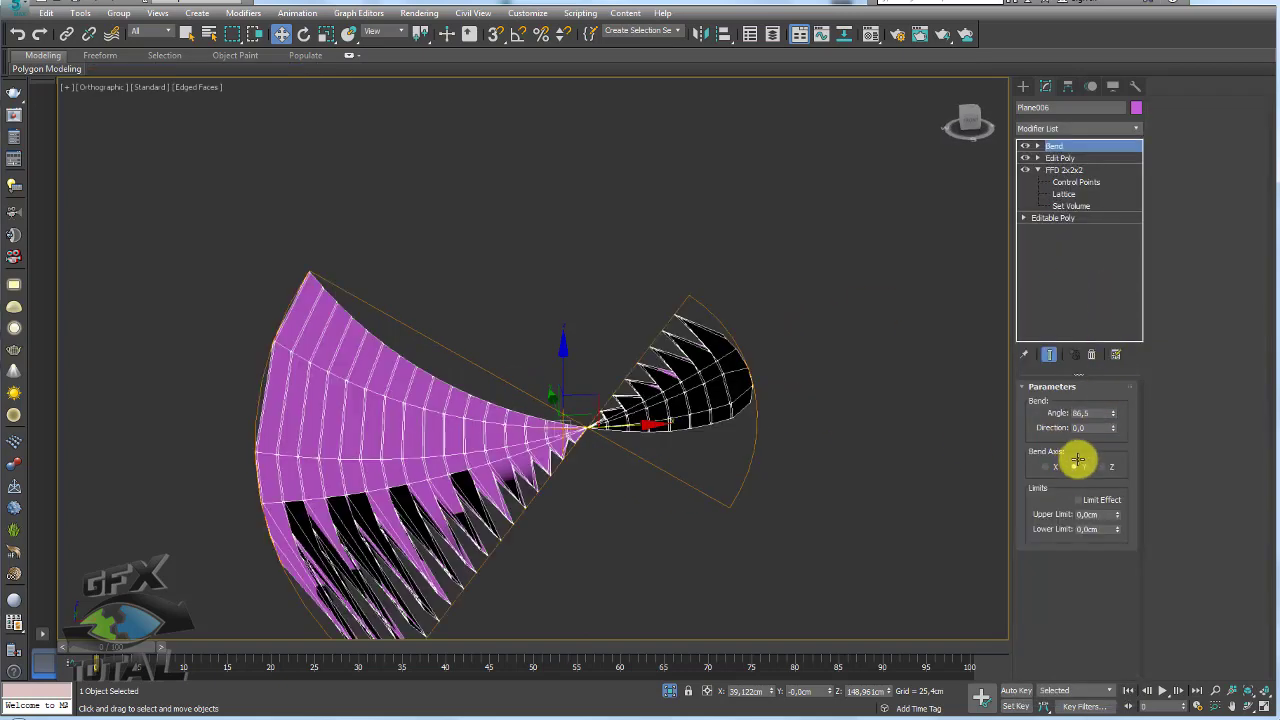
pyautogui.click(1052, 467)
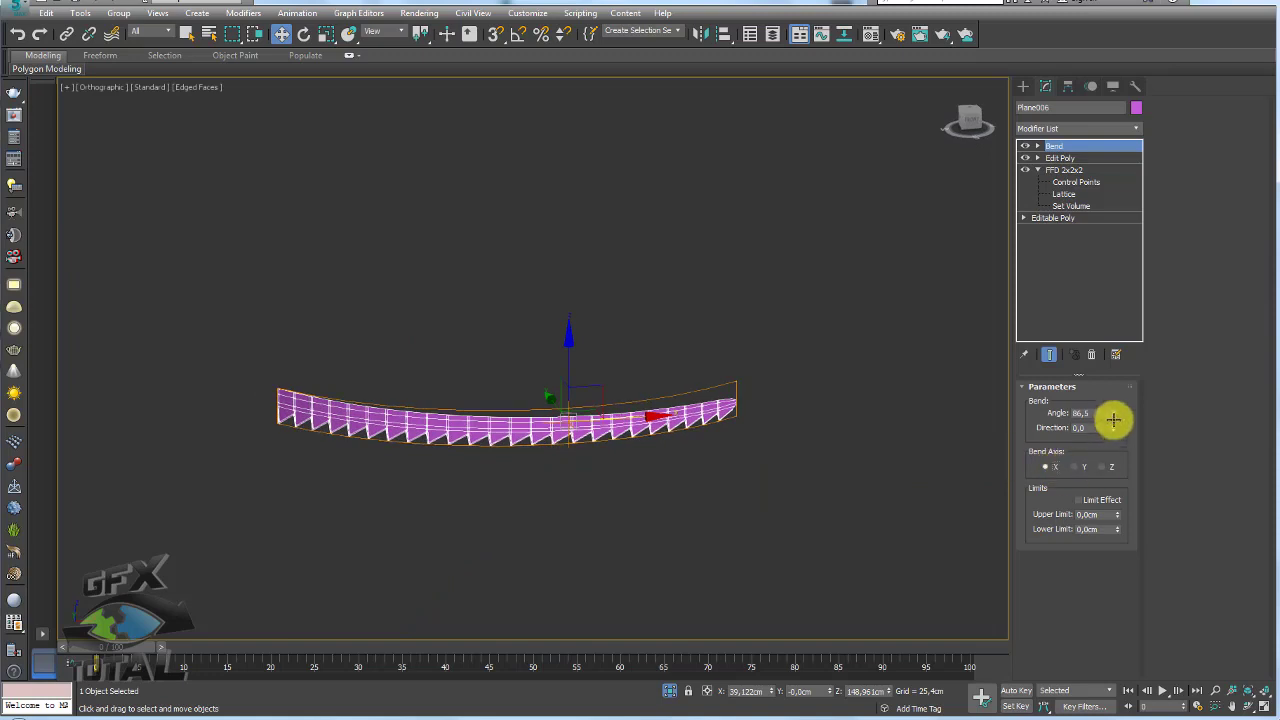
pyautogui.moveTo(1113, 413)
pyautogui.mouseDown()
pyautogui.moveTo(1113, 385)
pyautogui.moveTo(1094, 435)
pyautogui.mouseUp()
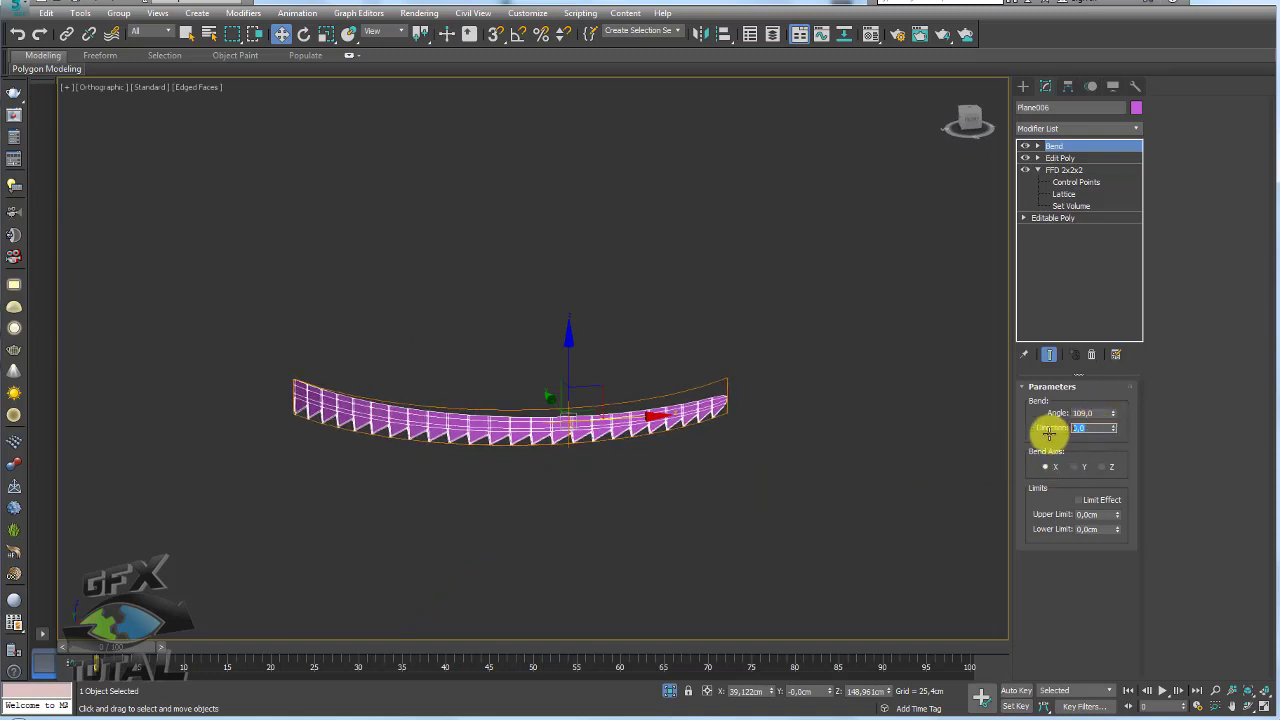
pyautogui.write('-8')
pyautogui.write('-90')
pyautogui.press('Return')
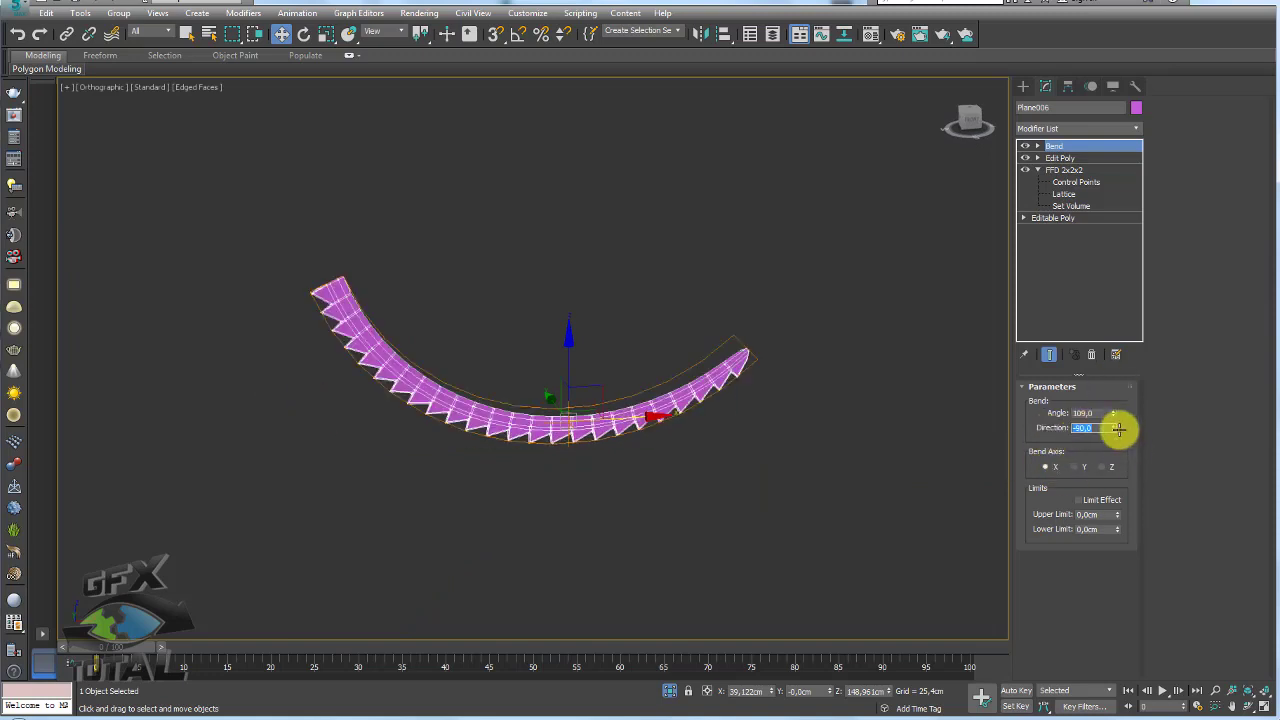
pyautogui.moveTo(1113, 414); pyautogui.dragTo(1107, 400)
pyautogui.rightClick(1107, 400)
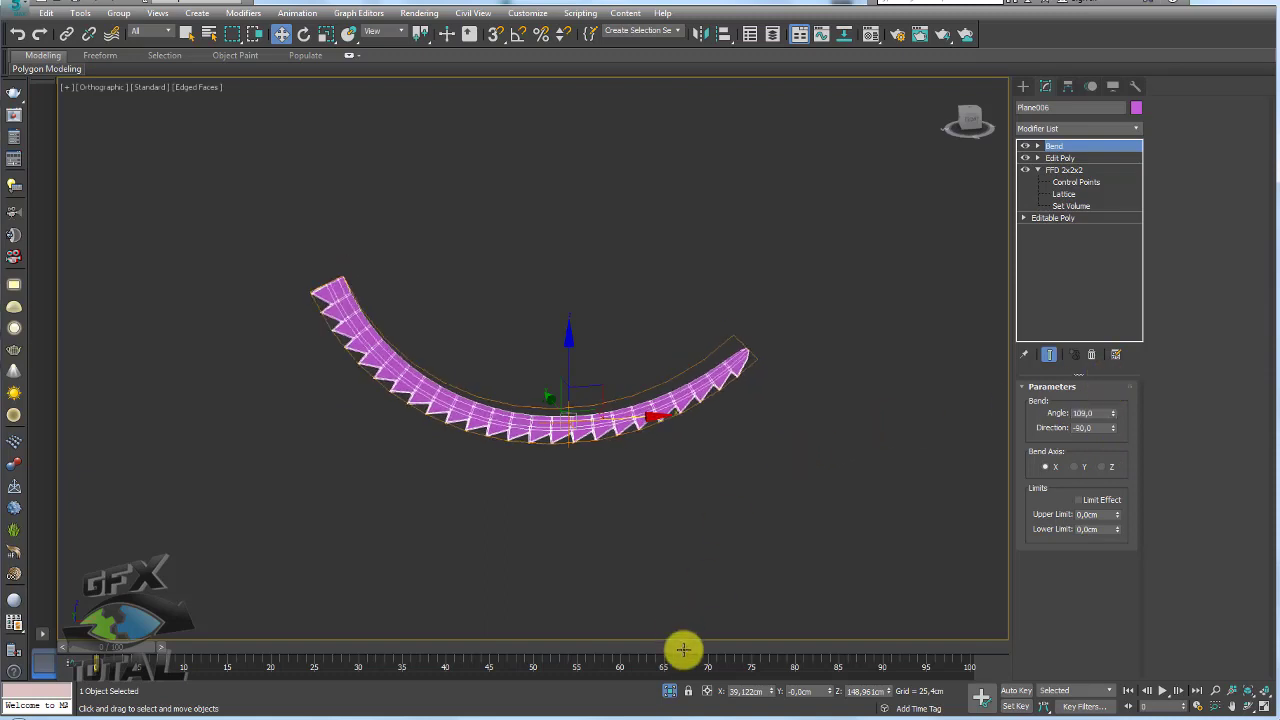
# In Front view, move the bent strip onto the reference outline's lower curve.
pyautogui.scroll(-5, 663, 489)
pyautogui.keyDown('alt'); pyautogui.moveTo(663, 489); pyautogui.dragTo(720, 480, button='middle'); pyautogui.keyUp('alt')
pyautogui.press('f')
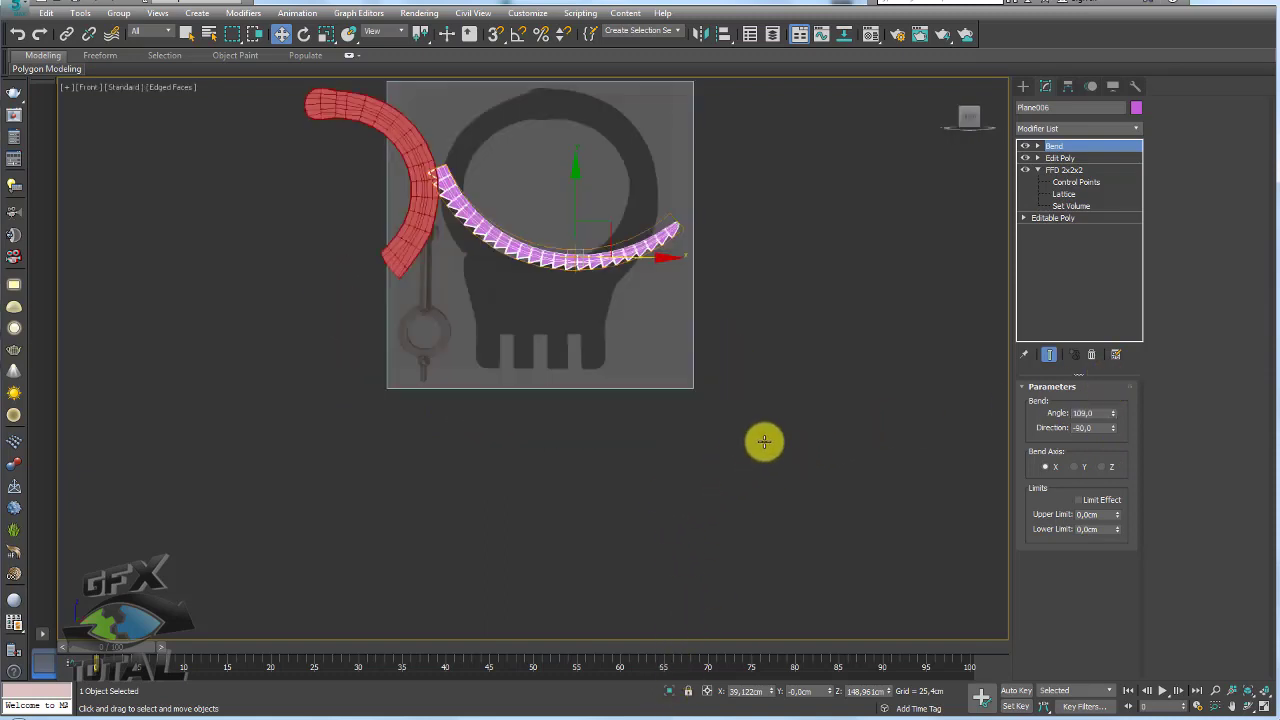
pyautogui.moveTo(534, 320); pyautogui.dragTo(580, 429, button='middle')
pyautogui.scroll(2, 582, 427)
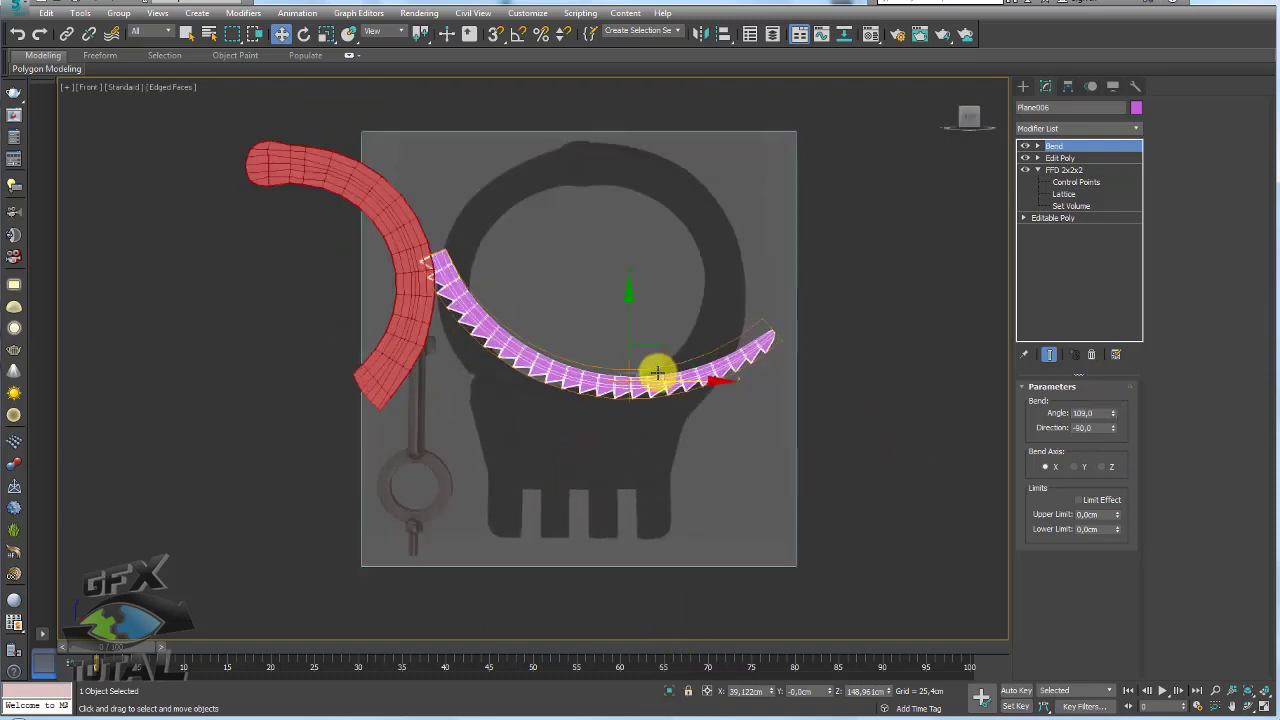
pyautogui.moveTo(634, 366)
pyautogui.mouseDown()
pyautogui.moveTo(662, 345)
pyautogui.moveTo(660, 371)
pyautogui.moveTo(666, 348)
pyautogui.moveTo(677, 366)
pyautogui.mouseUp()
# Select the red handle strip Plane005 and mirror it.
pyautogui.press('e')
pyautogui.press('w')
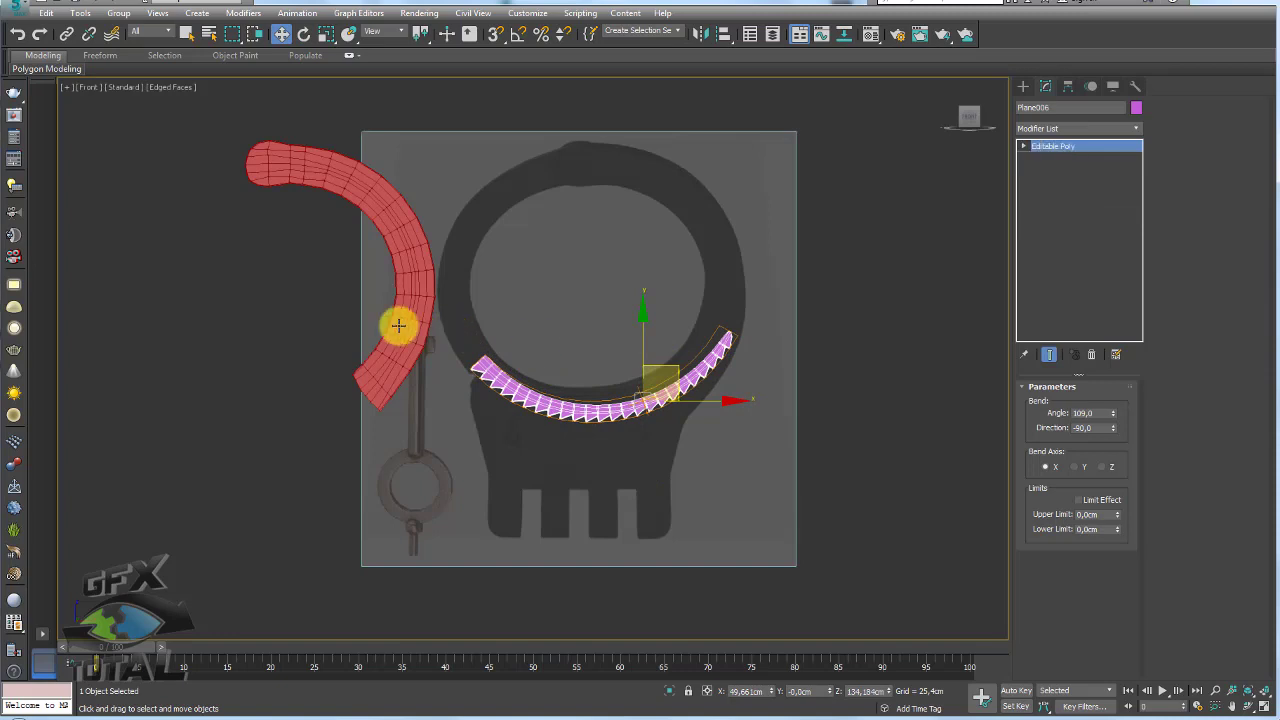
pyautogui.moveTo(398, 325); pyautogui.dragTo(478, 361, button='middle')
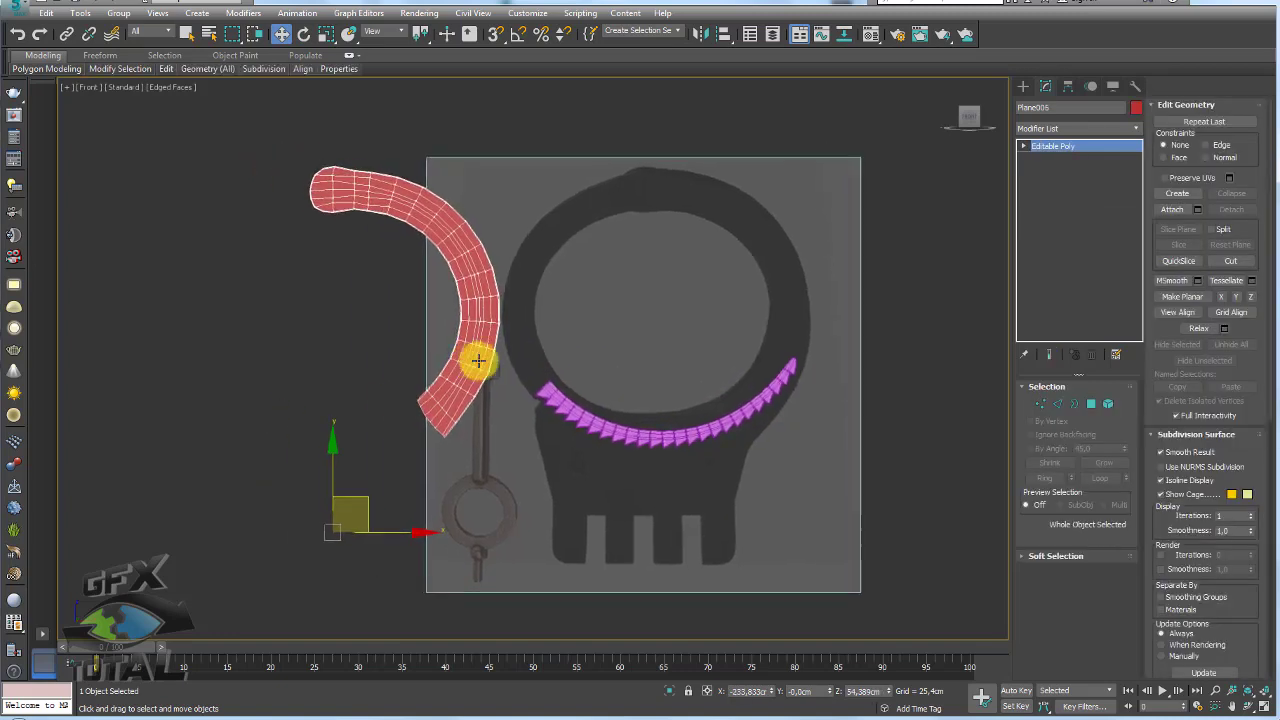
pyautogui.click(721, 33)
pyautogui.click(612, 467)
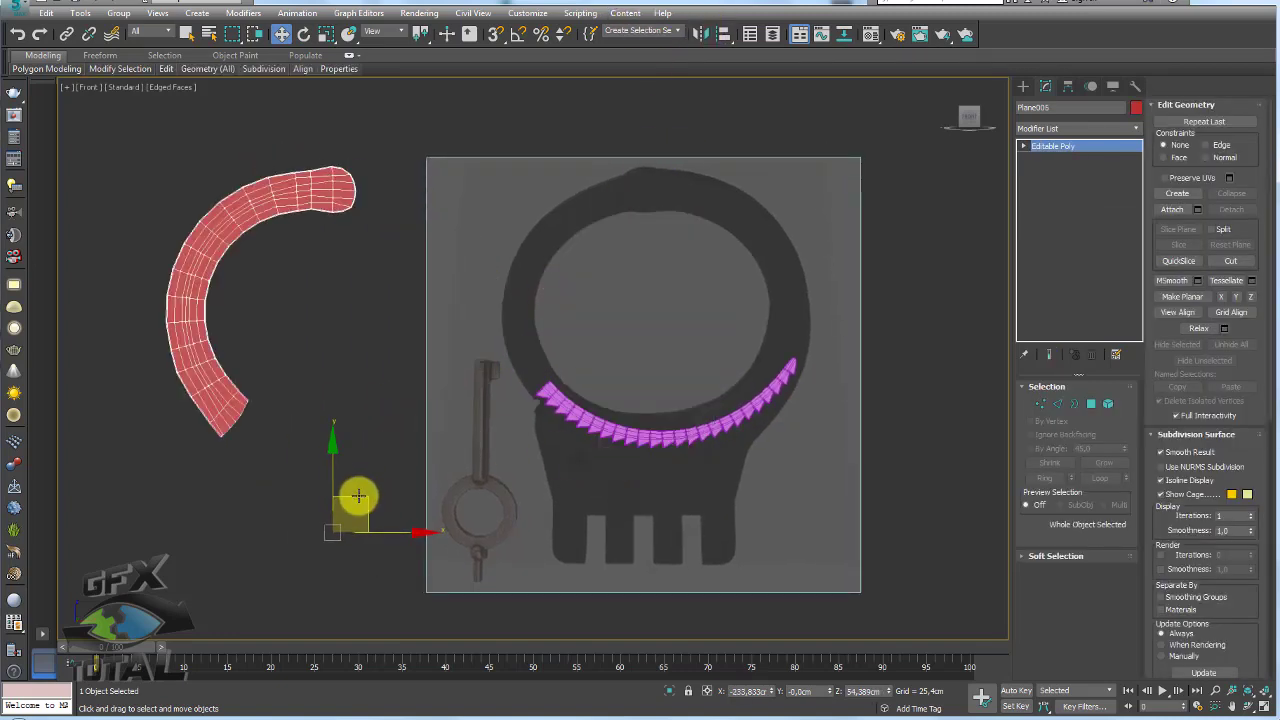
# Move and rotate the mirrored strip onto the ring's left side.
pyautogui.moveTo(357, 497)
pyautogui.mouseDown()
pyautogui.moveTo(656, 483)
pyautogui.moveTo(674, 500)
pyautogui.moveTo(697, 472)
pyautogui.moveTo(686, 471)
pyautogui.moveTo(715, 494)
pyautogui.mouseUp()
pyautogui.press('e')
pyautogui.press('w')
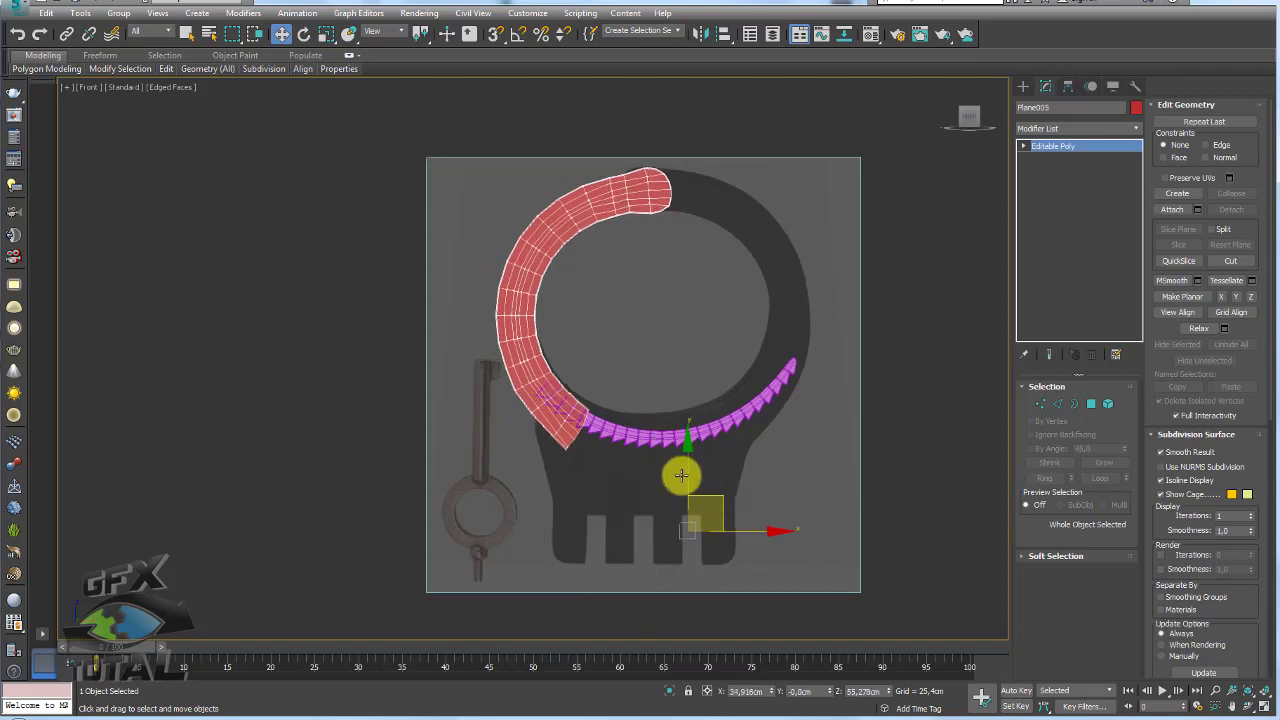
pyautogui.moveTo(683, 477); pyautogui.dragTo(646, 443, button='middle')
# Delete the strip's lower-end polygons so it stops short of the pink blade.
pyautogui.click(1091, 403)
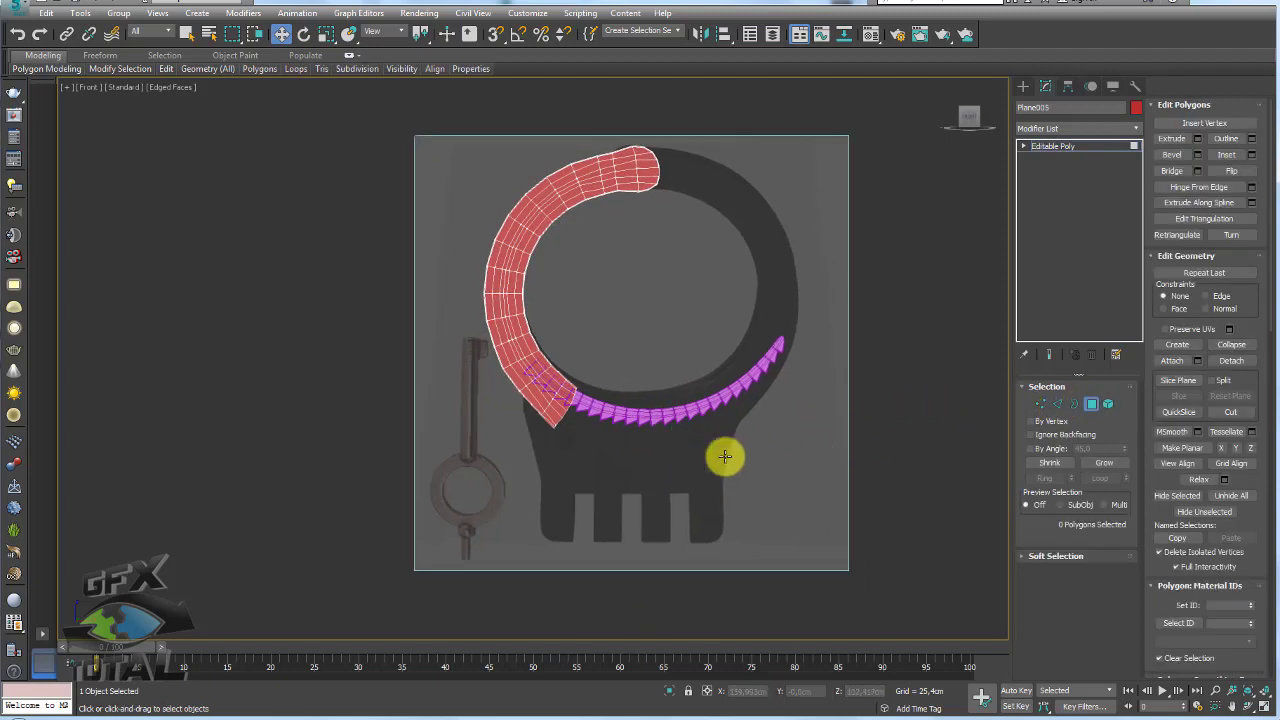
pyautogui.moveTo(722, 453); pyautogui.dragTo(636, 360)
pyautogui.press('Delete')
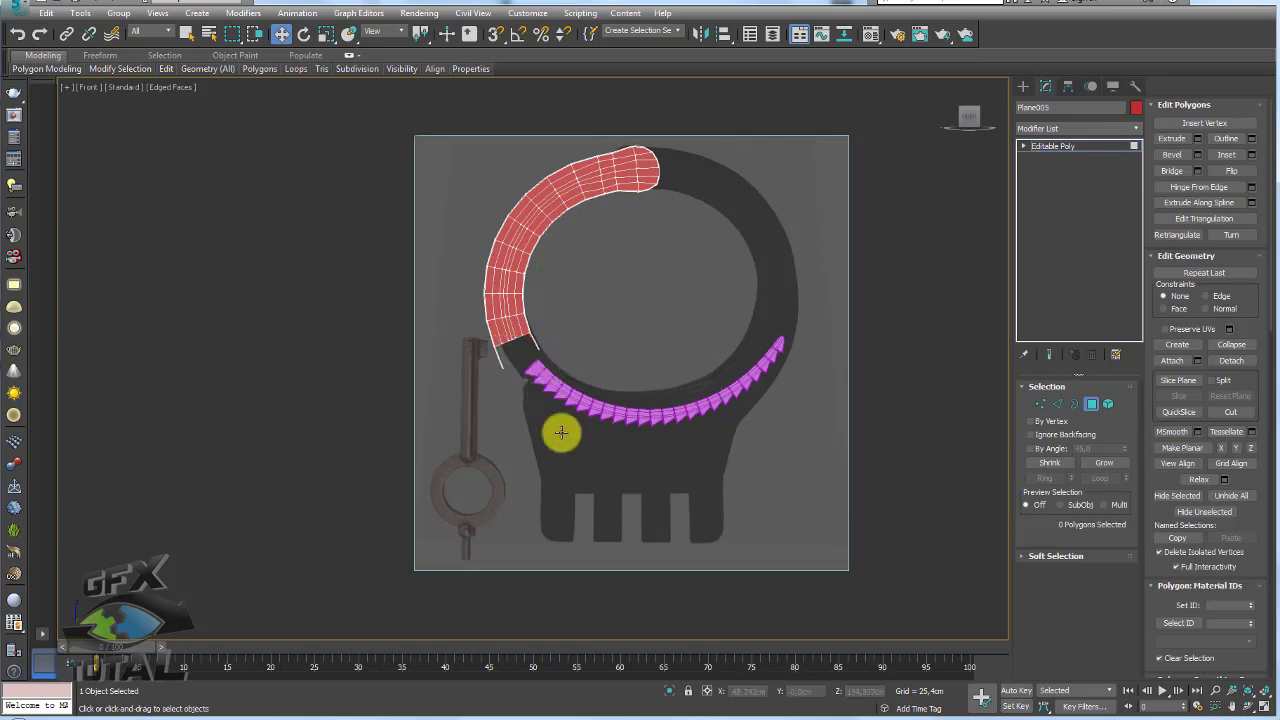
pyautogui.moveTo(557, 452); pyautogui.dragTo(482, 368)
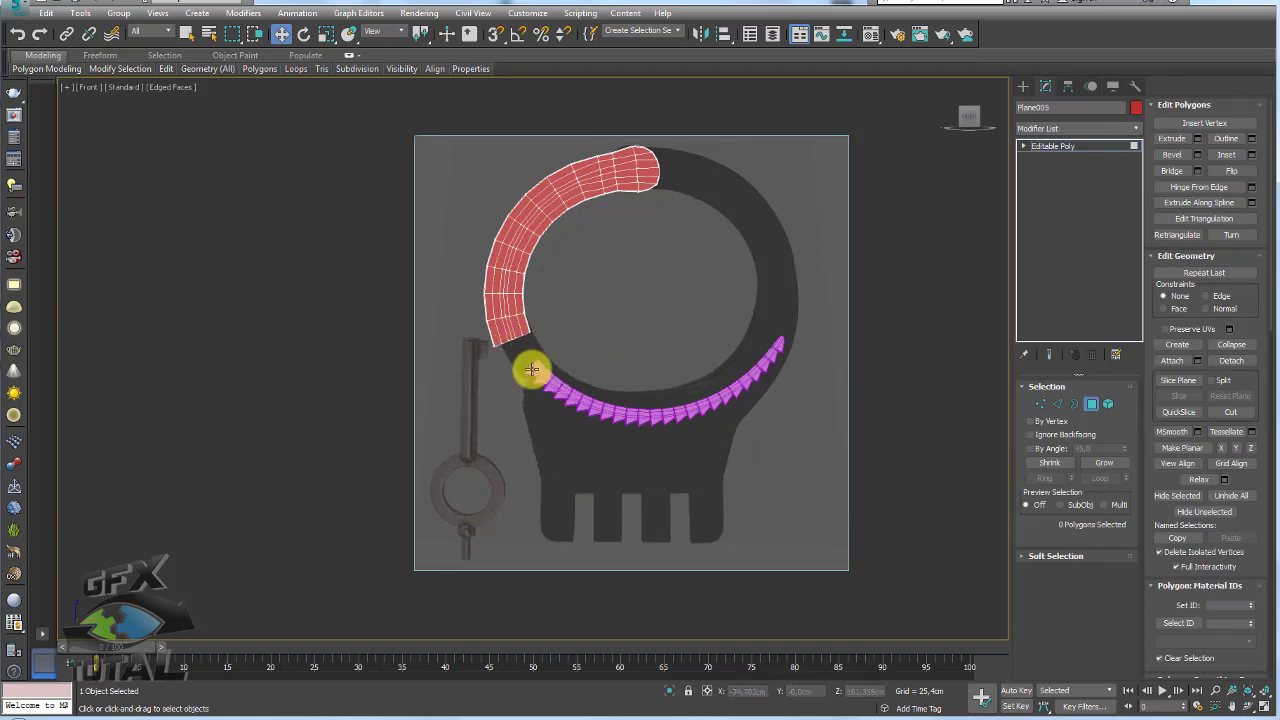
pyautogui.scroll(3, 532, 370)
pyautogui.click(1066, 147)
# Shrink the pink blade Plane006 slightly, nudge it up-right and rotate it along the ring's lower curve.
pyautogui.click(545, 372)
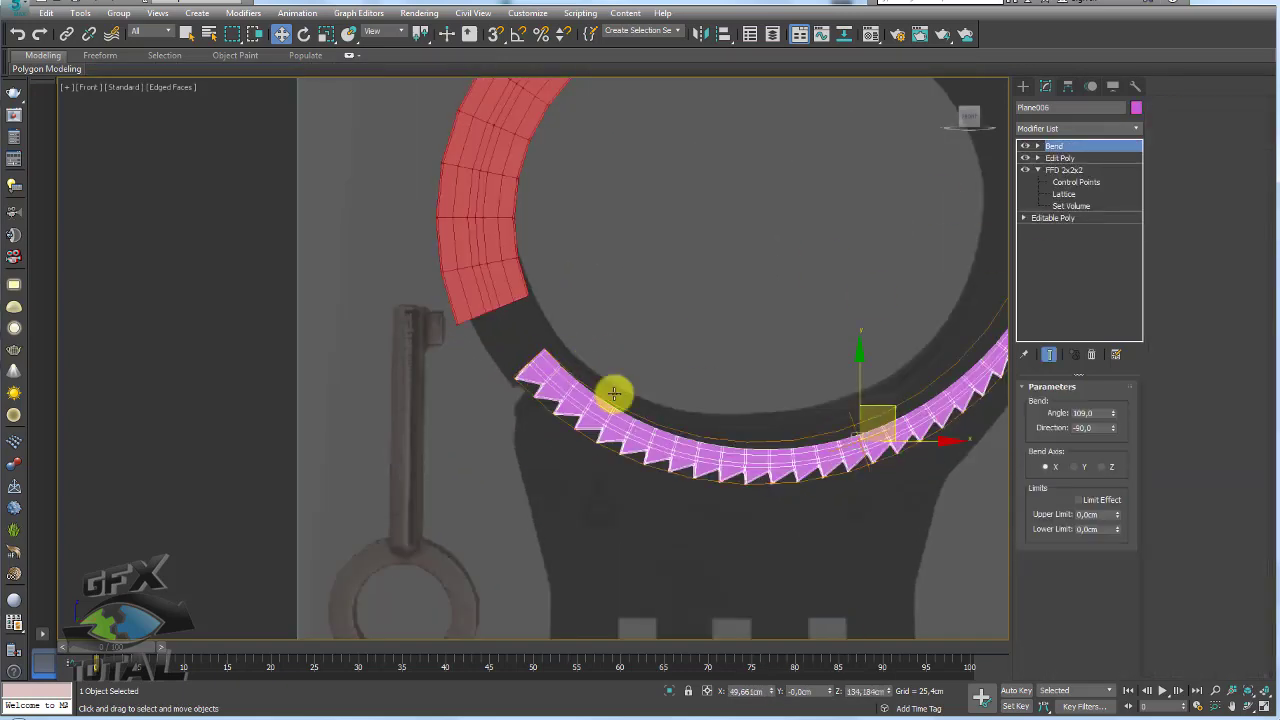
pyautogui.scroll(-3, 611, 389)
pyautogui.press('r')
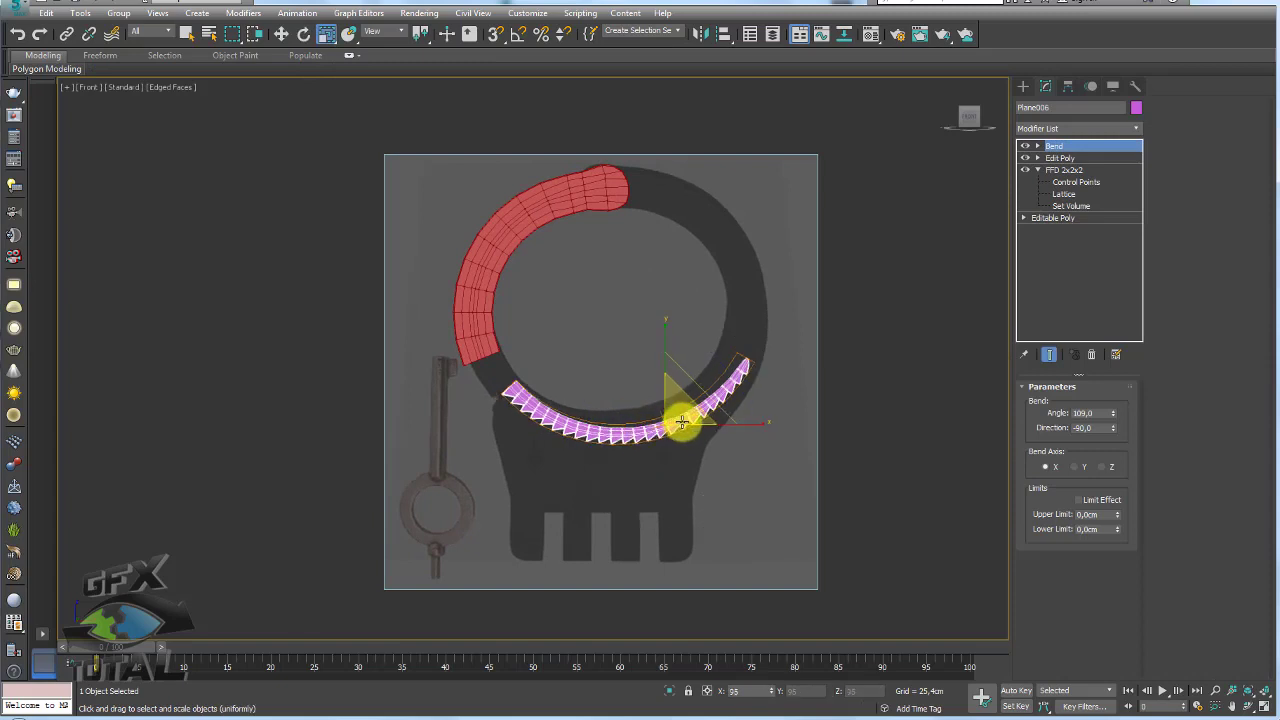
pyautogui.press('e')
pyautogui.press('w')
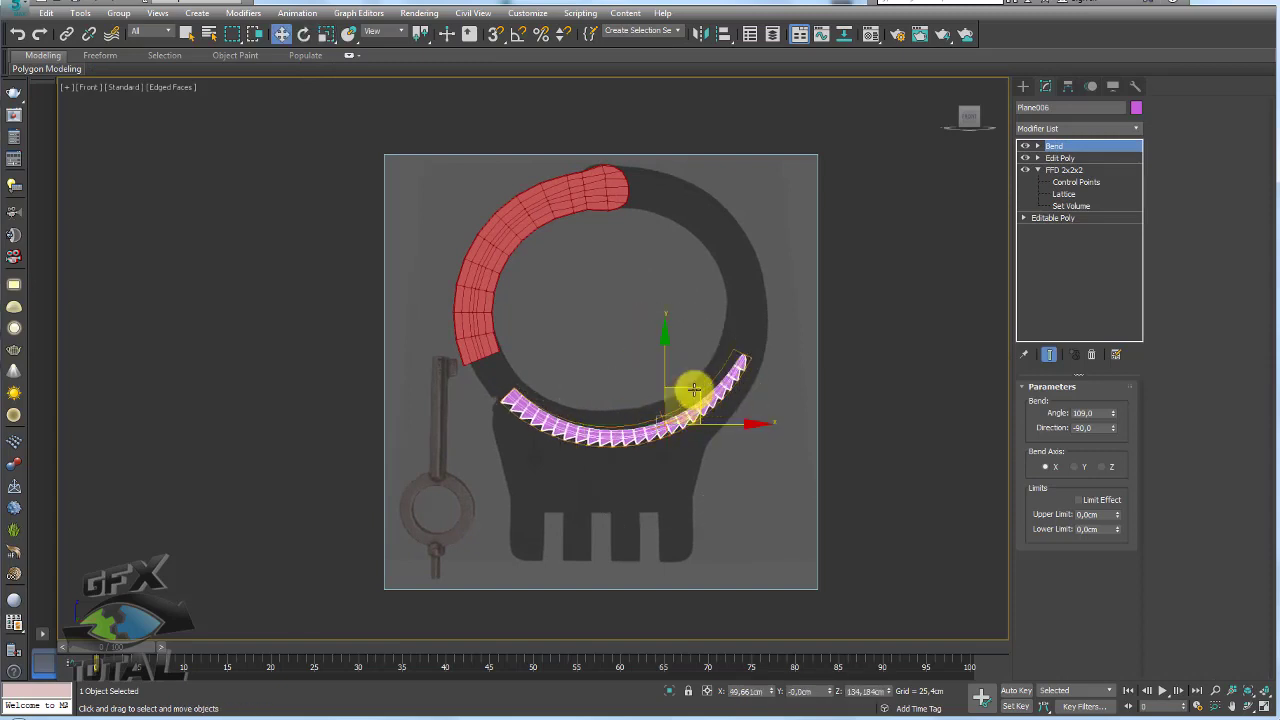
pyautogui.moveTo(694, 386); pyautogui.dragTo(746, 366)
pyautogui.press('e')
pyautogui.press('w')
pyautogui.press('e')
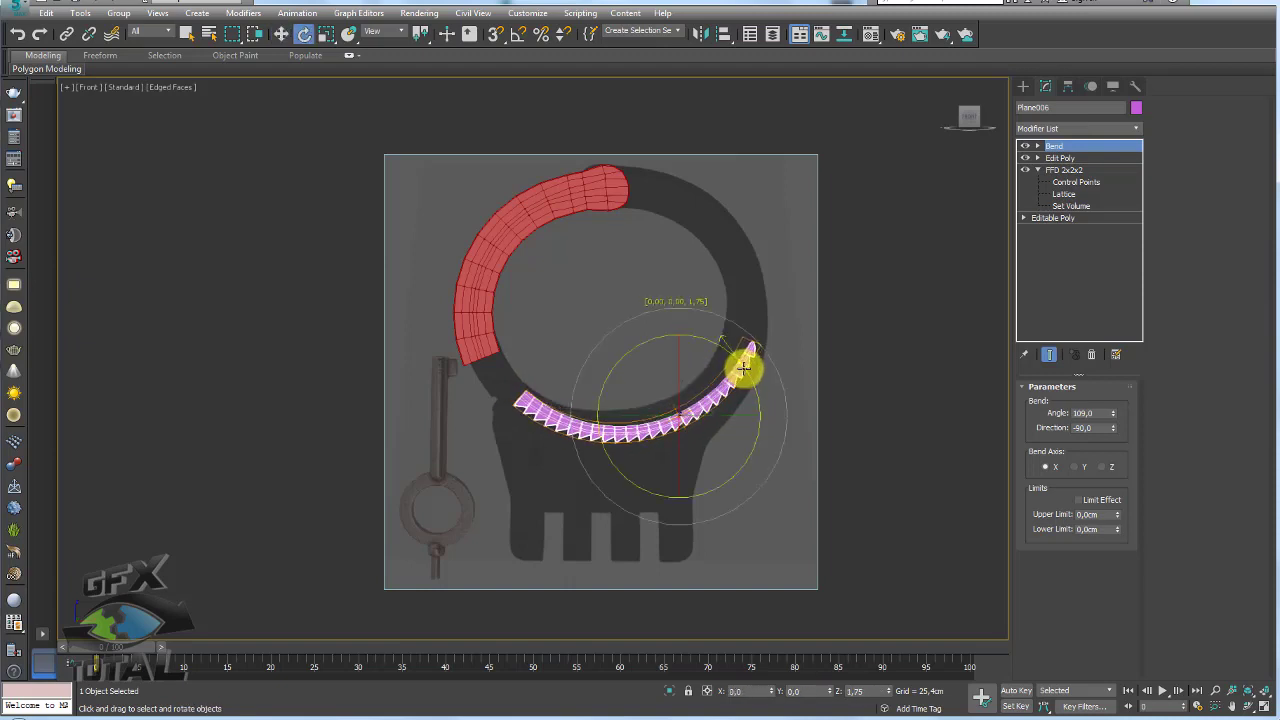
pyautogui.press('w')
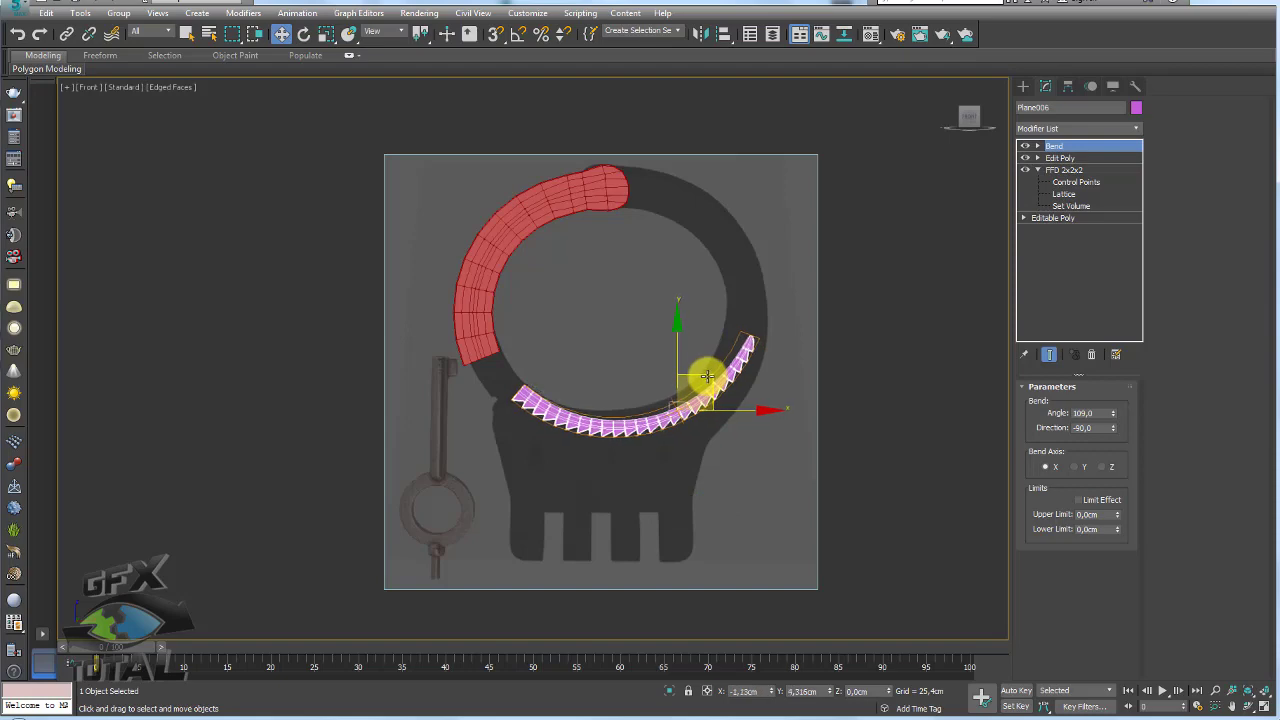
pyautogui.scroll(2, 533, 390)
pyautogui.scroll(2, 533, 390)
# Select the red handle strip Plane005 and zoom in on the joint.
pyautogui.scroll(1, 447, 370)
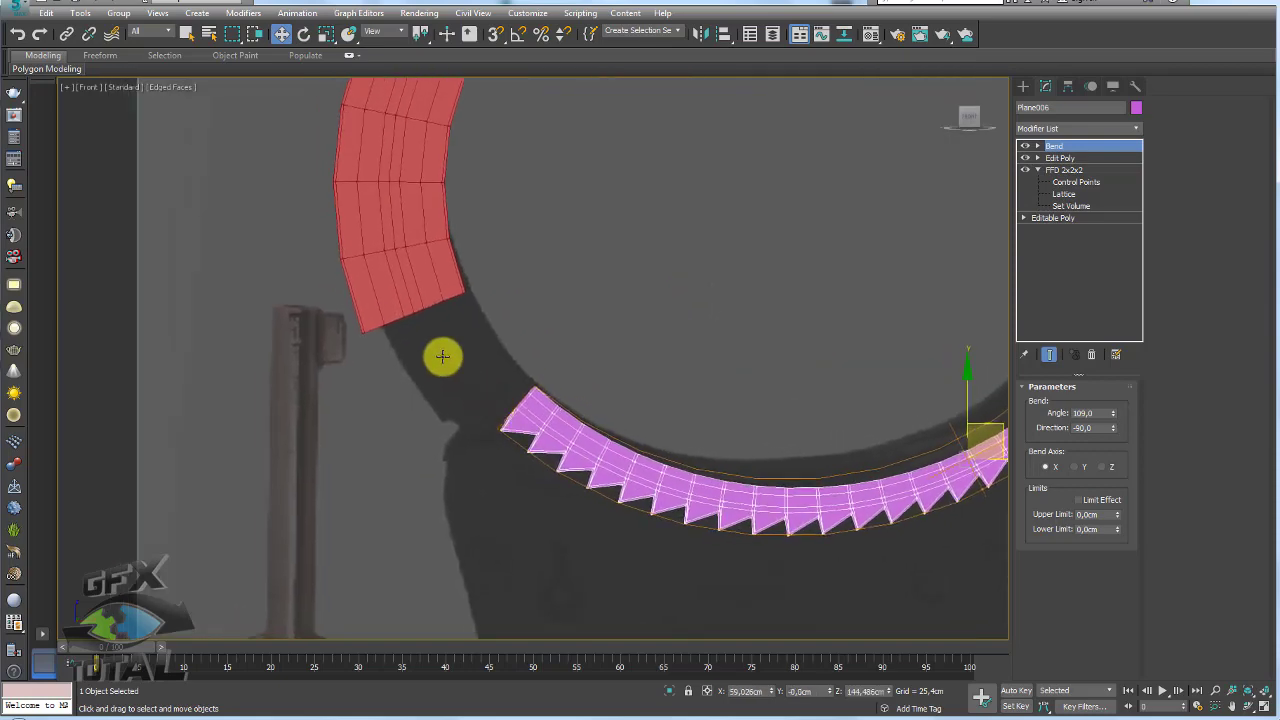
pyautogui.click(391, 309)
pyautogui.scroll(-2, 429, 380)
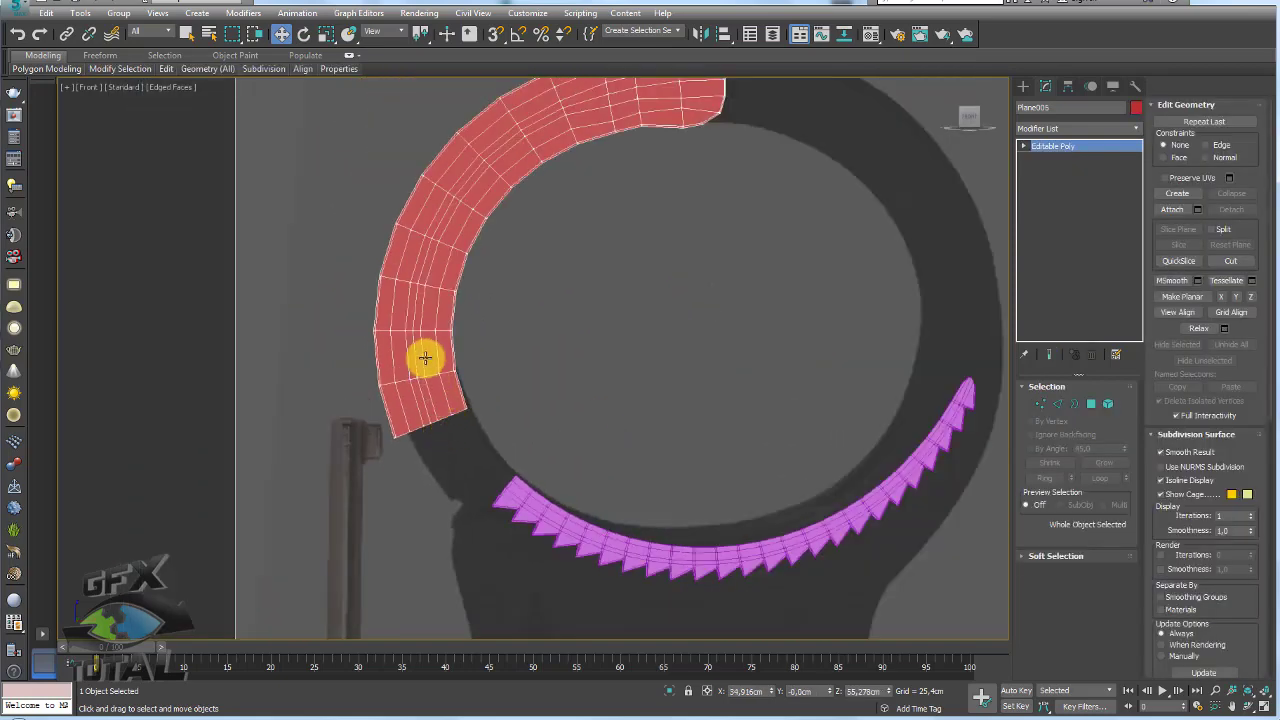
pyautogui.scroll(2, 425, 358)
pyautogui.scroll(1, 449, 434)
pyautogui.scroll(1, 569, 463)
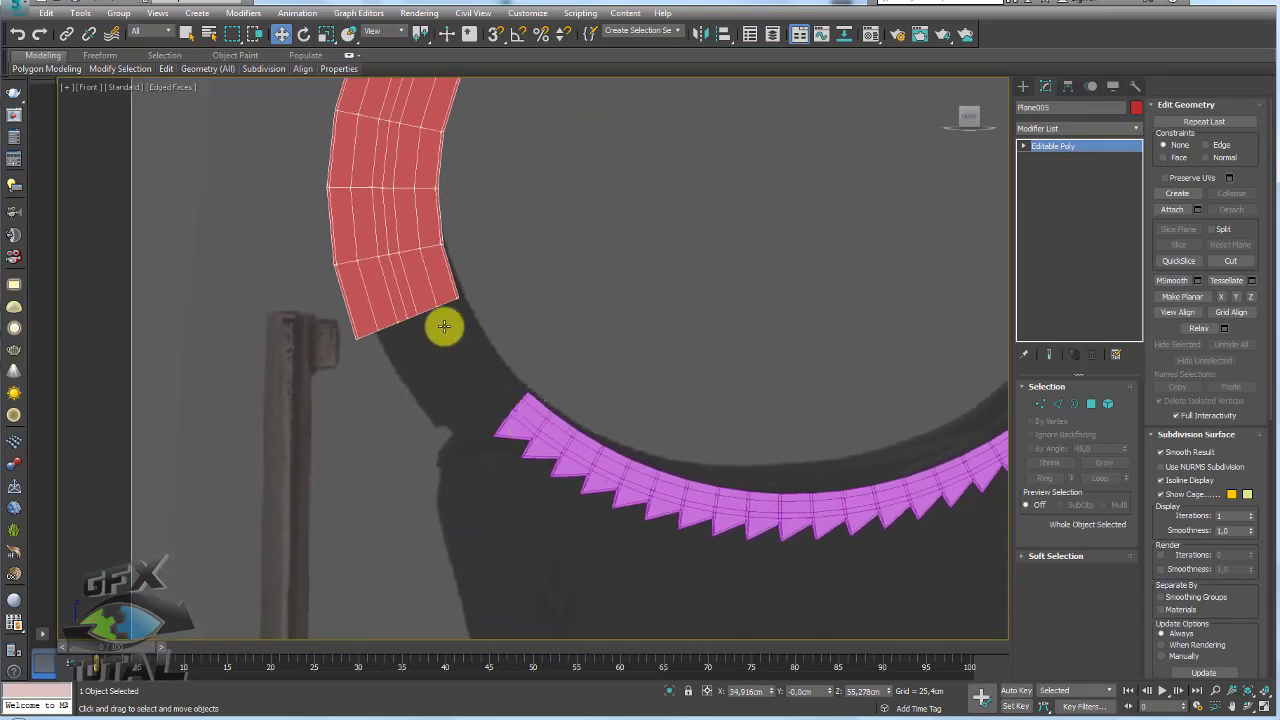
# Sketch guide lines along the ring gap, clear them, and pan toward the strip's end.
pyautogui.moveTo(456, 302); pyautogui.dragTo(530, 410)
pyautogui.moveTo(441, 328); pyautogui.dragTo(525, 410)
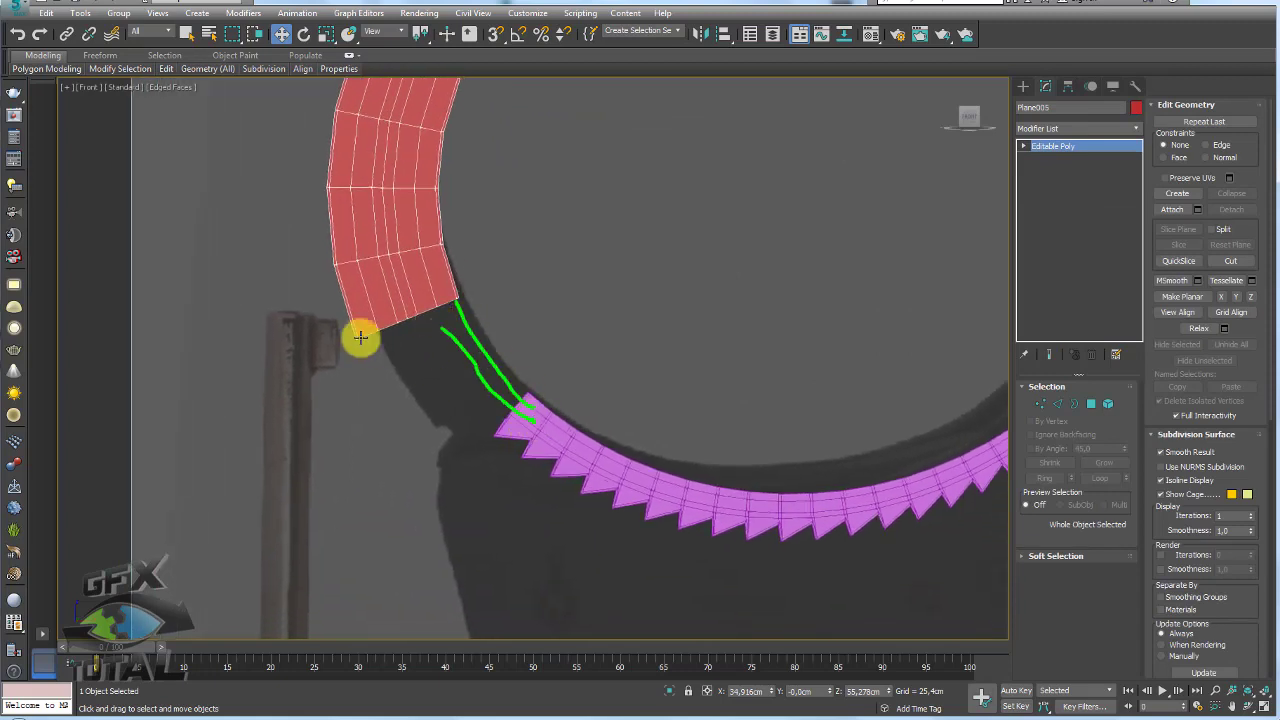
pyautogui.moveTo(363, 337); pyautogui.dragTo(537, 423)
pyautogui.moveTo(374, 368); pyautogui.dragTo(430, 421)
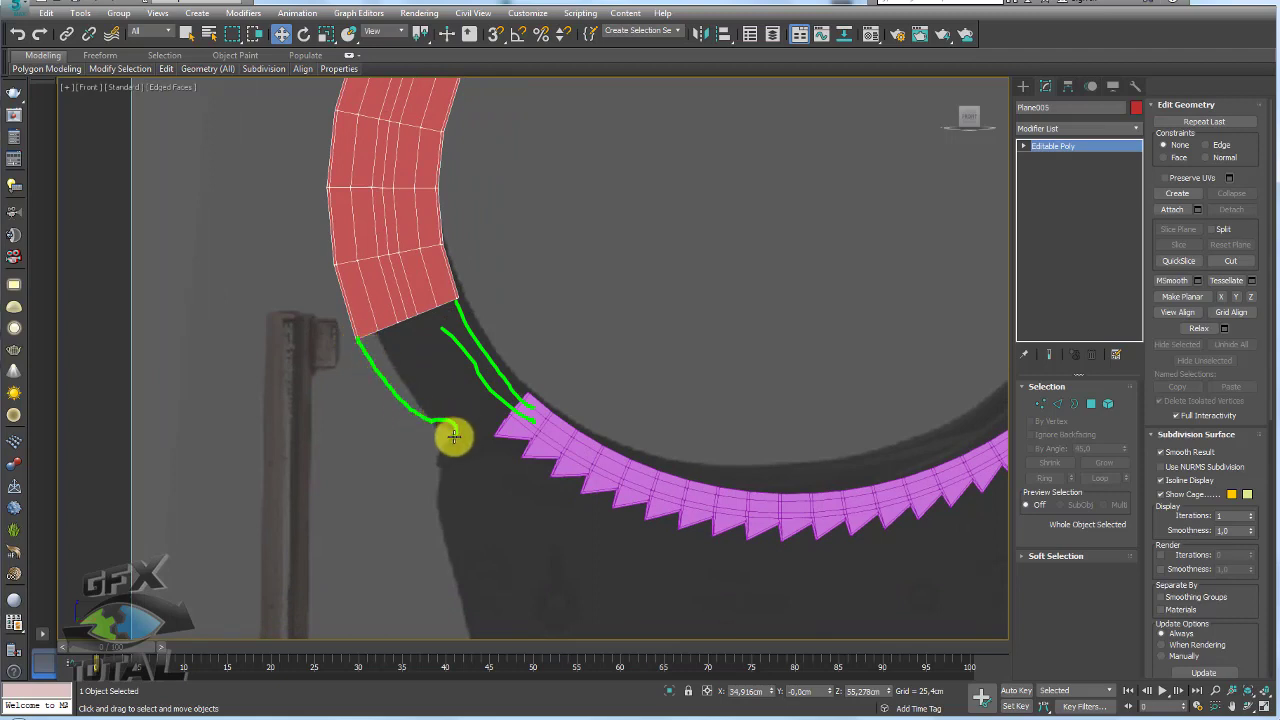
pyautogui.press('Escape')
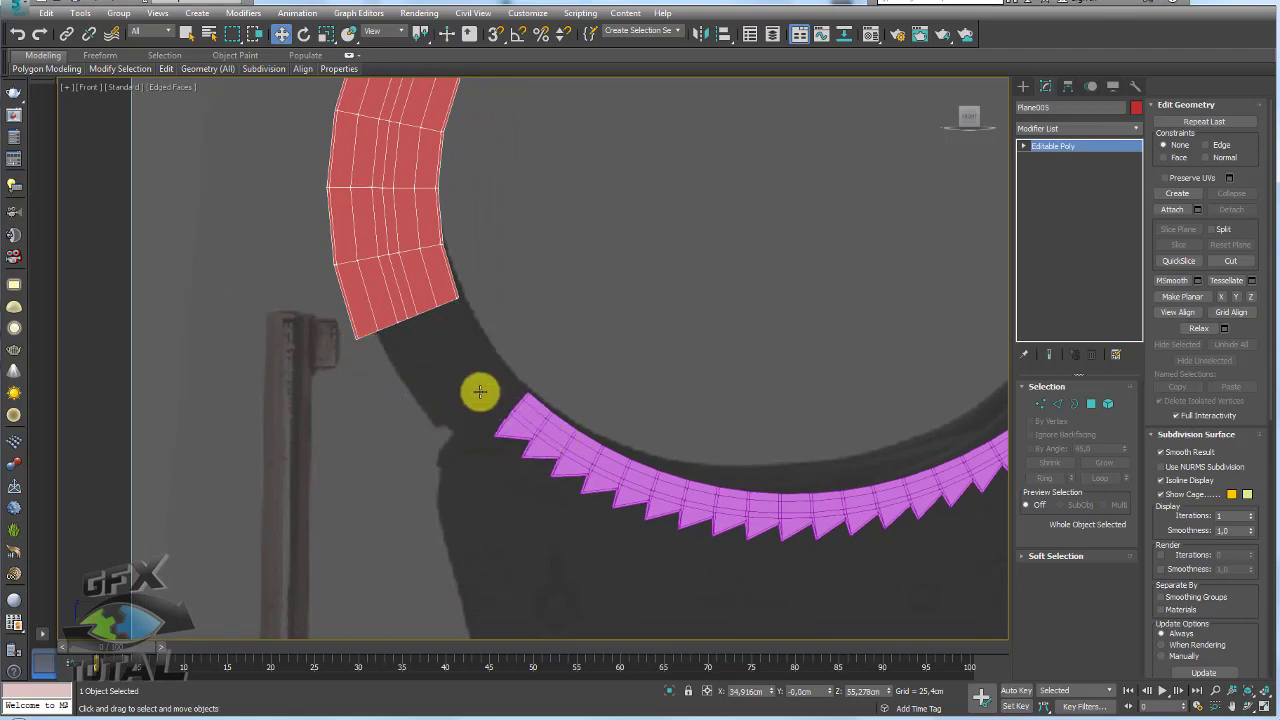
pyautogui.moveTo(480, 391); pyautogui.dragTo(518, 423, button='middle')
# Select the strip's end vertices and turn on Soft Selection with an 18.286cm falloff.
pyautogui.scroll(3, 508, 392)
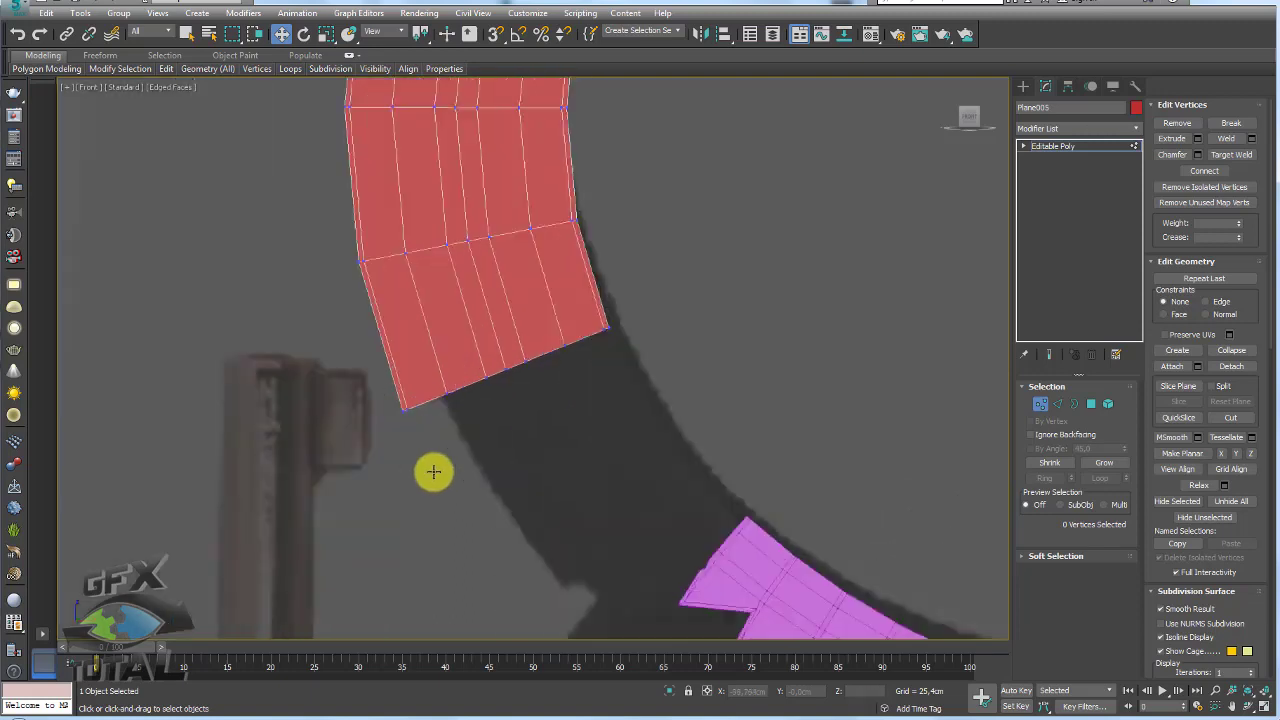
pyautogui.click(403, 405)
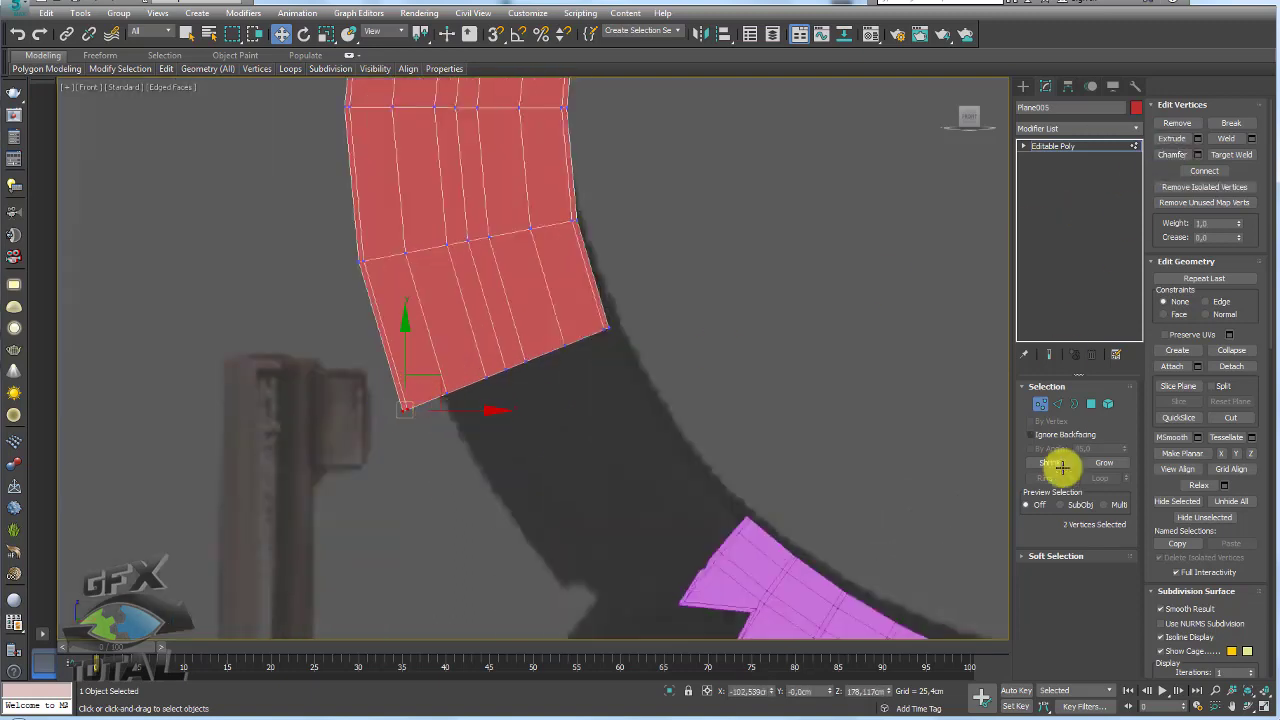
pyautogui.click(1046, 555)
pyautogui.click(1172, 125)
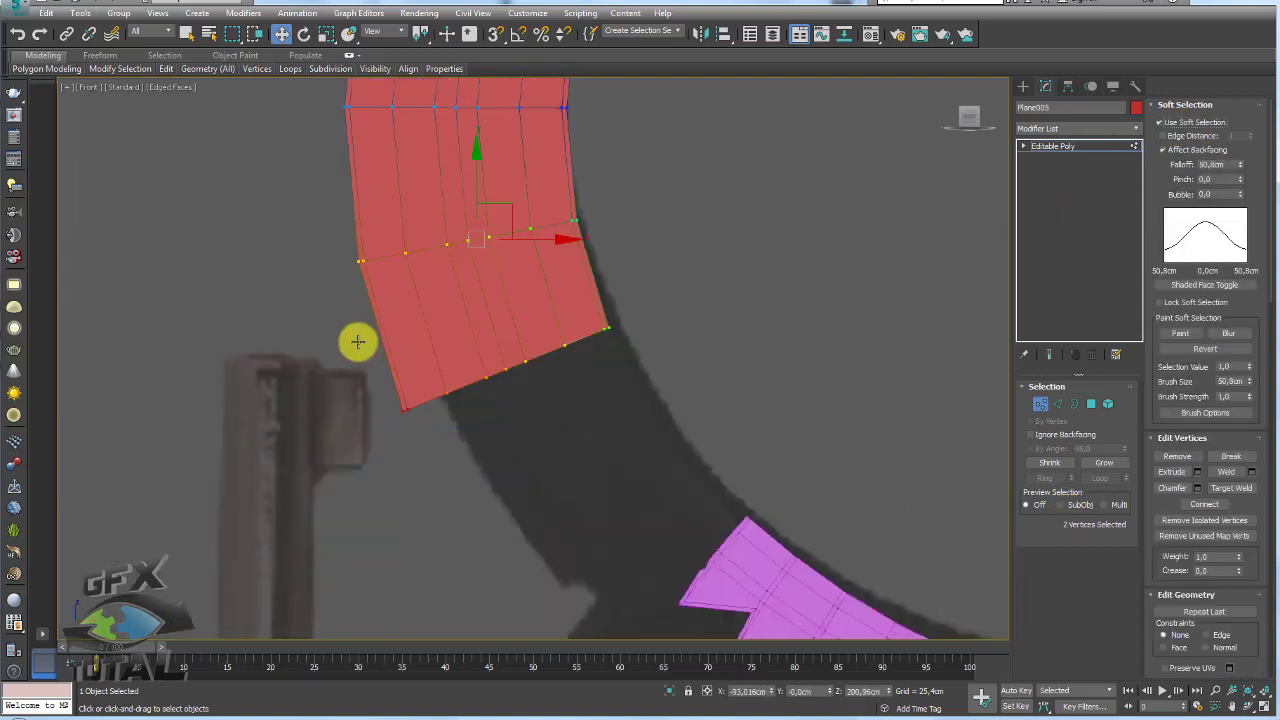
pyautogui.moveTo(357, 340); pyautogui.dragTo(371, 354, button='middle')
pyautogui.rightClick(1238, 164)
pyautogui.moveTo(1238, 164); pyautogui.dragTo(1232, 410)
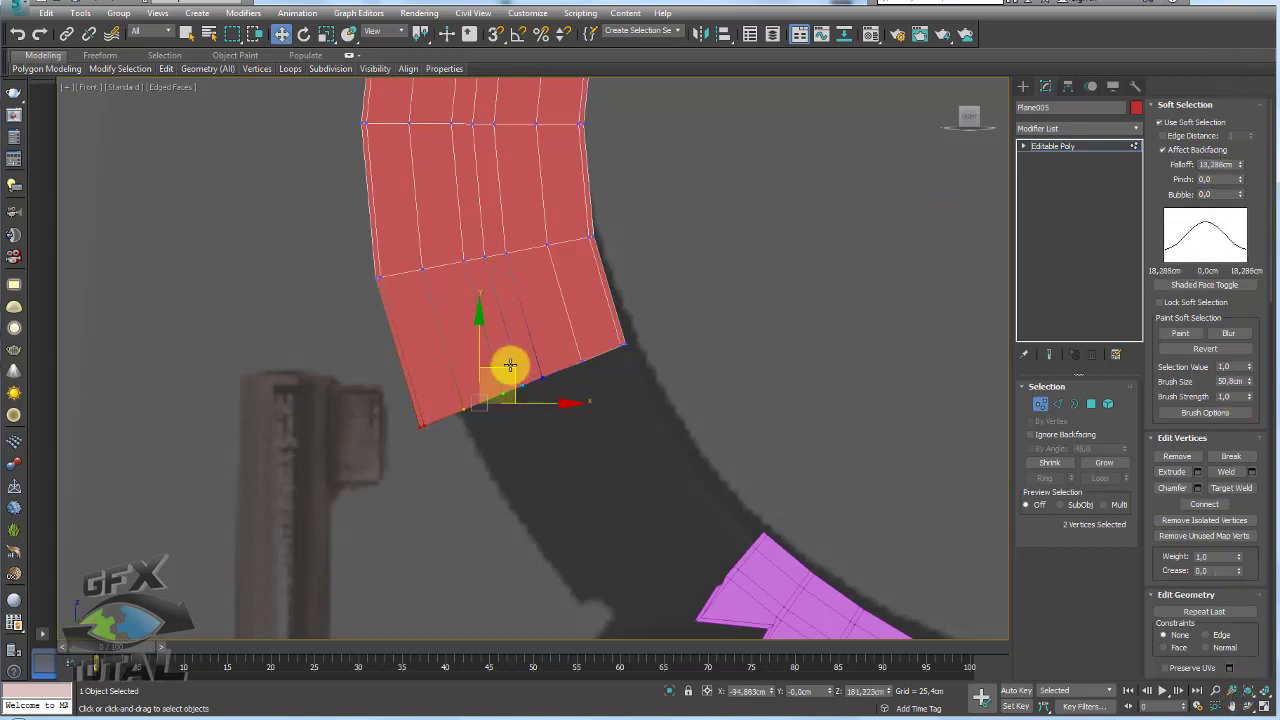
# Pull the end vertices up-right and shift the next vertex row right to reshape the strip.
pyautogui.moveTo(509, 366); pyautogui.dragTo(546, 357)
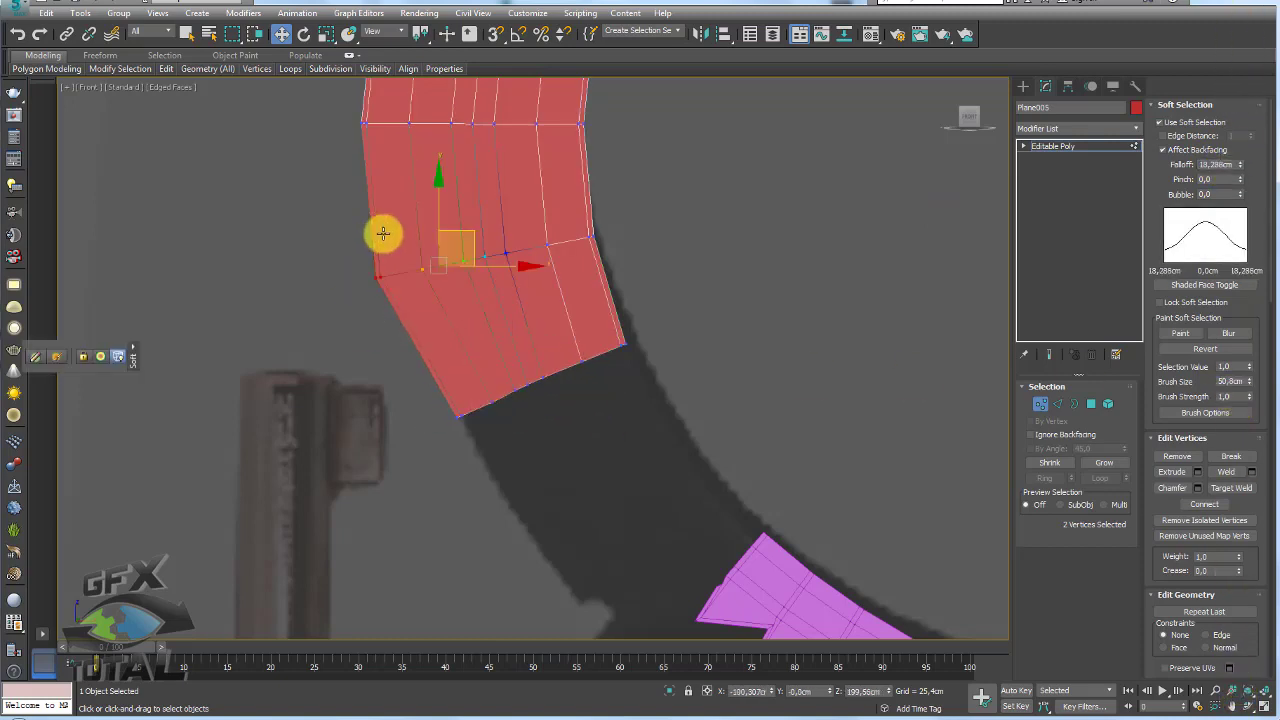
pyautogui.moveTo(397, 277)
pyautogui.mouseDown(button='middle')
pyautogui.moveTo(474, 400)
pyautogui.moveTo(531, 381)
pyautogui.mouseUp(button='middle')
pyautogui.moveTo(531, 381); pyautogui.dragTo(555, 377)
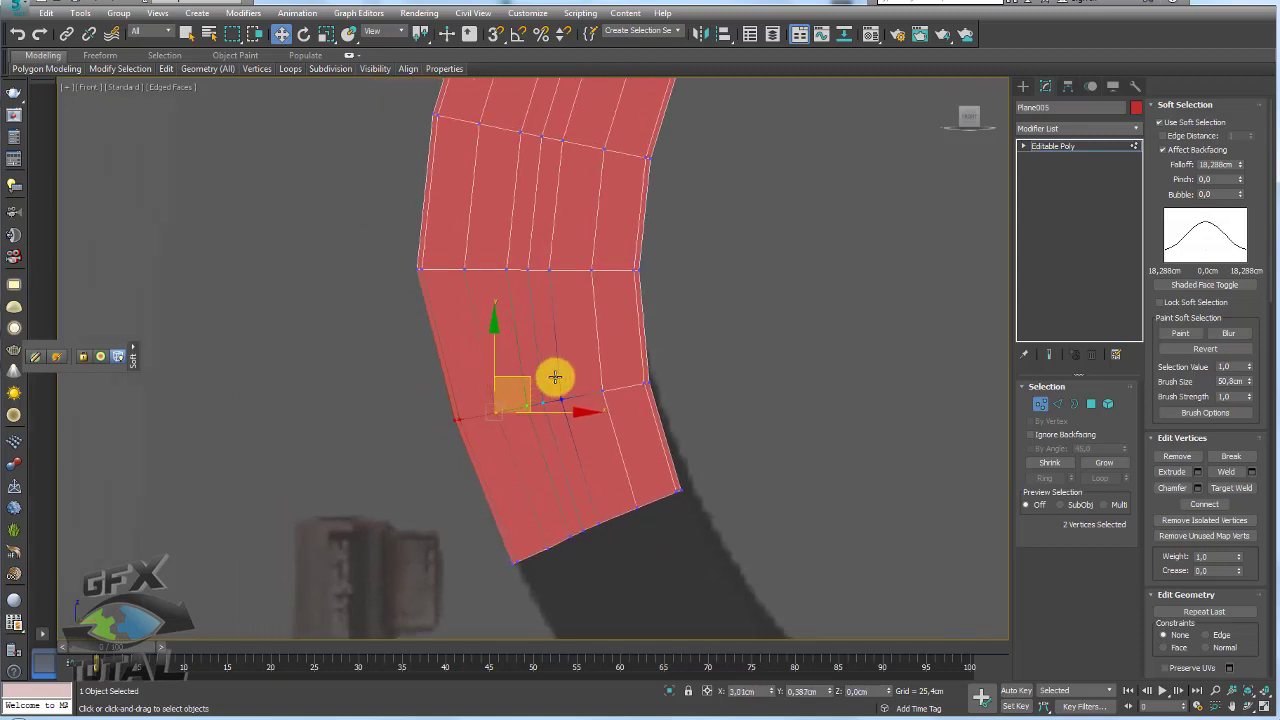
pyautogui.moveTo(383, 240); pyautogui.dragTo(434, 289)
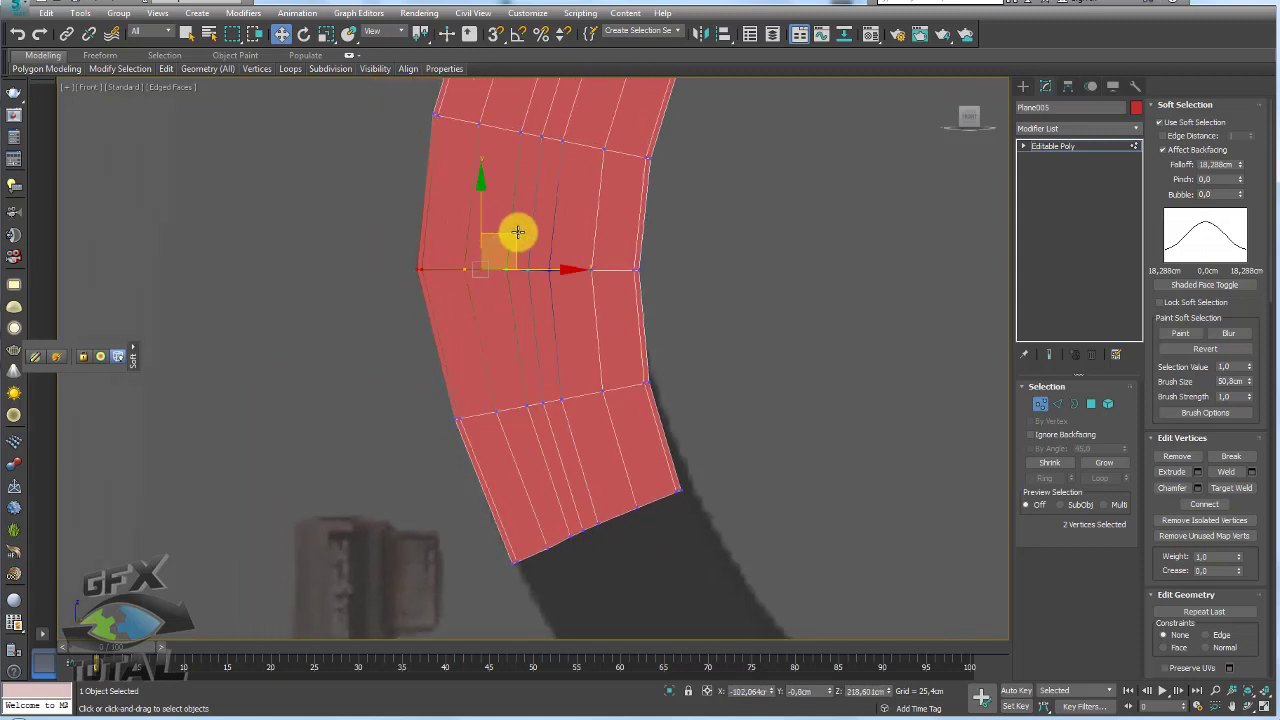
pyautogui.moveTo(514, 234); pyautogui.dragTo(529, 235)
# Undo a stray vertex selection and reframe the view on the strip's lower end.
pyautogui.moveTo(535, 234)
pyautogui.mouseDown(button='middle')
pyautogui.moveTo(528, 300)
pyautogui.moveTo(494, 316)
pyautogui.mouseUp(button='middle')
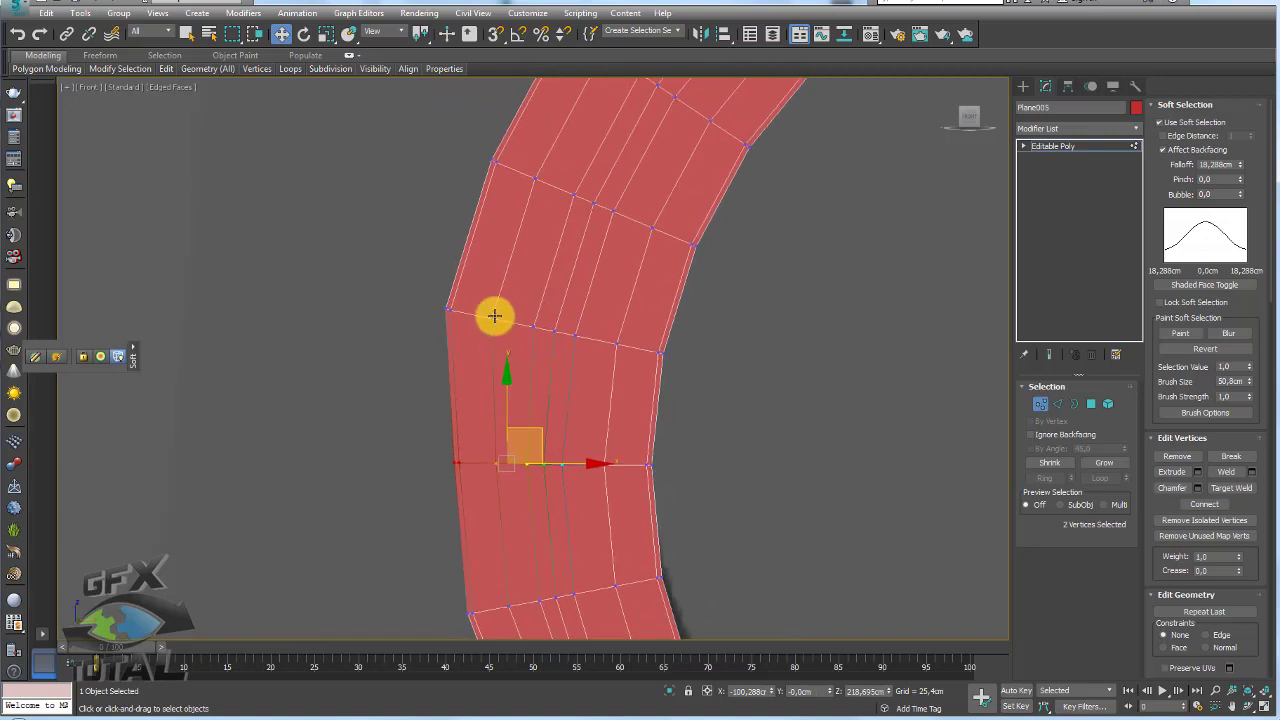
pyautogui.click(449, 309)
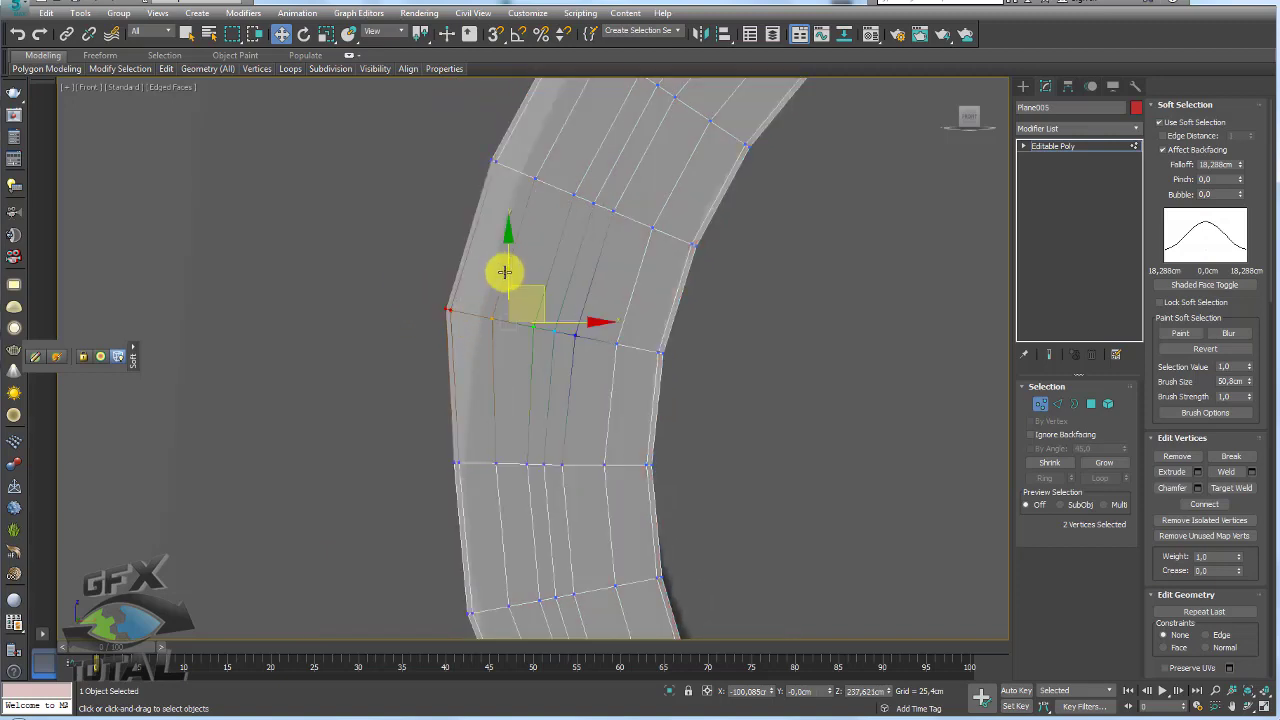
pyautogui.hotkey('ctrl', 'z')
pyautogui.hotkey('ctrl', 'z')
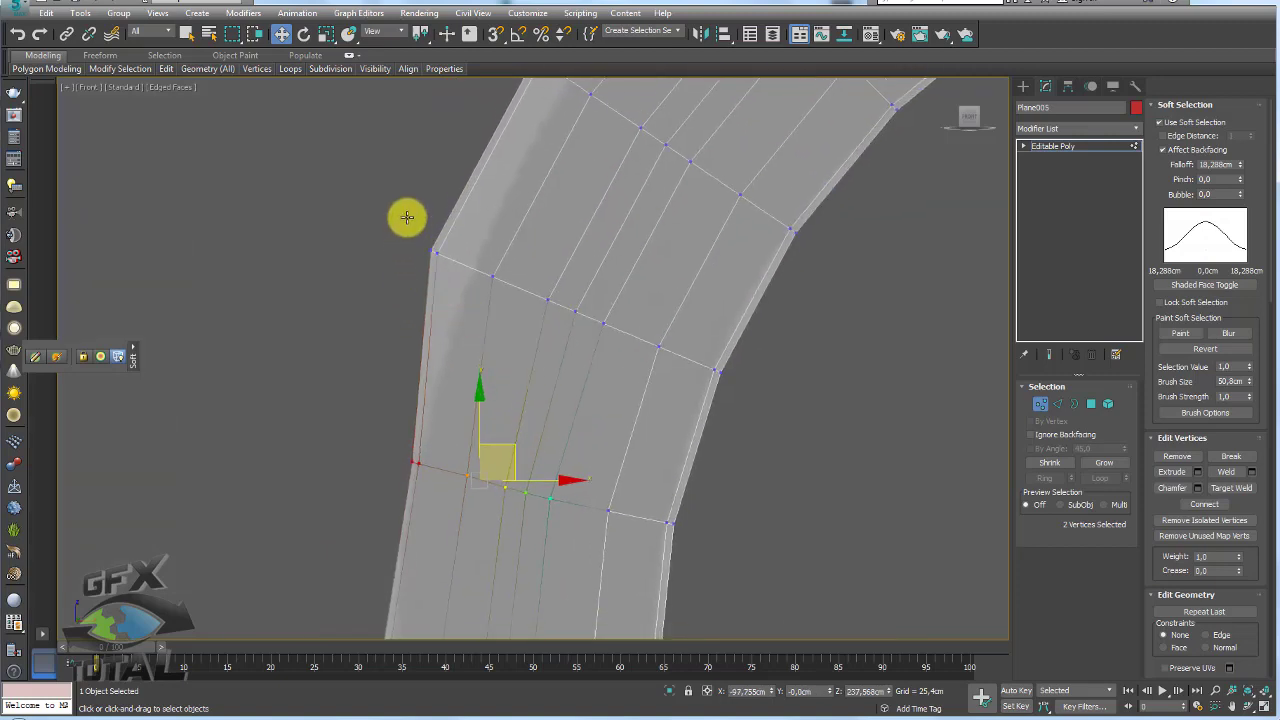
pyautogui.hotkey('ctrl', 'z')
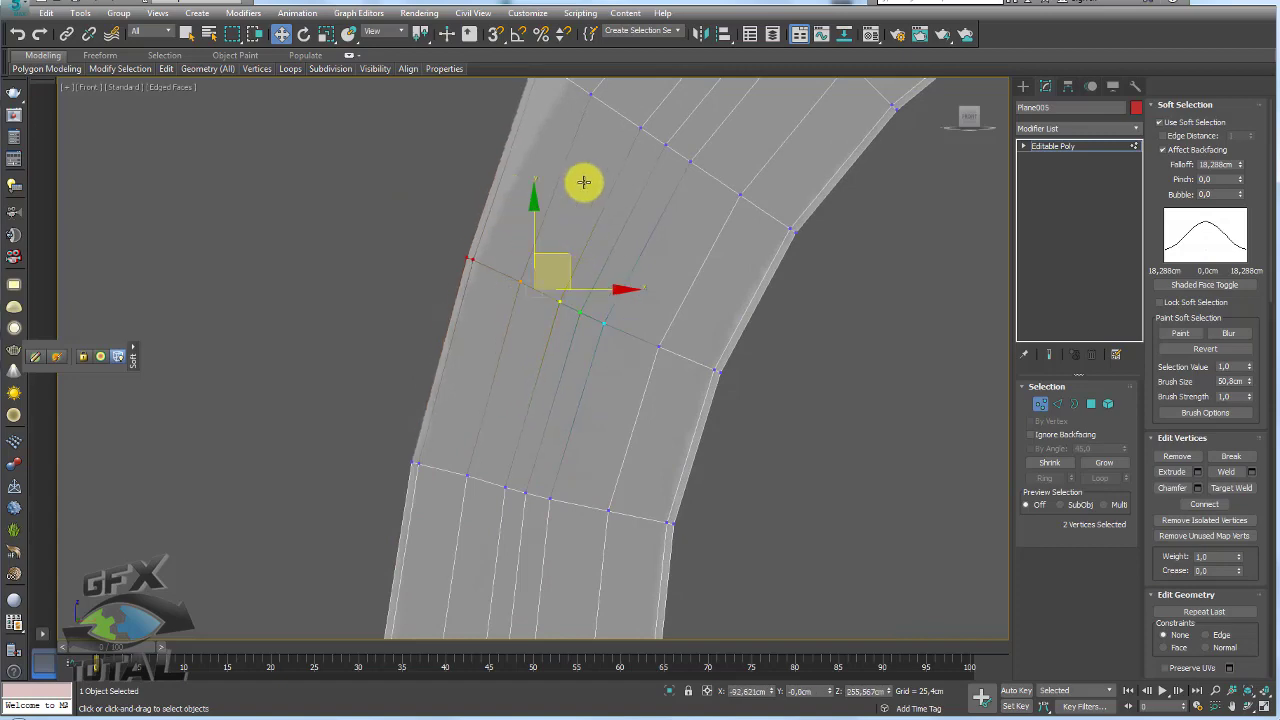
pyautogui.moveTo(583, 180); pyautogui.dragTo(543, 277, button='middle')
pyautogui.scroll(-2, 543, 228)
pyautogui.scroll(-2, 600, 183)
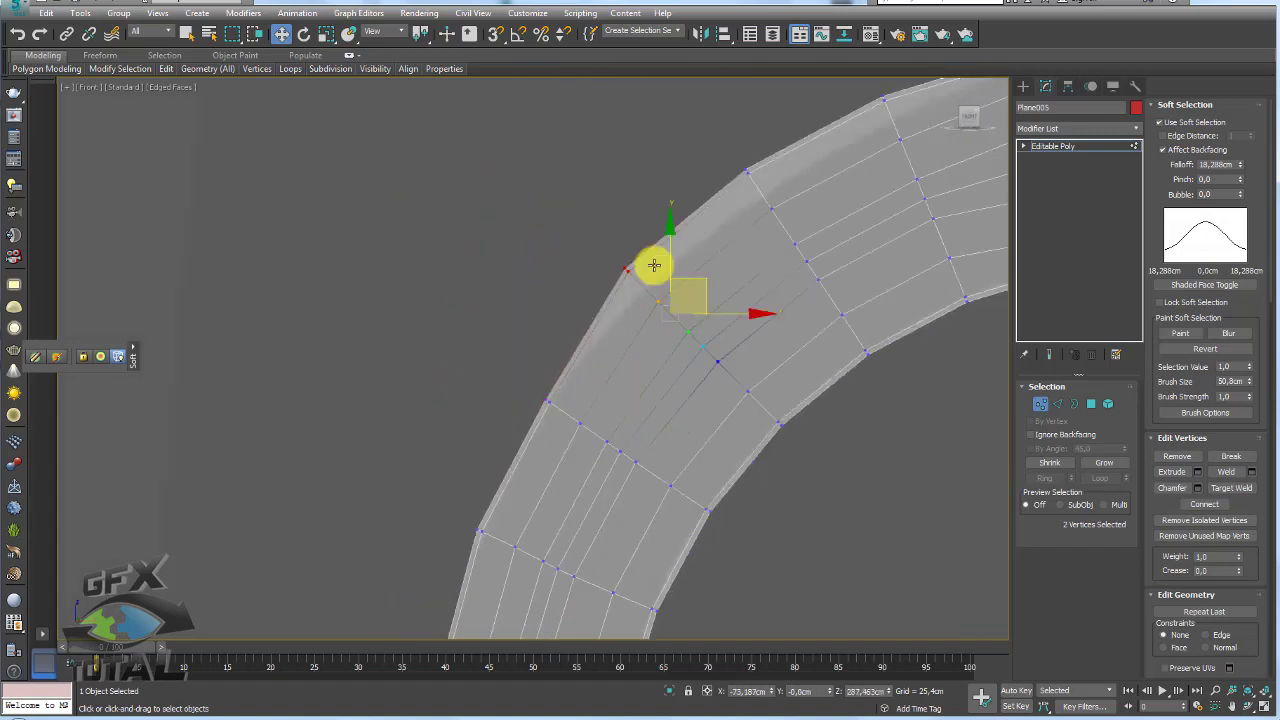
pyautogui.scroll(-2, 651, 266)
pyautogui.scroll(-2, 634, 157)
pyautogui.scroll(2, 851, 330)
pyautogui.moveTo(694, 257)
pyautogui.mouseDown(button='middle')
pyautogui.moveTo(551, 320)
pyautogui.moveTo(471, 471)
pyautogui.moveTo(543, 406)
pyautogui.mouseUp(button='middle')
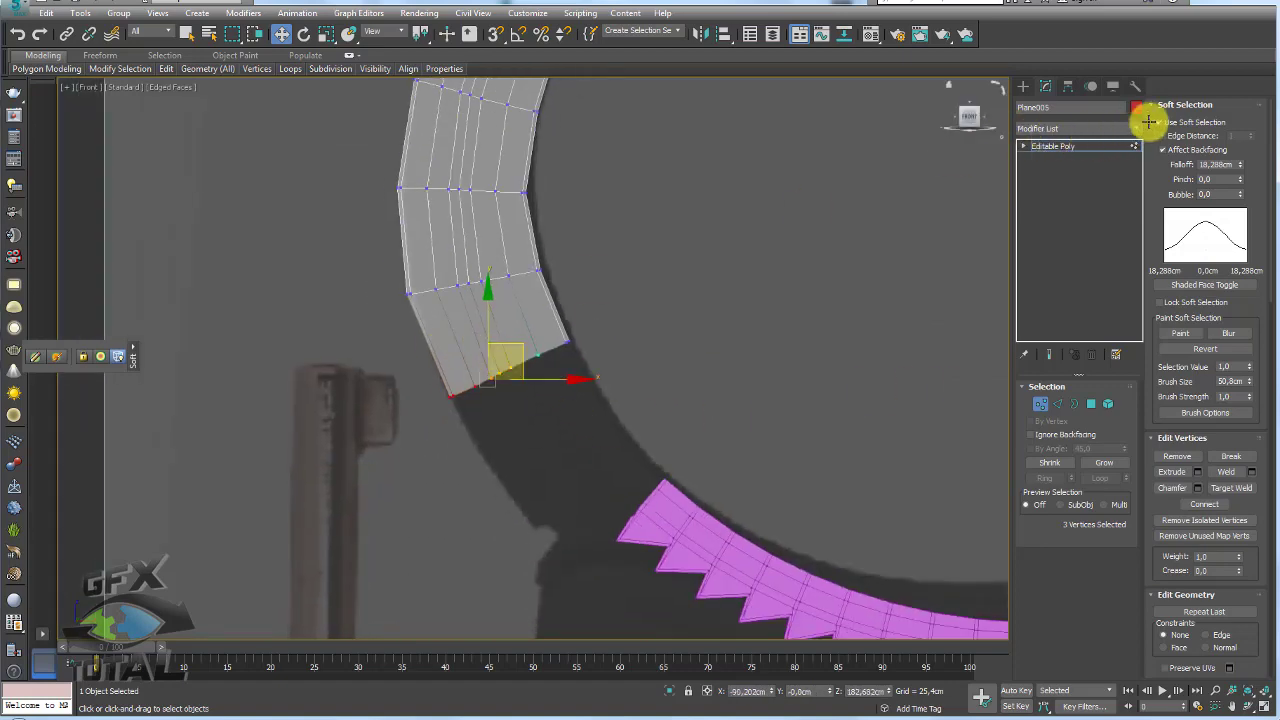
# Turn off soft selection and Shift-drag the bottom edge loop to extrude a new polygon row.
pyautogui.click(1158, 126)
pyautogui.click(1057, 404)
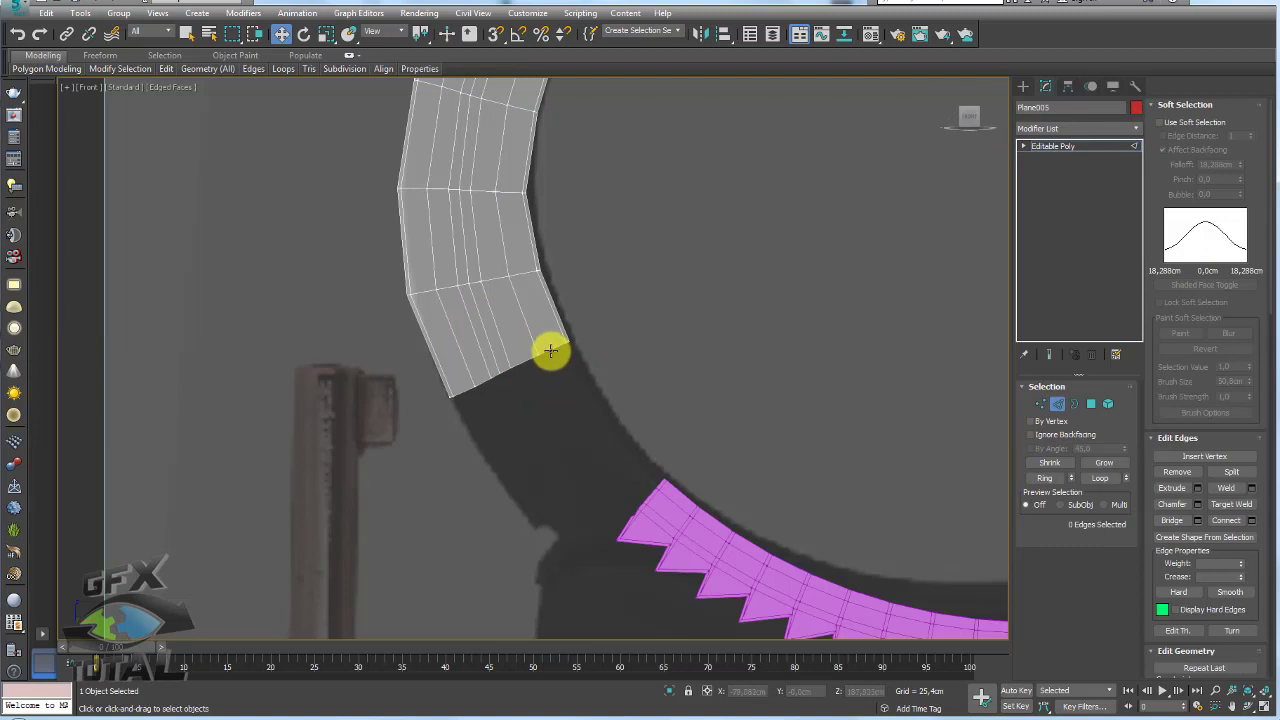
pyautogui.doubleClick(552, 352)
pyautogui.keyDown('shift'); pyautogui.moveTo(537, 343); pyautogui.dragTo(589, 423); pyautogui.keyUp('shift')
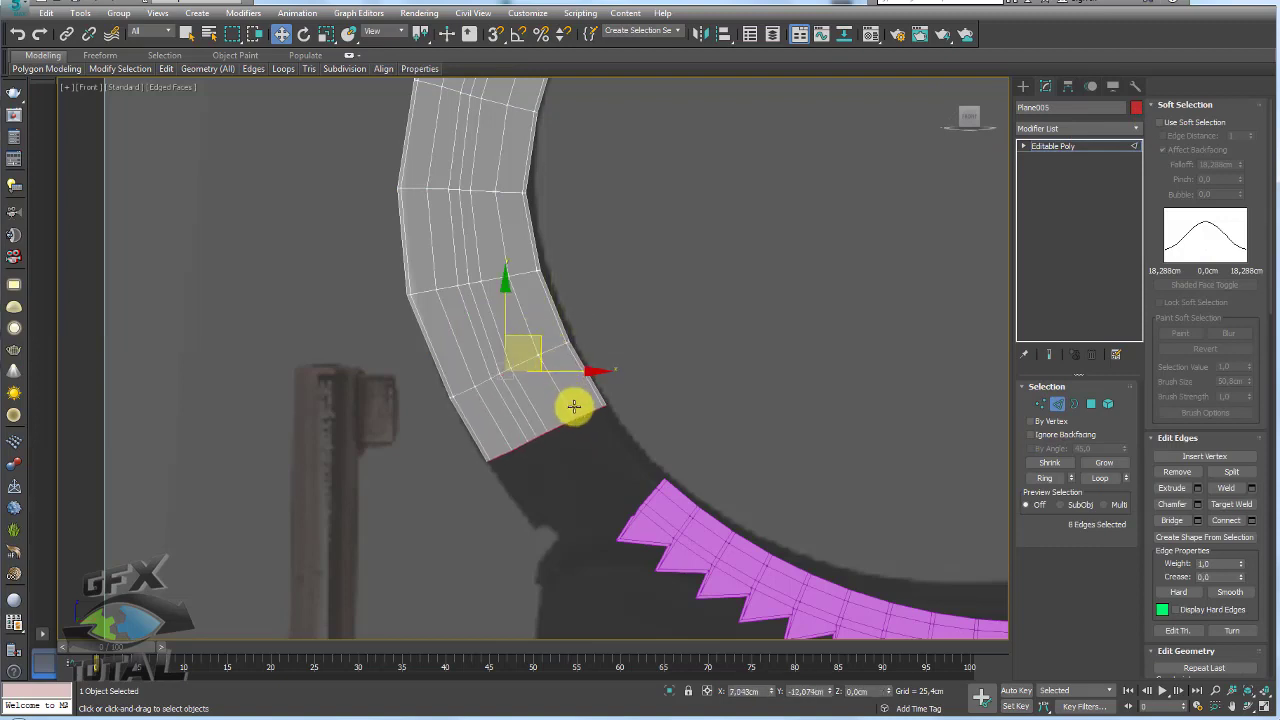
pyautogui.press('e')
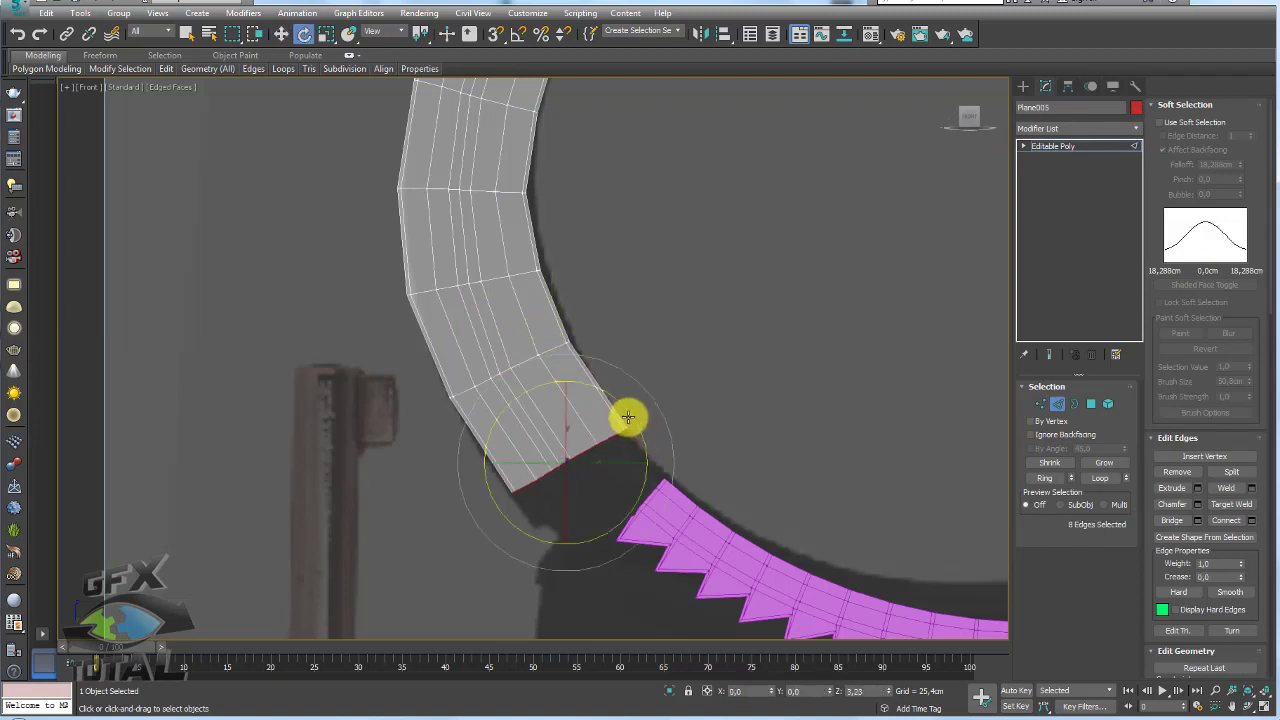
pyautogui.press('w')
pyautogui.moveTo(586, 434); pyautogui.dragTo(597, 447)
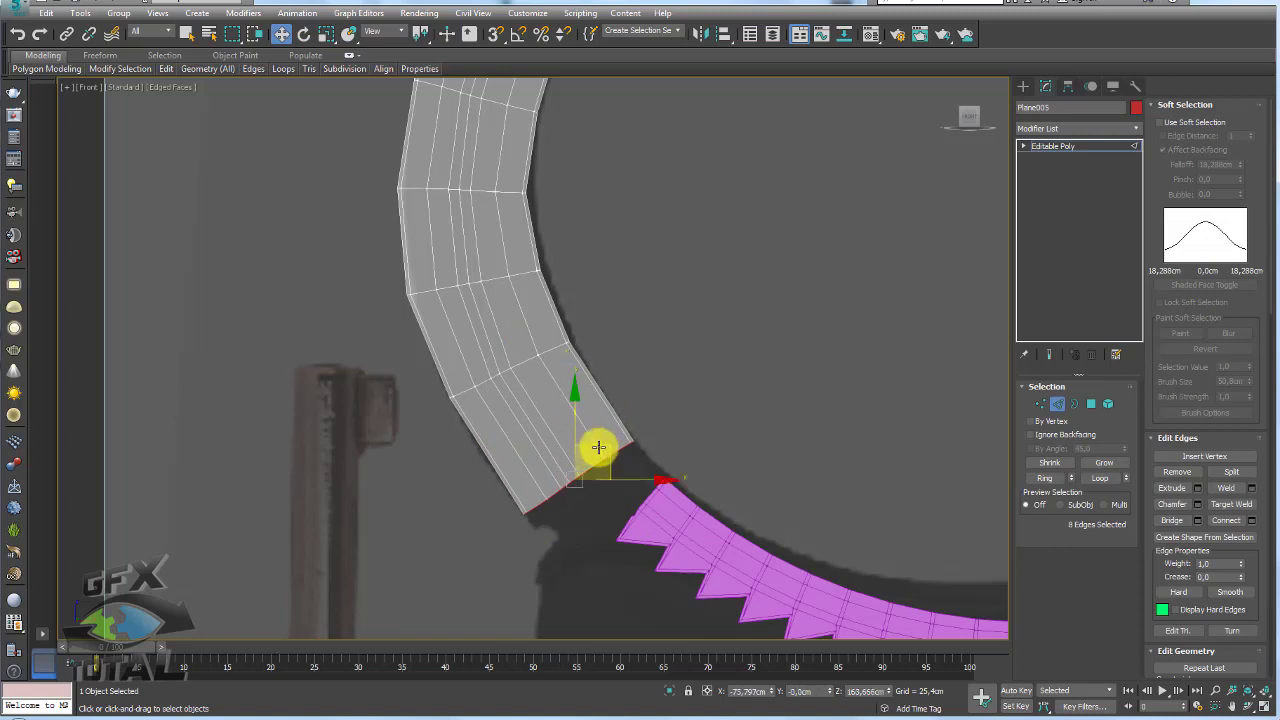
# Move, rotate and scale the new end loop down until it meets the pink blade.
pyautogui.scroll(2, 598, 447)
pyautogui.moveTo(606, 455); pyautogui.dragTo(547, 403, button='middle')
pyautogui.moveTo(542, 390); pyautogui.dragTo(591, 448)
pyautogui.press('e')
pyautogui.press('w')
pyautogui.press('e')
pyautogui.press('r')
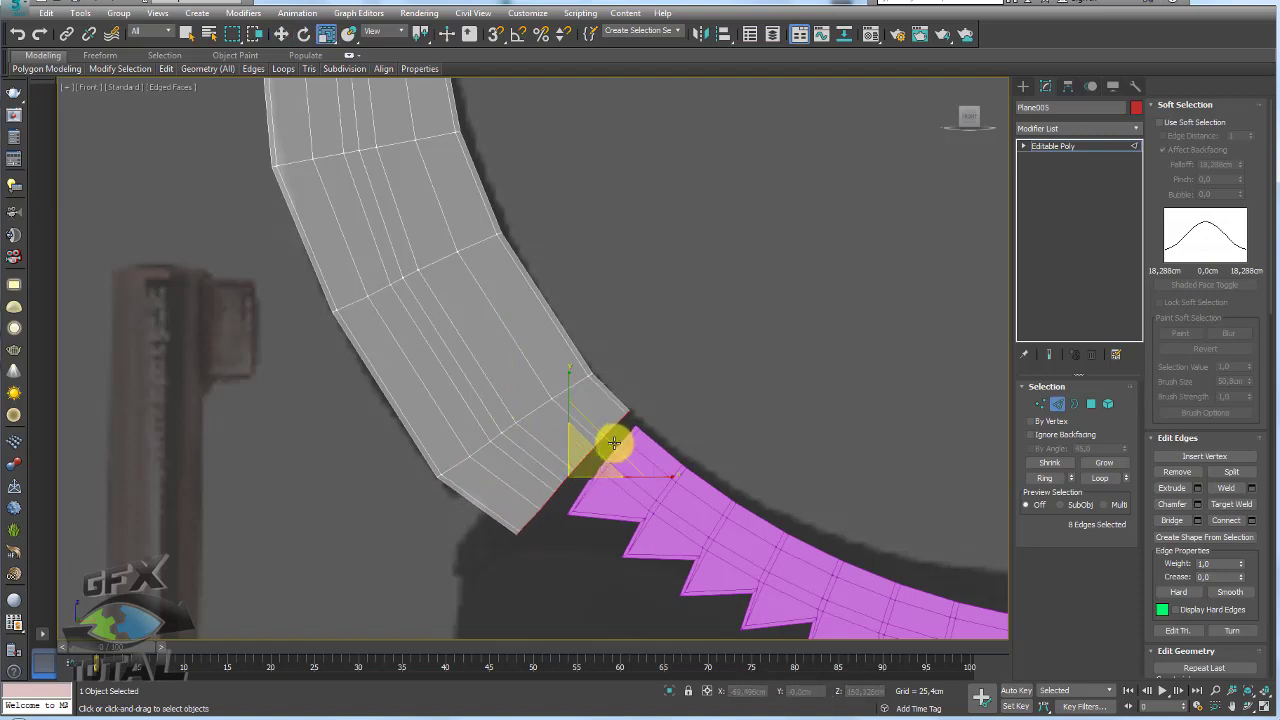
pyautogui.press('e')
pyautogui.press('w')
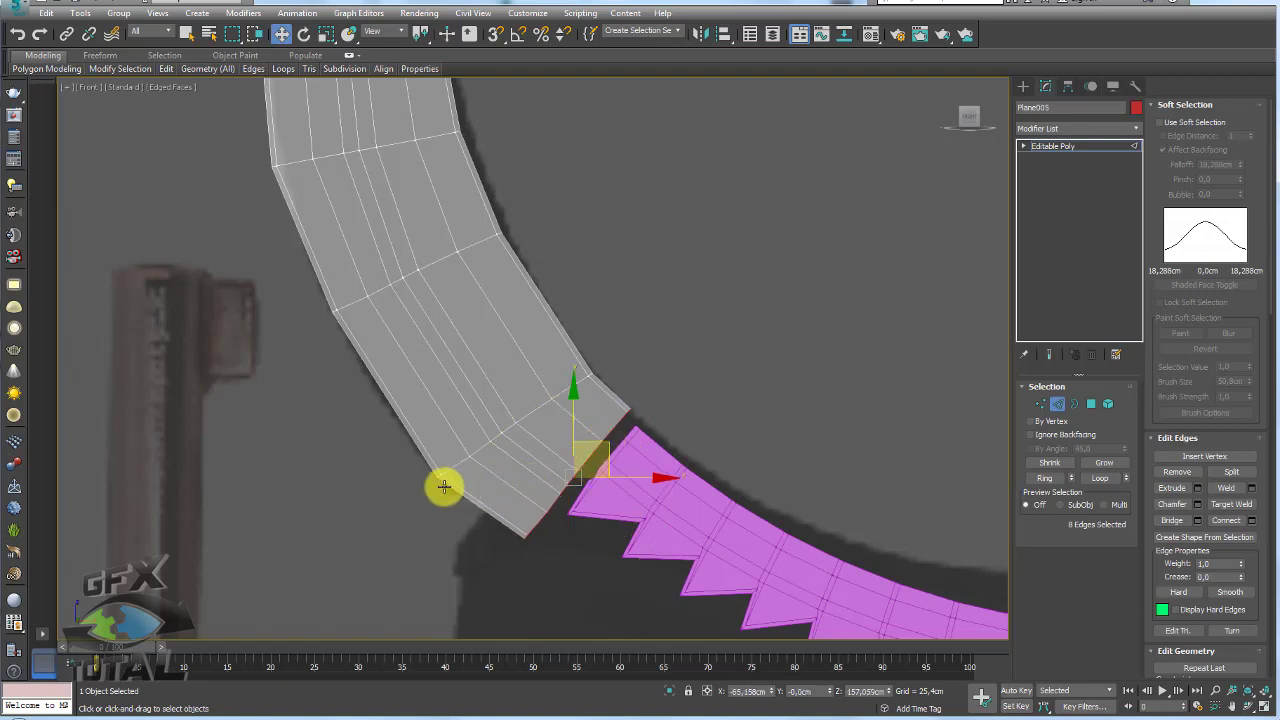
pyautogui.scroll(2, 566, 440)
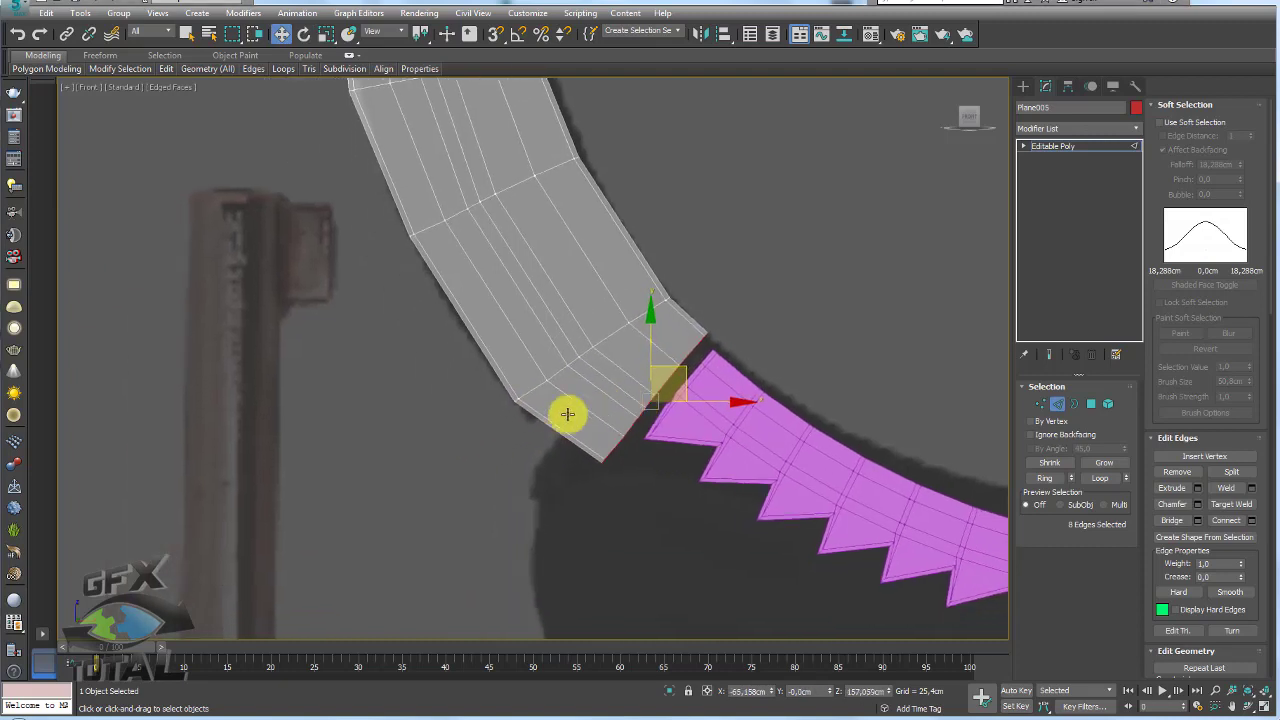
pyautogui.scroll(2, 660, 400)
pyautogui.moveTo(724, 360); pyautogui.dragTo(709, 363)
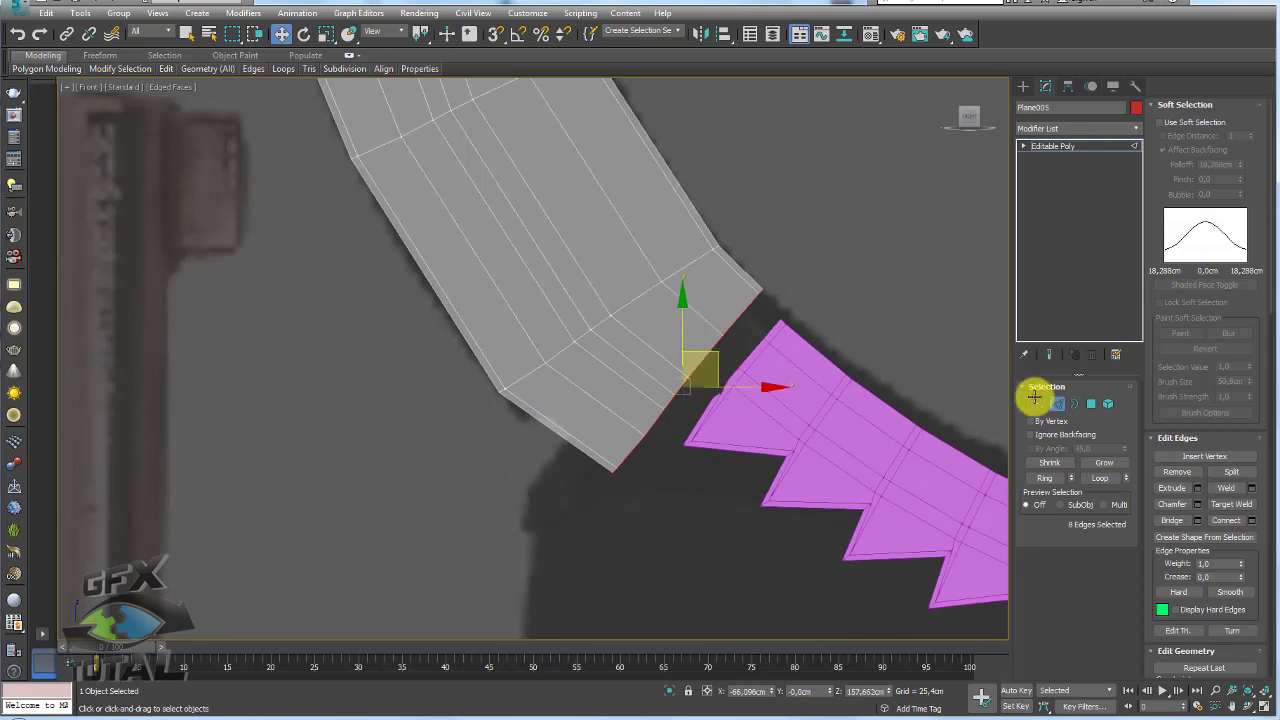
# Select the three end polygons and preview an inset of 1.307.
pyautogui.click(1091, 404)
pyautogui.moveTo(528, 456); pyautogui.dragTo(576, 404)
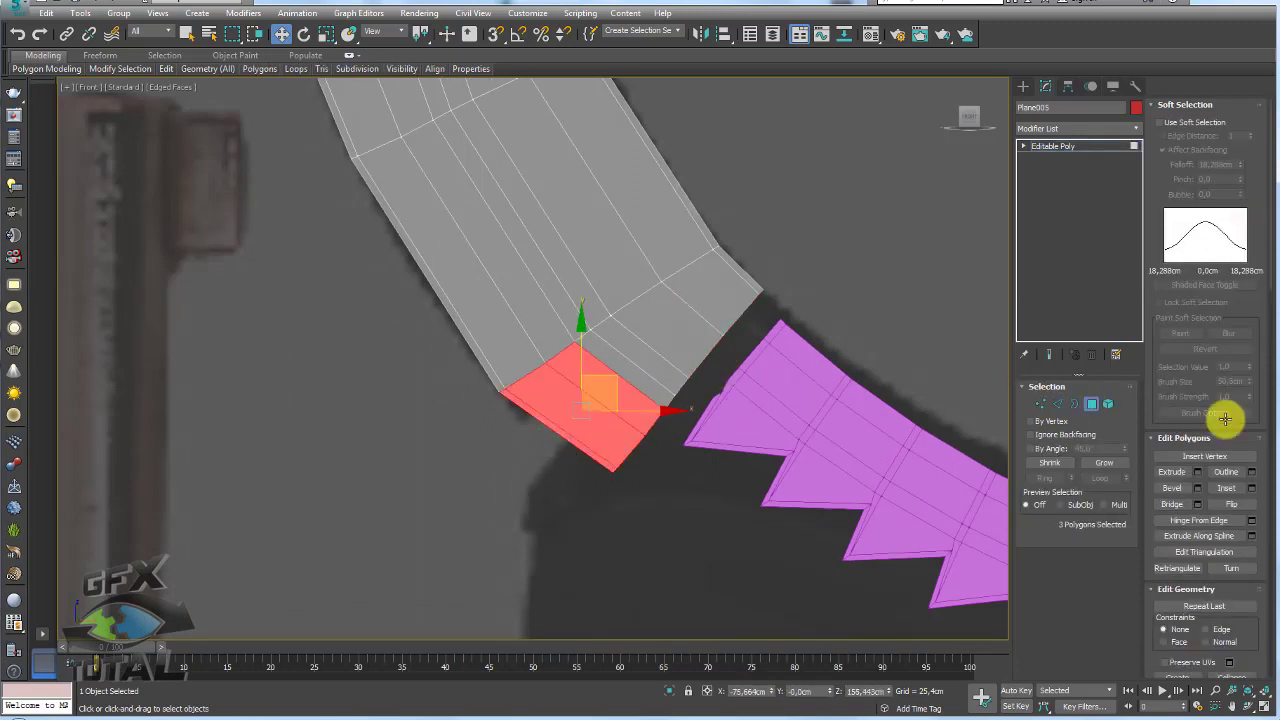
pyautogui.click(1251, 488)
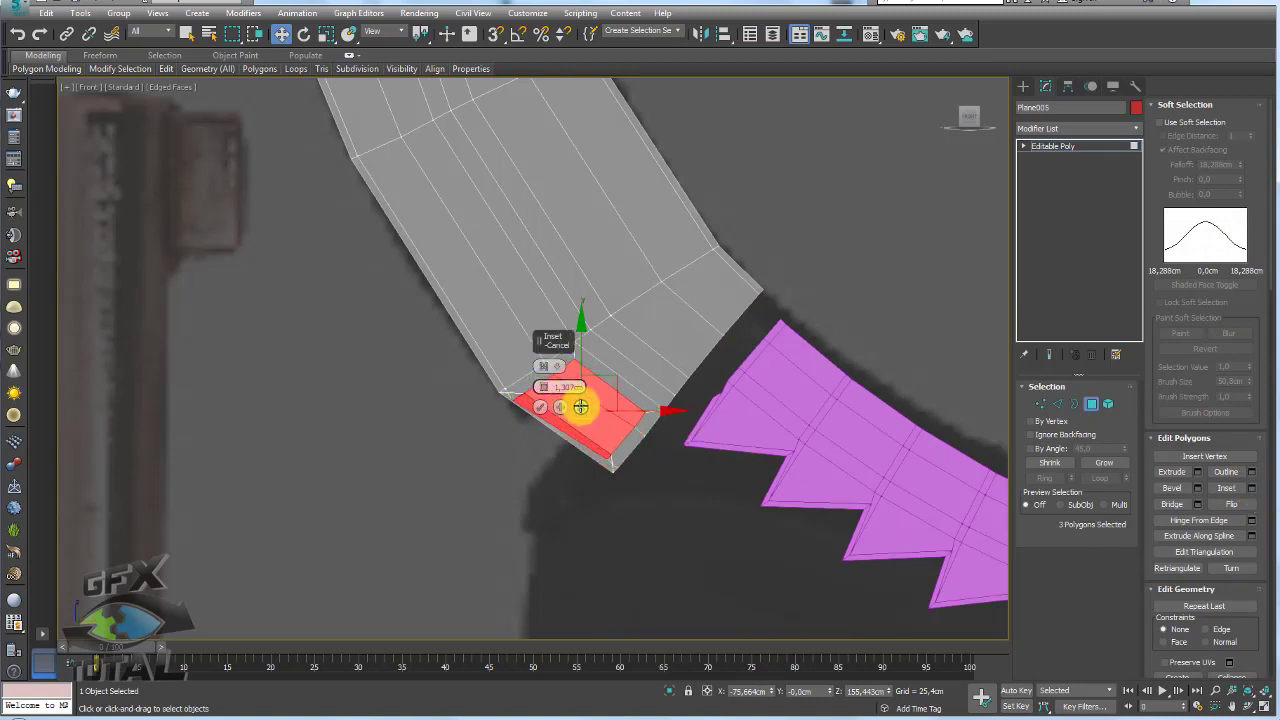
# Apply the 1.307 inset and cut edges outlining a notch at the strip's end.
pyautogui.click(580, 406)
pyautogui.click(1041, 403)
pyautogui.scroll(1, 561, 391)
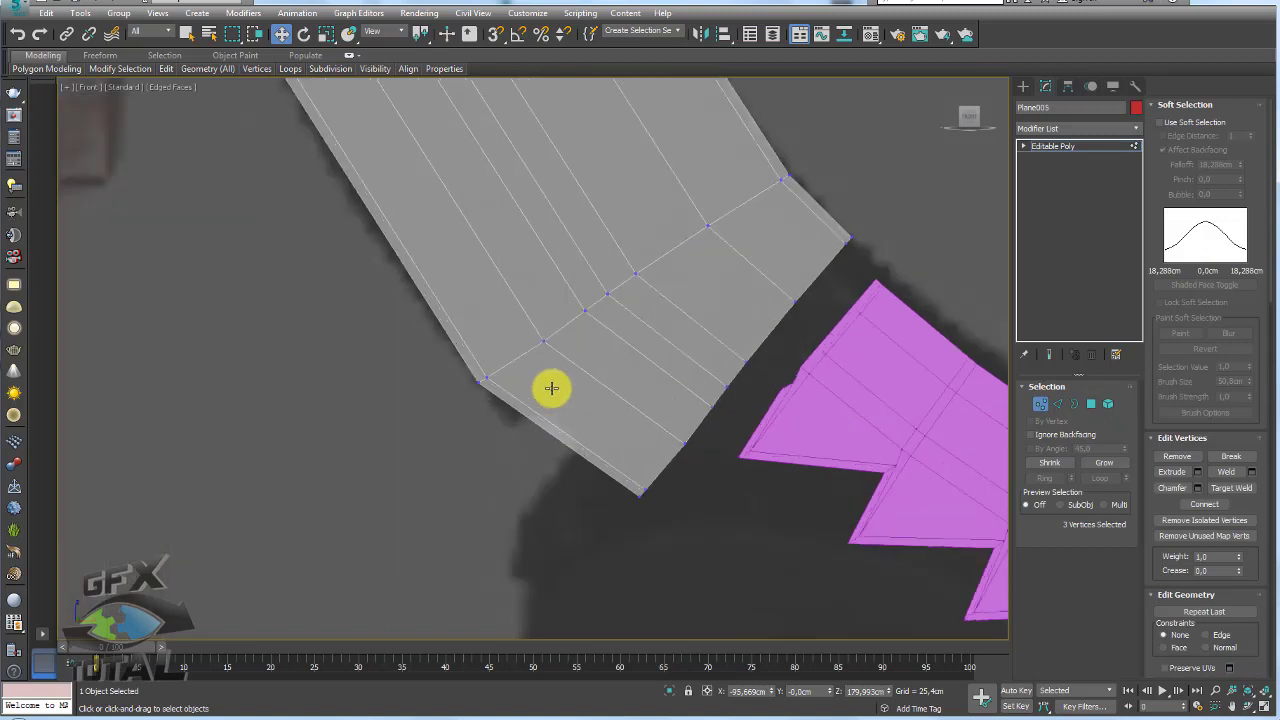
pyautogui.scroll(1, 551, 386)
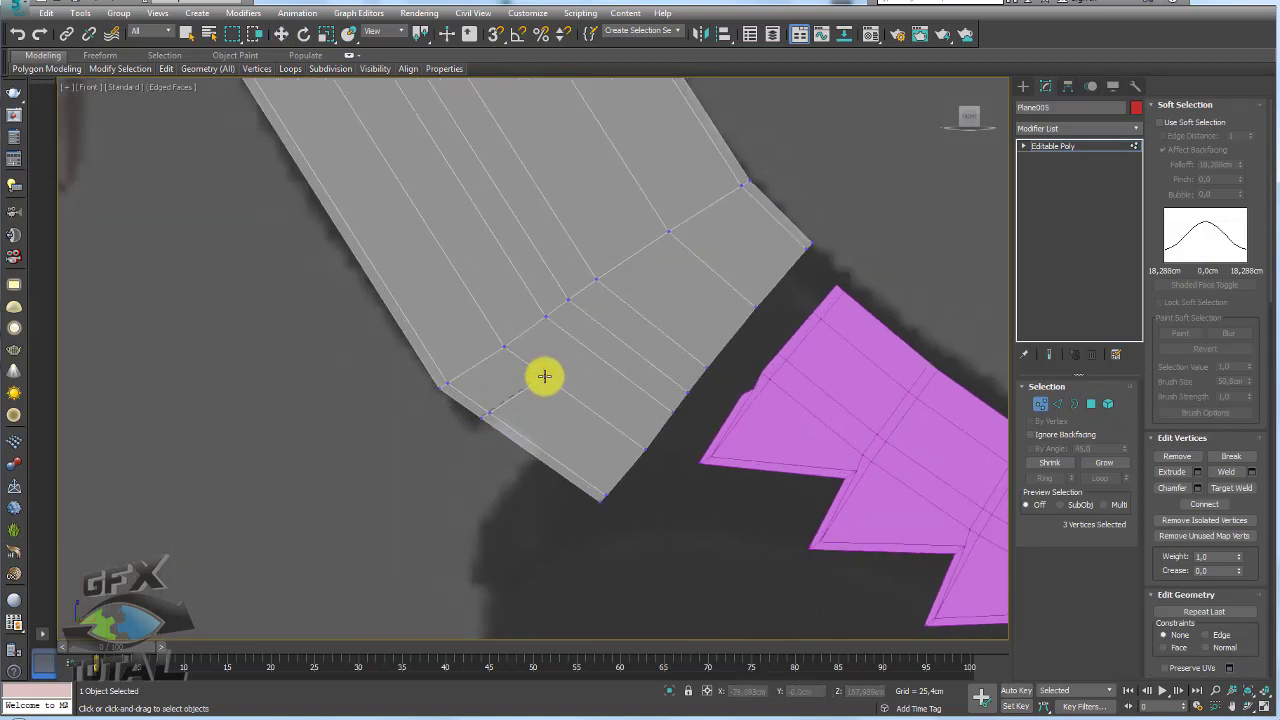
pyautogui.click(601, 415)
pyautogui.click(596, 432)
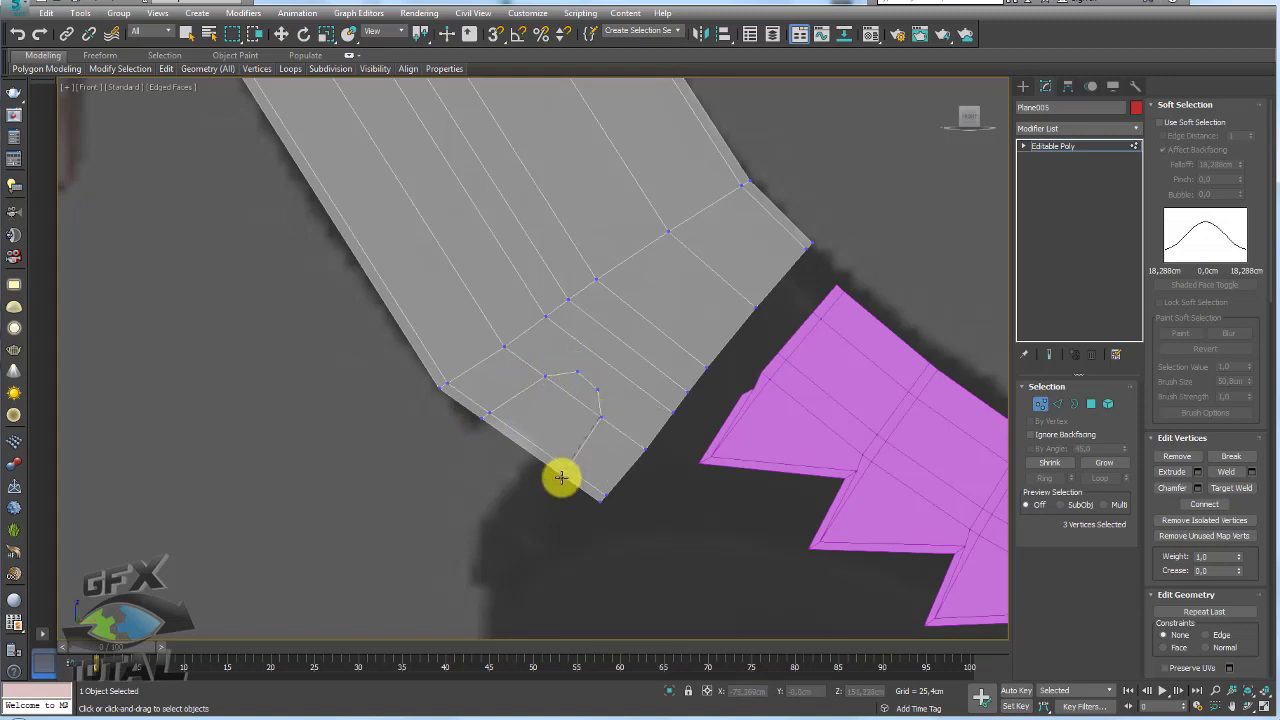
pyautogui.keyDown('ctrl'); pyautogui.click(1091, 403); pyautogui.keyUp('ctrl')
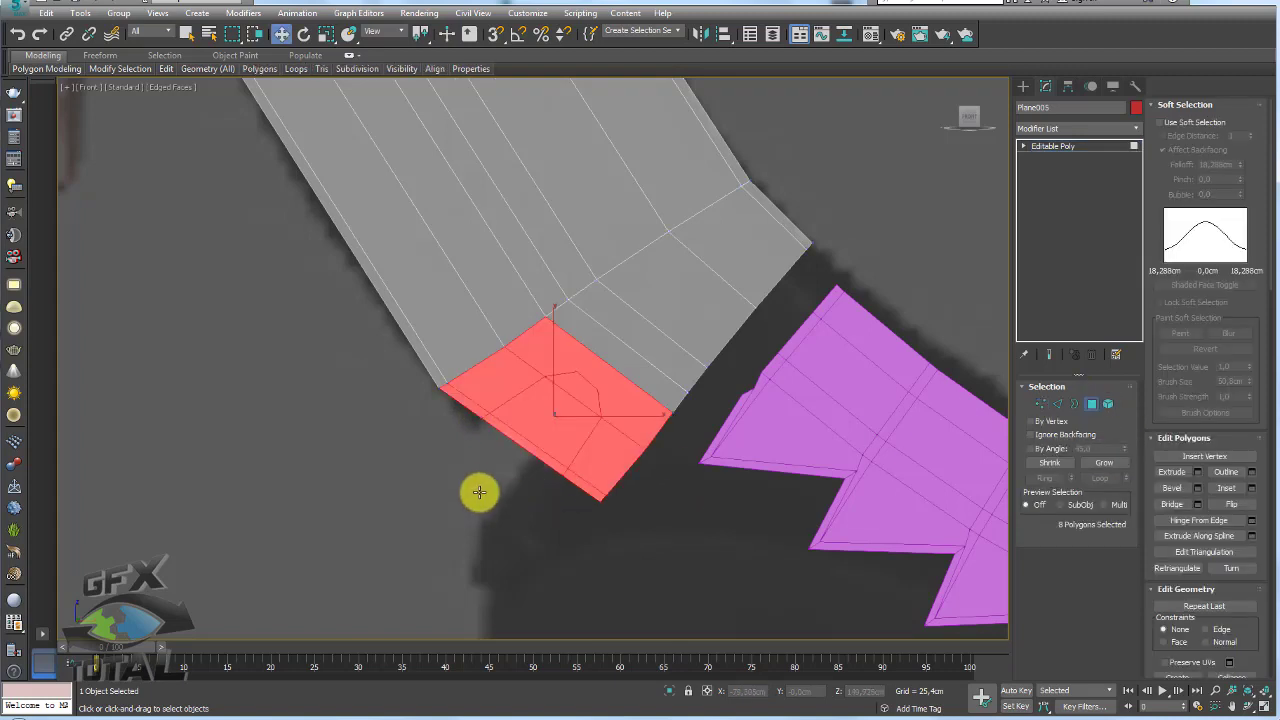
# Delete the polygons inside the notch outline and the leftover thin sliver.
pyautogui.press('w')
pyautogui.moveTo(497, 468); pyautogui.dragTo(567, 403)
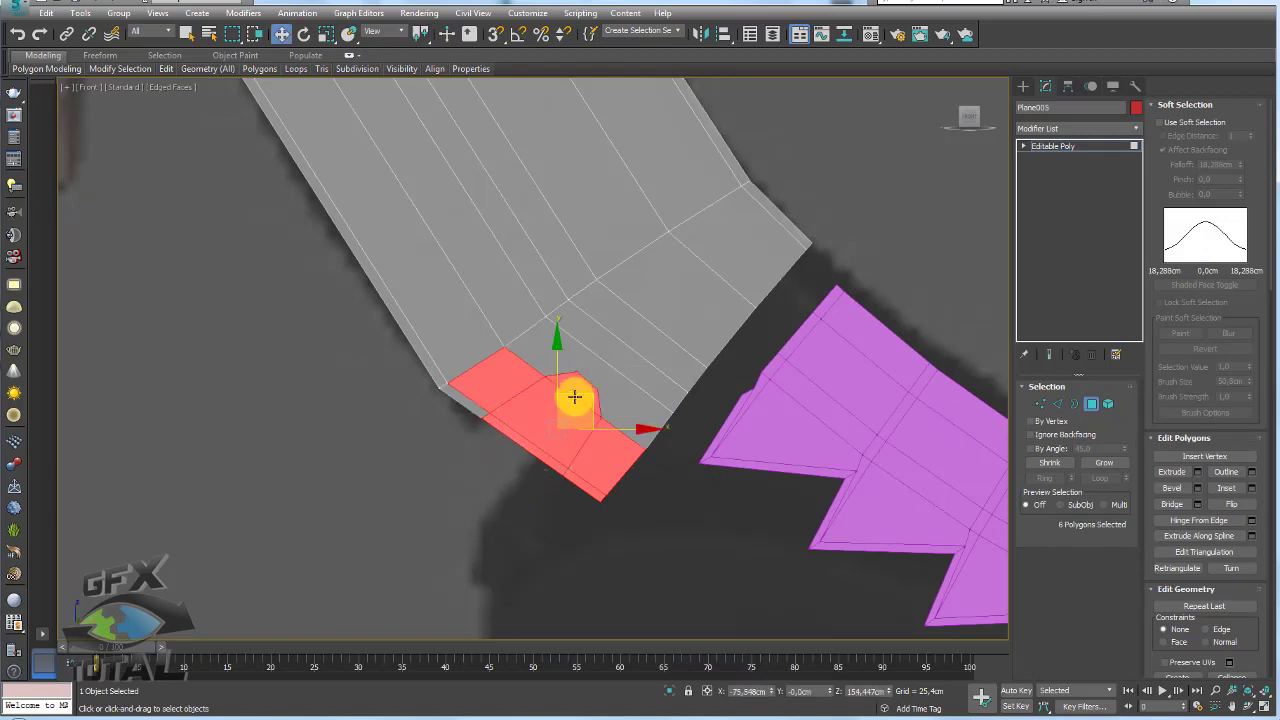
pyautogui.press('Delete')
pyautogui.click(517, 440)
pyautogui.press('Delete')
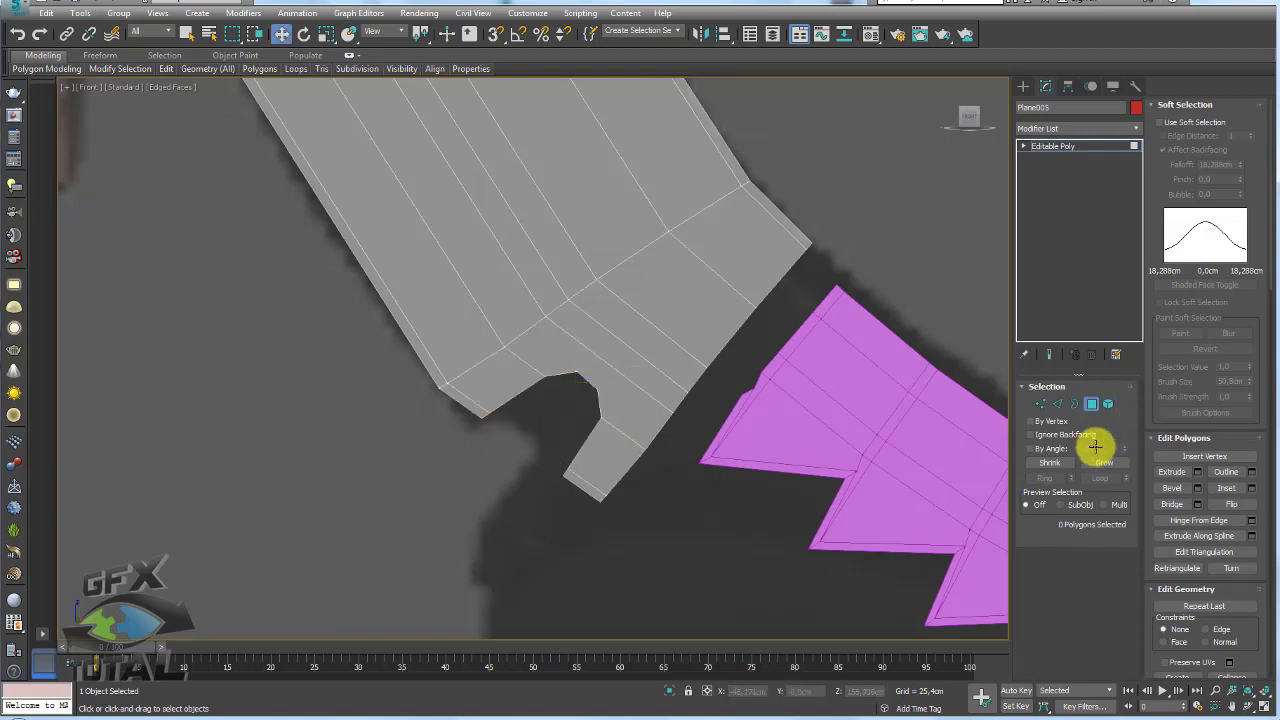
# Connect two vertex pairs across the notched end with new edges.
pyautogui.click(1040, 403)
pyautogui.click(577, 372)
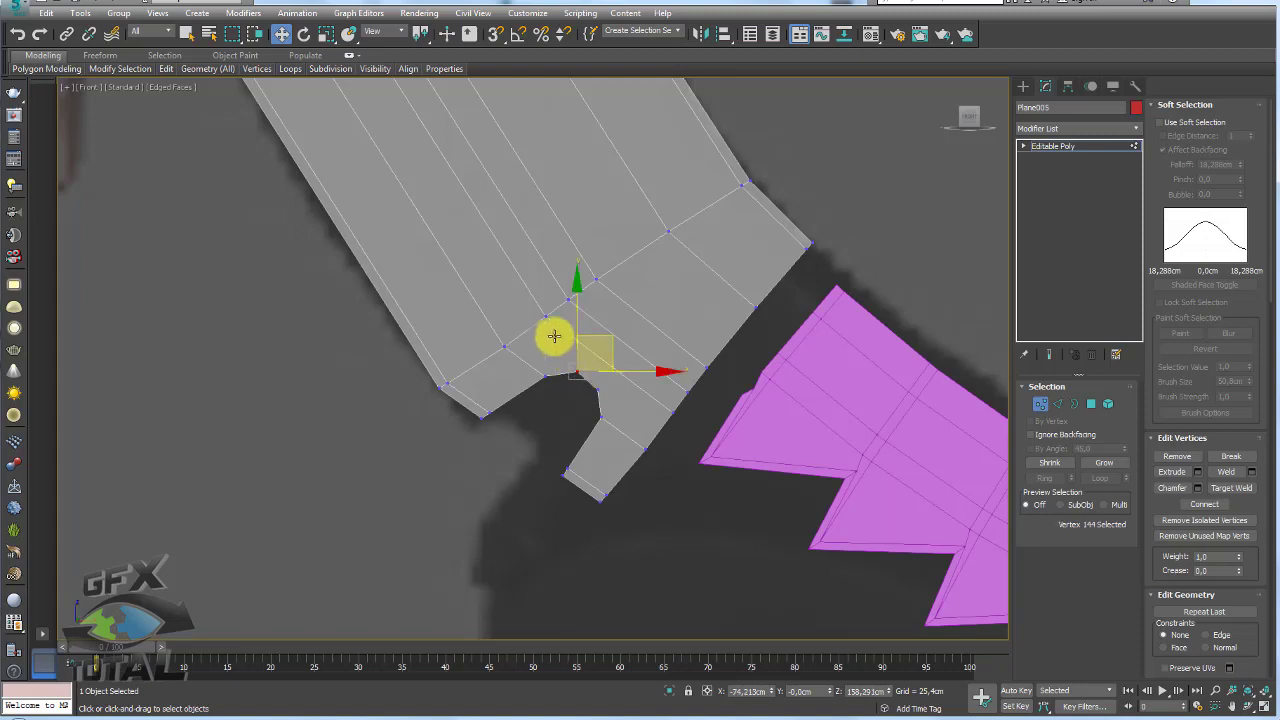
pyautogui.keyDown('ctrl'); pyautogui.click(545, 316); pyautogui.keyUp('ctrl')
pyautogui.click(1207, 504)
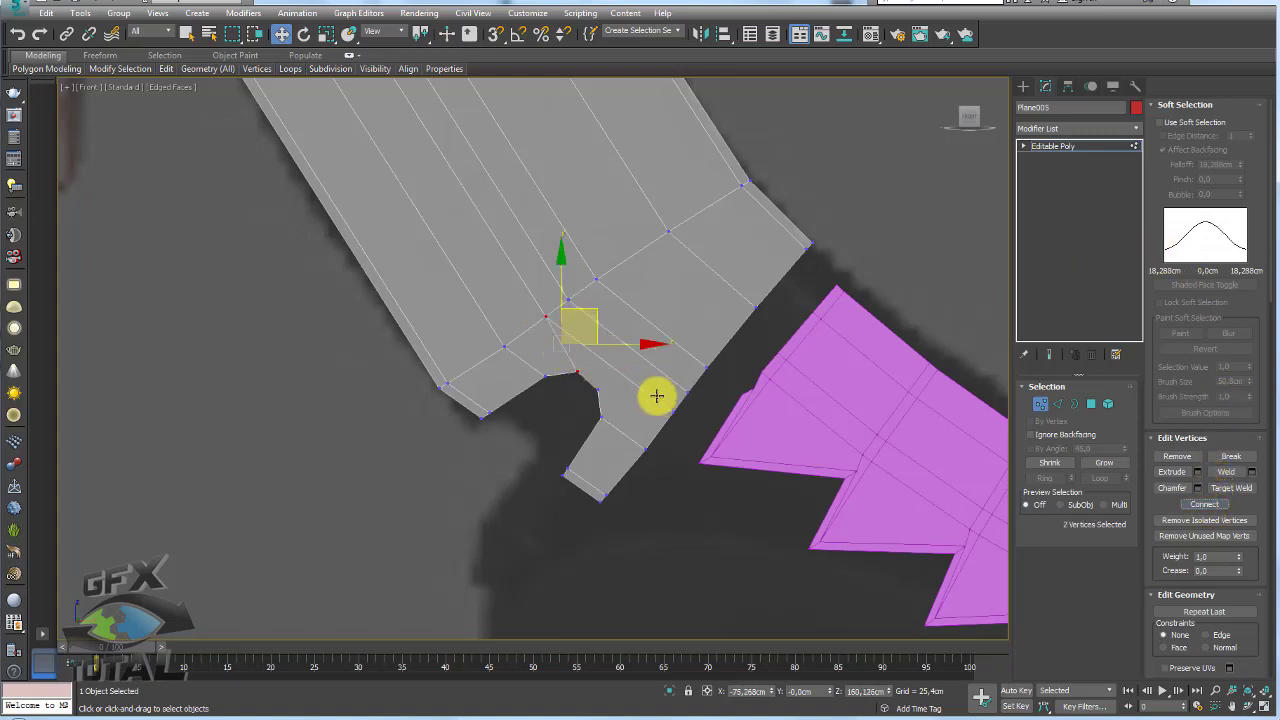
pyautogui.click(598, 389)
pyautogui.keyDown('ctrl'); pyautogui.click(673, 410); pyautogui.keyUp('ctrl')
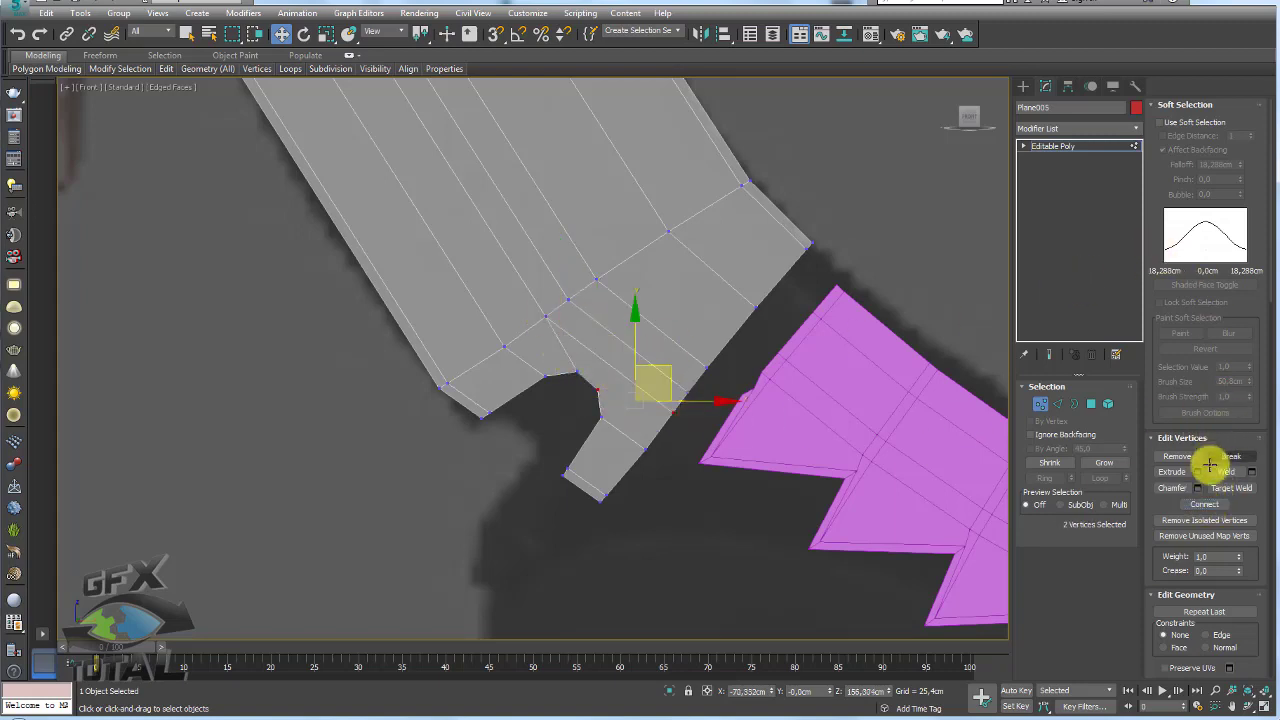
pyautogui.click(1207, 505)
# Cut new edges from the lower-left corner vertex around the notch.
pyautogui.keyDown('alt'); pyautogui.moveTo(543, 340); pyautogui.dragTo(474, 326, button='middle'); pyautogui.keyUp('alt')
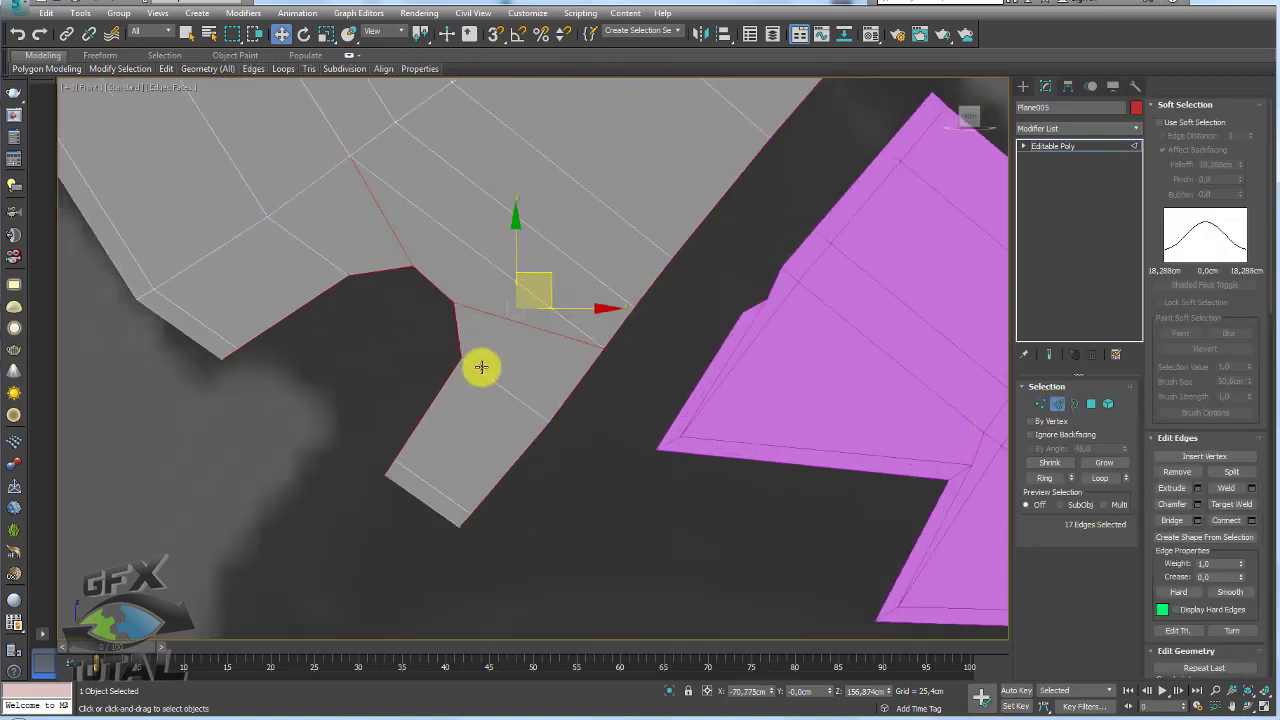
pyautogui.moveTo(480, 366); pyautogui.dragTo(557, 351, button='middle')
pyautogui.press('x')
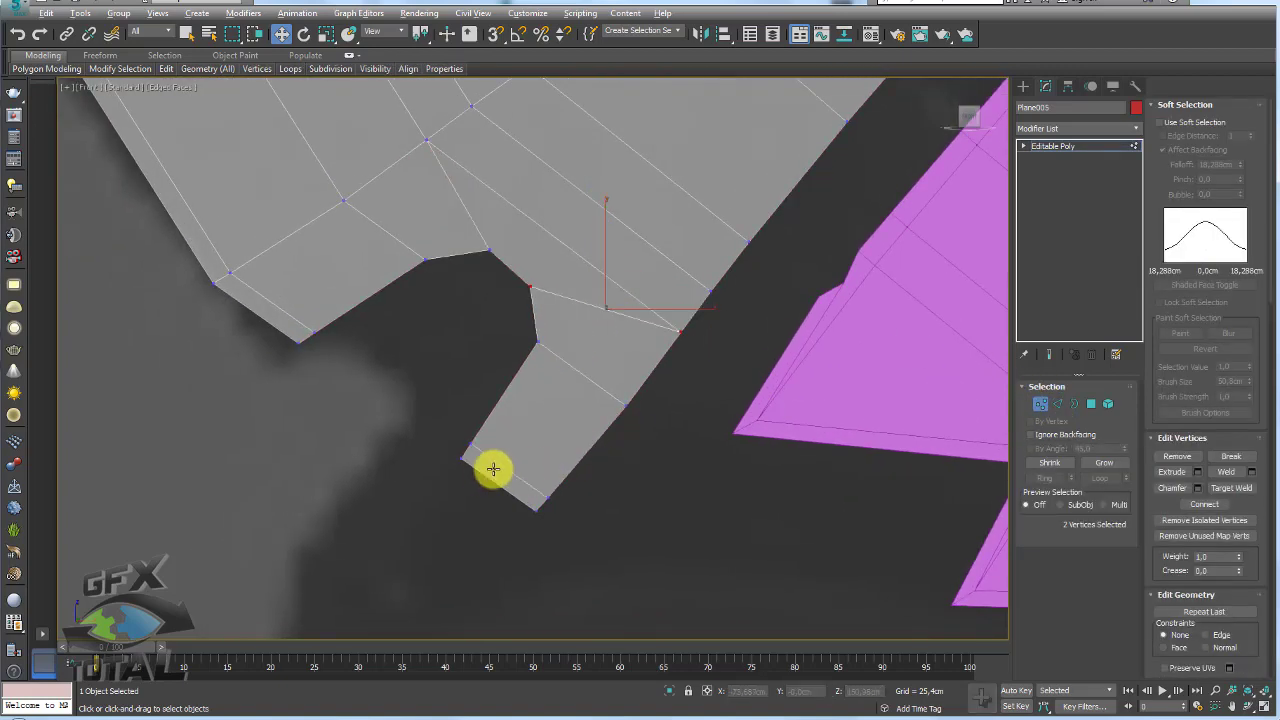
pyautogui.click(471, 446)
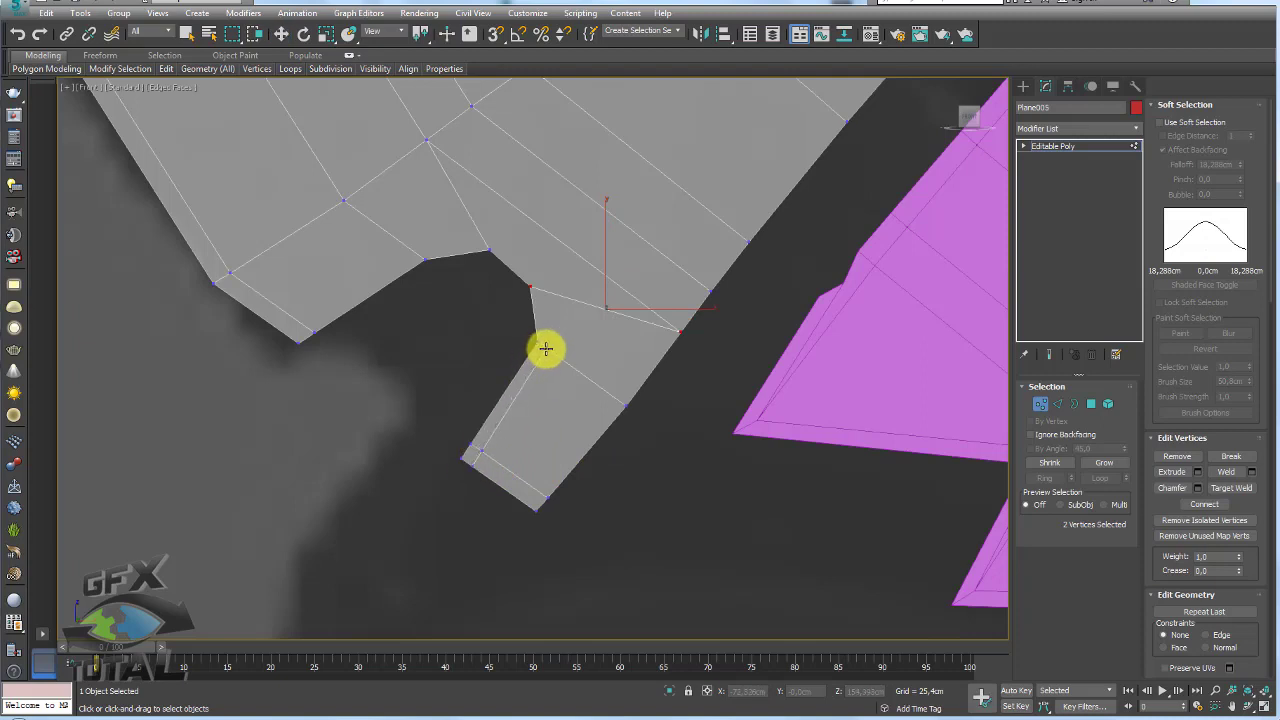
pyautogui.click(543, 290)
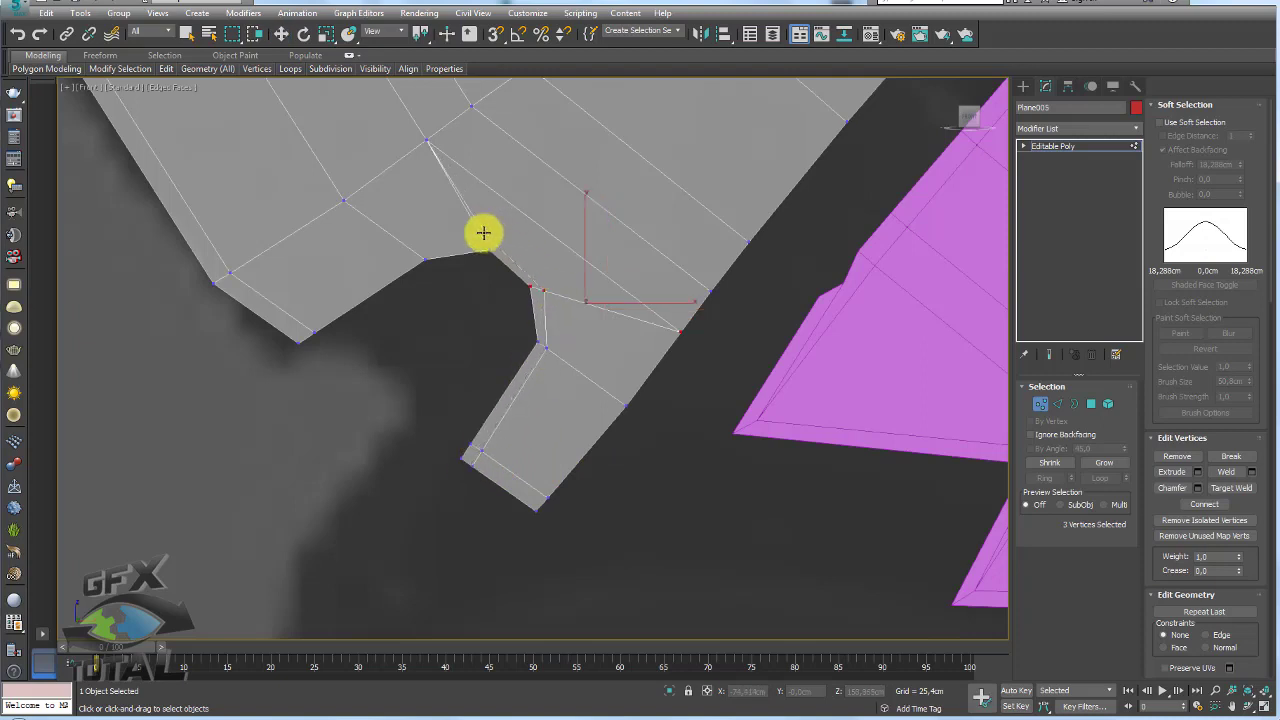
pyautogui.click(482, 235)
pyautogui.click(417, 253)
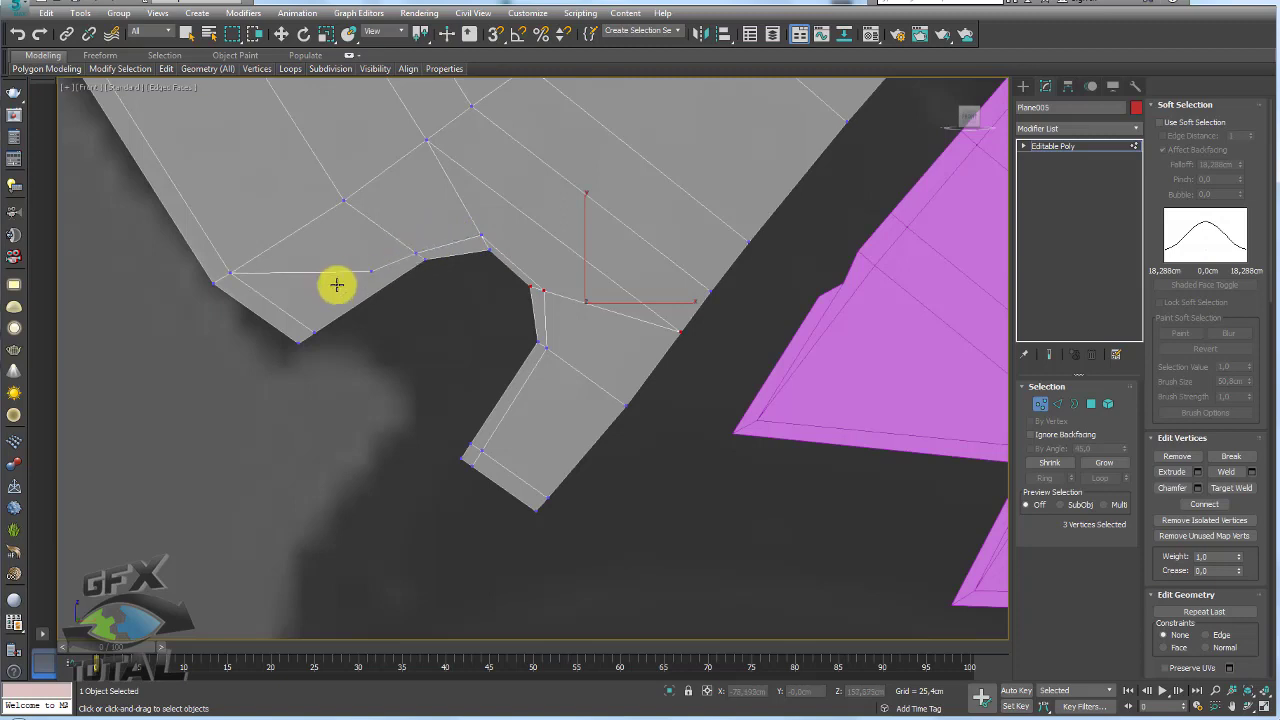
pyautogui.moveTo(287, 337)
pyautogui.keyDown('alt'); pyautogui.mouseDown(button='middle')
pyautogui.moveTo(314, 343)
pyautogui.moveTo(409, 309)
pyautogui.mouseUp(button='middle'); pyautogui.keyUp('alt')
# Nudge the notch's inner corner vertex slightly right and select its neighbouring corner vertex.
pyautogui.press('w')
pyautogui.click(416, 241)
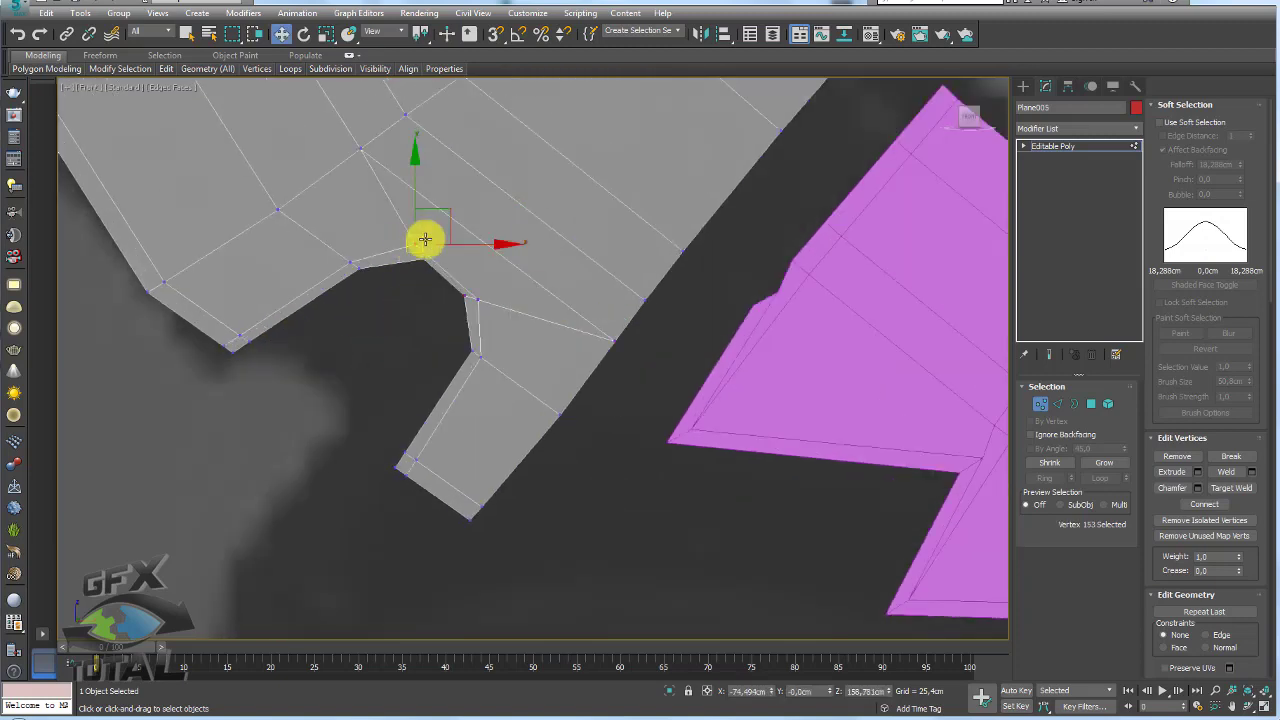
pyautogui.moveTo(444, 208); pyautogui.dragTo(461, 209)
pyautogui.click(478, 297)
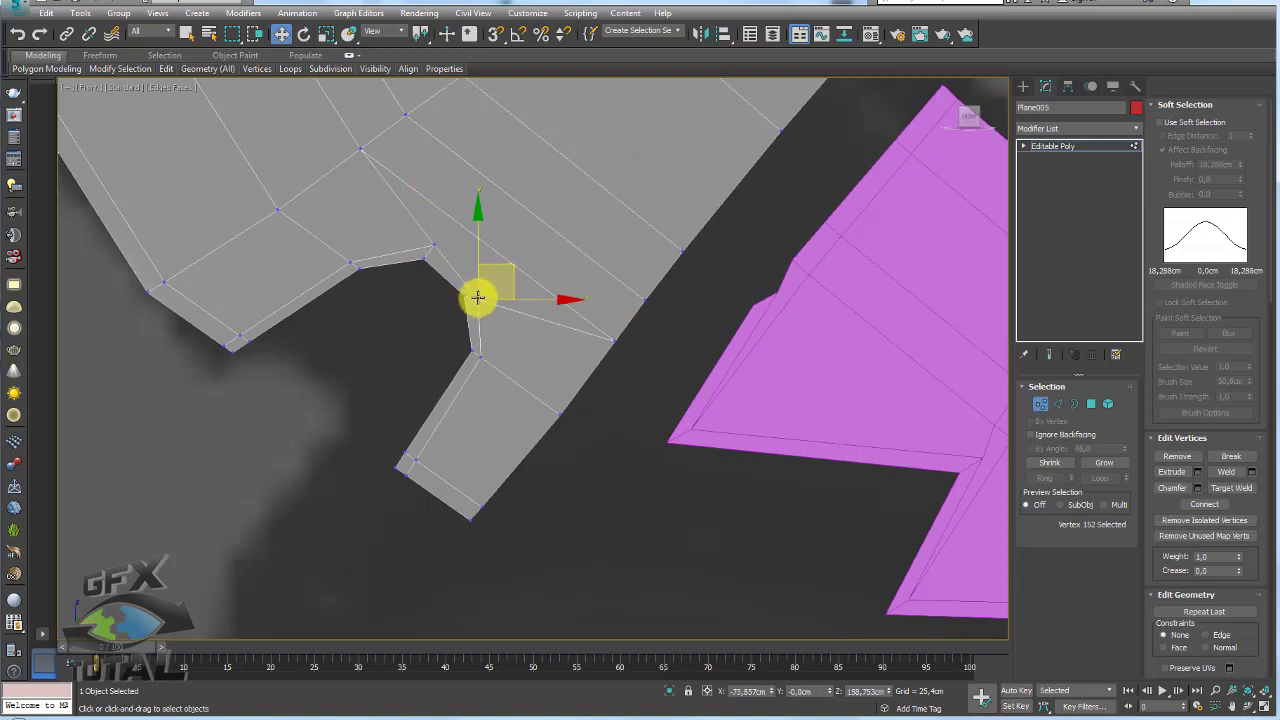
pyautogui.hotkey('shift', 'z')
pyautogui.hotkey('shift', 'z')
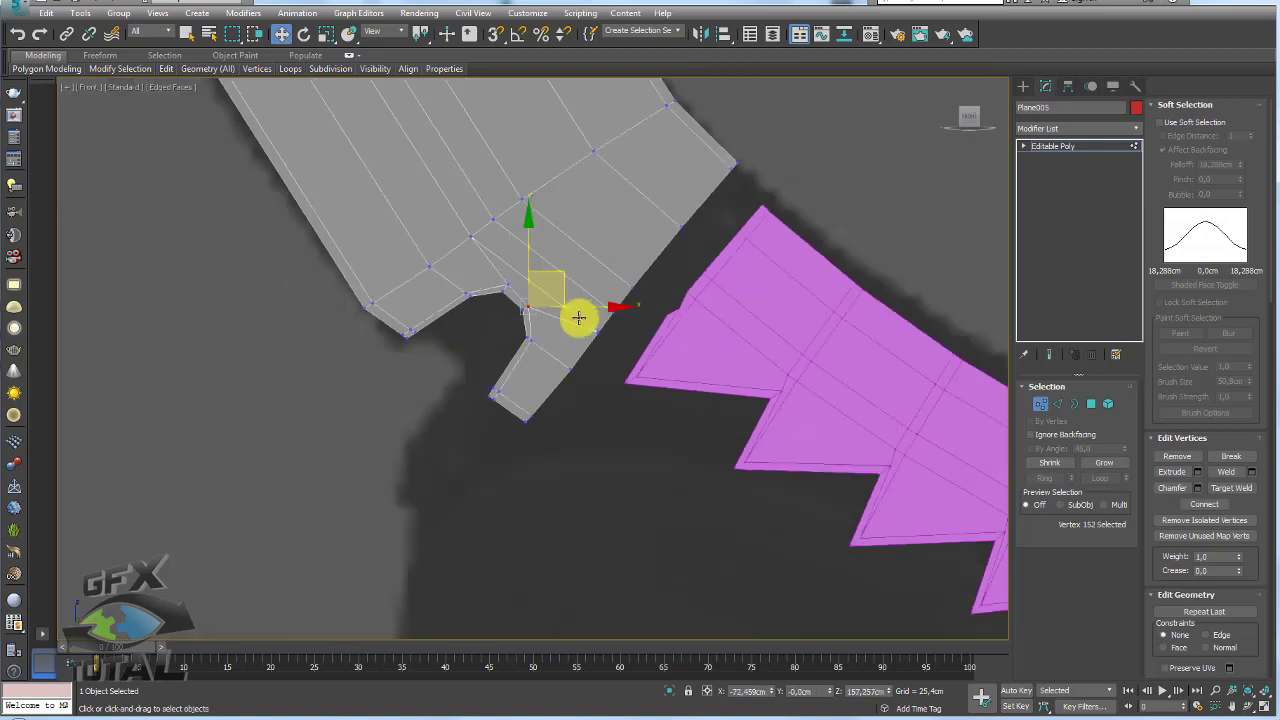
pyautogui.hotkey('shift', 'z')
pyautogui.hotkey('shift', 'z')
pyautogui.scroll(-4, 543, 280)
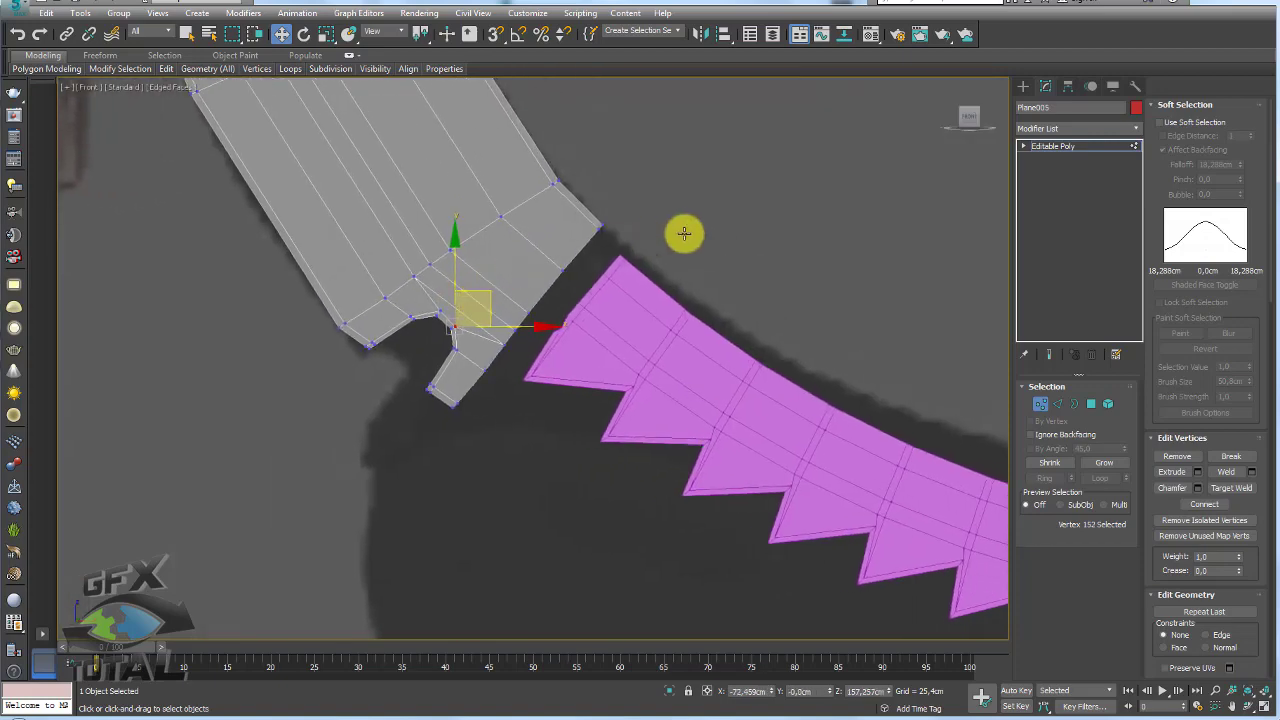
pyautogui.scroll(-2, 686, 231)
pyautogui.scroll(2, 580, 326)
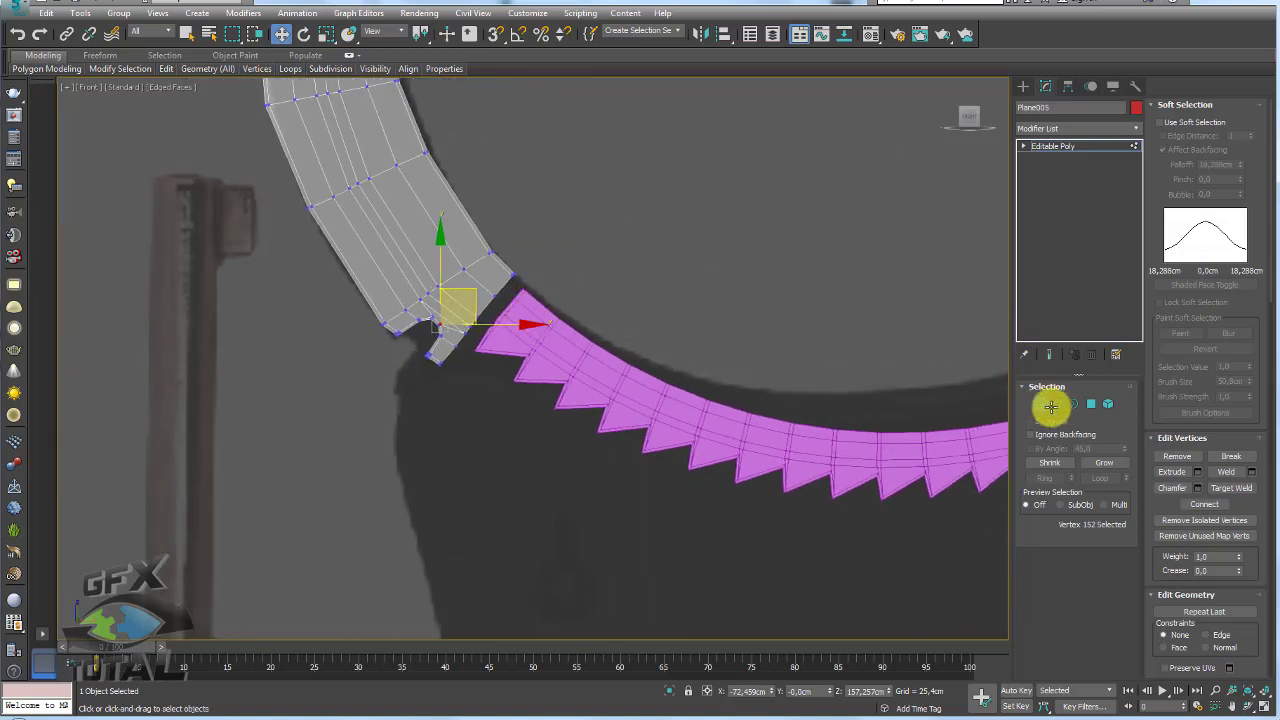
# Select Plane005's lower border edges, exit Edge mode and pick the pink blade Plane006.
pyautogui.click(1058, 402)
pyautogui.scroll(2, 460, 328)
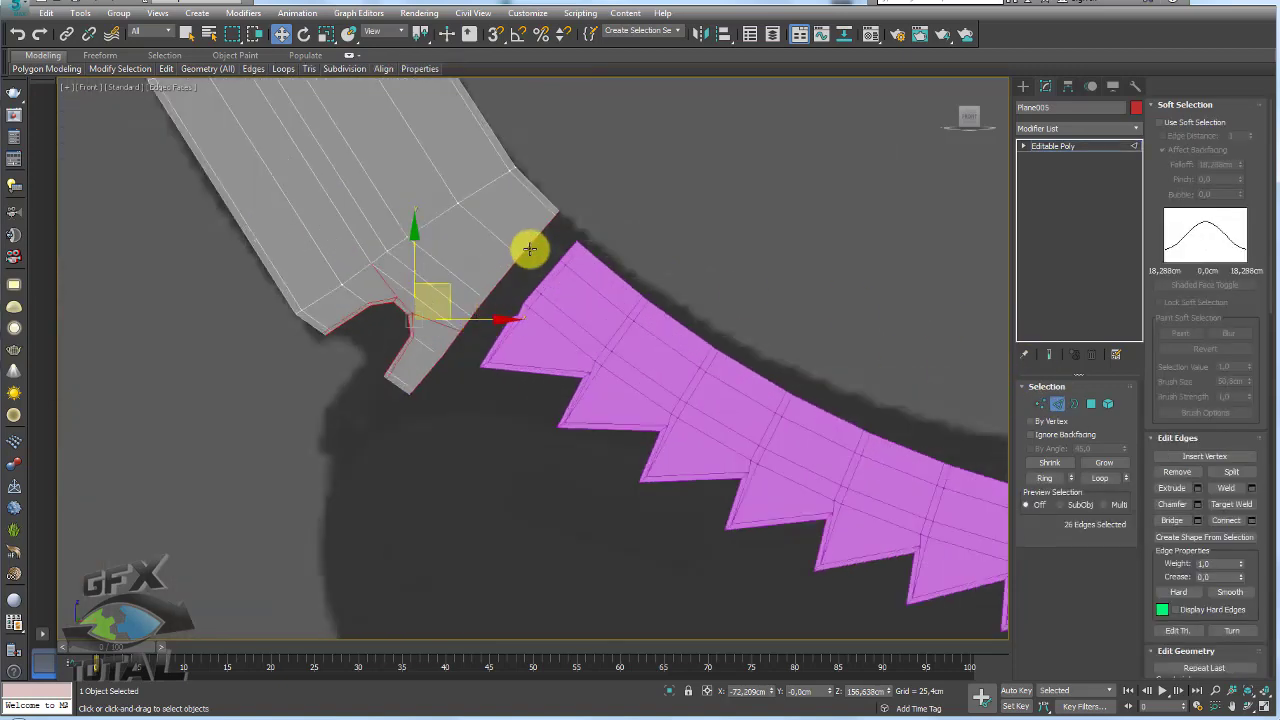
pyautogui.doubleClick(531, 242)
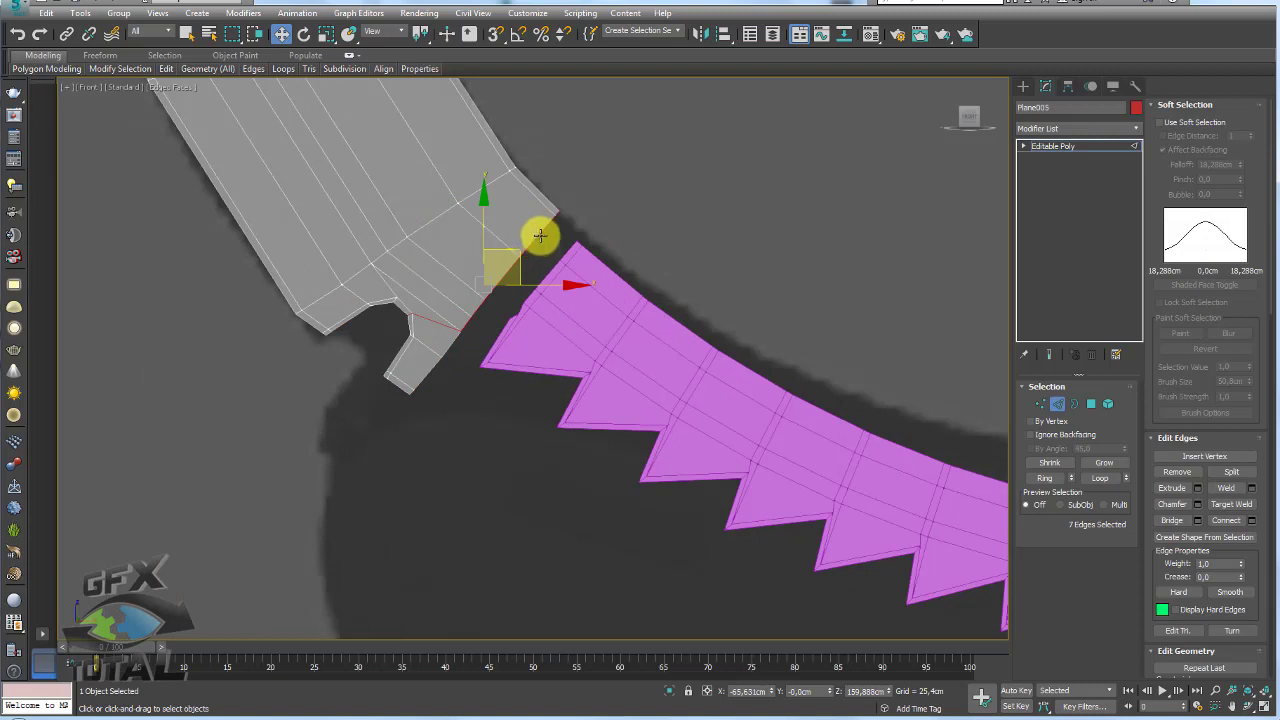
pyautogui.keyDown('ctrl'); pyautogui.doubleClick(450, 350); pyautogui.keyUp('ctrl')
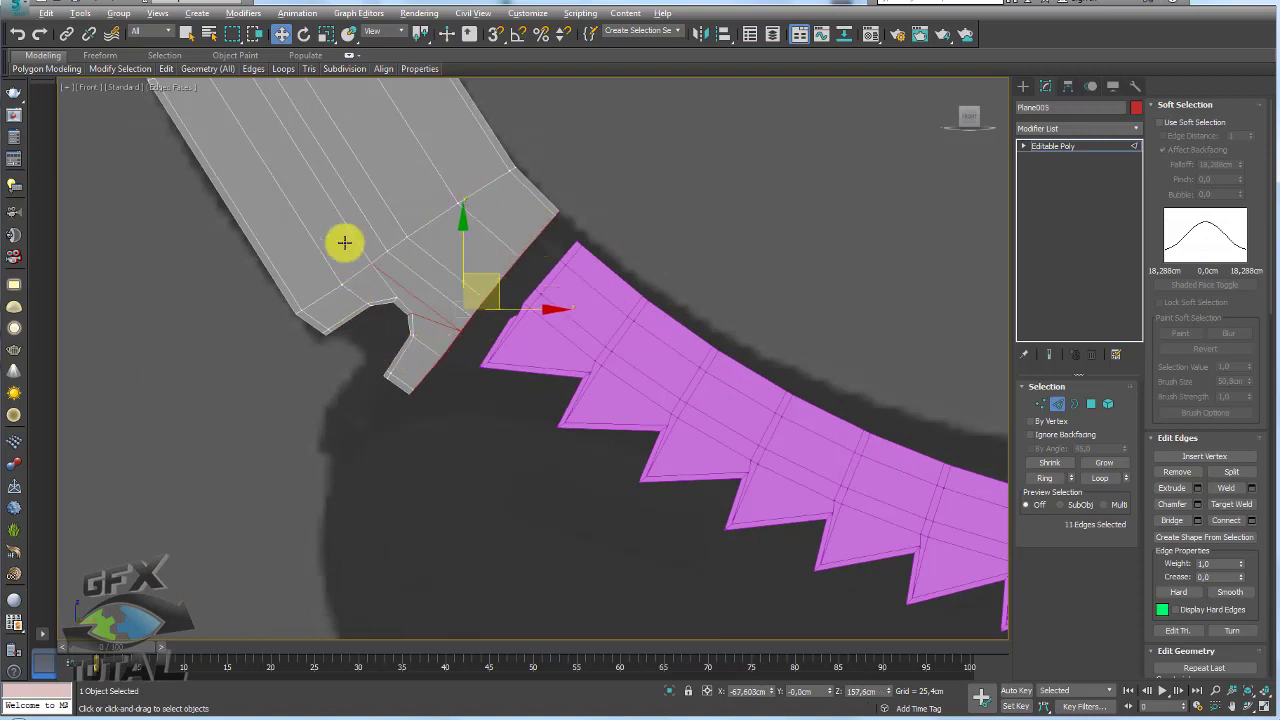
pyautogui.keyDown('alt'); pyautogui.moveTo(343, 240); pyautogui.dragTo(436, 322); pyautogui.keyUp('alt')
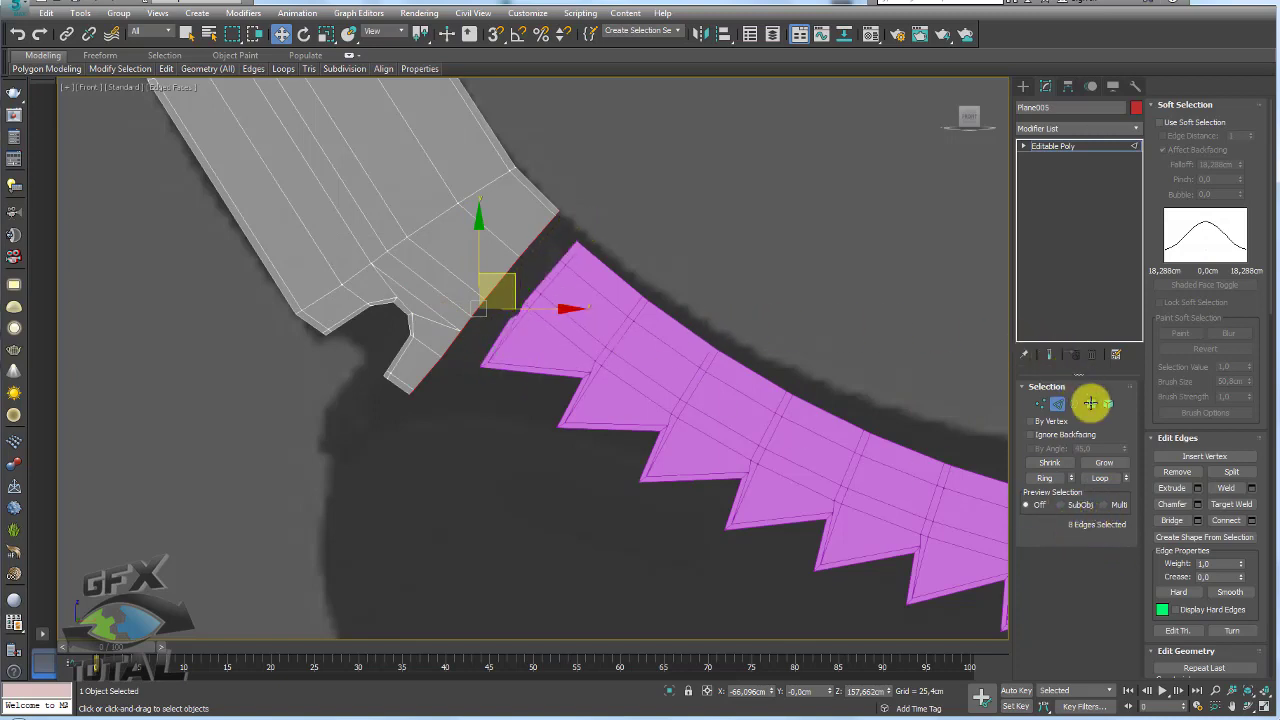
pyautogui.click(1057, 148)
pyautogui.click(634, 322)
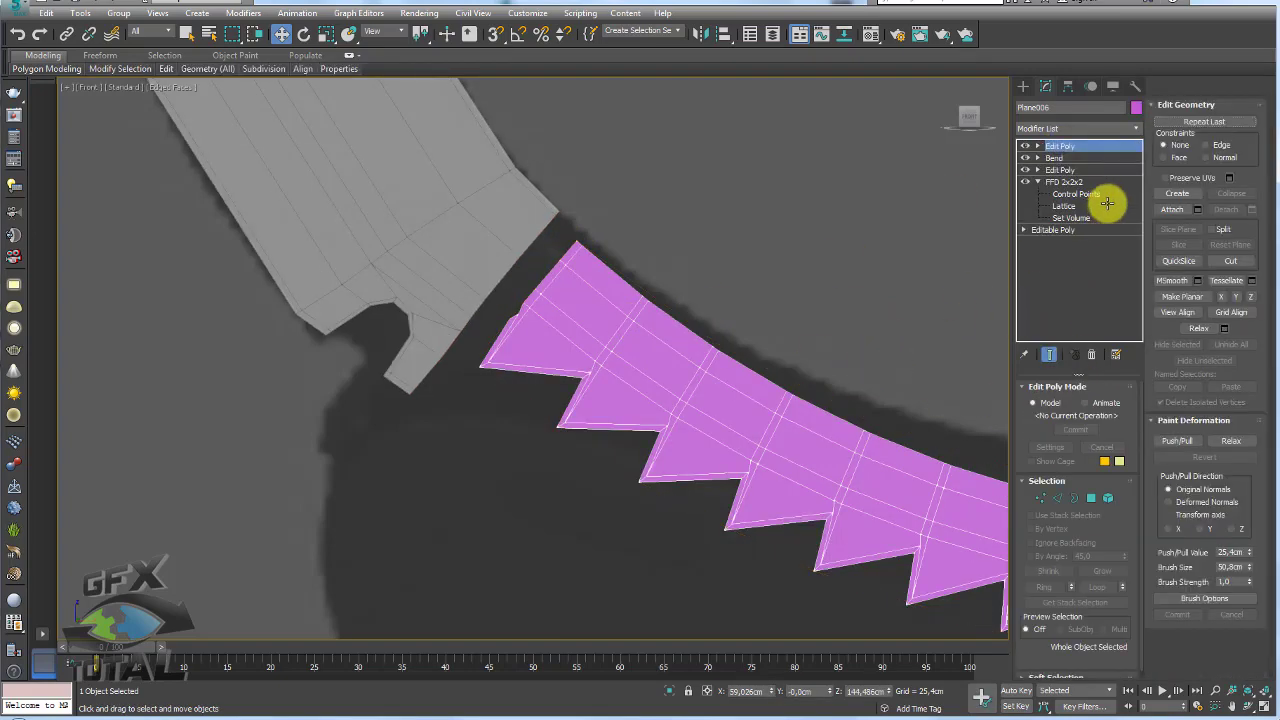
pyautogui.click(1091, 497)
pyautogui.scroll(4, 567, 255)
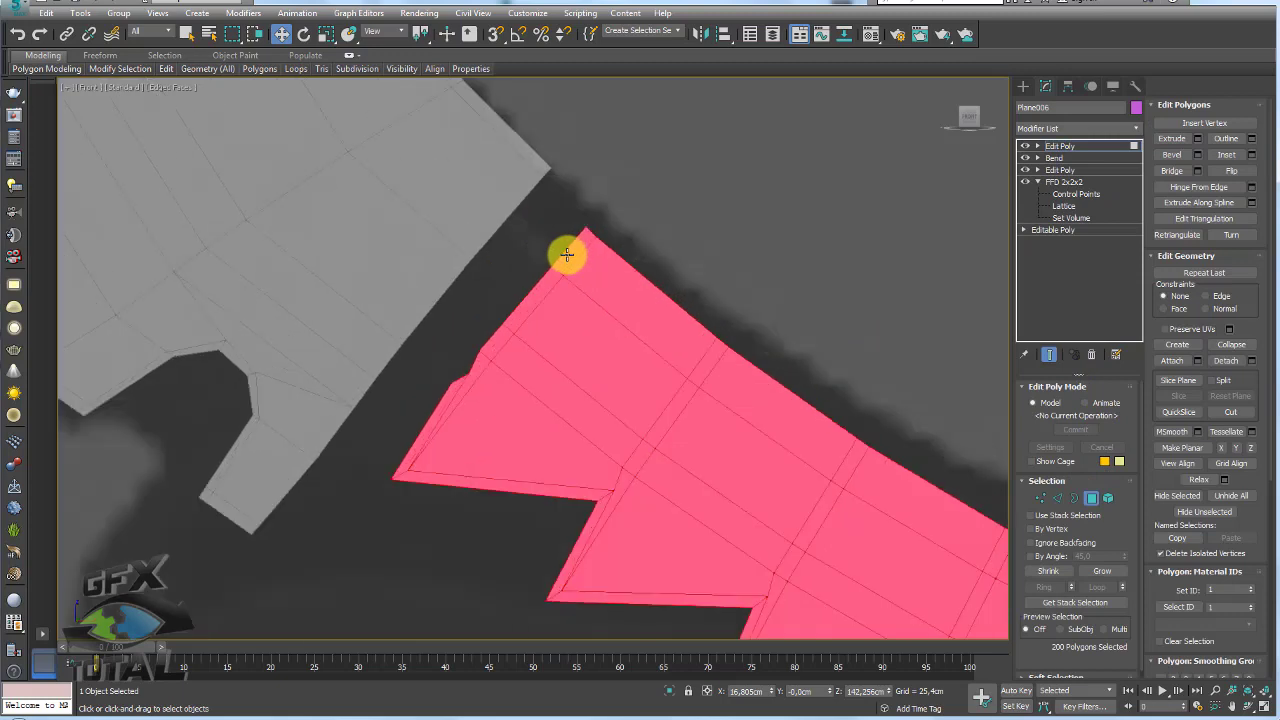
pyautogui.click(534, 286)
pyautogui.keyDown('ctrl'); pyautogui.click(497, 334); pyautogui.keyUp('ctrl')
pyautogui.keyDown('ctrl'); pyautogui.click(480, 360); pyautogui.keyUp('ctrl')
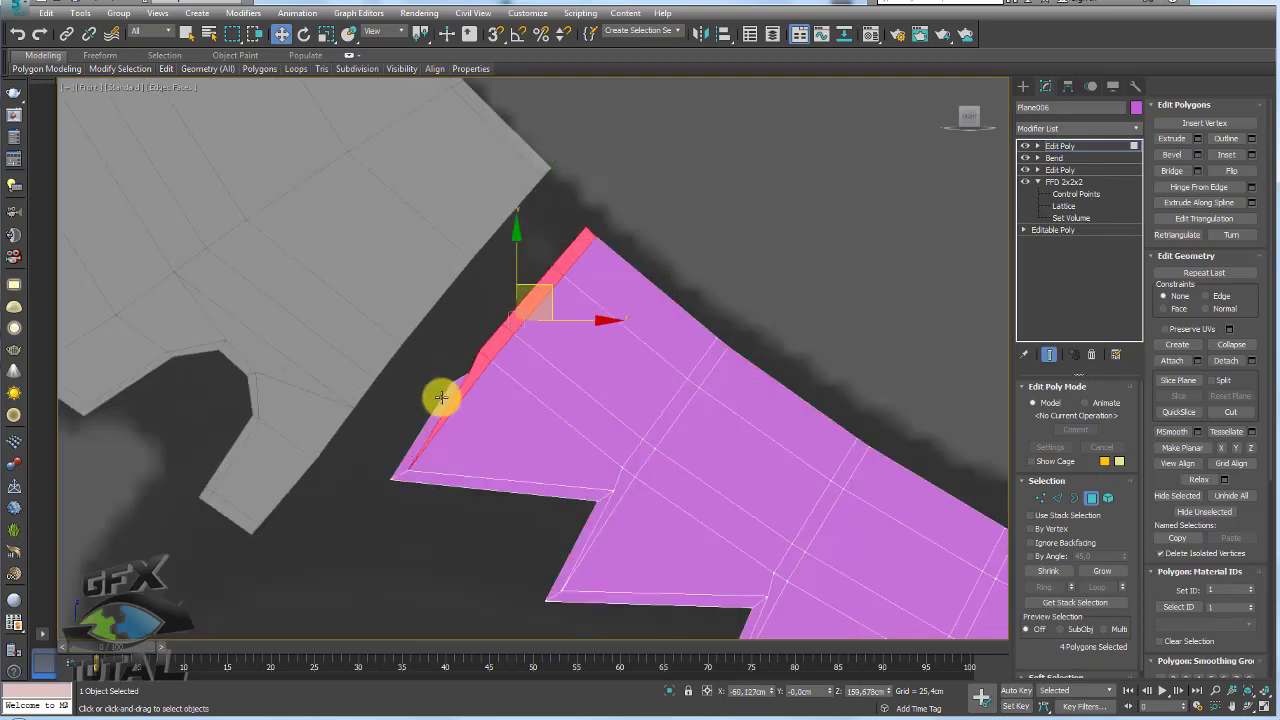
pyautogui.click(1057, 497)
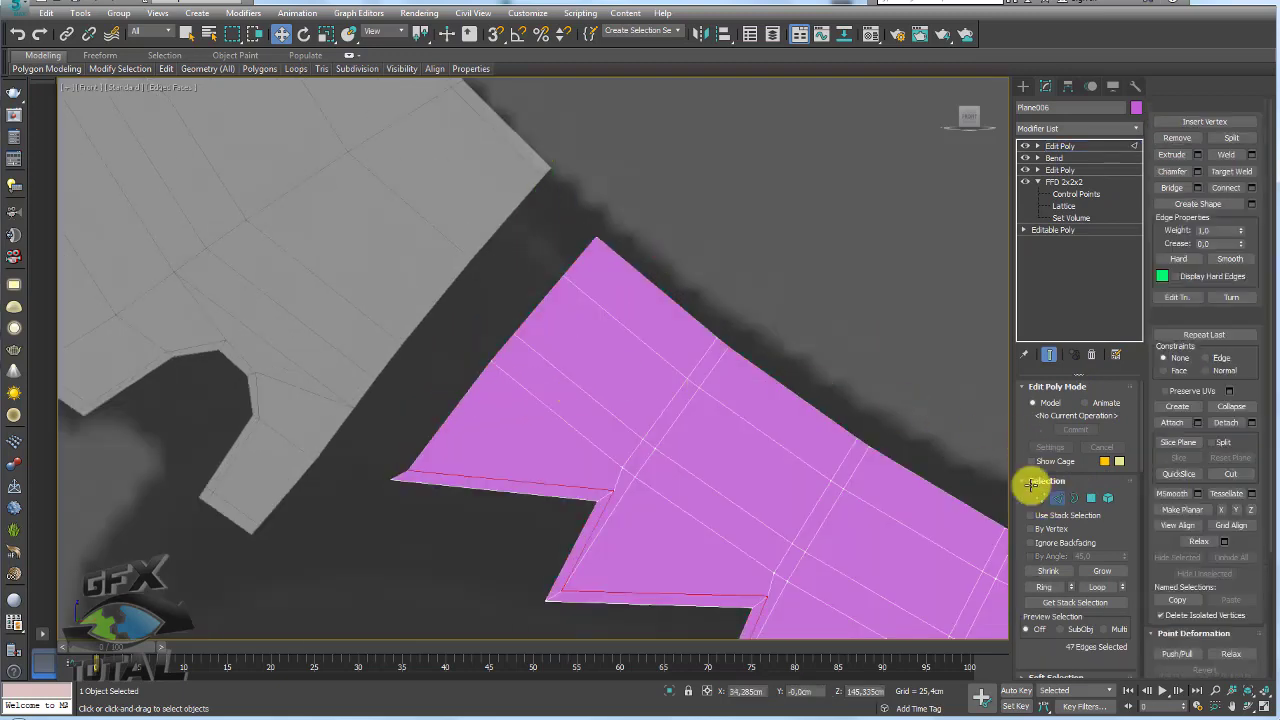
pyautogui.click(572, 265)
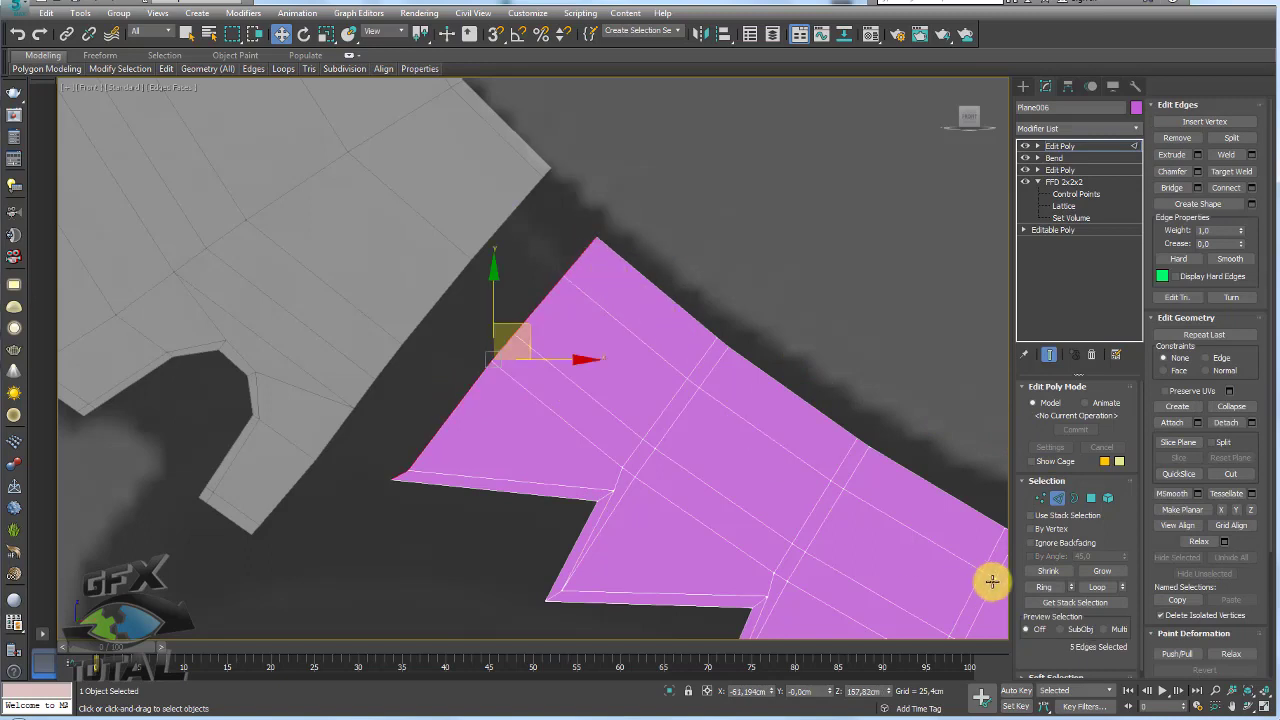
pyautogui.scroll(-1, 1043, 651)
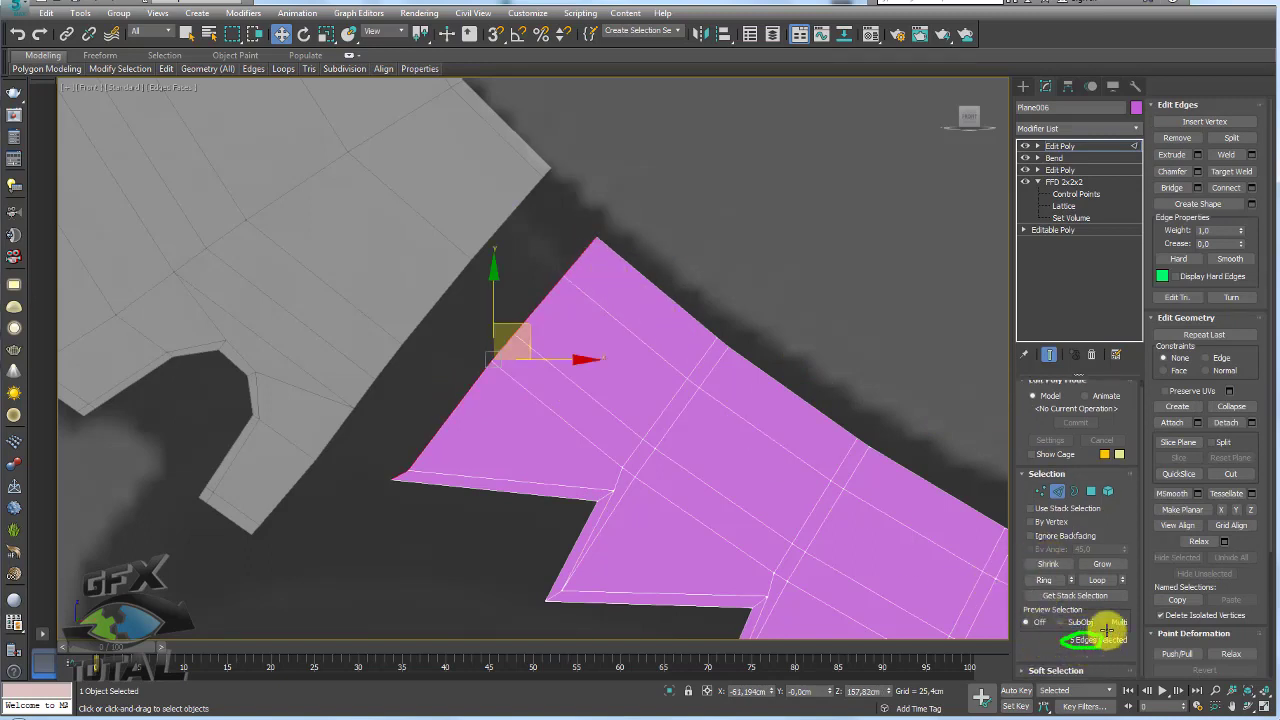
pyautogui.scroll(-3, 903, 551)
pyautogui.scroll(-1, 791, 331)
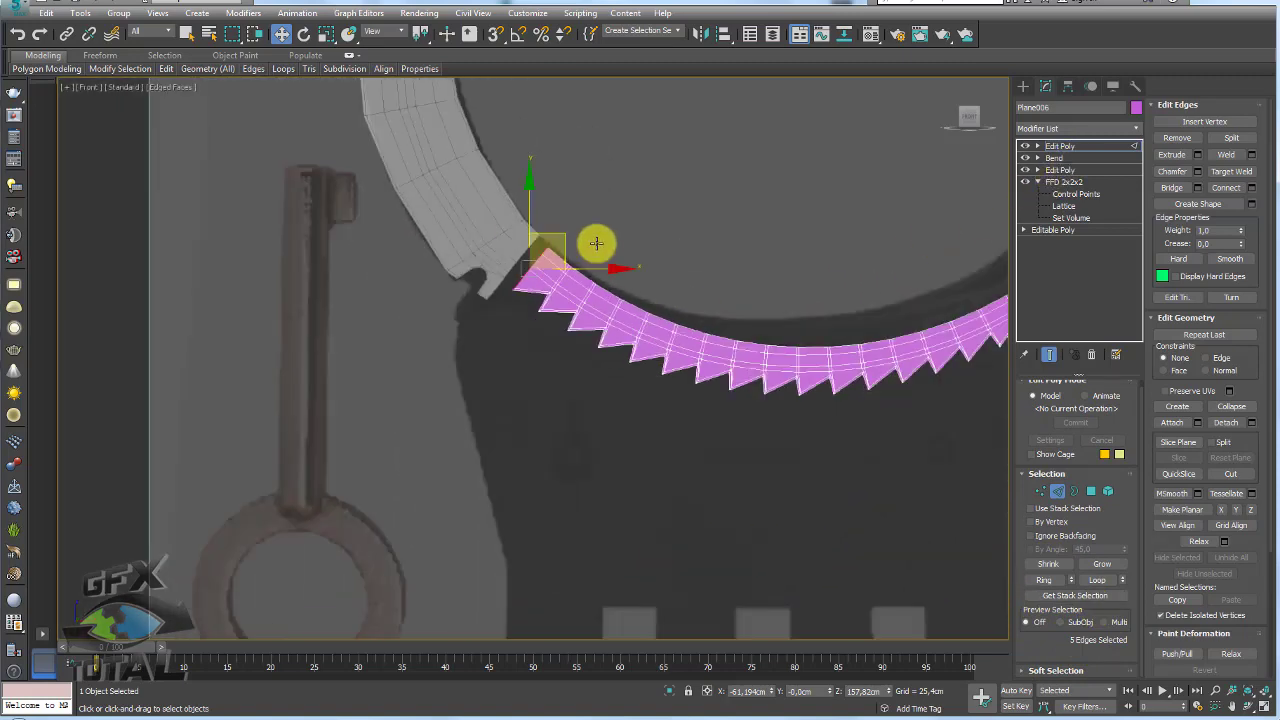
pyautogui.scroll(3, 552, 282)
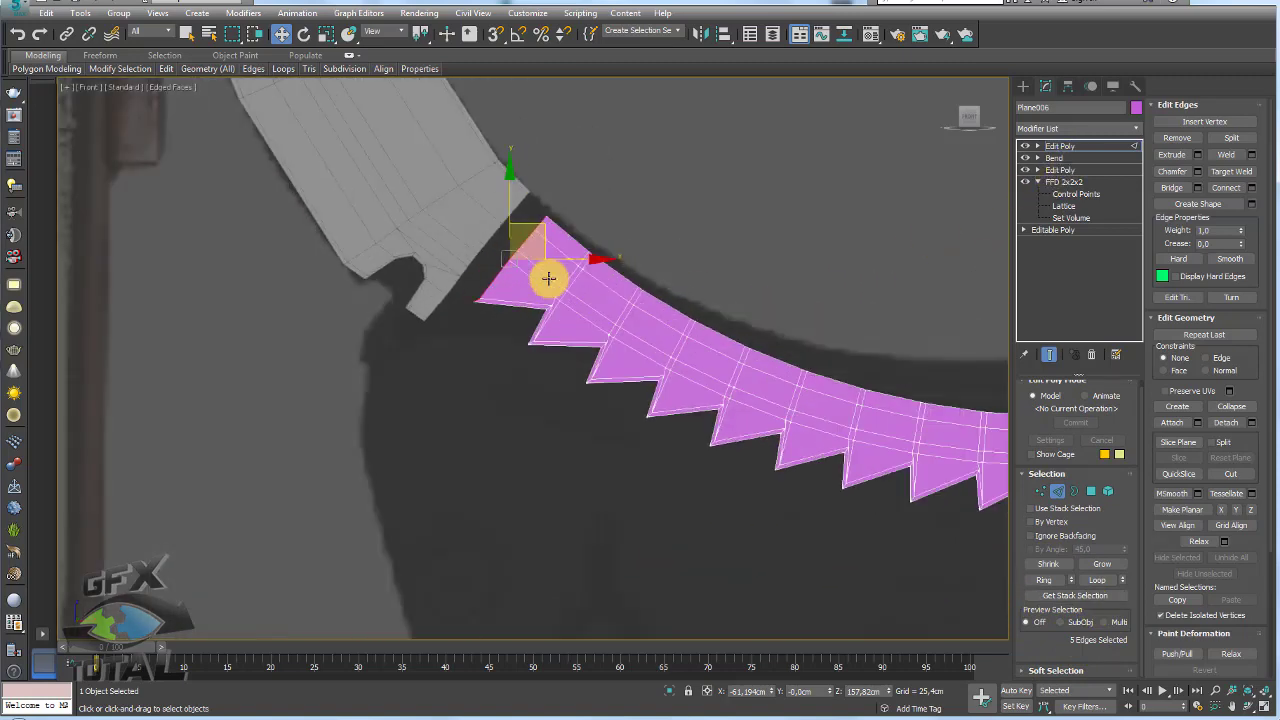
pyautogui.press('p')
pyautogui.scroll(2, 666, 346)
# Move and rotate the two blade-tip vertices to reshape where the blade meets the handle.
pyautogui.scroll(3, 640, 406)
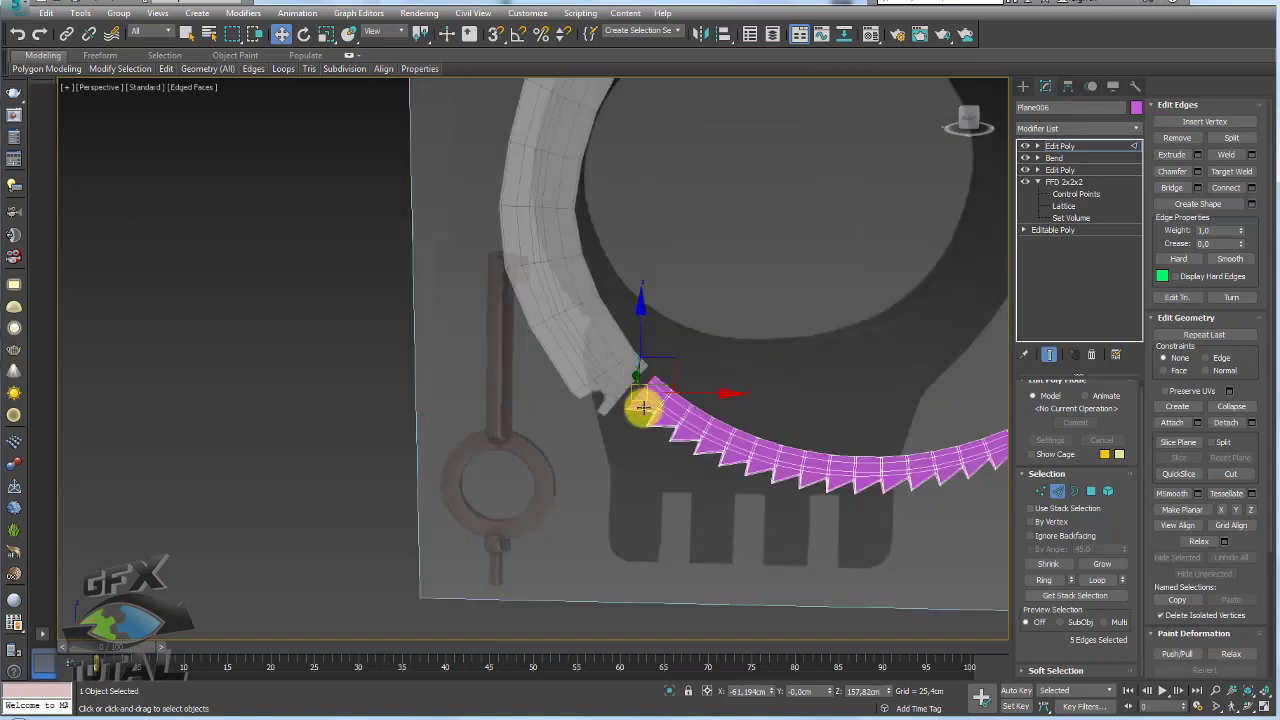
pyautogui.scroll(1, 634, 402)
pyautogui.scroll(3, 595, 413)
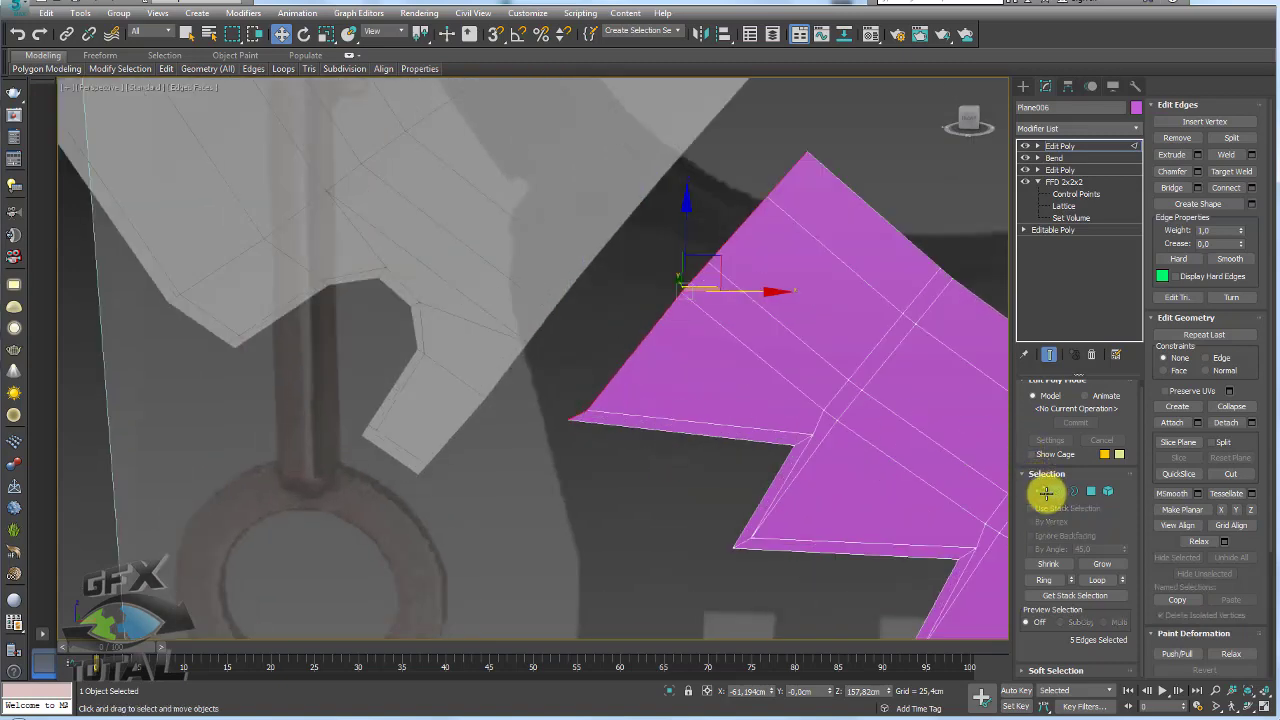
pyautogui.click(1041, 491)
pyautogui.click(580, 412)
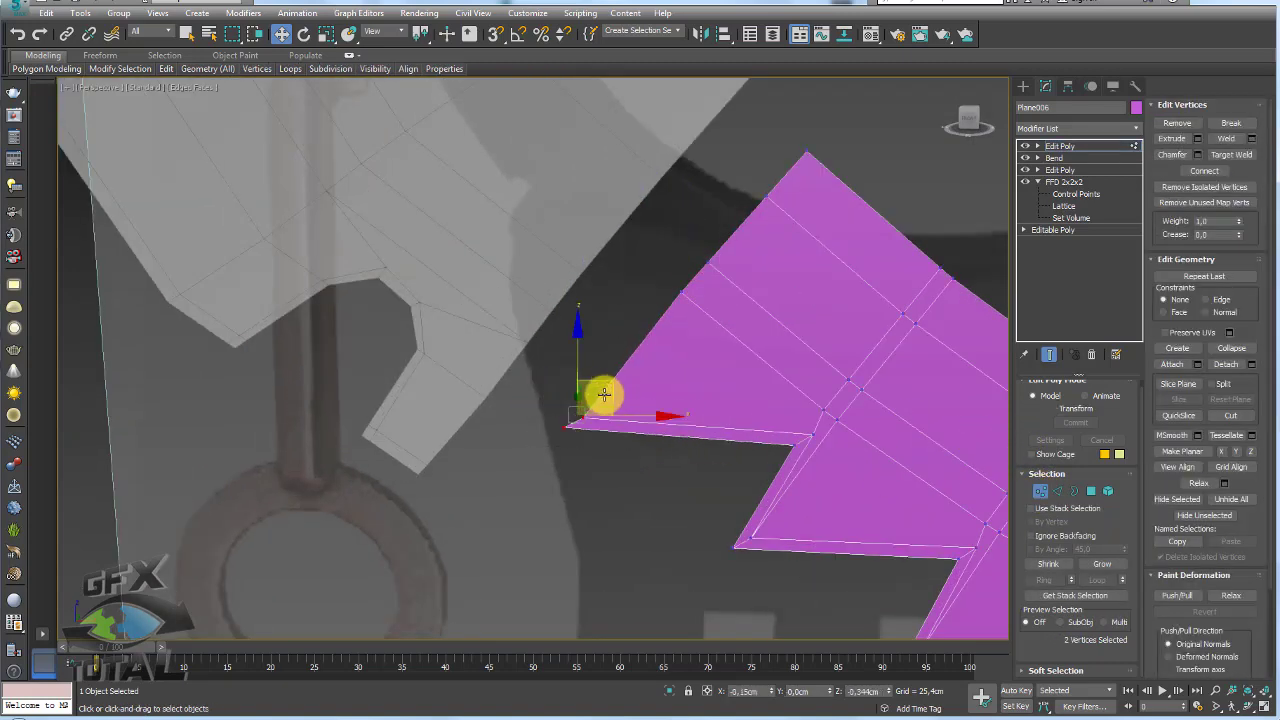
pyautogui.press('e')
pyautogui.moveTo(603, 394)
pyautogui.mouseDown()
pyautogui.moveTo(623, 394)
pyautogui.moveTo(590, 362)
pyautogui.mouseUp()
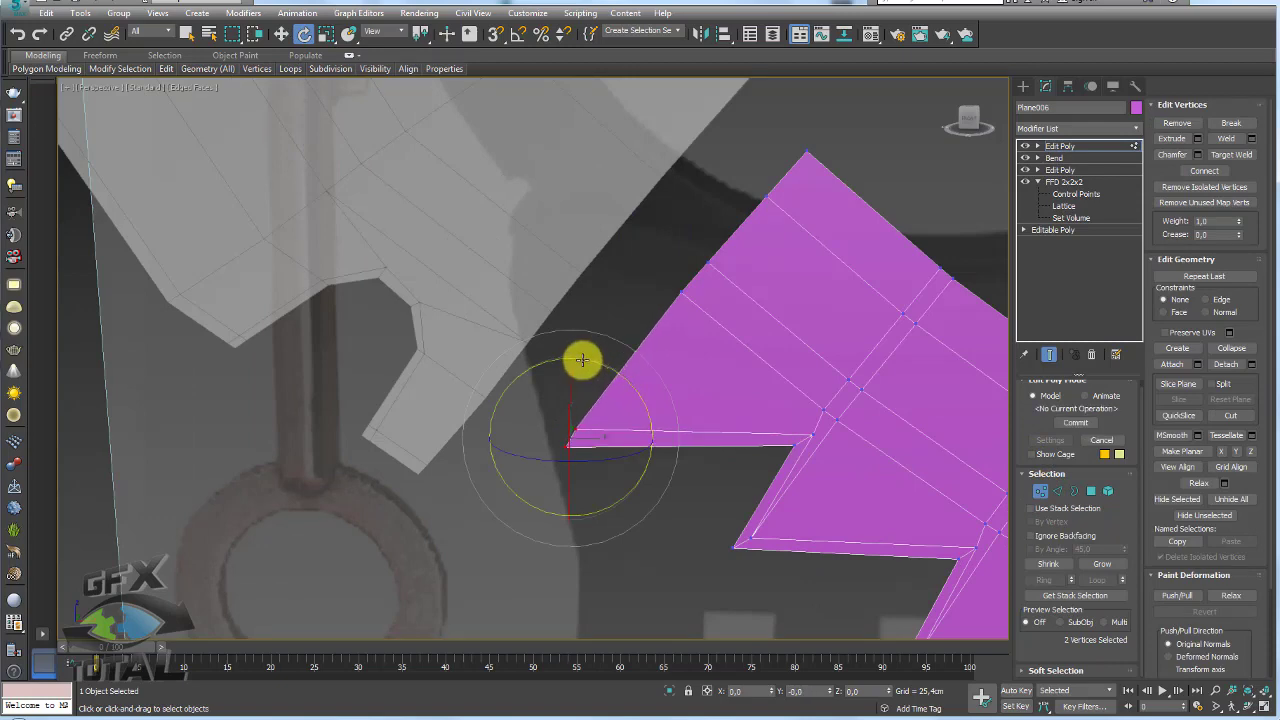
pyautogui.keyDown('alt'); pyautogui.moveTo(650, 420); pyautogui.dragTo(772, 396, button='middle'); pyautogui.keyUp('alt')
# Connect the blade's cross-edge ring with 2 new lengthwise edge loops at pinch 82.
pyautogui.click(1050, 486)
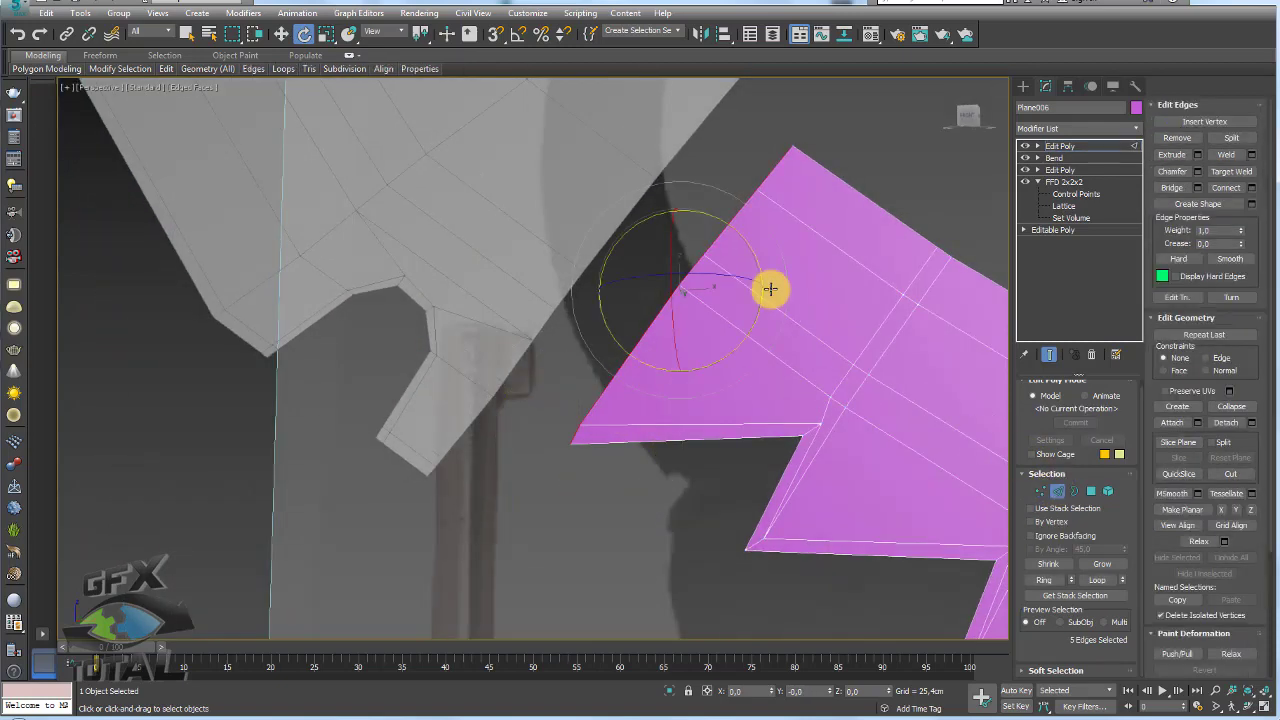
pyautogui.scroll(-3, 700, 270)
pyautogui.scroll(5, 645, 258)
pyautogui.scroll(2, 665, 270)
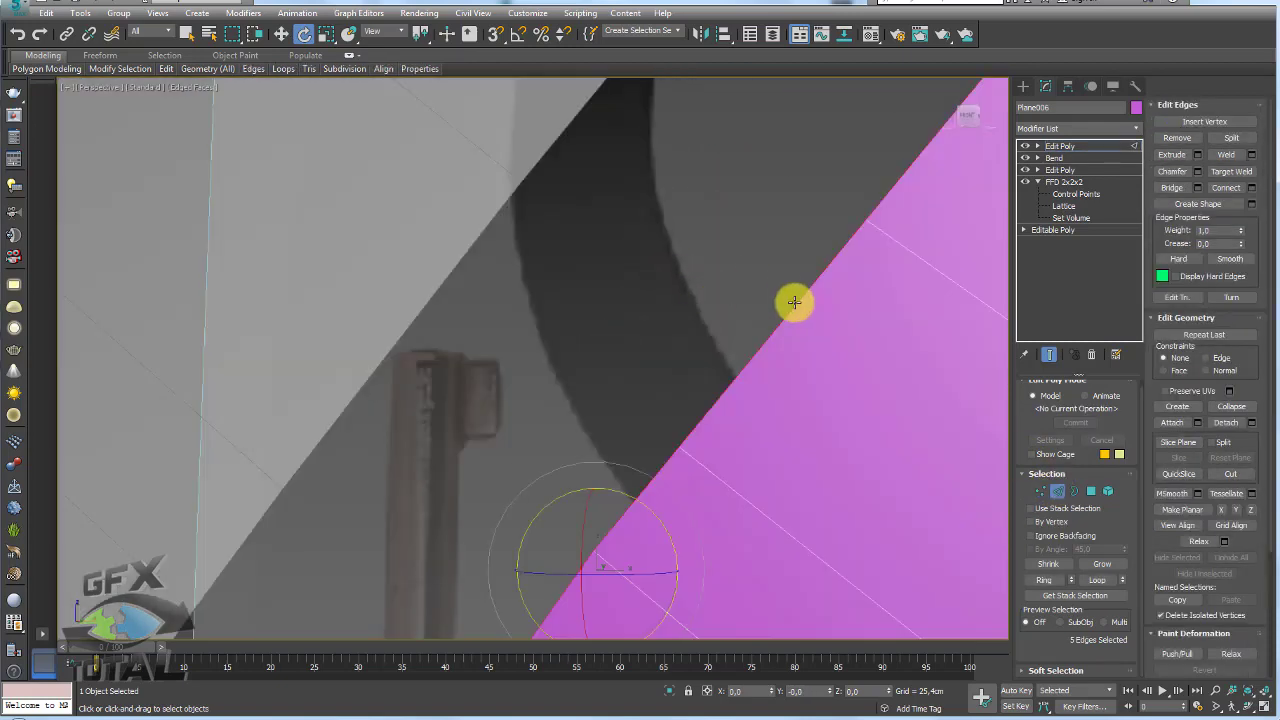
pyautogui.scroll(-2, 823, 323)
pyautogui.scroll(-2, 591, 300)
pyautogui.scroll(-2, 636, 367)
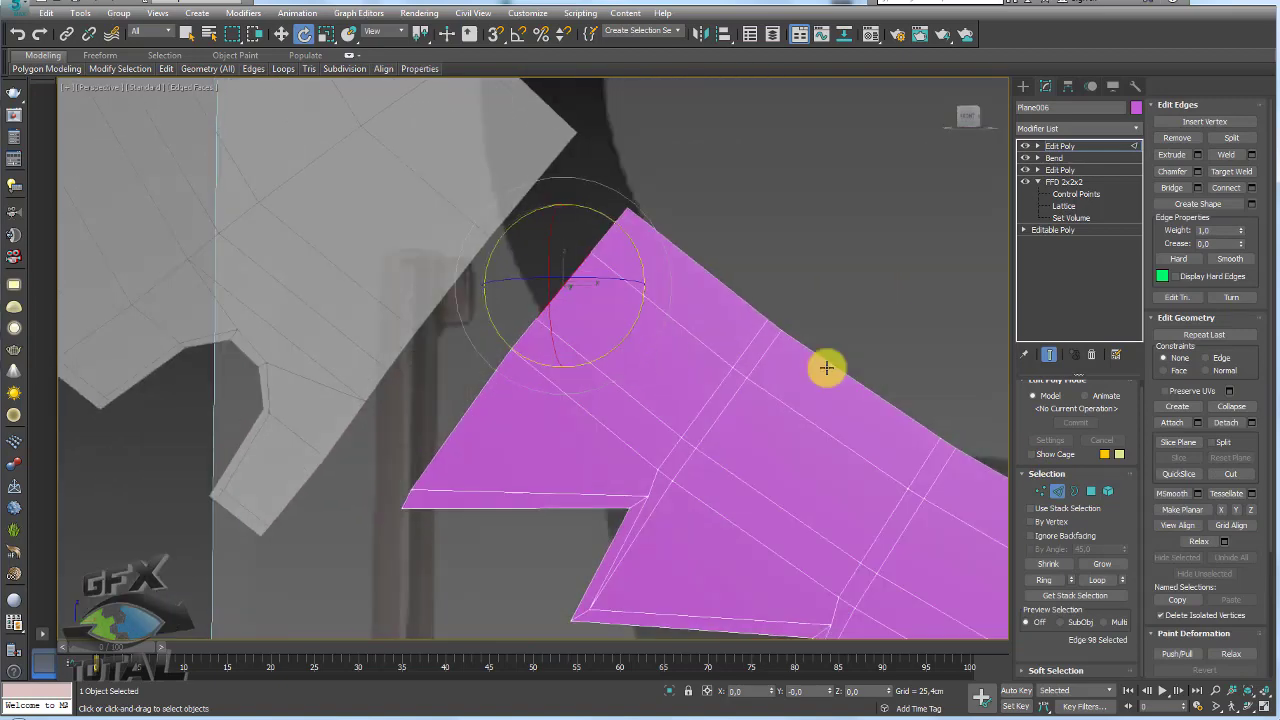
pyautogui.click(1050, 579)
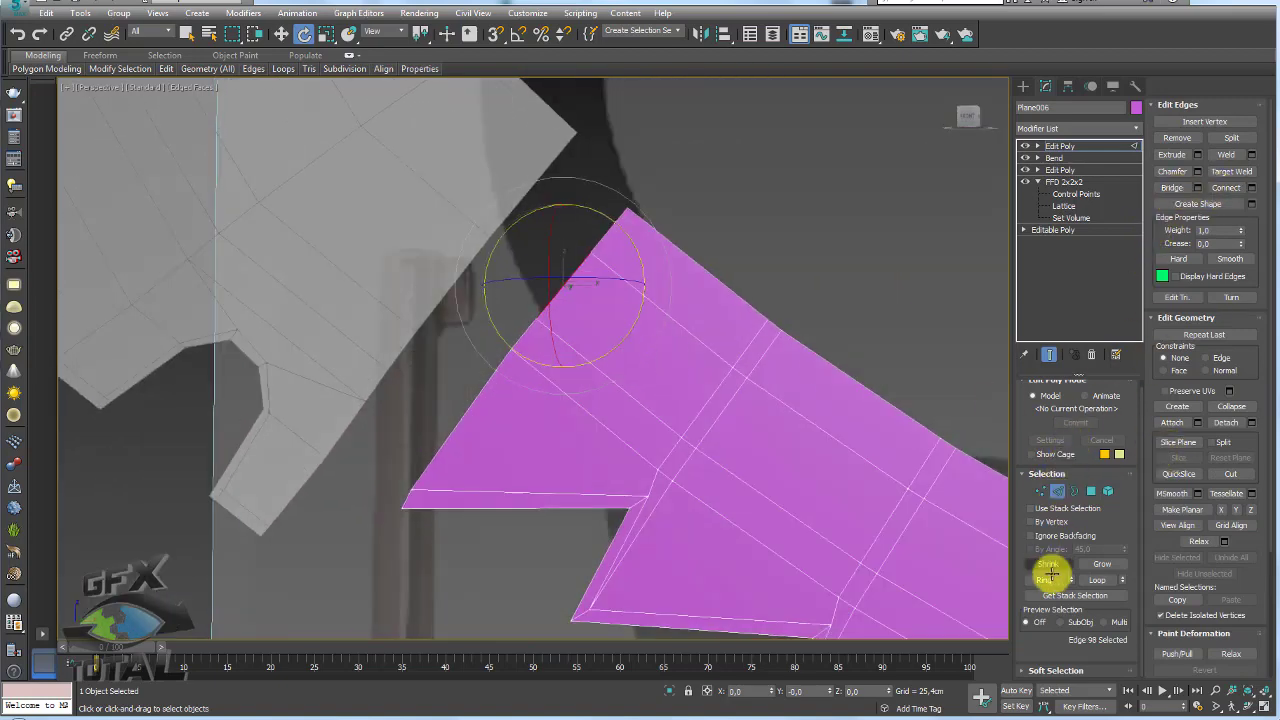
pyautogui.click(1251, 187)
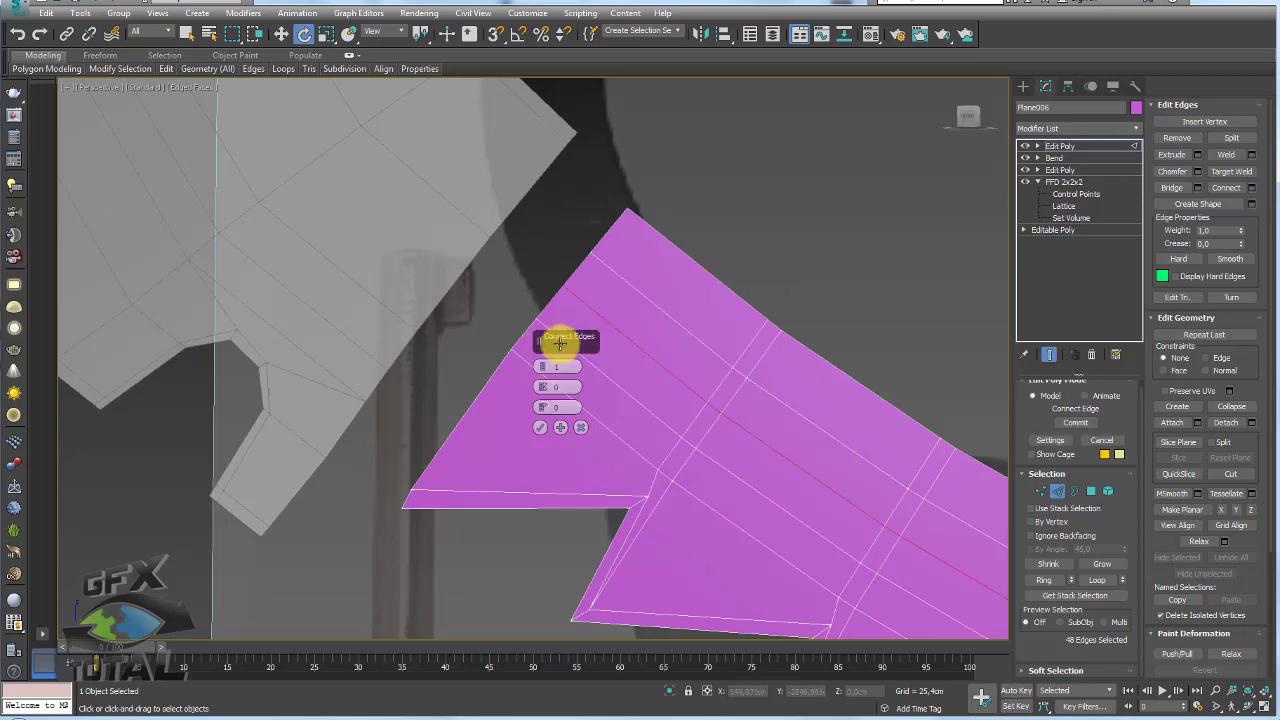
pyautogui.write('2')
pyautogui.press('Return')
pyautogui.moveTo(544, 359); pyautogui.dragTo(553, 164)
pyautogui.click(549, 410)
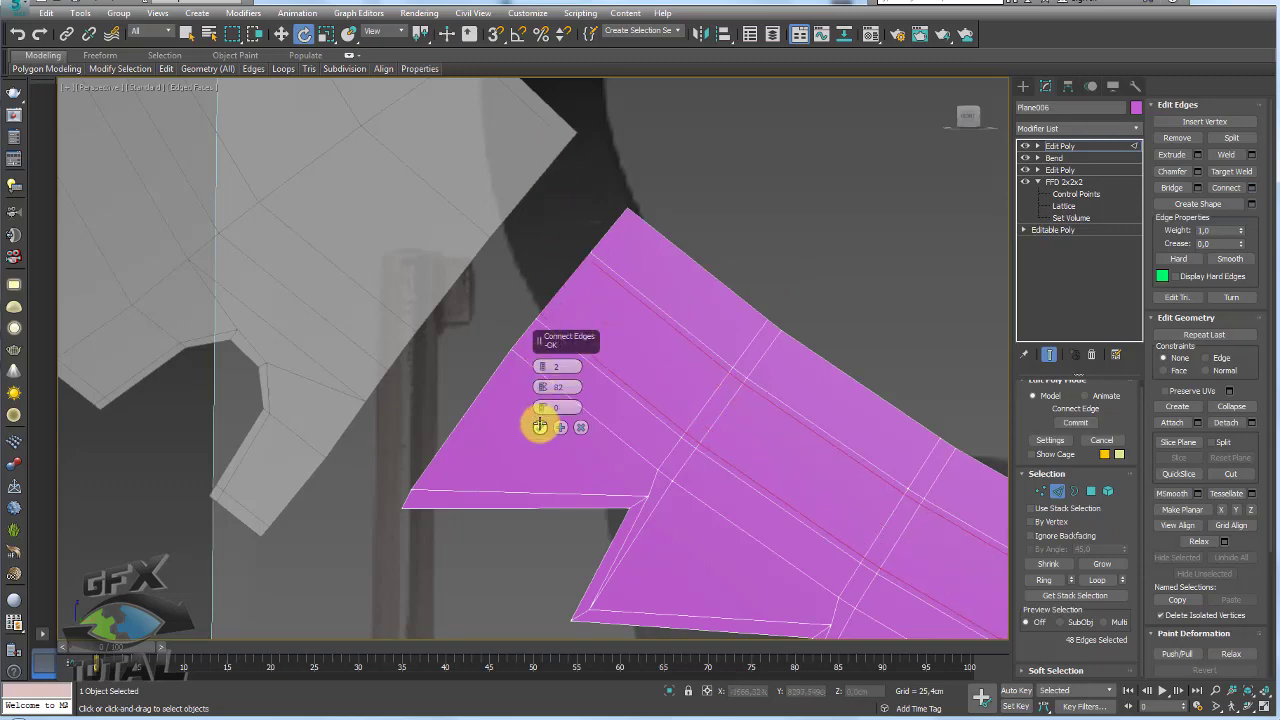
pyautogui.click(539, 425)
# Select the single edge at the blade tip.
pyautogui.moveTo(520, 369)
pyautogui.keyDown('alt'); pyautogui.mouseDown(button='middle')
pyautogui.moveTo(786, 391)
pyautogui.moveTo(729, 257)
pyautogui.mouseUp(button='middle'); pyautogui.keyUp('alt')
pyautogui.scroll(5, 686, 353)
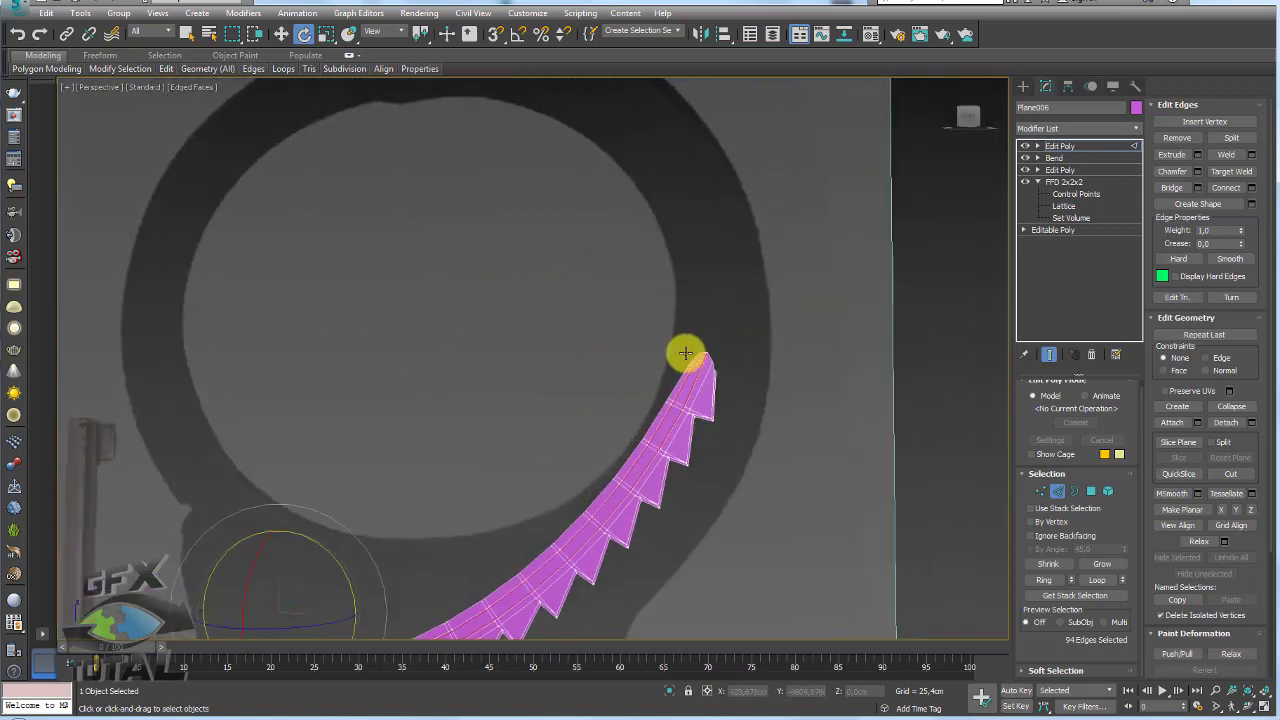
pyautogui.scroll(3, 686, 353)
pyautogui.scroll(-3, 726, 391)
pyautogui.scroll(-1, 760, 377)
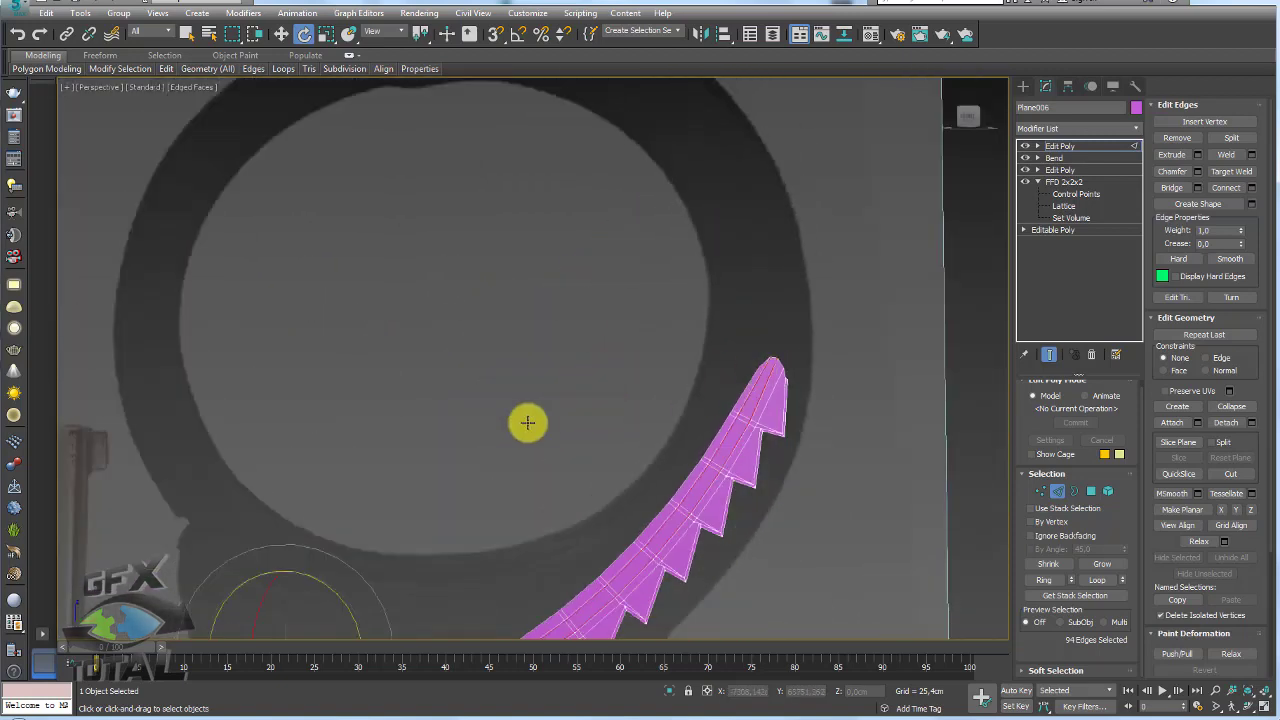
pyautogui.scroll(-3, 527, 422)
pyautogui.scroll(2, 517, 409)
pyautogui.scroll(2, 611, 343)
pyautogui.scroll(2, 607, 343)
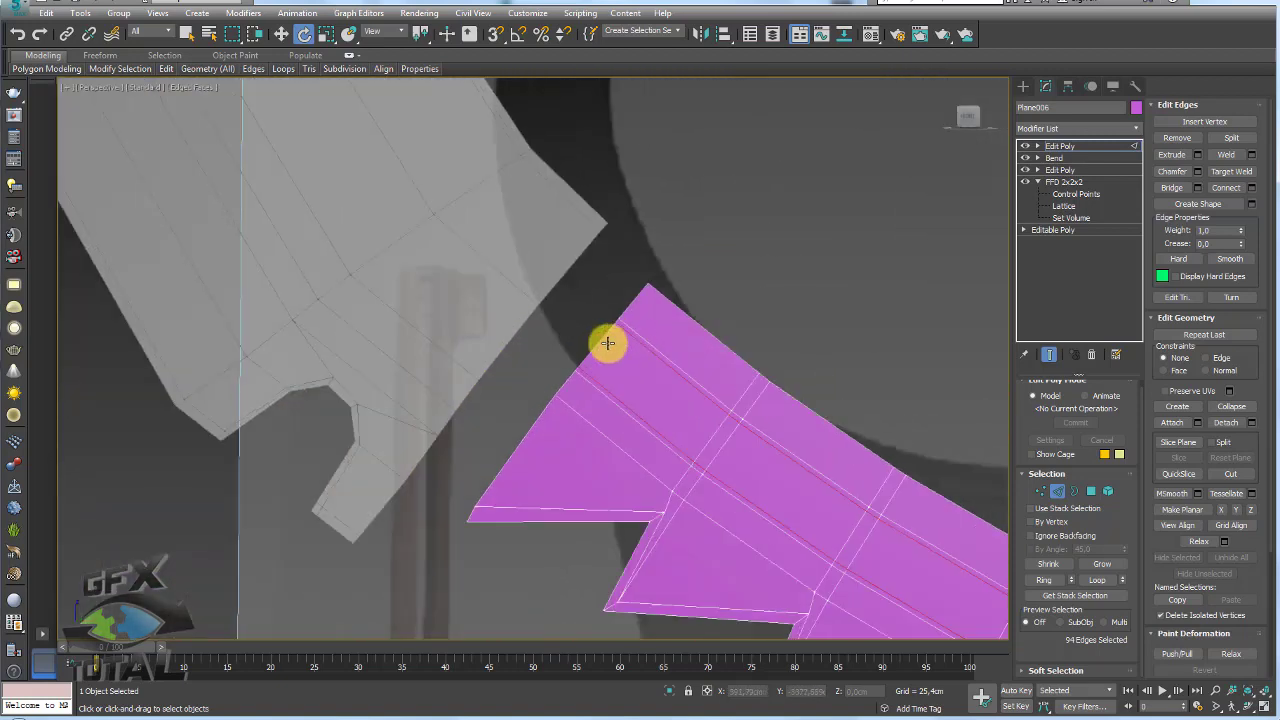
pyautogui.click(596, 340)
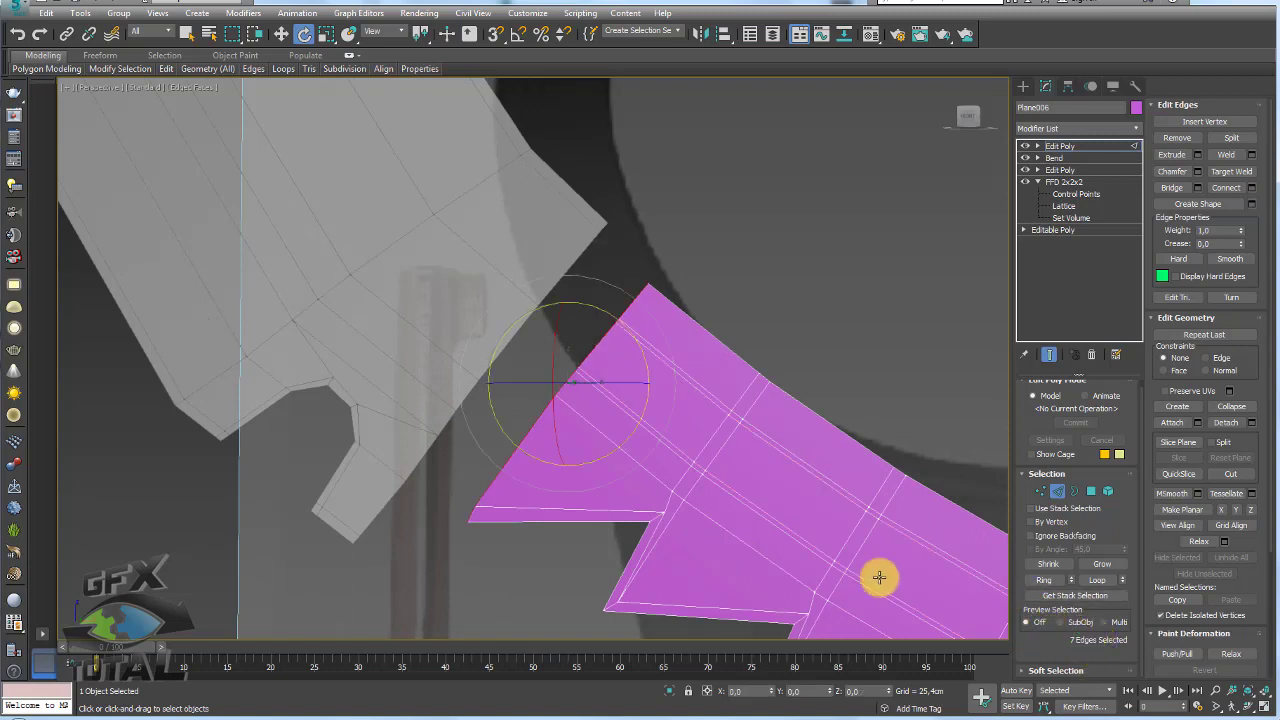
pyautogui.click(1068, 490)
pyautogui.click(1056, 491)
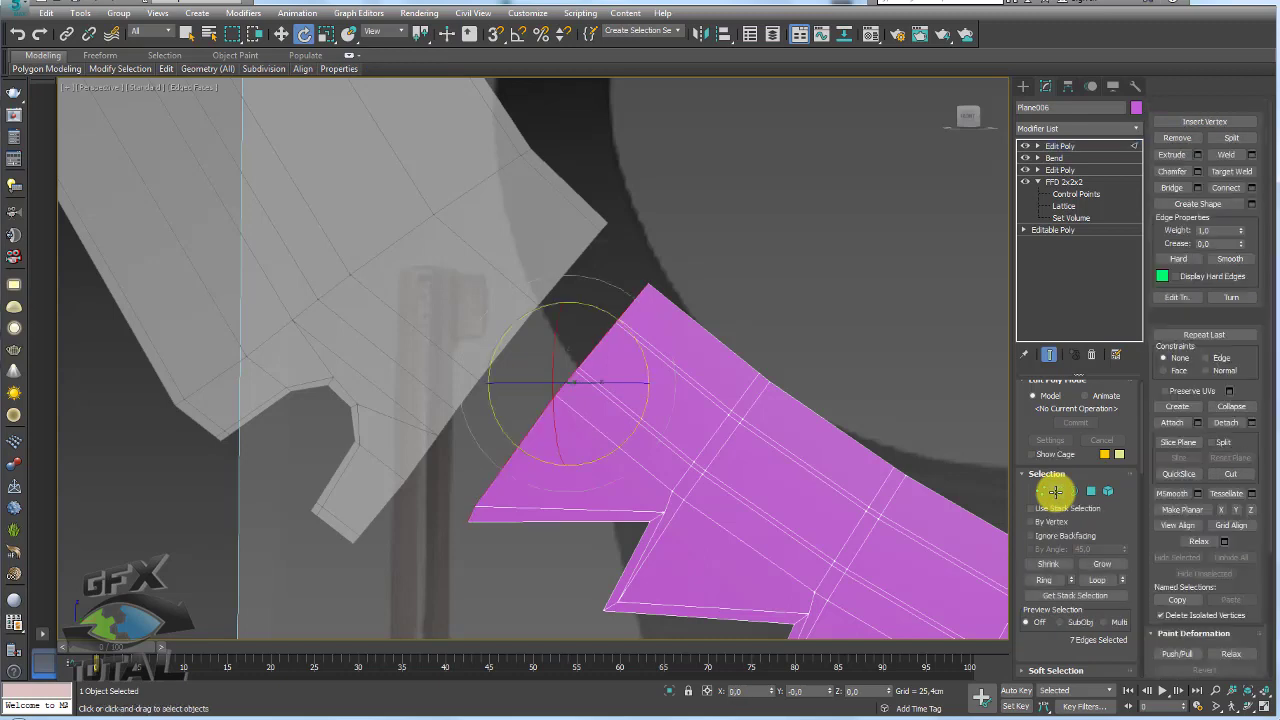
pyautogui.click(638, 291)
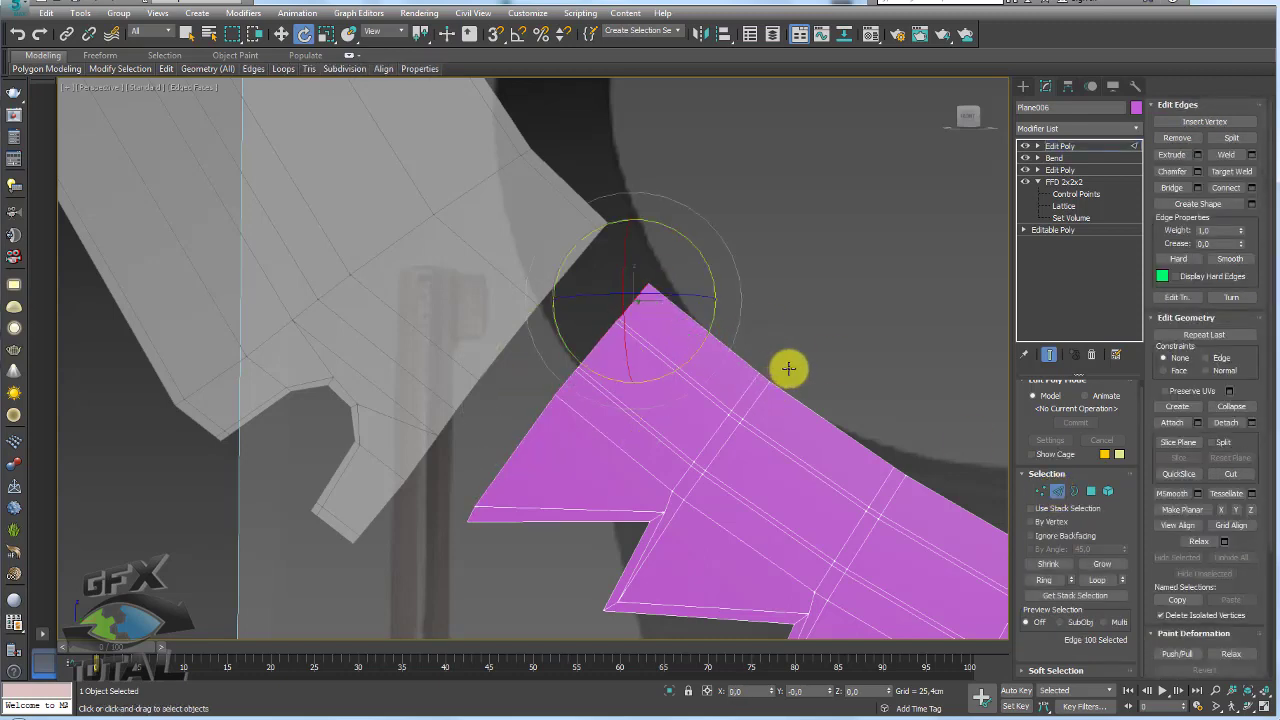
# Connect that edge's ring with one new edge loop, pinch 0 and slide 59.
pyautogui.click(1045, 580)
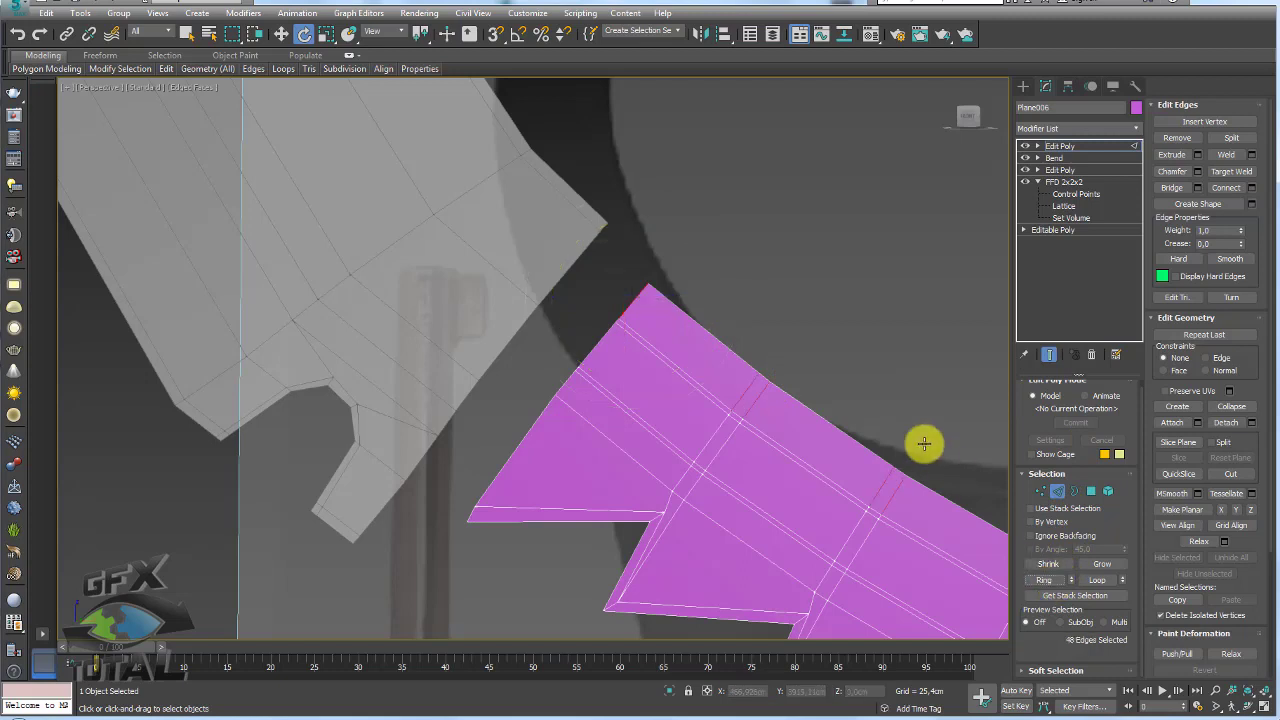
pyautogui.click(1251, 187)
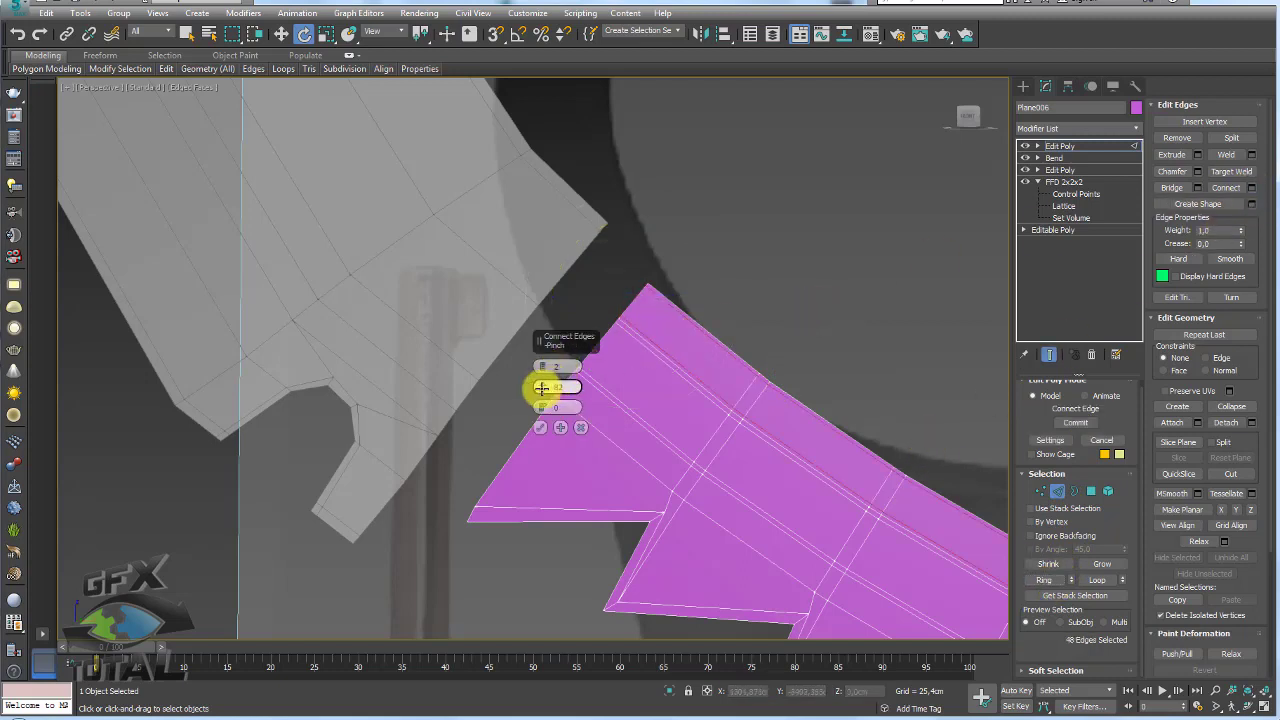
pyautogui.rightClick(541, 387)
pyautogui.rightClick(541, 366)
pyautogui.moveTo(541, 407); pyautogui.dragTo(541, 207)
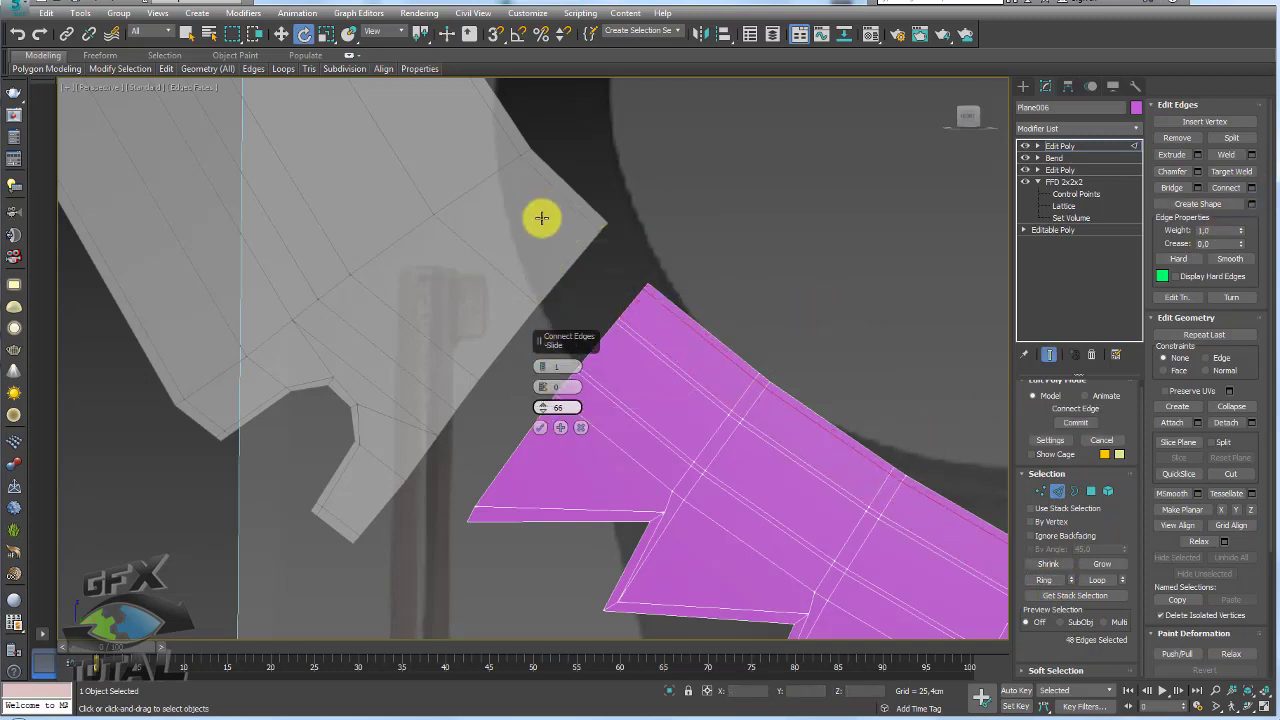
pyautogui.click(540, 427)
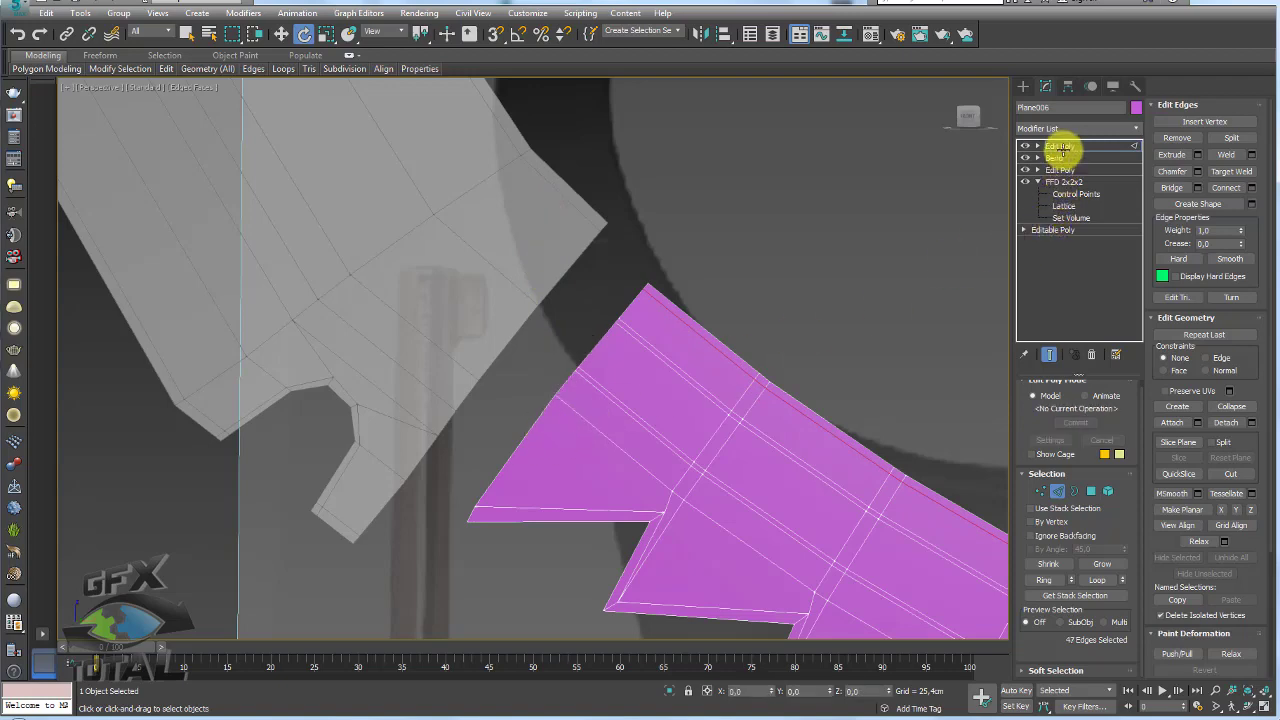
pyautogui.click(1060, 147)
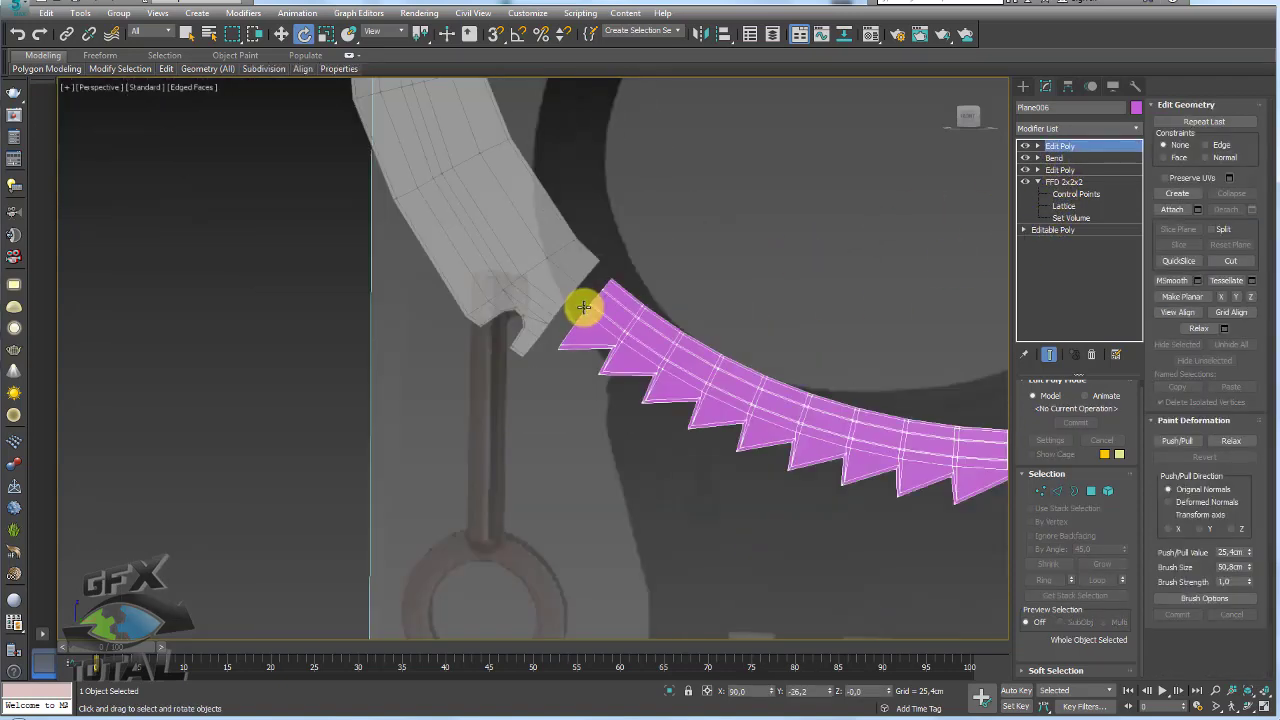
# Attach the pink toothed blade to the grey handle strip as one mesh.
pyautogui.click(565, 288)
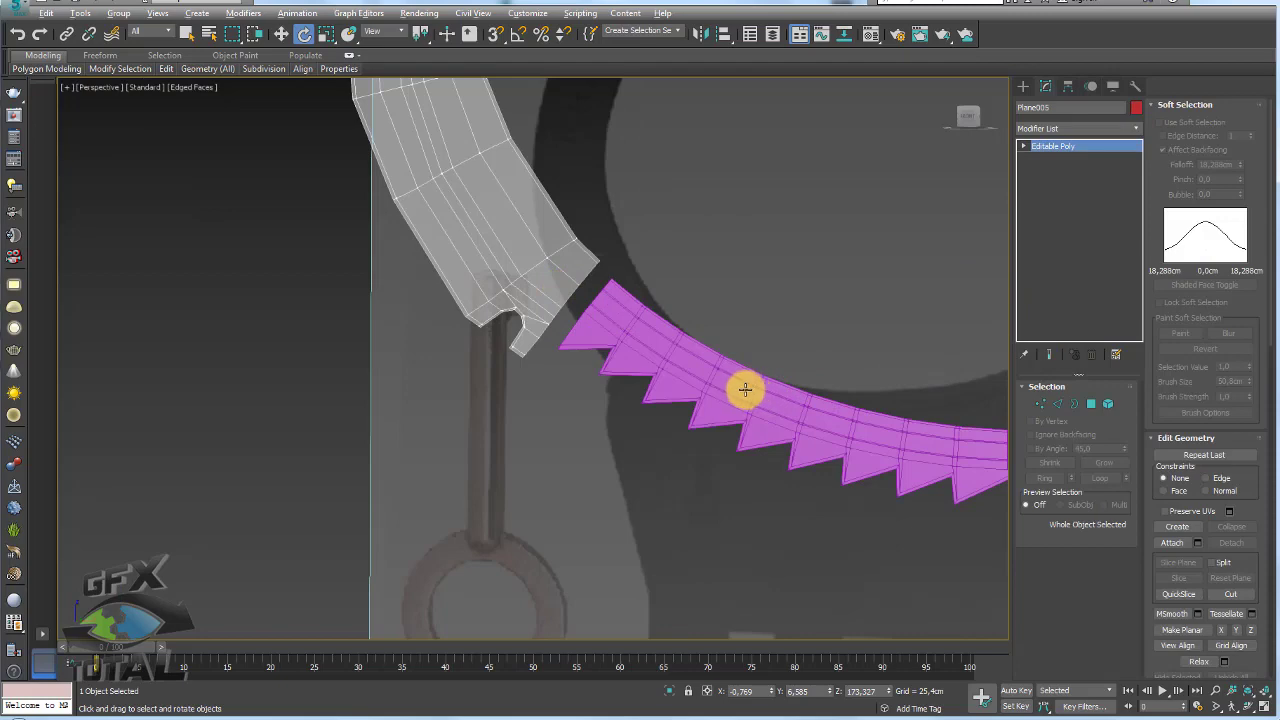
pyautogui.moveTo(614, 323)
pyautogui.keyDown('alt'); pyautogui.mouseDown(button='middle')
pyautogui.moveTo(643, 343)
pyautogui.moveTo(703, 334)
pyautogui.mouseUp(button='middle'); pyautogui.keyUp('alt')
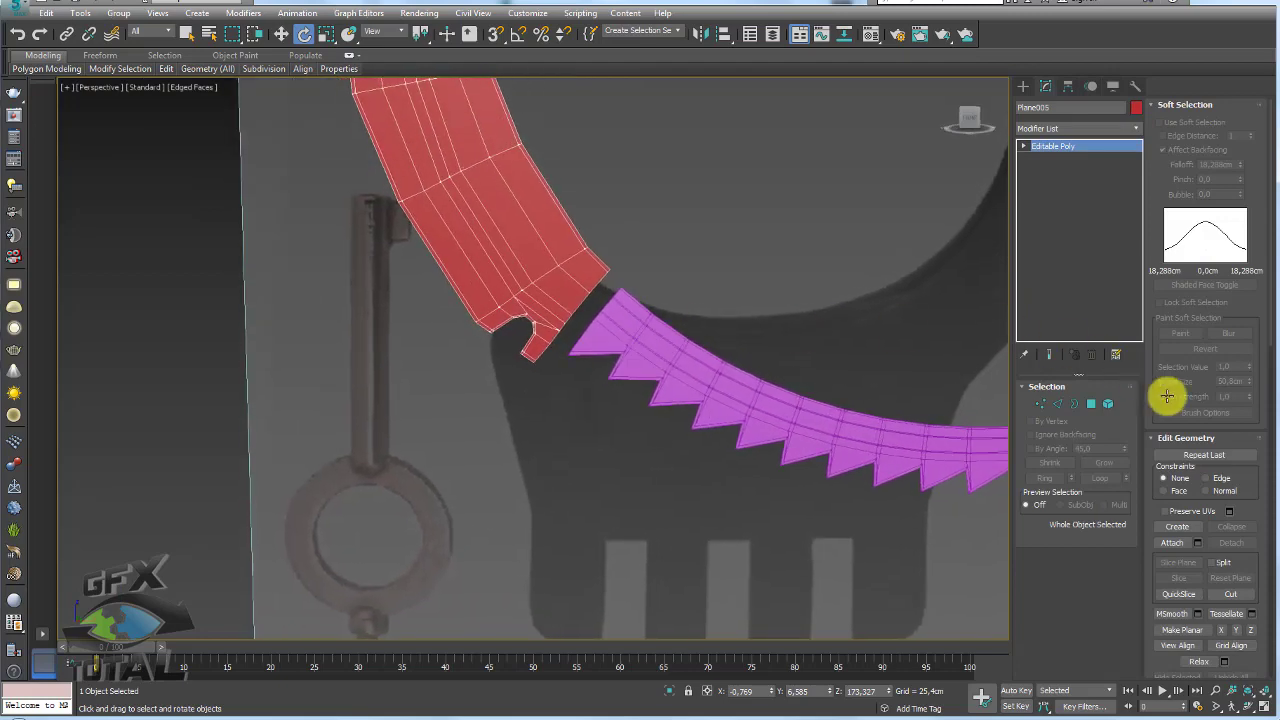
pyautogui.click(1183, 526)
pyautogui.click(651, 349)
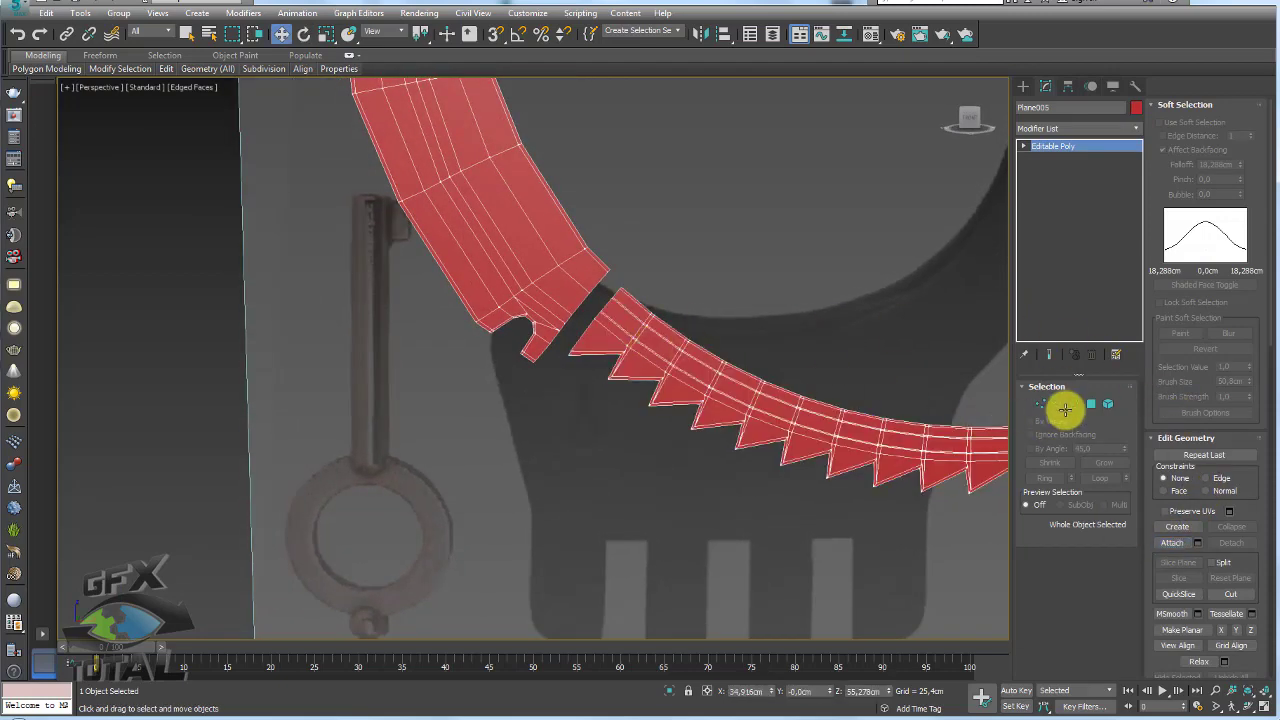
# Bridge the open edges on both sides of the gap between blade and handle.
pyautogui.click(1060, 404)
pyautogui.scroll(4, 608, 290)
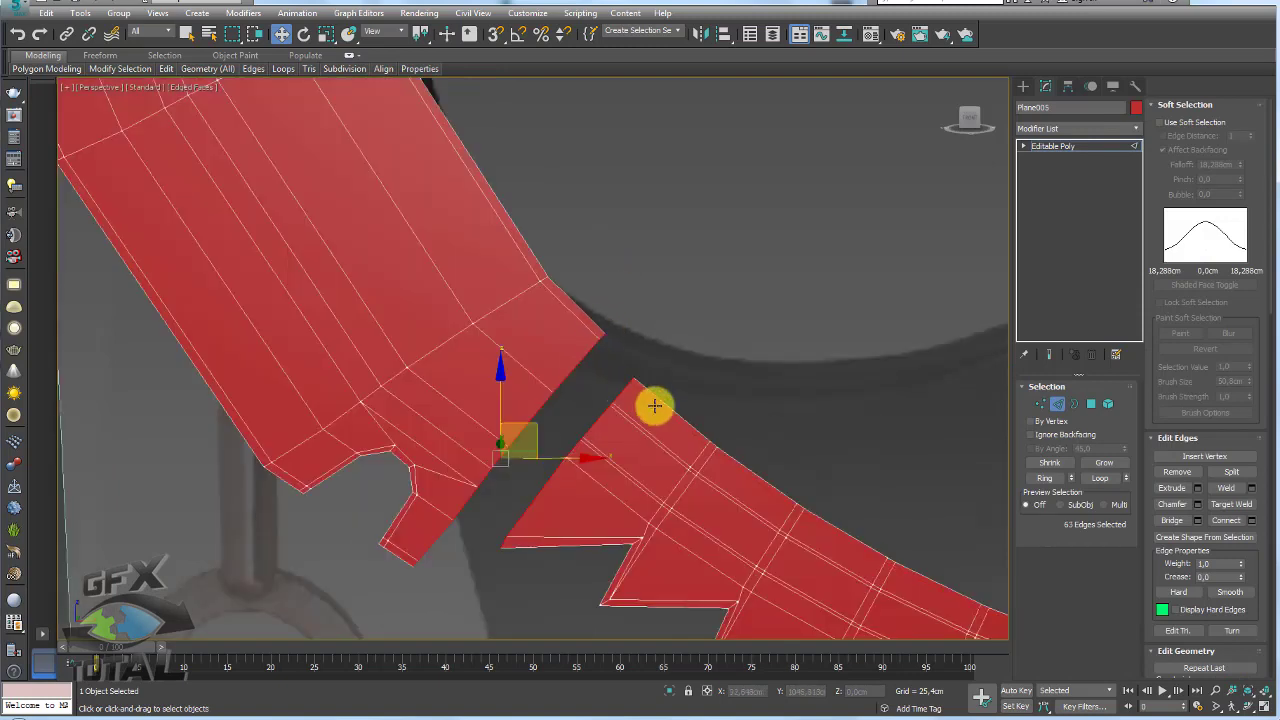
pyautogui.keyDown('alt'); pyautogui.moveTo(654, 405); pyautogui.dragTo(651, 362, button='middle'); pyautogui.keyUp('alt')
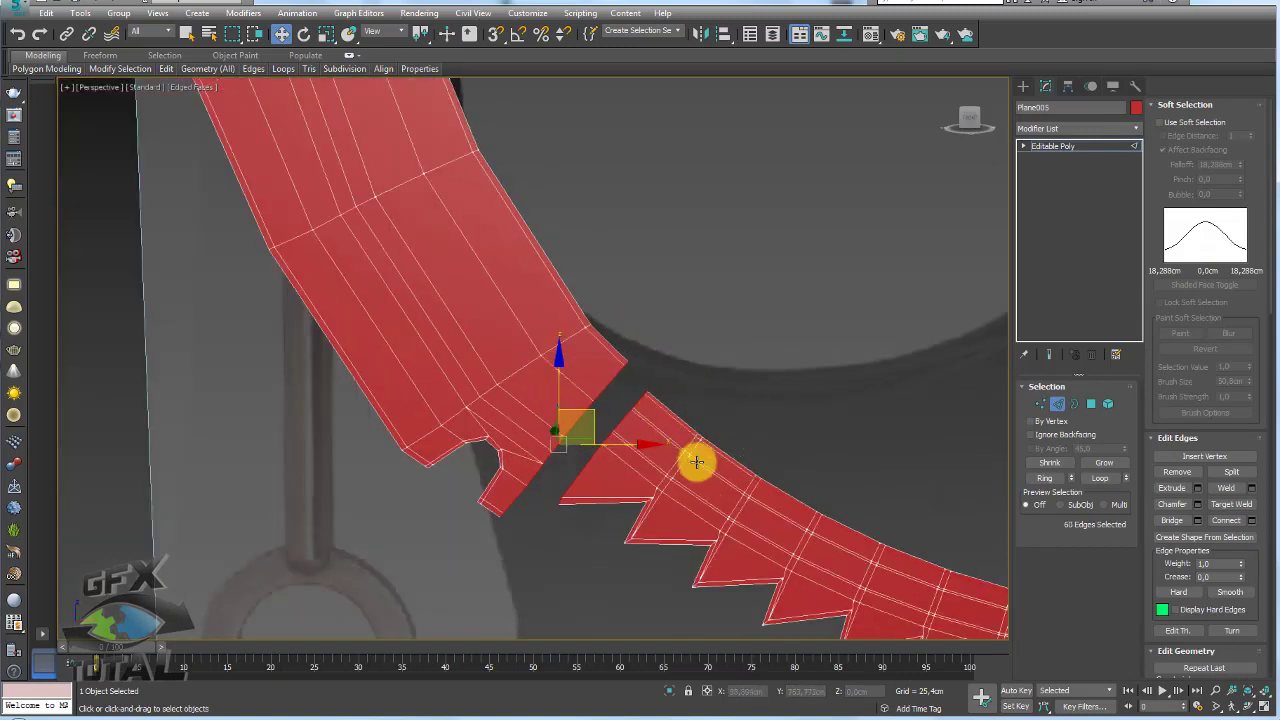
pyautogui.scroll(-6, 697, 461)
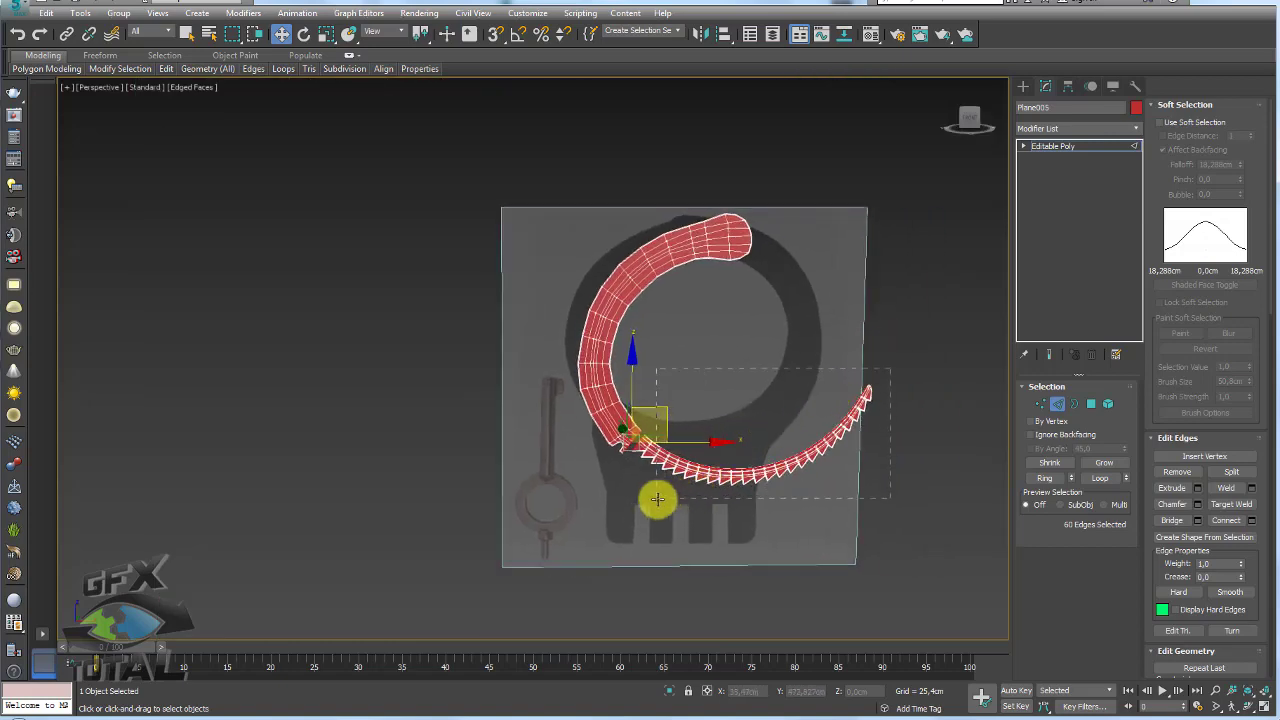
pyautogui.moveTo(657, 499); pyautogui.dragTo(657, 499)
pyautogui.scroll(4, 640, 460)
pyautogui.scroll(4, 629, 443)
pyautogui.scroll(4, 670, 435)
pyautogui.scroll(4, 680, 432)
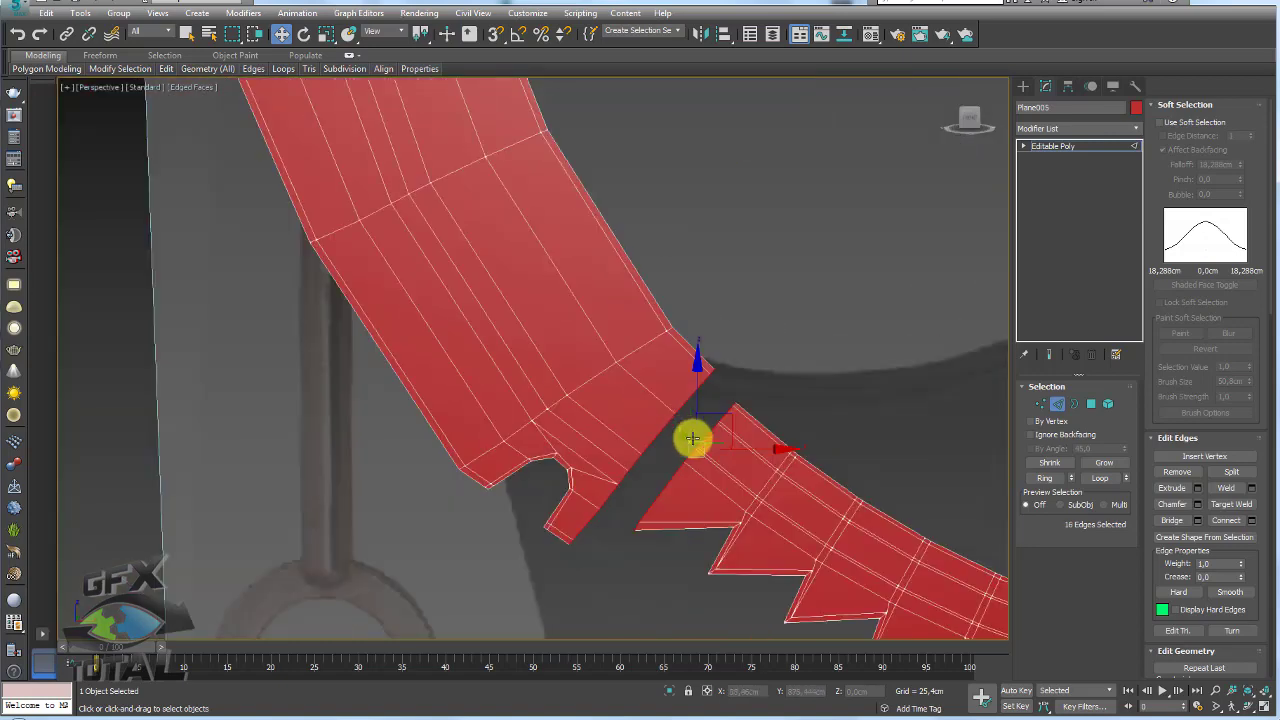
pyautogui.click(1162, 102)
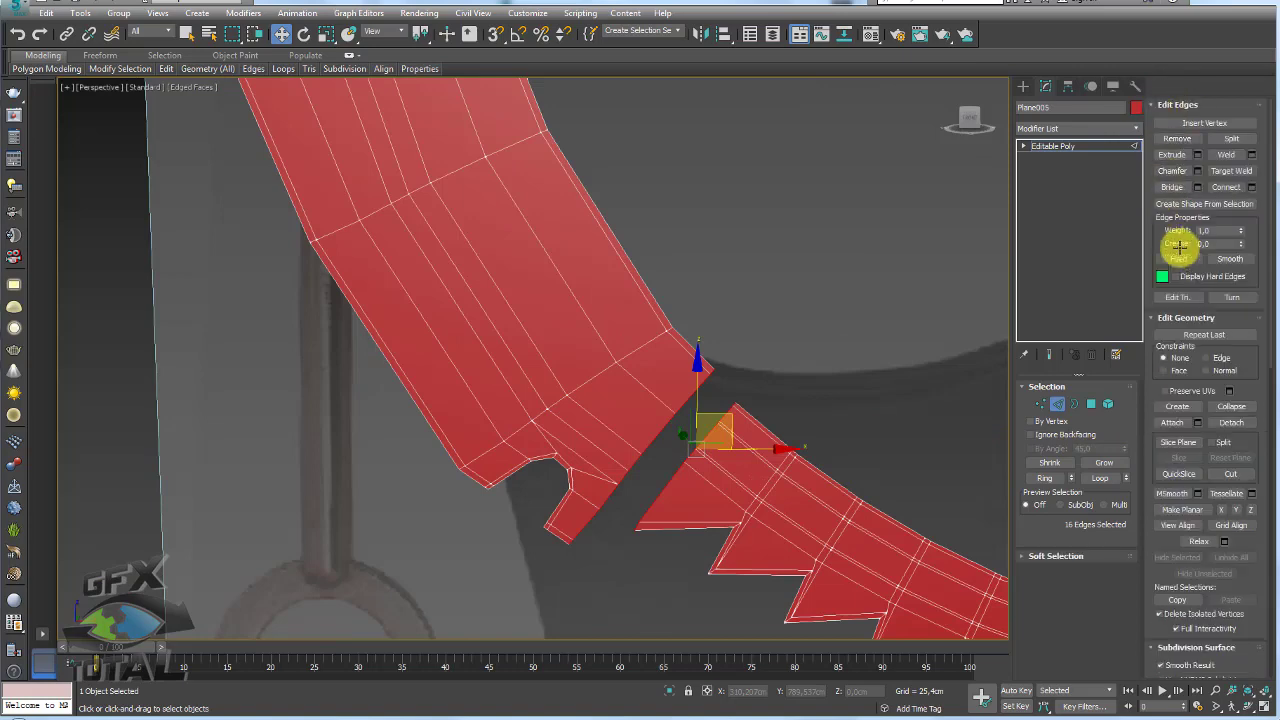
pyautogui.click(1171, 187)
pyautogui.scroll(1, 663, 353)
pyautogui.scroll(1, 663, 353)
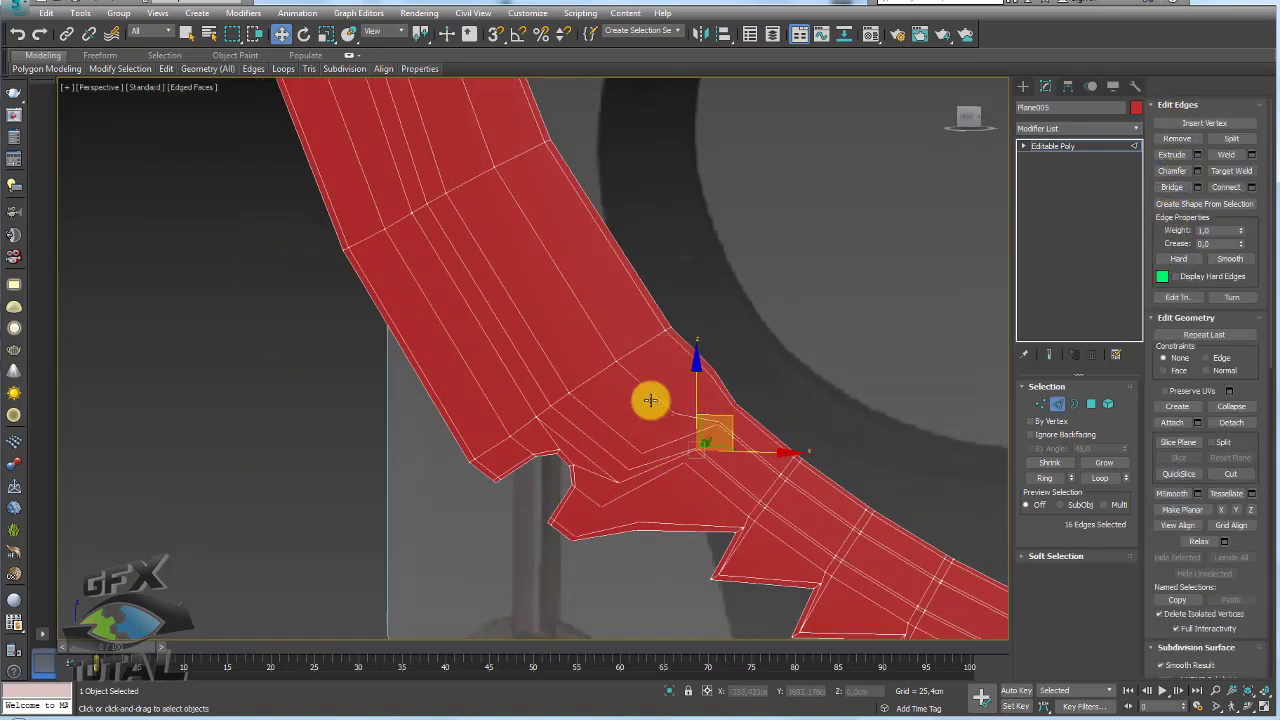
pyautogui.scroll(2, 651, 400)
pyautogui.moveTo(754, 337)
pyautogui.keyDown('alt'); pyautogui.mouseDown(button='middle')
pyautogui.moveTo(680, 406)
pyautogui.moveTo(709, 389)
pyautogui.moveTo(699, 416)
pyautogui.mouseUp(button='middle'); pyautogui.keyUp('alt')
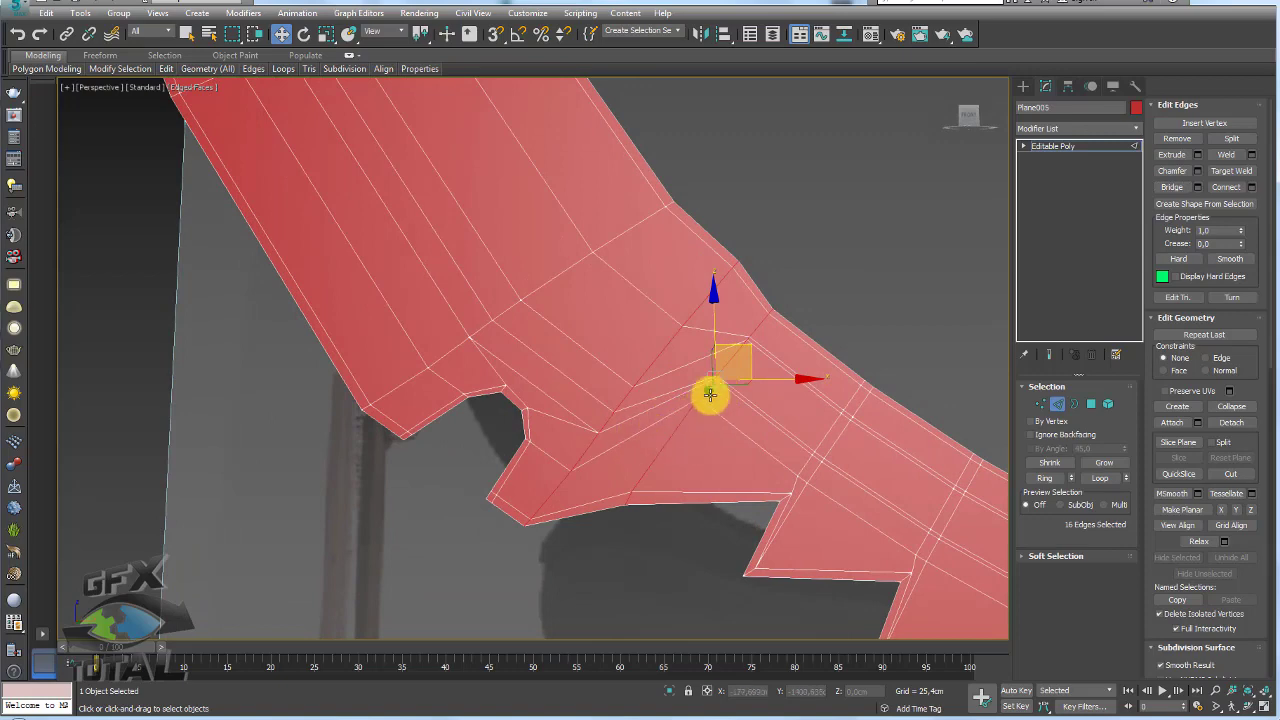
# In Front view, move the first joint vertices down to tidy the seam's edge flow.
pyautogui.press('f')
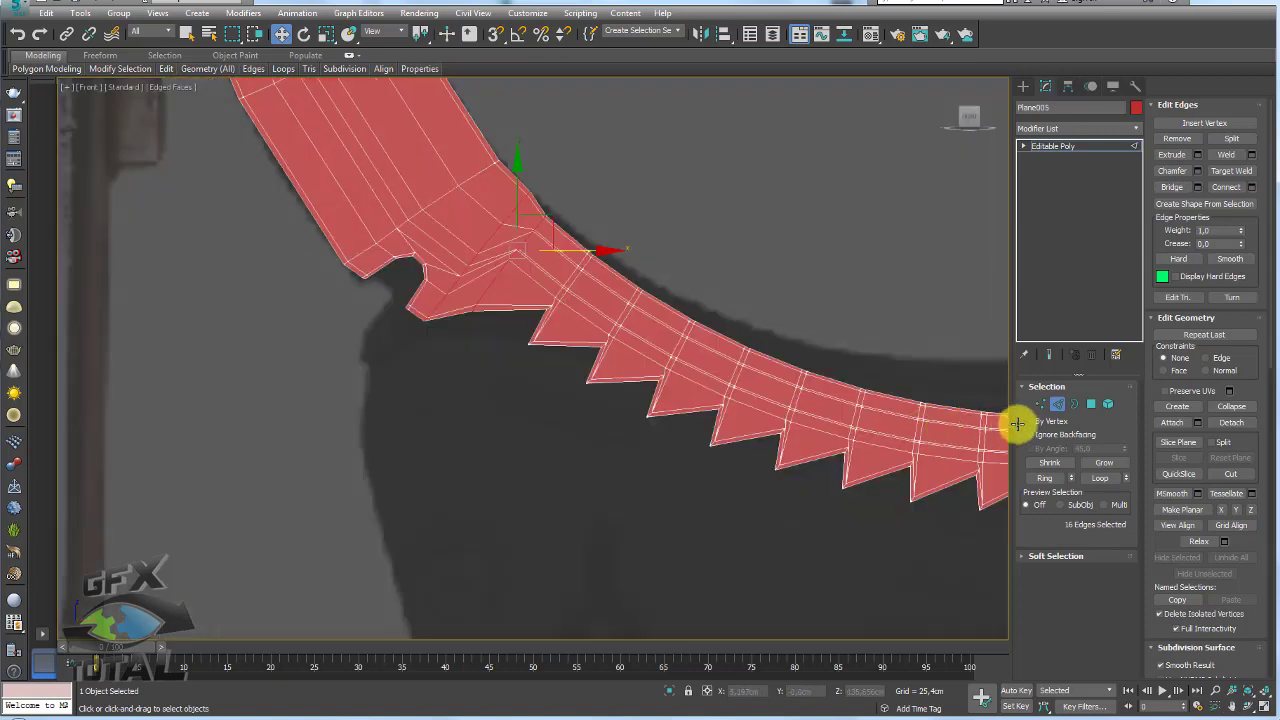
pyautogui.click(1037, 403)
pyautogui.scroll(2, 560, 271)
pyautogui.scroll(3, 475, 251)
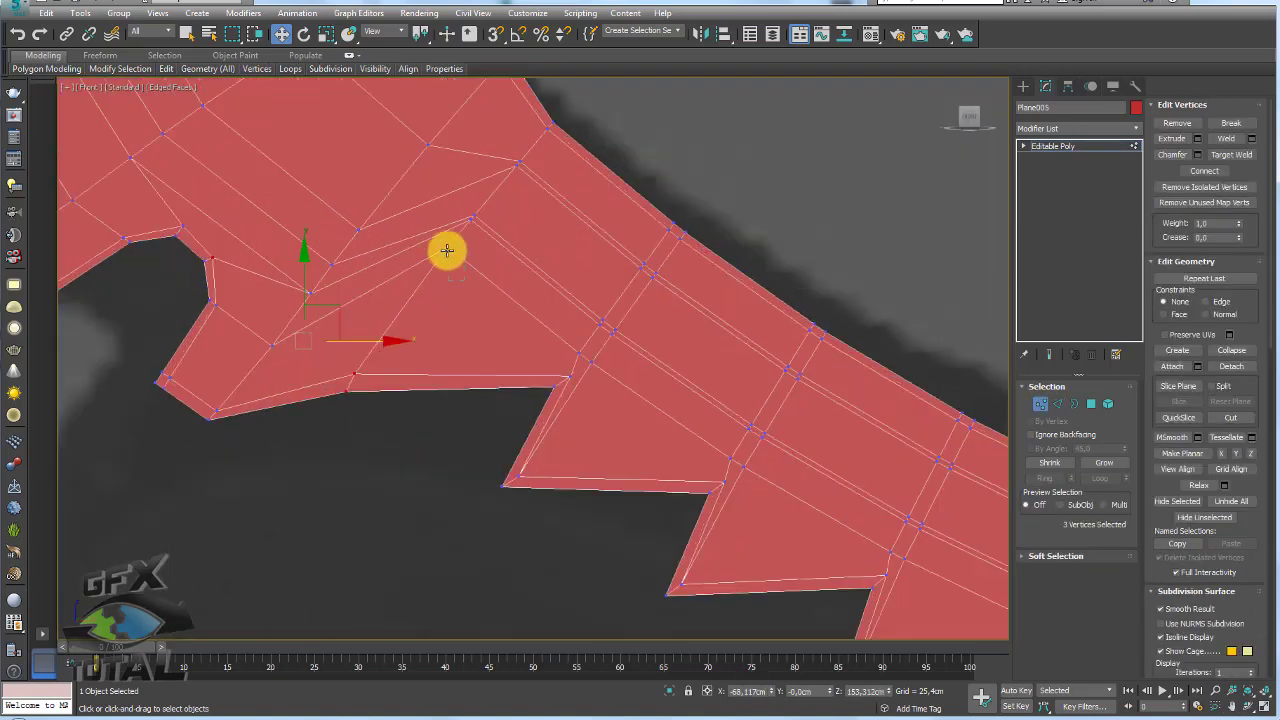
pyautogui.click(447, 248)
pyautogui.moveTo(476, 215); pyautogui.dragTo(403, 306)
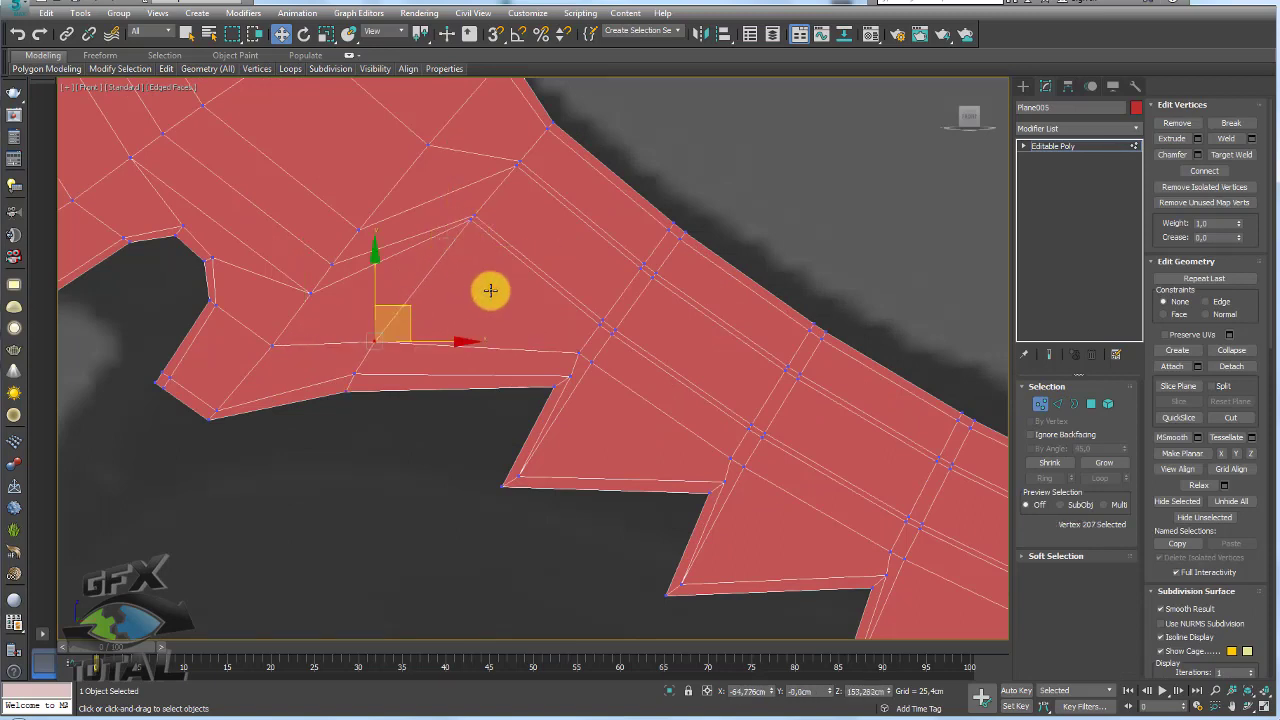
pyautogui.moveTo(458, 194); pyautogui.dragTo(455, 250)
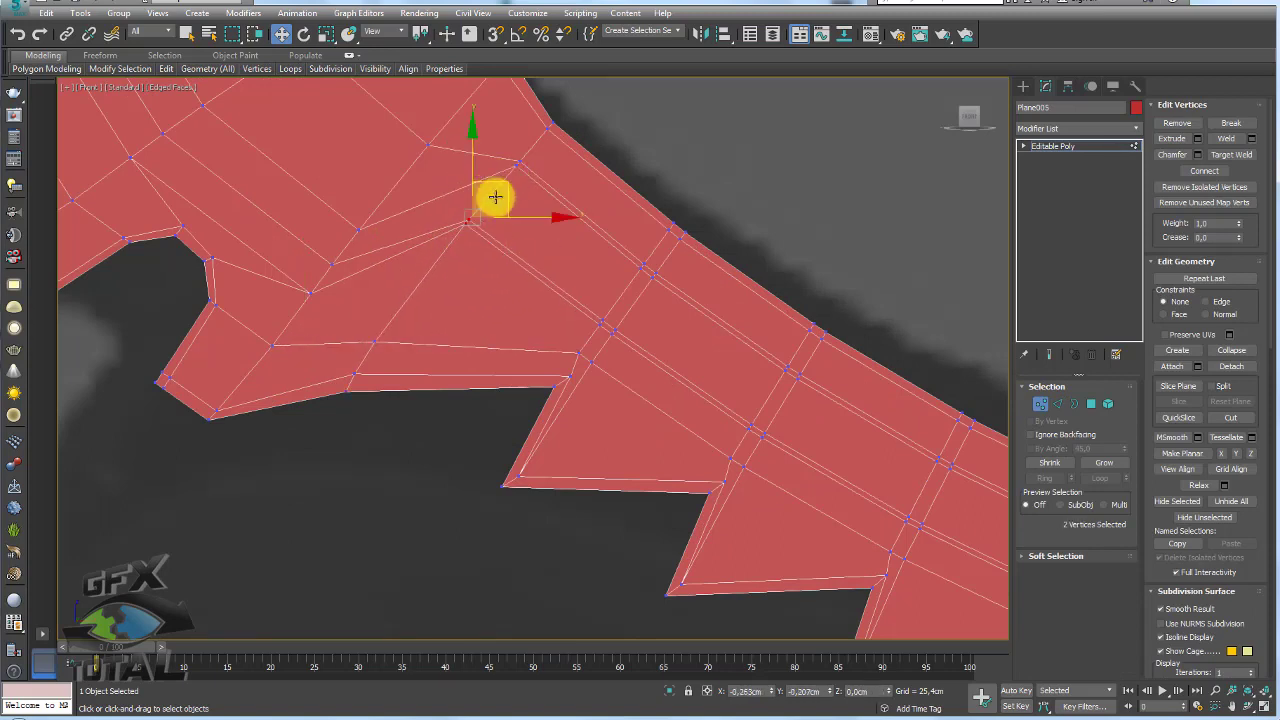
pyautogui.press('e')
pyautogui.press('r')
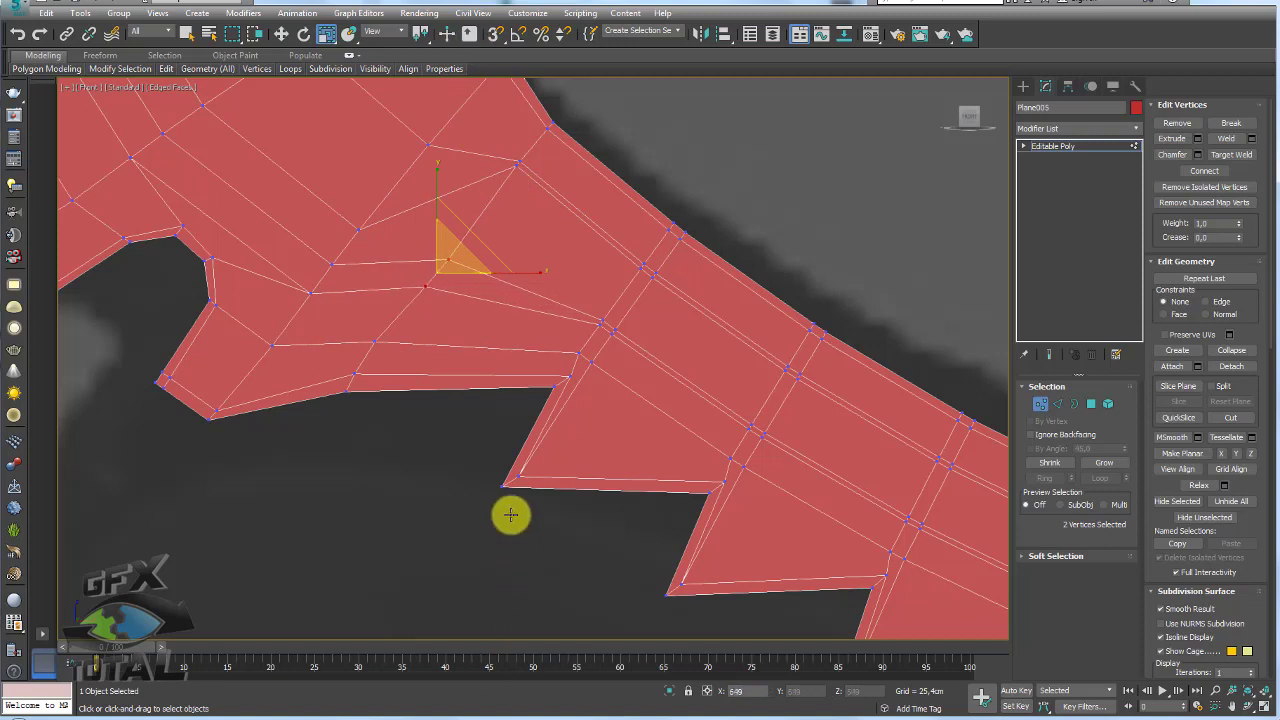
pyautogui.press('w')
pyautogui.moveTo(457, 246); pyautogui.dragTo(536, 233)
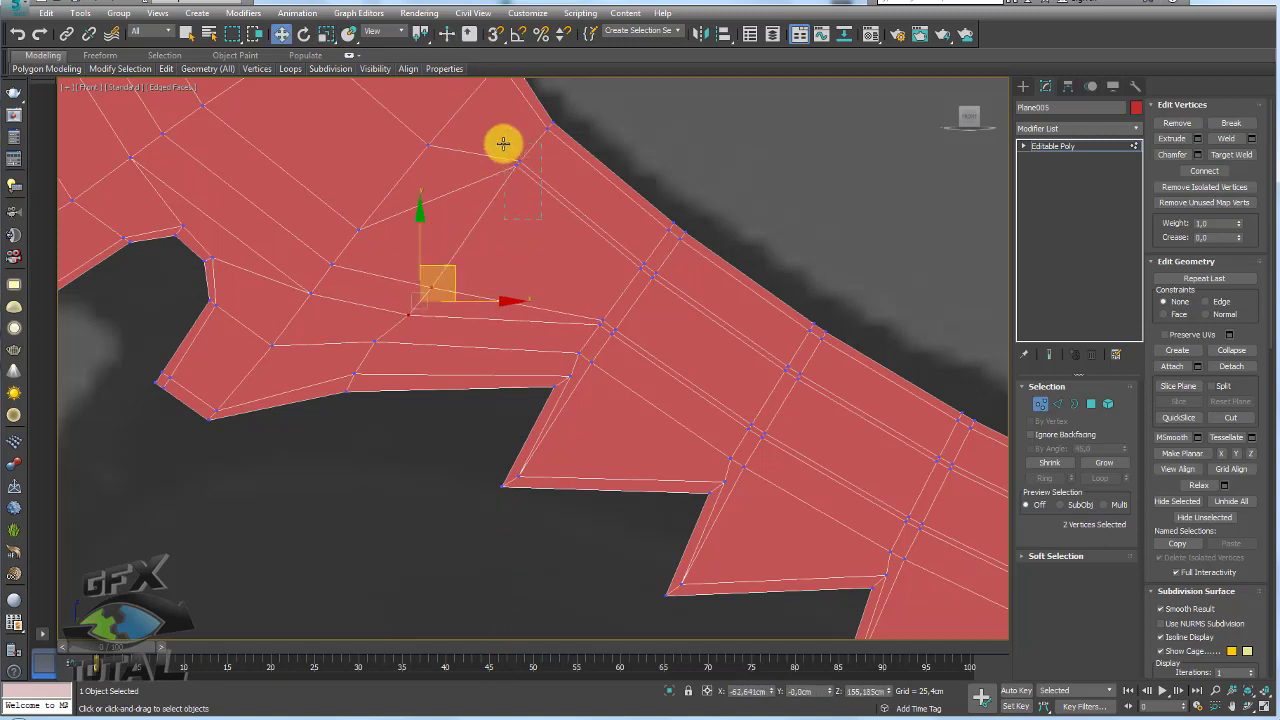
# Move the remaining joint vertex pairs toward the blade's outer edge and into line.
pyautogui.moveTo(503, 143)
pyautogui.mouseDown()
pyautogui.moveTo(531, 163)
pyautogui.moveTo(508, 190)
pyautogui.mouseUp()
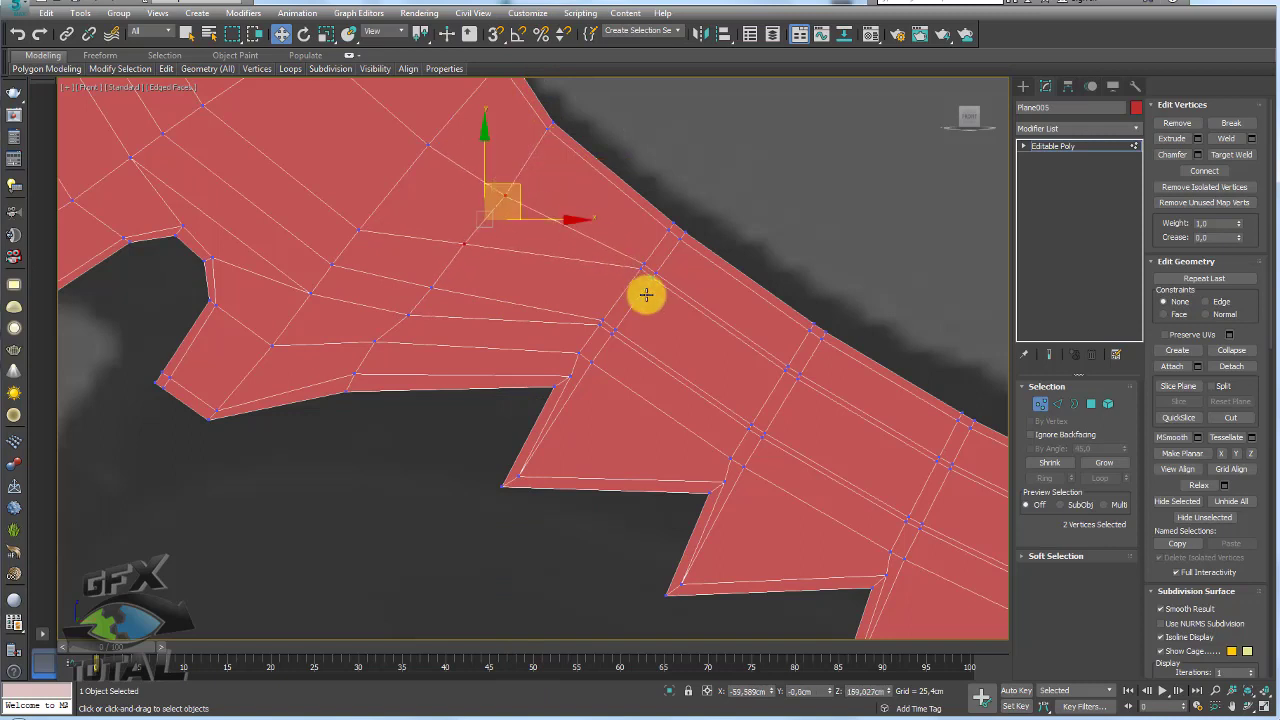
pyautogui.moveTo(641, 265); pyautogui.dragTo(672, 289)
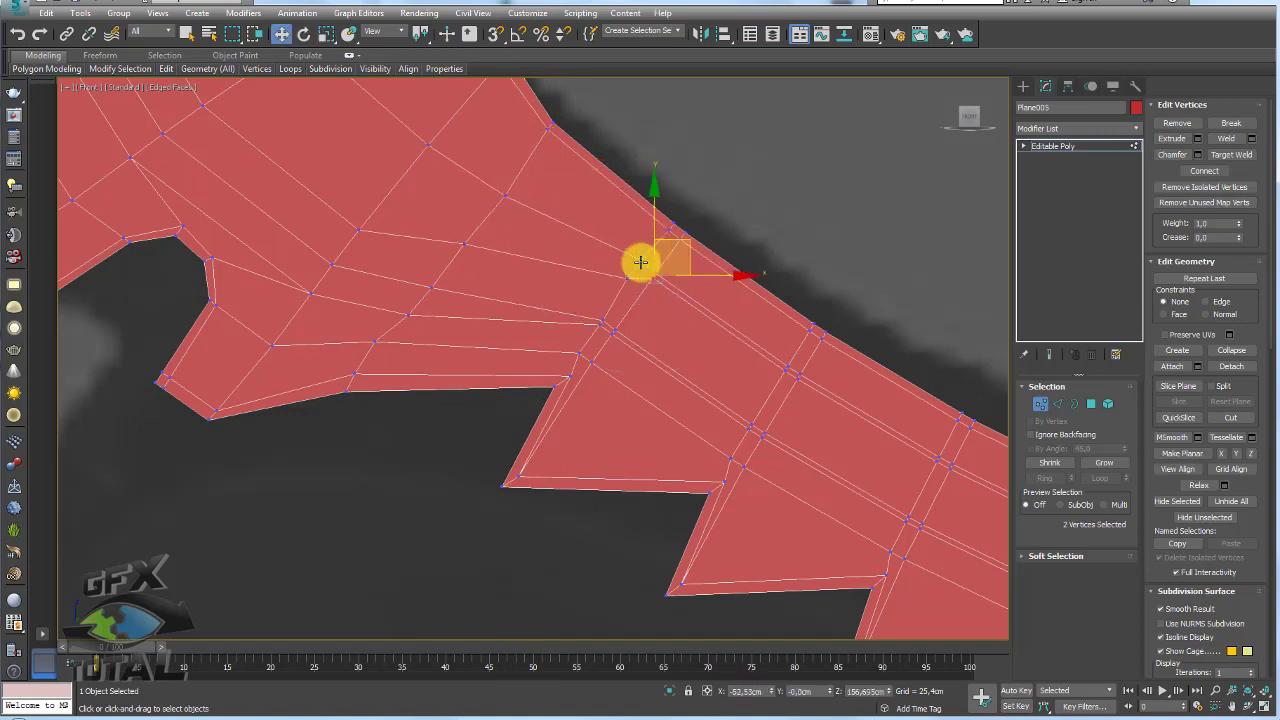
pyautogui.press('r')
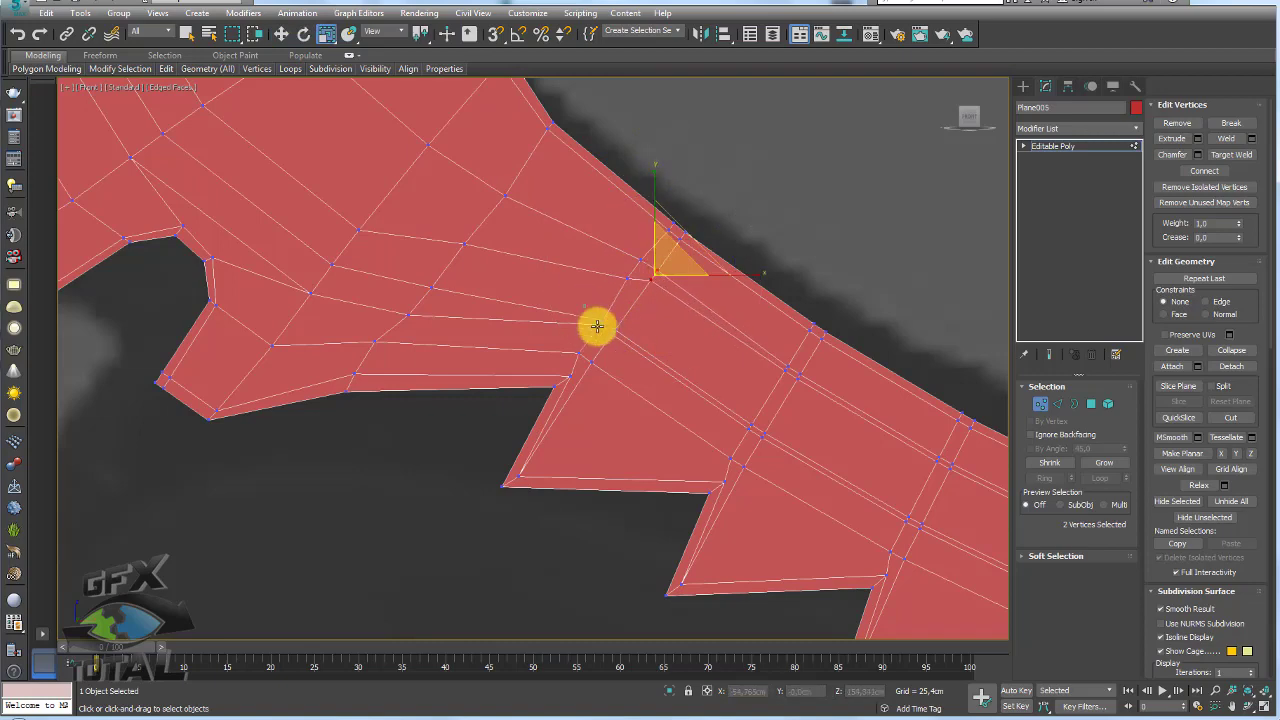
pyautogui.click(597, 326)
pyautogui.press('w')
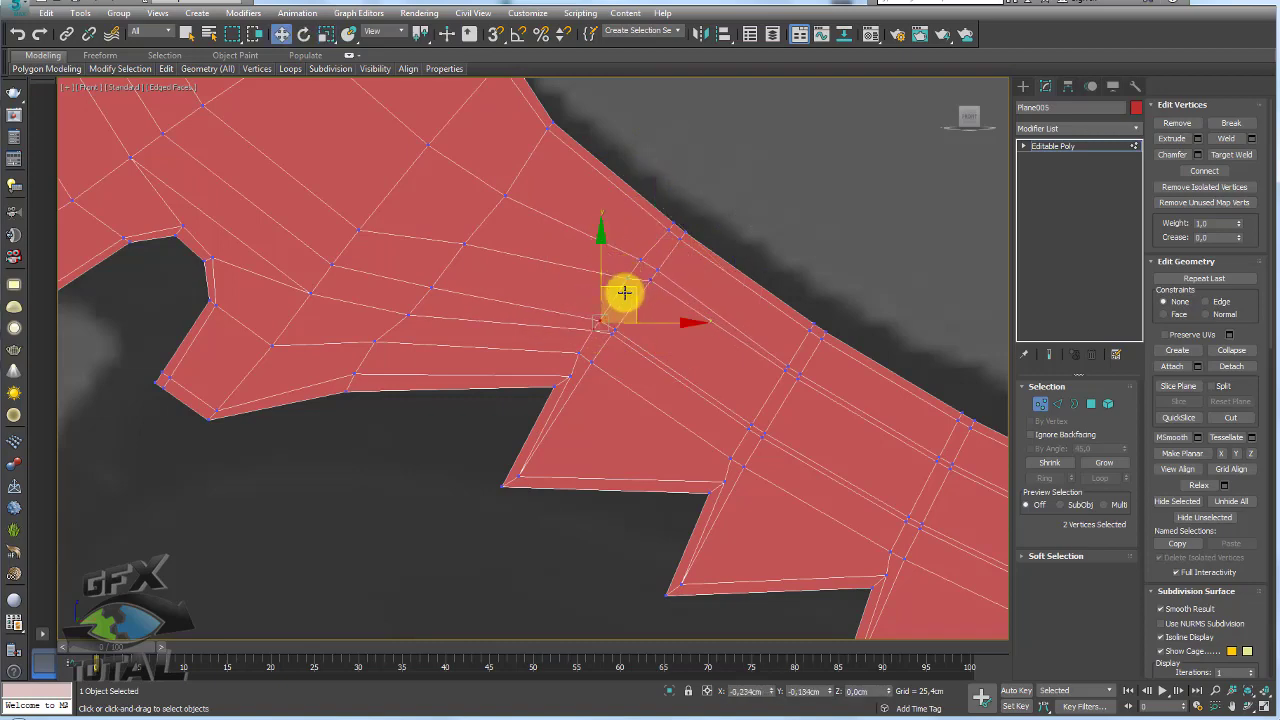
pyautogui.moveTo(624, 292); pyautogui.dragTo(409, 288)
pyautogui.scroll(-3, 712, 235)
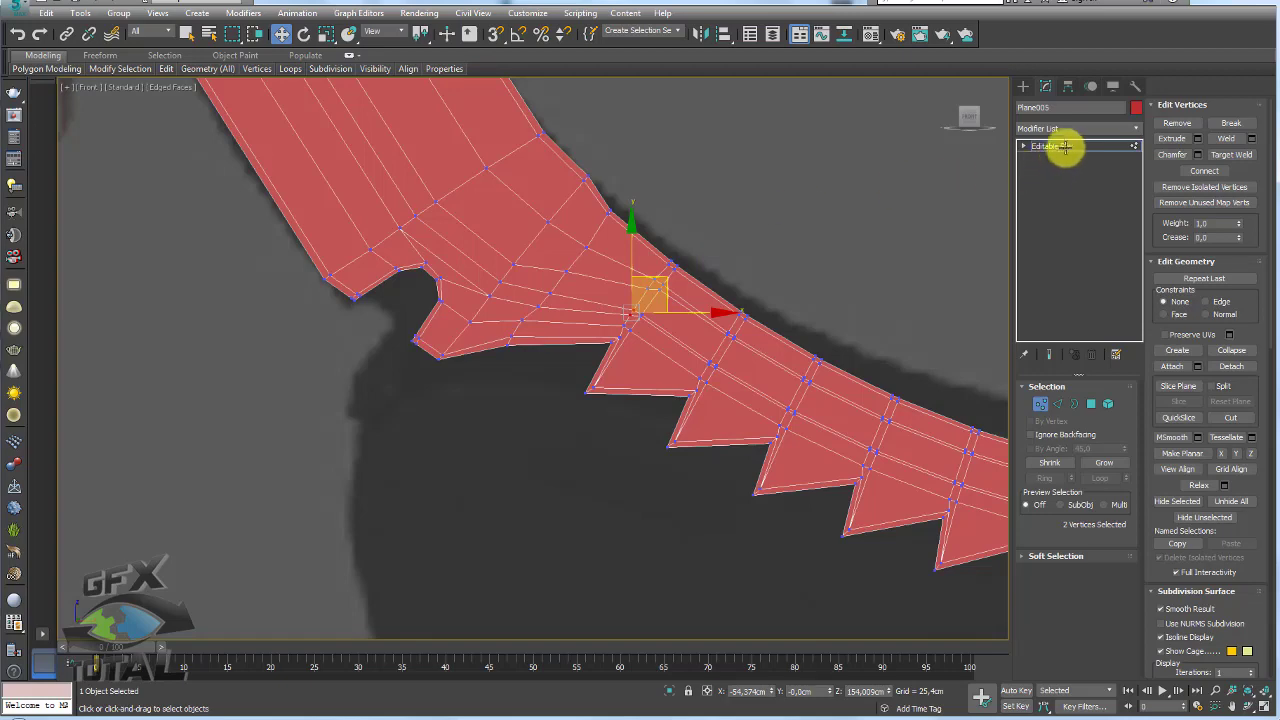
pyautogui.click(1065, 146)
# In perspective view, push the blade's tail polygons out of the reference plane.
pyautogui.scroll(-3, 686, 257)
pyautogui.press('p')
pyautogui.scroll(-5, 600, 277)
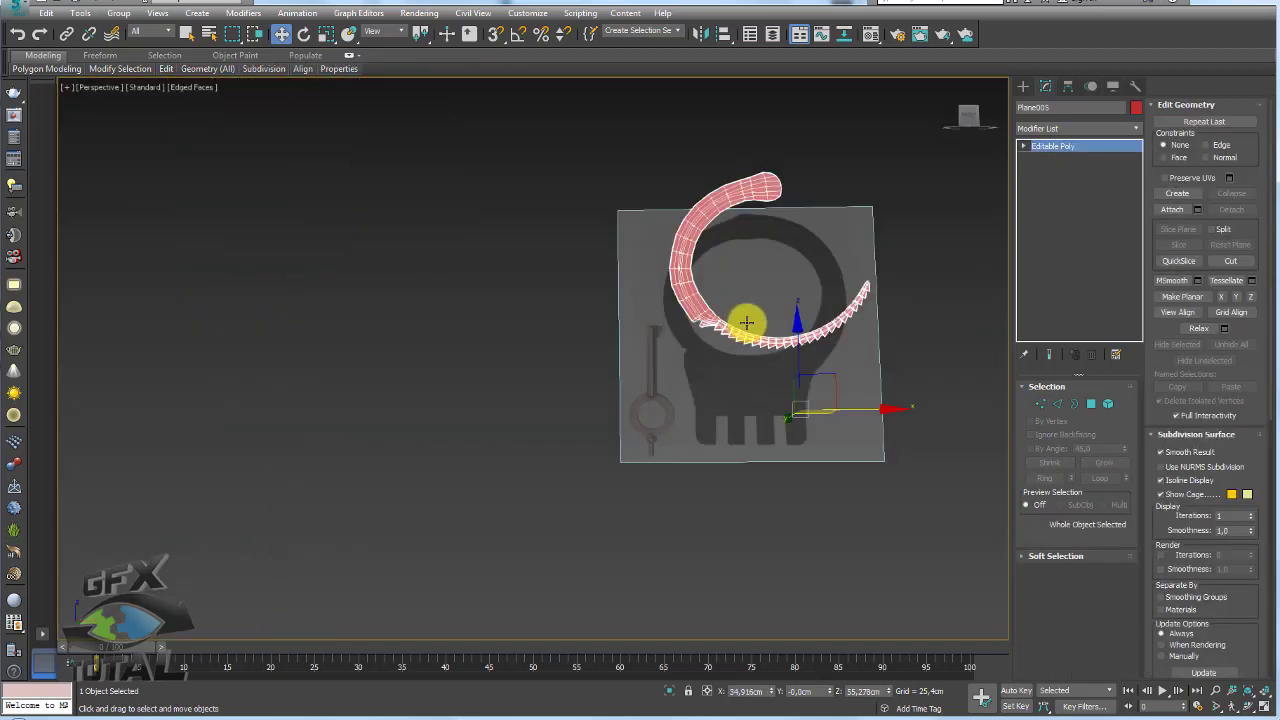
pyautogui.keyDown('alt'); pyautogui.moveTo(746, 321); pyautogui.dragTo(834, 360, button='middle'); pyautogui.keyUp('alt')
pyautogui.scroll(4, 811, 314)
pyautogui.click(1091, 403)
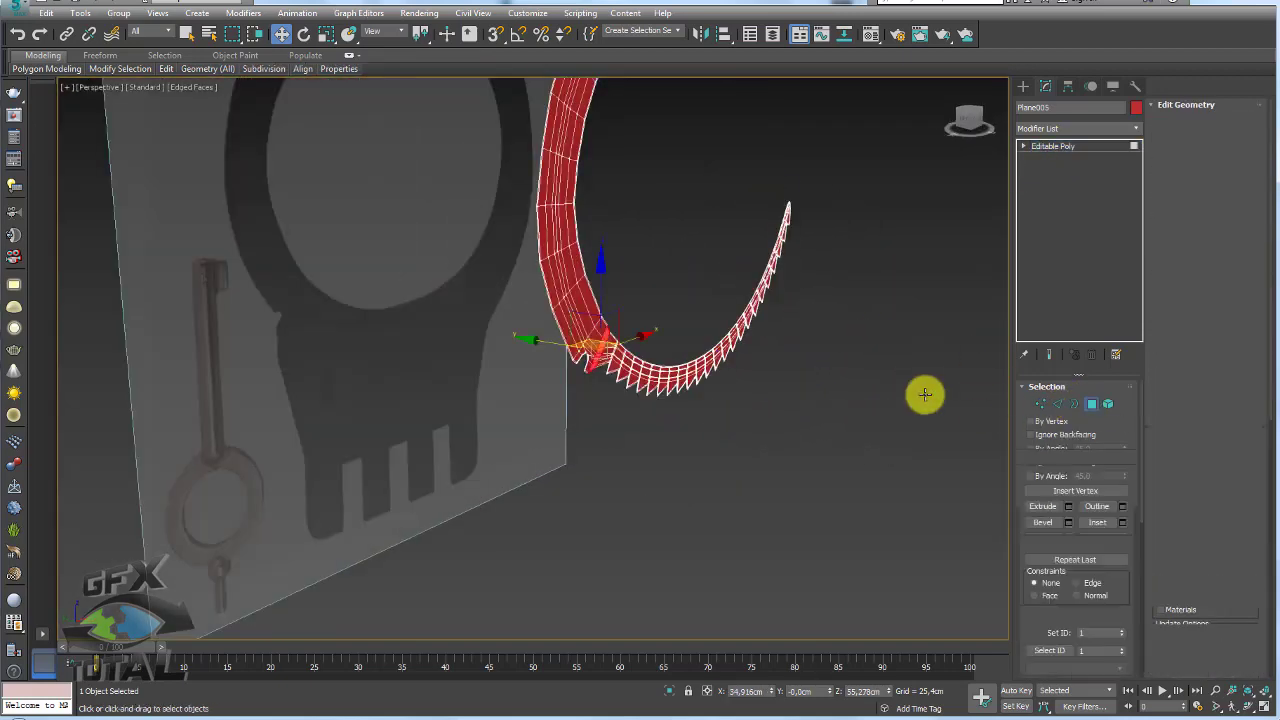
pyautogui.moveTo(925, 394)
pyautogui.keyDown('alt'); pyautogui.mouseDown(button='middle')
pyautogui.moveTo(826, 403)
pyautogui.moveTo(832, 459)
pyautogui.mouseUp(button='middle'); pyautogui.keyUp('alt')
pyautogui.moveTo(649, 239); pyautogui.dragTo(766, 389)
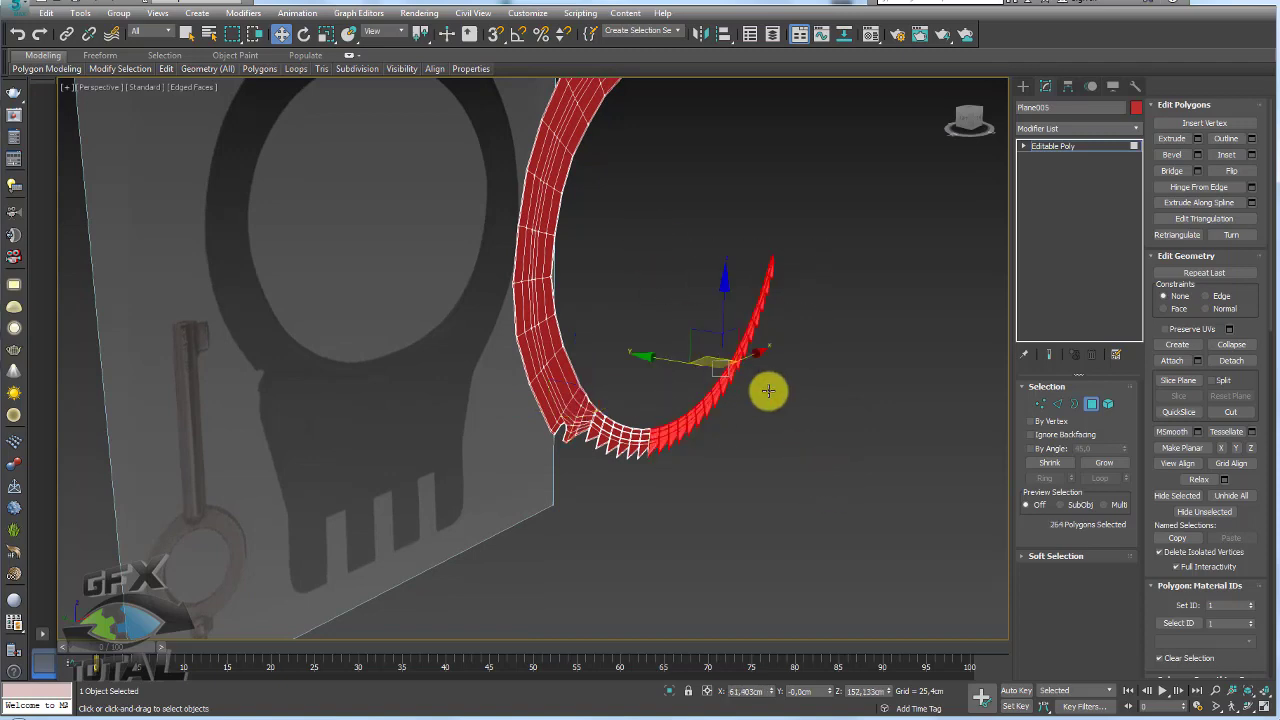
pyautogui.moveTo(663, 362); pyautogui.dragTo(771, 366)
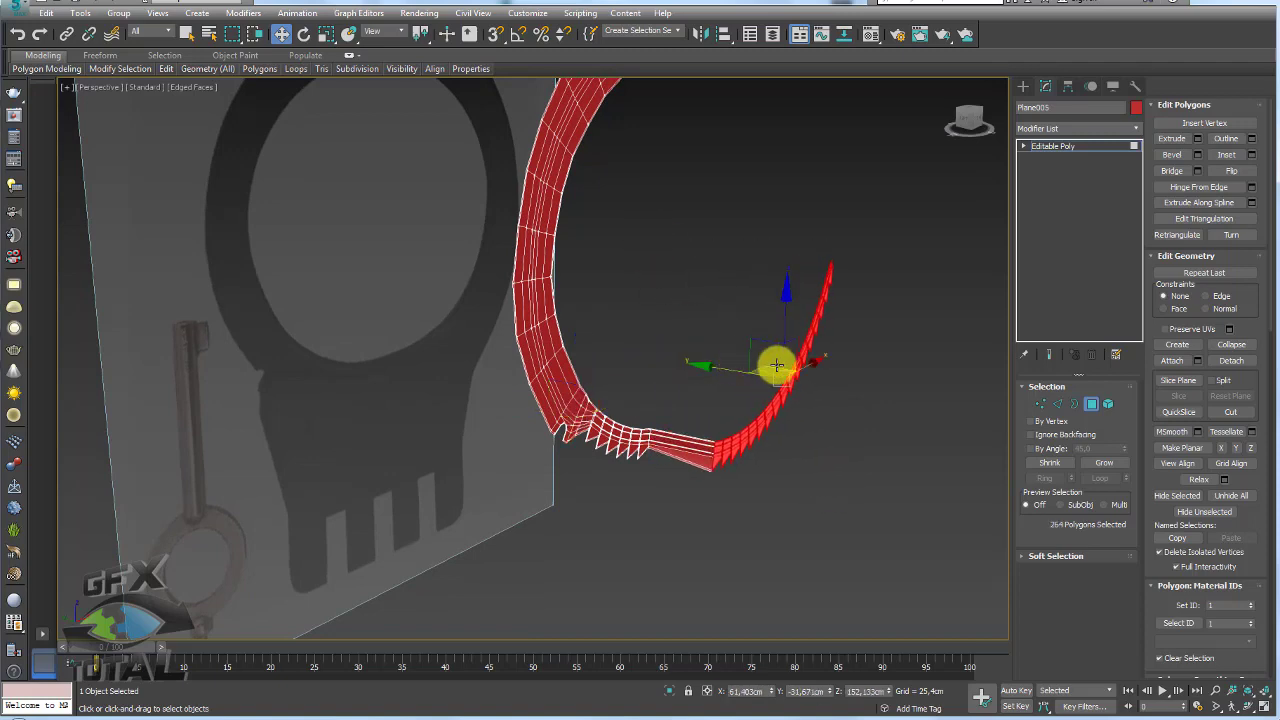
pyautogui.moveTo(771, 366)
pyautogui.keyDown('alt'); pyautogui.mouseDown(button='middle')
pyautogui.moveTo(731, 434)
pyautogui.moveTo(557, 437)
pyautogui.moveTo(714, 457)
pyautogui.moveTo(799, 439)
pyautogui.mouseUp(button='middle'); pyautogui.keyUp('alt')
# Select the whole joined red mesh as an element and check its 3D bend.
pyautogui.click(1107, 402)
pyautogui.moveTo(949, 292); pyautogui.dragTo(595, 621)
pyautogui.scroll(-1, 1246, 375)
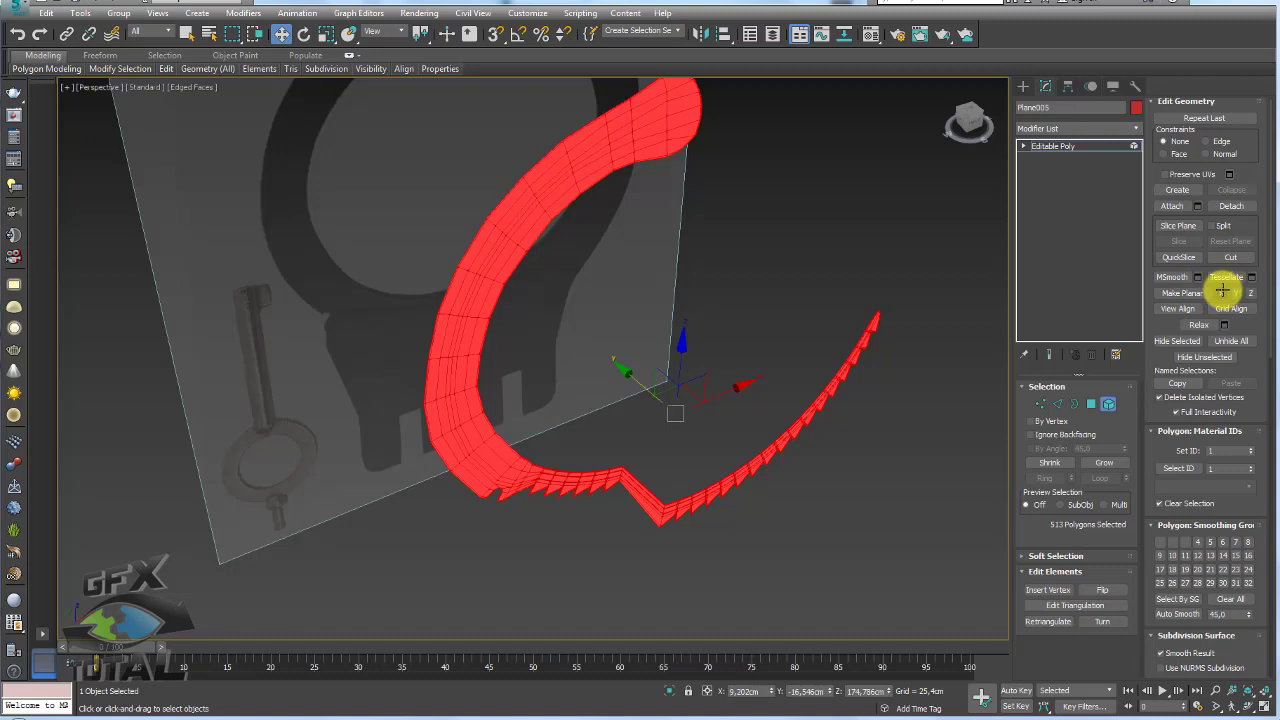
pyautogui.keyDown('alt'); pyautogui.moveTo(957, 352); pyautogui.dragTo(820, 386, button='middle'); pyautogui.keyUp('alt')
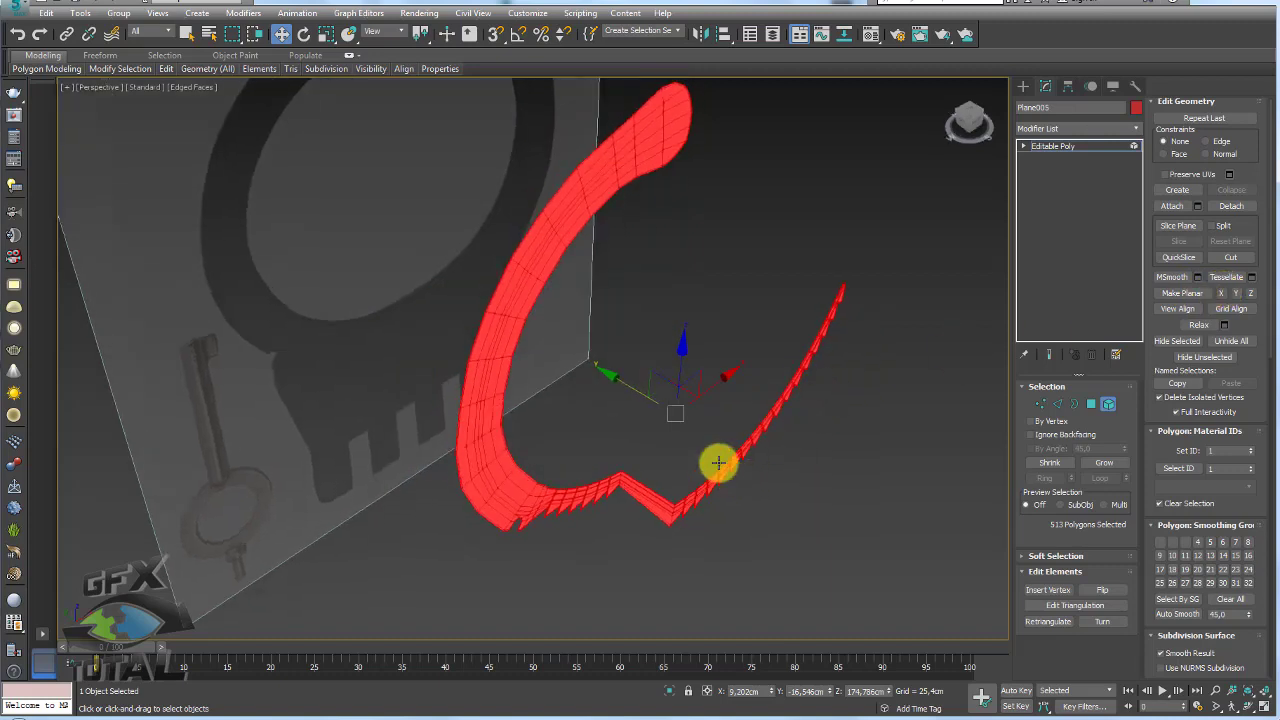
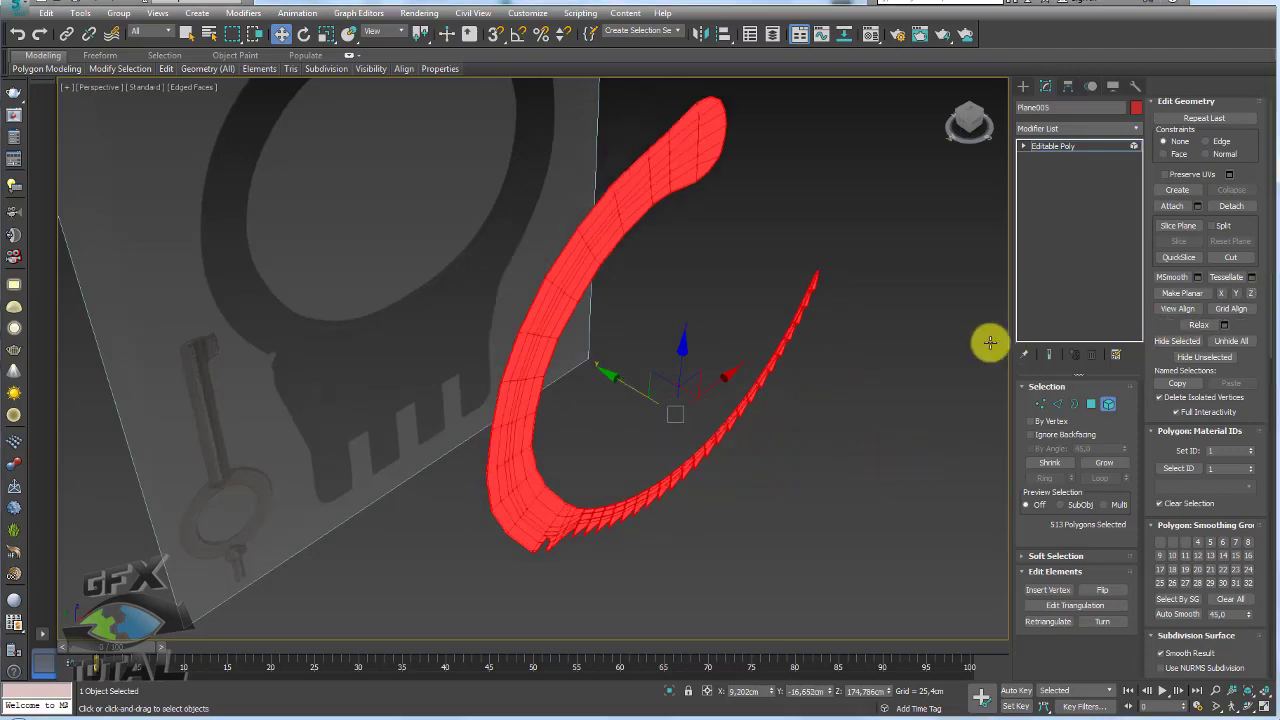
# Return the red ratchet arm from Polygon sub-object level to the Editable Poly object level.
pyautogui.keyDown('alt'); pyautogui.moveTo(986, 343); pyautogui.dragTo(823, 443, button='middle'); pyautogui.keyUp('alt')
pyautogui.click(1040, 146)
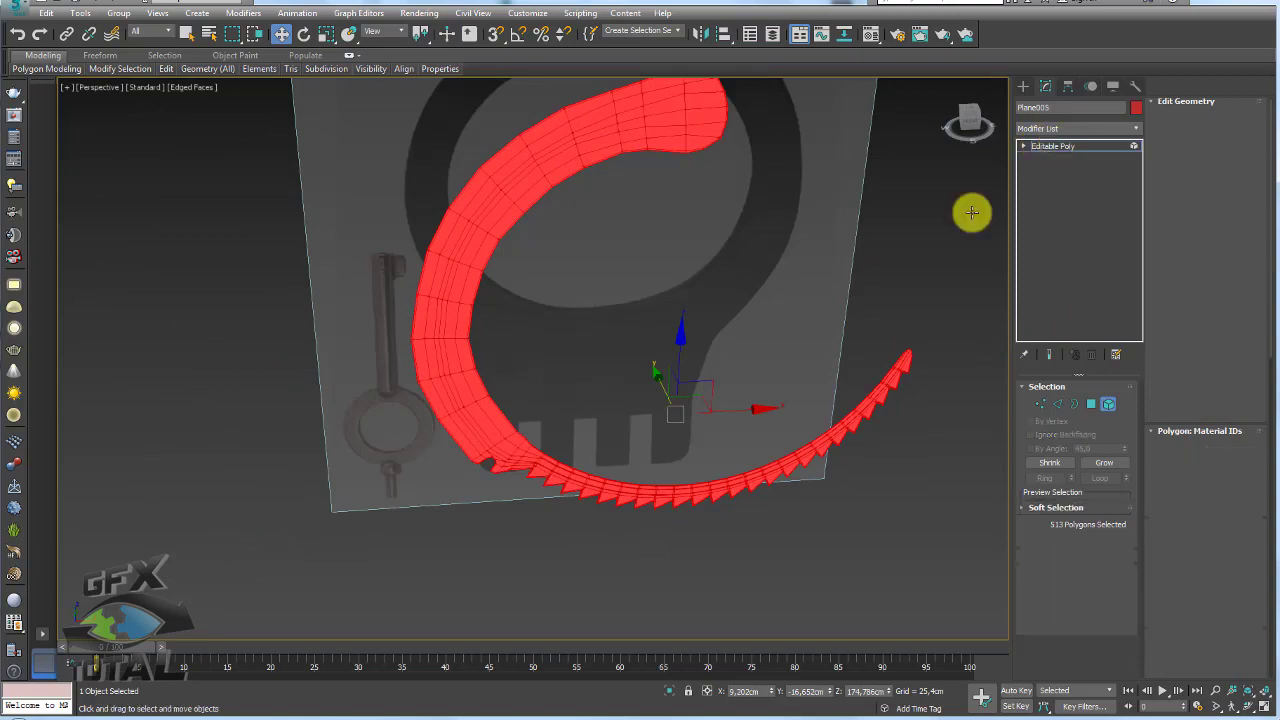
pyautogui.moveTo(971, 209)
pyautogui.keyDown('alt'); pyautogui.mouseDown(button='middle')
pyautogui.moveTo(783, 277)
pyautogui.moveTo(851, 260)
pyautogui.mouseUp(button='middle'); pyautogui.keyUp('alt')
pyautogui.moveTo(745, 455)
pyautogui.keyDown('alt'); pyautogui.mouseDown(button='middle')
pyautogui.moveTo(723, 383)
pyautogui.moveTo(811, 446)
pyautogui.moveTo(813, 535)
pyautogui.mouseUp(button='middle'); pyautogui.keyUp('alt')
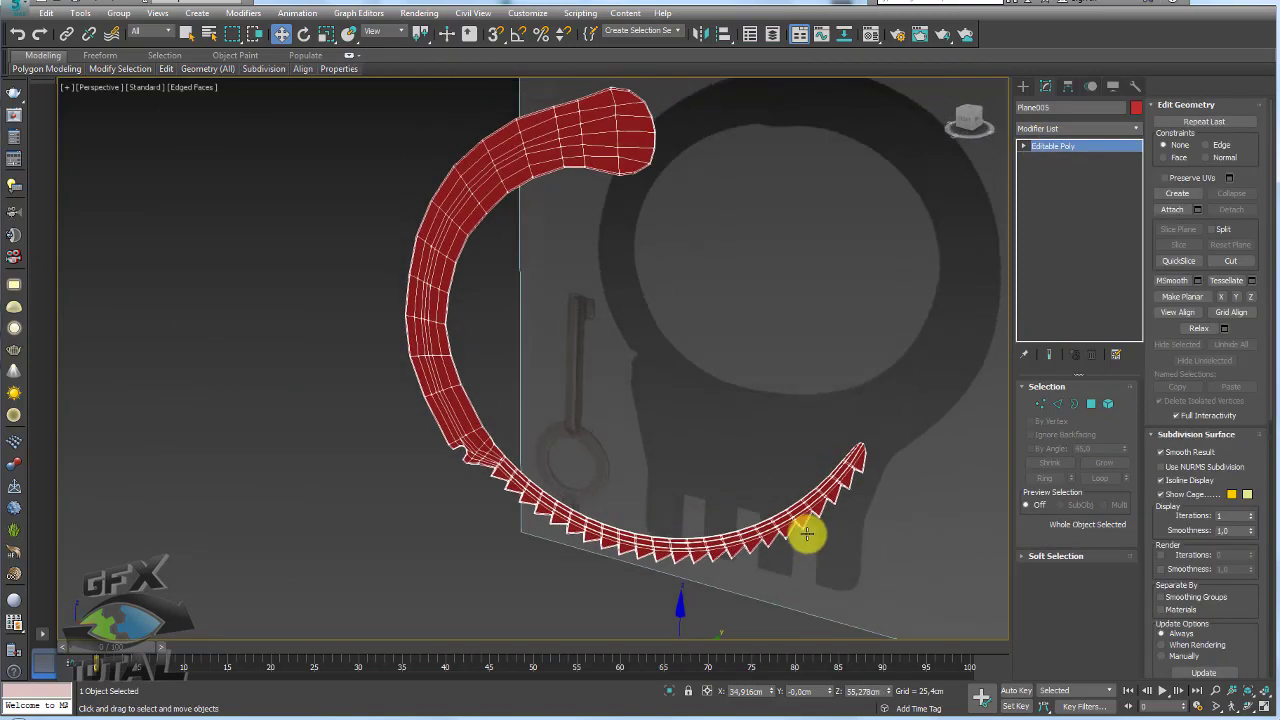
# Add a Shell modifier via action search to give the sawtooth arm thickness.
pyautogui.write('x')
pyautogui.write('shell')
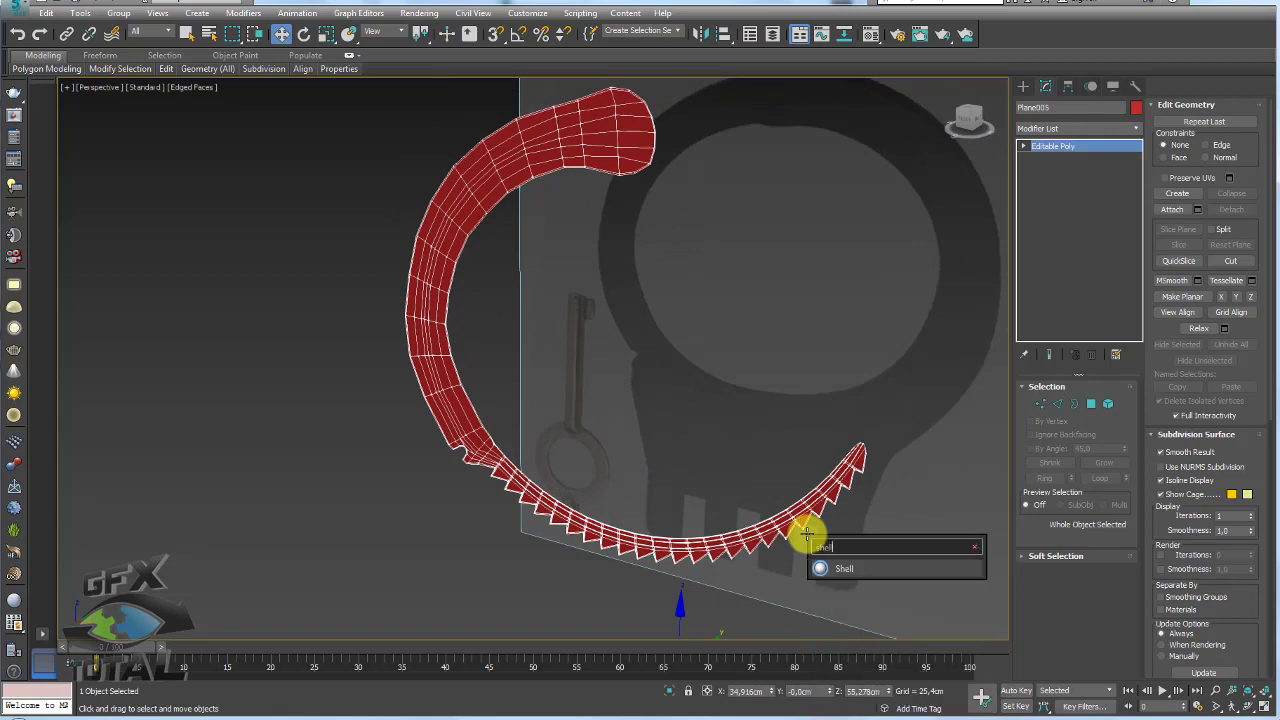
pyautogui.press('Return')
pyautogui.moveTo(645, 415)
pyautogui.keyDown('alt'); pyautogui.mouseDown(button='middle')
pyautogui.moveTo(589, 420)
pyautogui.moveTo(706, 429)
pyautogui.moveTo(709, 388)
pyautogui.mouseUp(button='middle'); pyautogui.keyUp('alt')
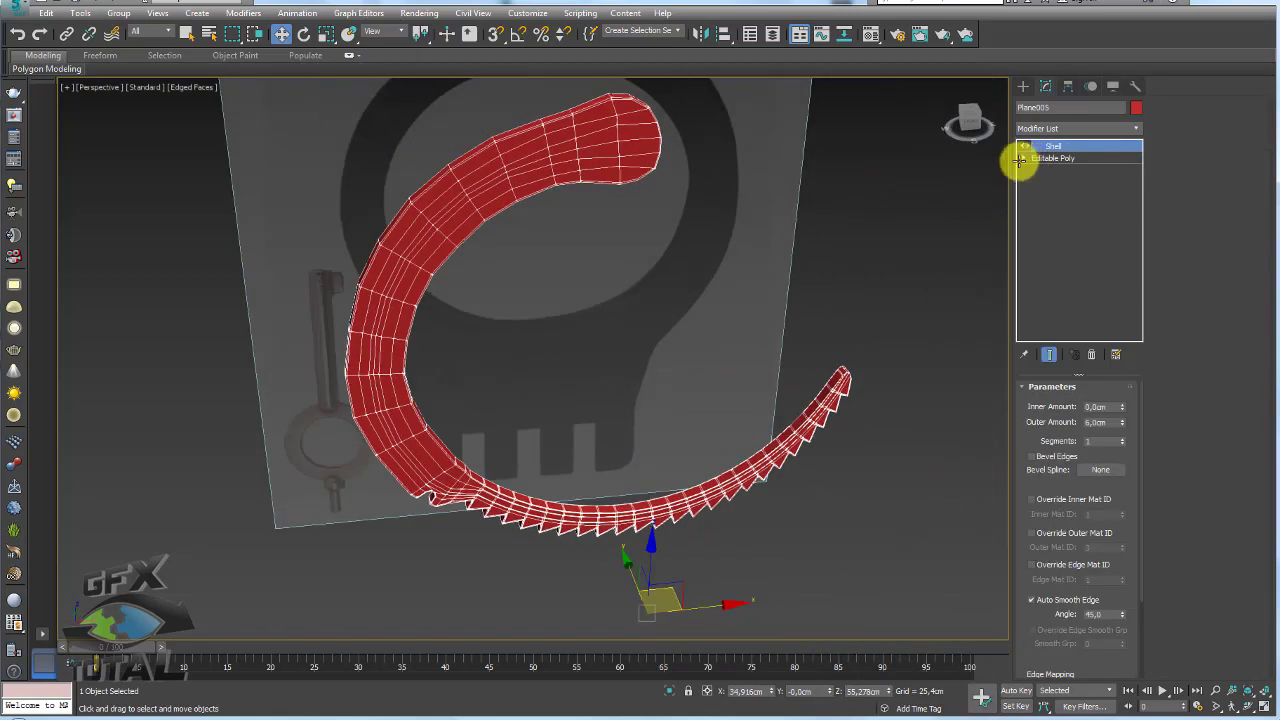
pyautogui.moveTo(853, 169)
pyautogui.keyDown('alt'); pyautogui.mouseDown(button='middle')
pyautogui.moveTo(851, 197)
pyautogui.moveTo(855, 184)
pyautogui.mouseUp(button='middle'); pyautogui.keyUp('alt')
# Add Edit Poly and connect the tip edge ring with 2 tightly pinched segments.
pyautogui.hotkey('ctrl', 'e')
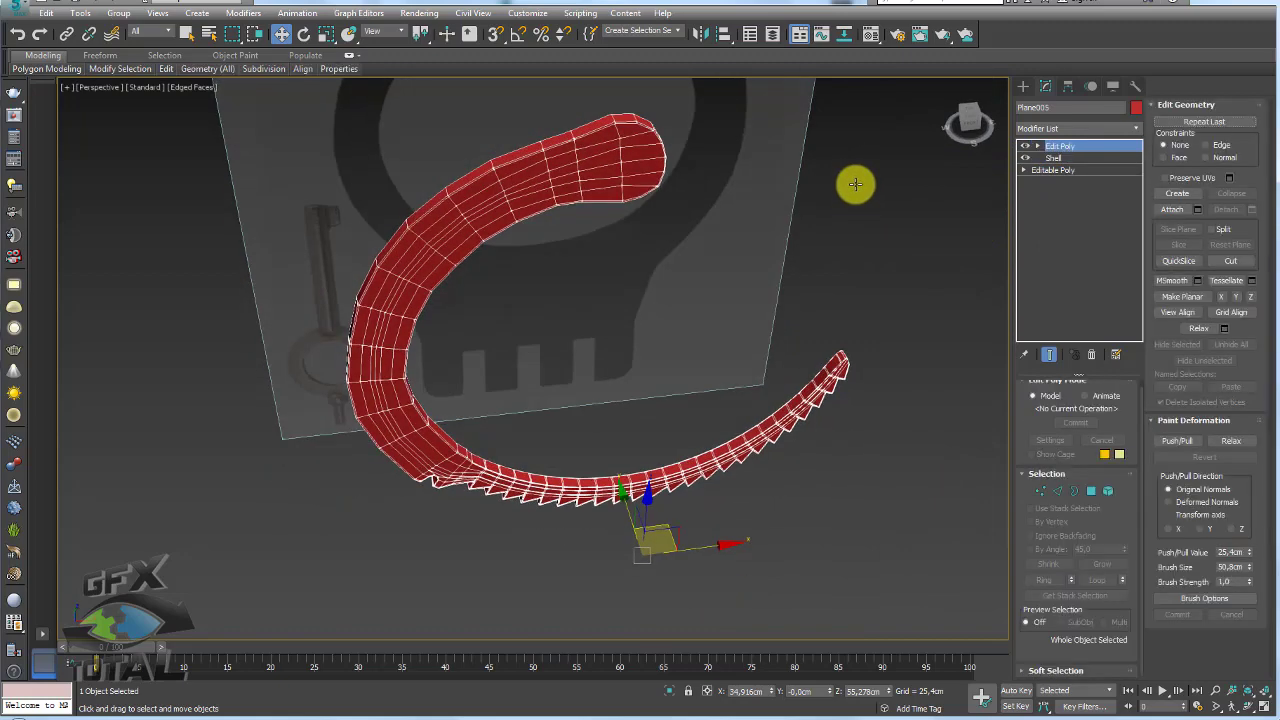
pyautogui.click(1058, 489)
pyautogui.scroll(5, 830, 364)
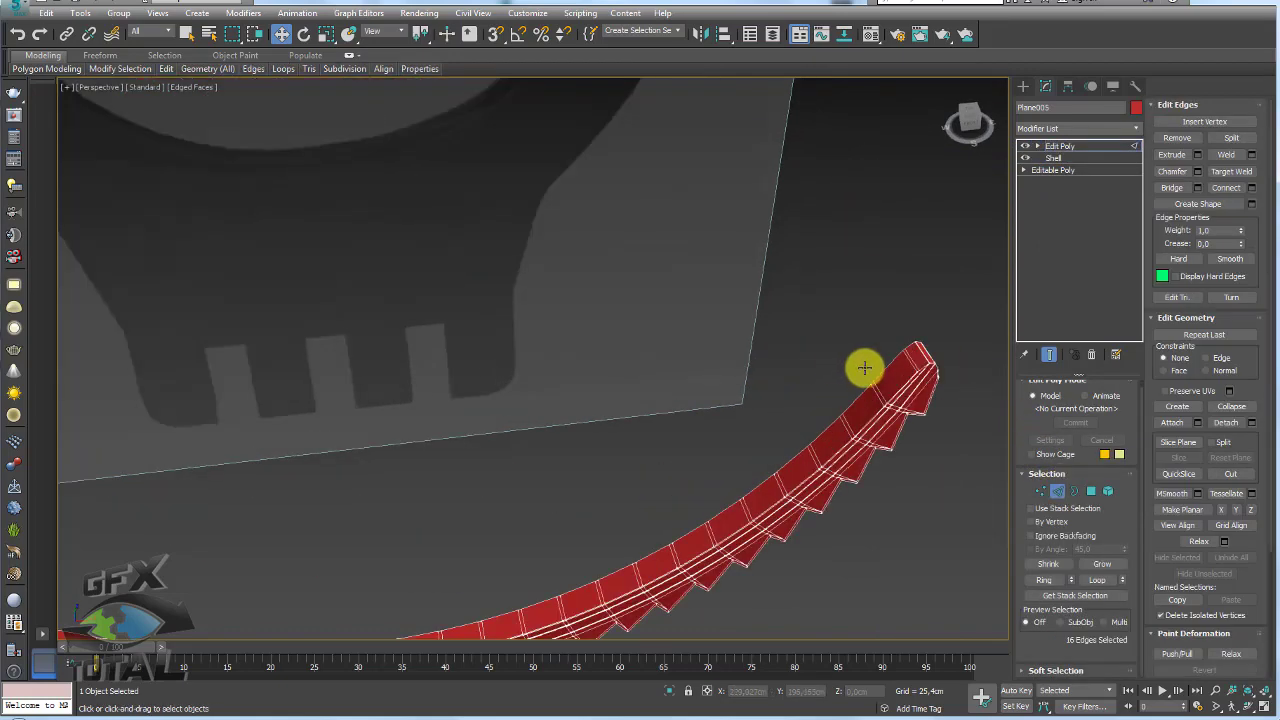
pyautogui.click(910, 364)
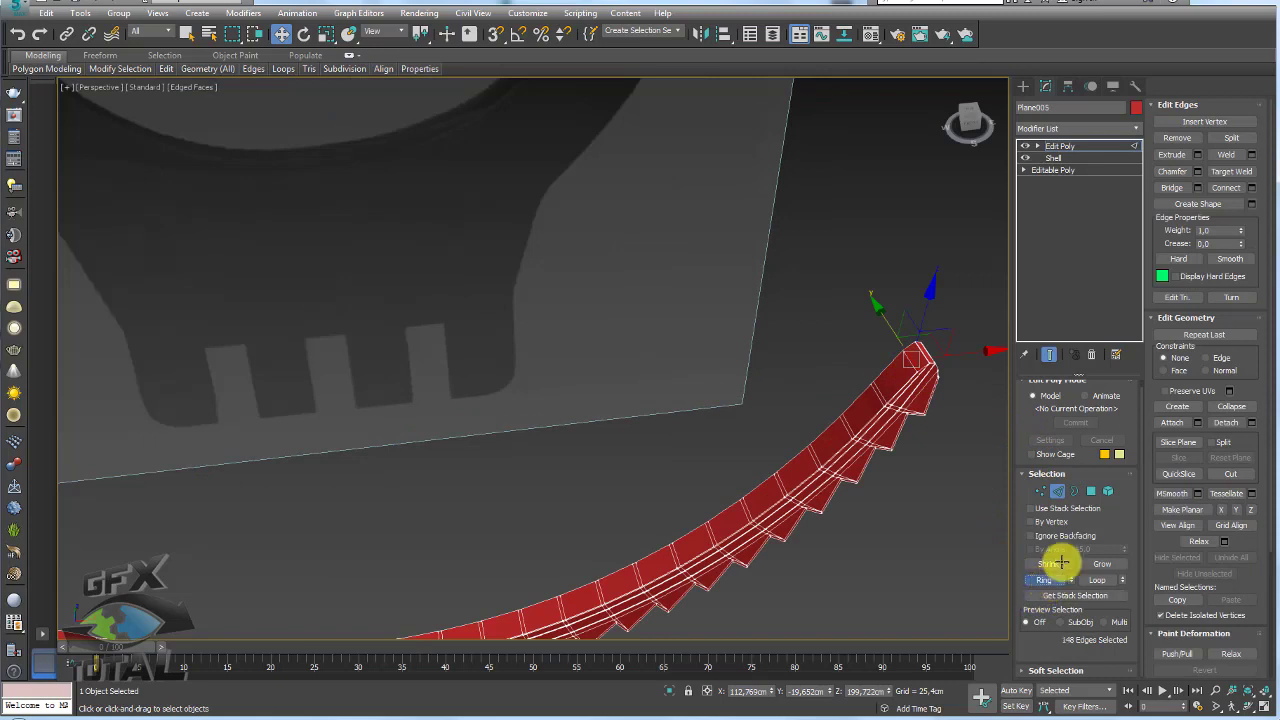
pyautogui.click(1251, 187)
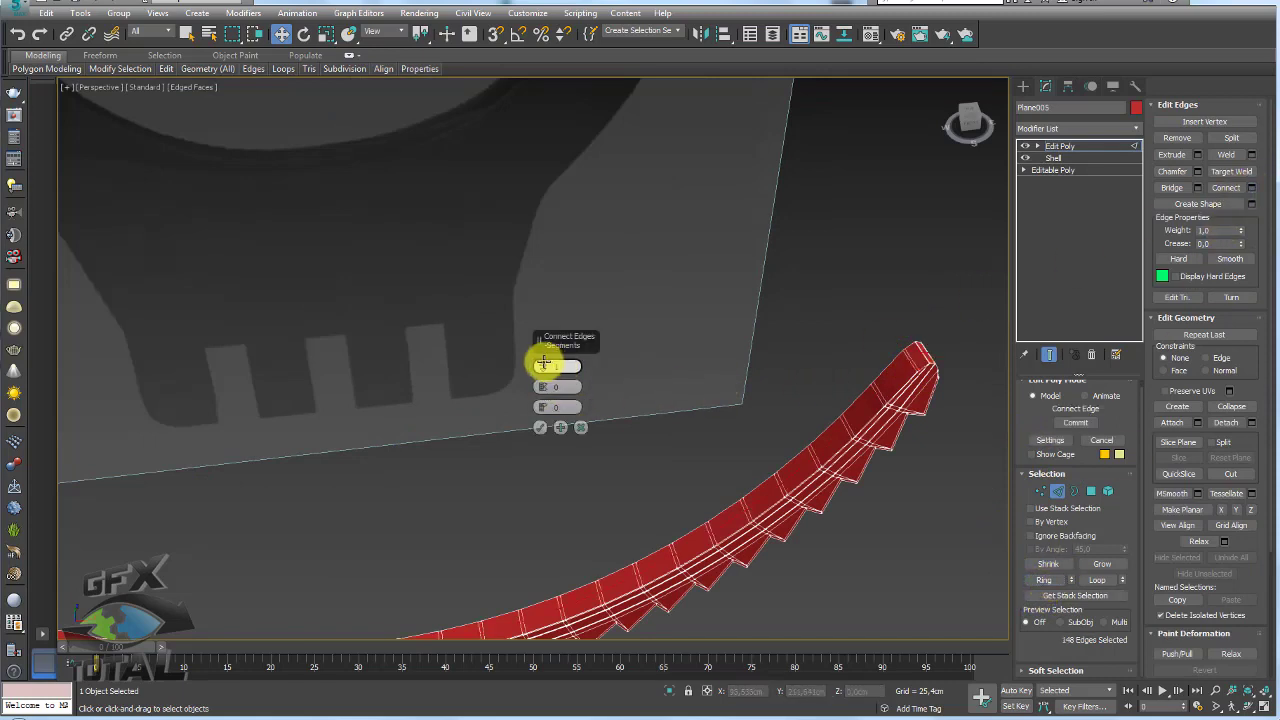
pyautogui.moveTo(543, 385); pyautogui.dragTo(551, 180)
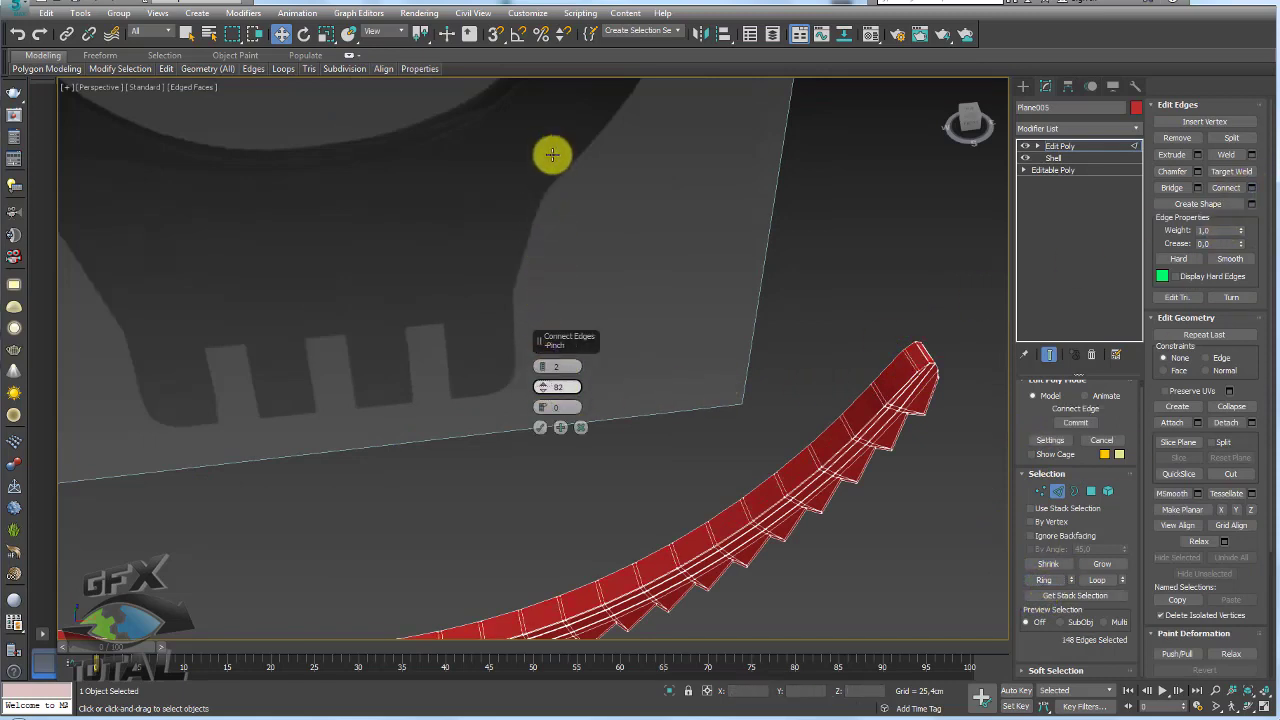
pyautogui.click(541, 427)
# Select a tip edge, extend it to a ring and convert it to a polygon strip.
pyautogui.moveTo(543, 429)
pyautogui.keyDown('alt'); pyautogui.mouseDown(button='middle')
pyautogui.moveTo(706, 397)
pyautogui.moveTo(760, 457)
pyautogui.mouseUp(button='middle'); pyautogui.keyUp('alt')
pyautogui.scroll(3, 834, 398)
pyautogui.click(855, 338)
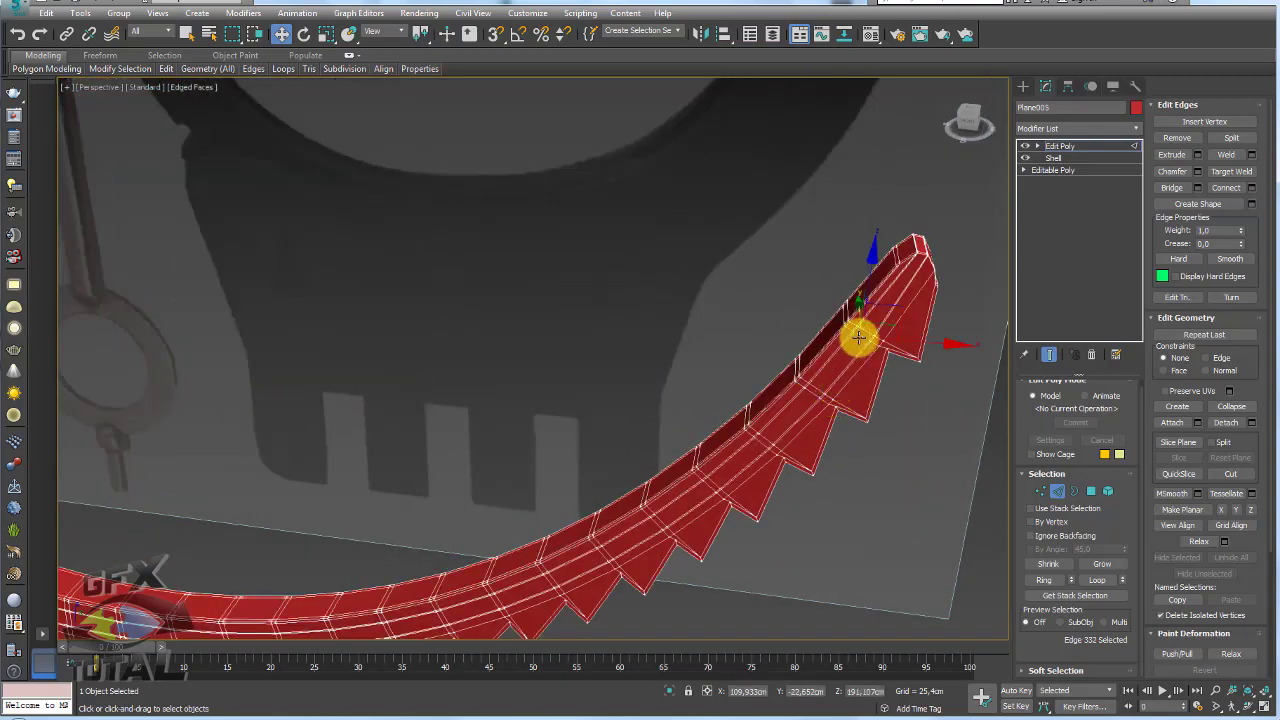
pyautogui.keyDown('alt'); pyautogui.moveTo(854, 334); pyautogui.dragTo(891, 371, button='middle'); pyautogui.keyUp('alt')
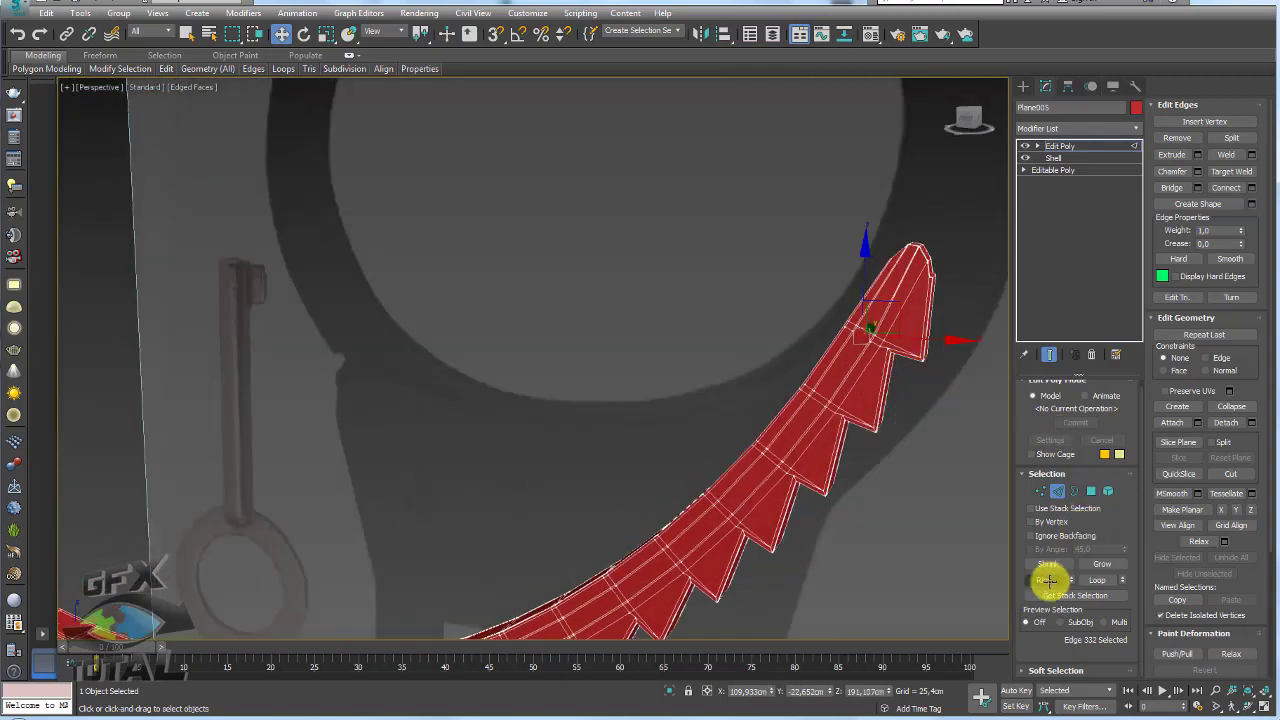
pyautogui.click(1046, 580)
pyautogui.keyDown('ctrl'); pyautogui.click(1091, 491); pyautogui.keyUp('ctrl')
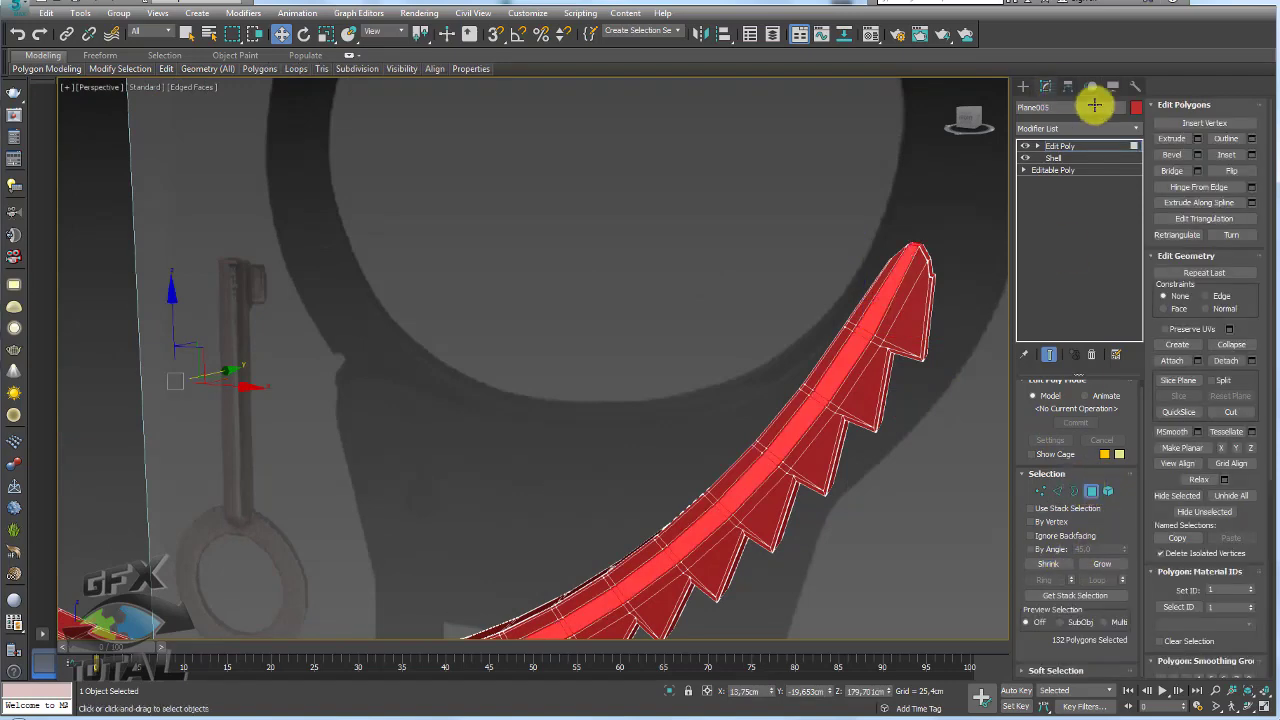
# Change the arm's object colour to green.
pyautogui.click(1137, 107)
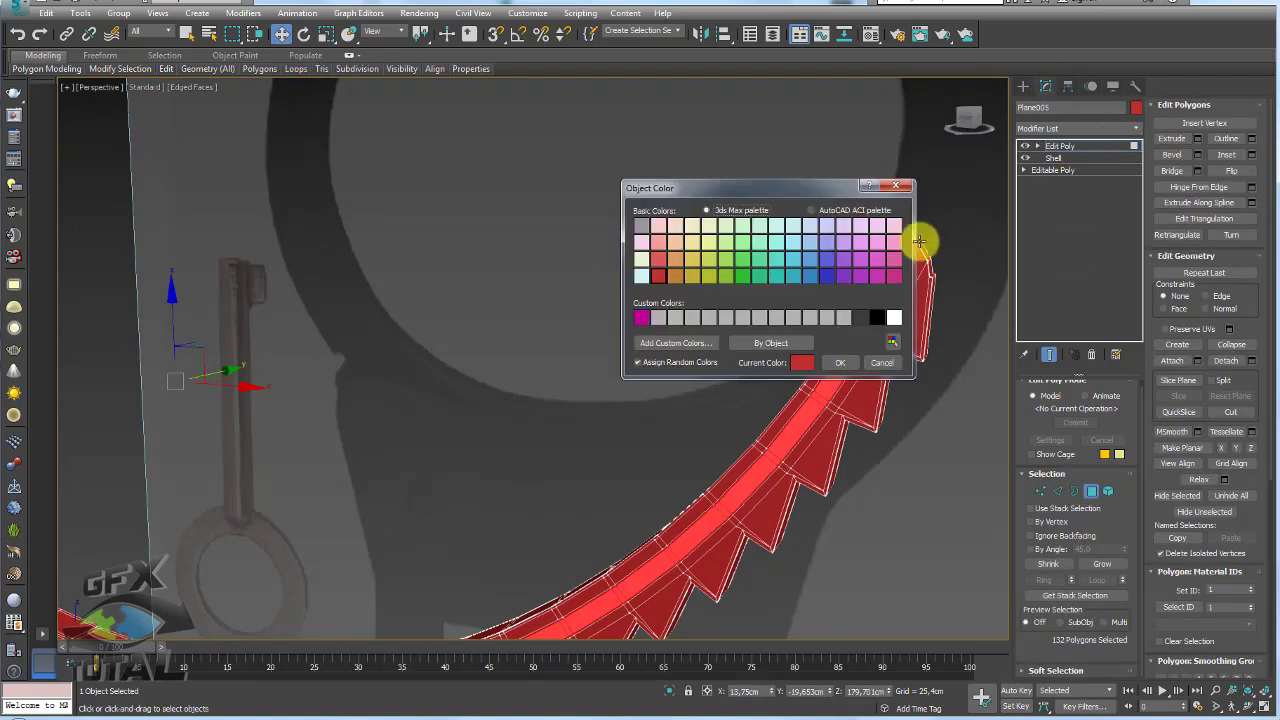
pyautogui.click(742, 265)
pyautogui.click(838, 364)
pyautogui.moveTo(837, 366)
pyautogui.keyDown('alt'); pyautogui.mouseDown(button='middle')
pyautogui.moveTo(857, 377)
pyautogui.moveTo(826, 404)
pyautogui.moveTo(357, 400)
pyautogui.moveTo(600, 380)
pyautogui.moveTo(600, 266)
pyautogui.mouseUp(button='middle'); pyautogui.keyUp('alt')
pyautogui.moveTo(596, 220)
pyautogui.mouseDown()
pyautogui.moveTo(535, 128)
pyautogui.moveTo(278, 128)
pyautogui.moveTo(366, 404)
pyautogui.mouseUp()
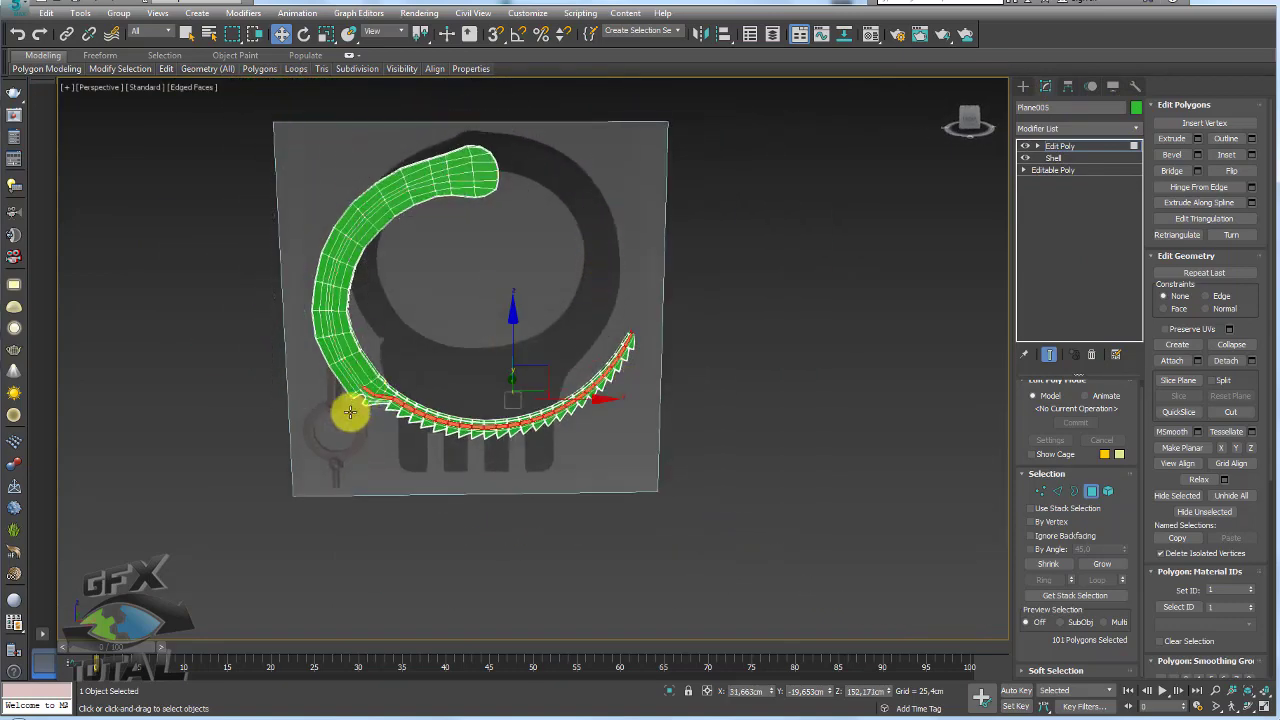
# In Front view, deselect the band polygons near the arm's root.
pyautogui.press('f')
pyautogui.scroll(5, 350, 412)
pyautogui.scroll(3, 408, 377)
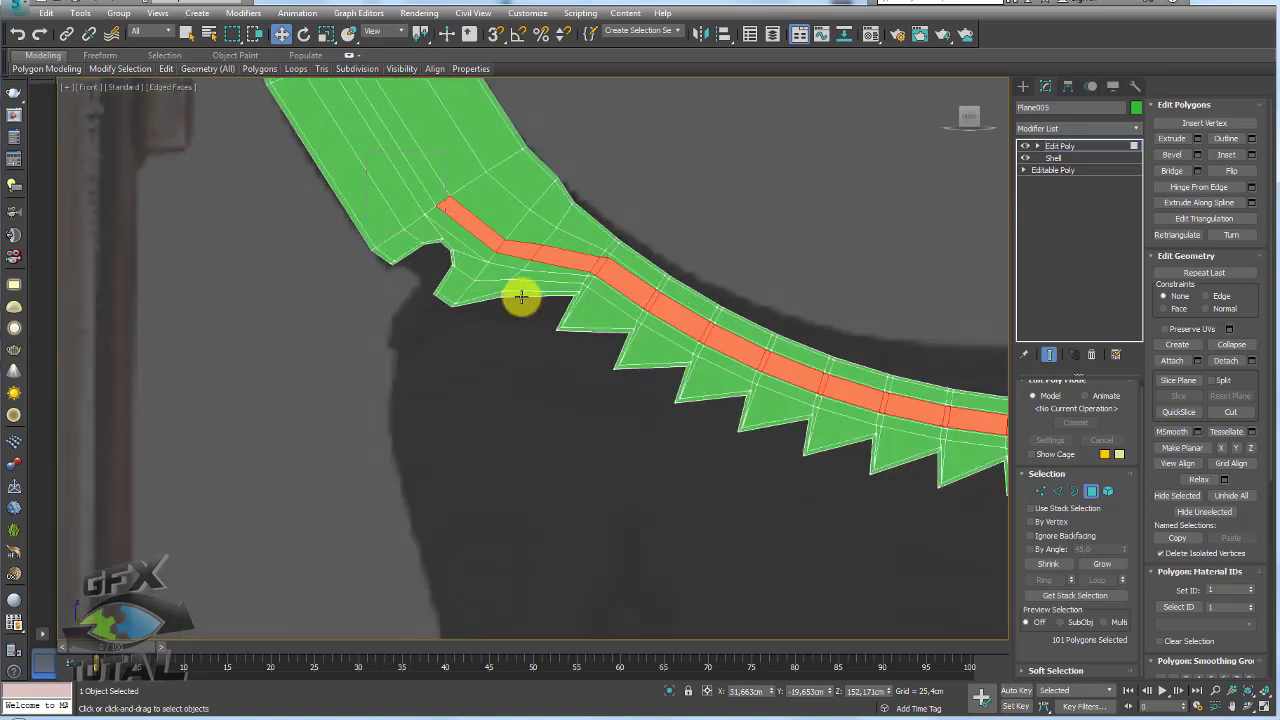
pyautogui.keyDown('alt'); pyautogui.moveTo(581, 330); pyautogui.dragTo(580, 327); pyautogui.keyUp('alt')
pyautogui.scroll(2, 566, 240)
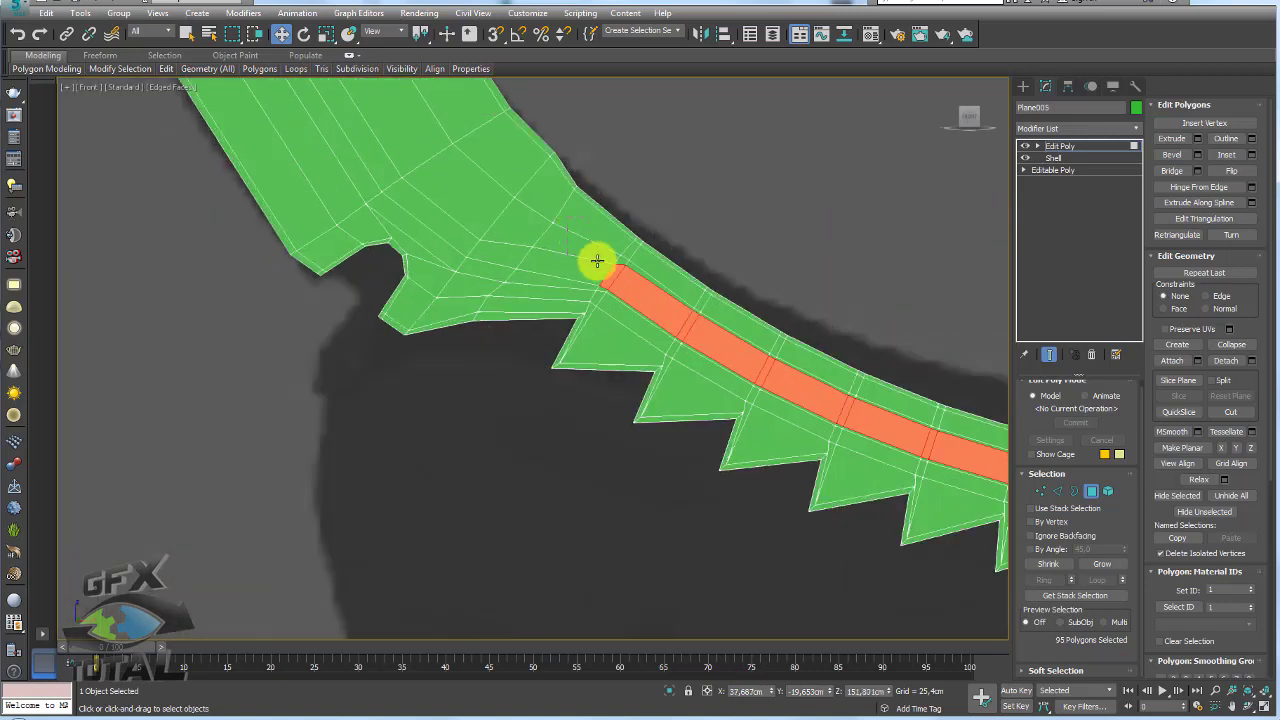
pyautogui.scroll(-2, 600, 320)
pyautogui.scroll(-2, 857, 366)
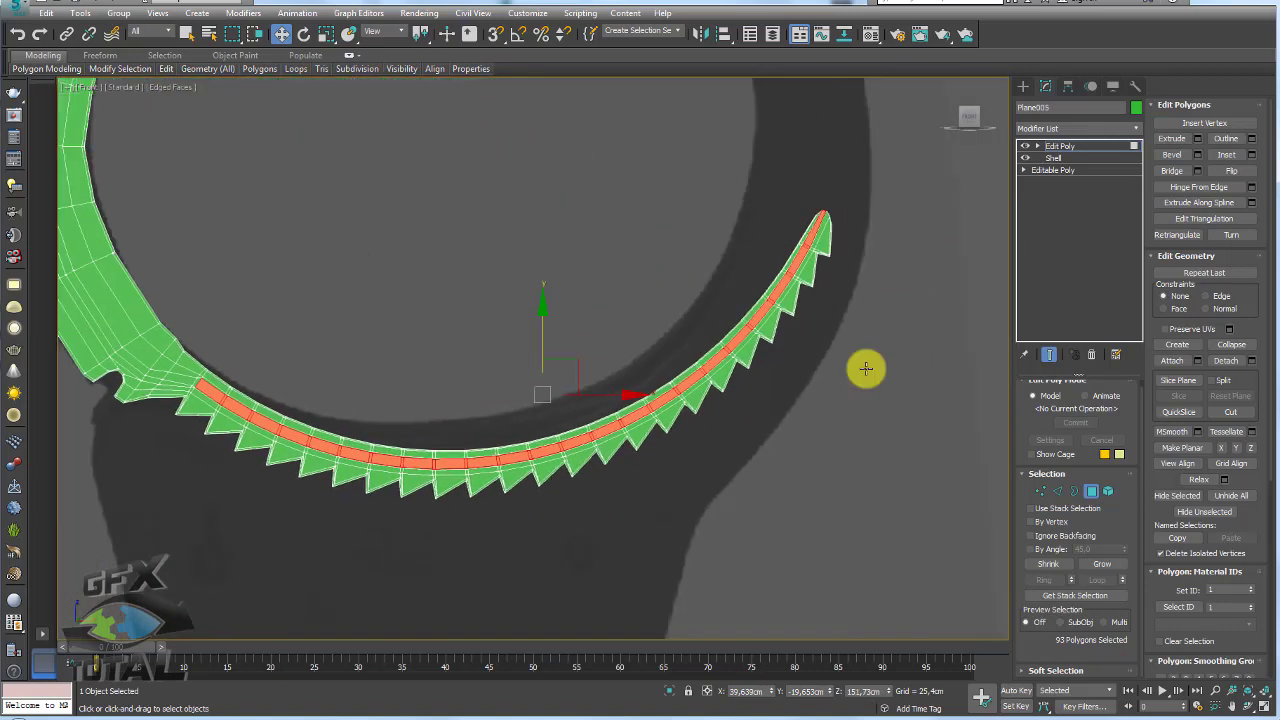
pyautogui.scroll(4, 774, 277)
pyautogui.scroll(1, 781, 287)
pyautogui.scroll(1, 781, 287)
# Deselect the band polygons at the tip, re-adding one tip polygon.
pyautogui.moveTo(783, 280); pyautogui.dragTo(671, 333)
pyautogui.scroll(-2, 759, 366)
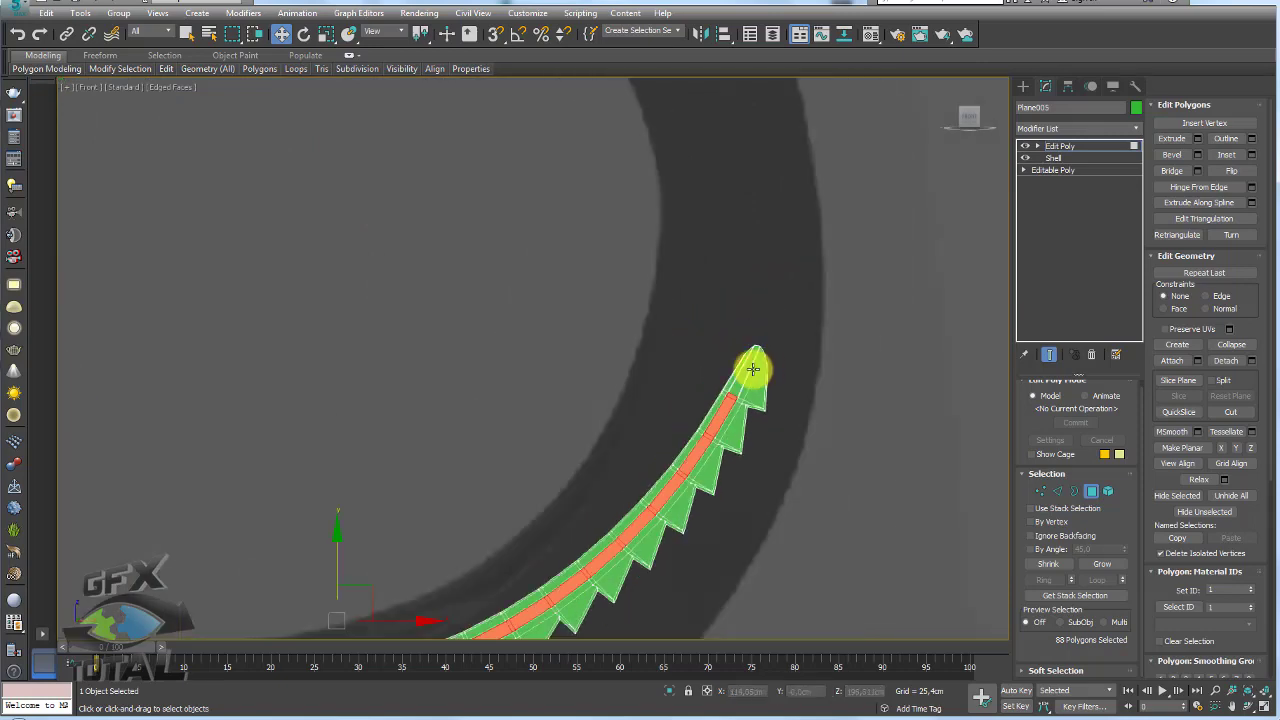
pyautogui.scroll(3, 753, 369)
pyautogui.keyDown('ctrl'); pyautogui.click(720, 374); pyautogui.keyUp('ctrl')
pyautogui.scroll(-3, 720, 374)
pyautogui.moveTo(777, 394)
pyautogui.keyDown('alt'); pyautogui.mouseDown(button='middle')
pyautogui.moveTo(742, 421)
pyautogui.moveTo(357, 477)
pyautogui.moveTo(306, 465)
pyautogui.mouseUp(button='middle'); pyautogui.keyUp('alt')
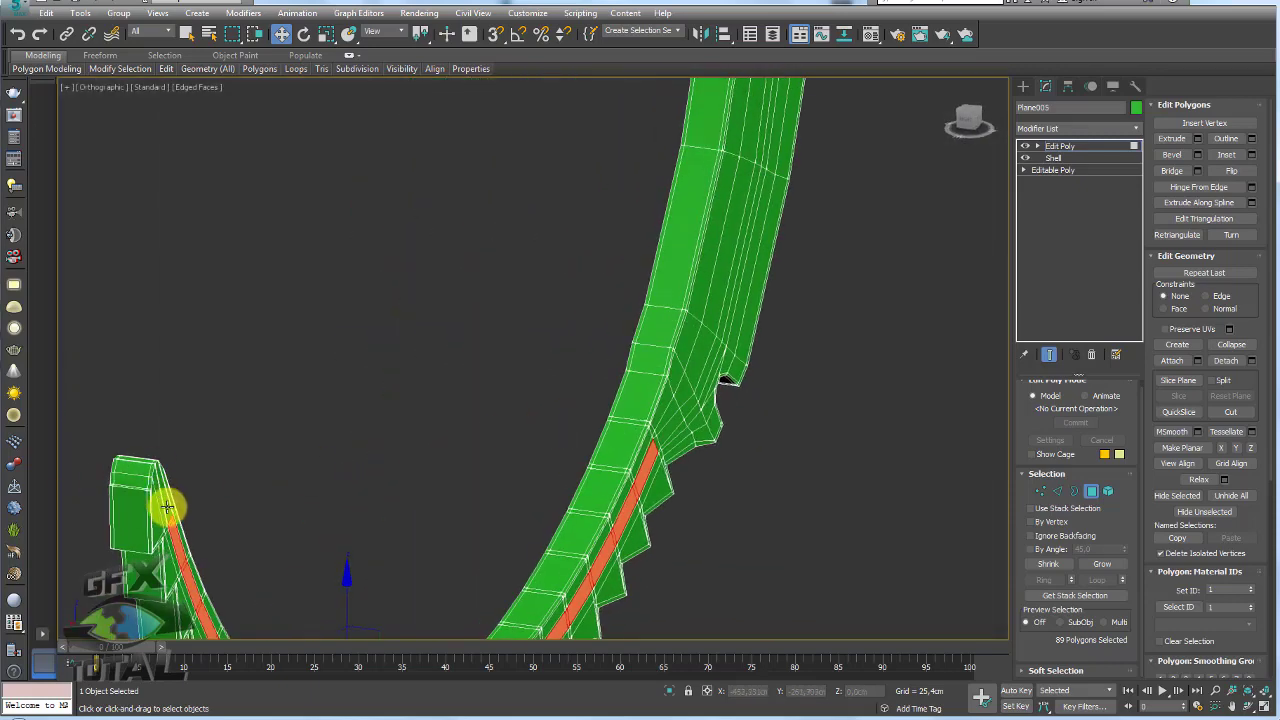
# Scale the selected centre polygon band on Y to about 76% to narrow it.
pyautogui.moveTo(167, 508)
pyautogui.keyDown('alt'); pyautogui.mouseDown(button='middle')
pyautogui.moveTo(306, 477)
pyautogui.moveTo(643, 523)
pyautogui.mouseUp(button='middle'); pyautogui.keyUp('alt')
pyautogui.press('r')
pyautogui.keyDown('ctrl'); pyautogui.click(535, 533); pyautogui.keyUp('ctrl')
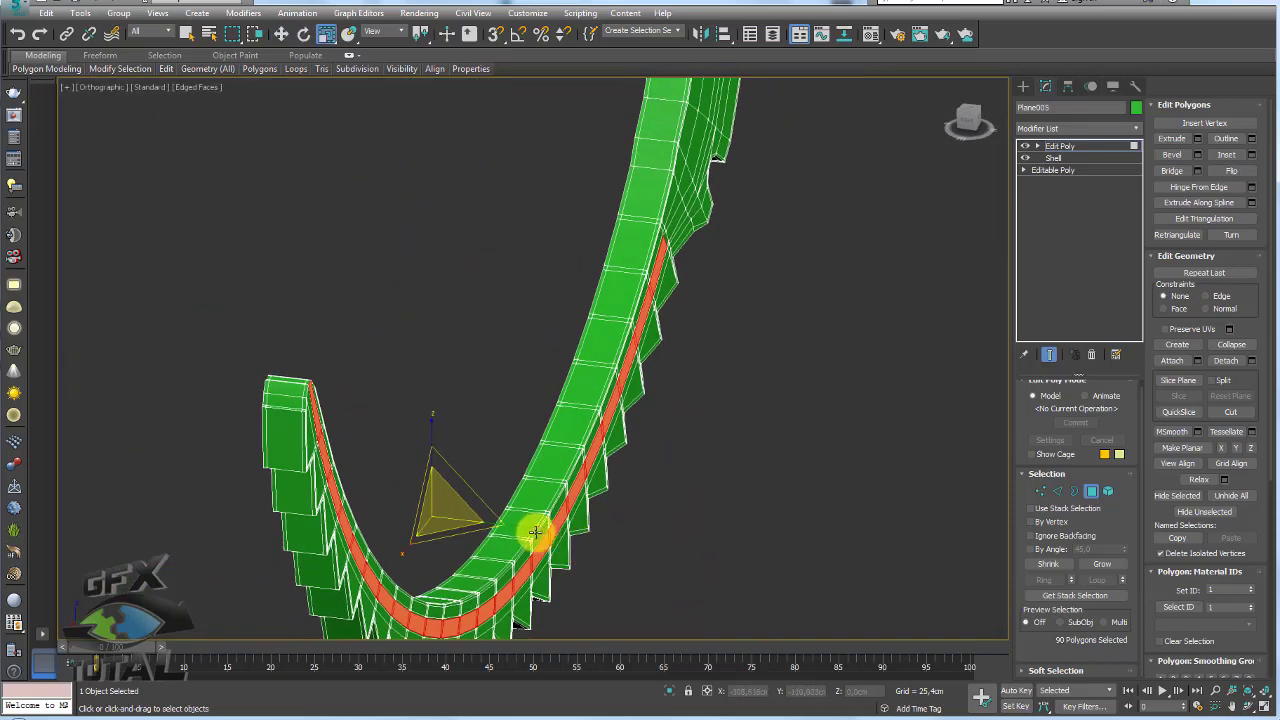
pyautogui.press('w')
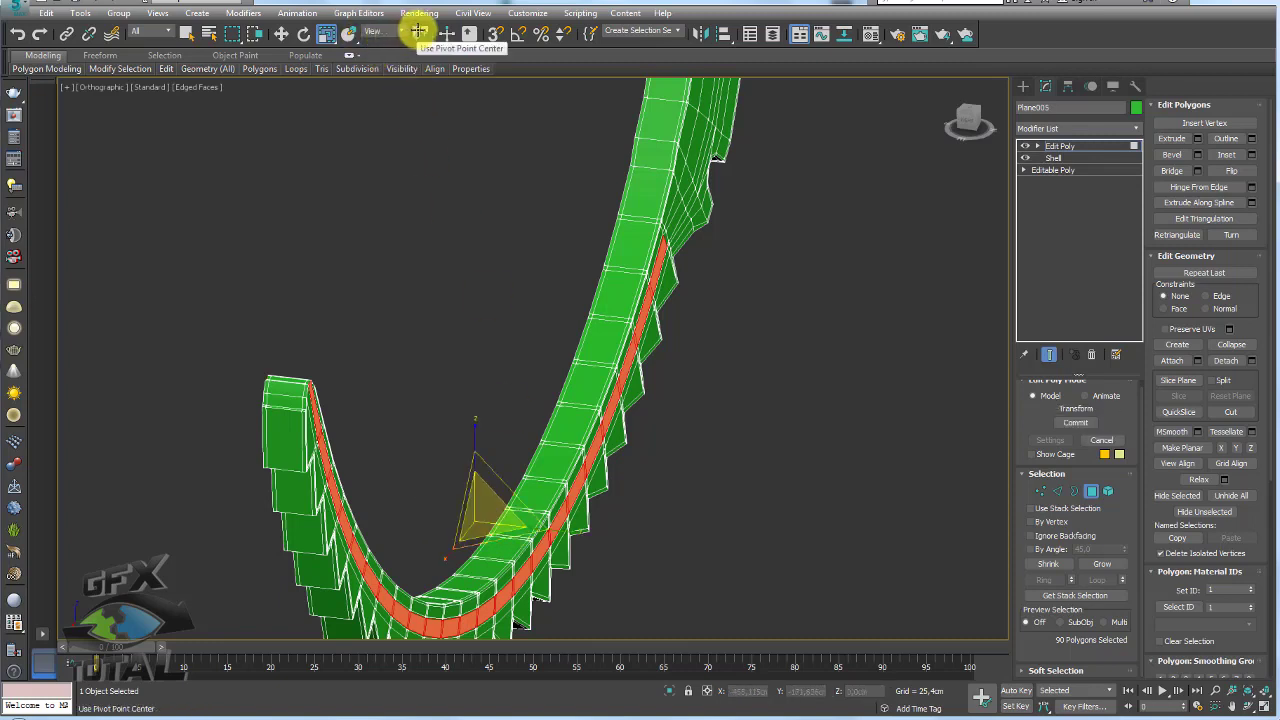
pyautogui.moveTo(419, 33); pyautogui.dragTo(421, 73)
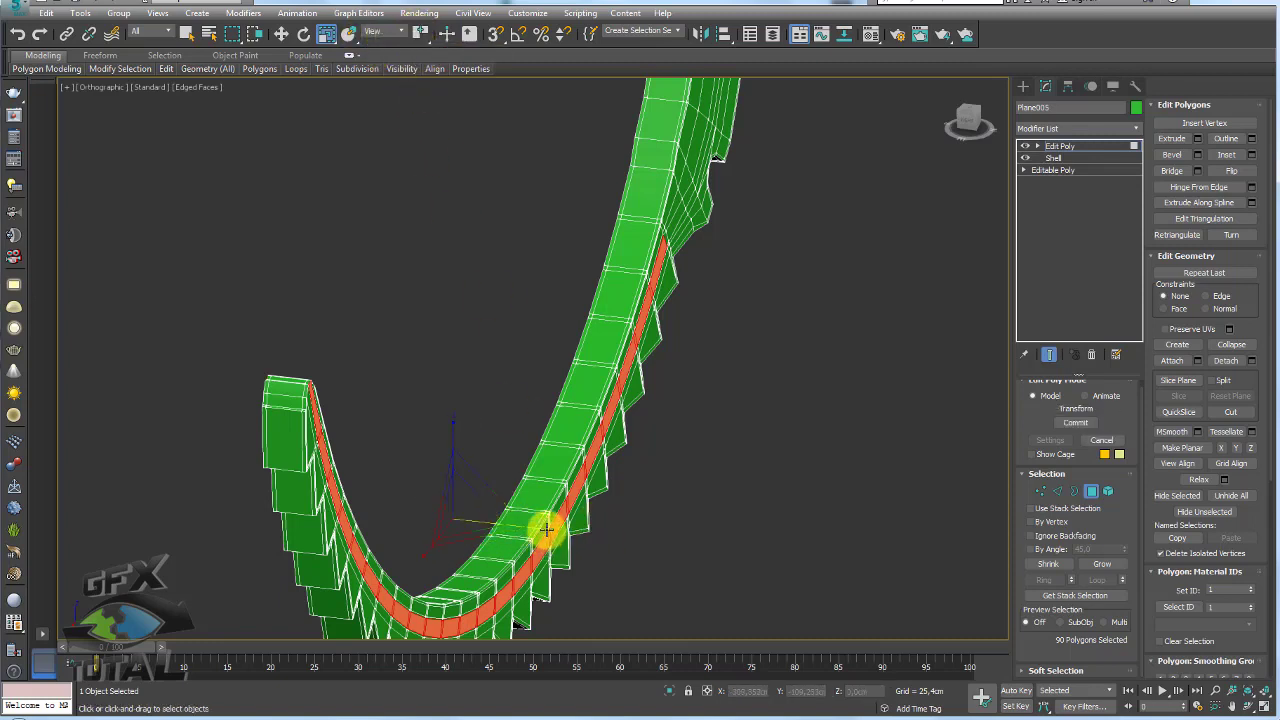
pyautogui.moveTo(537, 532); pyautogui.dragTo(531, 532)
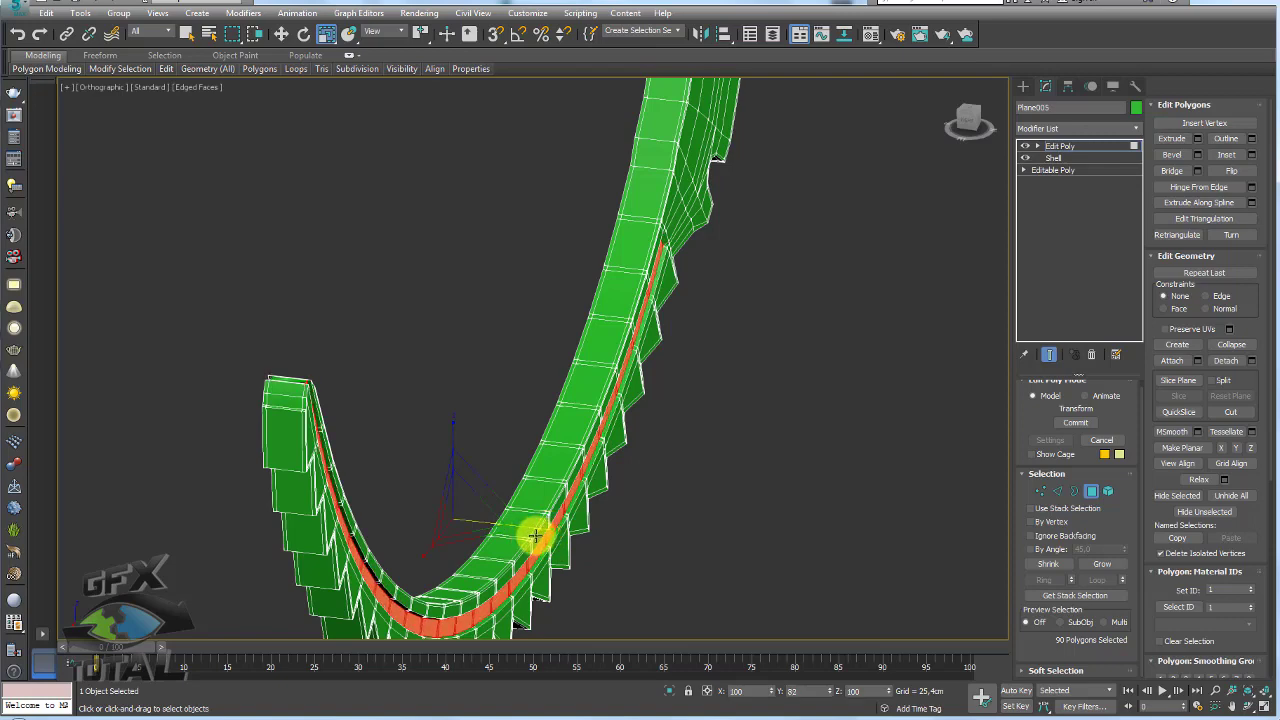
# Select the single polygon at the band's end and move it upward.
pyautogui.moveTo(306, 409)
pyautogui.keyDown('alt'); pyautogui.mouseDown(button='middle')
pyautogui.moveTo(234, 491)
pyautogui.moveTo(200, 471)
pyautogui.moveTo(225, 413)
pyautogui.moveTo(206, 417)
pyautogui.moveTo(229, 428)
pyautogui.moveTo(202, 438)
pyautogui.mouseUp(button='middle'); pyautogui.keyUp('alt')
pyautogui.scroll(2, 228, 491)
pyautogui.scroll(4, 219, 490)
pyautogui.click(194, 471)
pyautogui.scroll(-3, 194, 471)
pyautogui.press('w')
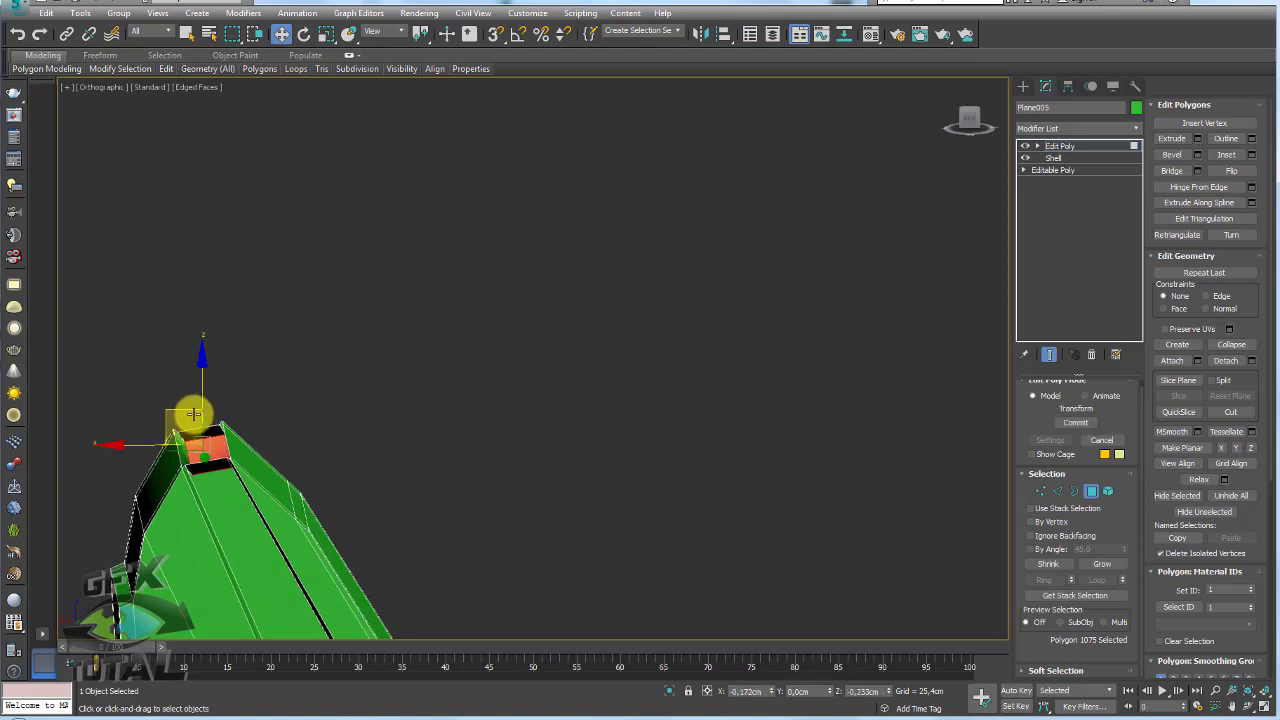
pyautogui.moveTo(194, 413); pyautogui.dragTo(190, 402)
# Select a lengthwise edge loop along the arm, then return to object level.
pyautogui.moveTo(186, 404)
pyautogui.keyDown('alt'); pyautogui.mouseDown(button='middle')
pyautogui.moveTo(366, 509)
pyautogui.moveTo(350, 524)
pyautogui.moveTo(214, 457)
pyautogui.moveTo(266, 451)
pyautogui.moveTo(251, 480)
pyautogui.moveTo(523, 400)
pyautogui.moveTo(871, 403)
pyautogui.mouseUp(button='middle'); pyautogui.keyUp('alt')
pyautogui.click(1052, 488)
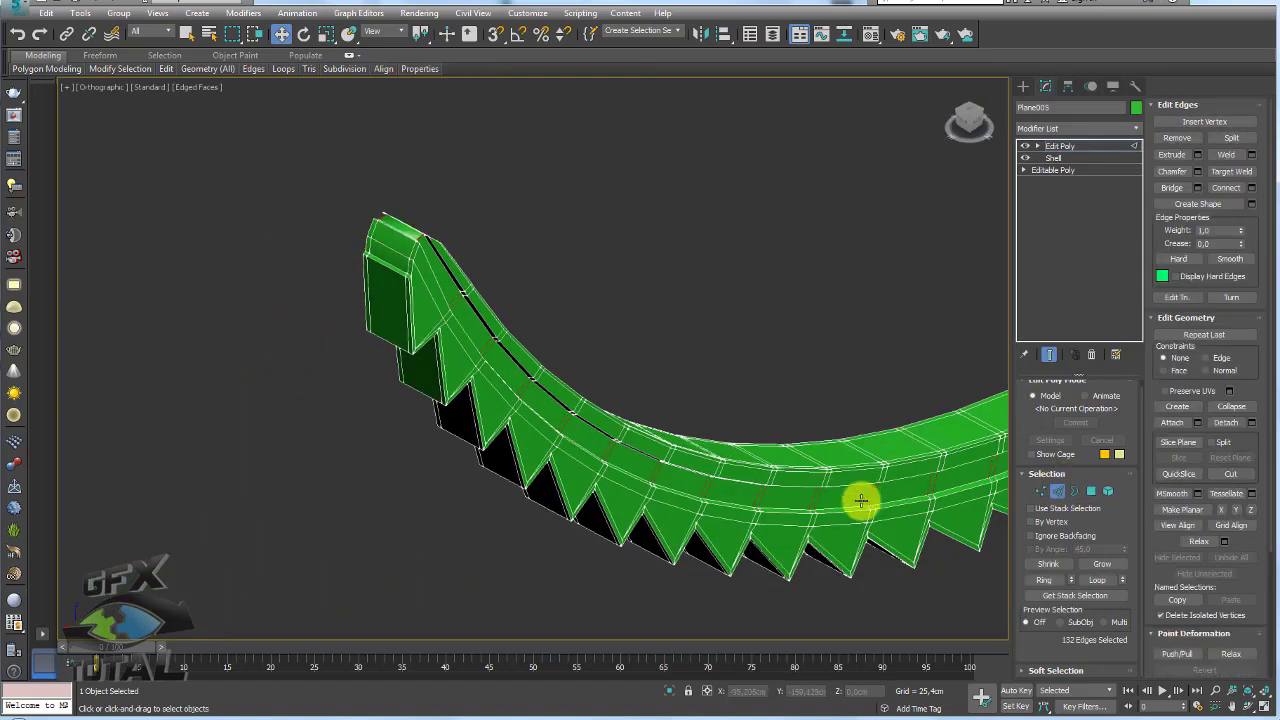
pyautogui.doubleClick(791, 437)
pyautogui.moveTo(791, 437)
pyautogui.keyDown('alt'); pyautogui.mouseDown(button='middle')
pyautogui.moveTo(480, 440)
pyautogui.moveTo(531, 342)
pyautogui.moveTo(606, 286)
pyautogui.moveTo(540, 263)
pyautogui.moveTo(607, 270)
pyautogui.moveTo(1025, 185)
pyautogui.mouseUp(button='middle'); pyautogui.keyUp('alt')
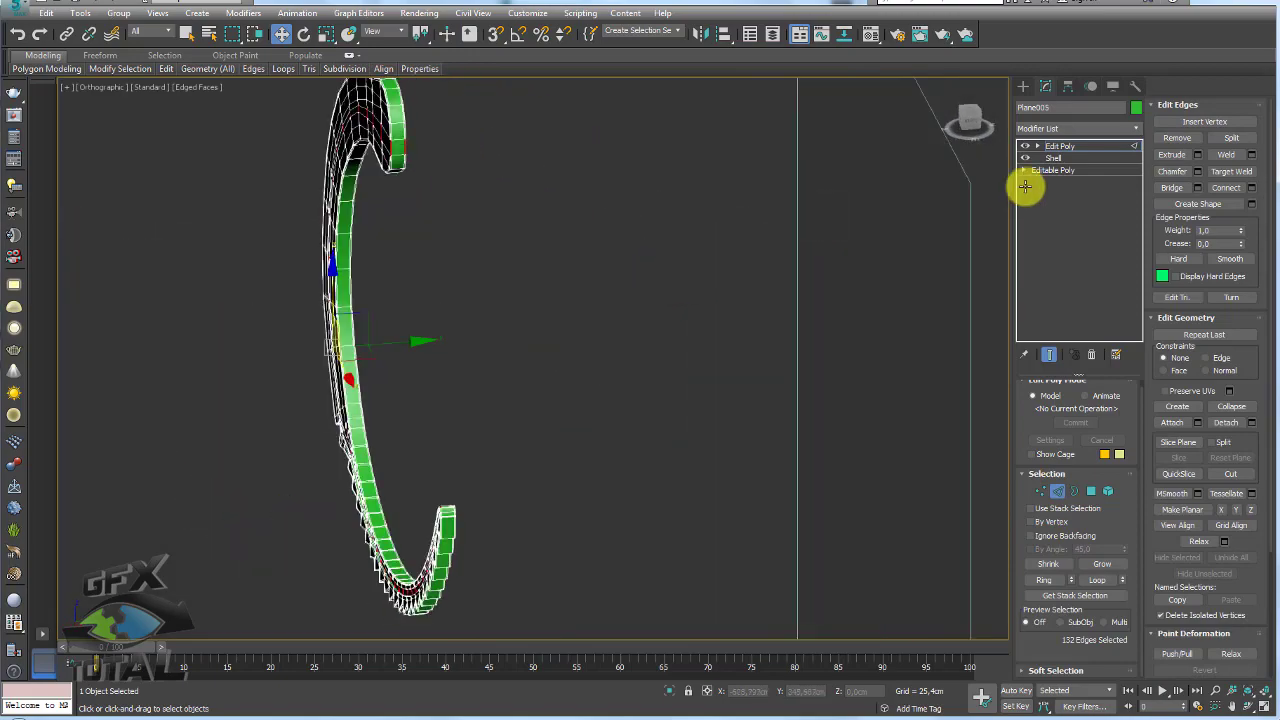
pyautogui.click(1058, 146)
pyautogui.keyDown('alt'); pyautogui.moveTo(620, 290); pyautogui.dragTo(691, 289, button='middle'); pyautogui.keyUp('alt')
pyautogui.scroll(3, 691, 289)
# Add a TurboSmooth modifier at 1 iteration with isoline display.
pyautogui.hotkey('ctrl', 't')
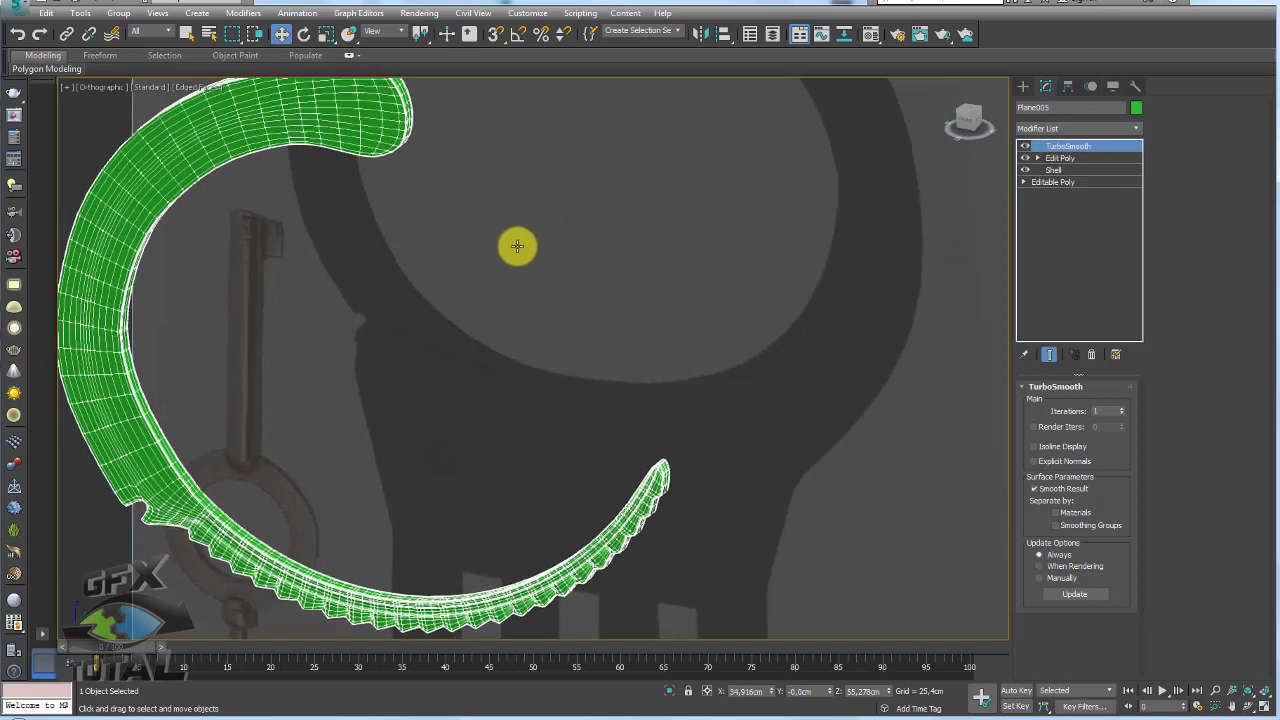
pyautogui.keyDown('alt'); pyautogui.moveTo(514, 246); pyautogui.dragTo(587, 271, button='middle'); pyautogui.keyUp('alt')
pyautogui.click(1057, 448)
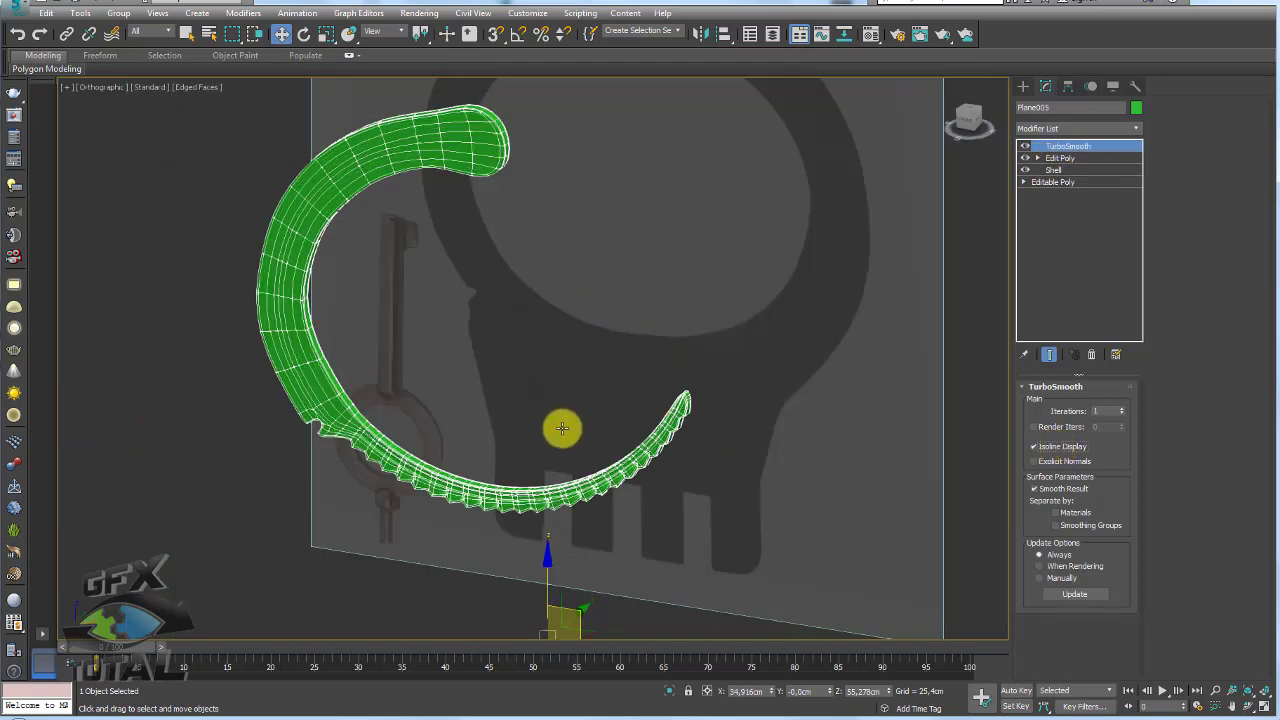
# Toggle Edged Faces off and back on while inspecting the smoothed toothed arc.
pyautogui.press('F4')
pyautogui.scroll(3, 614, 458)
pyautogui.keyDown('alt'); pyautogui.moveTo(616, 479); pyautogui.dragTo(663, 457, button='middle'); pyautogui.keyUp('alt')
pyautogui.scroll(2, 523, 523)
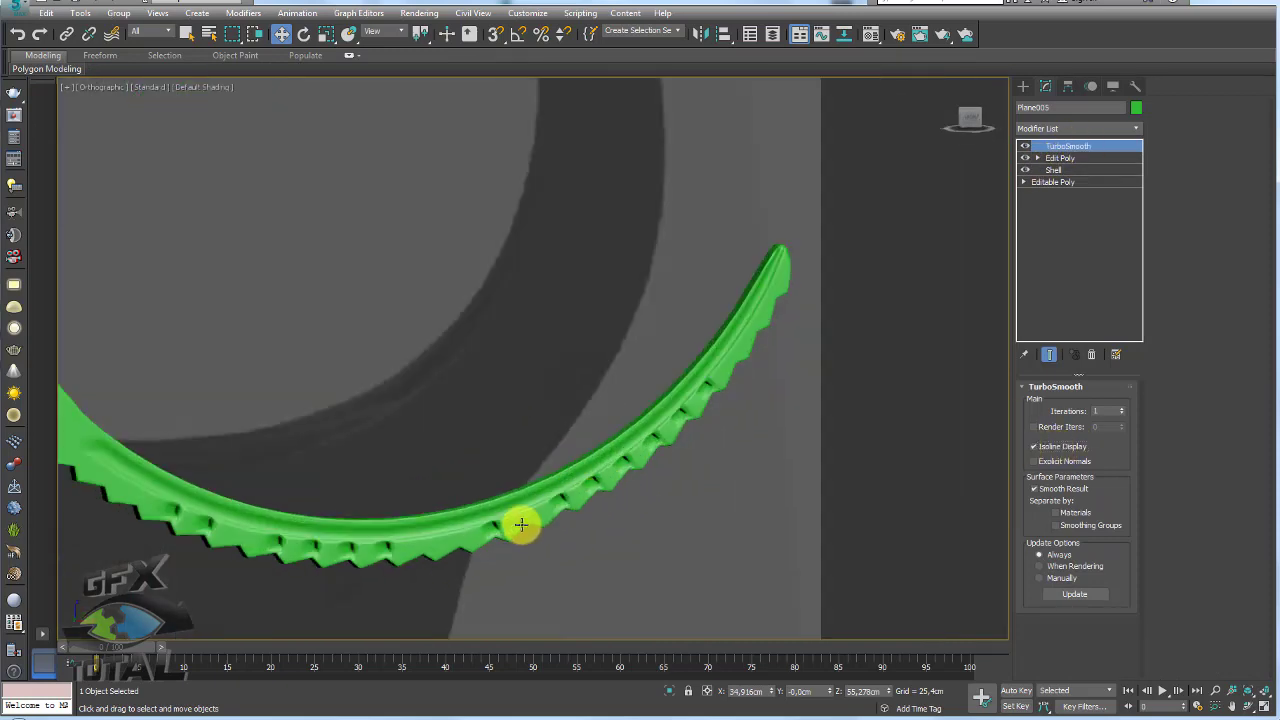
pyautogui.keyDown('alt'); pyautogui.moveTo(523, 523); pyautogui.dragTo(586, 500, button='middle'); pyautogui.keyUp('alt')
pyautogui.scroll(2, 491, 513)
pyautogui.moveTo(491, 513)
pyautogui.keyDown('alt'); pyautogui.mouseDown(button='middle')
pyautogui.moveTo(420, 523)
pyautogui.moveTo(478, 478)
pyautogui.mouseUp(button='middle'); pyautogui.keyUp('alt')
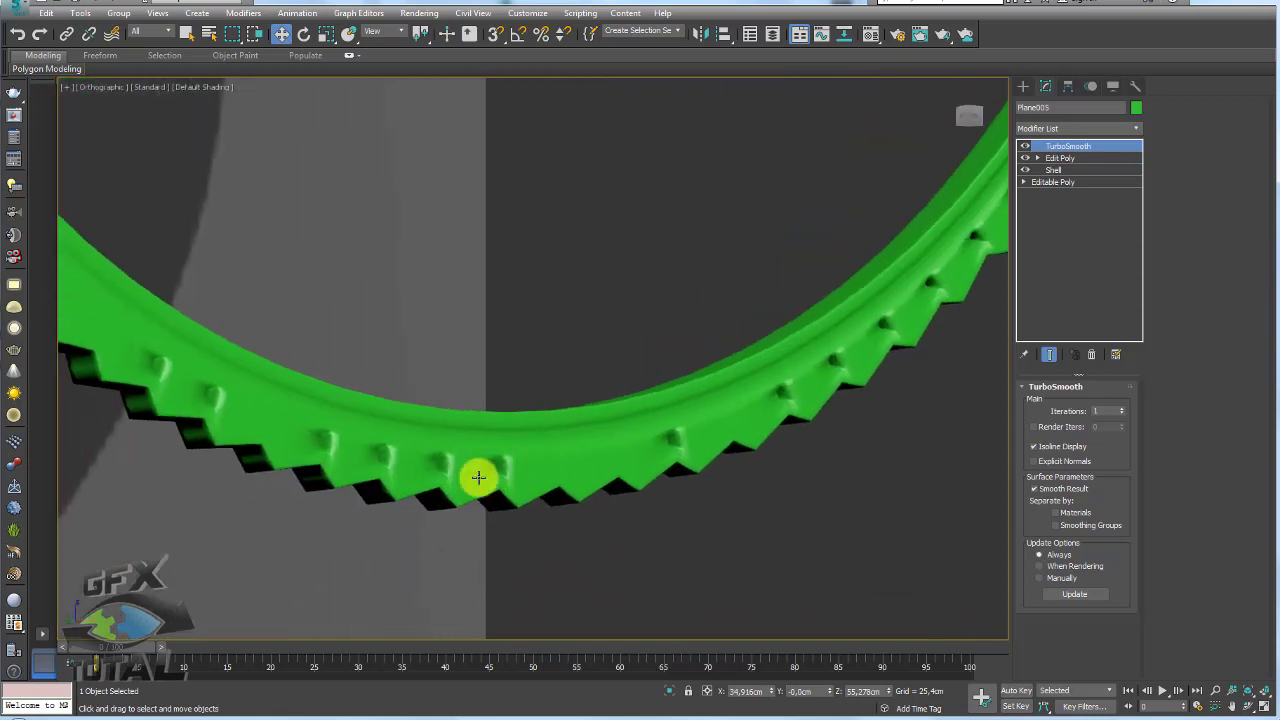
pyautogui.press('F4')
pyautogui.scroll(2, 543, 451)
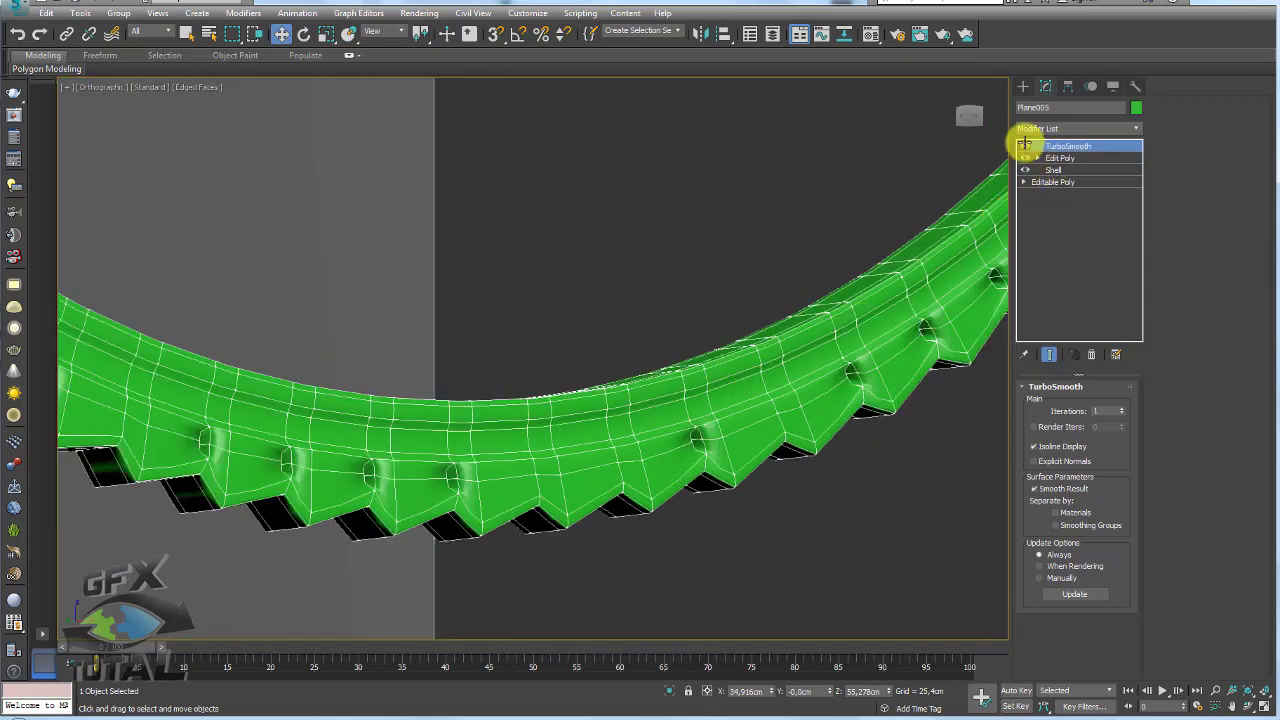
# Switch TurboSmooth off and briefly toggle the Shell modifier to compare the faceted teeth.
pyautogui.click(1024, 145)
pyautogui.click(1024, 145)
pyautogui.click(1024, 145)
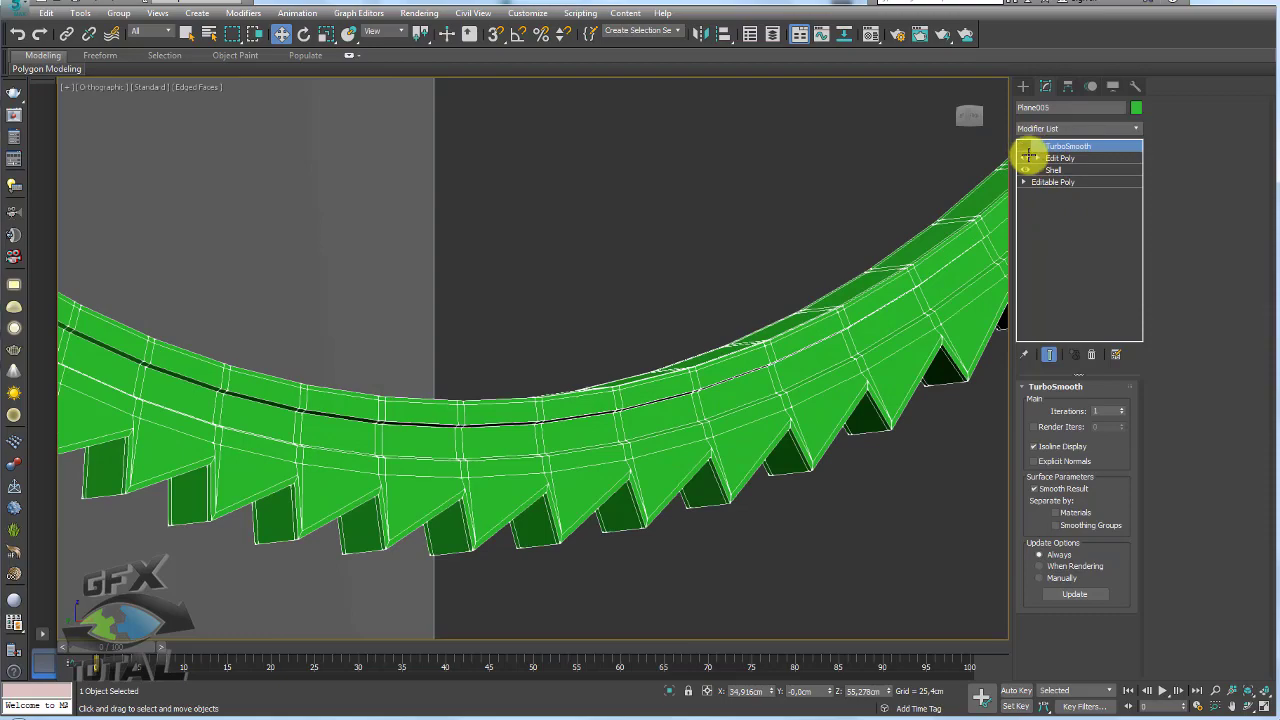
pyautogui.click(1024, 169)
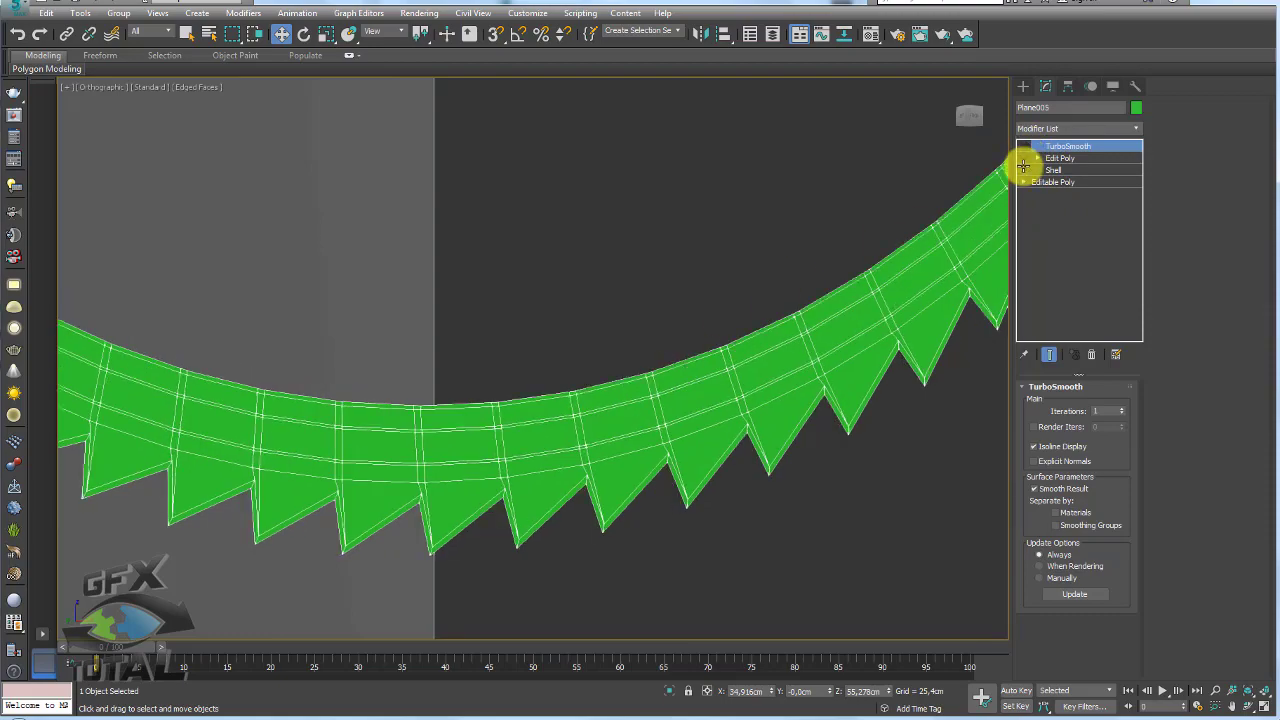
pyautogui.click(1024, 169)
pyautogui.moveTo(709, 314)
pyautogui.keyDown('alt'); pyautogui.mouseDown(button='middle')
pyautogui.moveTo(577, 391)
pyautogui.moveTo(1012, 202)
pyautogui.mouseUp(button='middle'); pyautogui.keyUp('alt')
# Select the Edit Poly modifier, toggle the end-result display and turn smoothing back on.
pyautogui.click(1057, 157)
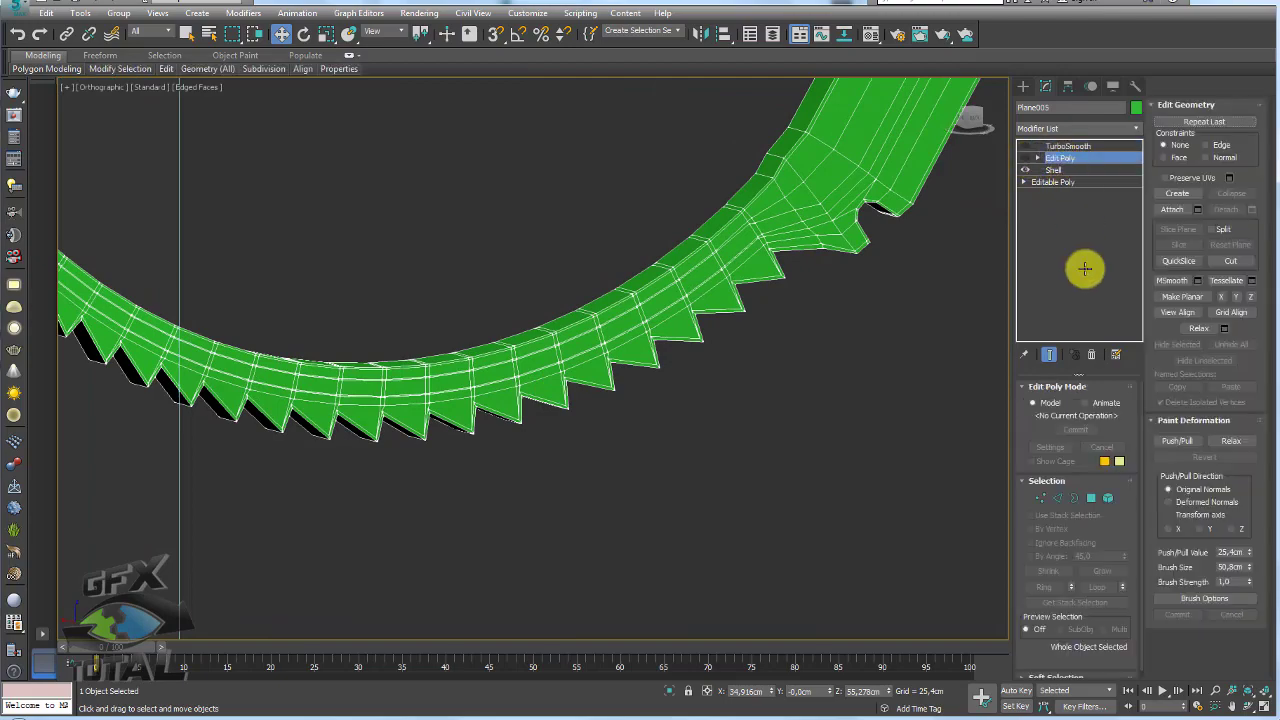
pyautogui.click(1091, 354)
pyautogui.click(1026, 146)
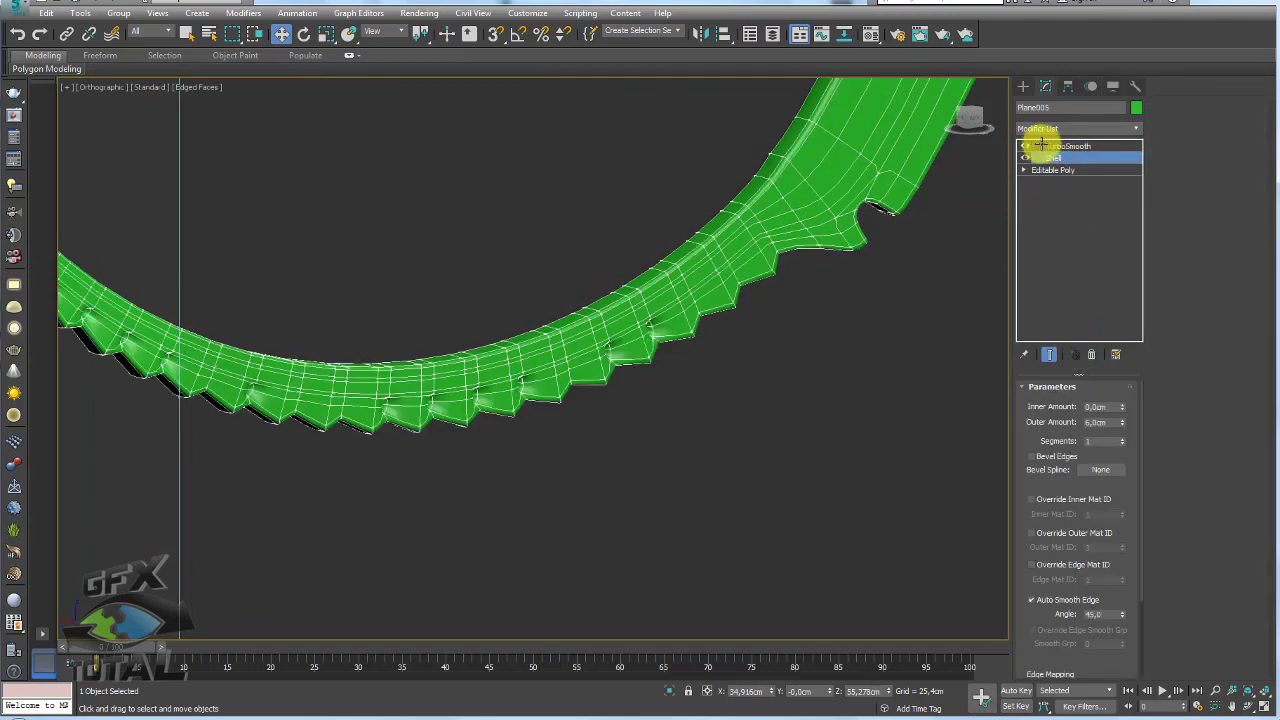
pyautogui.moveTo(853, 250)
pyautogui.keyDown('alt'); pyautogui.mouseDown(button='middle')
pyautogui.moveTo(823, 177)
pyautogui.moveTo(669, 274)
pyautogui.moveTo(609, 334)
pyautogui.moveTo(751, 374)
pyautogui.mouseUp(button='middle'); pyautogui.keyUp('alt')
pyautogui.scroll(3, 498, 495)
pyautogui.scroll(3, 574, 466)
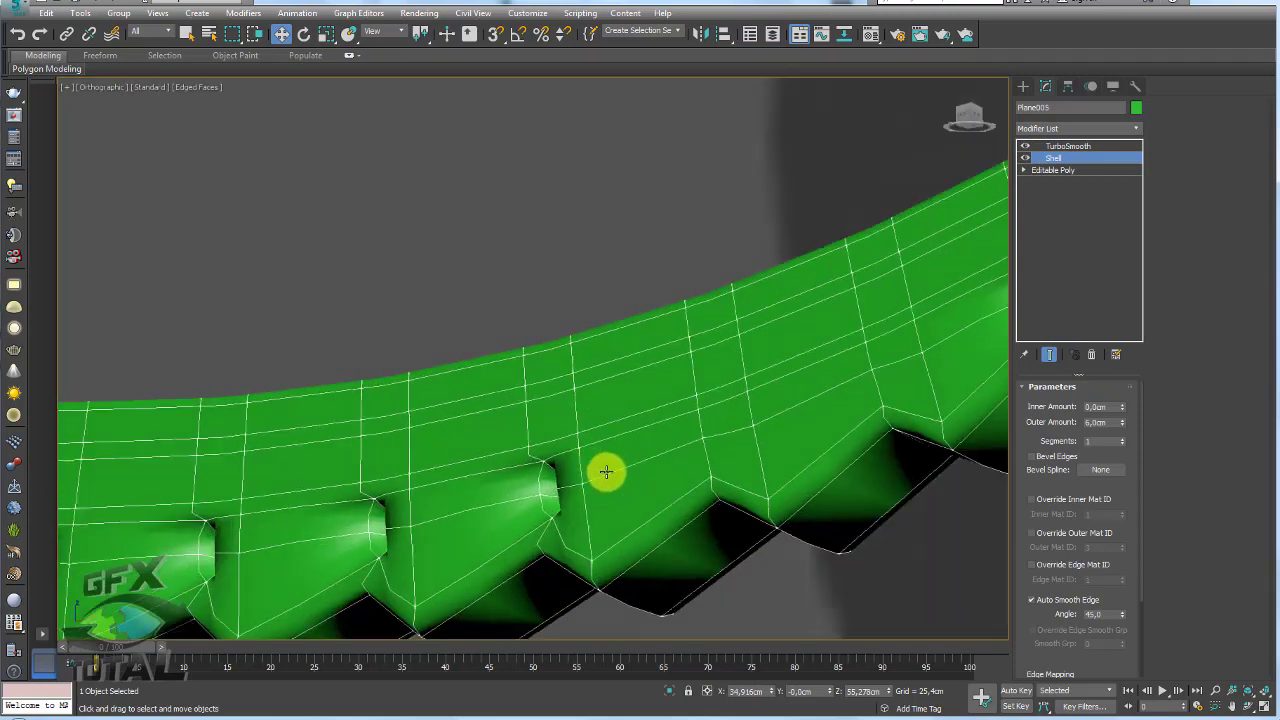
pyautogui.scroll(2, 609, 471)
# Drop to the base editable mesh and toggle the TurboSmooth and Shell end-result display.
pyautogui.click(1041, 171)
pyautogui.keyDown('alt'); pyautogui.moveTo(772, 439); pyautogui.dragTo(897, 326, button='middle'); pyautogui.keyUp('alt')
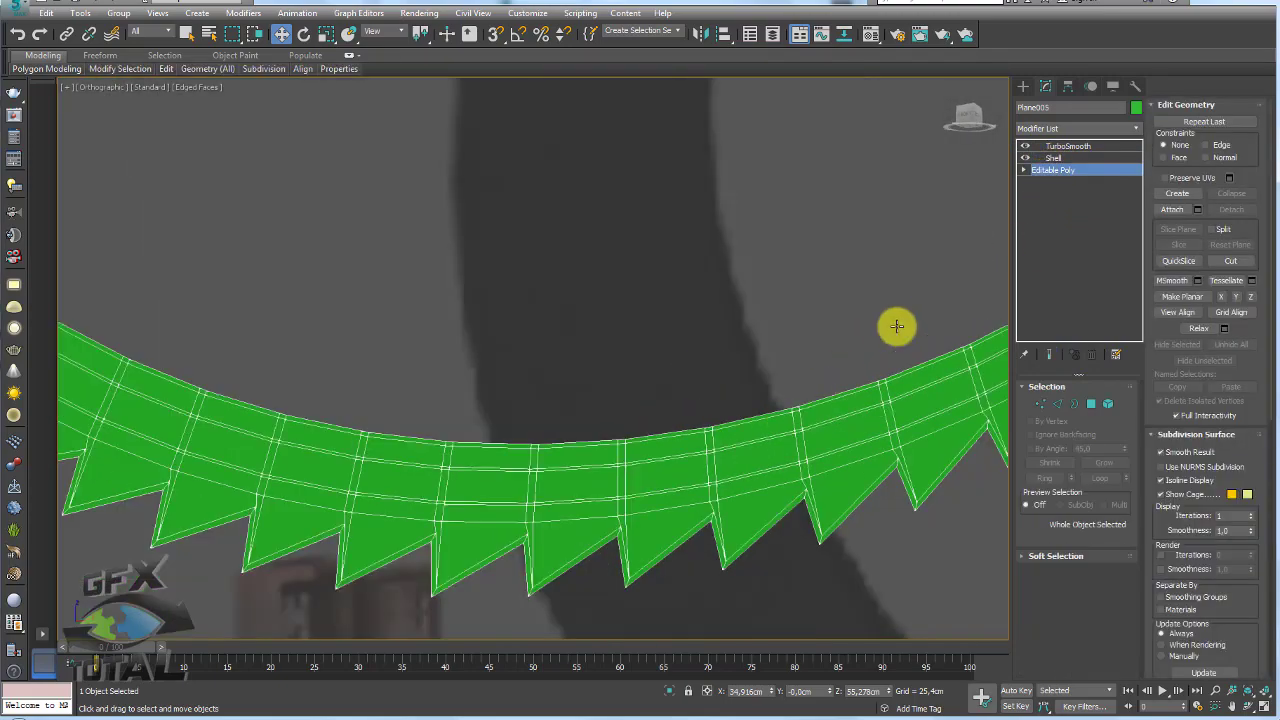
pyautogui.click(1060, 147)
pyautogui.click(1092, 354)
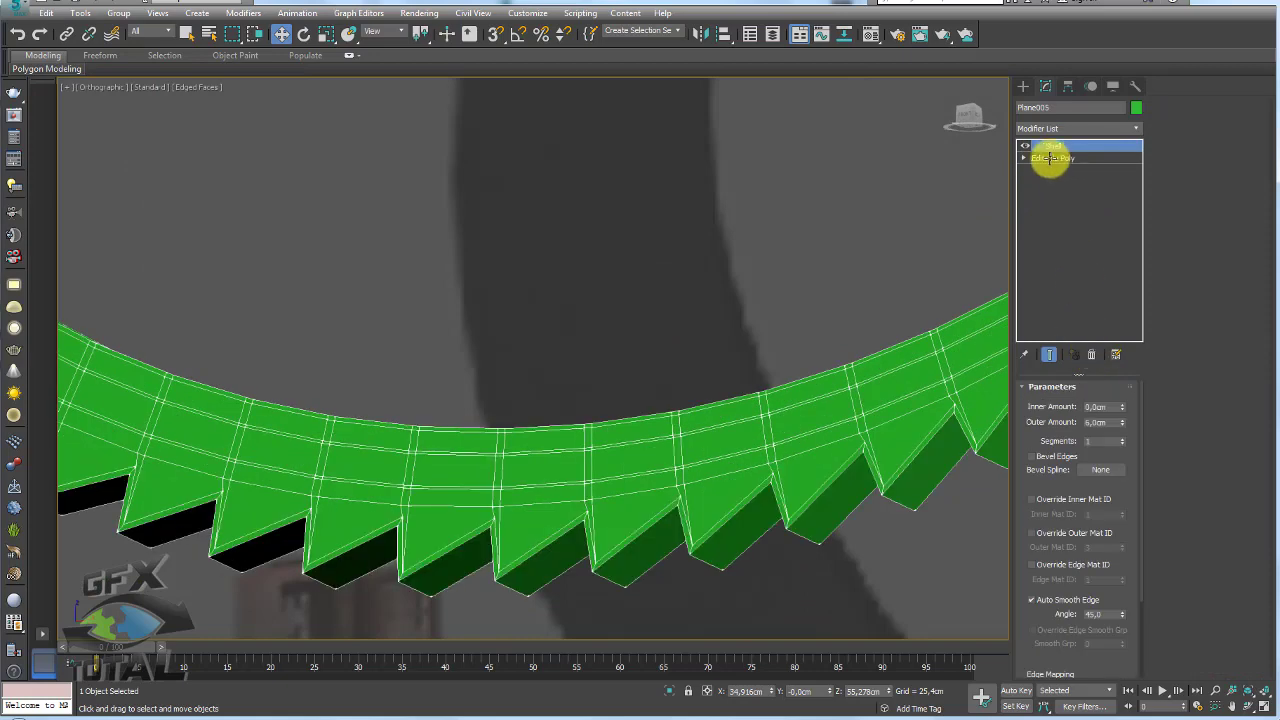
pyautogui.click(1086, 354)
pyautogui.keyDown('alt'); pyautogui.moveTo(940, 414); pyautogui.dragTo(869, 377, button='middle'); pyautogui.keyUp('alt')
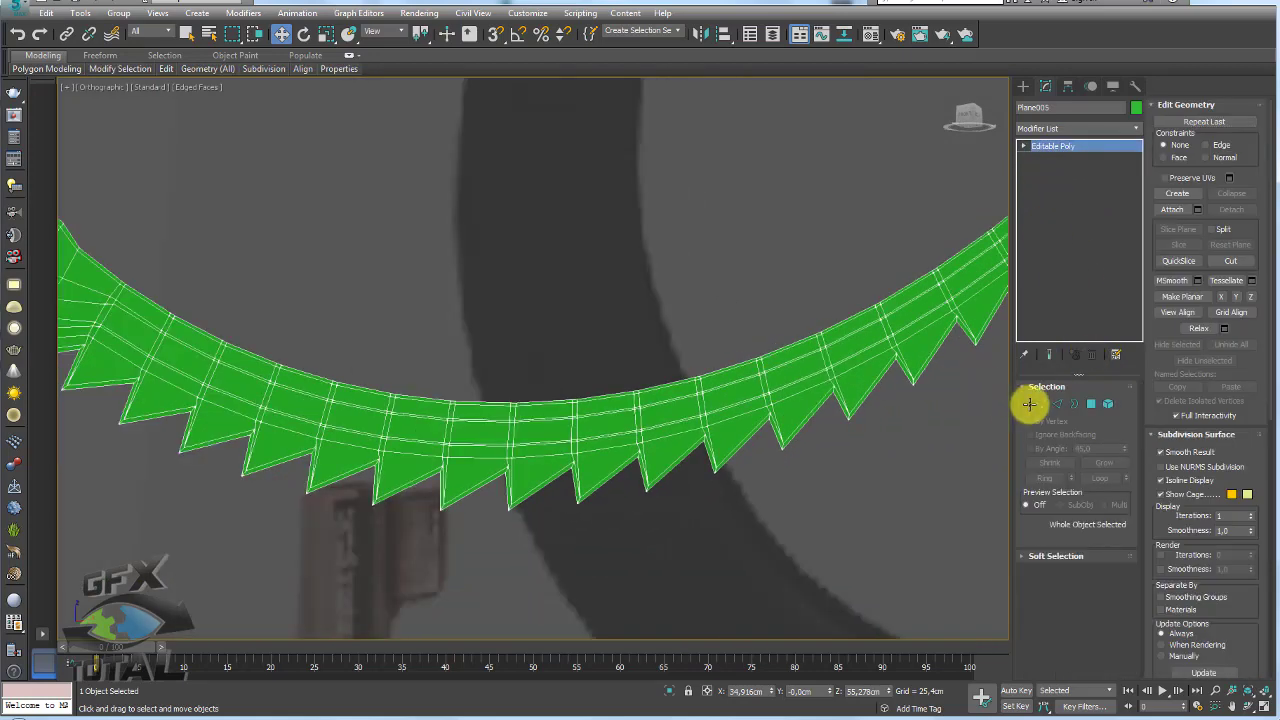
# Enter vertex level on the base mesh and zoom in on the tooth notch.
pyautogui.click(1029, 404)
pyautogui.scroll(4, 851, 380)
pyautogui.scroll(3, 800, 394)
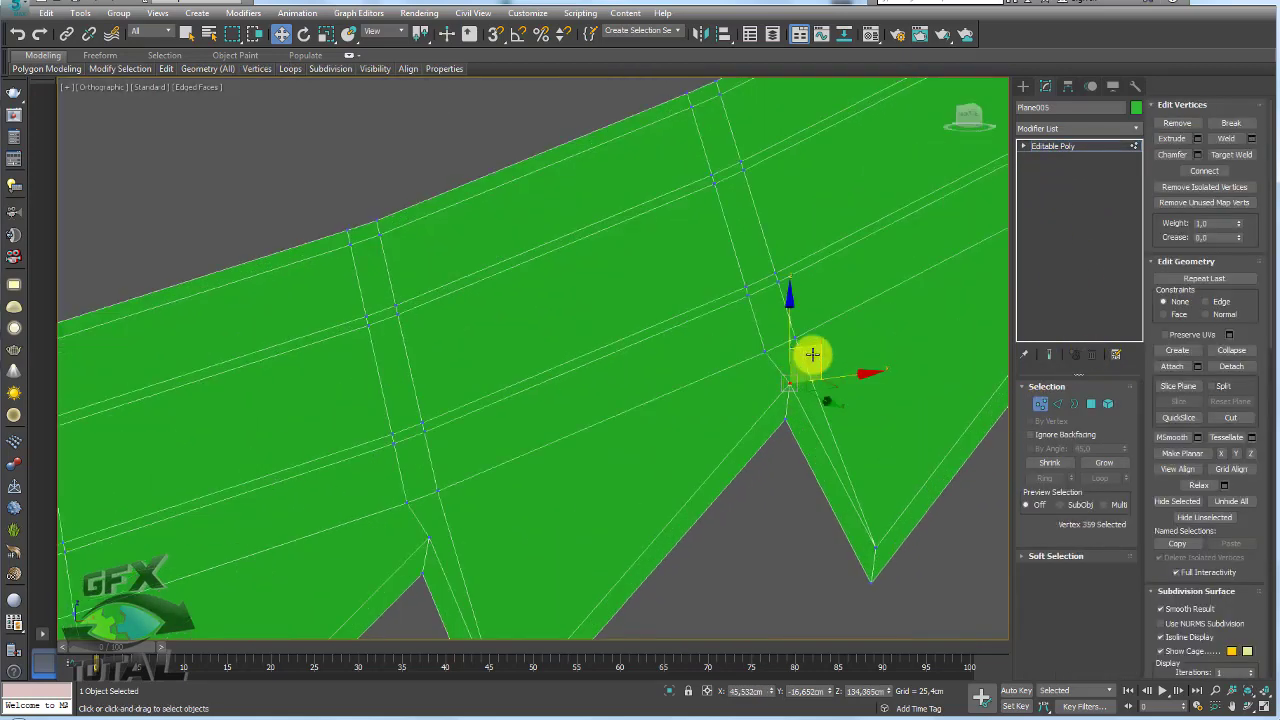
pyautogui.moveTo(777, 334)
pyautogui.keyDown('alt'); pyautogui.mouseDown(button='middle')
pyautogui.moveTo(723, 326)
pyautogui.moveTo(596, 366)
pyautogui.mouseUp(button='middle'); pyautogui.keyUp('alt')
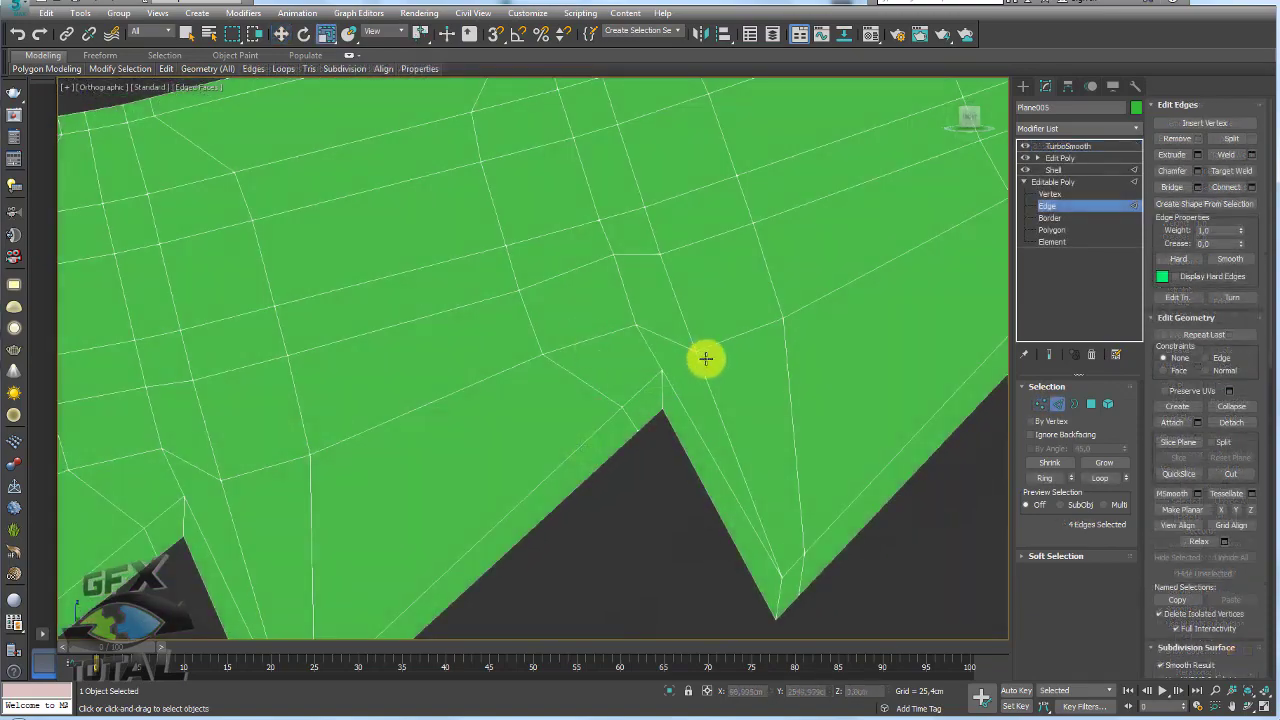
pyautogui.scroll(-2, 674, 318)
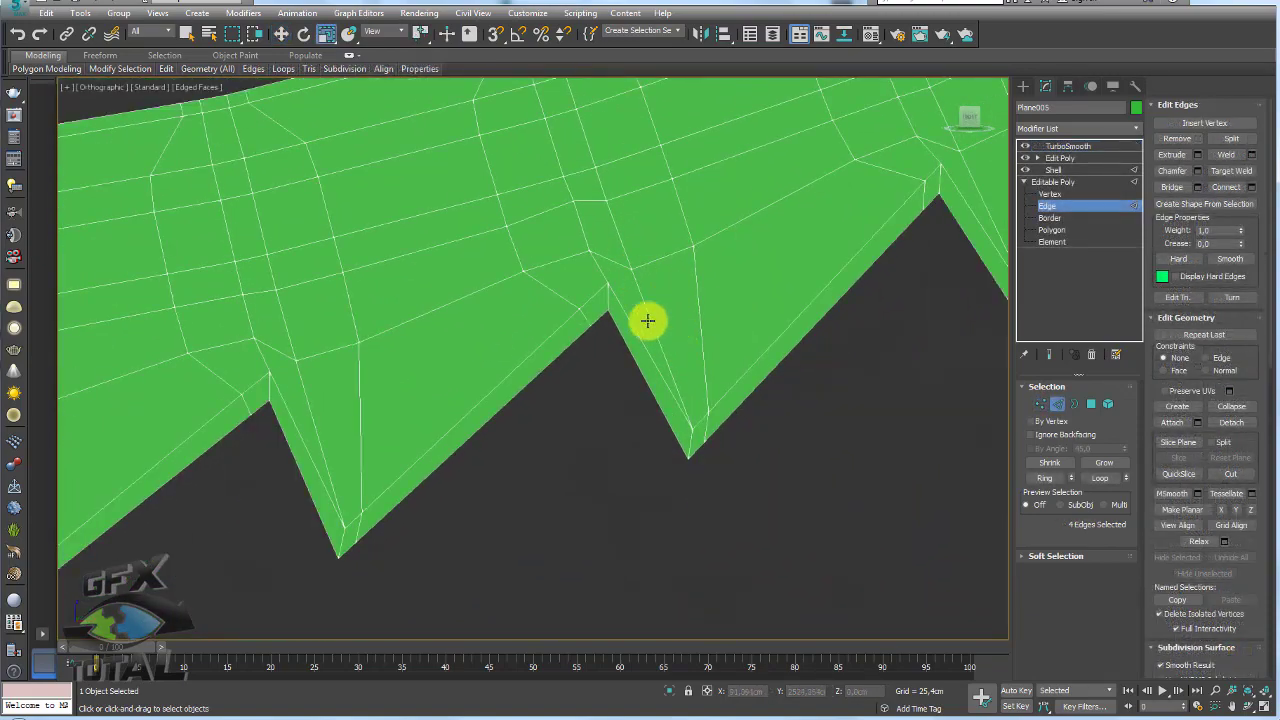
pyautogui.scroll(1, 647, 320)
pyautogui.scroll(3, 624, 325)
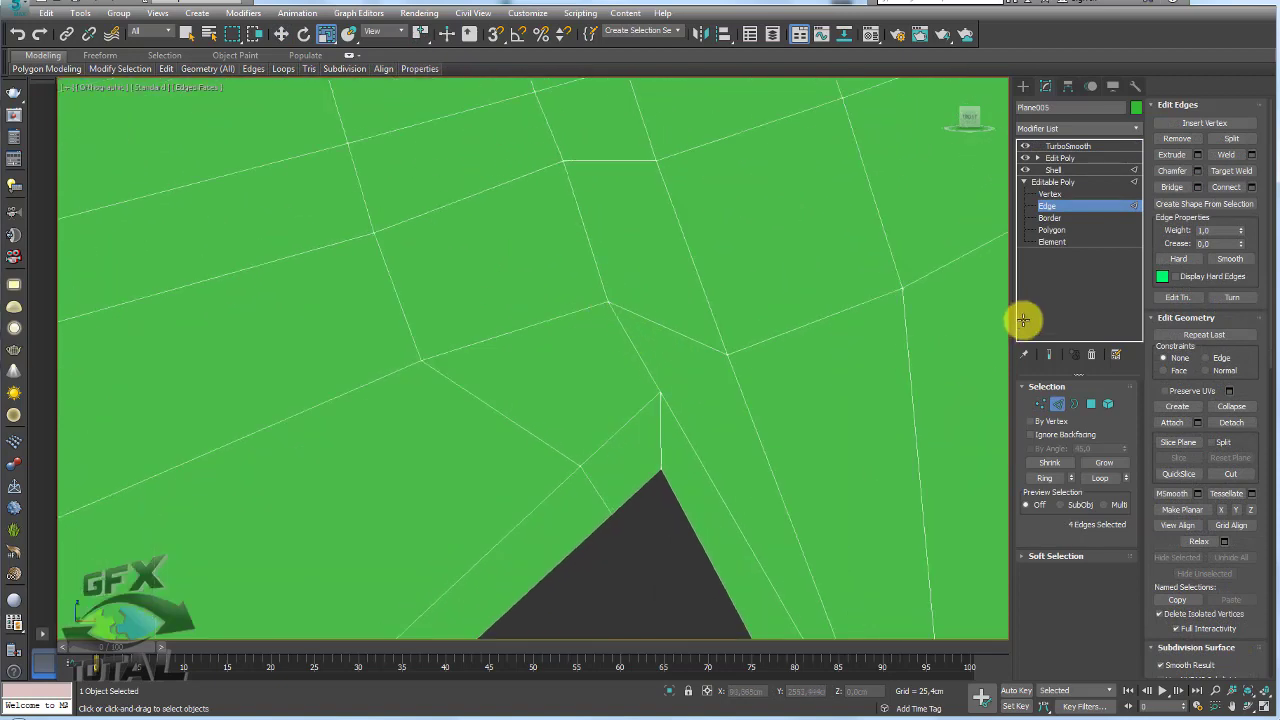
# Move the vertex at the tooth notch to reshape the notch.
pyautogui.click(1038, 402)
pyautogui.scroll(2, 616, 310)
pyautogui.scroll(2, 622, 300)
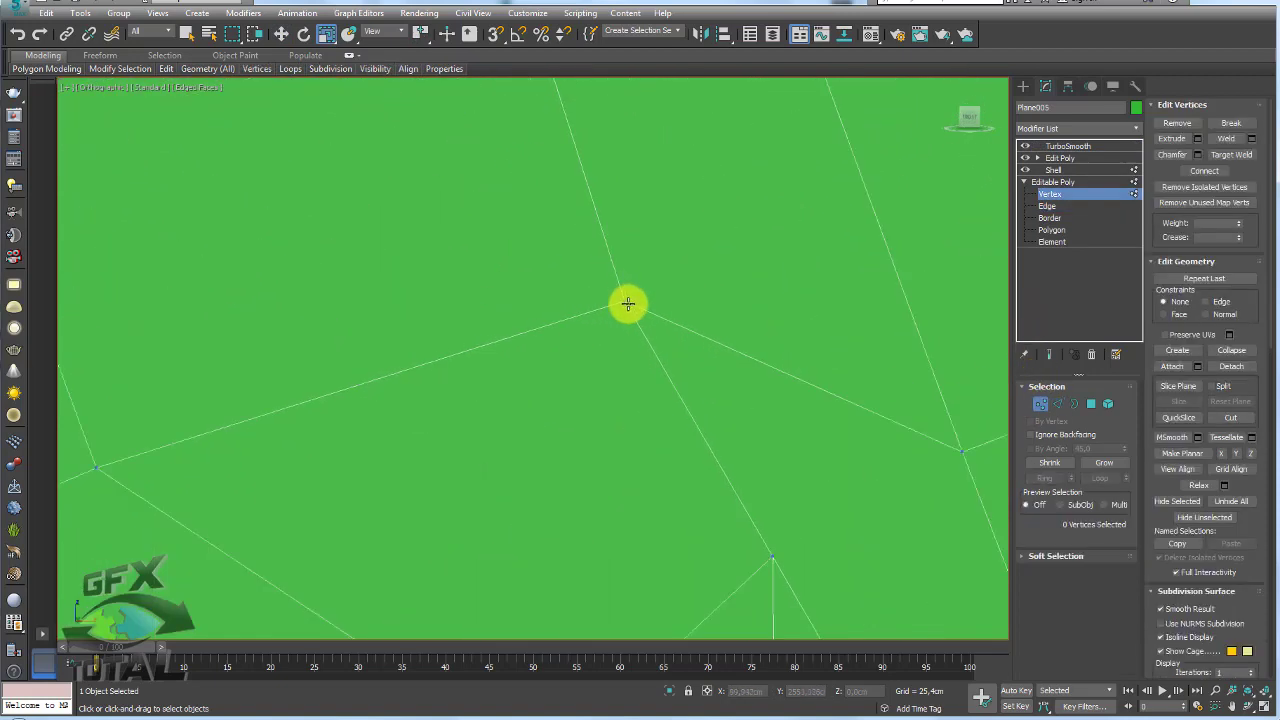
pyautogui.scroll(1, 625, 301)
pyautogui.click(623, 299)
pyautogui.press('w')
pyautogui.moveTo(657, 264)
pyautogui.mouseDown()
pyautogui.moveTo(737, 223)
pyautogui.moveTo(775, 334)
pyautogui.mouseUp()
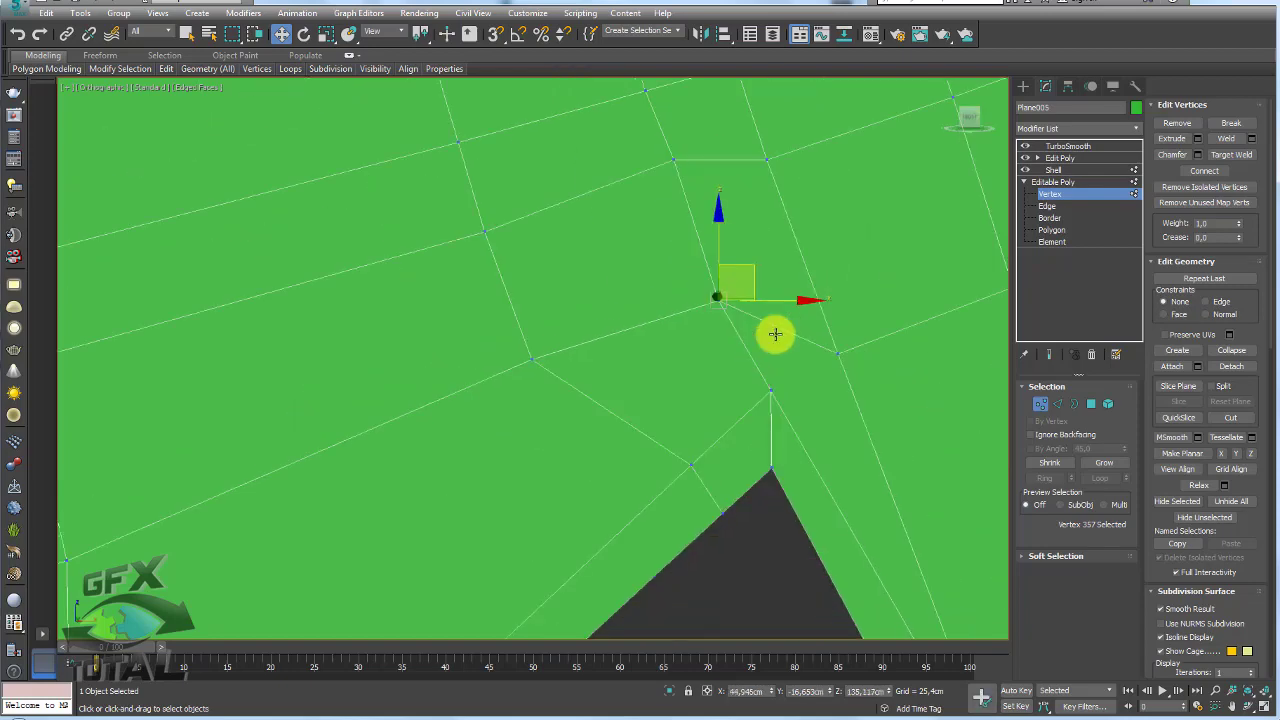
# Exit vertex level and preview the smoothed result of the notch edit.
pyautogui.click(1055, 182)
pyautogui.click(1060, 170)
pyautogui.click(1060, 158)
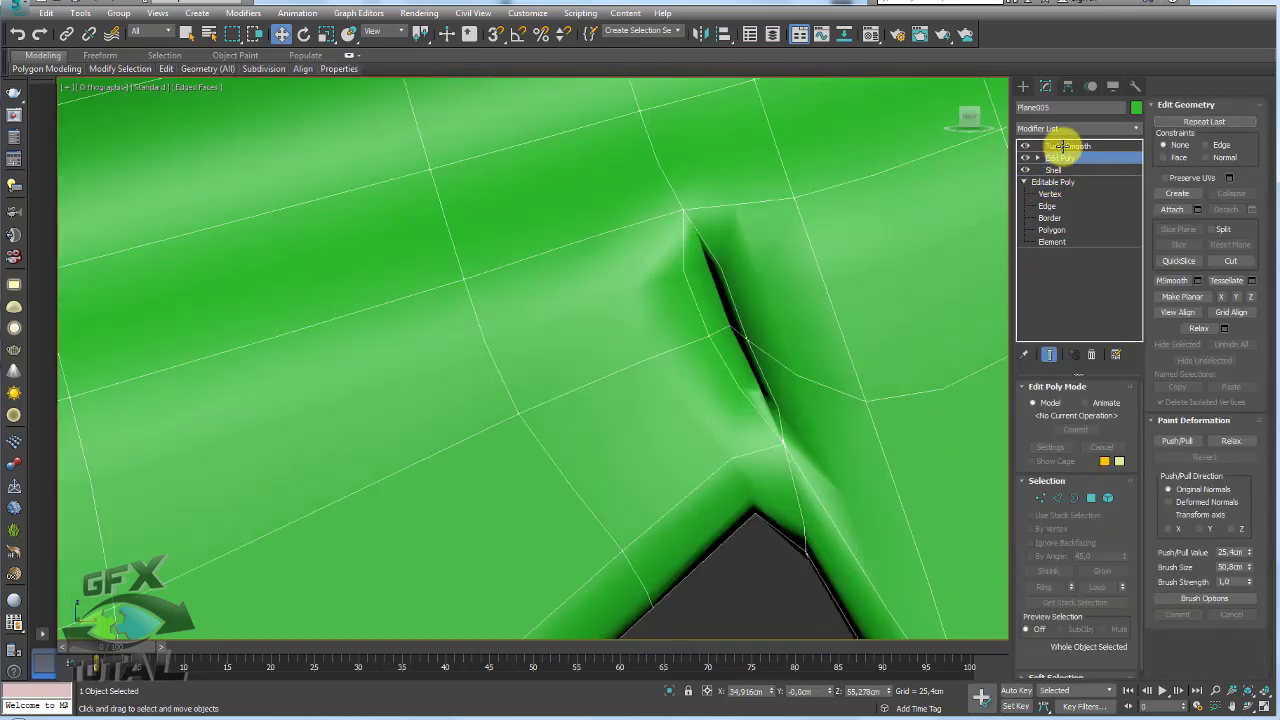
pyautogui.click(1063, 146)
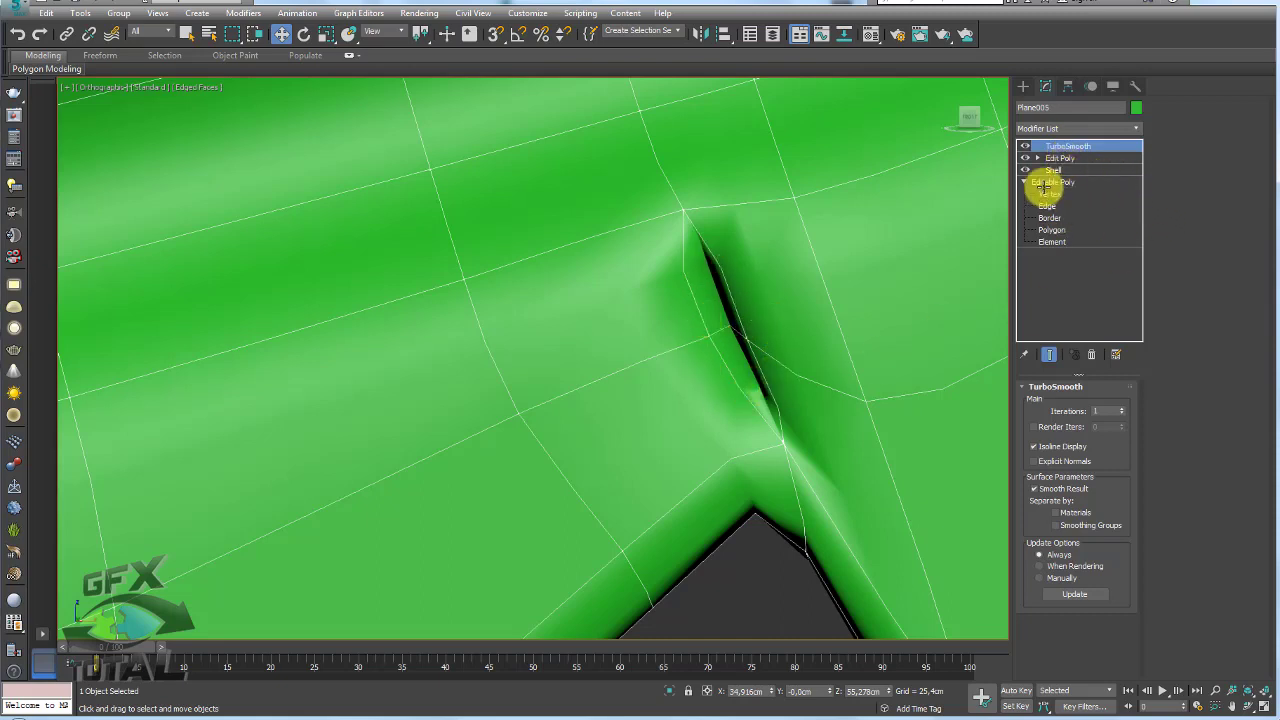
# Target-weld the vertex beside the sliver onto its neighbour to close the fold.
pyautogui.click(1052, 192)
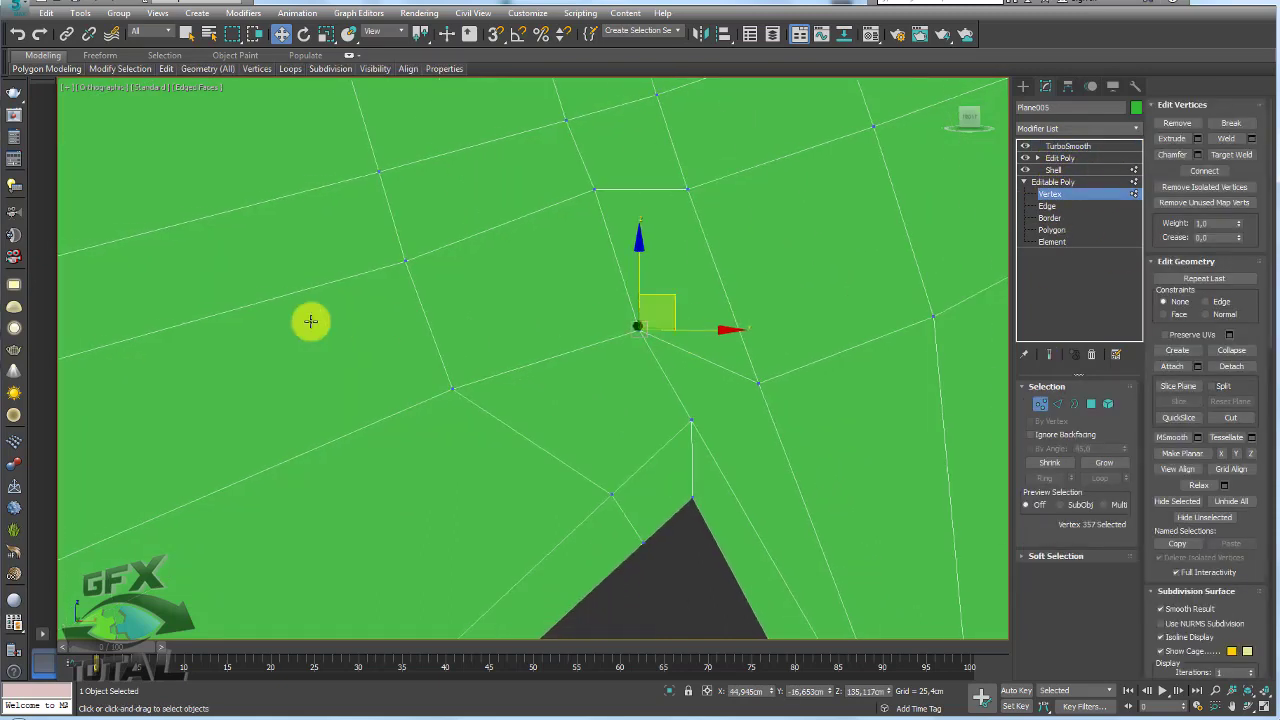
pyautogui.keyDown('alt'); pyautogui.moveTo(702, 303); pyautogui.dragTo(623, 334, button='middle'); pyautogui.keyUp('alt')
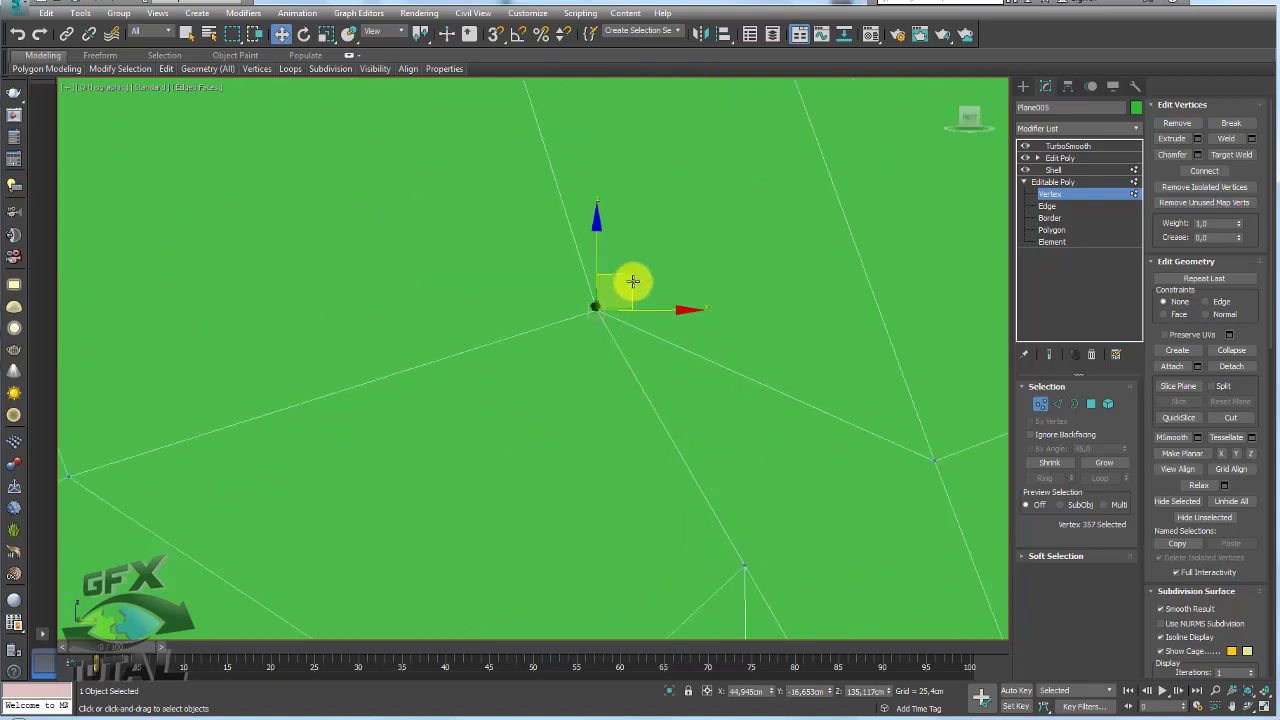
pyautogui.keyDown('alt'); pyautogui.moveTo(631, 280); pyautogui.dragTo(663, 277, button='middle'); pyautogui.keyUp('alt')
pyautogui.click(615, 314)
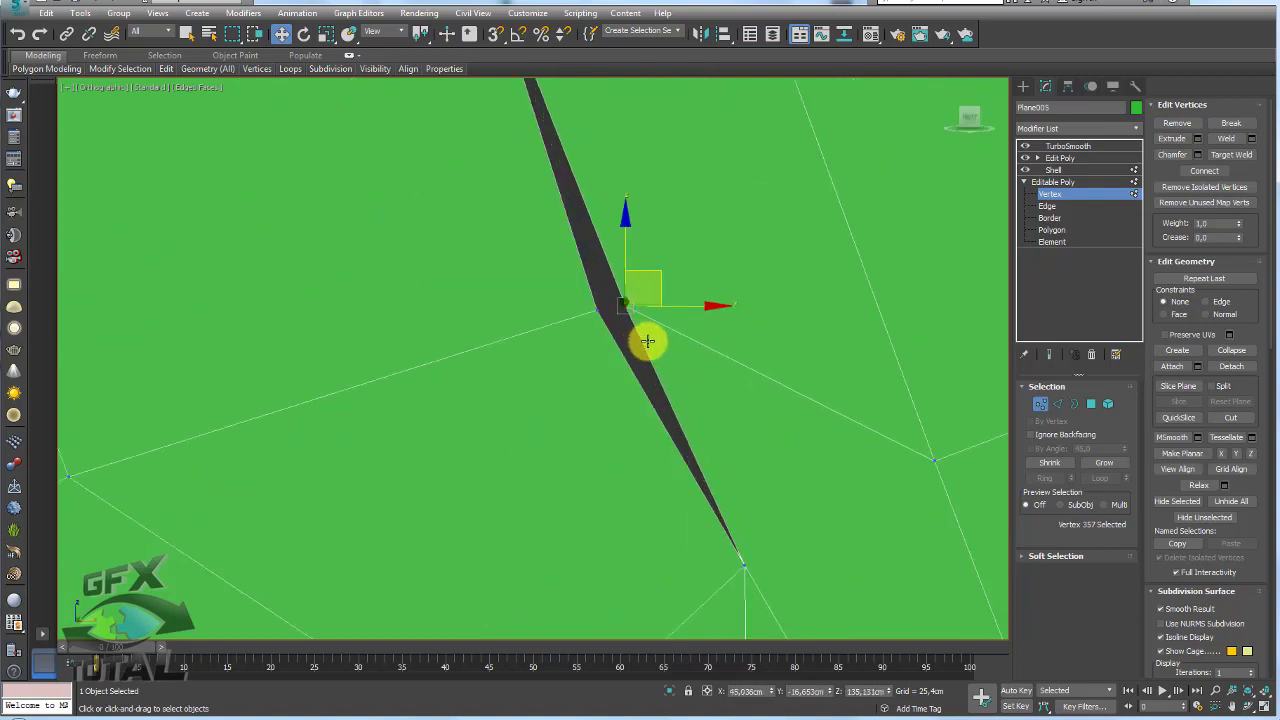
pyautogui.click(1245, 157)
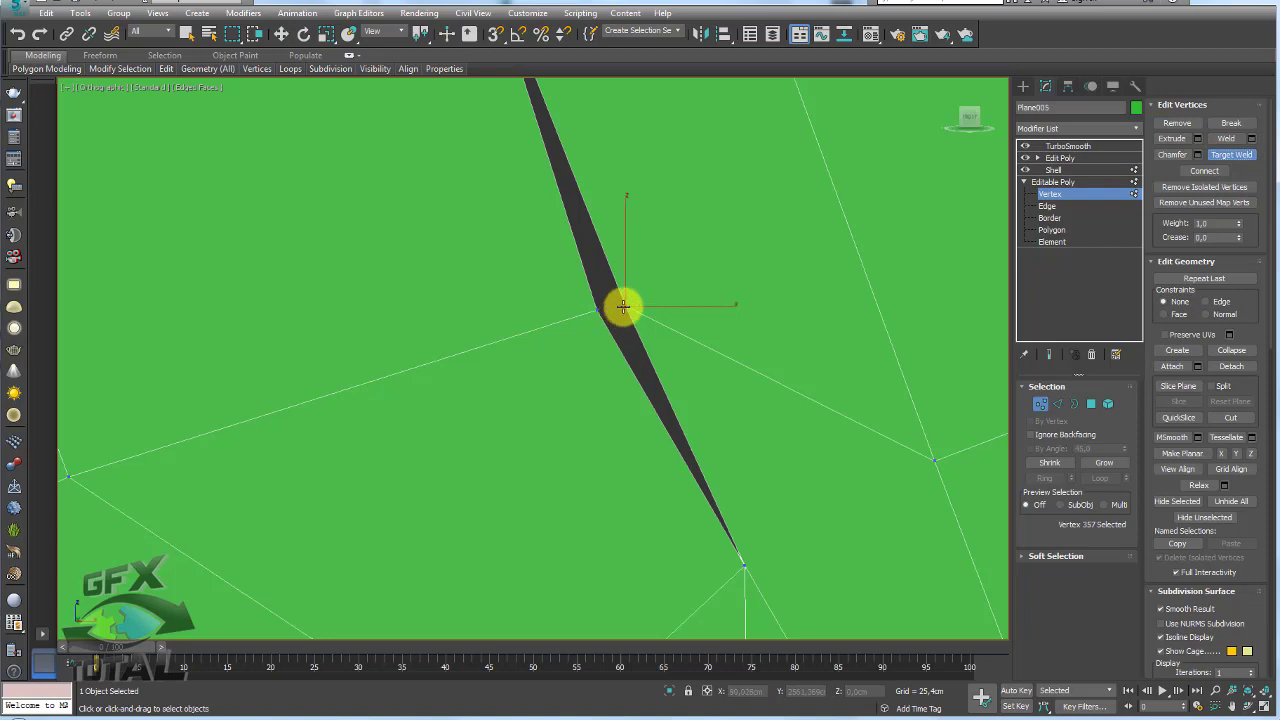
pyautogui.click(595, 311)
# Check the smoothed result of the weld through the modifier stack.
pyautogui.click(1075, 170)
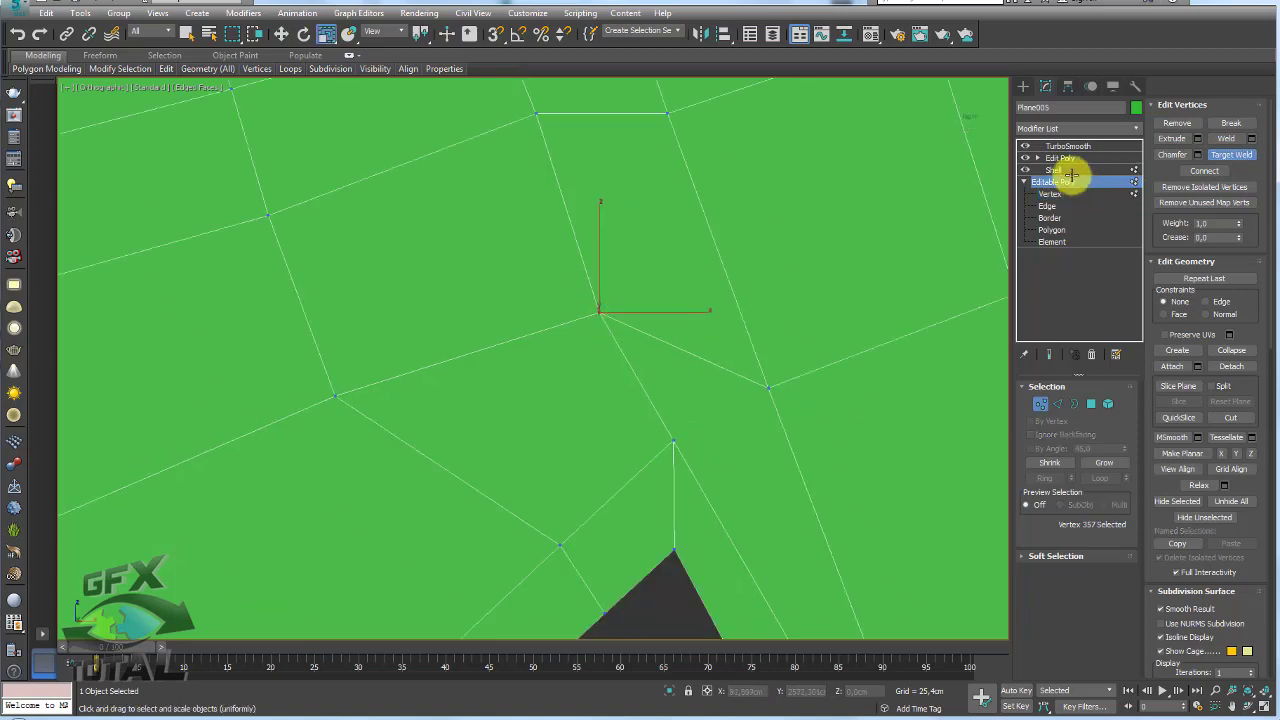
pyautogui.click(1062, 158)
pyautogui.click(1064, 146)
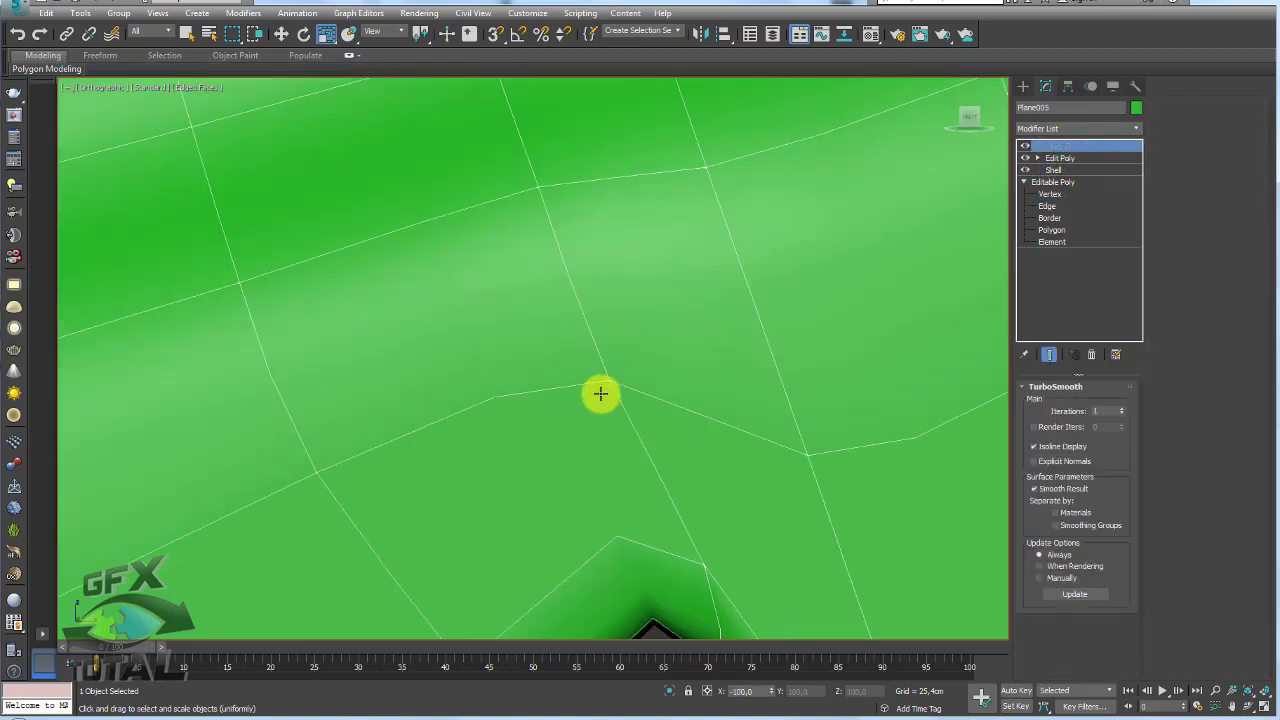
pyautogui.scroll(-3, 600, 393)
pyautogui.scroll(-2, 614, 329)
pyautogui.scroll(1, 625, 370)
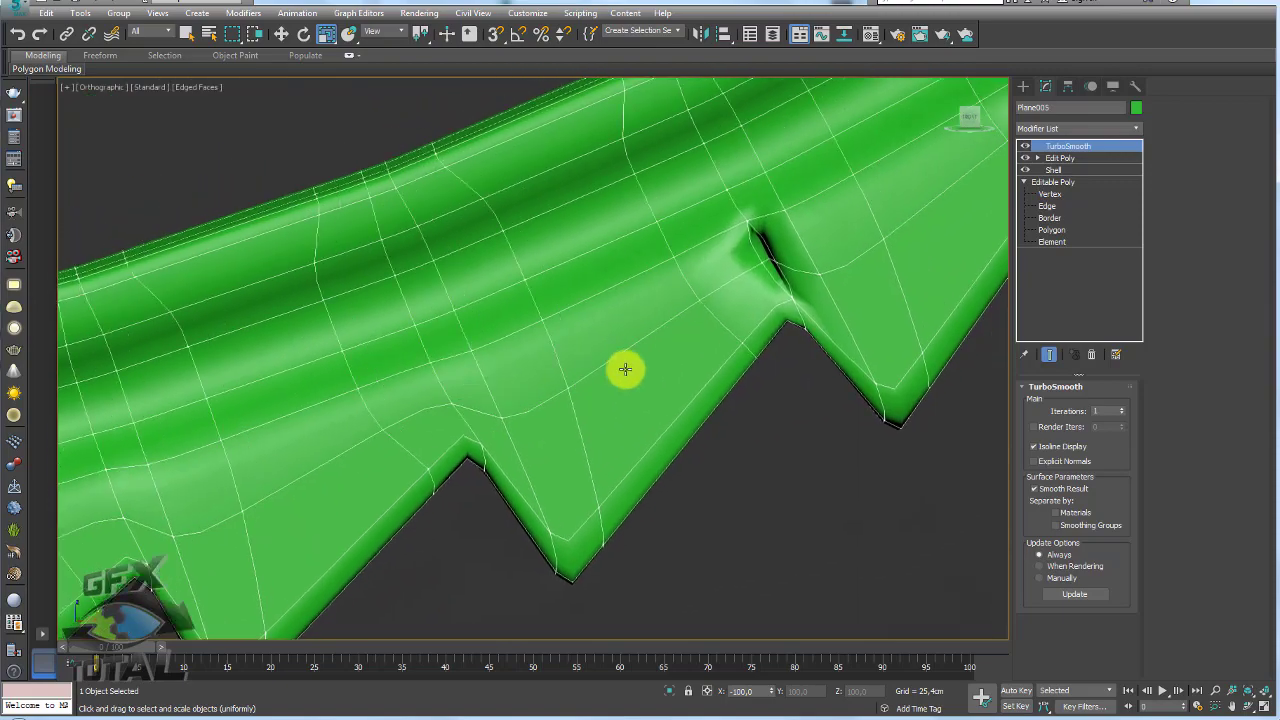
pyautogui.scroll(2, 625, 370)
pyautogui.scroll(1, 714, 320)
# Weld the vertices near the notch and ready the vertex above it for moving.
pyautogui.click(1050, 194)
pyautogui.scroll(2, 680, 290)
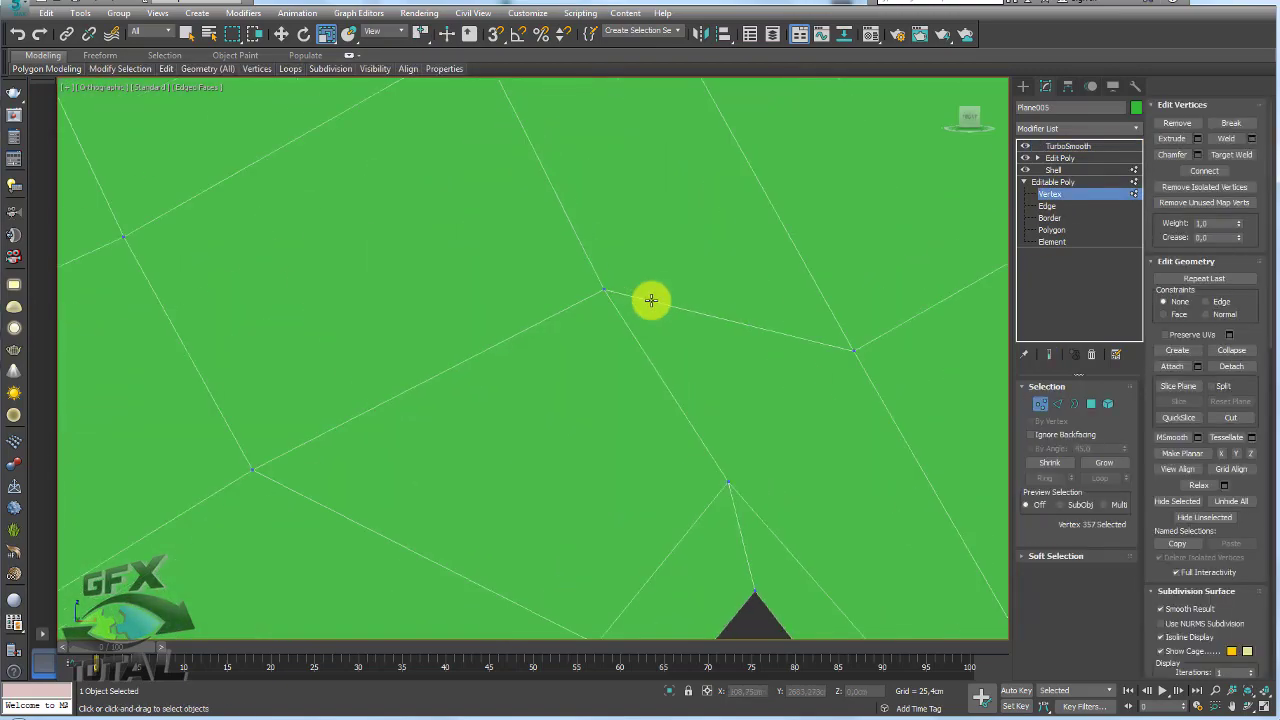
pyautogui.moveTo(651, 300); pyautogui.dragTo(605, 258)
pyautogui.click(1228, 138)
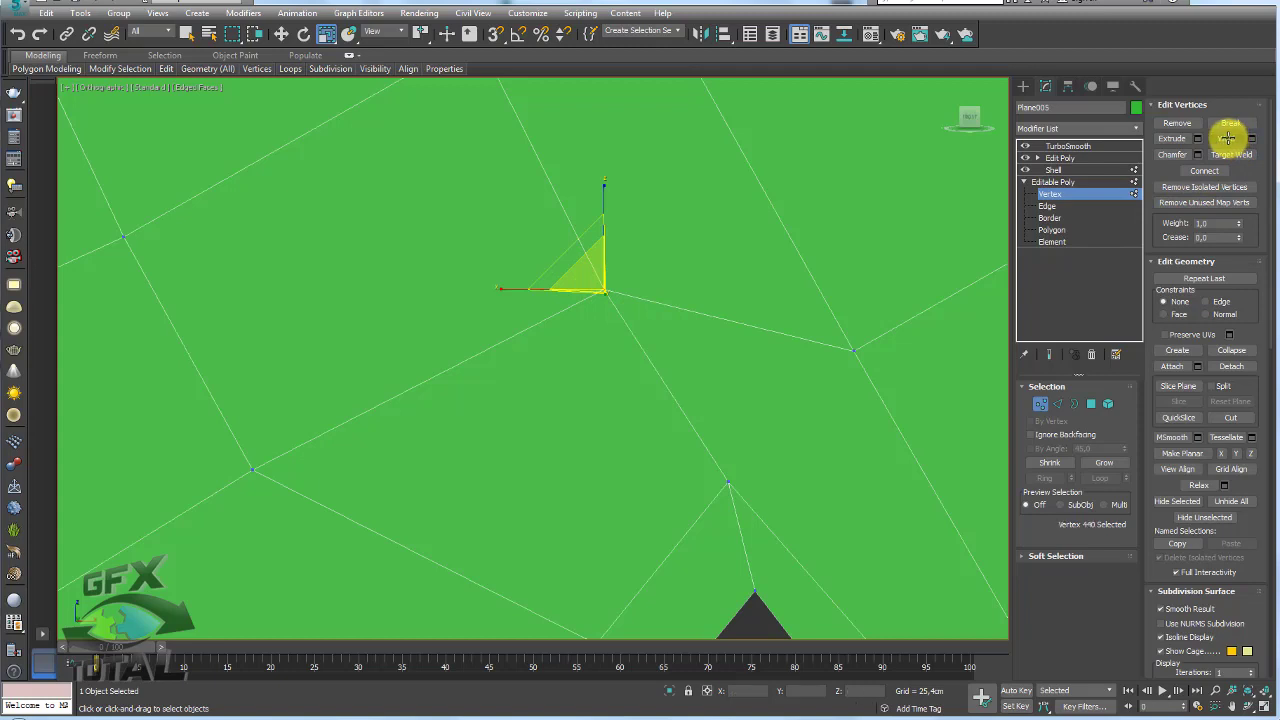
pyautogui.click(609, 311)
pyautogui.click(604, 290)
pyautogui.press('w')
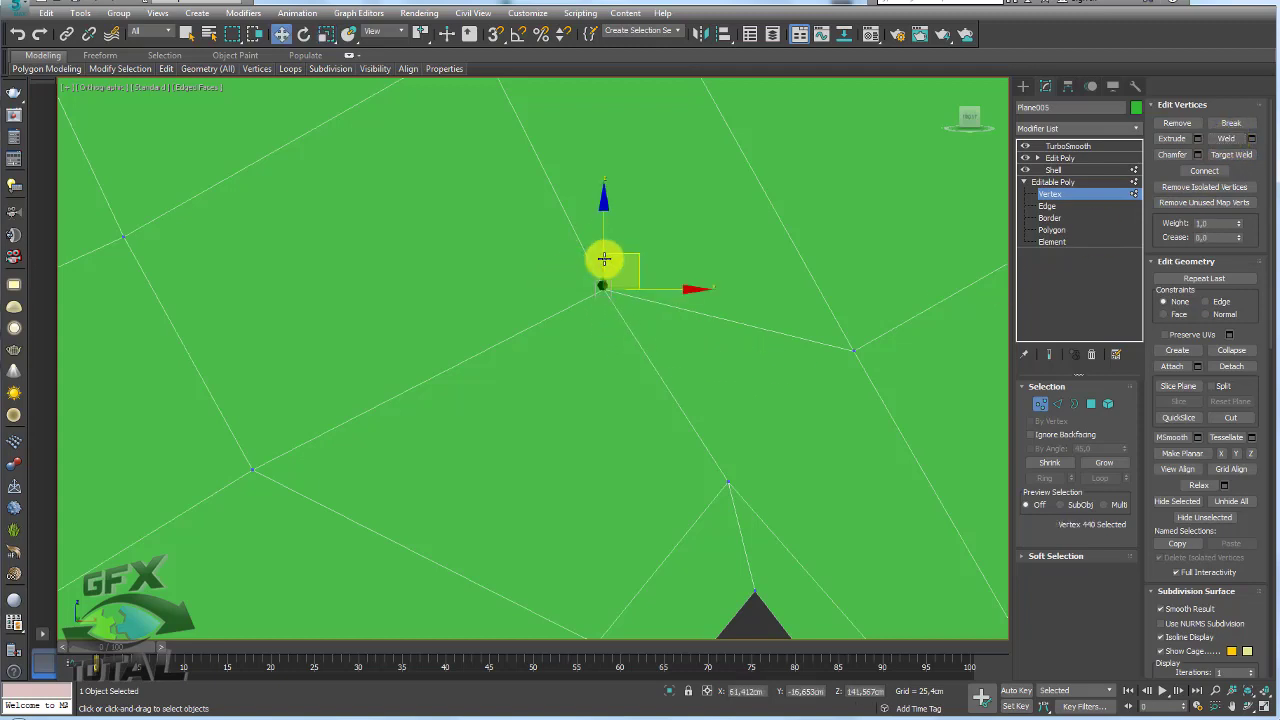
# Preview the smoothed arm around the notch from two angles, then return to the base mesh.
pyautogui.click(1046, 353)
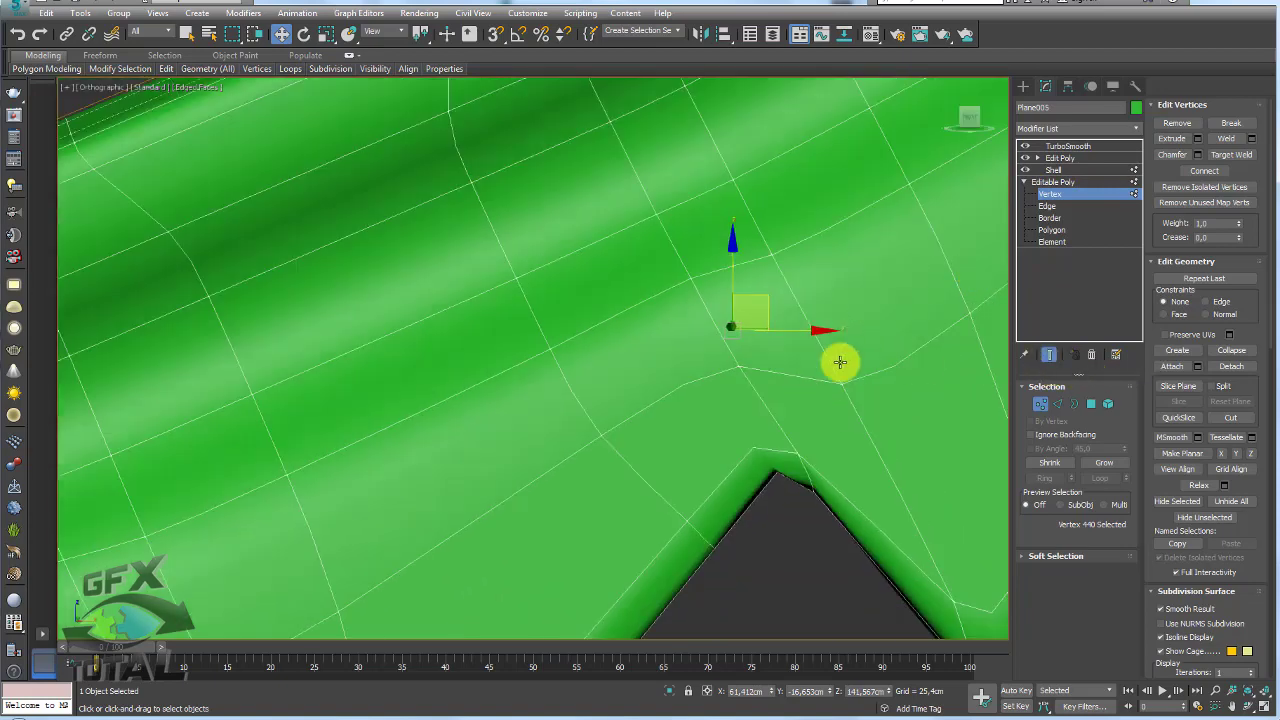
pyautogui.keyDown('alt'); pyautogui.moveTo(837, 360); pyautogui.dragTo(522, 382, button='middle'); pyautogui.keyUp('alt')
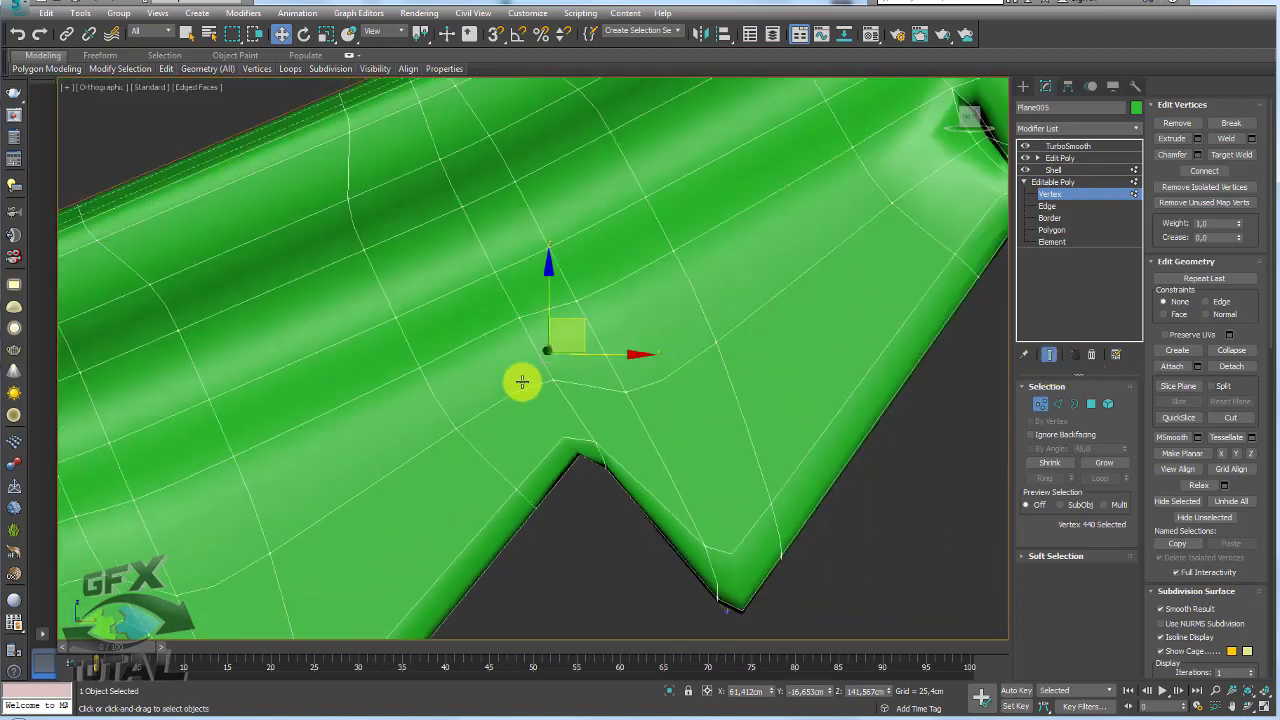
pyautogui.keyDown('alt'); pyautogui.moveTo(771, 259); pyautogui.dragTo(962, 333, button='middle'); pyautogui.keyUp('alt')
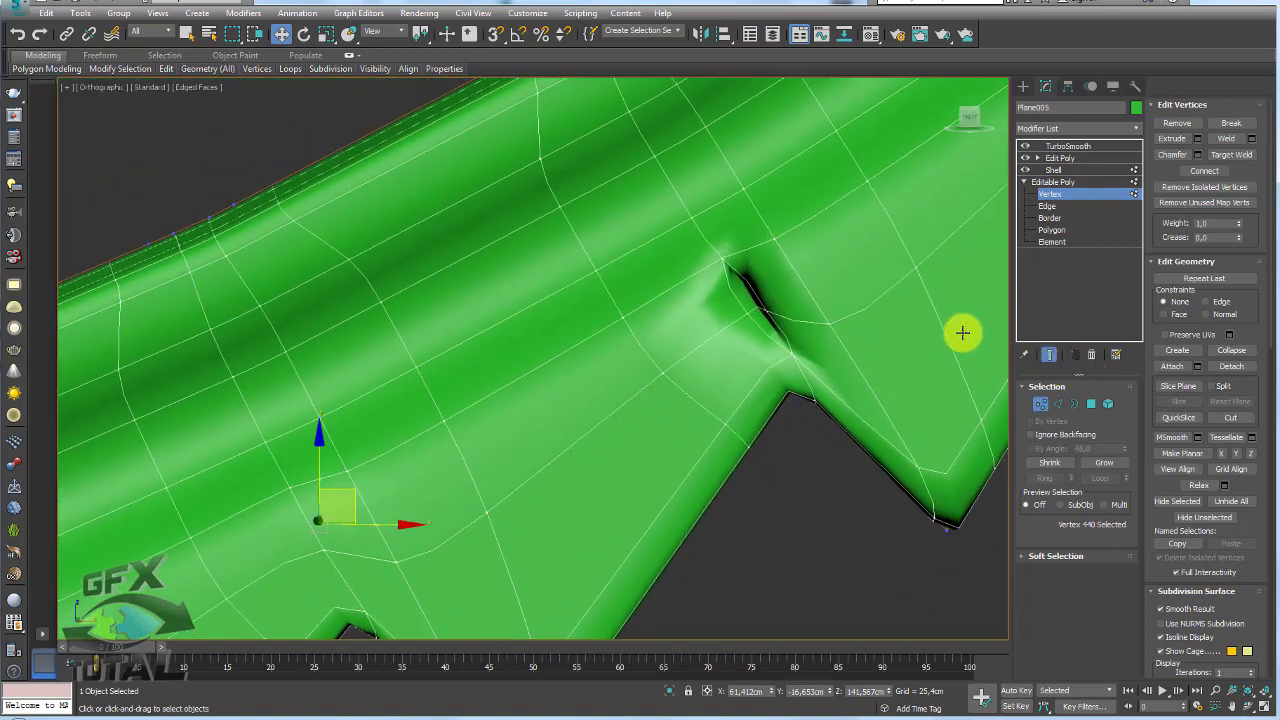
pyautogui.click(1051, 353)
pyautogui.scroll(3, 790, 290)
pyautogui.scroll(2, 763, 283)
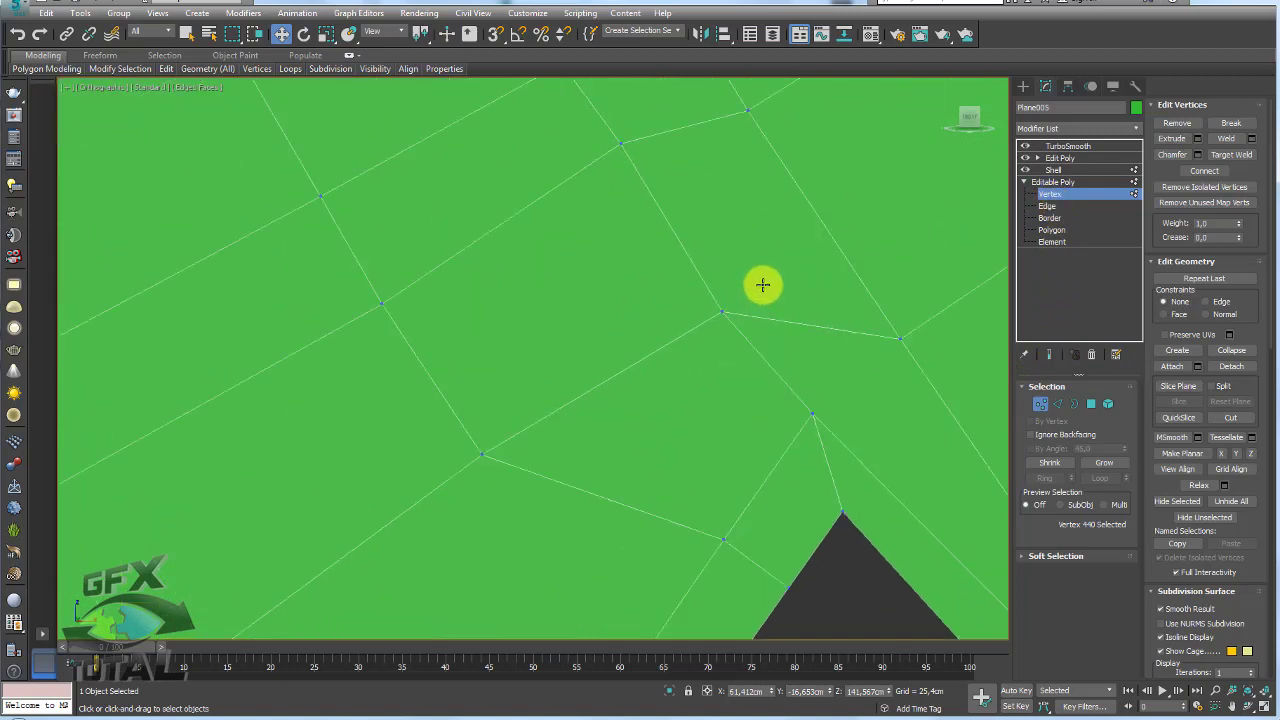
# Select the notch vertex and compare the base mesh with the TurboSmooth result.
pyautogui.click(720, 309)
pyautogui.click(1050, 355)
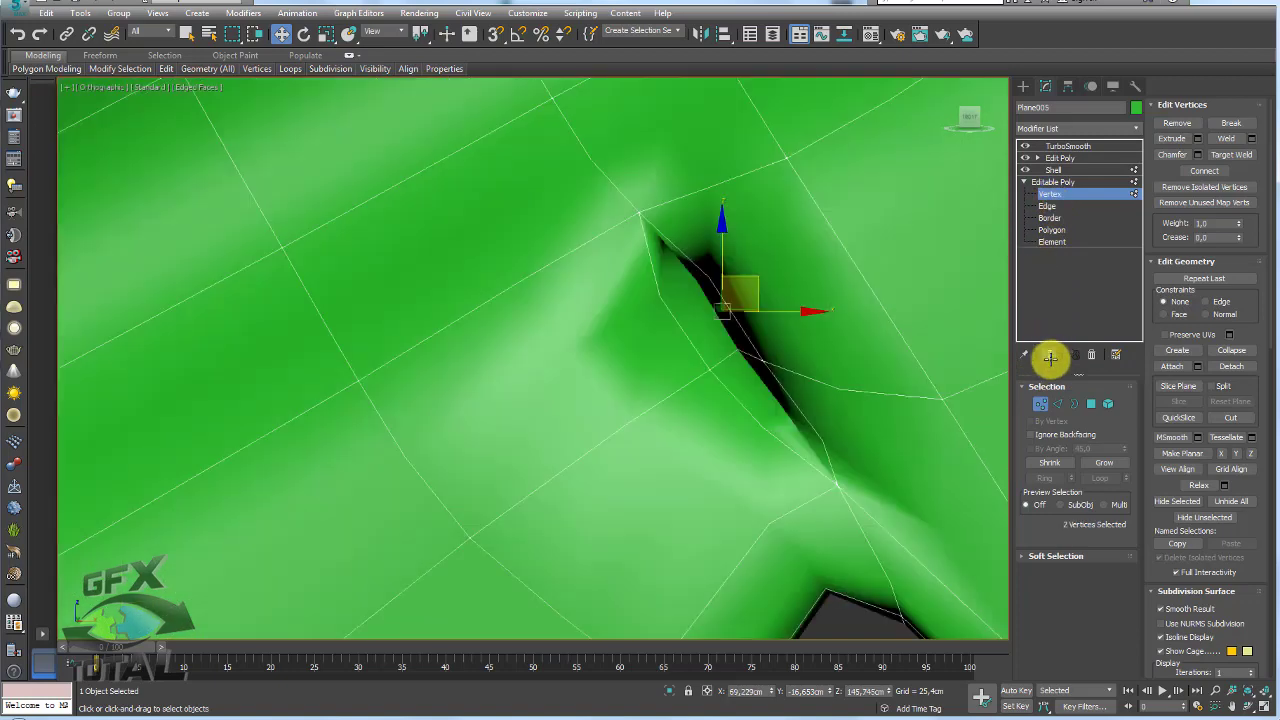
pyautogui.click(1050, 357)
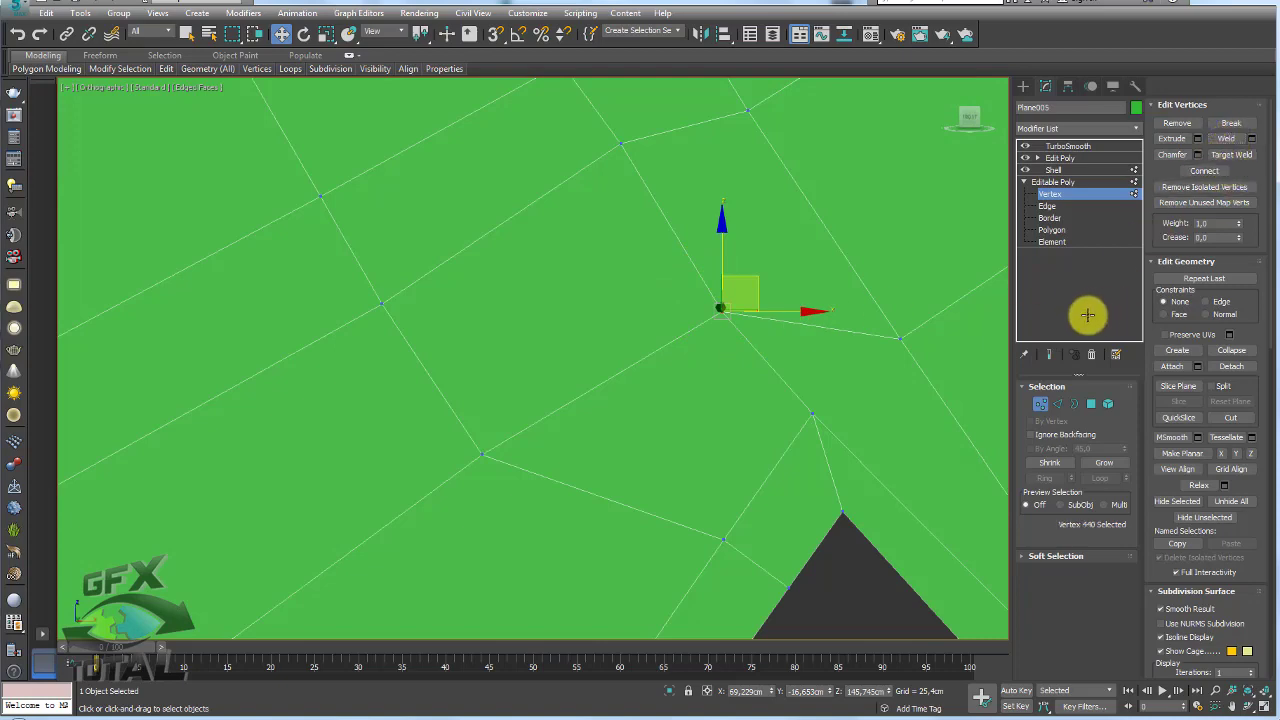
pyautogui.click(1048, 350)
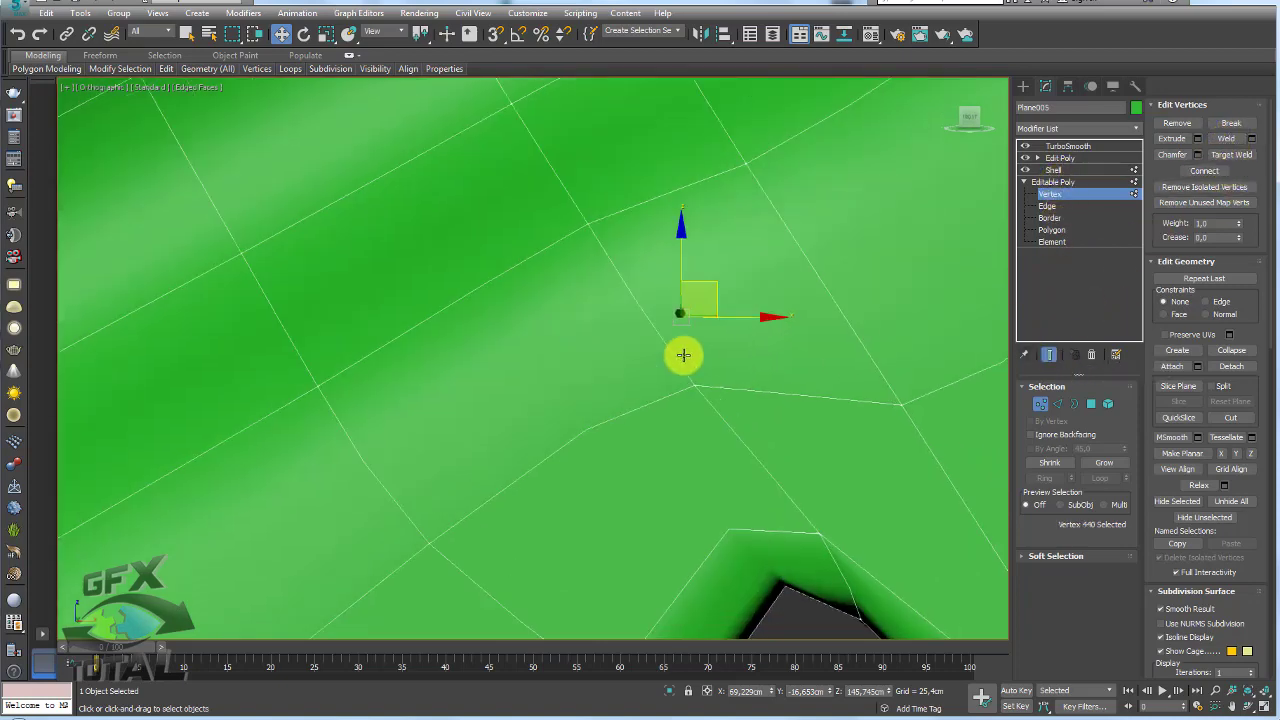
pyautogui.scroll(-3, 690, 350)
pyautogui.scroll(1, 760, 350)
pyautogui.scroll(3, 850, 368)
pyautogui.scroll(-3, 932, 369)
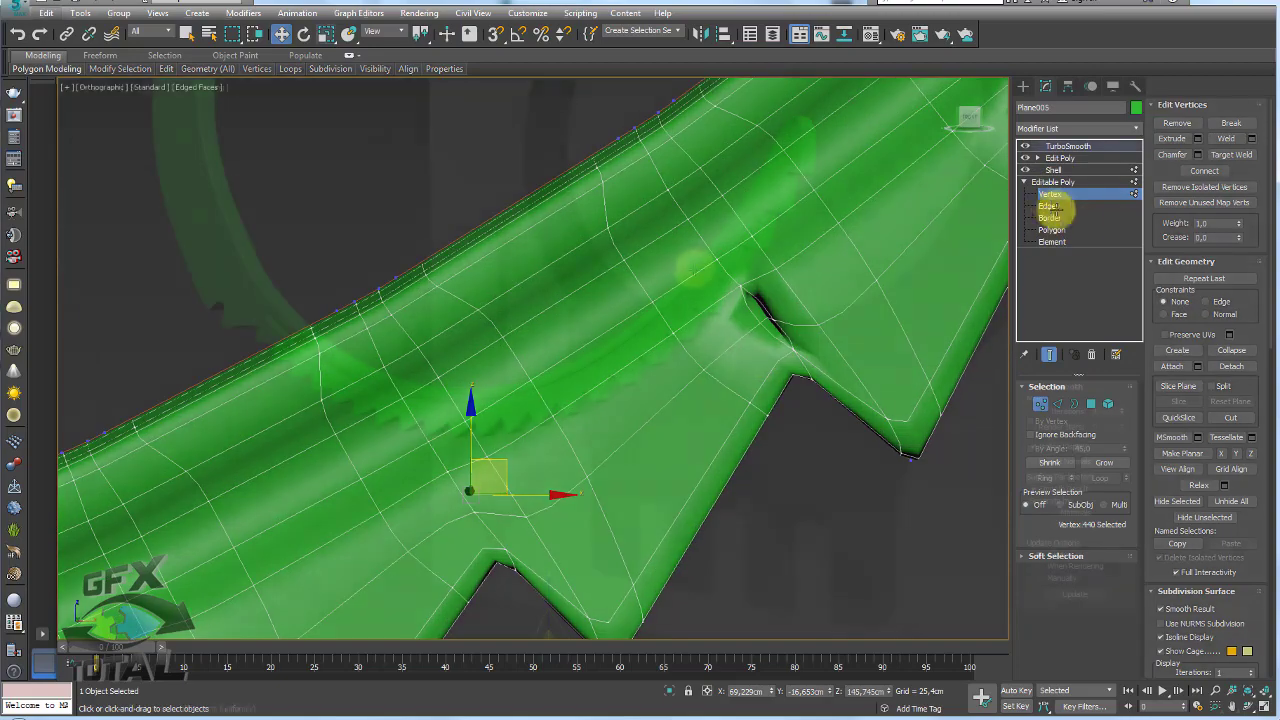
pyautogui.click(1068, 146)
pyautogui.moveTo(663, 337)
pyautogui.keyDown('alt'); pyautogui.mouseDown(button='middle')
pyautogui.moveTo(686, 309)
pyautogui.moveTo(629, 396)
pyautogui.moveTo(574, 409)
pyautogui.moveTo(414, 389)
pyautogui.moveTo(394, 363)
pyautogui.moveTo(641, 392)
pyautogui.mouseUp(button='middle'); pyautogui.keyUp('alt')
# Turn off TurboSmooth, enter Edit Poly vertex level with edged faces shown, and zoom in.
pyautogui.scroll(2, 641, 392)
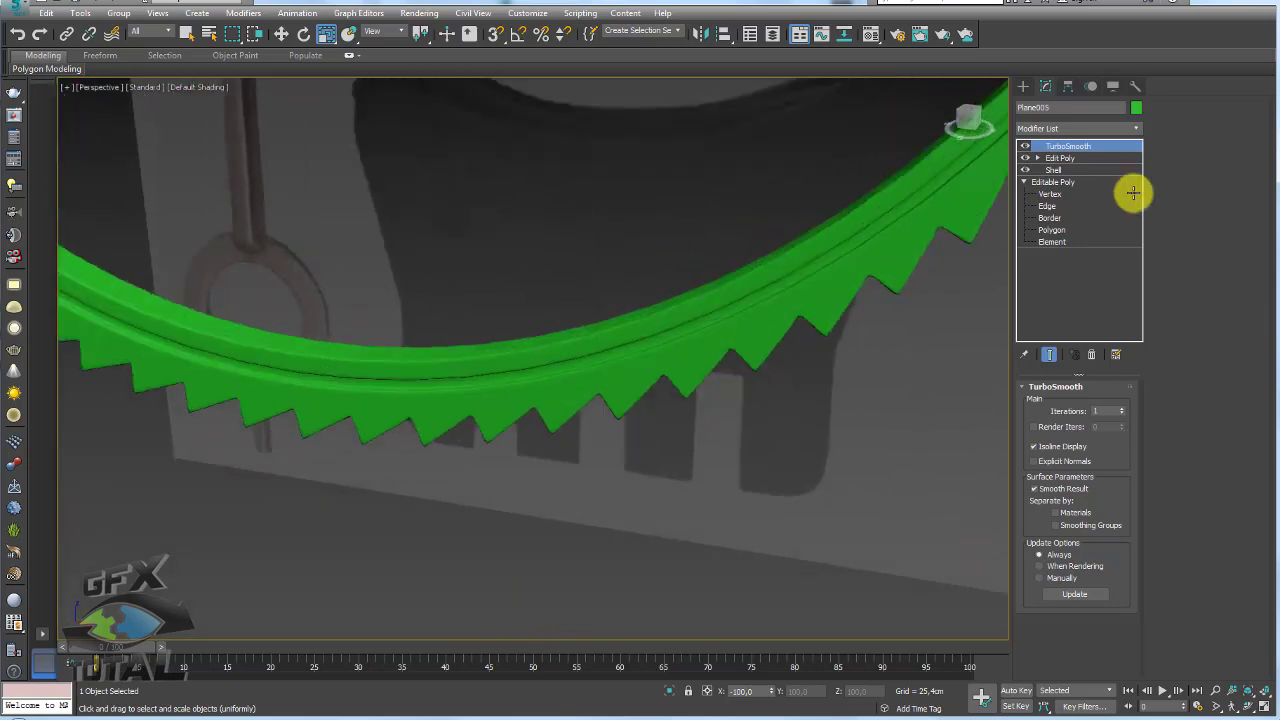
pyautogui.click(1023, 146)
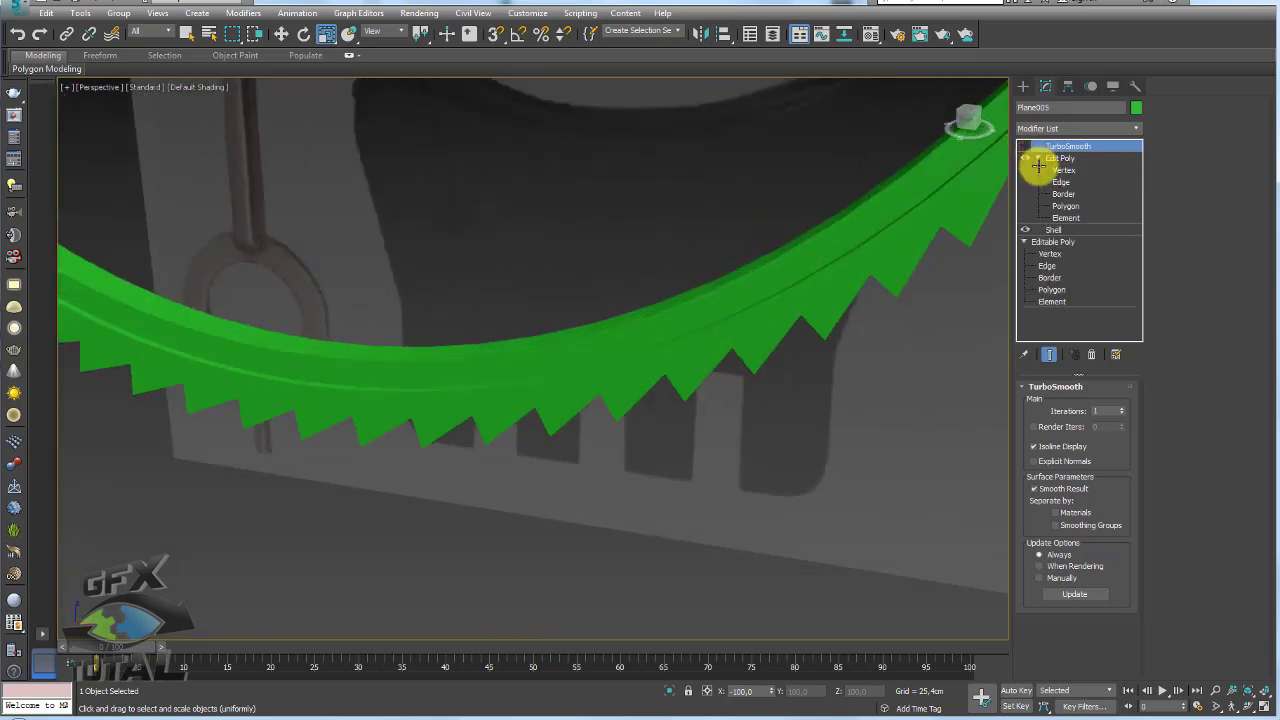
pyautogui.click(1062, 158)
pyautogui.press('F4')
pyautogui.scroll(2, 551, 346)
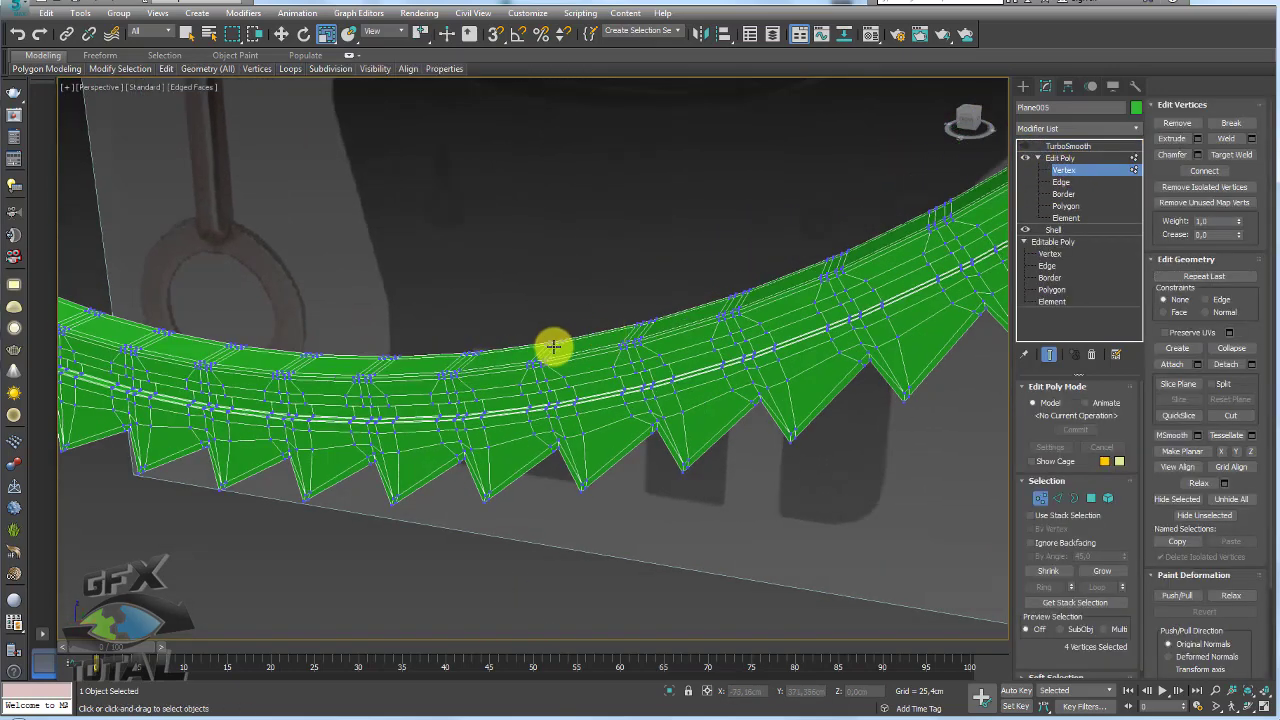
pyautogui.scroll(3, 551, 371)
pyautogui.scroll(-3, 660, 223)
pyautogui.scroll(3, 651, 250)
pyautogui.scroll(2, 651, 250)
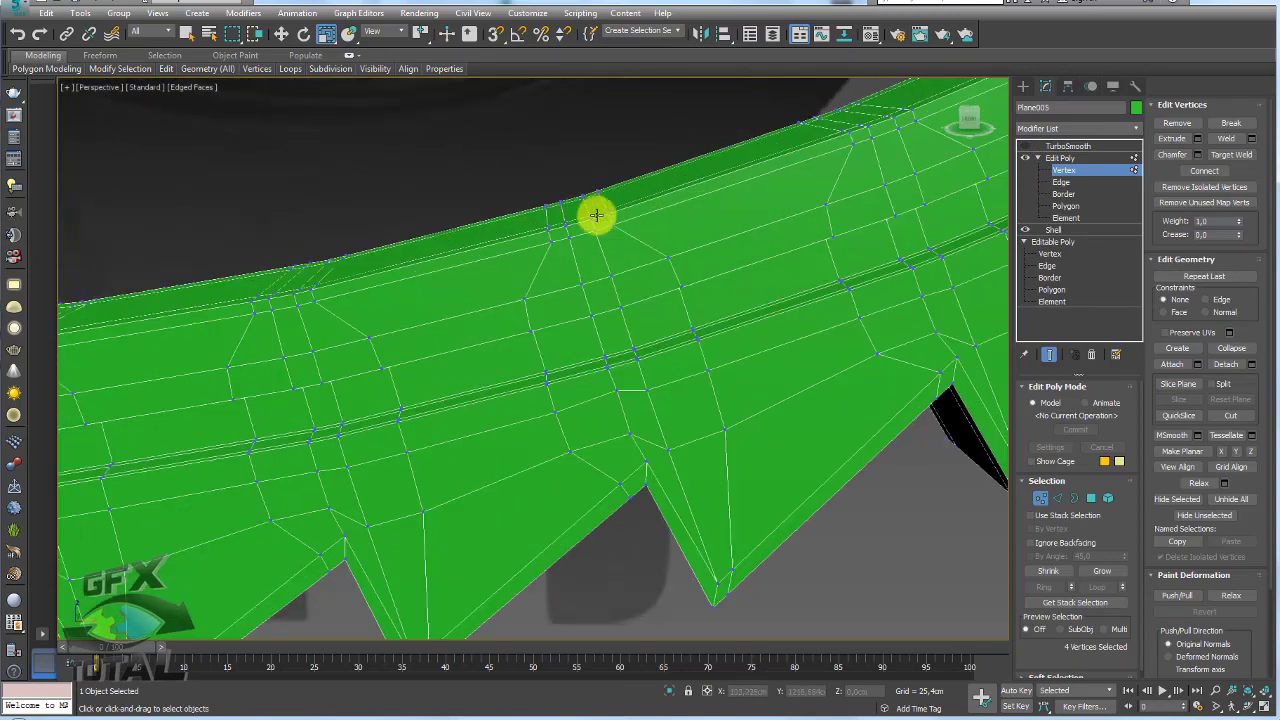
pyautogui.scroll(-5, 524, 208)
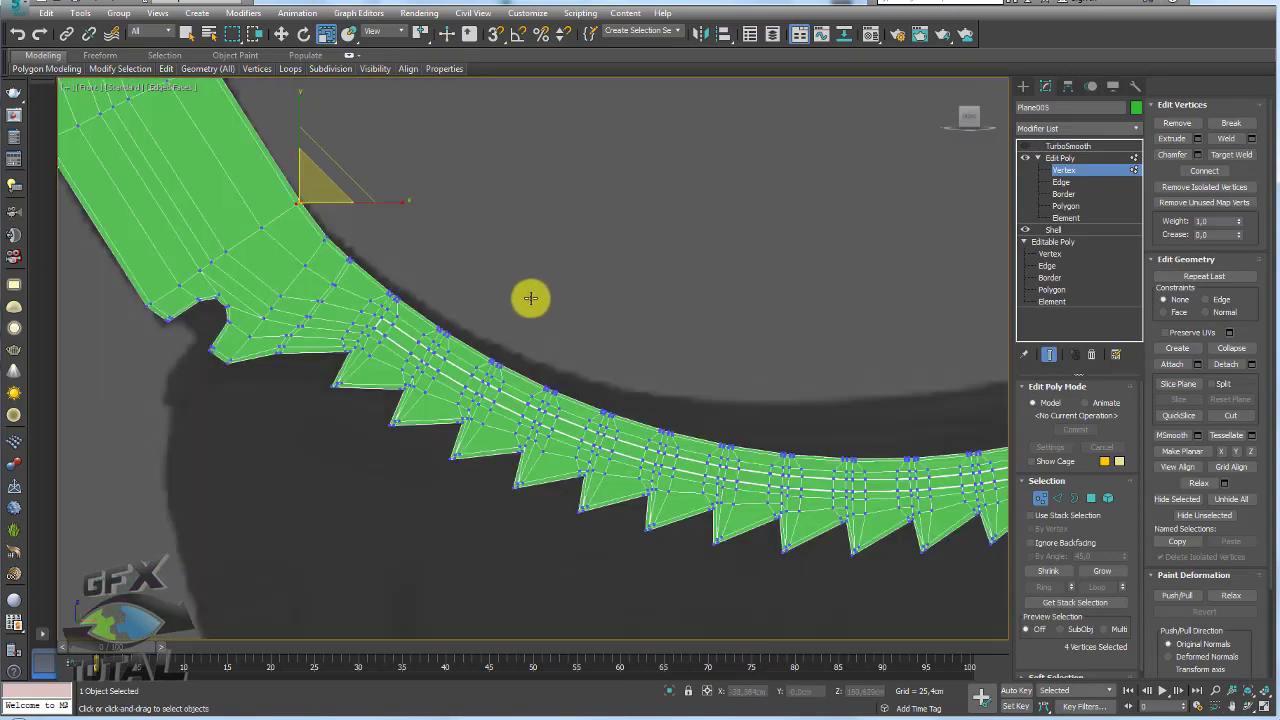
pyautogui.scroll(2, 471, 323)
pyautogui.scroll(3, 495, 345)
pyautogui.scroll(3, 530, 360)
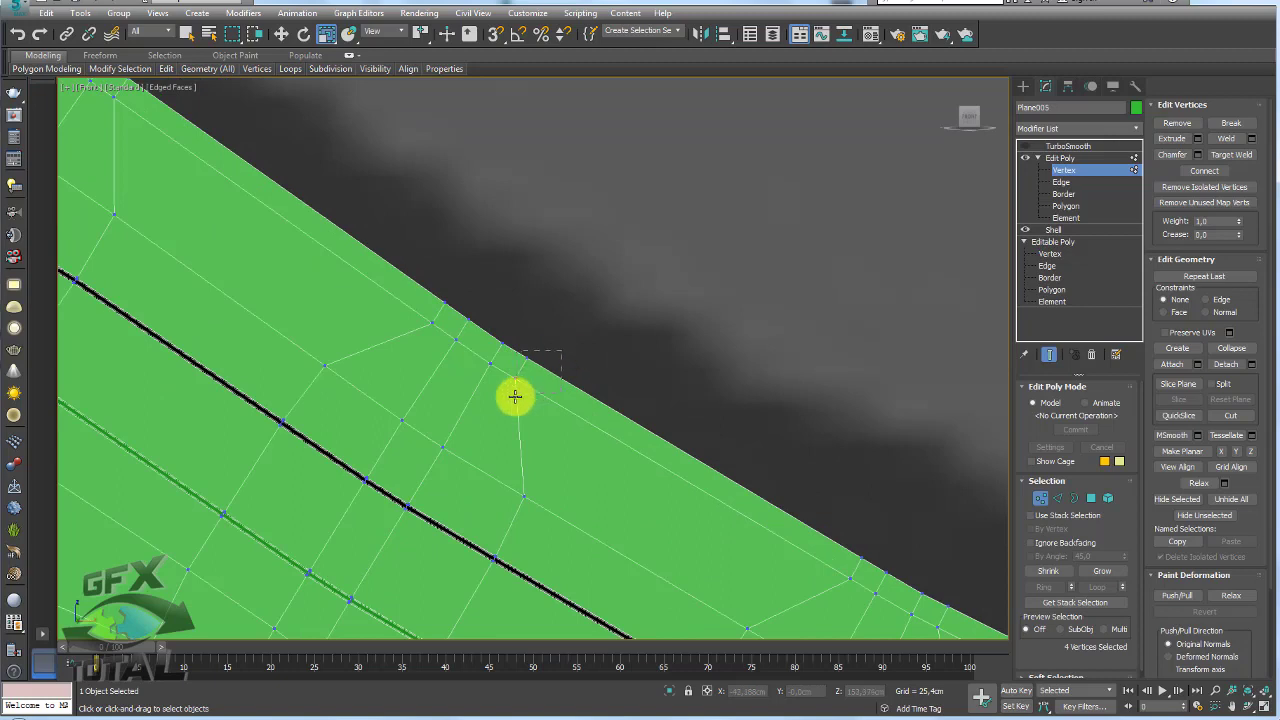
# Region-select the arm's outer-edge vertices and slide them along the edge.
pyautogui.keyDown('ctrl'); pyautogui.moveTo(514, 396); pyautogui.dragTo(521, 380); pyautogui.keyUp('ctrl')
pyautogui.press('w')
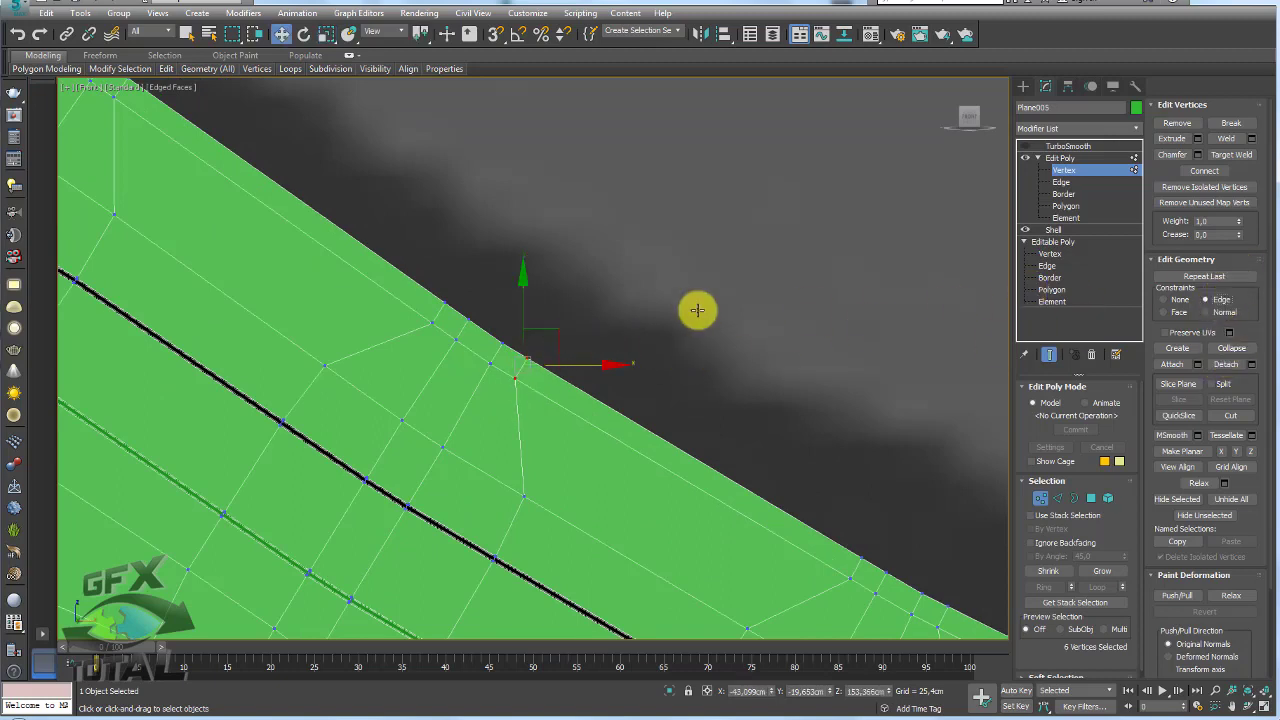
pyautogui.moveTo(571, 337); pyautogui.dragTo(623, 379)
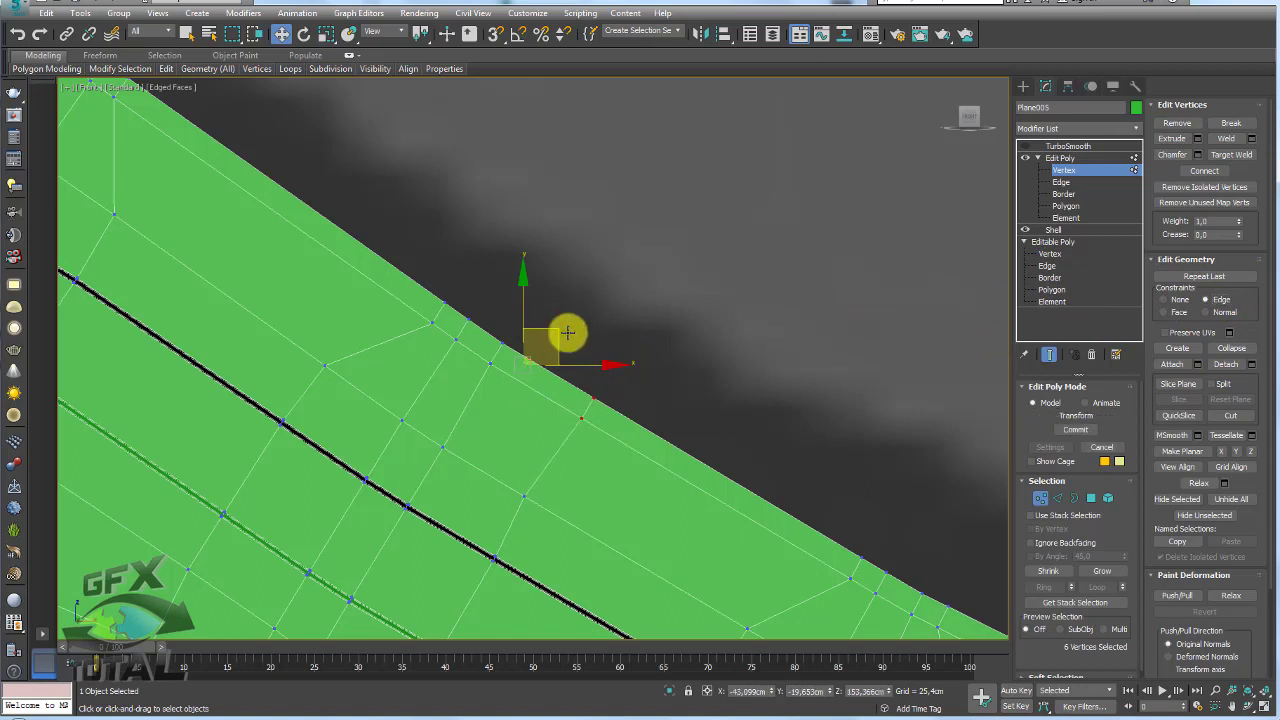
pyautogui.moveTo(567, 332)
pyautogui.mouseDown()
pyautogui.moveTo(634, 372)
pyautogui.moveTo(457, 277)
pyautogui.moveTo(438, 242)
pyautogui.moveTo(348, 182)
pyautogui.mouseUp()
# Exit vertex level, re-enable TurboSmooth and collapse the Edit Poly sub-object list.
pyautogui.click(1062, 158)
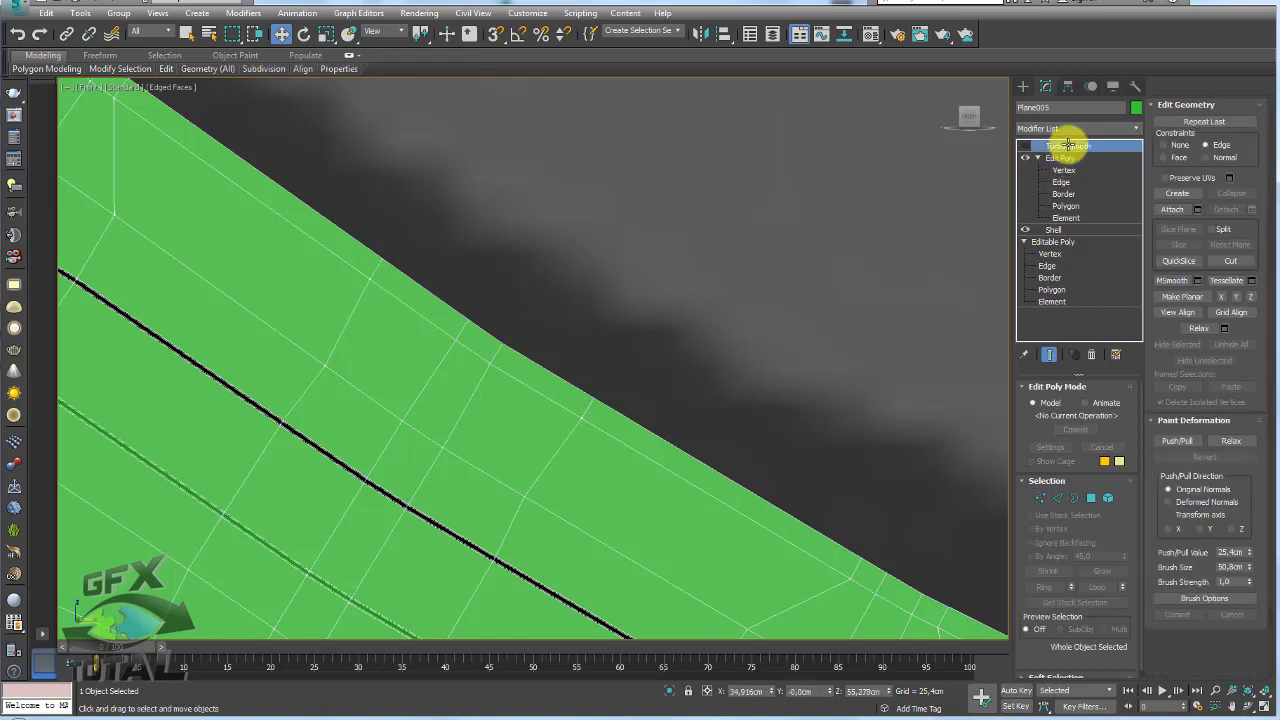
pyautogui.click(1066, 146)
pyautogui.click(1024, 146)
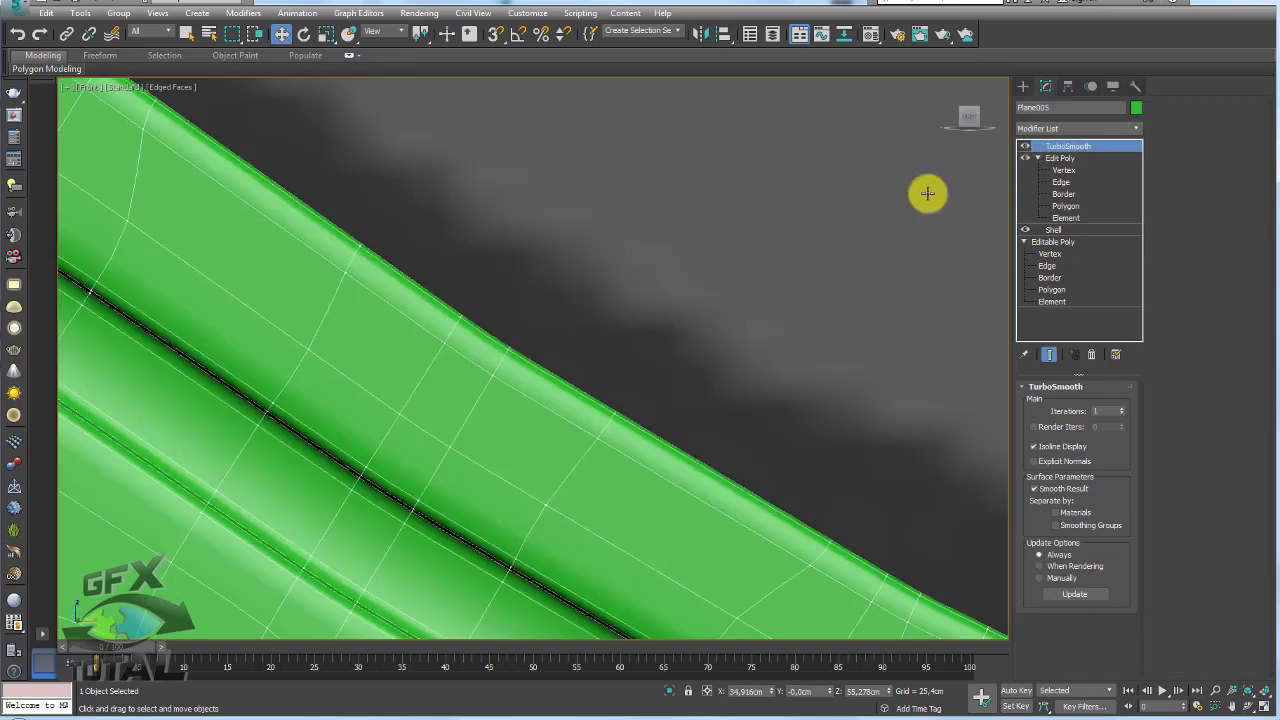
pyautogui.click(1038, 158)
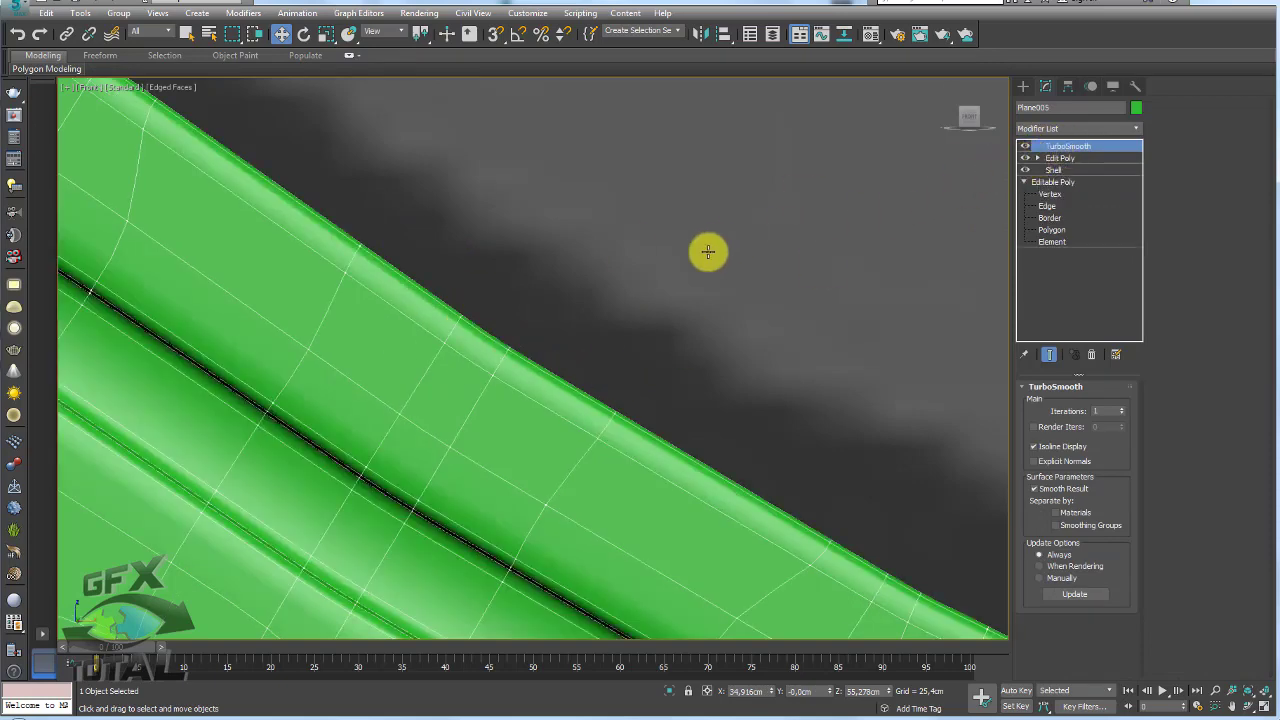
pyautogui.scroll(-2, 745, 267)
pyautogui.scroll(-2, 745, 300)
pyautogui.scroll(-2, 765, 330)
pyautogui.scroll(-2, 818, 342)
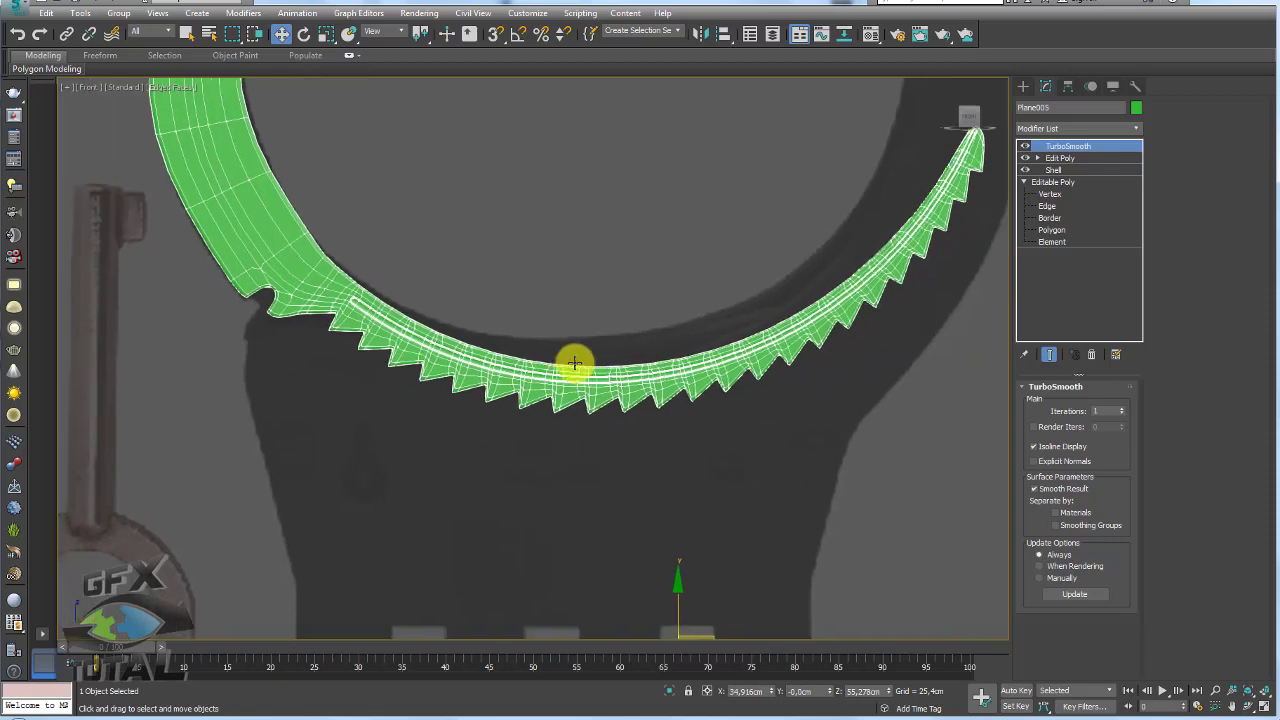
pyautogui.scroll(-2, 708, 335)
# In Perspective, Unhide All to reveal the cuff body and orbit to a side view.
pyautogui.press('p')
pyautogui.scroll(-1, 689, 334)
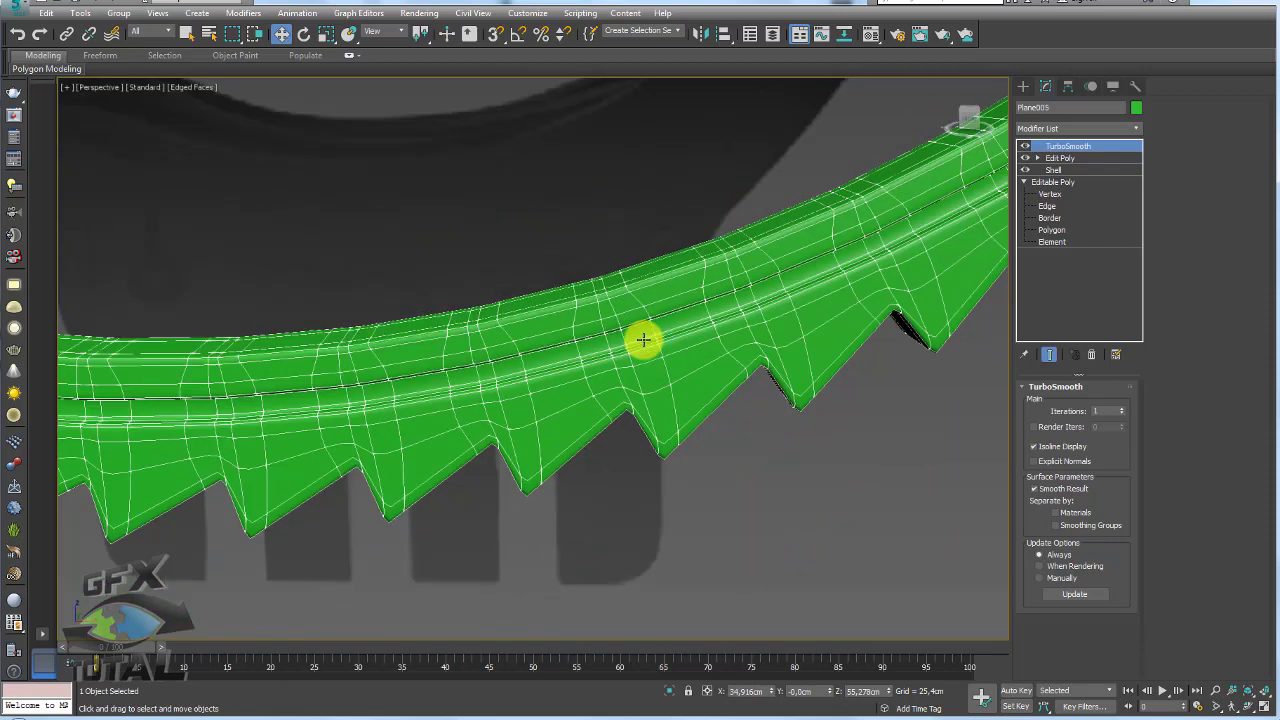
pyautogui.scroll(-3, 646, 337)
pyautogui.scroll(-2, 655, 345)
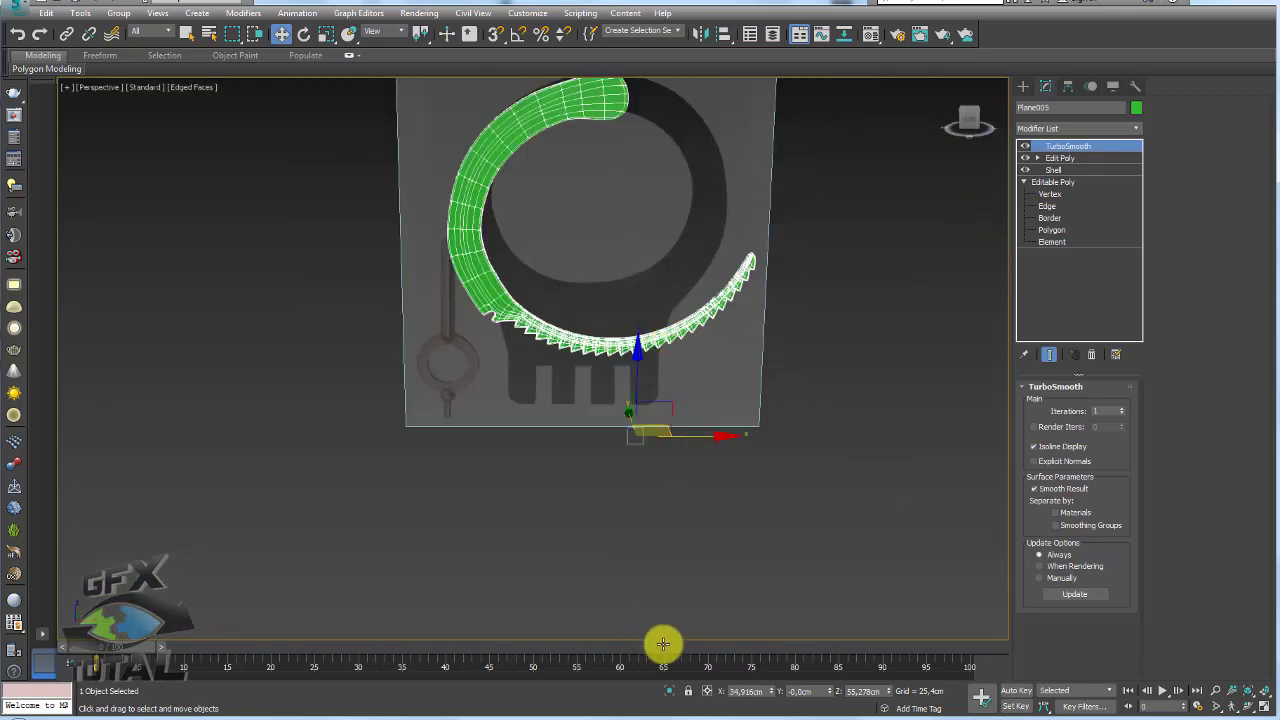
pyautogui.rightClick(686, 465)
pyautogui.click(720, 416)
pyautogui.moveTo(720, 416)
pyautogui.keyDown('alt'); pyautogui.mouseDown(button='middle')
pyautogui.moveTo(694, 363)
pyautogui.moveTo(808, 429)
pyautogui.moveTo(529, 431)
pyautogui.moveTo(500, 403)
pyautogui.moveTo(529, 387)
pyautogui.moveTo(560, 466)
pyautogui.moveTo(498, 545)
pyautogui.moveTo(649, 509)
pyautogui.moveTo(662, 488)
pyautogui.mouseUp(button='middle'); pyautogui.keyUp('alt')
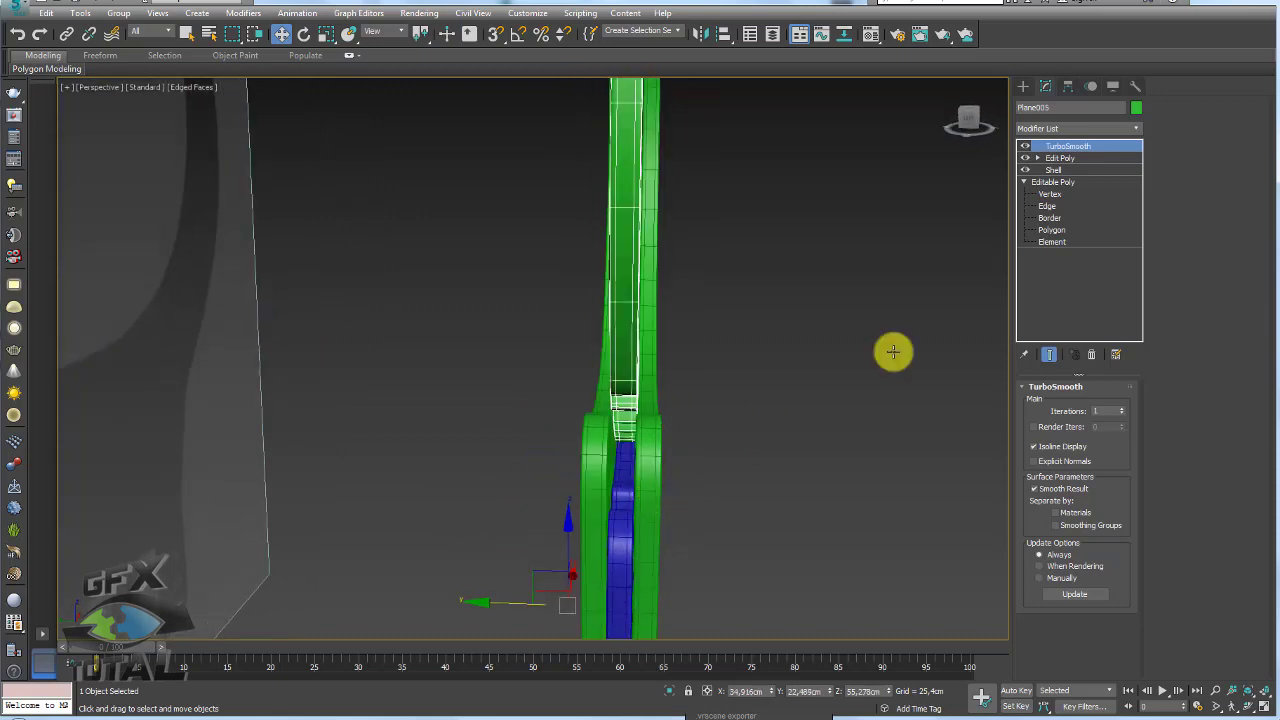
# Set the Shell modifier's outer amount to 5.5 cm.
pyautogui.click(1062, 170)
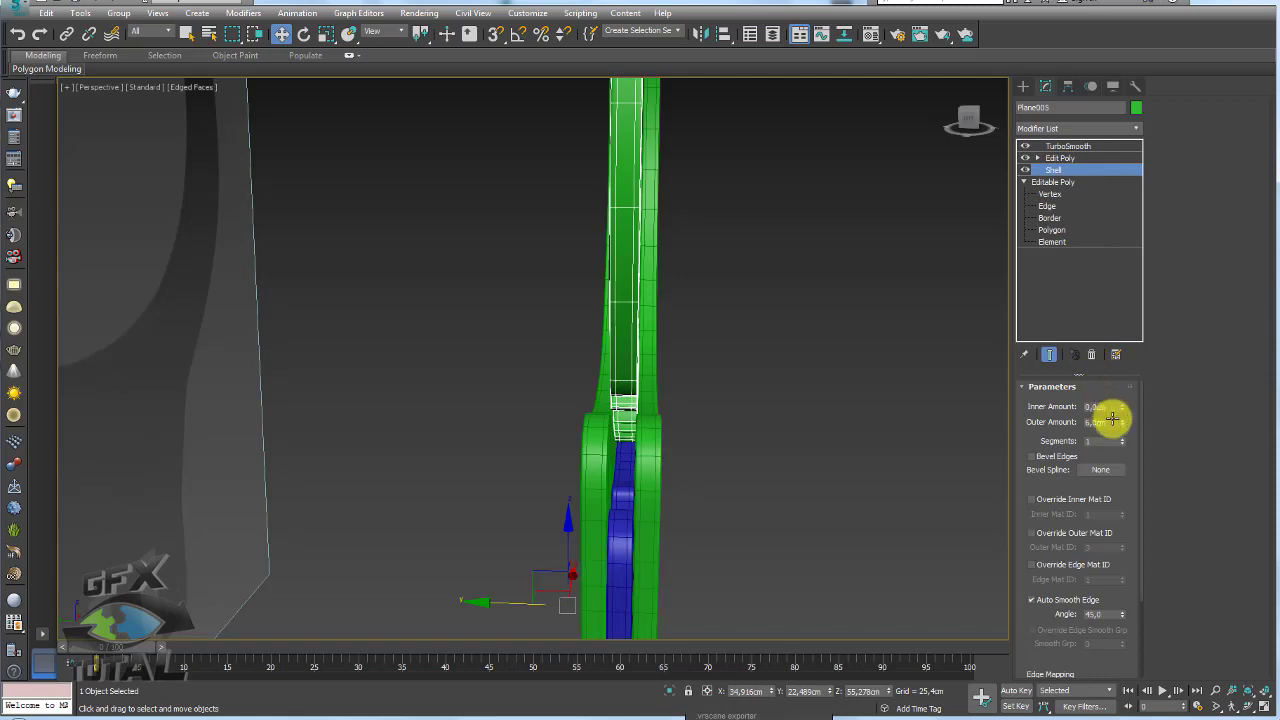
pyautogui.doubleClick(1112, 421)
pyautogui.write('5,')
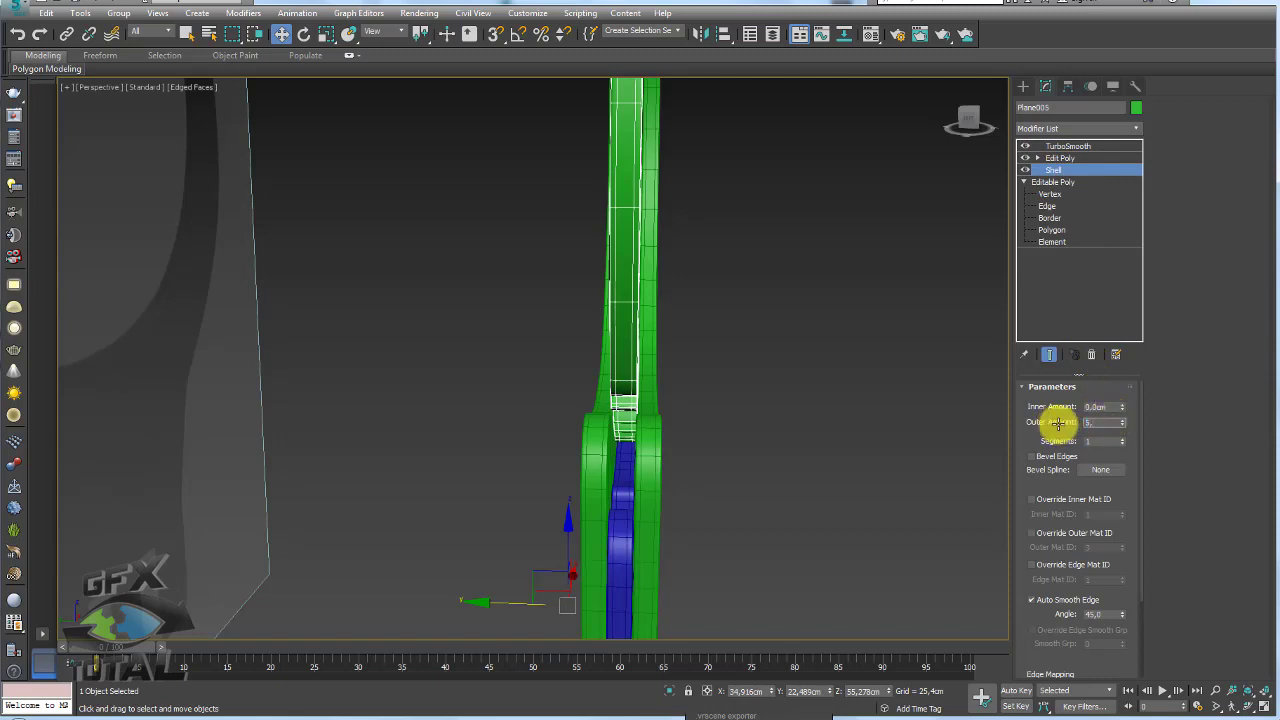
pyautogui.write('5')
pyautogui.press('Return')
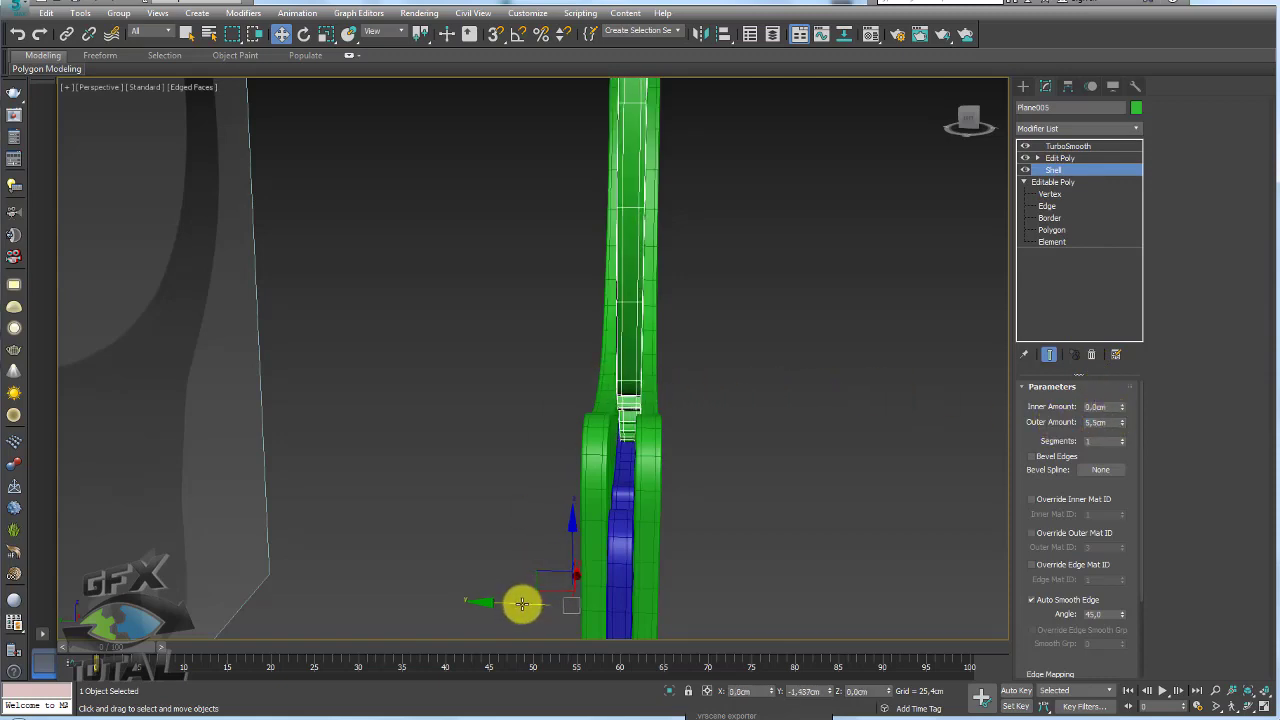
pyautogui.moveTo(517, 604); pyautogui.dragTo(519, 604)
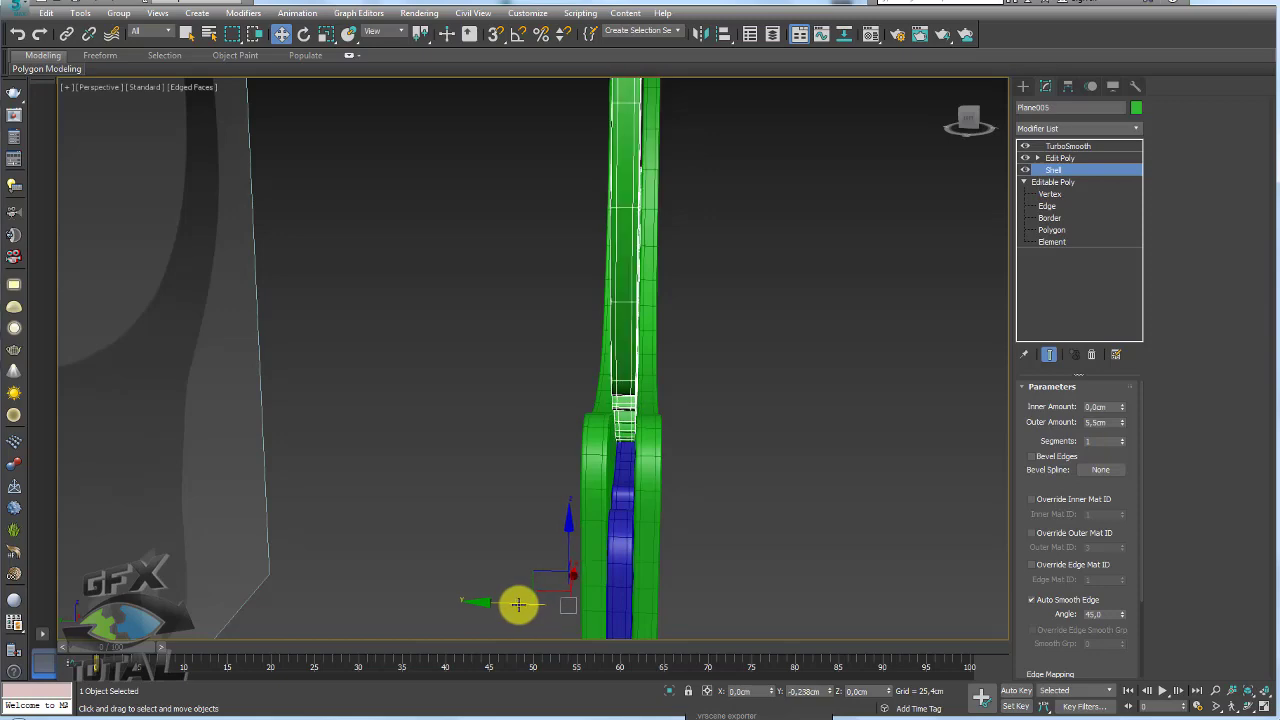
# Orbit to a straight front view of the ring and select the arm's Edit Poly modifier.
pyautogui.moveTo(754, 311)
pyautogui.keyDown('alt'); pyautogui.mouseDown(button='middle')
pyautogui.moveTo(783, 277)
pyautogui.moveTo(731, 149)
pyautogui.mouseUp(button='middle'); pyautogui.keyUp('alt')
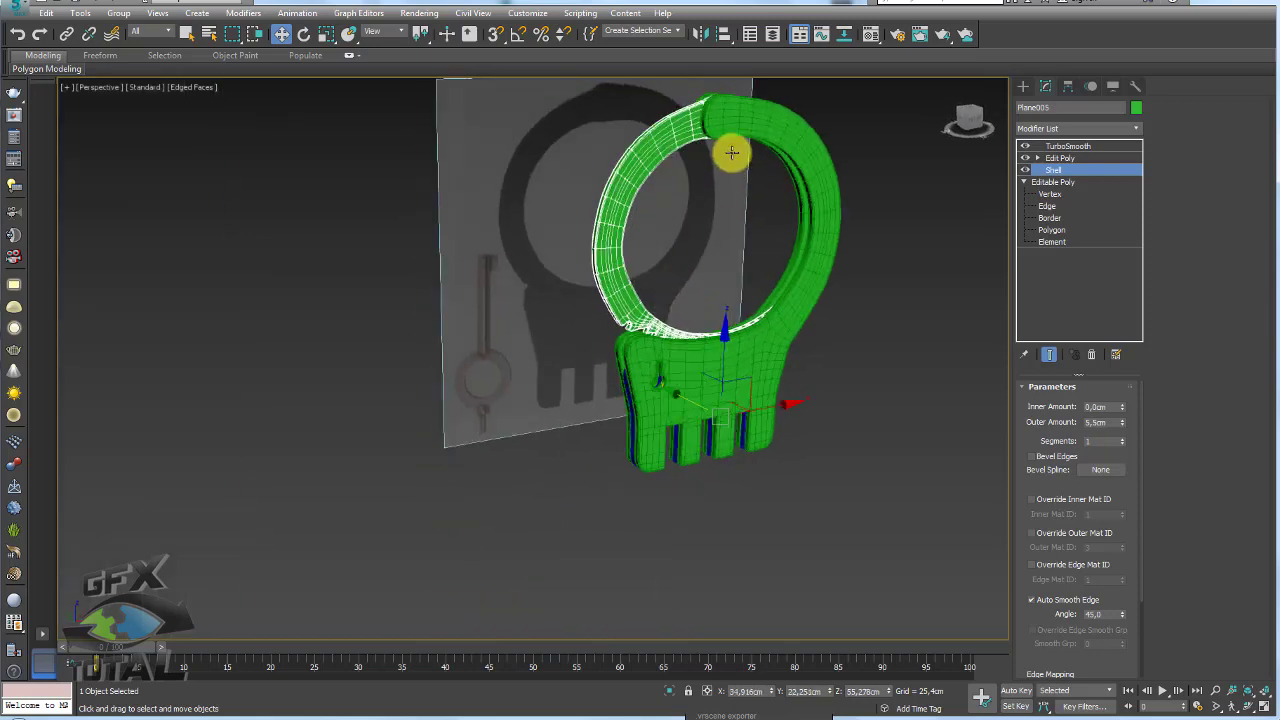
pyautogui.scroll(3, 704, 217)
pyautogui.moveTo(704, 217)
pyautogui.keyDown('alt'); pyautogui.mouseDown(button='middle')
pyautogui.moveTo(654, 234)
pyautogui.moveTo(643, 206)
pyautogui.moveTo(674, 206)
pyautogui.mouseUp(button='middle'); pyautogui.keyUp('alt')
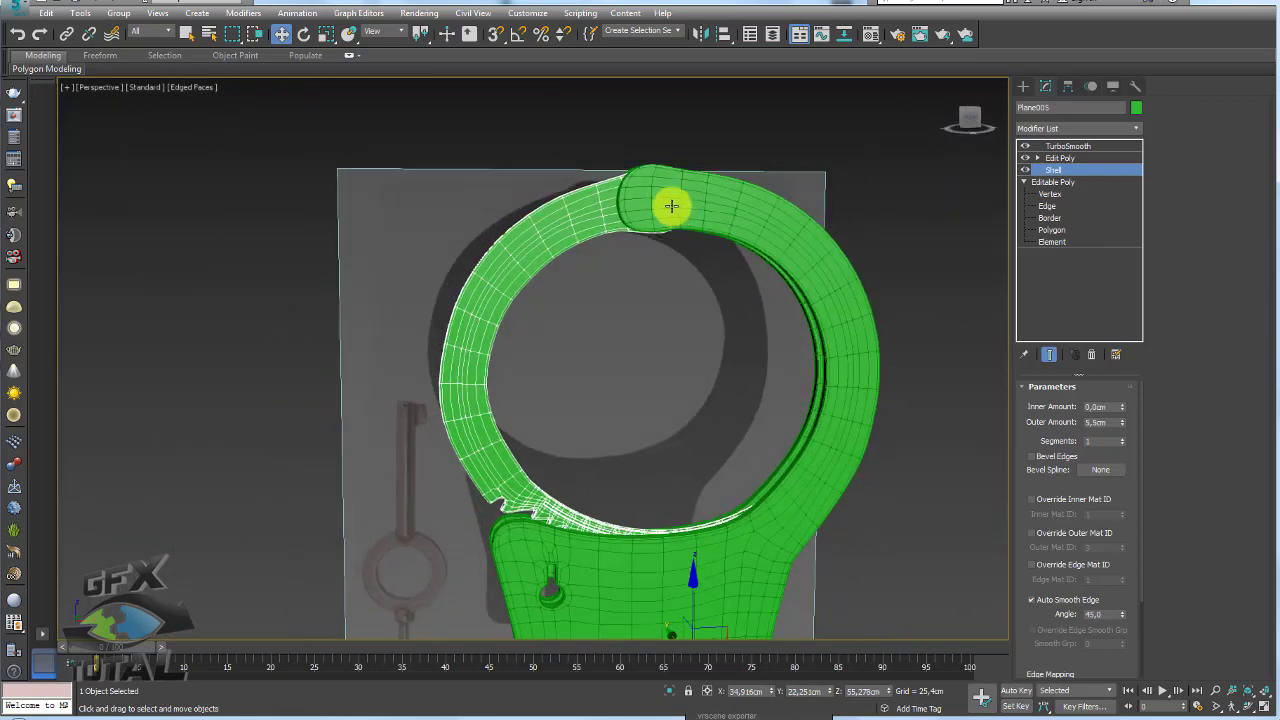
pyautogui.scroll(2, 674, 206)
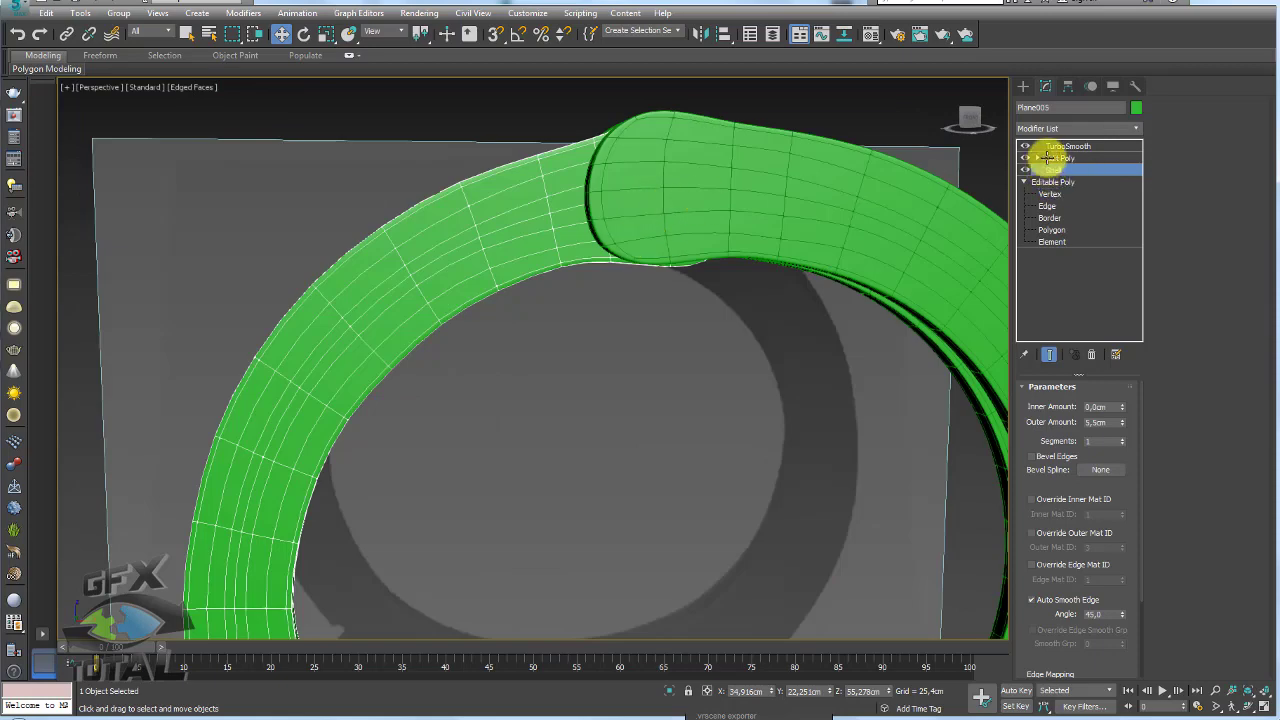
pyautogui.click(1046, 157)
# Enter Edit Poly vertex level in Front view with TurboSmooth hidden and wireframe shading.
pyautogui.click(1038, 157)
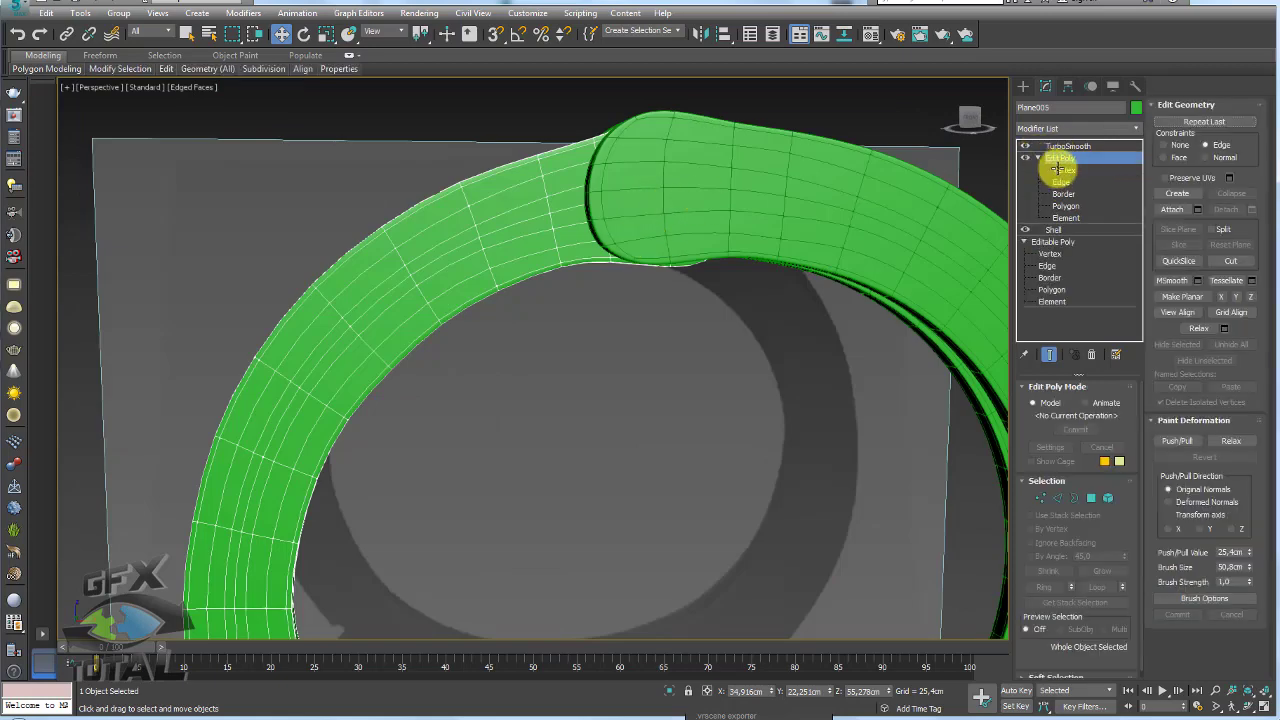
pyautogui.click(1075, 170)
pyautogui.press('f')
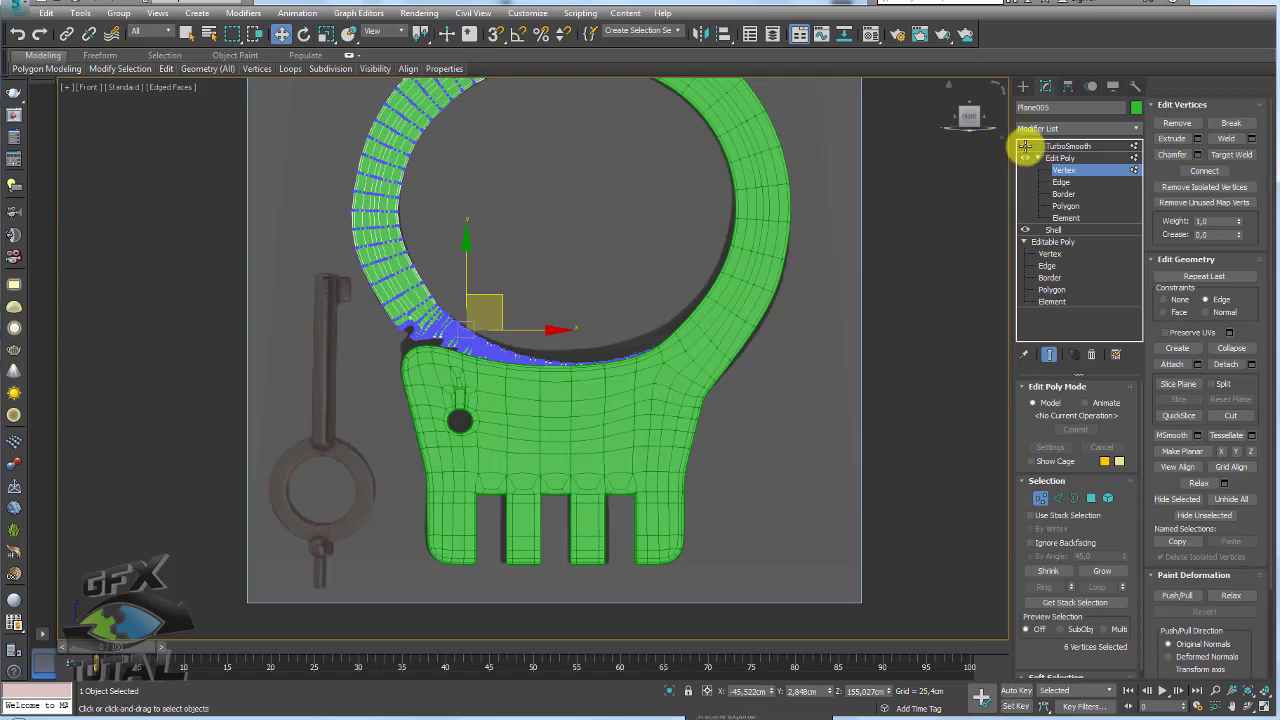
pyautogui.click(1025, 146)
pyautogui.scroll(3, 606, 334)
pyautogui.press('F3')
pyautogui.scroll(5, 612, 289)
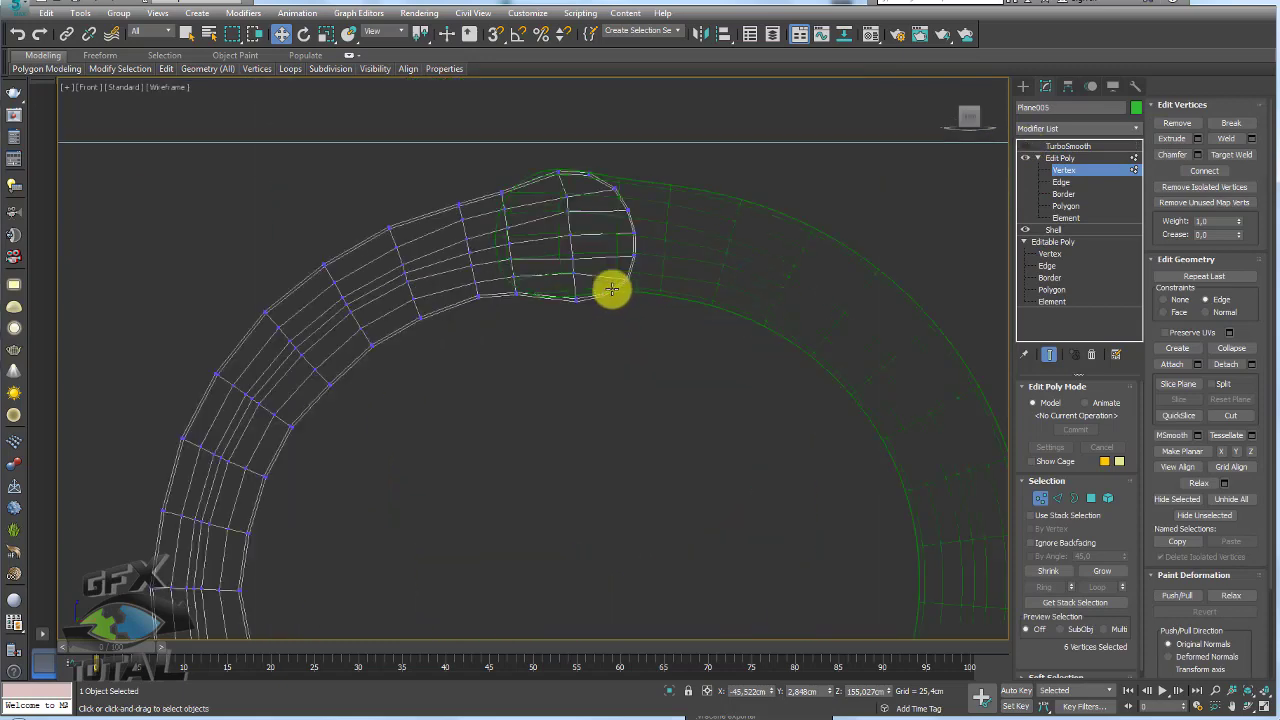
# Move and rotate the arm's rounded-end vertices upright, then select the loop behind it.
pyautogui.moveTo(682, 370); pyautogui.dragTo(495, 138)
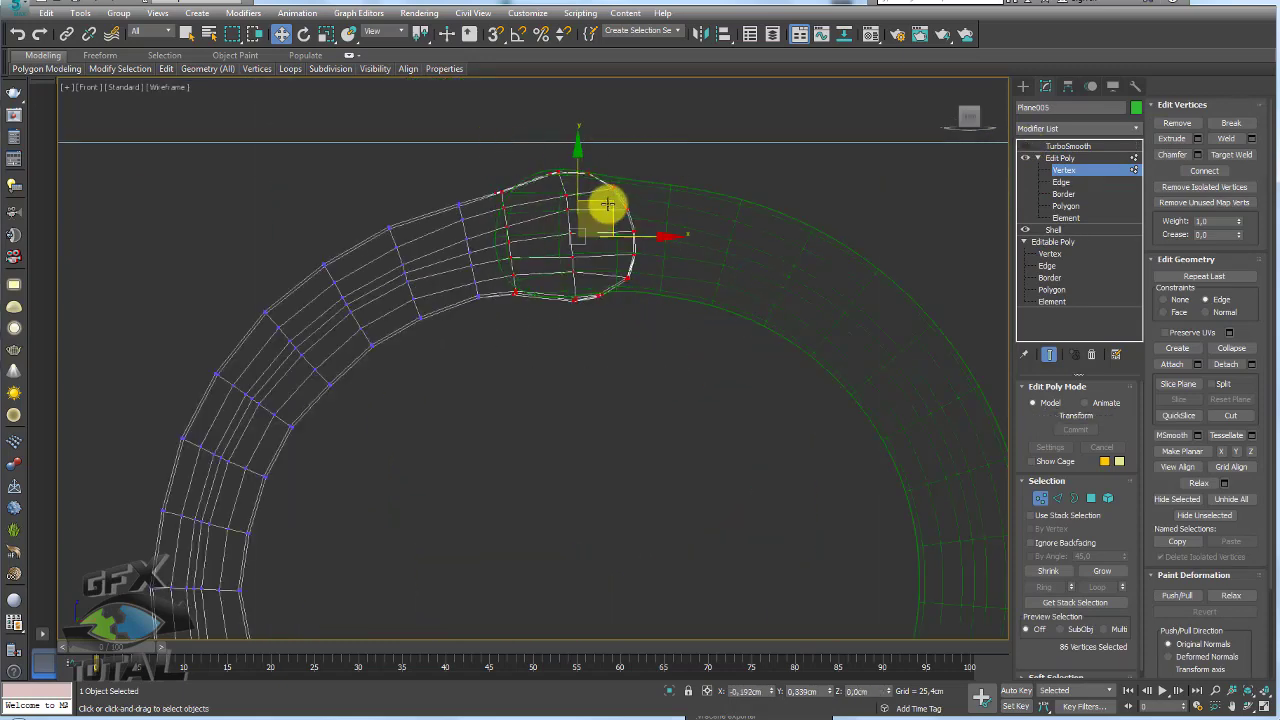
pyautogui.moveTo(607, 204); pyautogui.dragTo(608, 200)
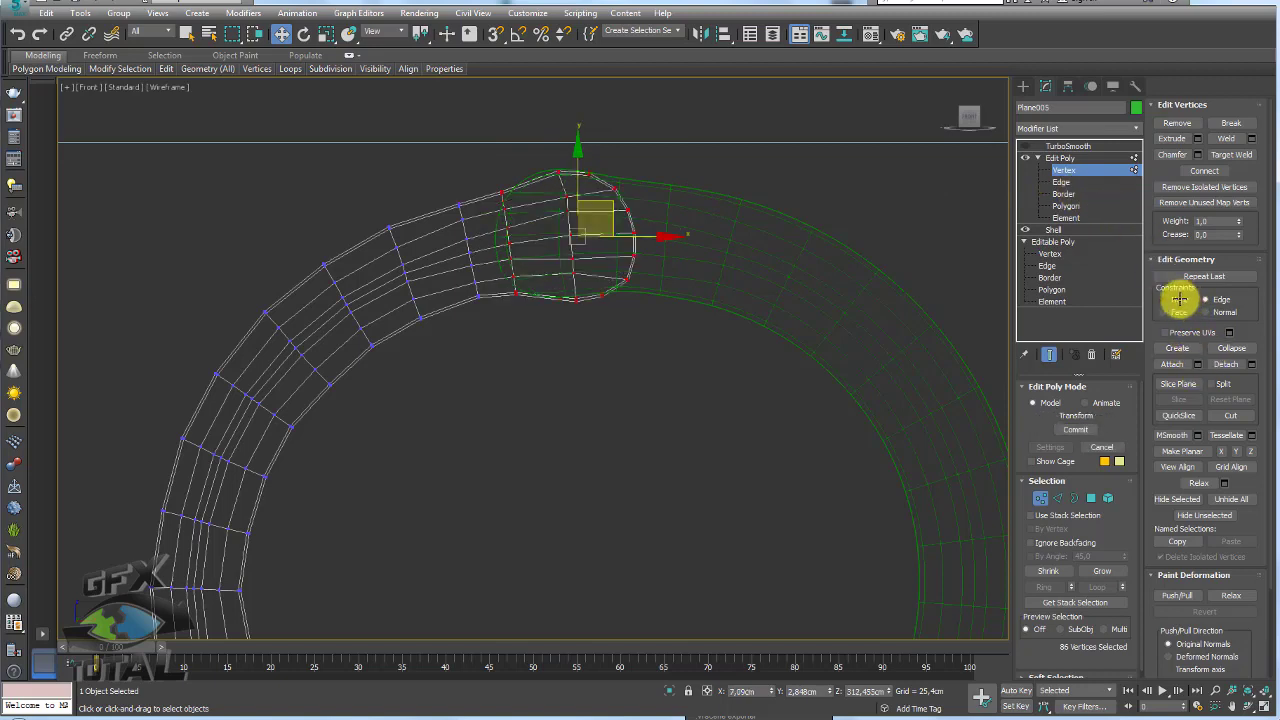
pyautogui.press('e')
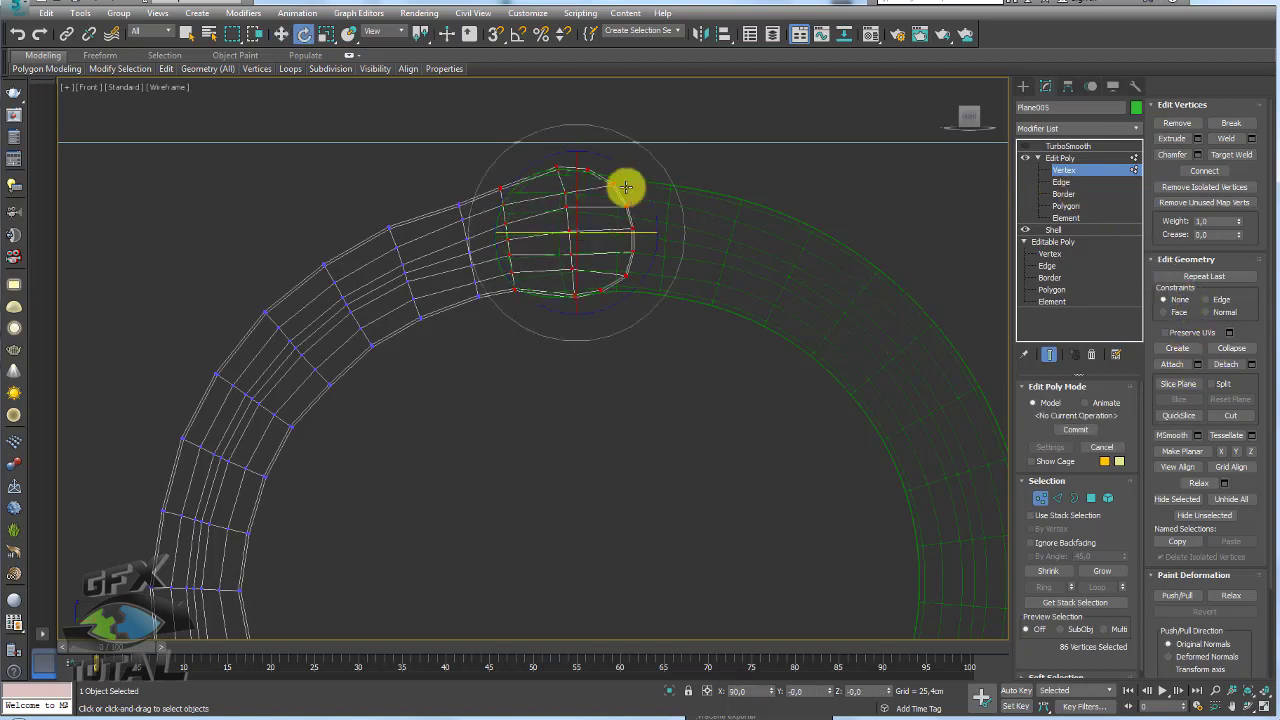
pyautogui.moveTo(629, 171)
pyautogui.mouseDown()
pyautogui.moveTo(643, 180)
pyautogui.moveTo(604, 202)
pyautogui.mouseUp()
pyautogui.press('w')
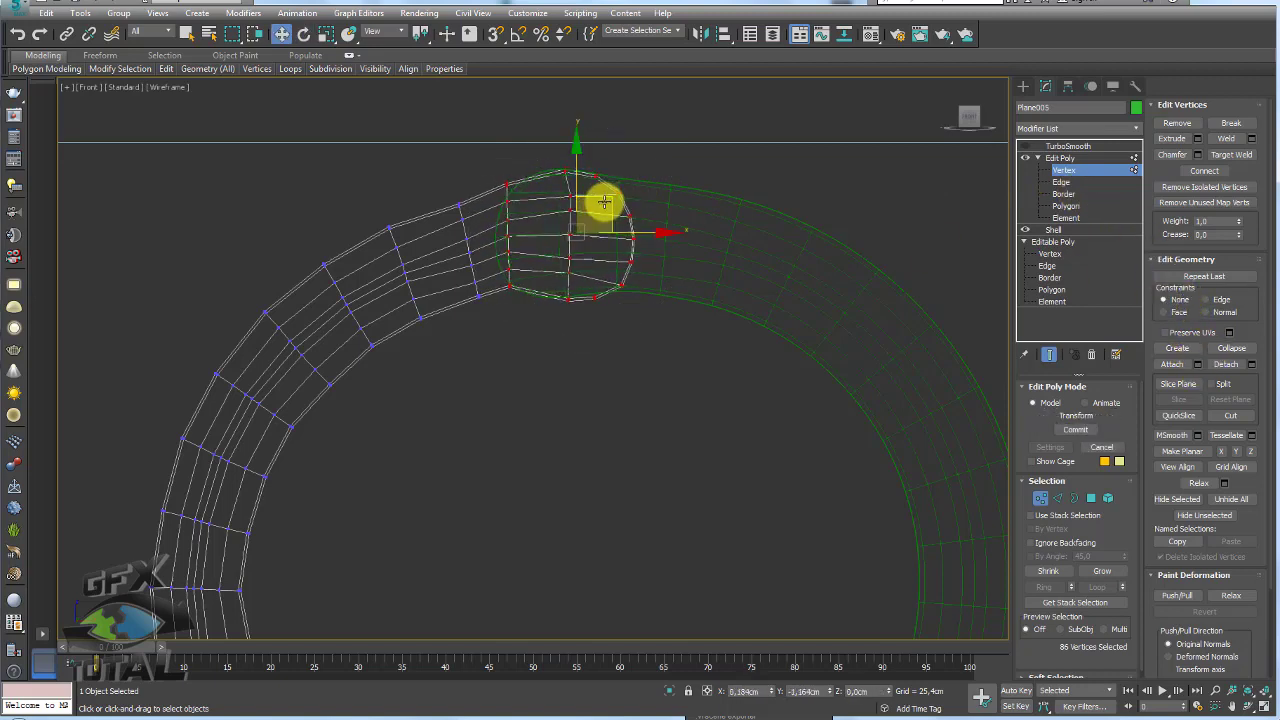
pyautogui.moveTo(489, 312)
pyautogui.mouseDown()
pyautogui.moveTo(447, 187)
pyautogui.moveTo(486, 214)
pyautogui.moveTo(434, 245)
pyautogui.mouseUp()
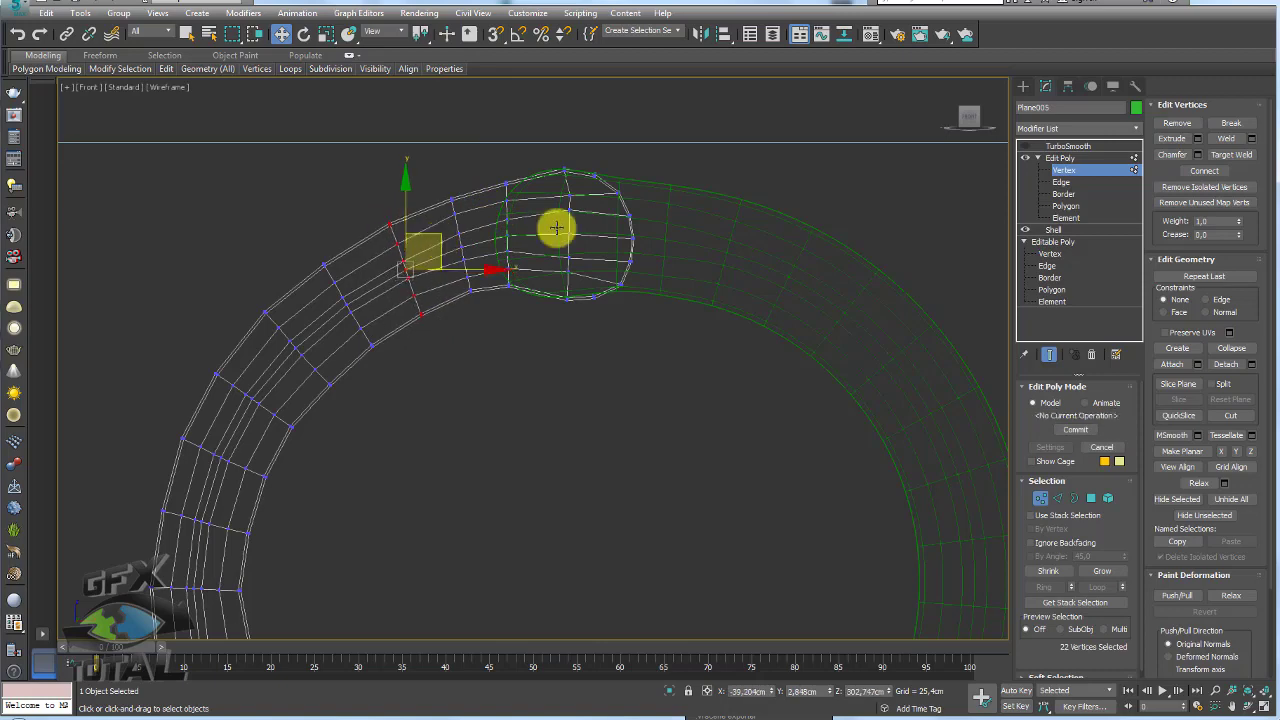
pyautogui.click(1043, 158)
# Draw a circle spline, Circle001, around the ratchet arm's rounded hinge end.
pyautogui.click(1068, 145)
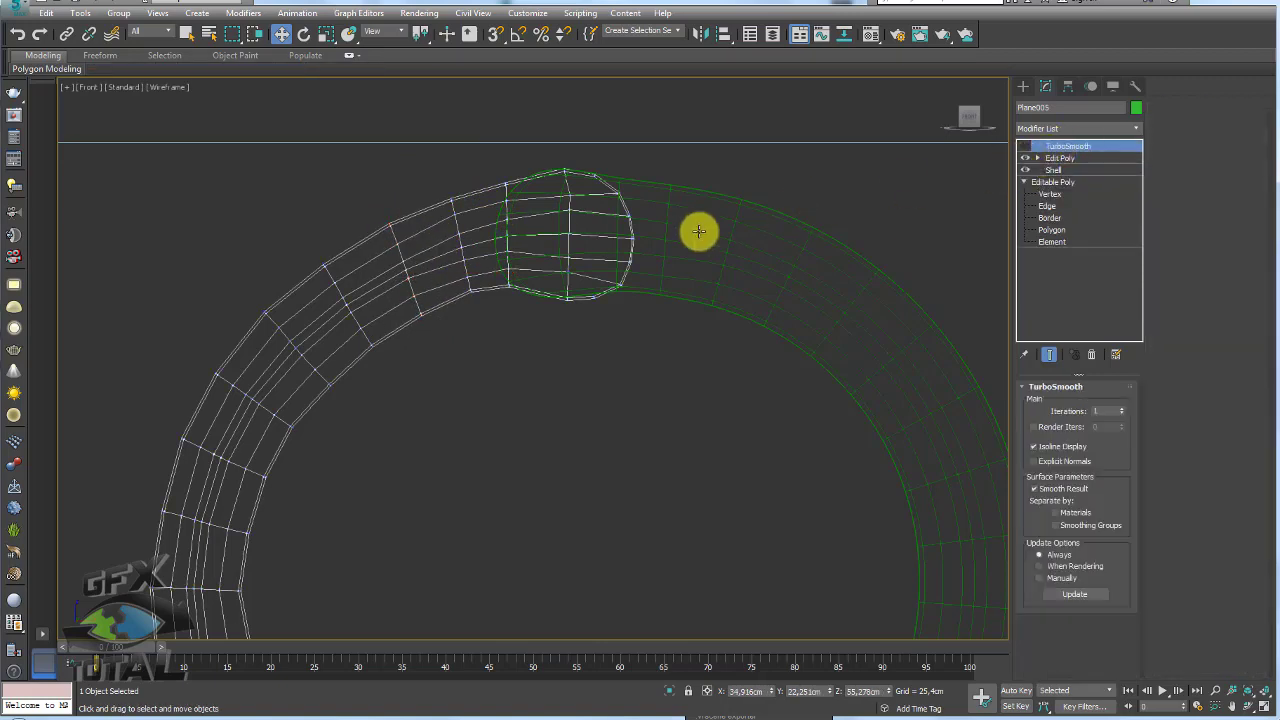
pyautogui.scroll(1, 600, 240)
pyautogui.scroll(2, 540, 246)
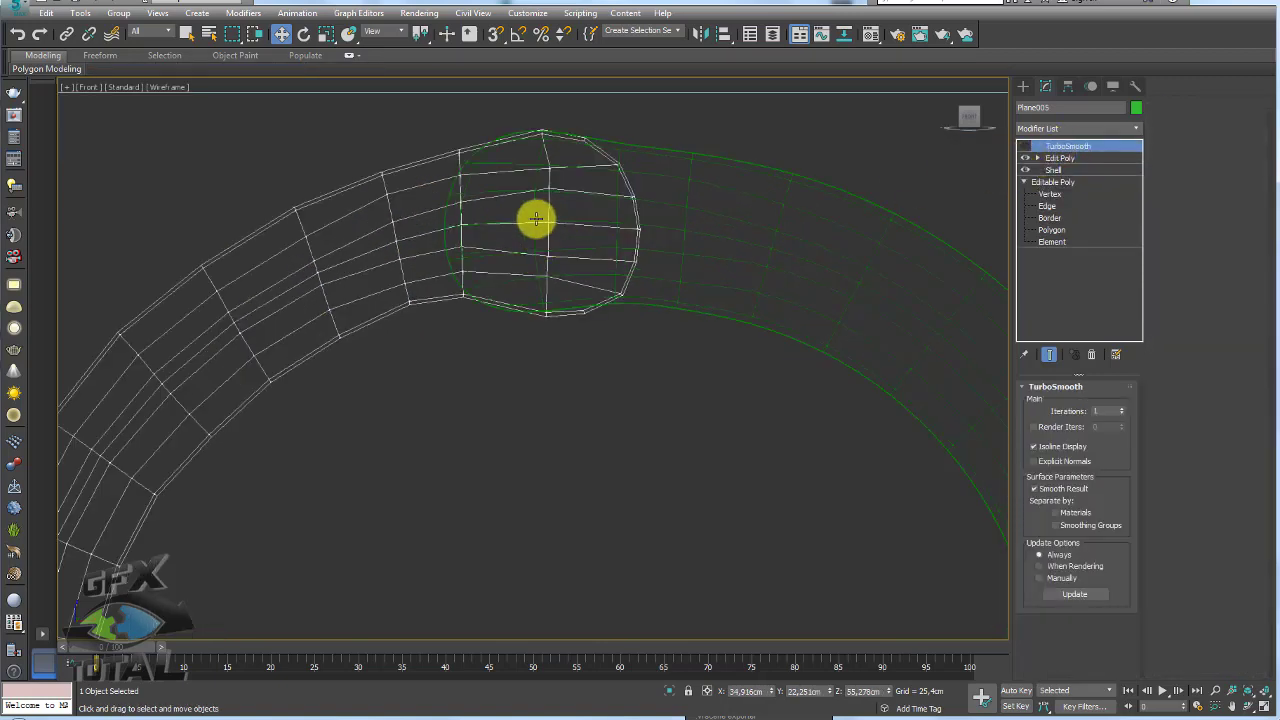
pyautogui.click(1023, 86)
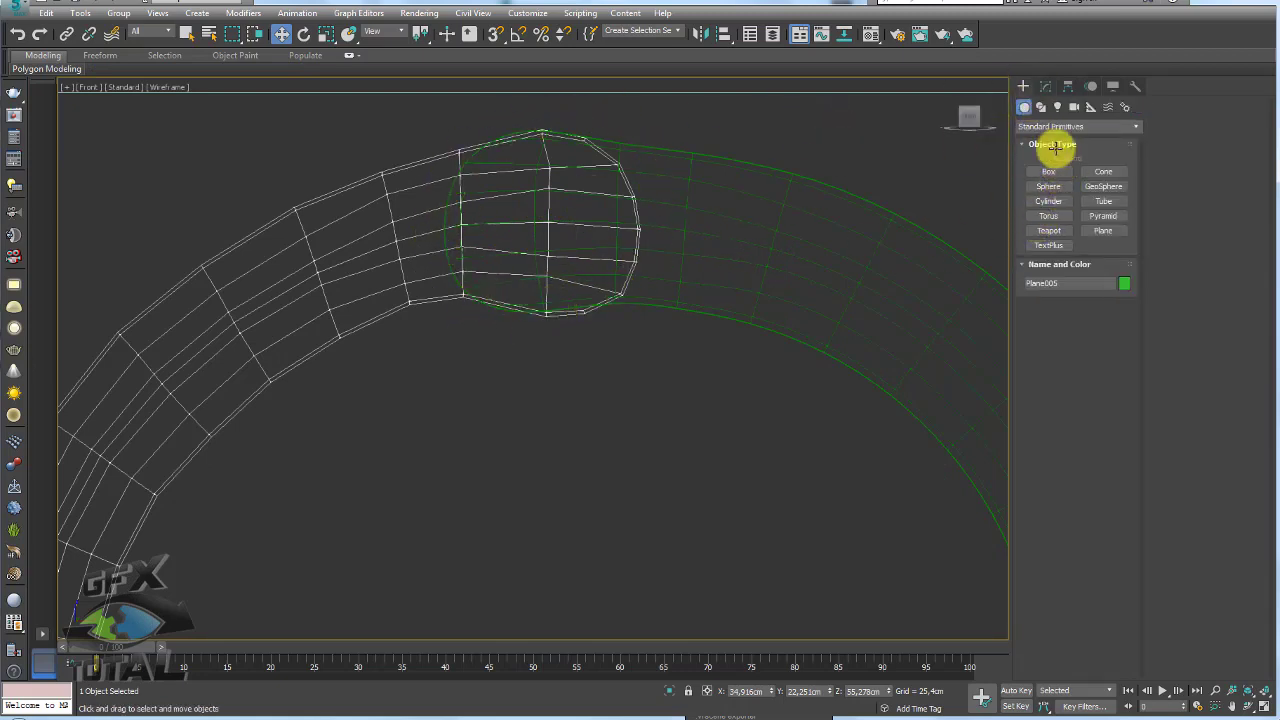
pyautogui.click(1042, 107)
pyautogui.click(1048, 196)
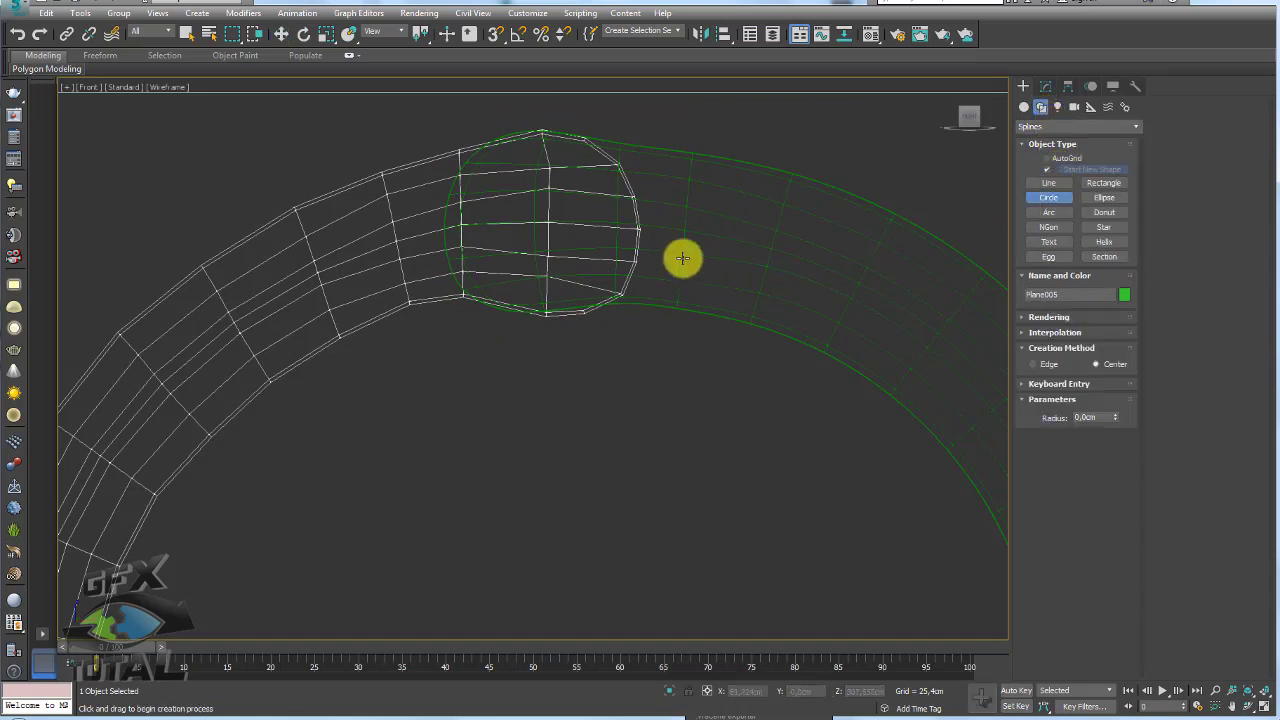
pyautogui.moveTo(540, 220); pyautogui.dragTo(611, 287)
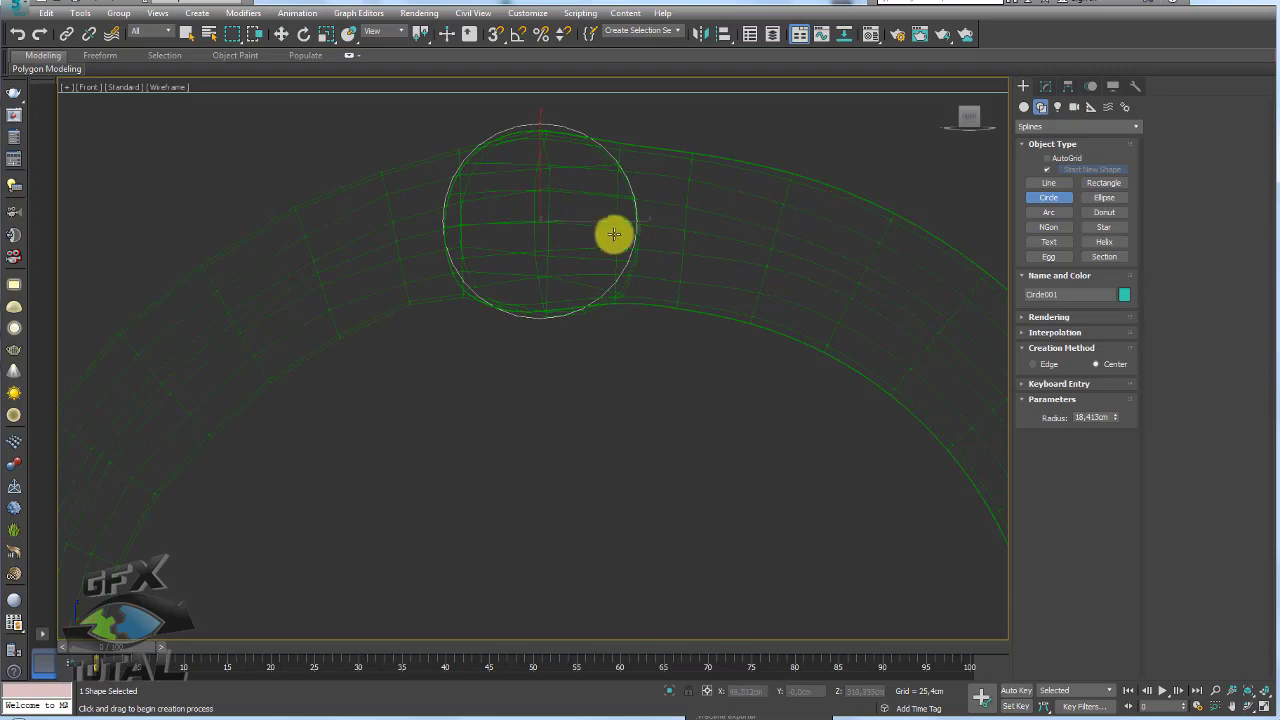
pyautogui.press('p')
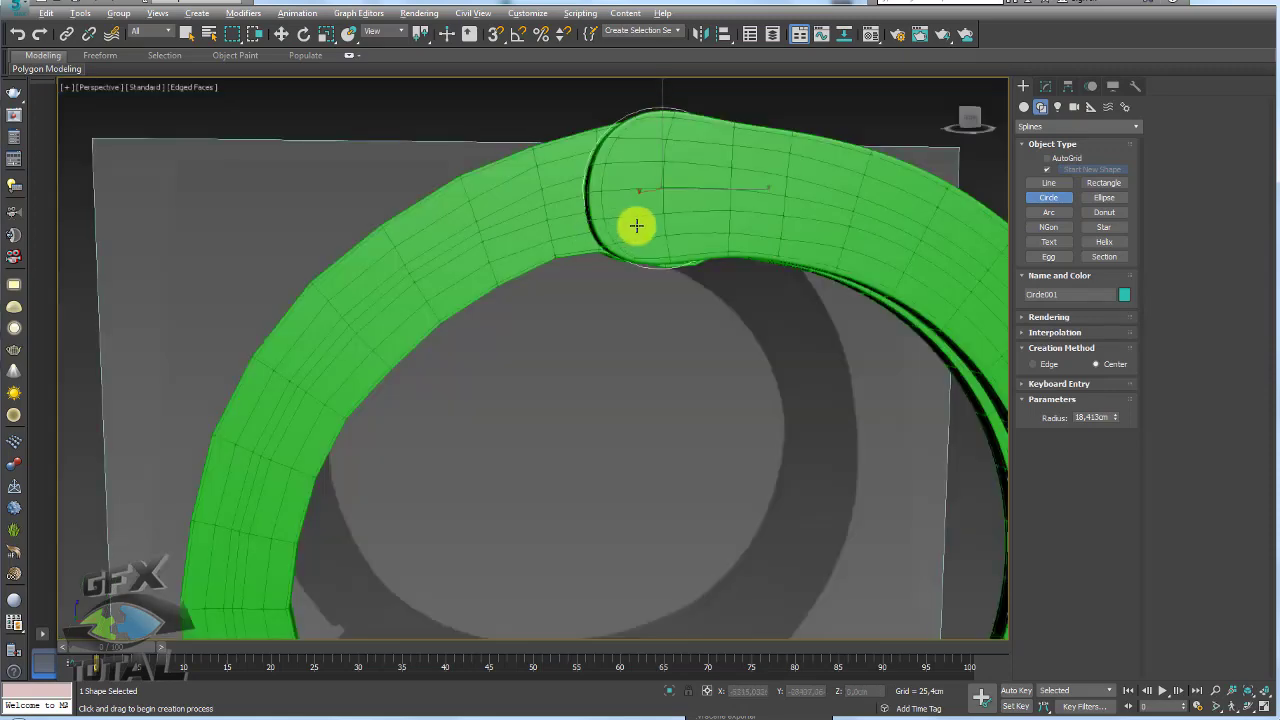
pyautogui.moveTo(636, 226)
pyautogui.keyDown('alt'); pyautogui.mouseDown(button='middle')
pyautogui.moveTo(723, 286)
pyautogui.moveTo(677, 211)
pyautogui.mouseUp(button='middle'); pyautogui.keyUp('alt')
pyautogui.press('w')
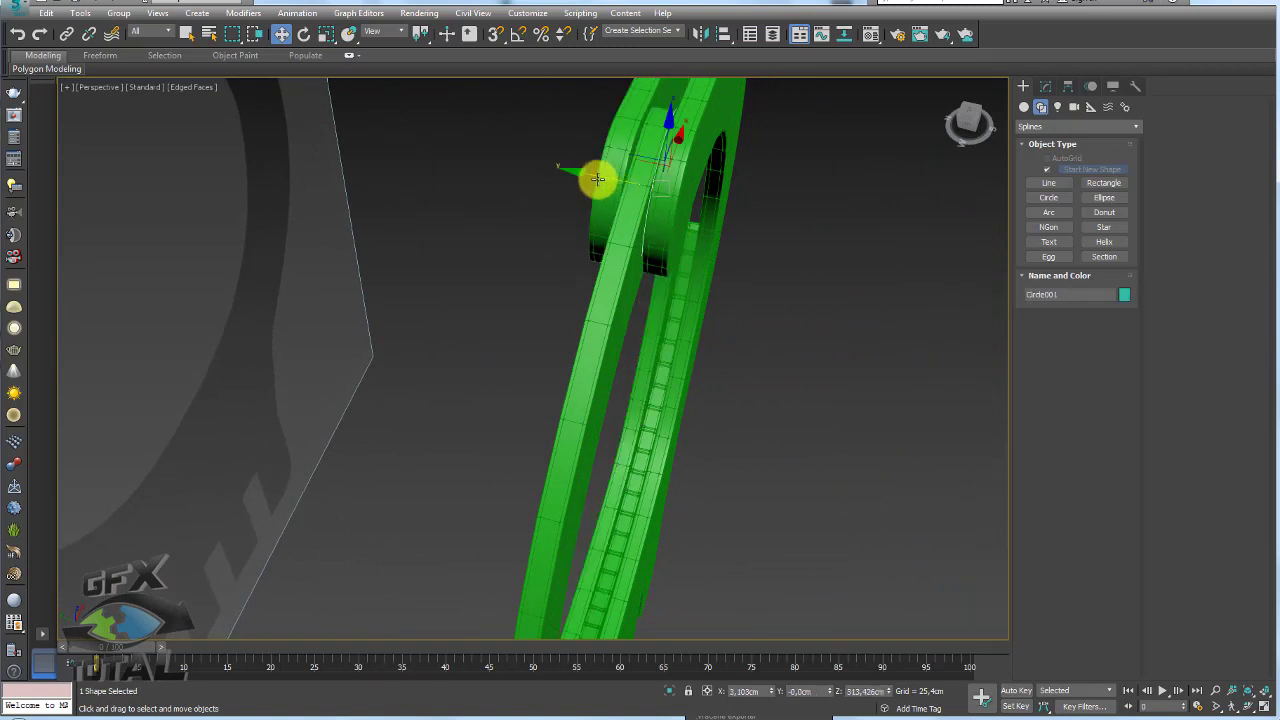
pyautogui.keyDown('alt'); pyautogui.moveTo(729, 194); pyautogui.dragTo(797, 163, button='middle'); pyautogui.keyUp('alt')
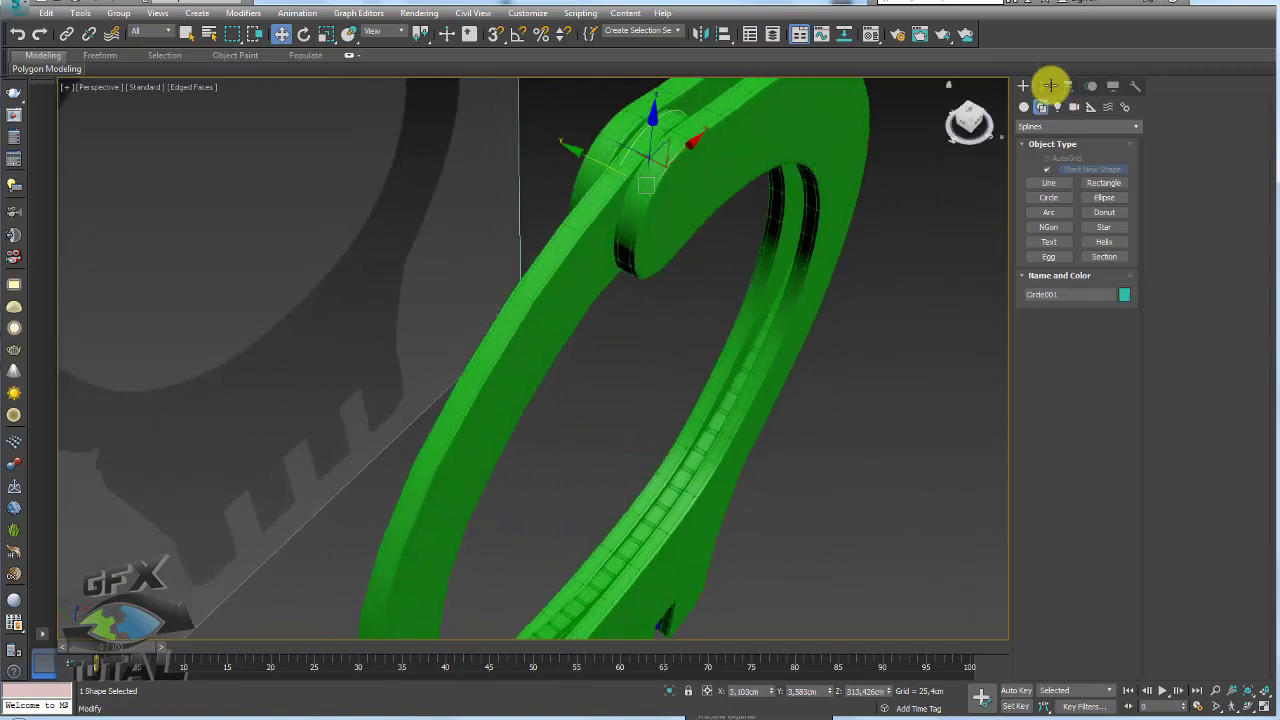
# Enlarge Circle001's radius to 35.905cm.
pyautogui.click(1050, 85)
pyautogui.moveTo(1115, 435); pyautogui.dragTo(1087, 360)
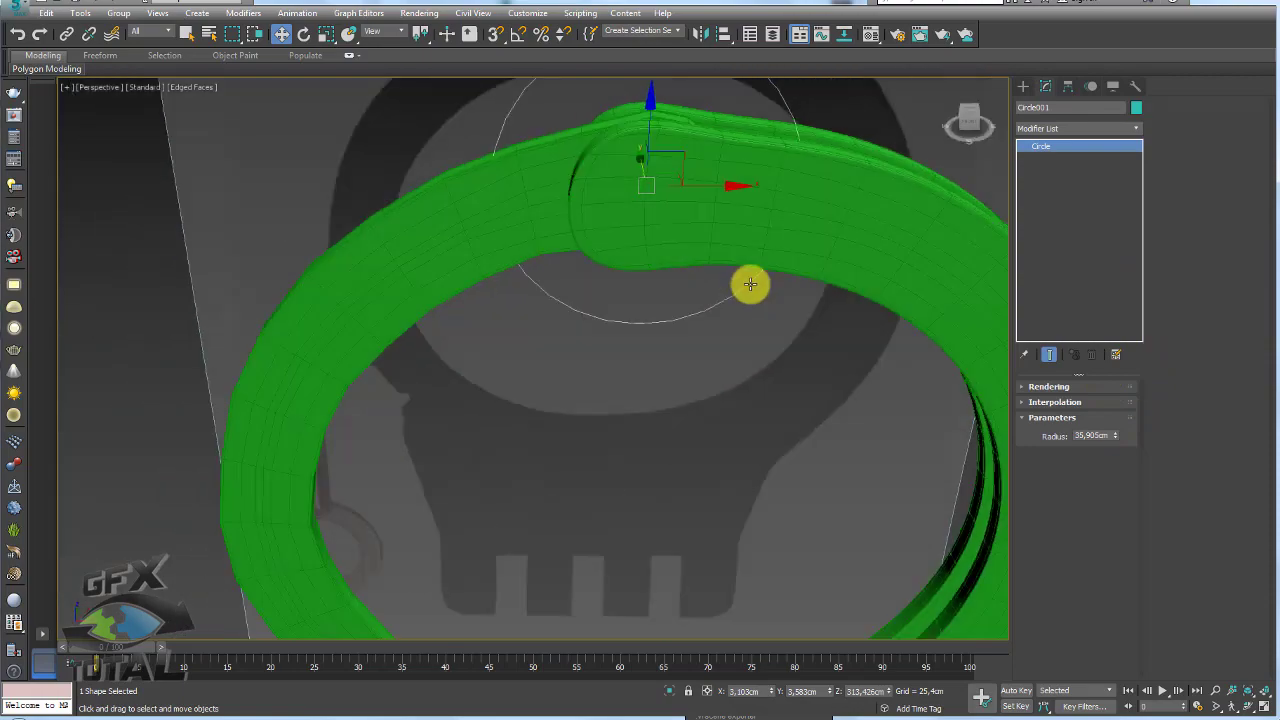
pyautogui.keyDown('alt'); pyautogui.moveTo(751, 283); pyautogui.dragTo(693, 231, button='middle'); pyautogui.keyUp('alt')
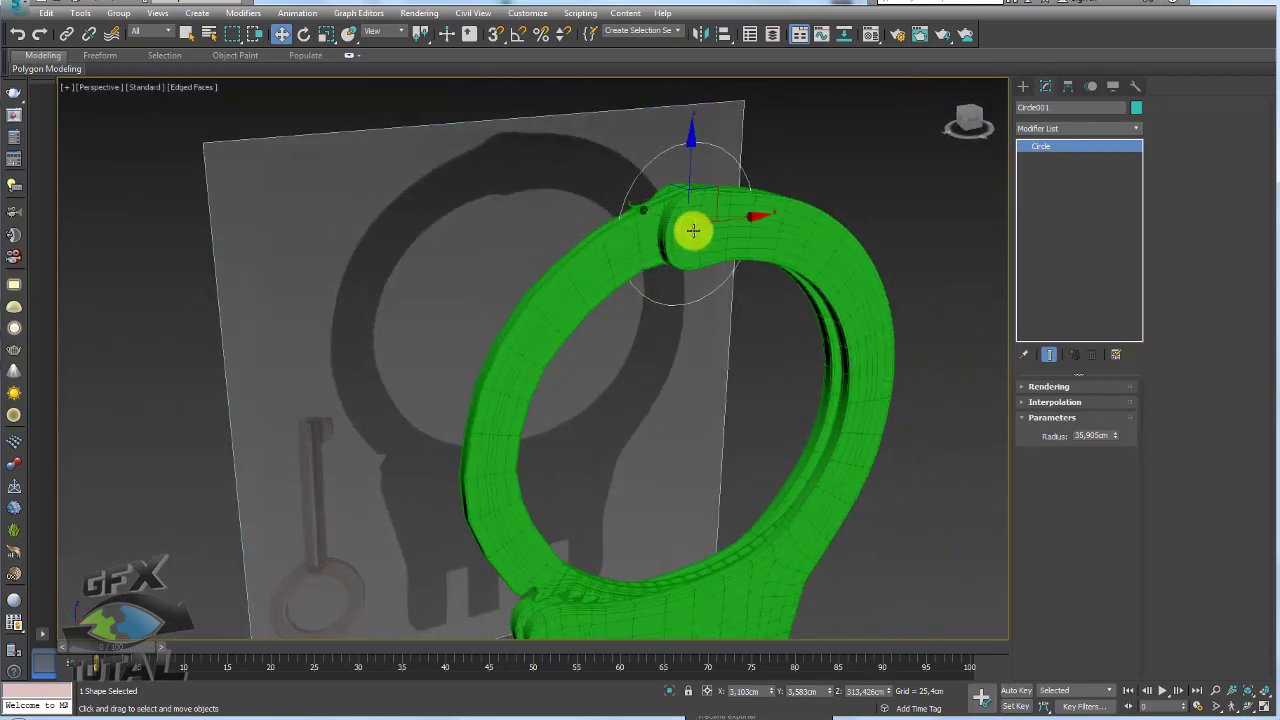
pyautogui.scroll(3, 729, 237)
pyautogui.scroll(-3, 829, 257)
# Select the cuff ring together with Circle001.
pyautogui.click(840, 265)
pyautogui.moveTo(857, 277)
pyautogui.keyDown('alt'); pyautogui.mouseDown(button='middle')
pyautogui.moveTo(777, 266)
pyautogui.moveTo(840, 286)
pyautogui.mouseUp(button='middle'); pyautogui.keyUp('alt')
pyautogui.keyDown('ctrl'); pyautogui.click(794, 277); pyautogui.keyUp('ctrl')
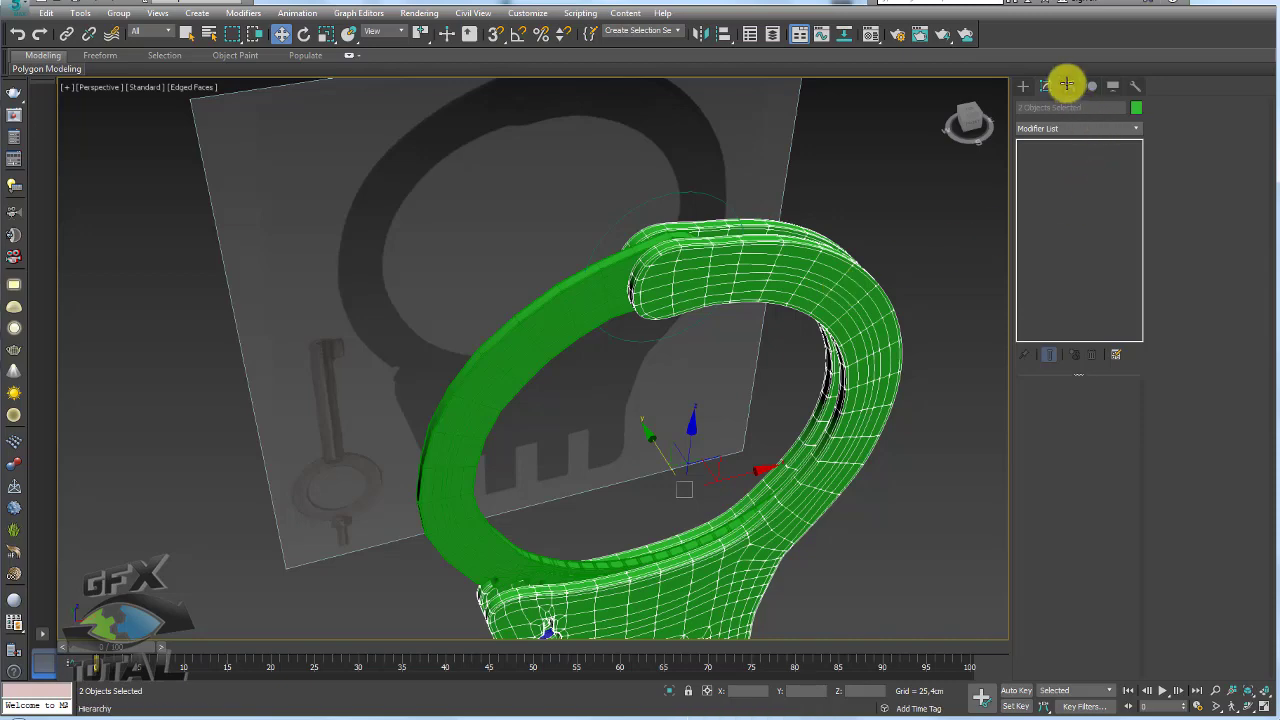
# With Affect Pivot Only on, align the selection's pivots to Circle001 on X, Y and Z.
pyautogui.click(1070, 84)
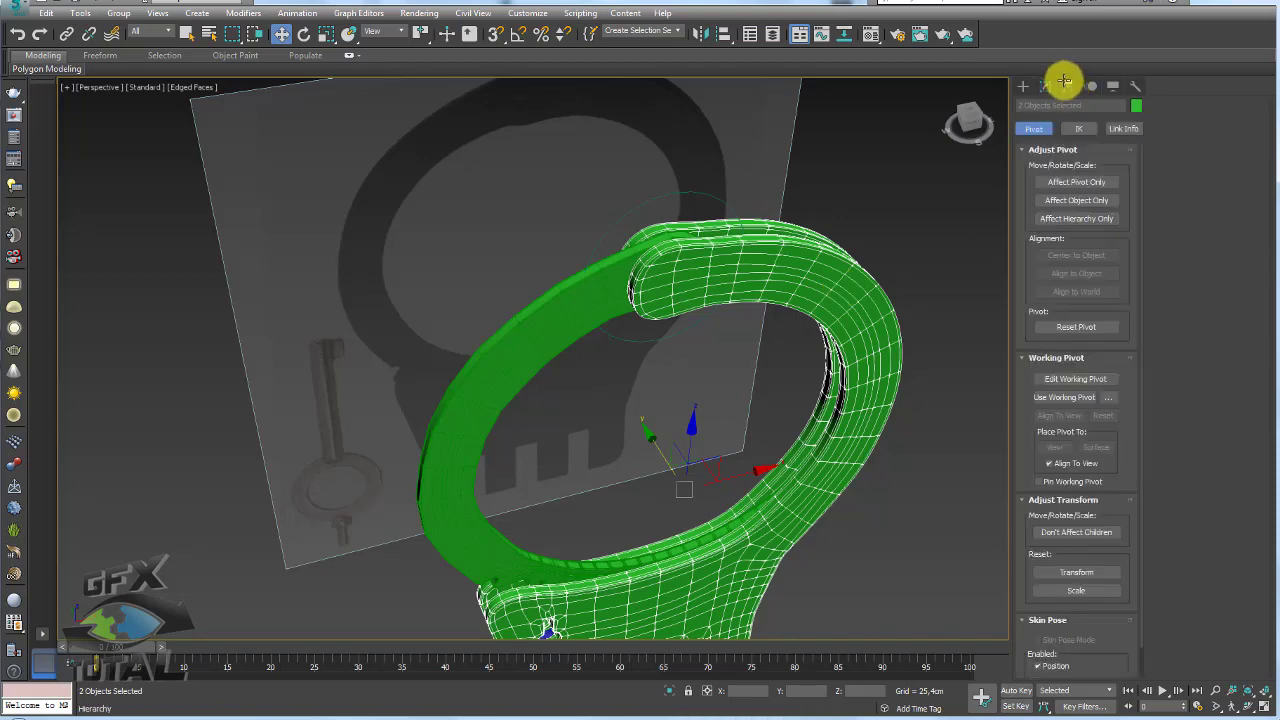
pyautogui.click(1076, 182)
pyautogui.keyDown('alt'); pyautogui.moveTo(829, 234); pyautogui.dragTo(820, 105, button='middle'); pyautogui.keyUp('alt')
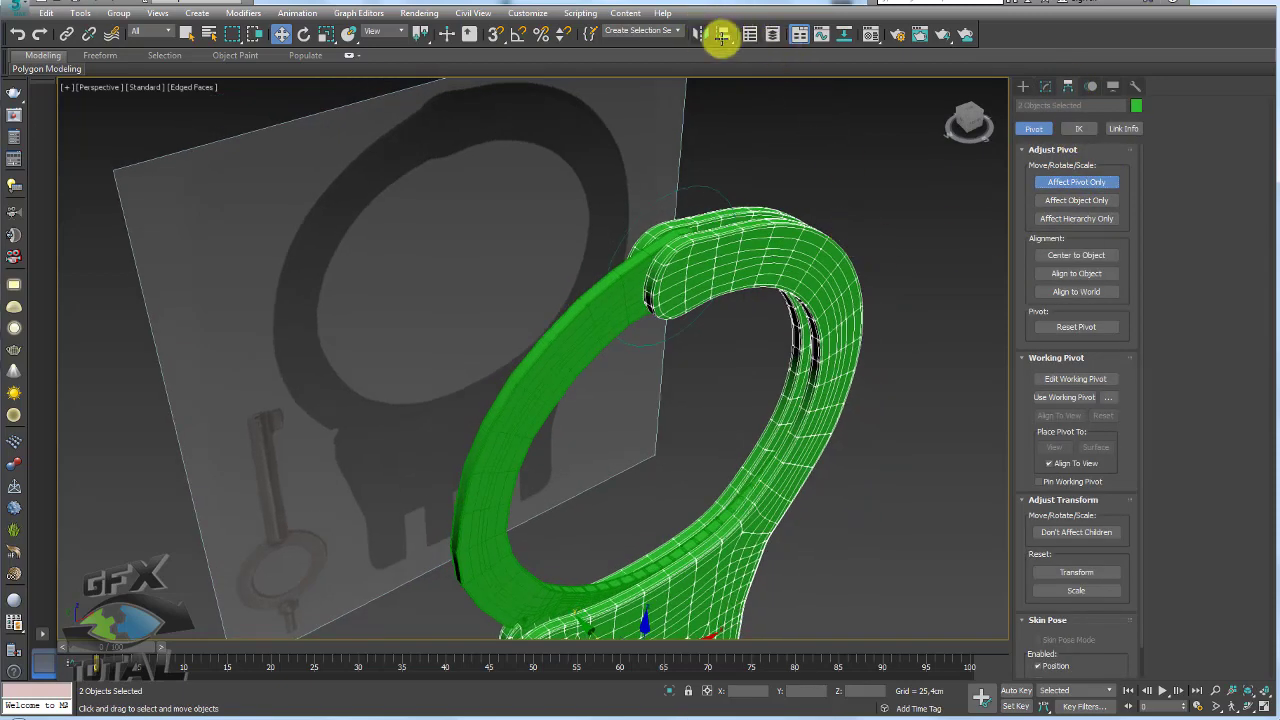
pyautogui.click(723, 34)
pyautogui.keyDown('alt'); pyautogui.moveTo(817, 229); pyautogui.dragTo(856, 276, button='middle'); pyautogui.keyUp('alt')
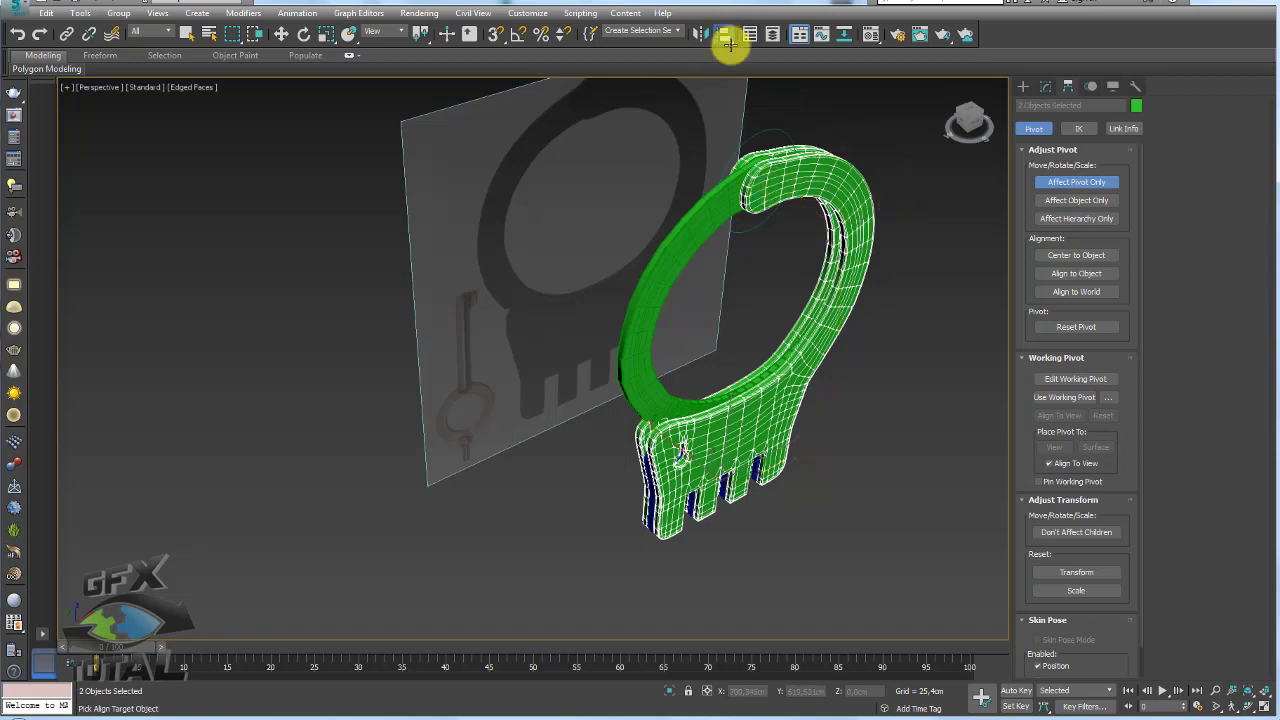
pyautogui.click(781, 132)
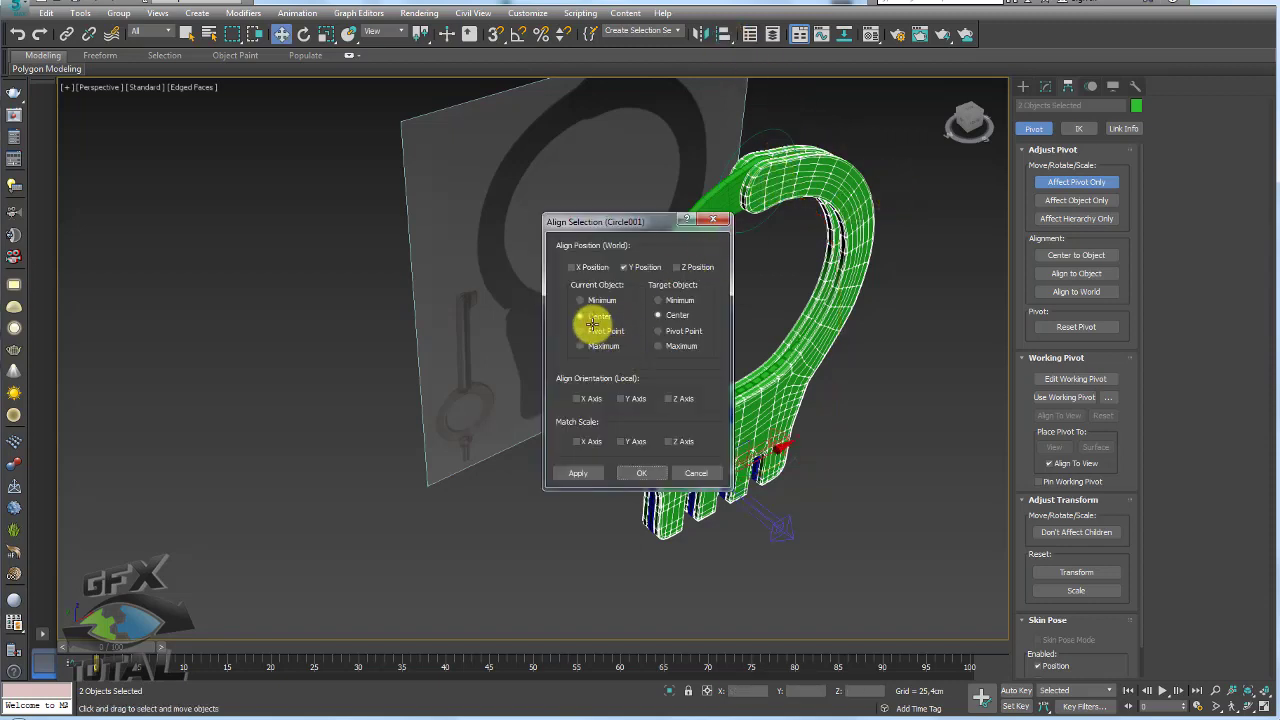
pyautogui.click(686, 264)
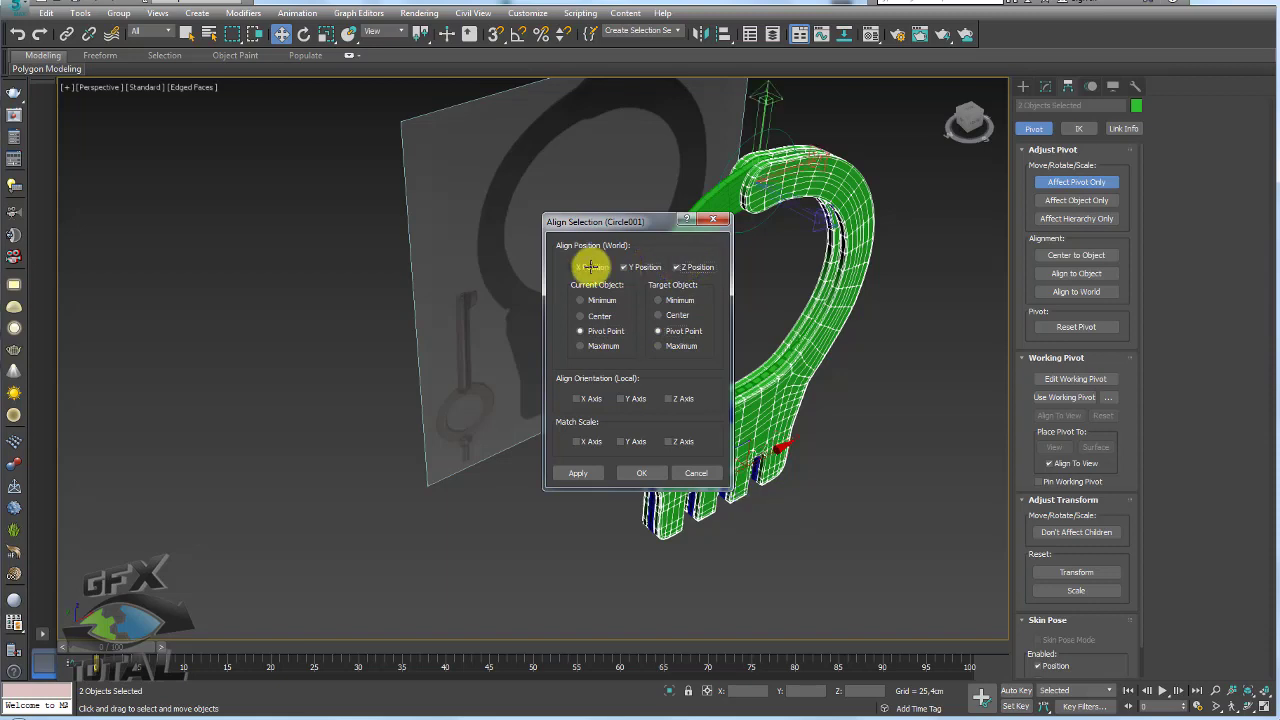
pyautogui.click(580, 266)
pyautogui.moveTo(643, 221); pyautogui.dragTo(529, 199)
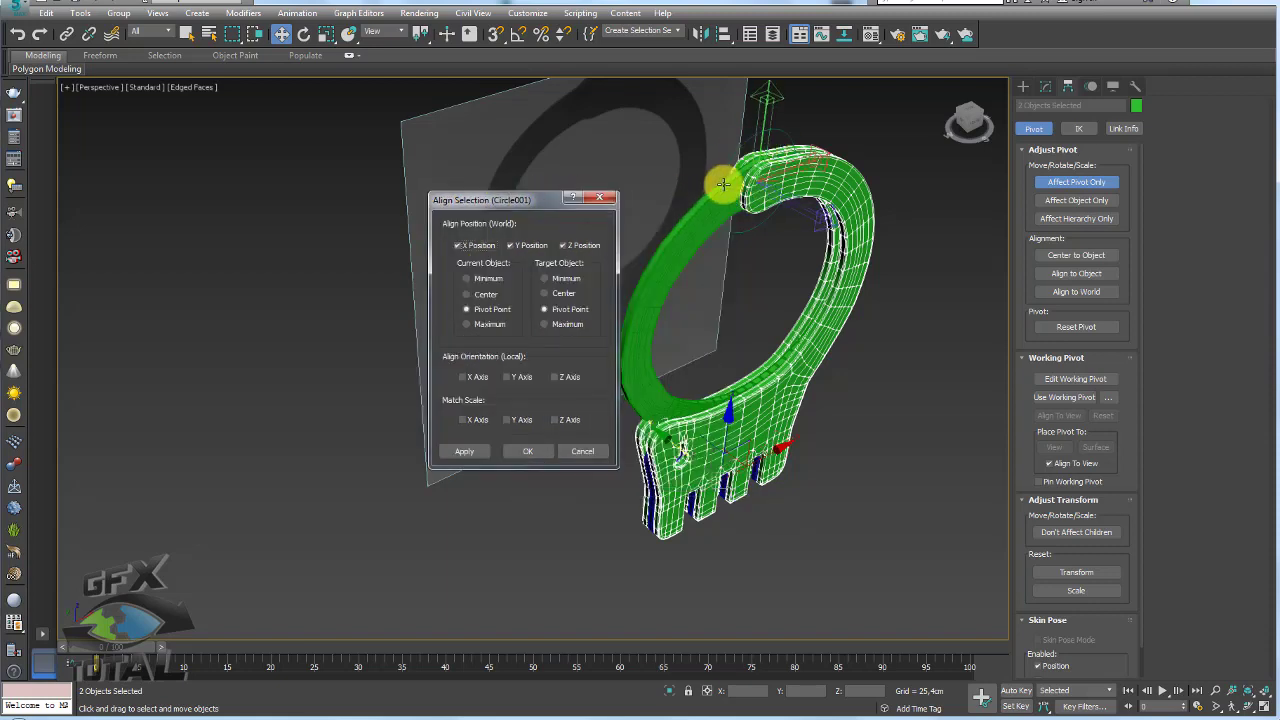
pyautogui.click(528, 450)
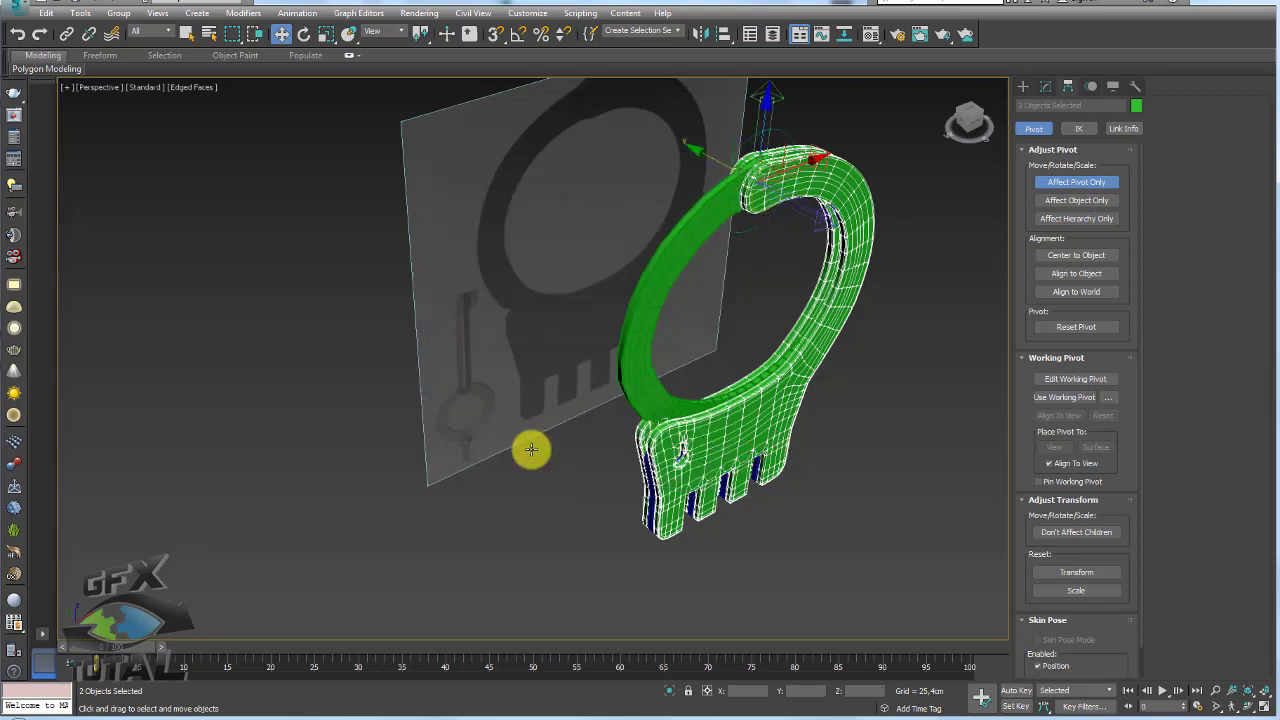
# Align the arm's pivot to Circle001, also matching X, Y and Z orientation.
pyautogui.click(679, 259)
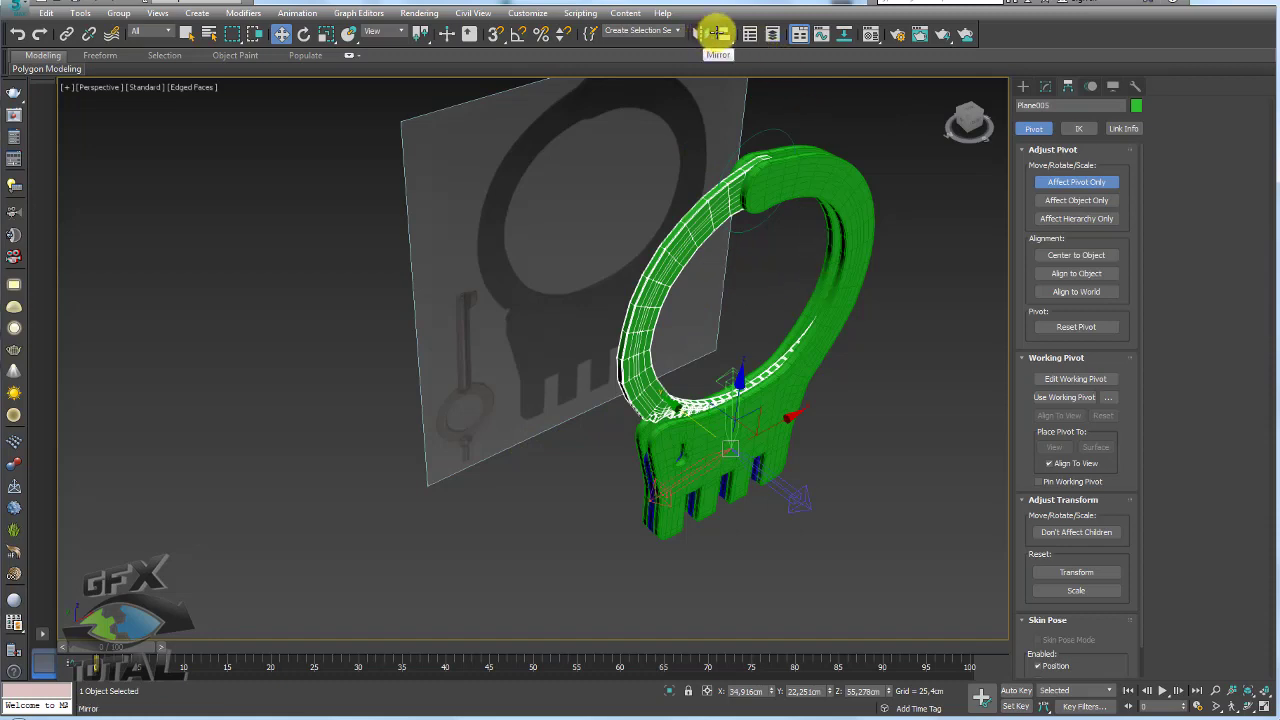
pyautogui.click(723, 33)
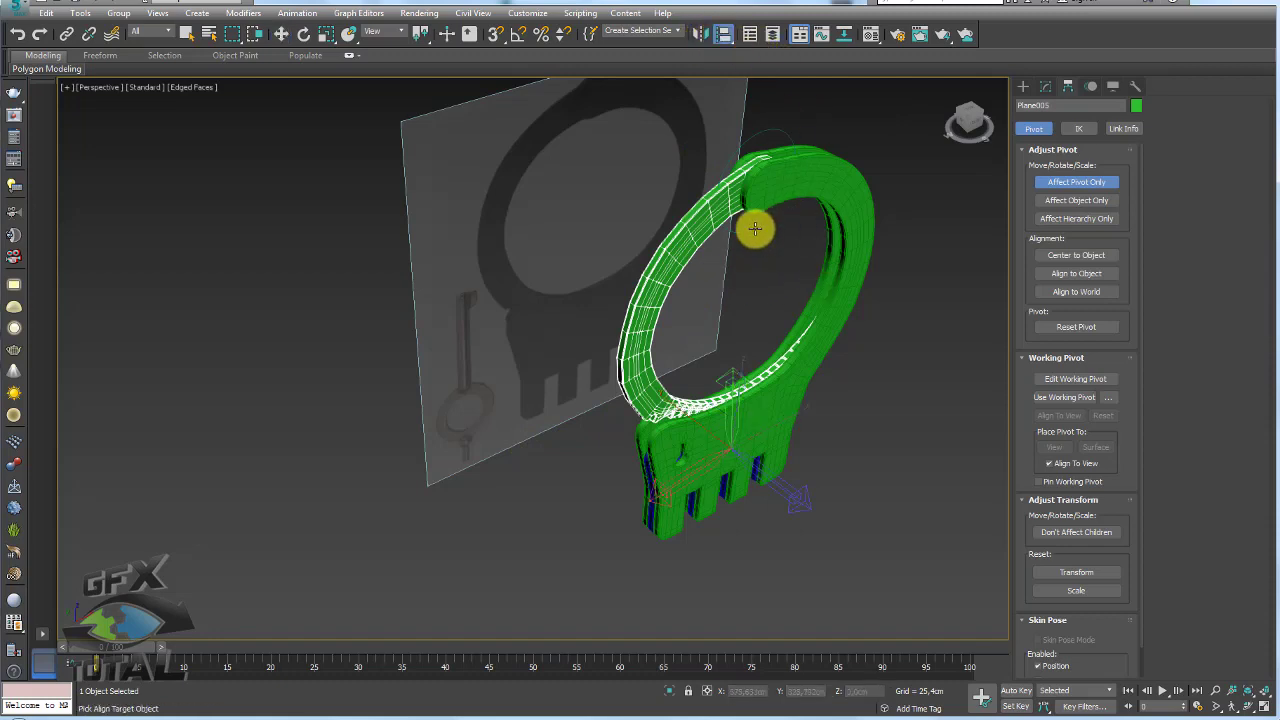
pyautogui.click(755, 229)
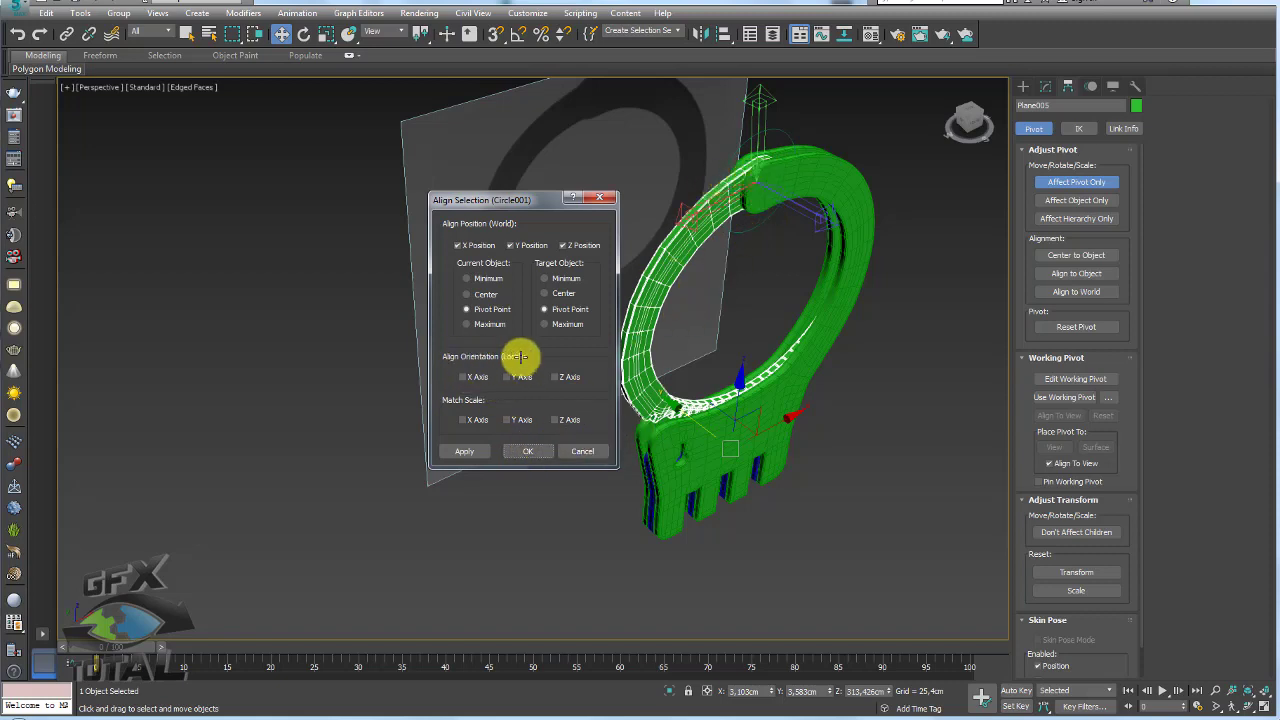
pyautogui.click(471, 376)
pyautogui.click(506, 376)
pyautogui.click(553, 376)
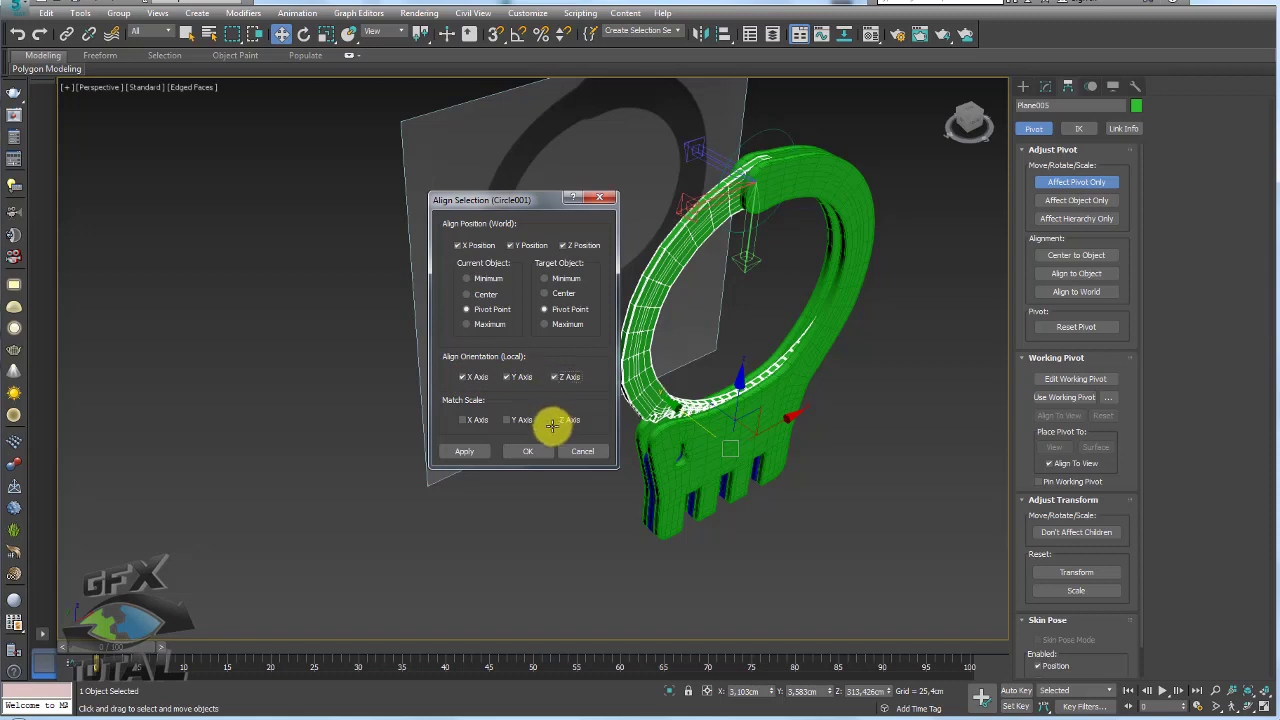
pyautogui.click(535, 450)
# Align the three ring parts' pivots to Circle001 using Alt+A.
pyautogui.click(830, 265)
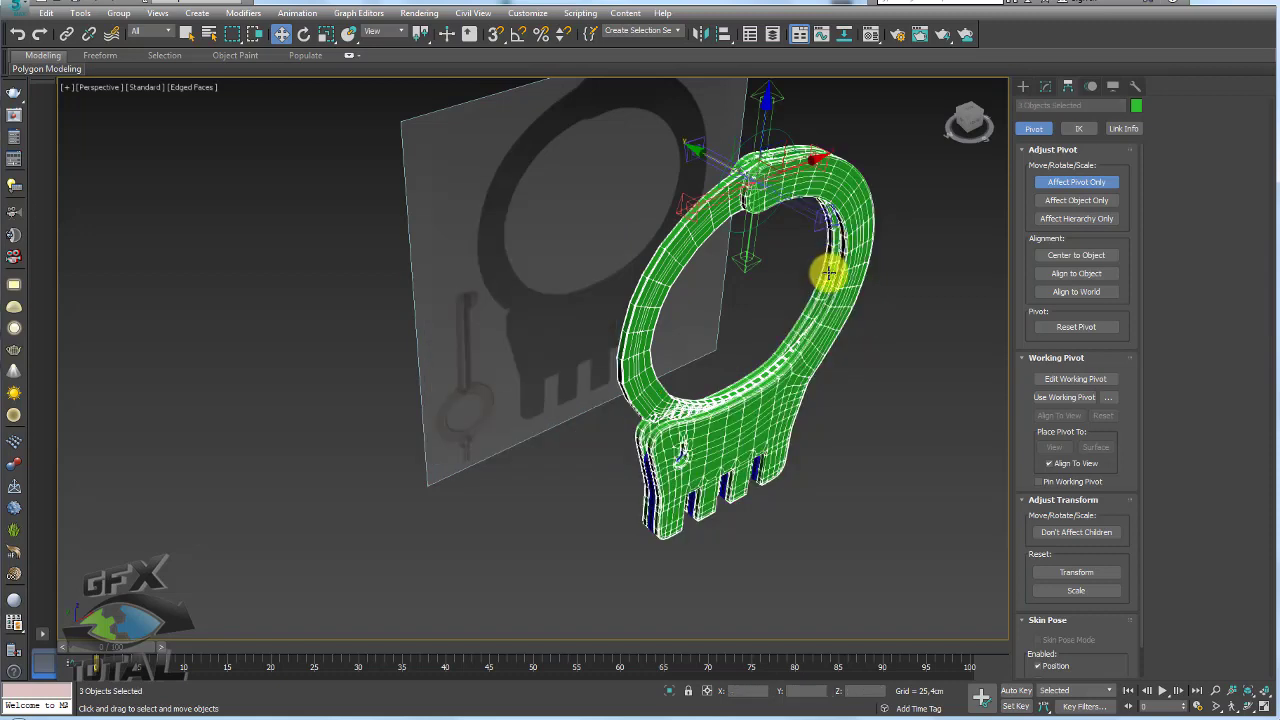
pyautogui.hotkey('alt', 'a')
pyautogui.click(782, 133)
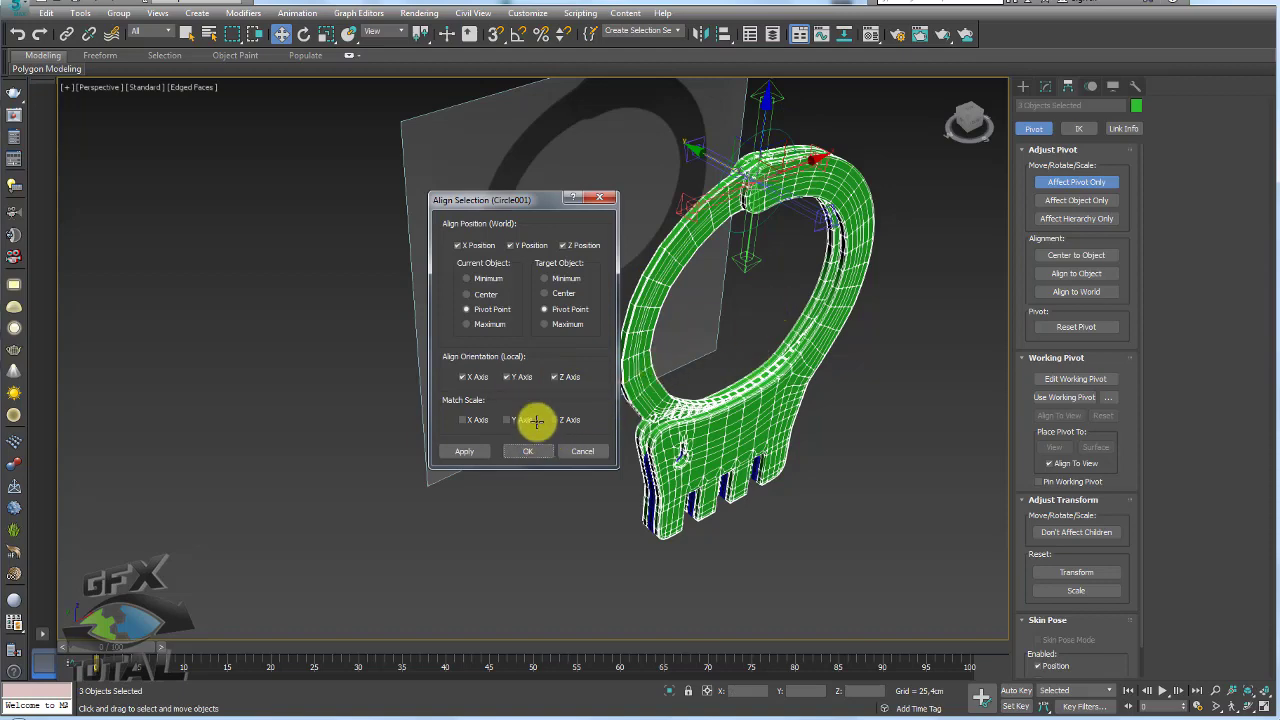
pyautogui.keyDown('alt'); pyautogui.moveTo(742, 405); pyautogui.dragTo(728, 405, button='middle'); pyautogui.keyUp('alt')
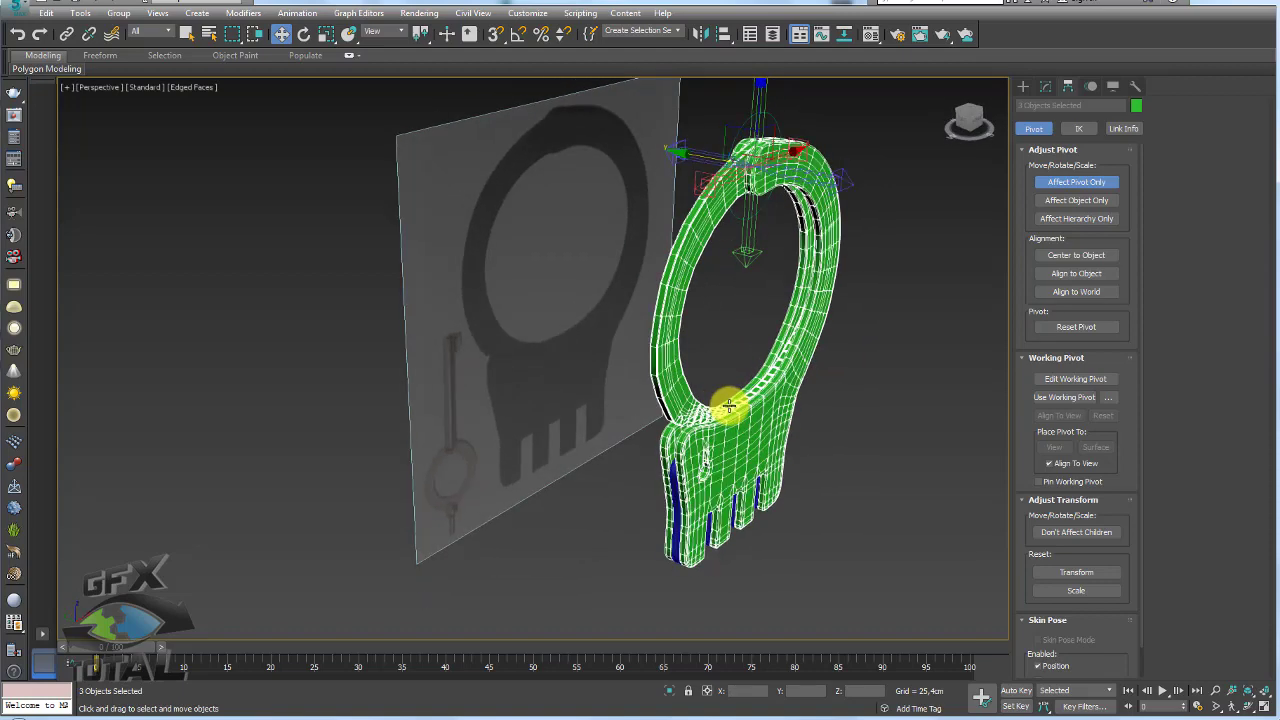
# Select ring Plane005 and rotate it to test its swing around the new pivot.
pyautogui.click(922, 278)
pyautogui.moveTo(903, 389)
pyautogui.keyDown('alt'); pyautogui.mouseDown(button='middle')
pyautogui.moveTo(871, 380)
pyautogui.moveTo(900, 340)
pyautogui.mouseUp(button='middle'); pyautogui.keyUp('alt')
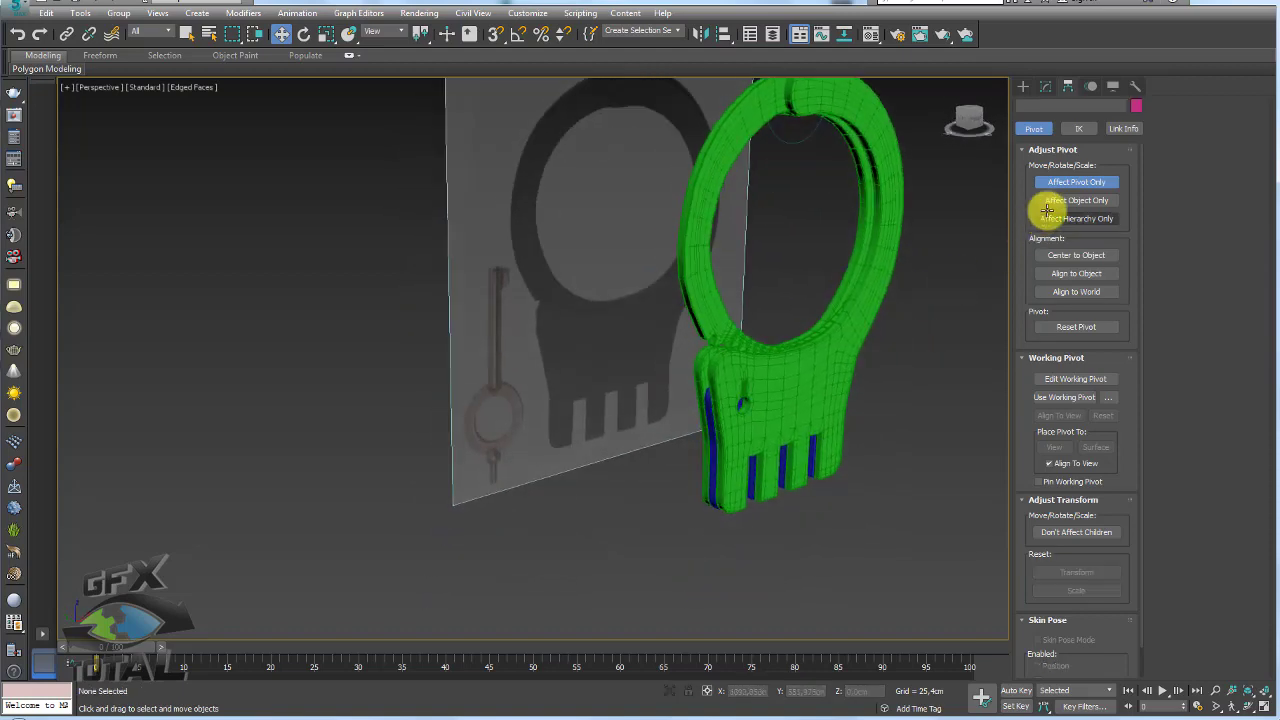
pyautogui.moveTo(903, 243)
pyautogui.keyDown('alt'); pyautogui.mouseDown(button='middle')
pyautogui.moveTo(871, 329)
pyautogui.moveTo(738, 272)
pyautogui.mouseUp(button='middle'); pyautogui.keyUp('alt')
pyautogui.click(707, 265)
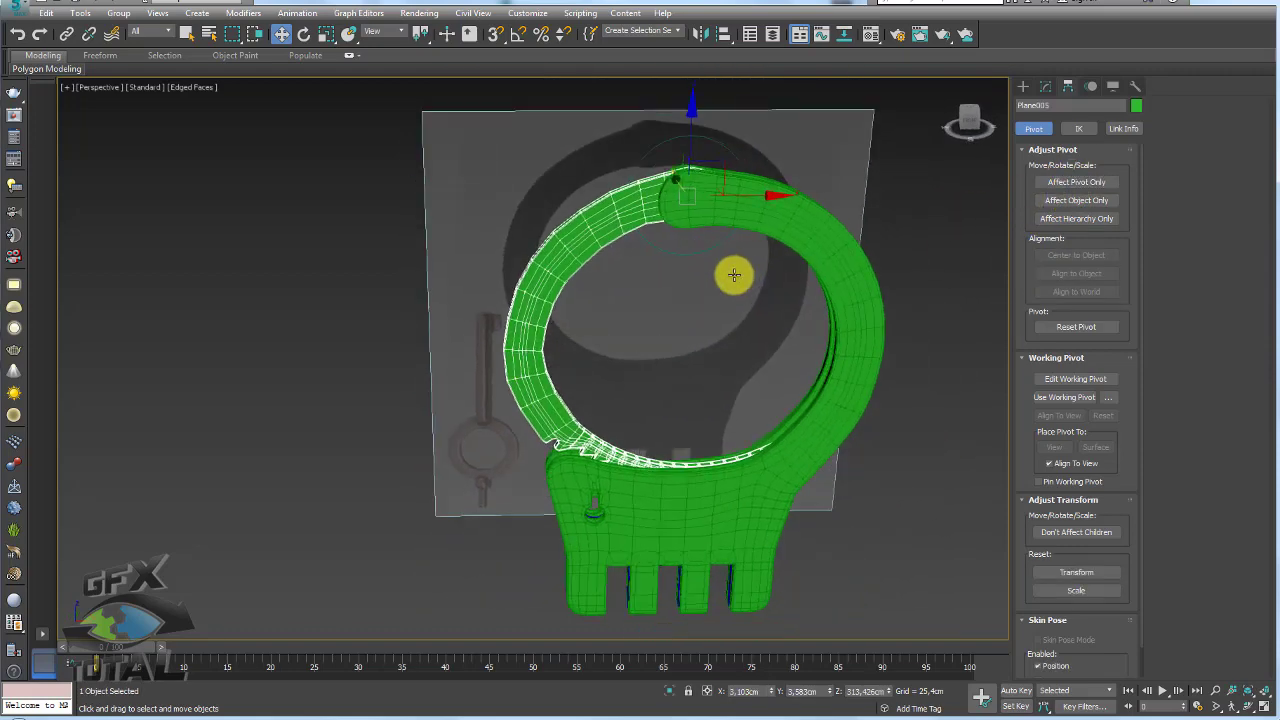
pyautogui.press('e')
pyautogui.moveTo(769, 148)
pyautogui.keyDown('alt'); pyautogui.mouseDown(button='middle')
pyautogui.moveTo(934, 211)
pyautogui.moveTo(831, 154)
pyautogui.moveTo(711, 140)
pyautogui.mouseUp(button='middle'); pyautogui.keyUp('alt')
pyautogui.click(711, 140)
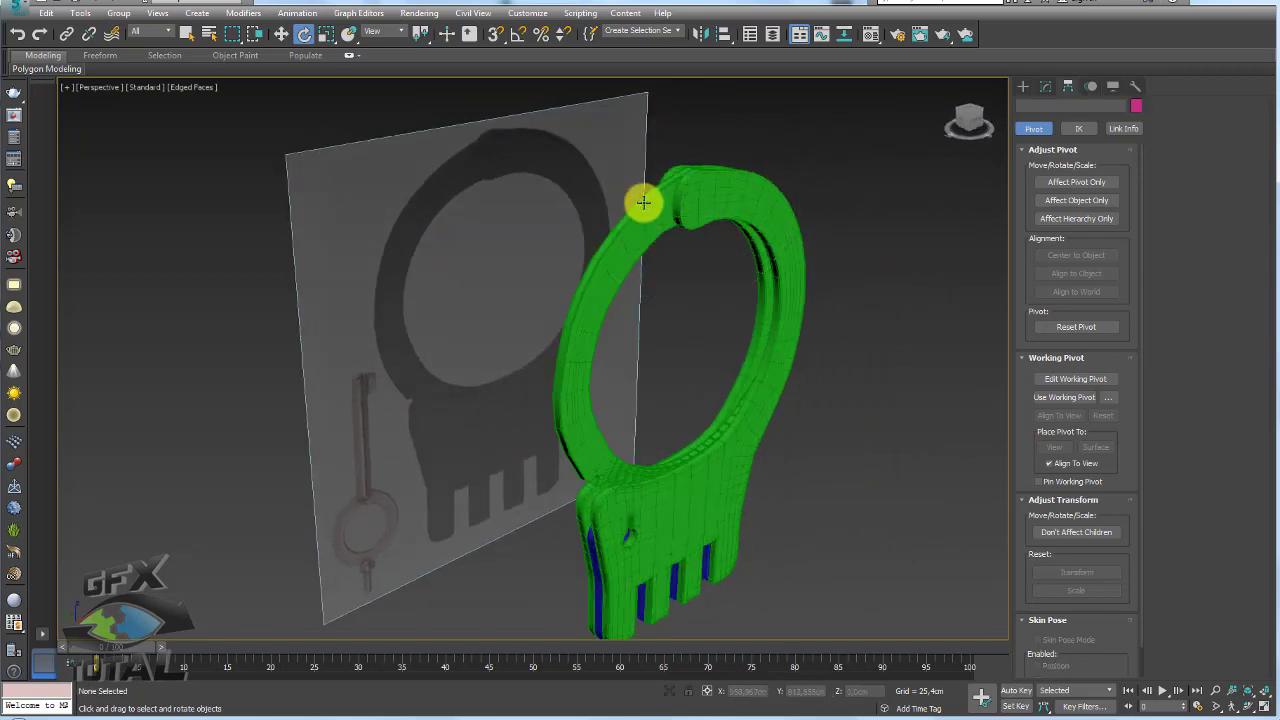
pyautogui.click(700, 223)
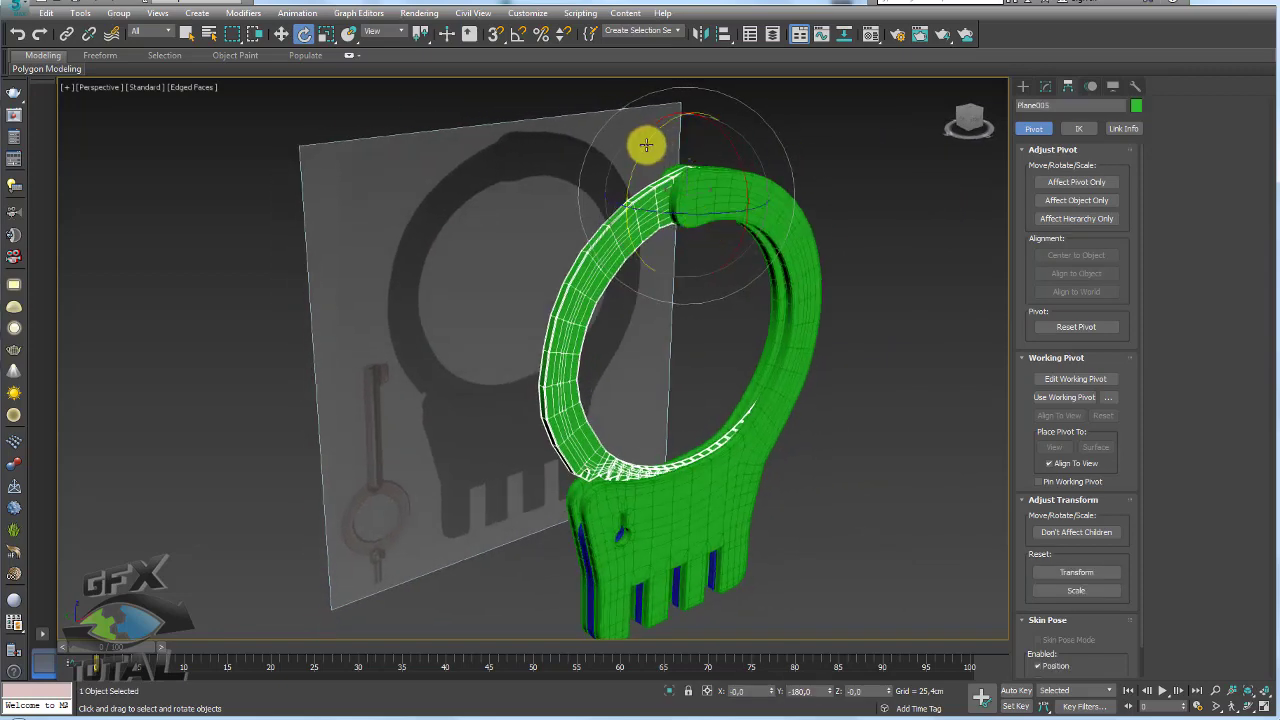
pyautogui.moveTo(646, 145)
pyautogui.mouseDown()
pyautogui.moveTo(669, 152)
pyautogui.moveTo(740, 60)
pyautogui.moveTo(674, 143)
pyautogui.moveTo(743, 71)
pyautogui.moveTo(766, 286)
pyautogui.mouseUp()
pyautogui.moveTo(766, 286)
pyautogui.keyDown('alt'); pyautogui.mouseDown(button='middle')
pyautogui.moveTo(717, 322)
pyautogui.moveTo(746, 348)
pyautogui.moveTo(750, 379)
pyautogui.mouseUp(button='middle'); pyautogui.keyUp('alt')
pyautogui.moveTo(795, 177)
pyautogui.mouseDown()
pyautogui.moveTo(777, 126)
pyautogui.moveTo(844, 250)
pyautogui.moveTo(826, 306)
pyautogui.mouseUp()
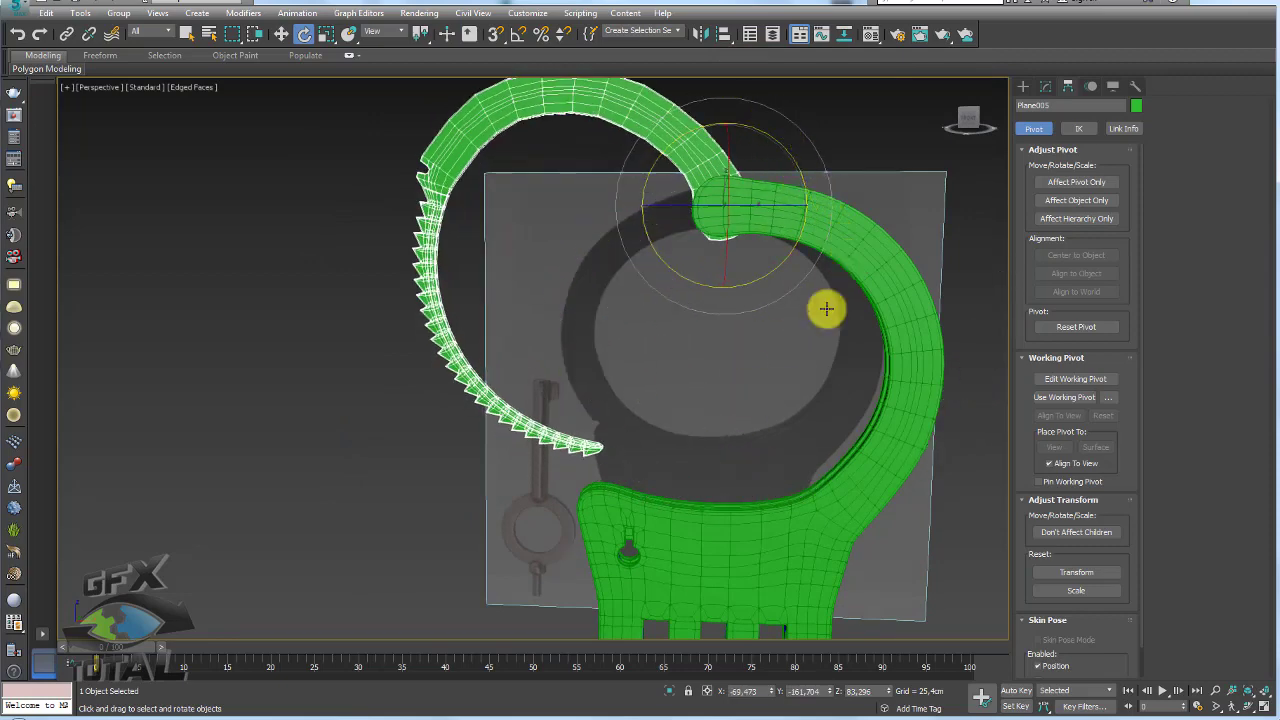
pyautogui.keyDown('alt'); pyautogui.moveTo(826, 306); pyautogui.dragTo(736, 474, button='middle'); pyautogui.keyUp('alt')
# Undo the trial rotation and show the Front view in wireframe.
pyautogui.hotkey('ctrl', 'z')
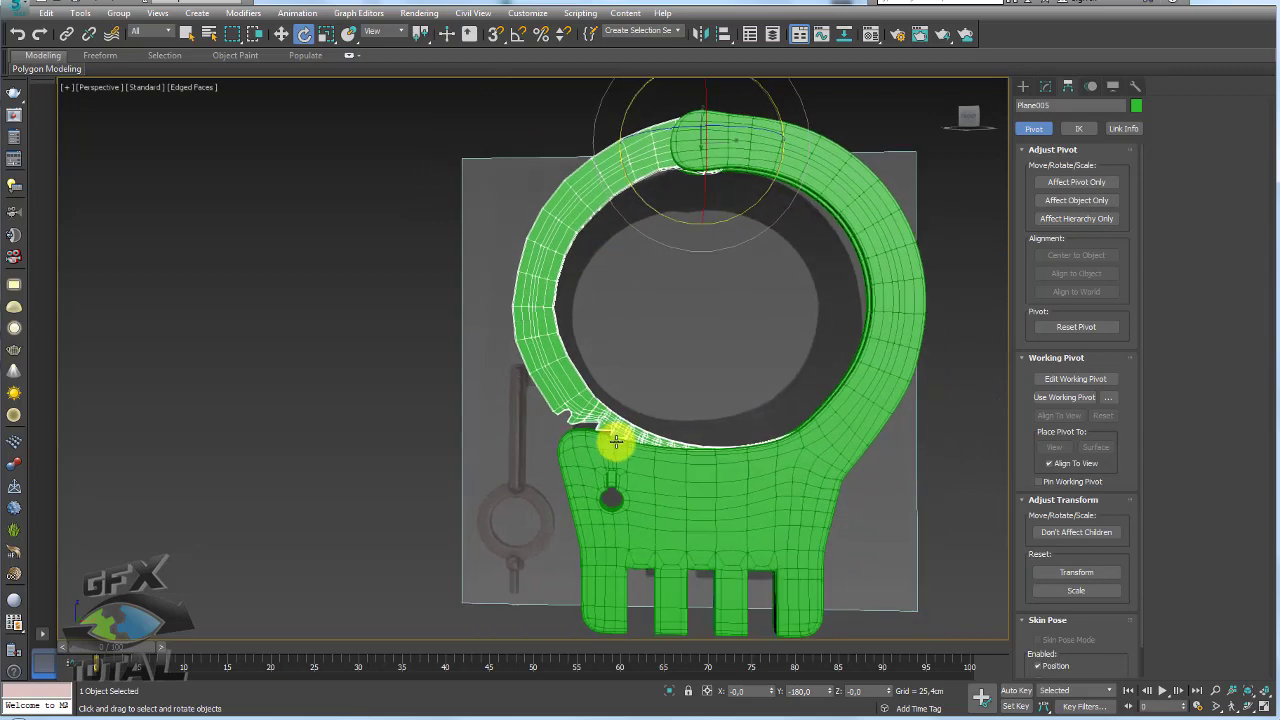
pyautogui.press('f')
pyautogui.scroll(-4, 611, 412)
pyautogui.scroll(-2, 651, 314)
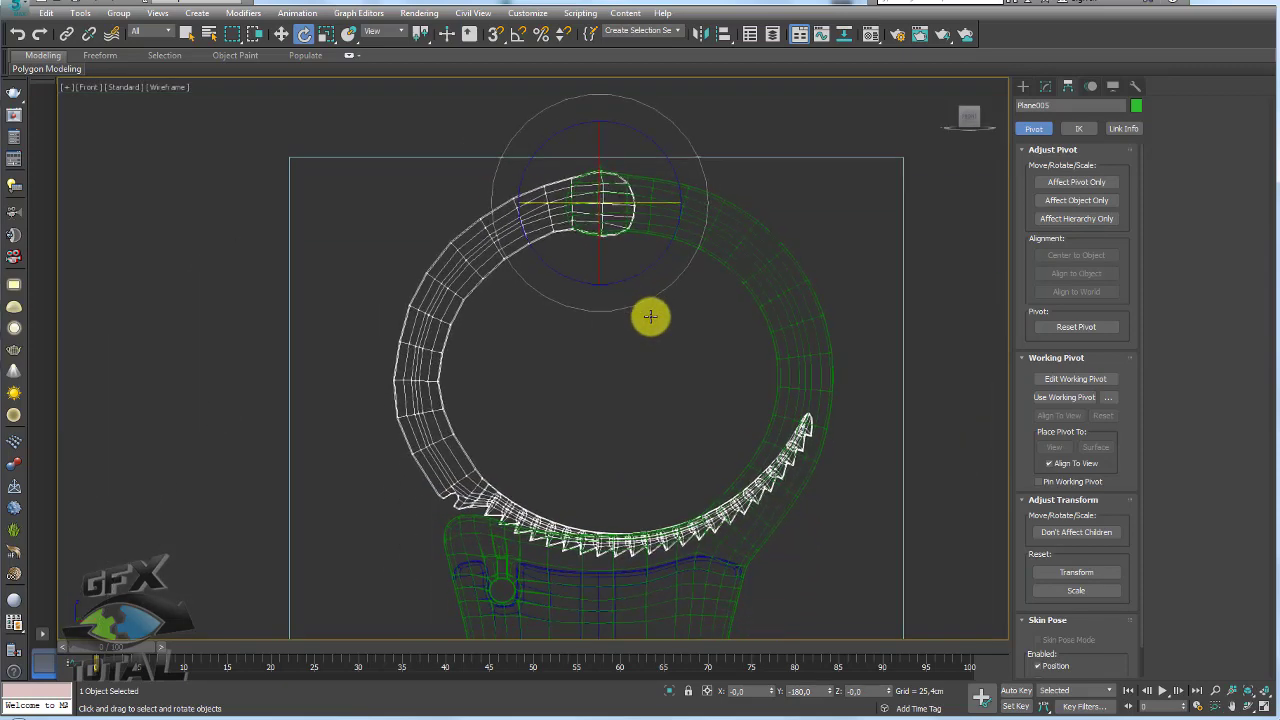
# Add an FFD 3x3x3 modifier to the ring at its Control Points level.
pyautogui.click(1048, 85)
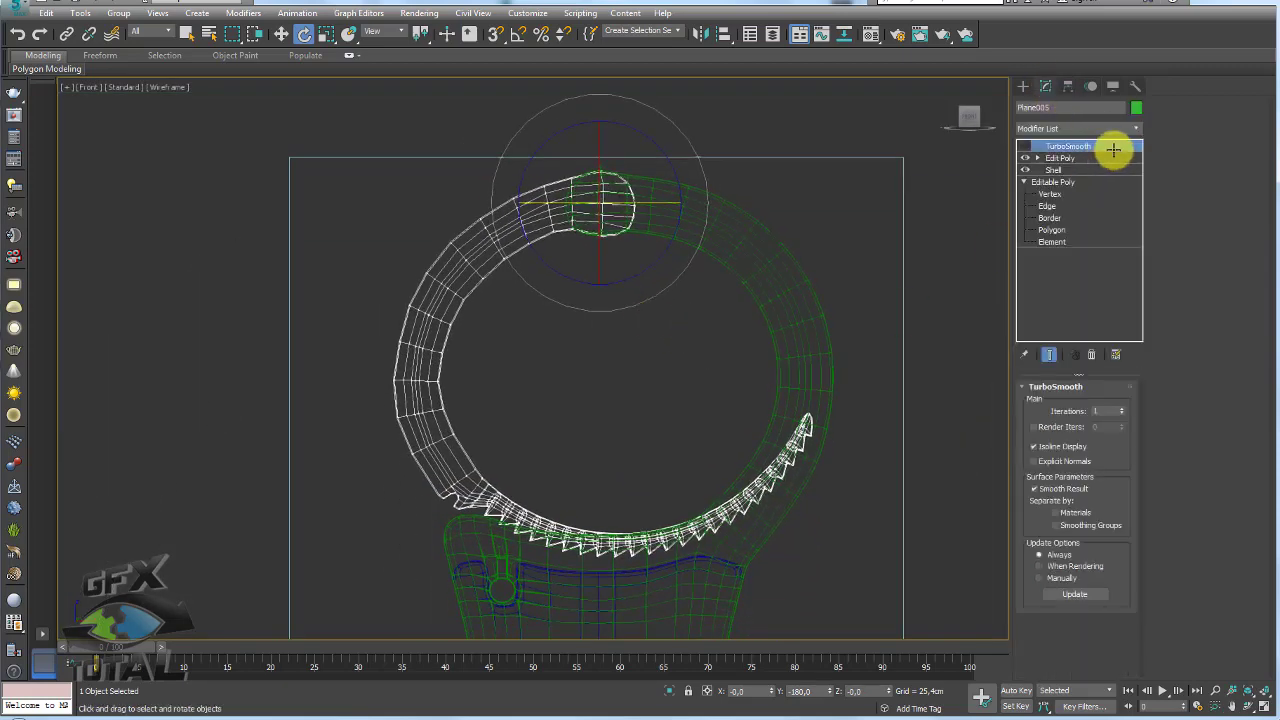
pyautogui.click(1136, 124)
pyautogui.moveTo(1137, 177); pyautogui.dragTo(1137, 234)
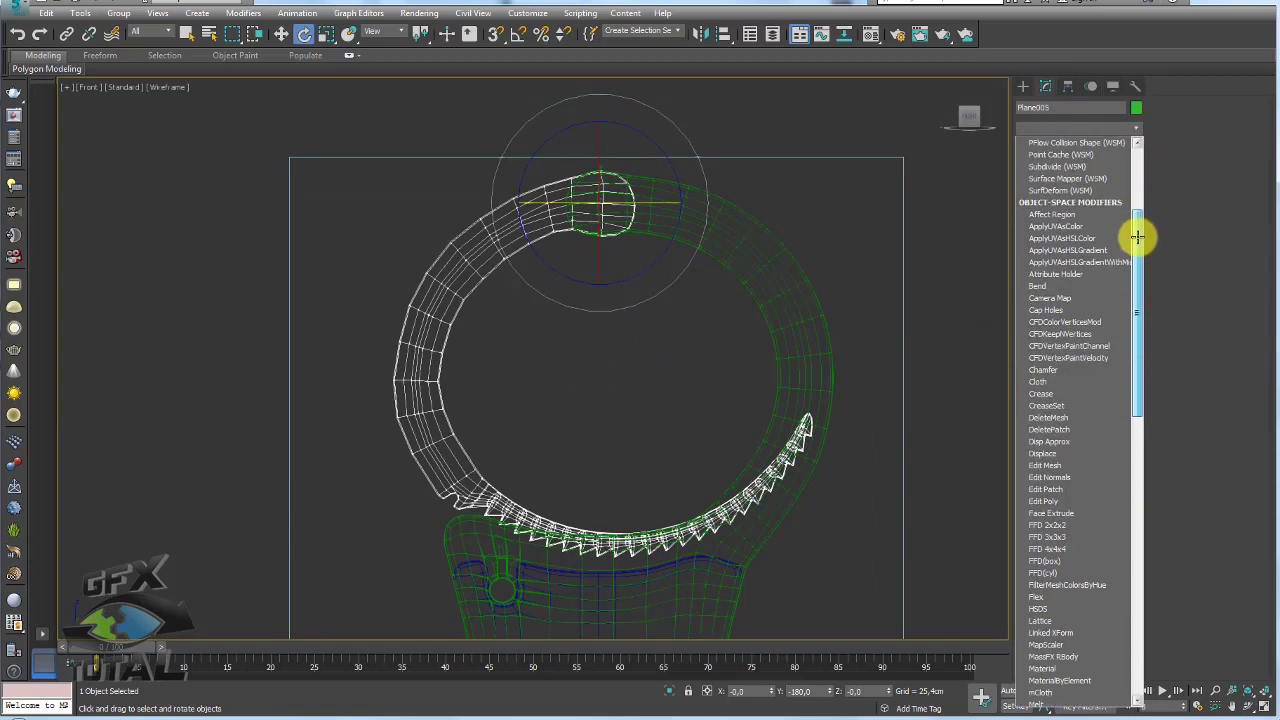
pyautogui.click(1060, 523)
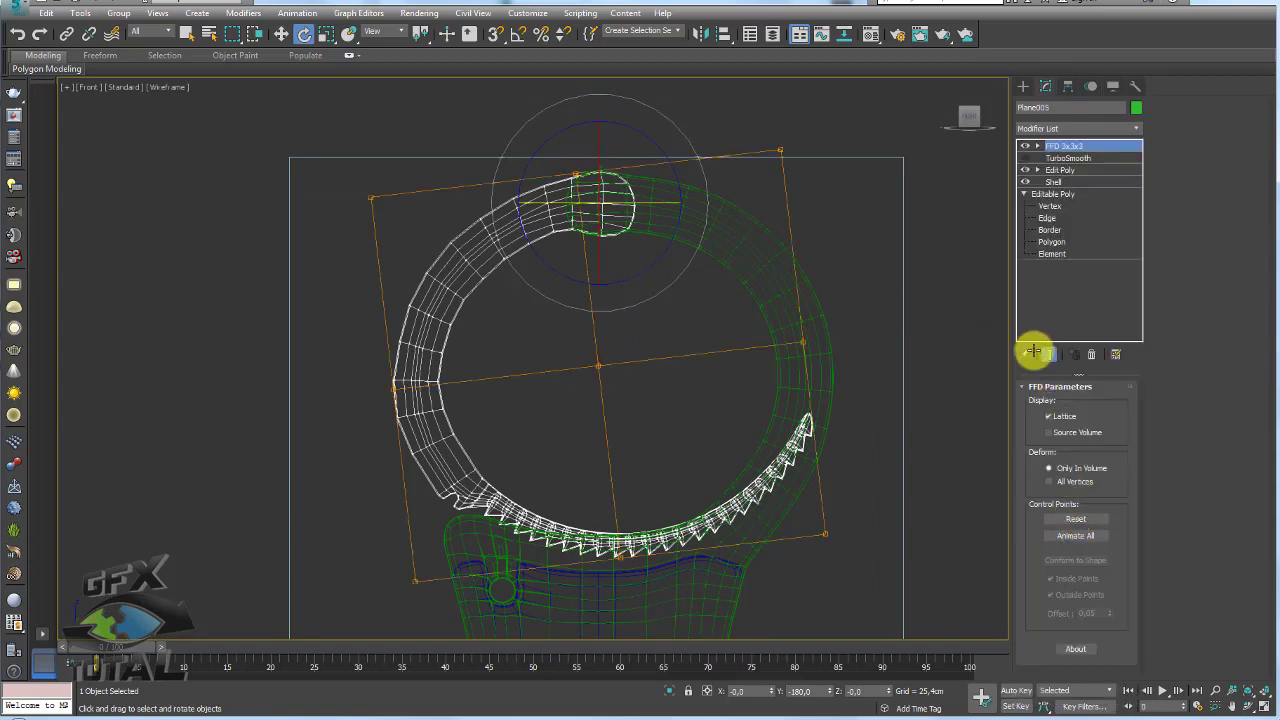
pyautogui.click(1037, 146)
pyautogui.click(1075, 158)
# Select two lattice control points near the teeth and drag them to reshape them.
pyautogui.moveTo(821, 415); pyautogui.dragTo(811, 334, button='middle')
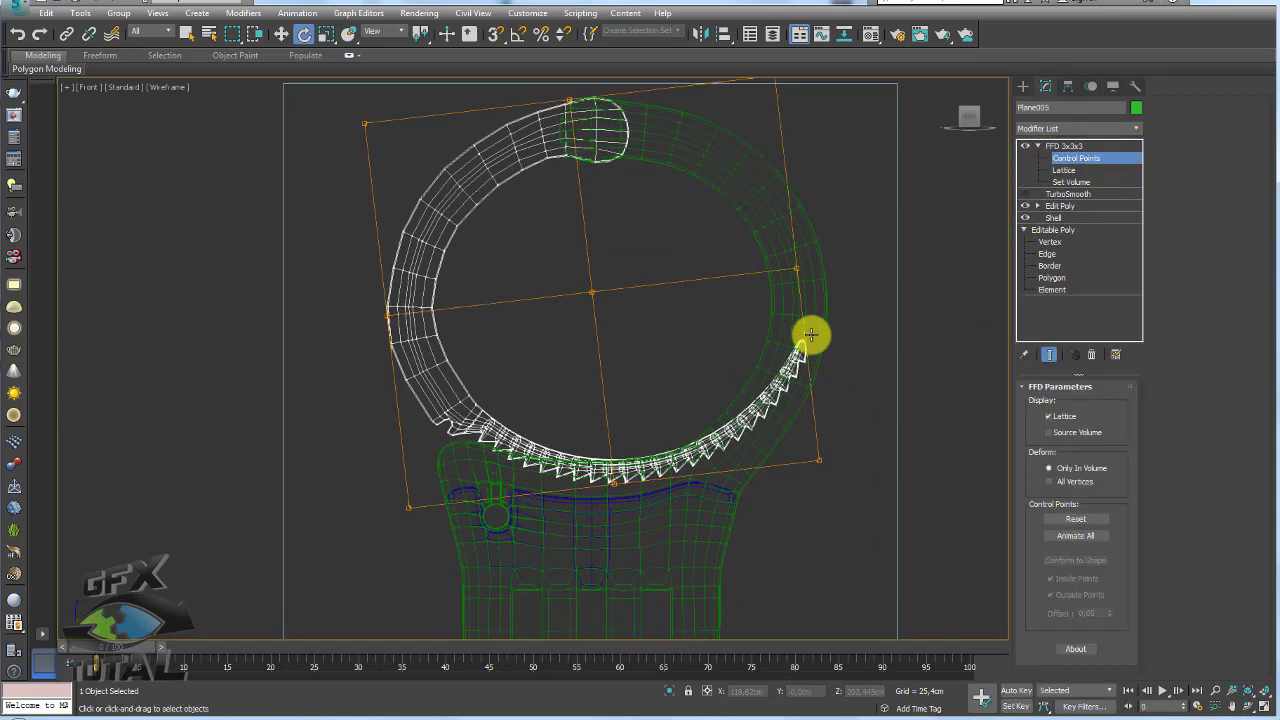
pyautogui.click(819, 457)
pyautogui.keyDown('ctrl'); pyautogui.click(613, 477); pyautogui.keyUp('ctrl')
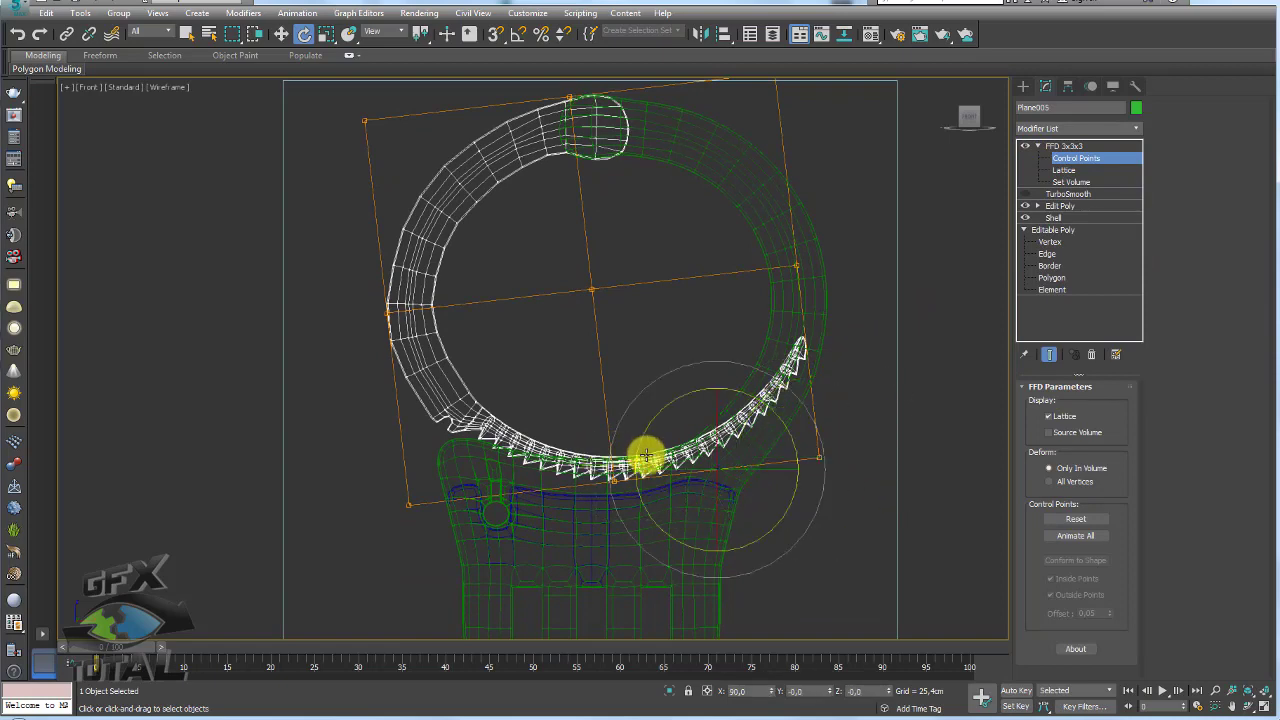
pyautogui.press('w')
pyautogui.moveTo(749, 423)
pyautogui.mouseDown()
pyautogui.moveTo(734, 443)
pyautogui.moveTo(775, 425)
pyautogui.moveTo(766, 263)
pyautogui.moveTo(638, 295)
pyautogui.mouseUp()
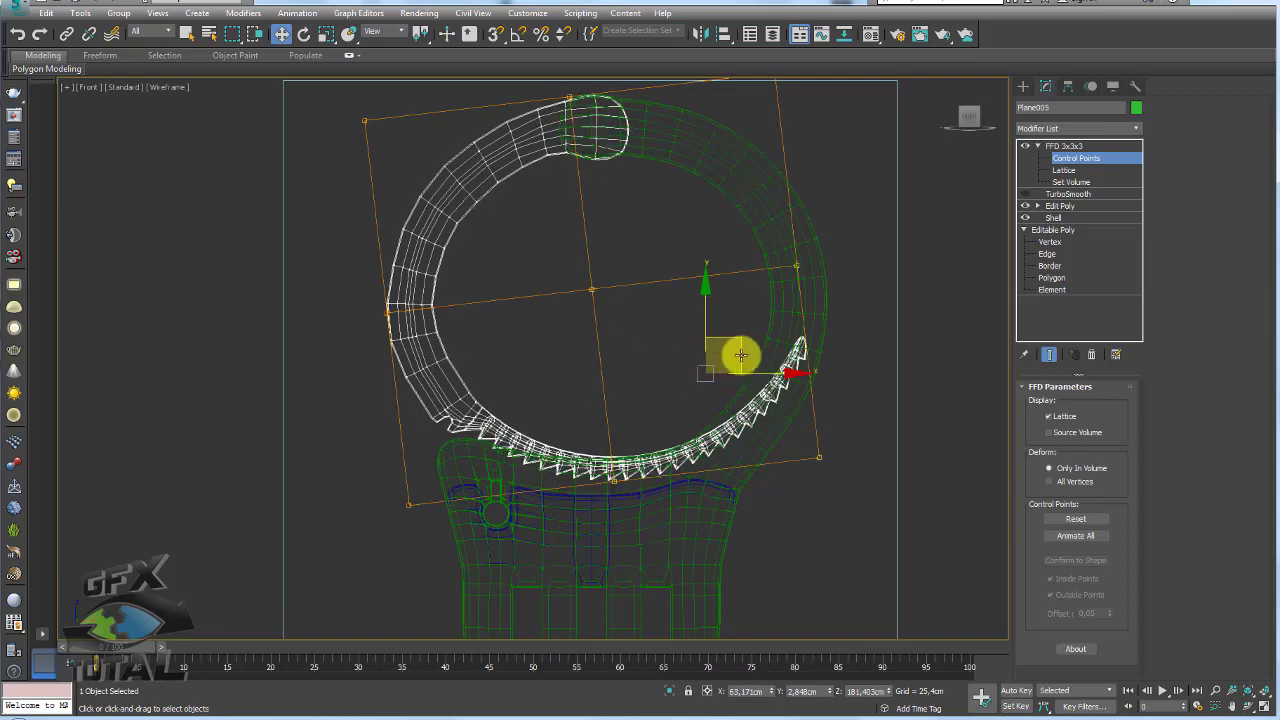
pyautogui.moveTo(740, 350); pyautogui.dragTo(500, 177)
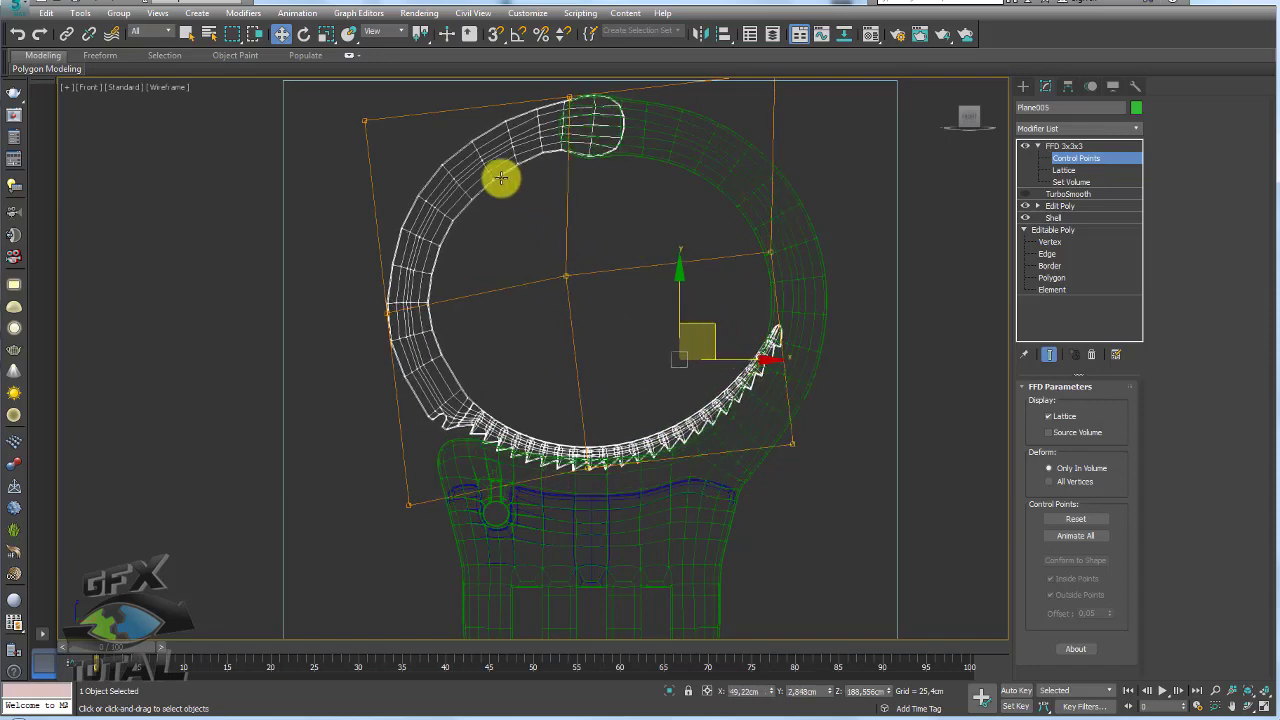
# Cancel the lattice move and delete the FFD 3x3x3 modifier.
pyautogui.rightClick(500, 177)
pyautogui.click(1100, 157)
pyautogui.click(1072, 147)
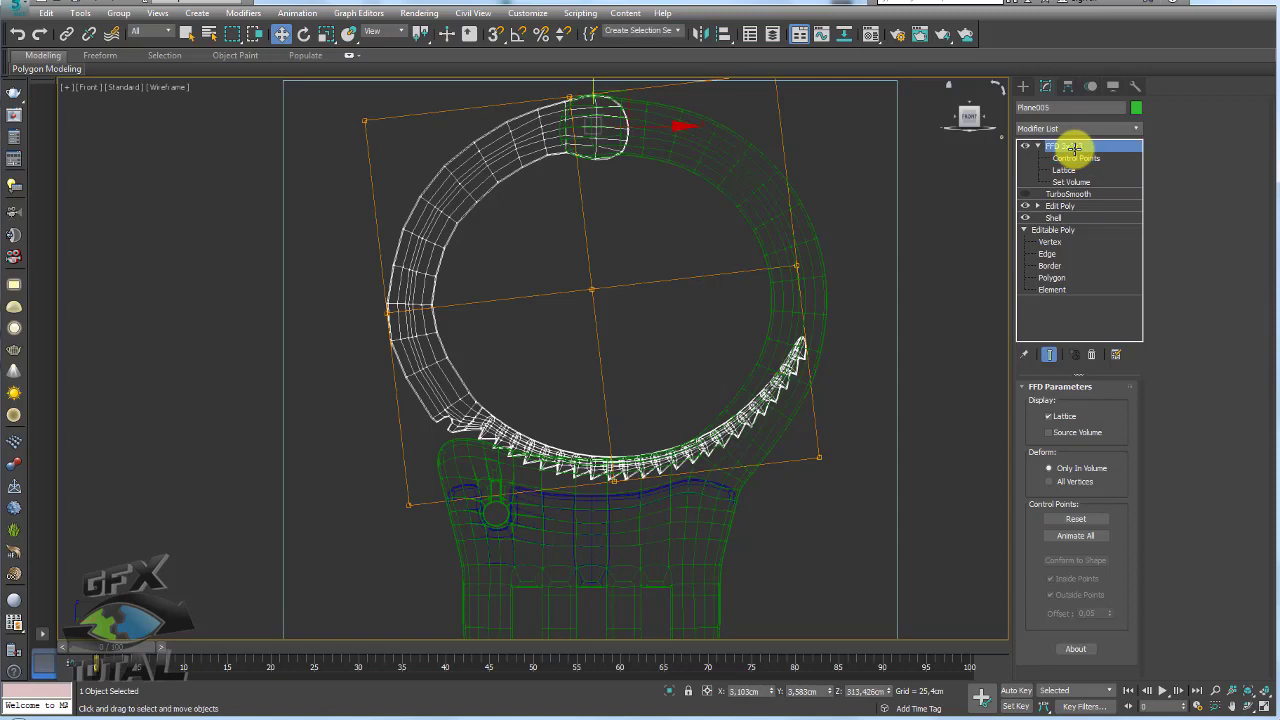
pyautogui.click(1094, 352)
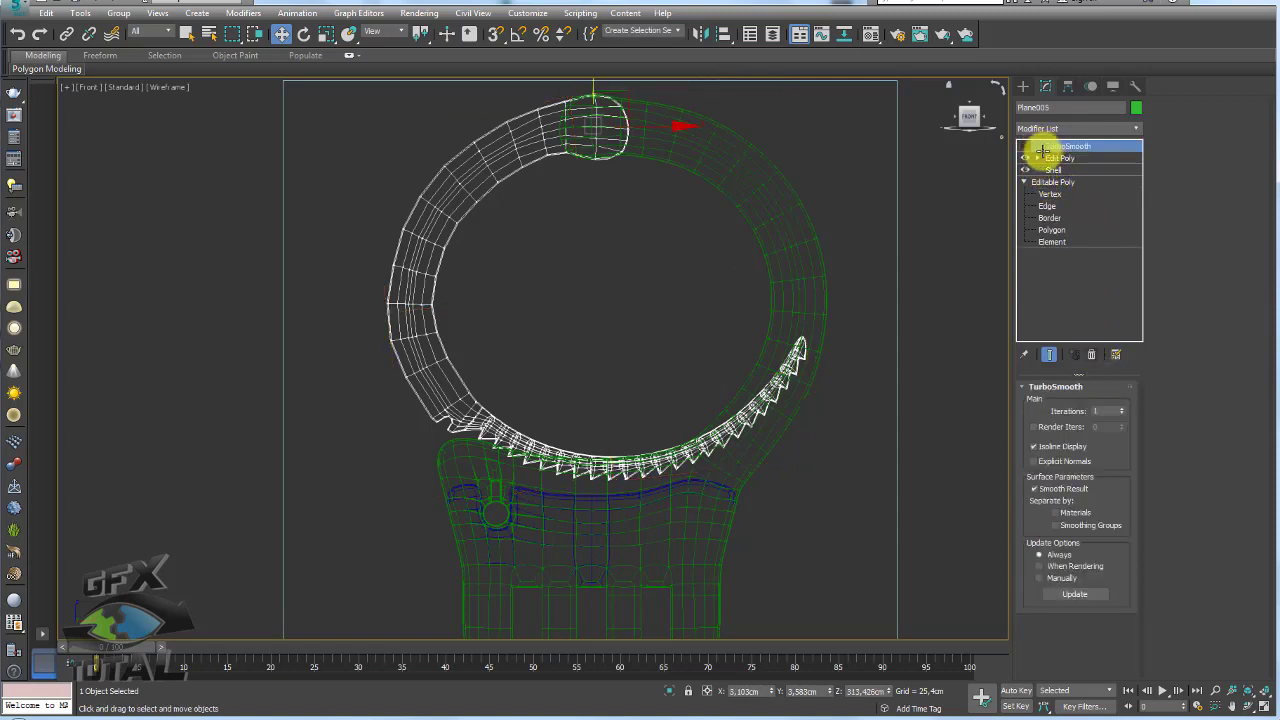
# Select Plane005 and marquee-select the ratchet teeth vertices in Edit Poly.
pyautogui.click(1038, 157)
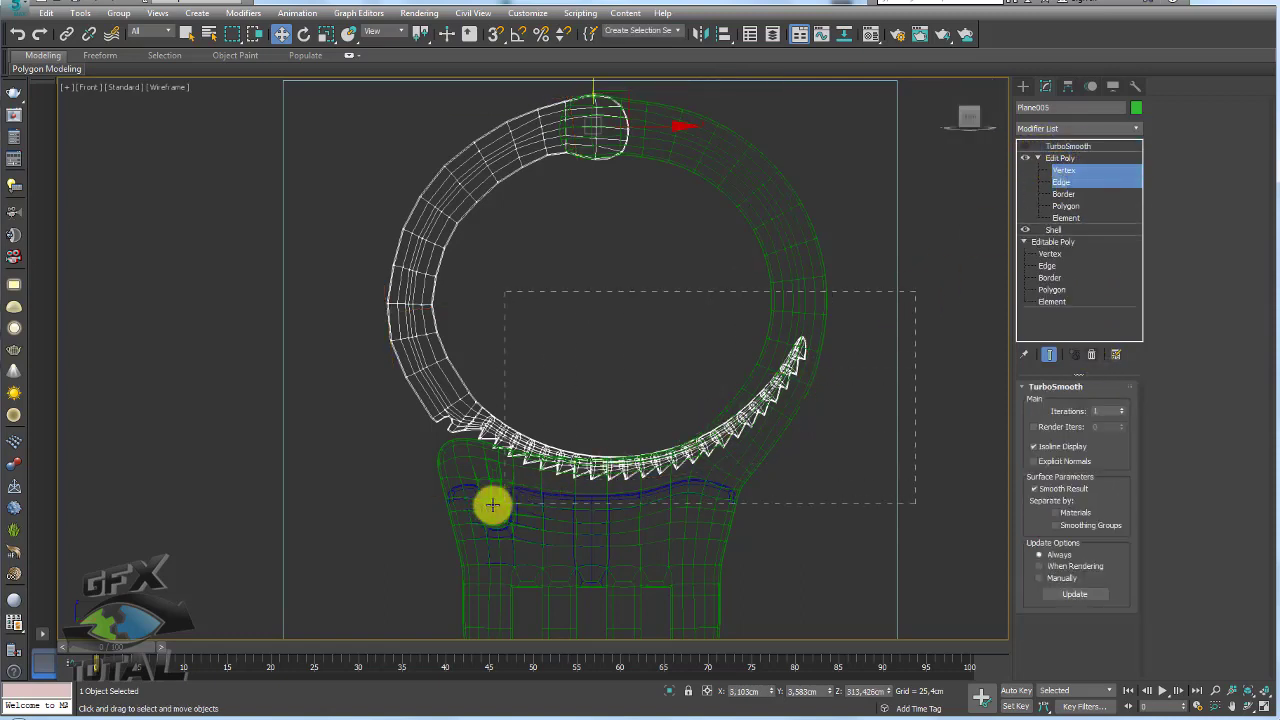
pyautogui.moveTo(673, 450); pyautogui.dragTo(457, 500)
pyautogui.click(439, 381)
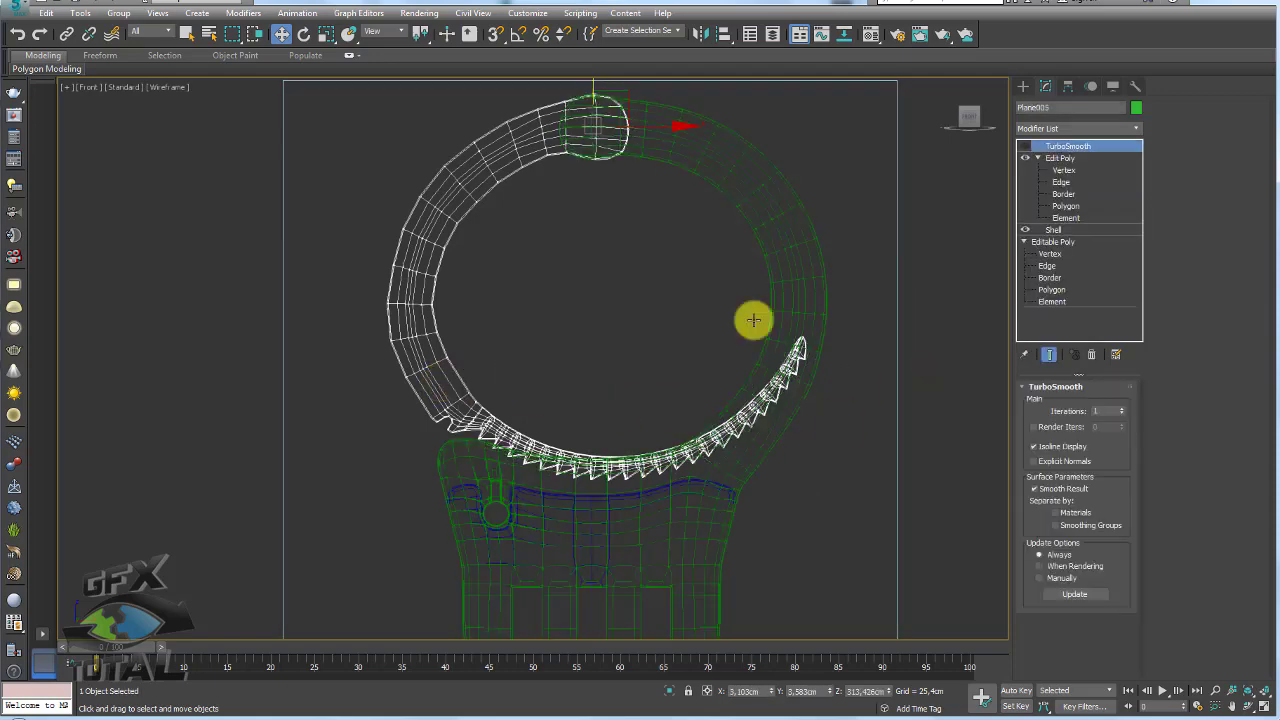
pyautogui.click(1065, 174)
pyautogui.moveTo(880, 303); pyautogui.dragTo(466, 482)
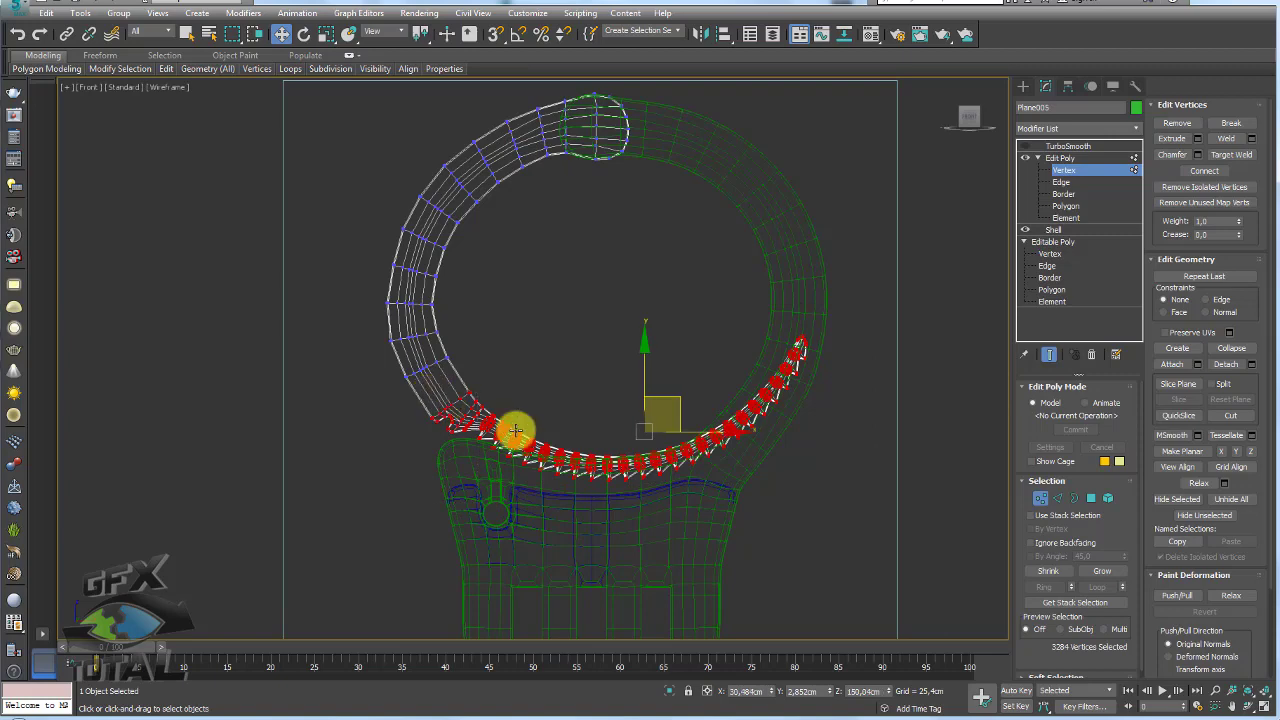
pyautogui.scroll(2, 514, 425)
# Rotate the teeth vertices so their arc follows the cuff curve.
pyautogui.press('e')
pyautogui.moveTo(709, 380); pyautogui.dragTo(668, 335, button='middle')
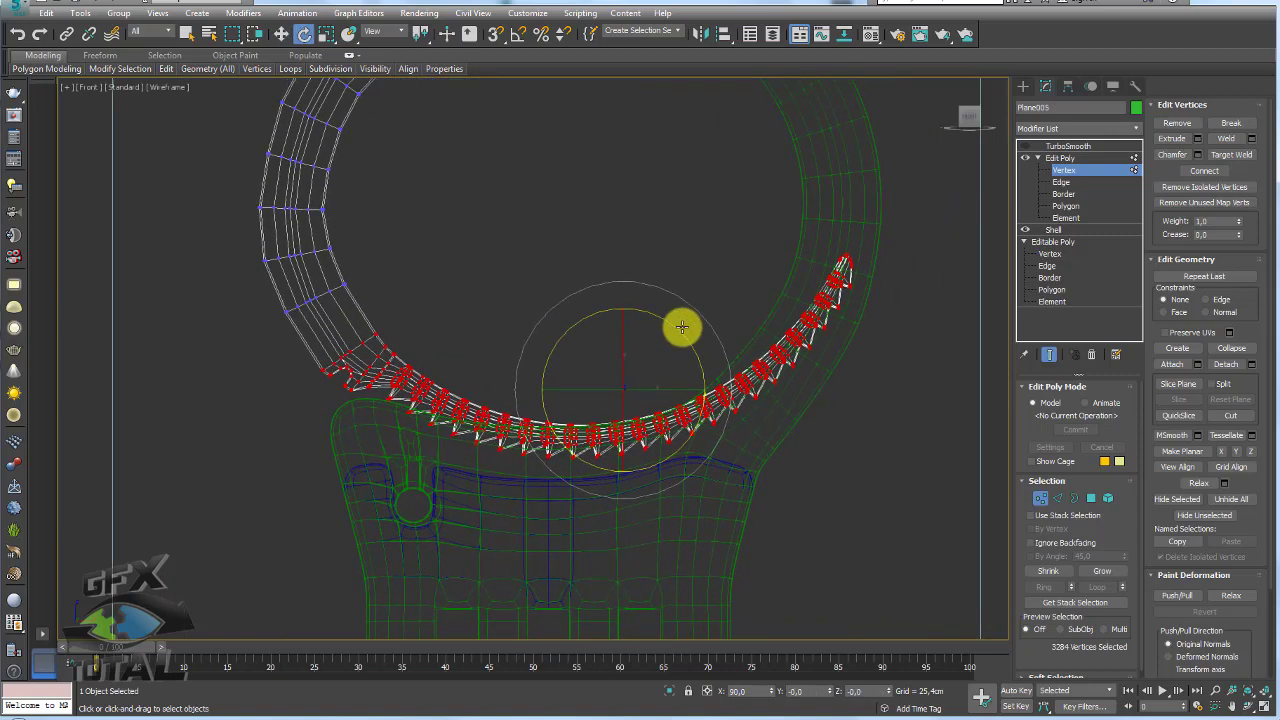
pyautogui.moveTo(675, 327)
pyautogui.mouseDown()
pyautogui.moveTo(623, 377)
pyautogui.moveTo(659, 366)
pyautogui.moveTo(629, 380)
pyautogui.mouseUp()
pyautogui.press('w')
pyautogui.press('e')
pyautogui.press('w')
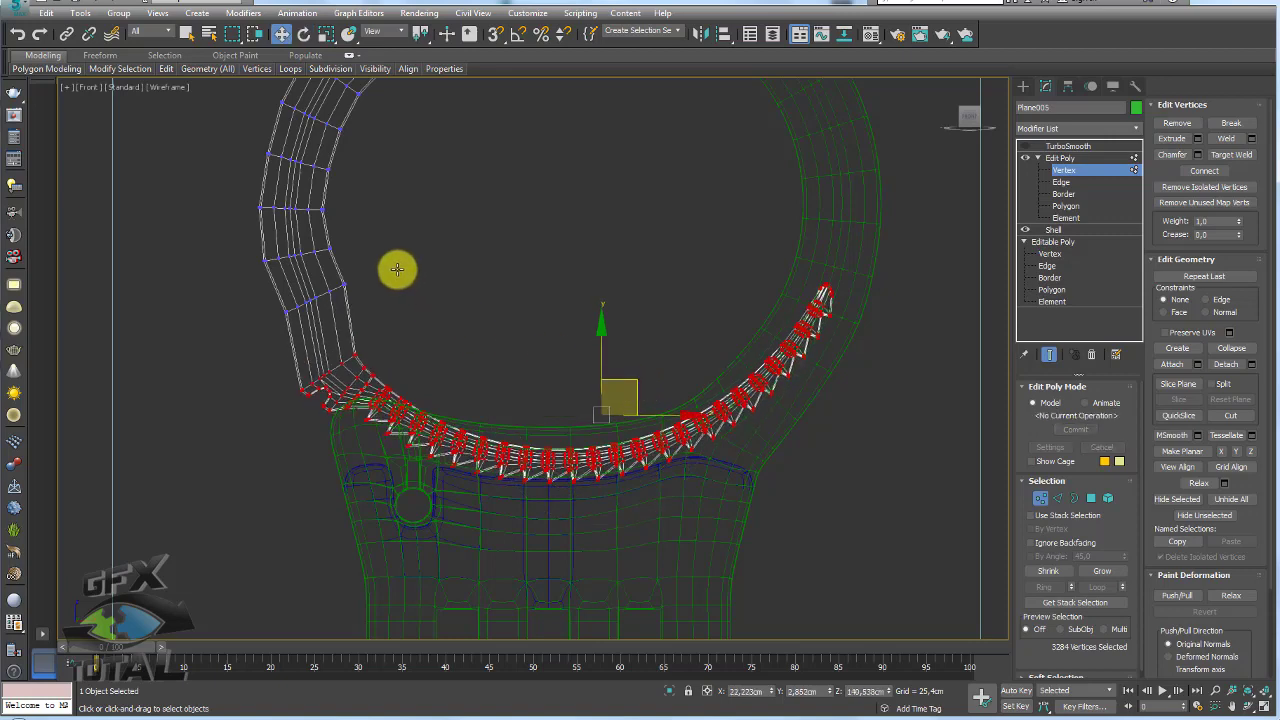
# Select a 22-vertex row and slide it upward along the ring's curve.
pyautogui.moveTo(390, 270); pyautogui.dragTo(268, 327)
pyautogui.scroll(2, 337, 286)
pyautogui.scroll(2, 337, 266)
pyautogui.moveTo(337, 266)
pyautogui.mouseDown()
pyautogui.moveTo(323, 305)
pyautogui.moveTo(303, 142)
pyautogui.mouseUp()
pyautogui.scroll(-3, 457, 177)
# Move the selected vertex row upward and add a second row to the selection.
pyautogui.scroll(2, 466, 291)
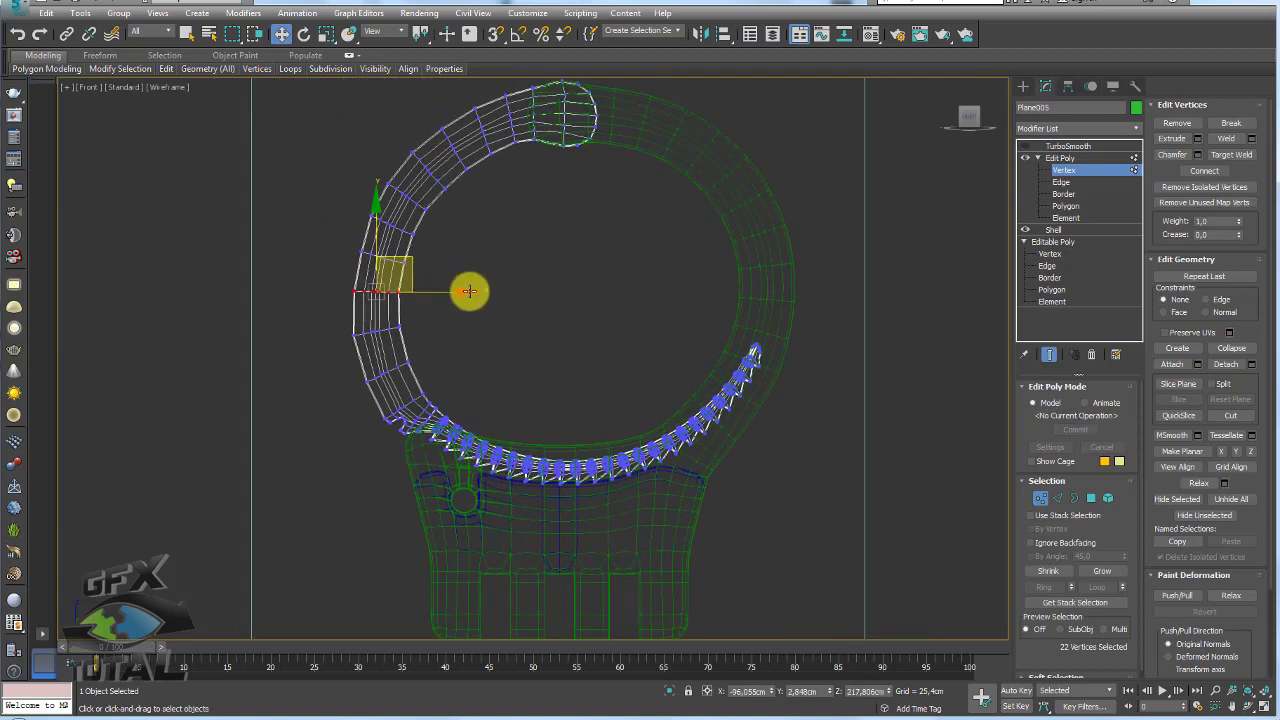
pyautogui.scroll(1, 413, 273)
pyautogui.moveTo(362, 275); pyautogui.dragTo(386, 214)
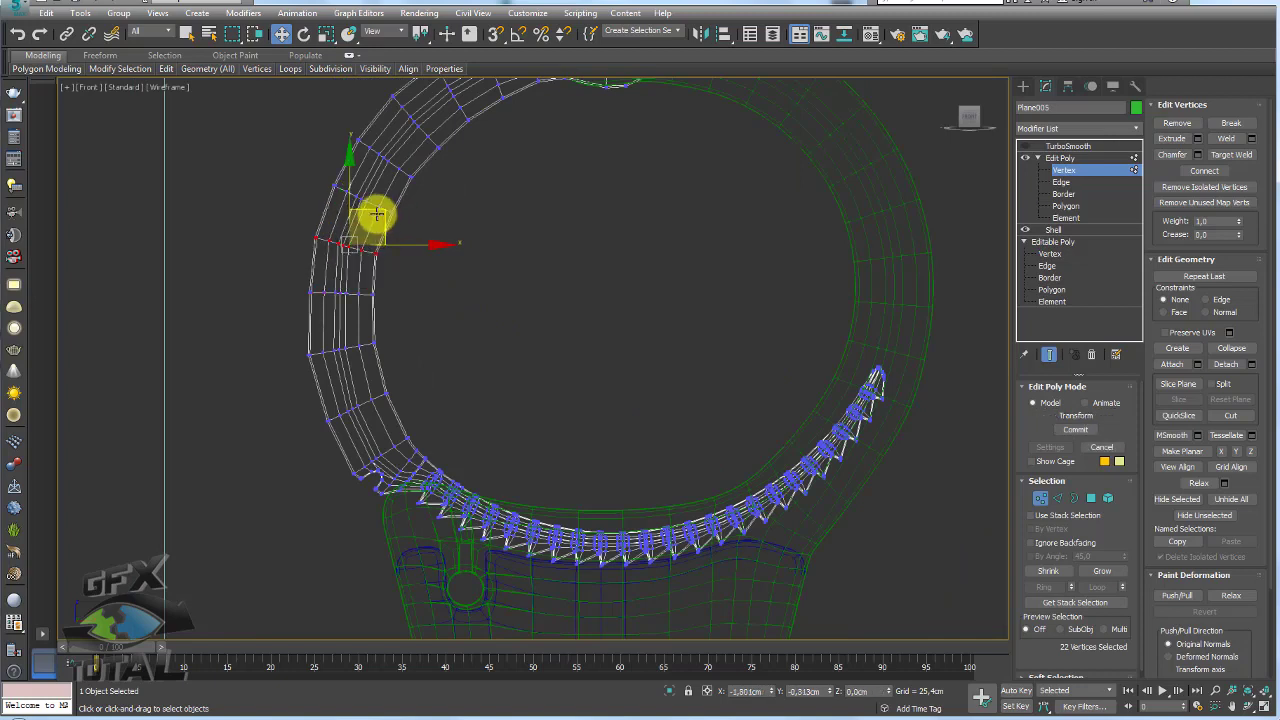
pyautogui.keyDown('ctrl'); pyautogui.moveTo(283, 297); pyautogui.dragTo(380, 274); pyautogui.keyUp('ctrl')
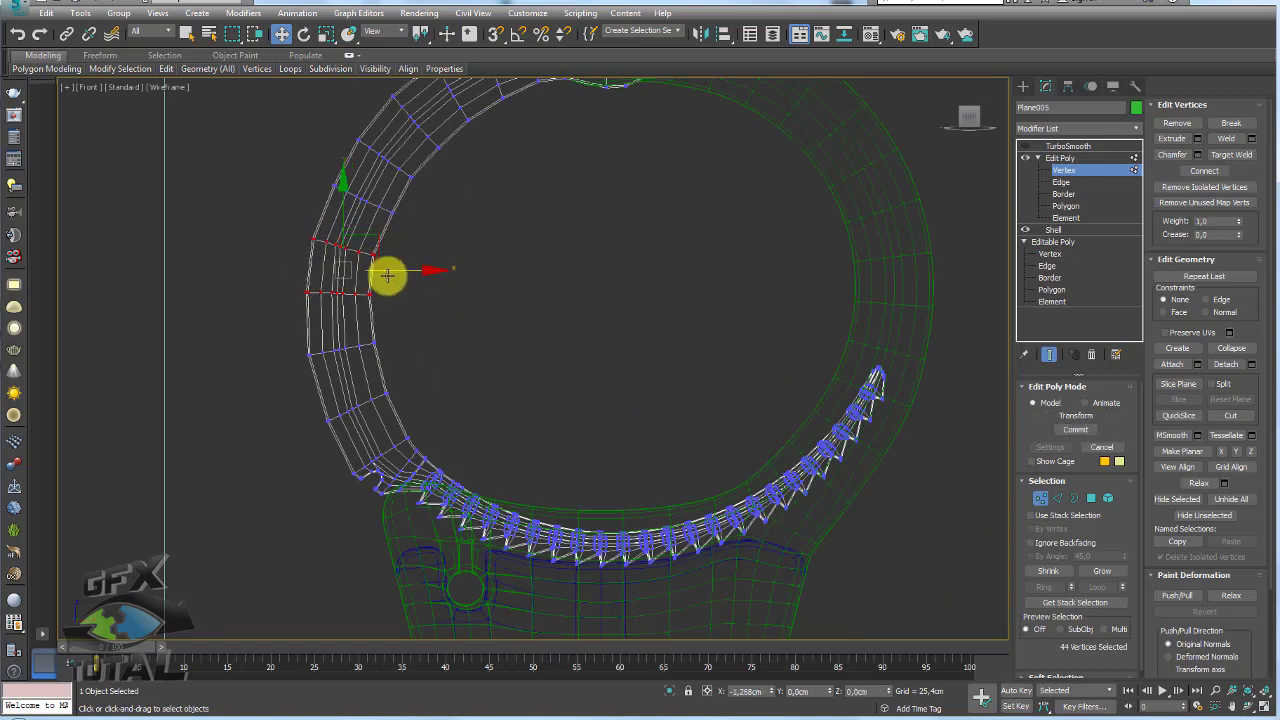
# Rotate the whole toothed strip onto the cuff's lower curve at TurboSmooth level.
pyautogui.click(1068, 146)
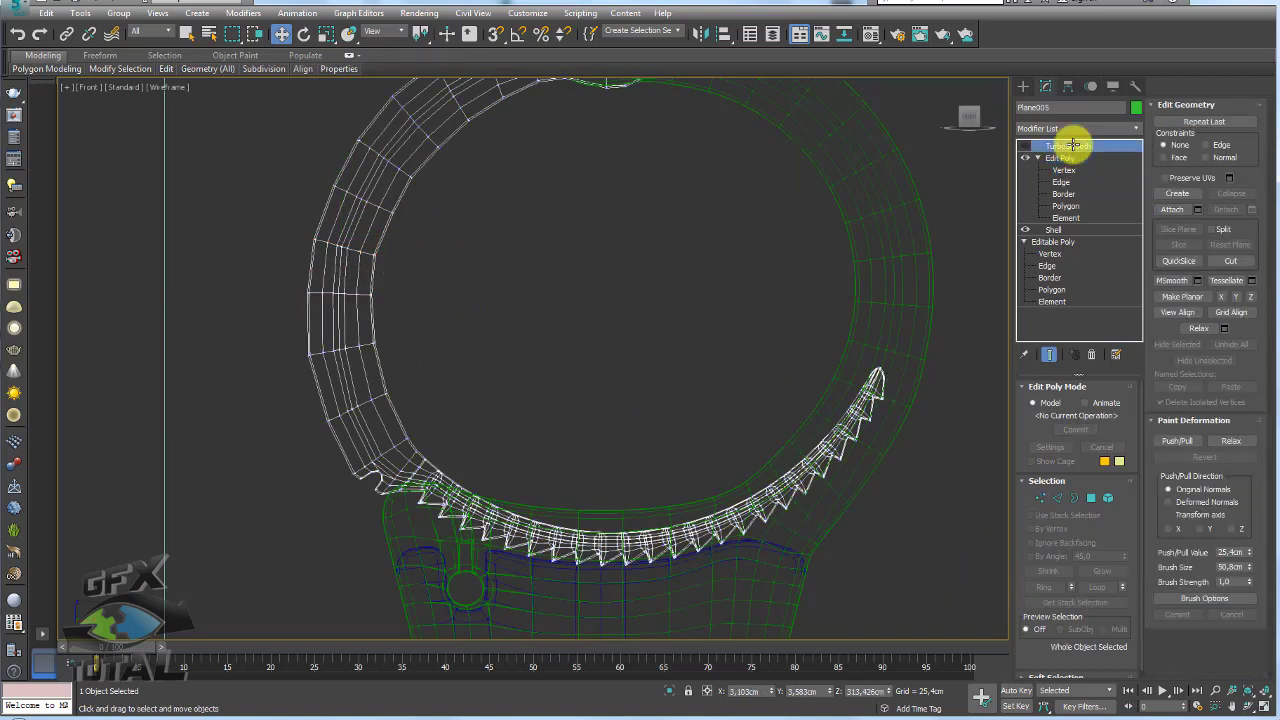
pyautogui.scroll(-3, 651, 229)
pyautogui.press('e')
pyautogui.moveTo(695, 106)
pyautogui.mouseDown()
pyautogui.moveTo(711, 121)
pyautogui.moveTo(735, 345)
pyautogui.mouseUp()
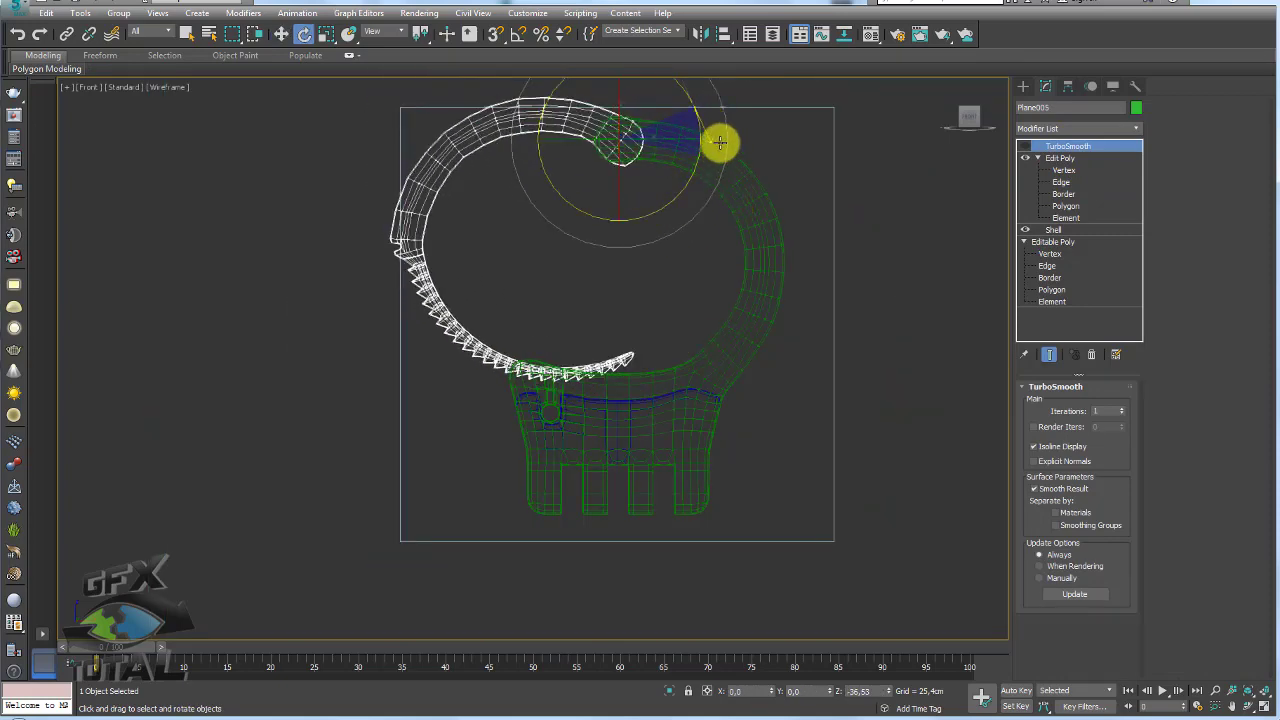
pyautogui.scroll(2, 735, 345)
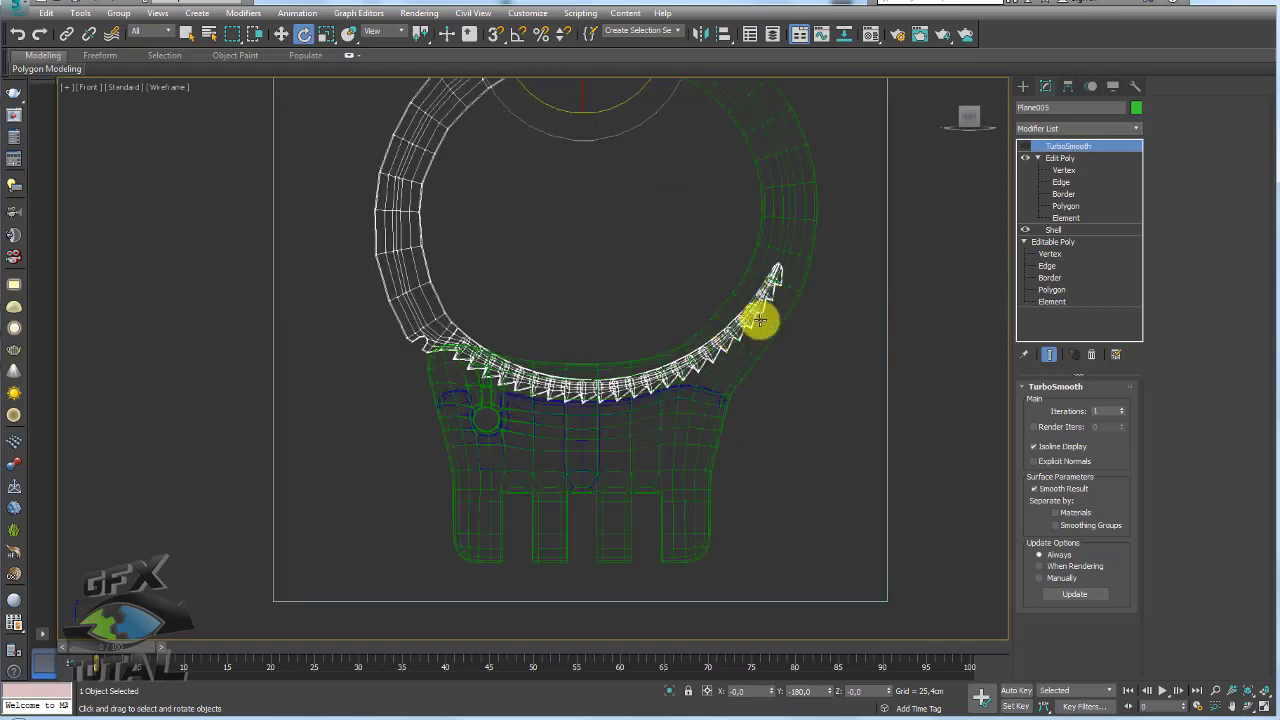
# Box-select the teeth vertices along the strip in Edit Poly Vertex mode.
pyautogui.click(1068, 173)
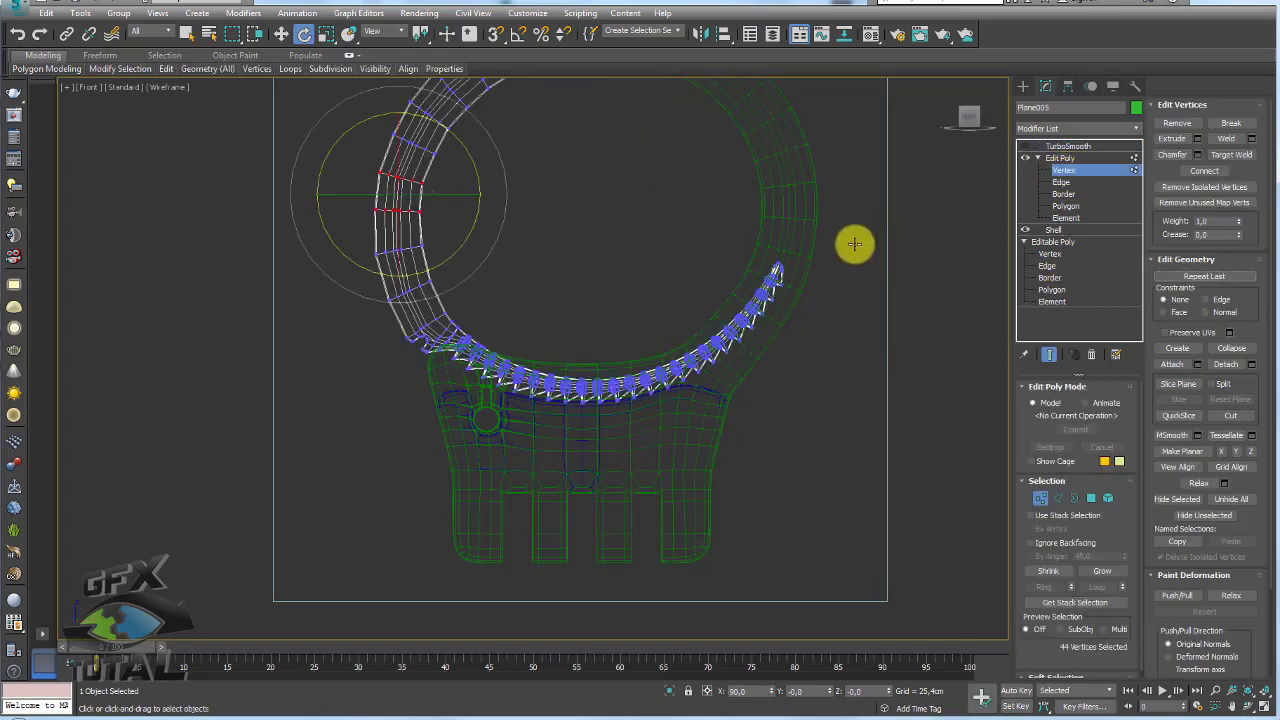
pyautogui.moveTo(857, 234); pyautogui.dragTo(611, 414)
pyautogui.moveTo(449, 434)
pyautogui.mouseDown()
pyautogui.moveTo(424, 300)
pyautogui.moveTo(437, 361)
pyautogui.mouseUp()
pyautogui.scroll(1, 466, 391)
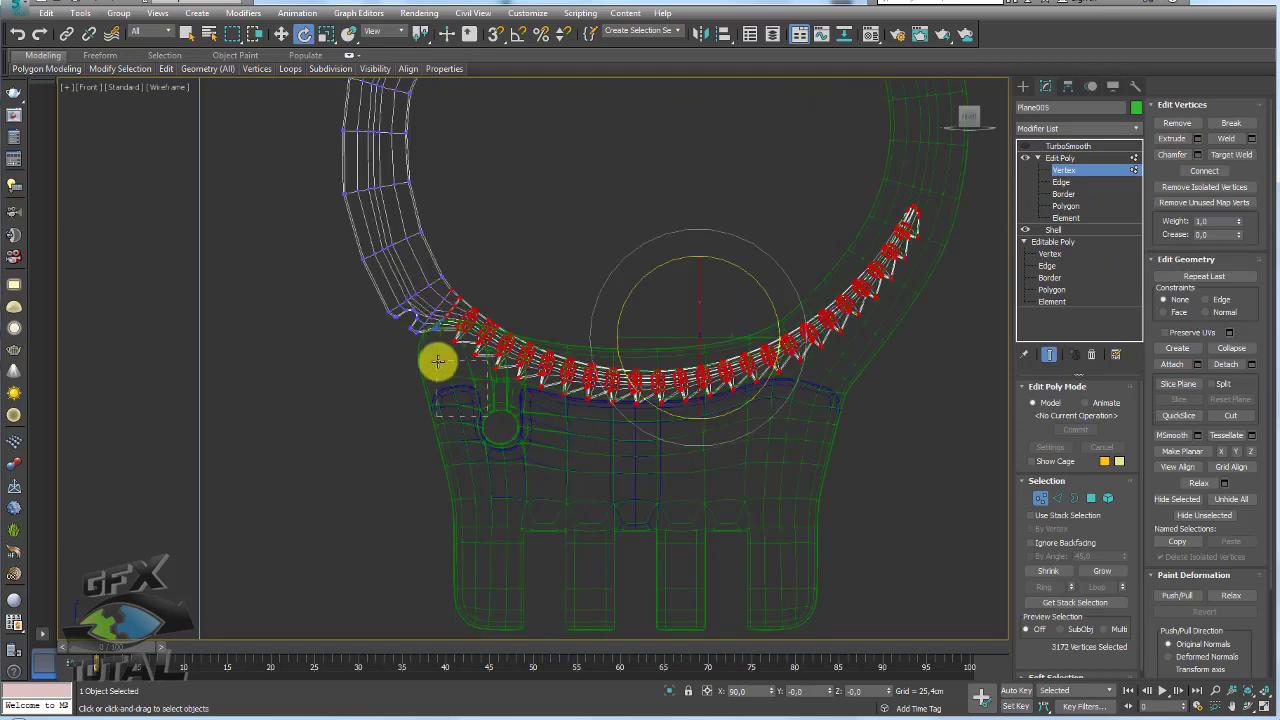
pyautogui.scroll(4, 433, 317)
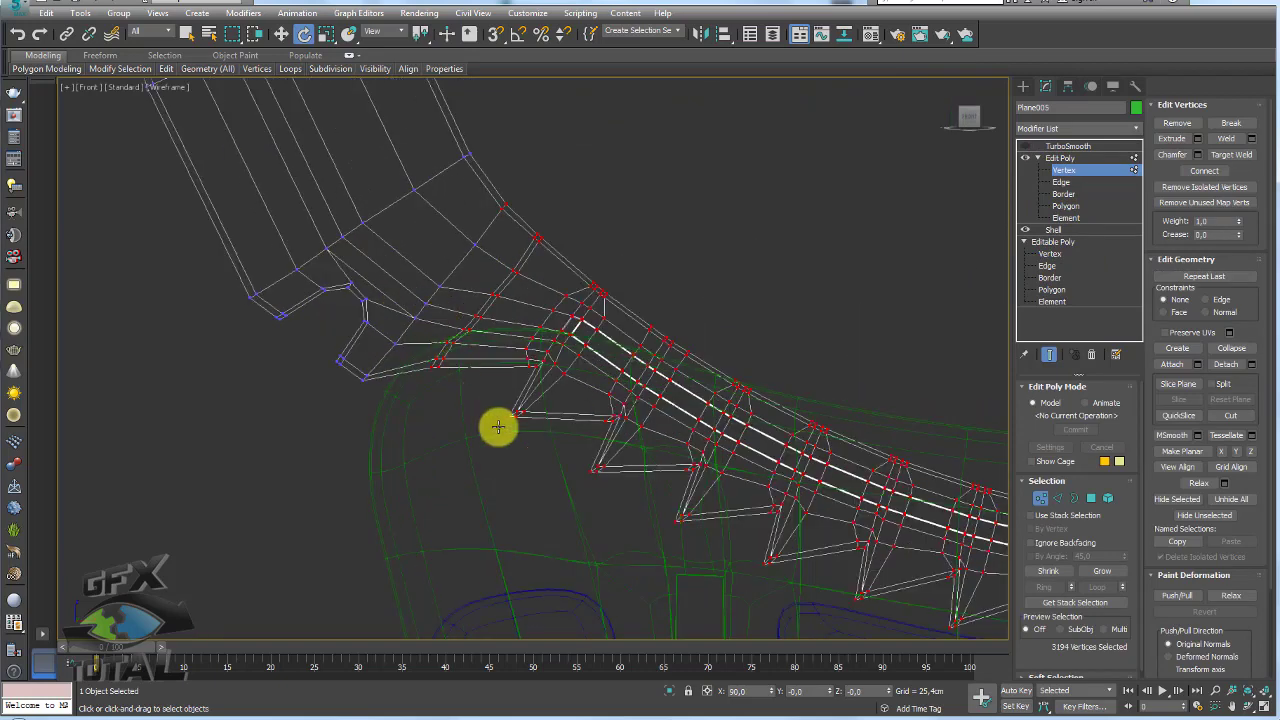
pyautogui.scroll(-5, 541, 237)
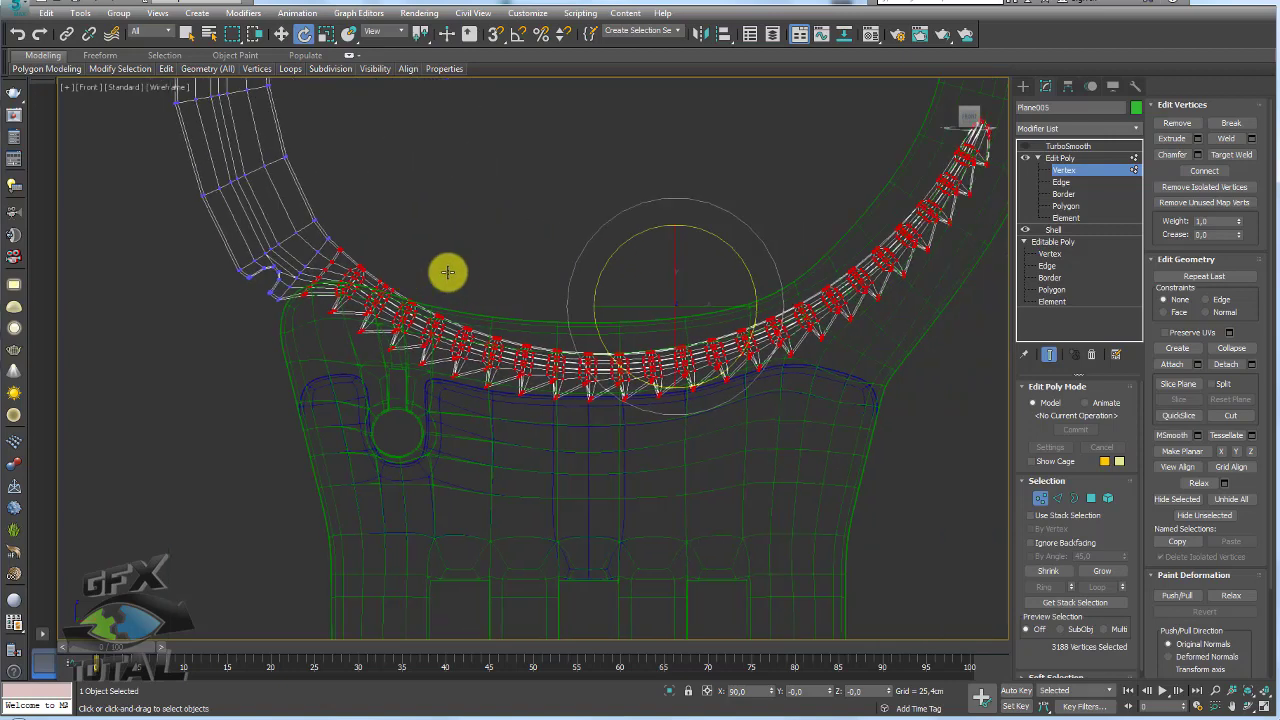
pyautogui.scroll(-3, 876, 200)
pyautogui.click(1137, 133)
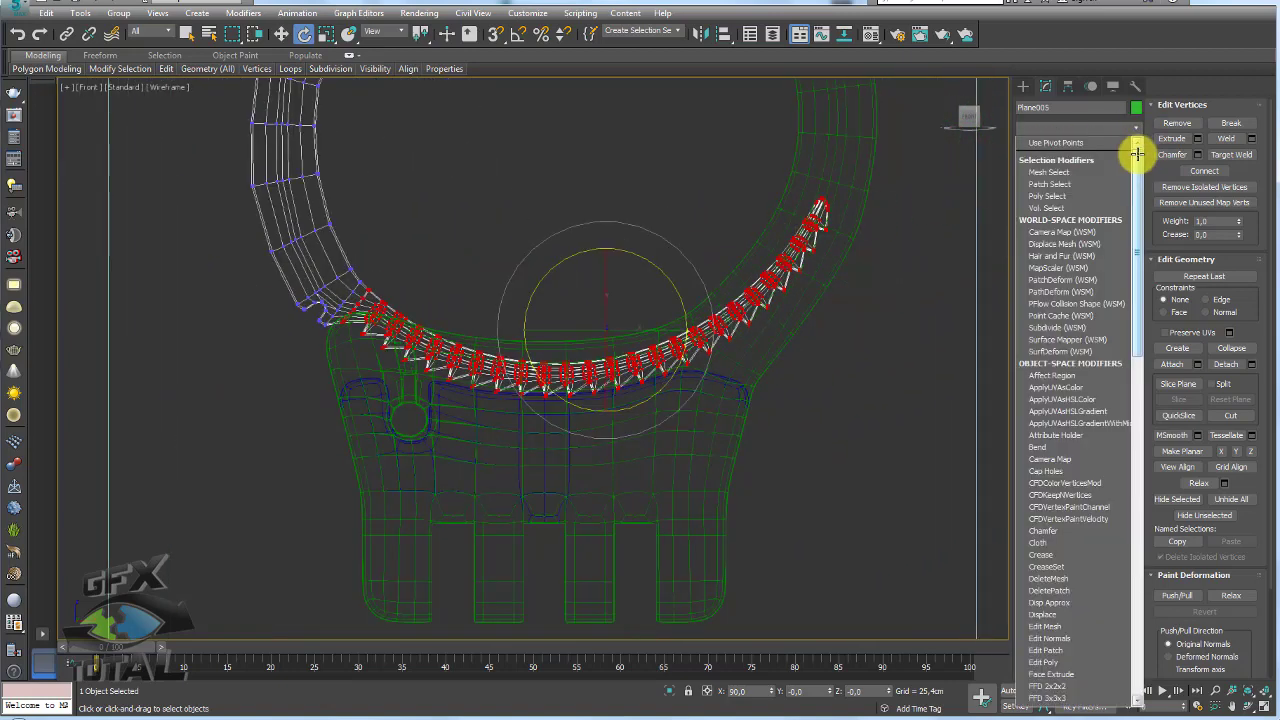
pyautogui.moveTo(1137, 149); pyautogui.dragTo(1137, 277)
pyautogui.click(1063, 393)
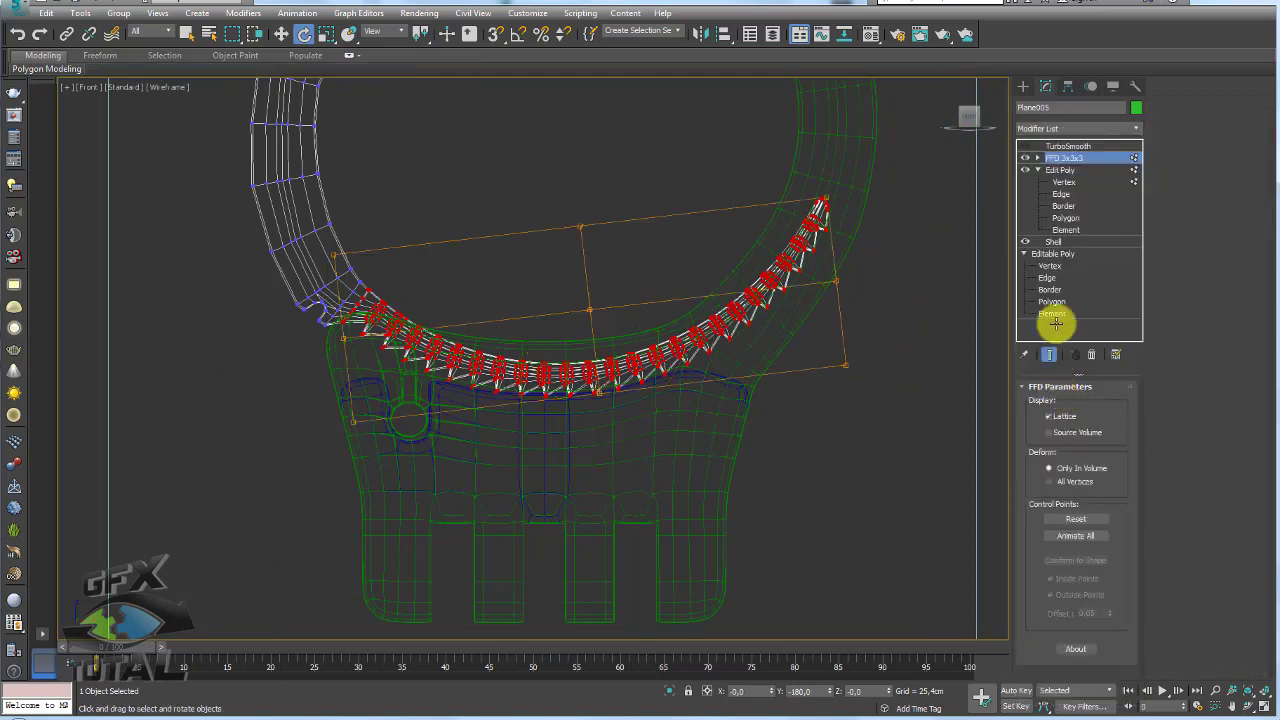
pyautogui.click(1037, 158)
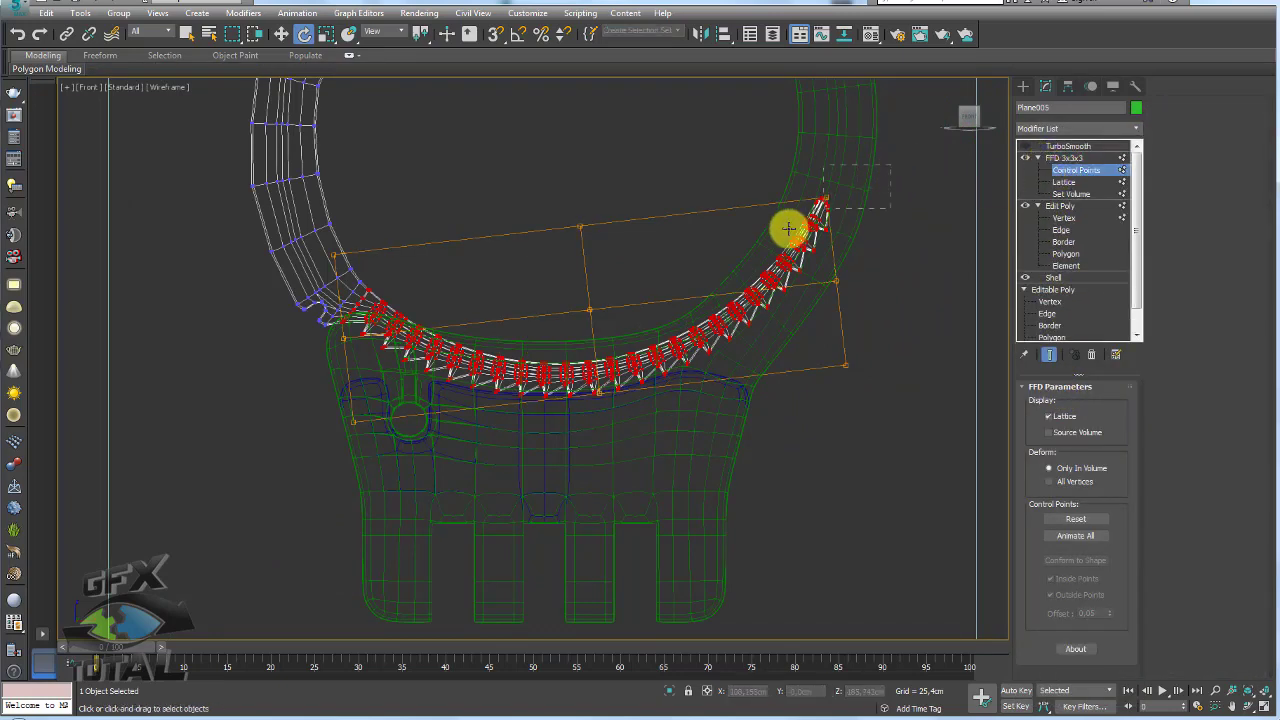
pyautogui.moveTo(786, 223); pyautogui.dragTo(696, 283, button='middle')
pyautogui.press('w')
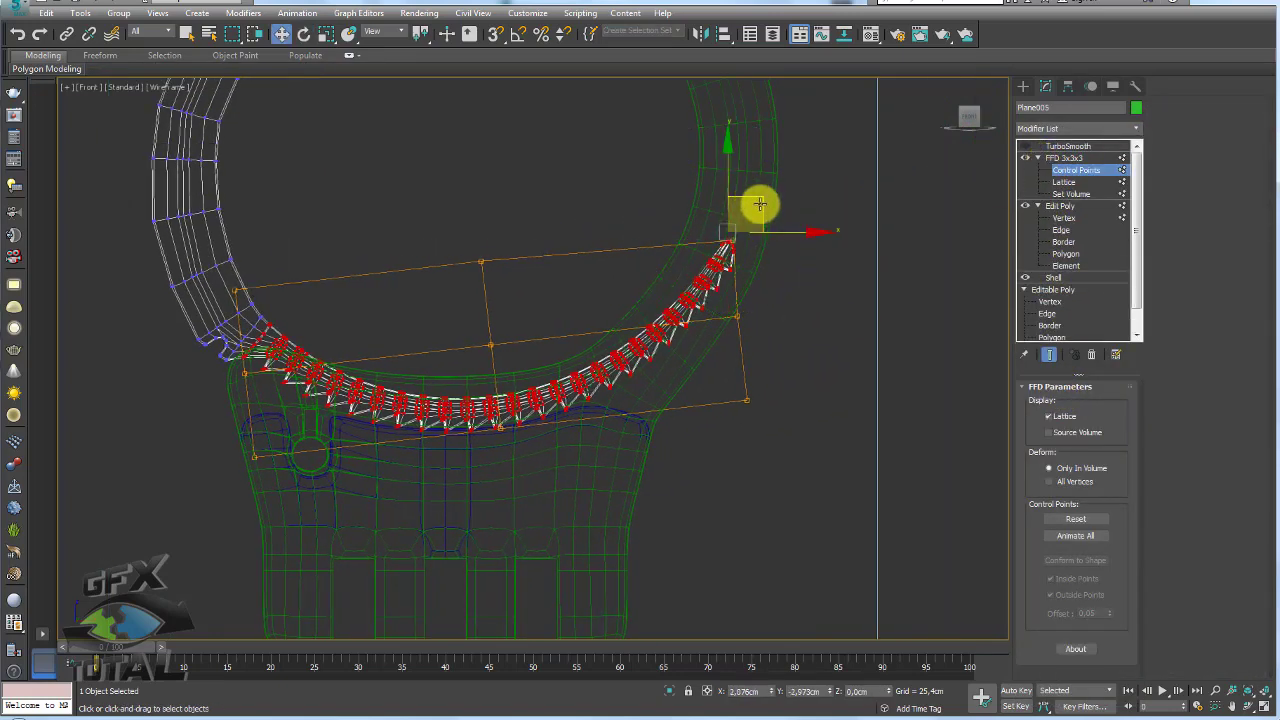
pyautogui.rightClick(843, 205)
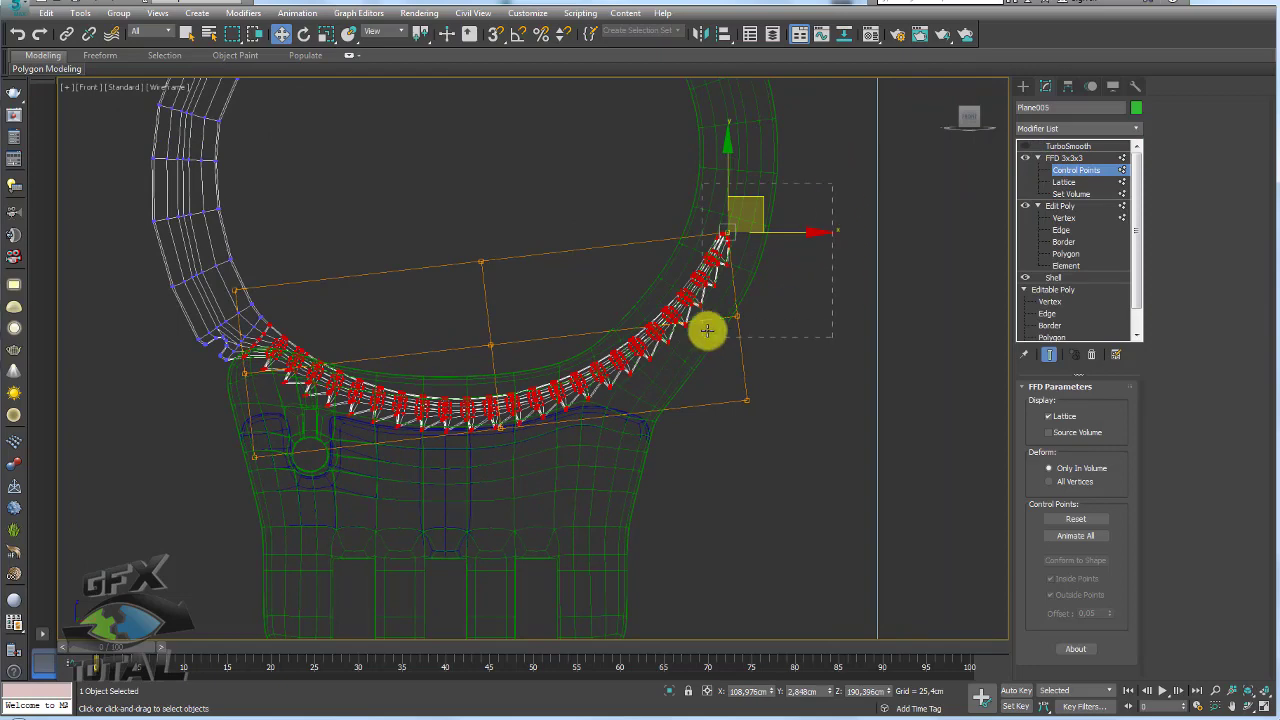
pyautogui.moveTo(766, 251); pyautogui.dragTo(771, 290)
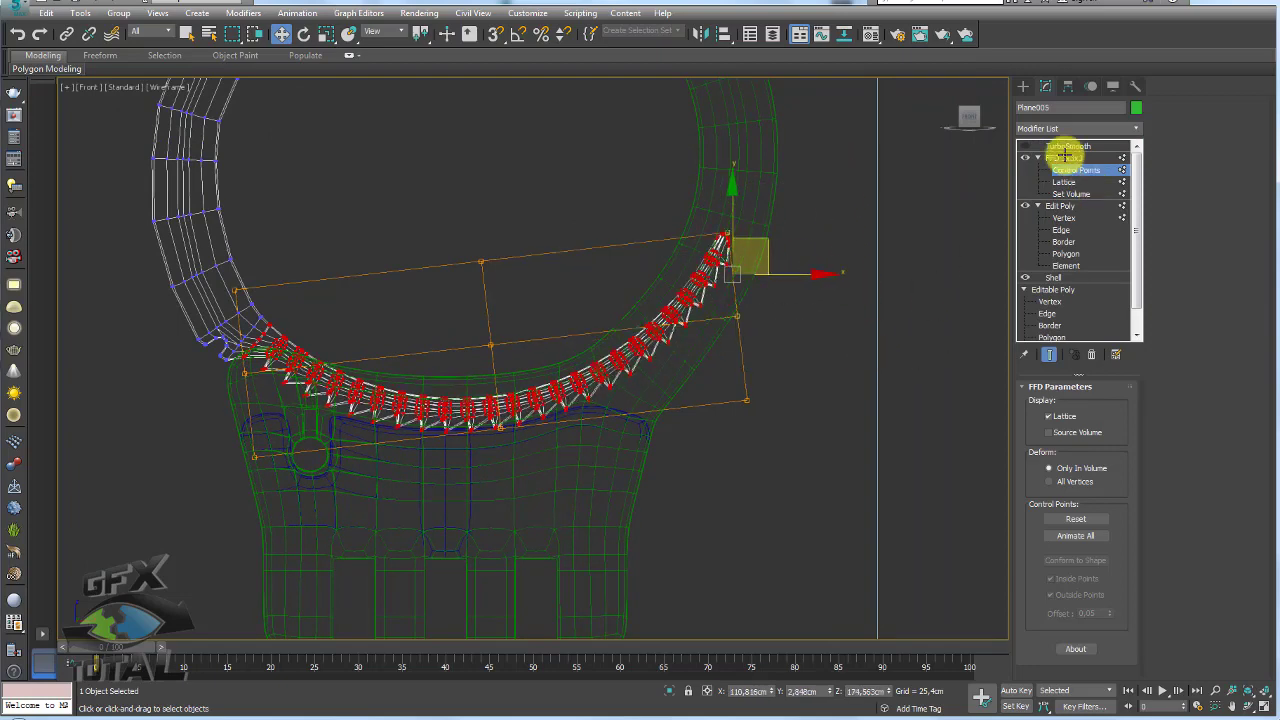
pyautogui.click(1068, 158)
pyautogui.click(1094, 357)
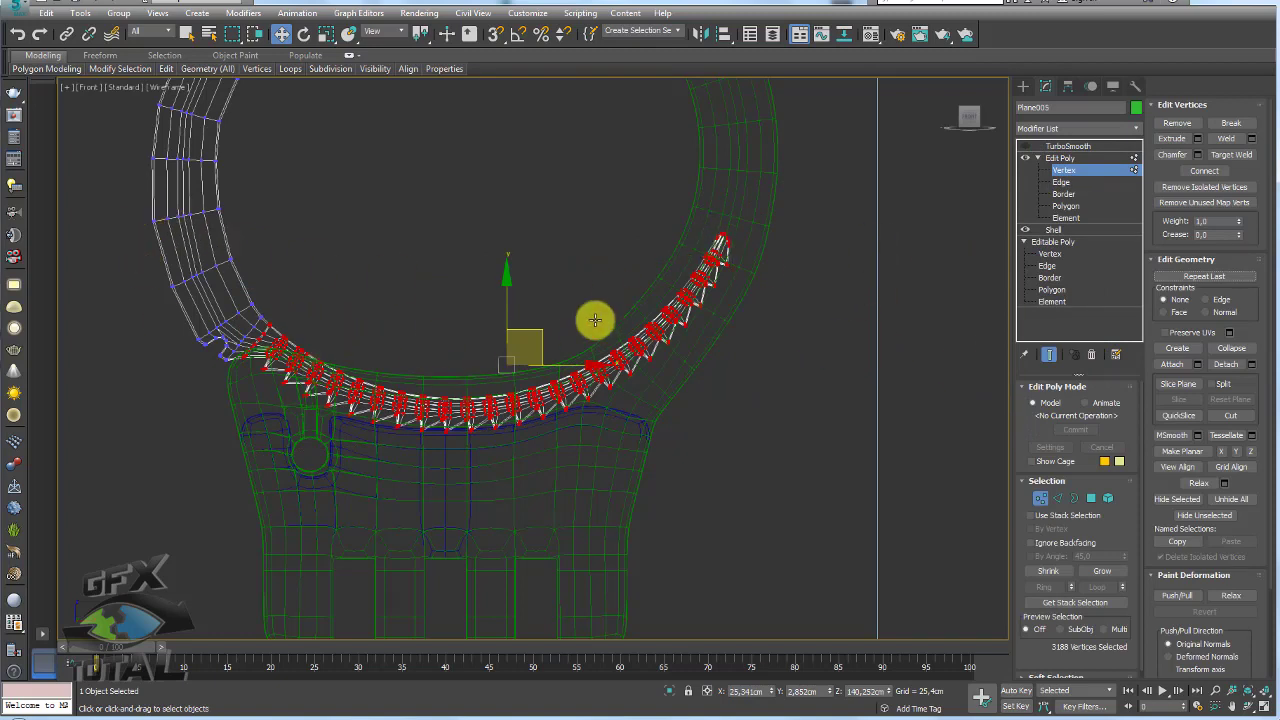
# Add a Bend modifier to the strip on the X axis with Direction -90,0.
pyautogui.click(1136, 128)
pyautogui.scroll(-2, 1063, 343)
pyautogui.click(1044, 369)
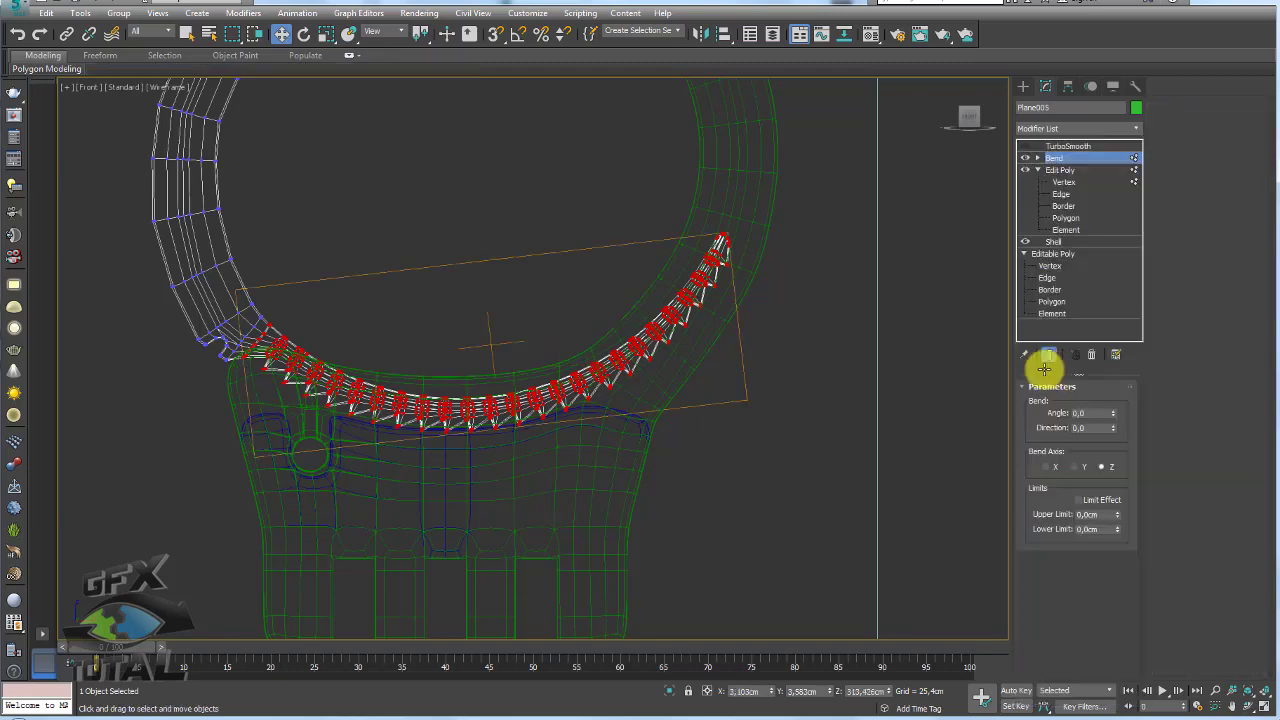
pyautogui.moveTo(1114, 412); pyautogui.dragTo(1100, 314)
pyautogui.click(1072, 466)
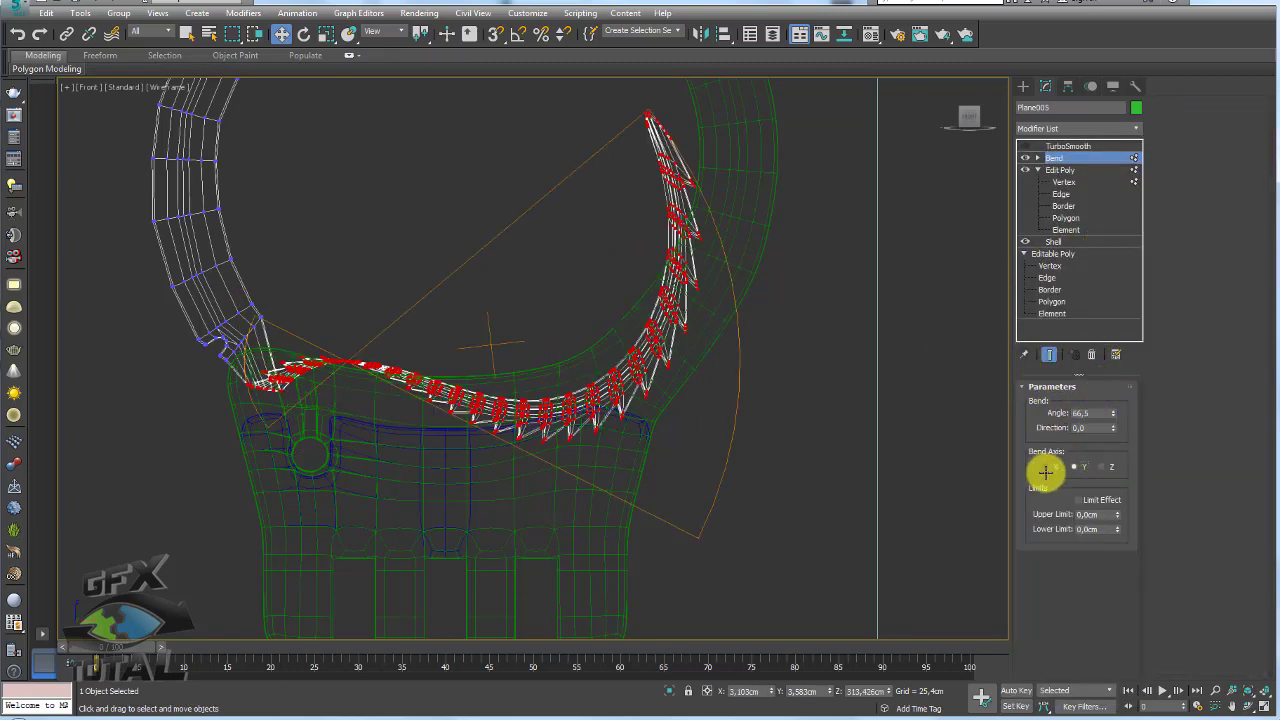
pyautogui.click(1045, 468)
pyautogui.moveTo(1112, 413); pyautogui.dragTo(1100, 340)
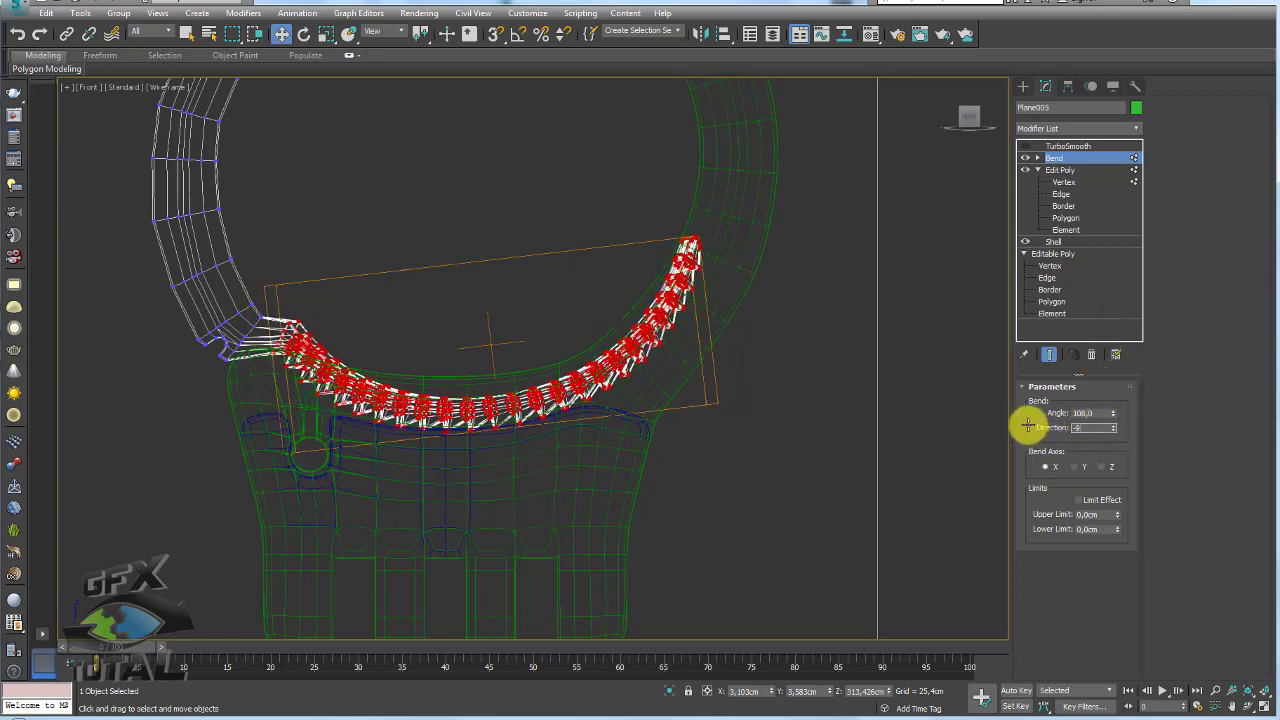
pyautogui.write('90')
pyautogui.press('Return')
# Enable Limit Effect, adjust the upper and lower limits, and set Angle to -77,5.
pyautogui.moveTo(1111, 420)
pyautogui.mouseDown()
pyautogui.moveTo(1123, 443)
pyautogui.moveTo(1123, 351)
pyautogui.moveTo(1114, 560)
pyautogui.moveTo(1111, 423)
pyautogui.moveTo(1111, 531)
pyautogui.moveTo(972, 503)
pyautogui.mouseUp()
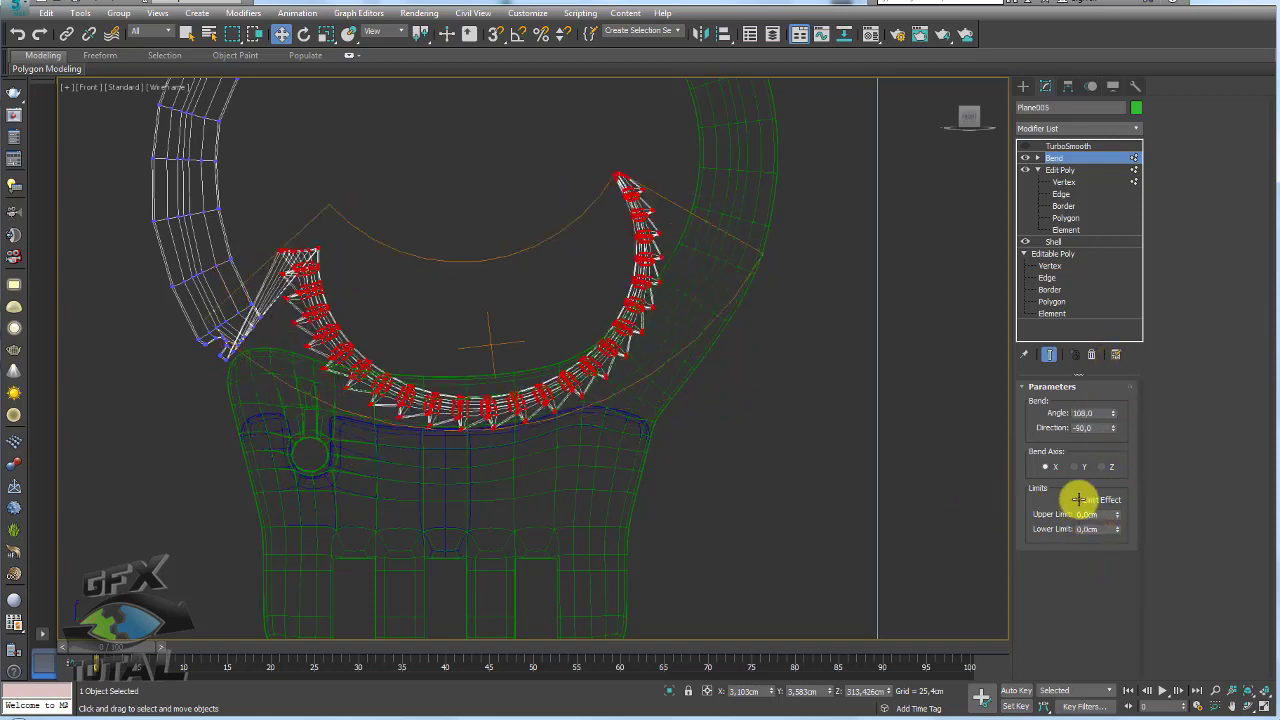
pyautogui.click(1079, 499)
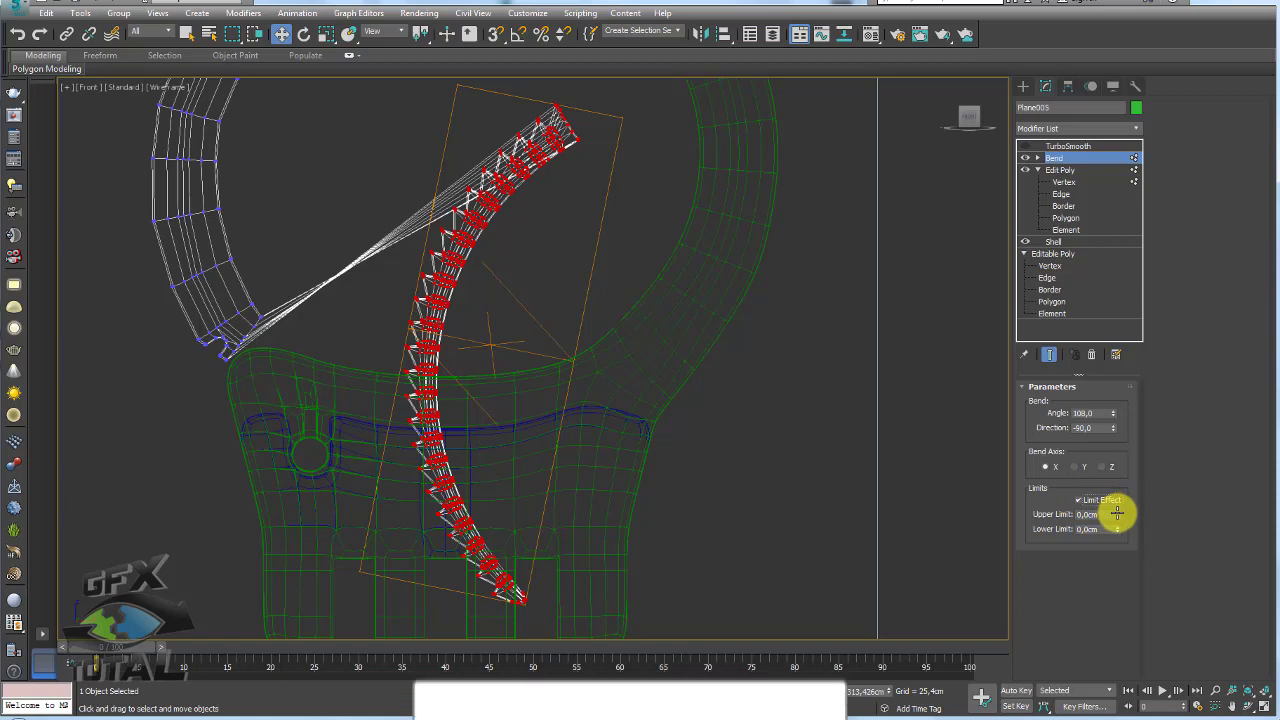
pyautogui.moveTo(1116, 514)
pyautogui.mouseDown()
pyautogui.moveTo(1034, 14)
pyautogui.moveTo(1049, 363)
pyautogui.moveTo(1094, 580)
pyautogui.moveTo(1129, 314)
pyautogui.moveTo(1156, 460)
pyautogui.moveTo(1155, 643)
pyautogui.moveTo(1116, 532)
pyautogui.moveTo(1157, 23)
pyautogui.moveTo(109, 471)
pyautogui.mouseUp()
pyautogui.moveTo(114, 52)
pyautogui.mouseDown()
pyautogui.moveTo(317, 106)
pyautogui.moveTo(380, 686)
pyautogui.moveTo(408, 514)
pyautogui.moveTo(566, 66)
pyautogui.moveTo(574, 634)
pyautogui.moveTo(600, 371)
pyautogui.mouseUp()
pyautogui.moveTo(1106, 422)
pyautogui.mouseDown()
pyautogui.moveTo(1120, 406)
pyautogui.moveTo(1097, 317)
pyautogui.moveTo(1057, 486)
pyautogui.moveTo(1143, 583)
pyautogui.moveTo(1126, 672)
pyautogui.moveTo(1106, 683)
pyautogui.moveTo(1113, 673)
pyautogui.mouseUp()
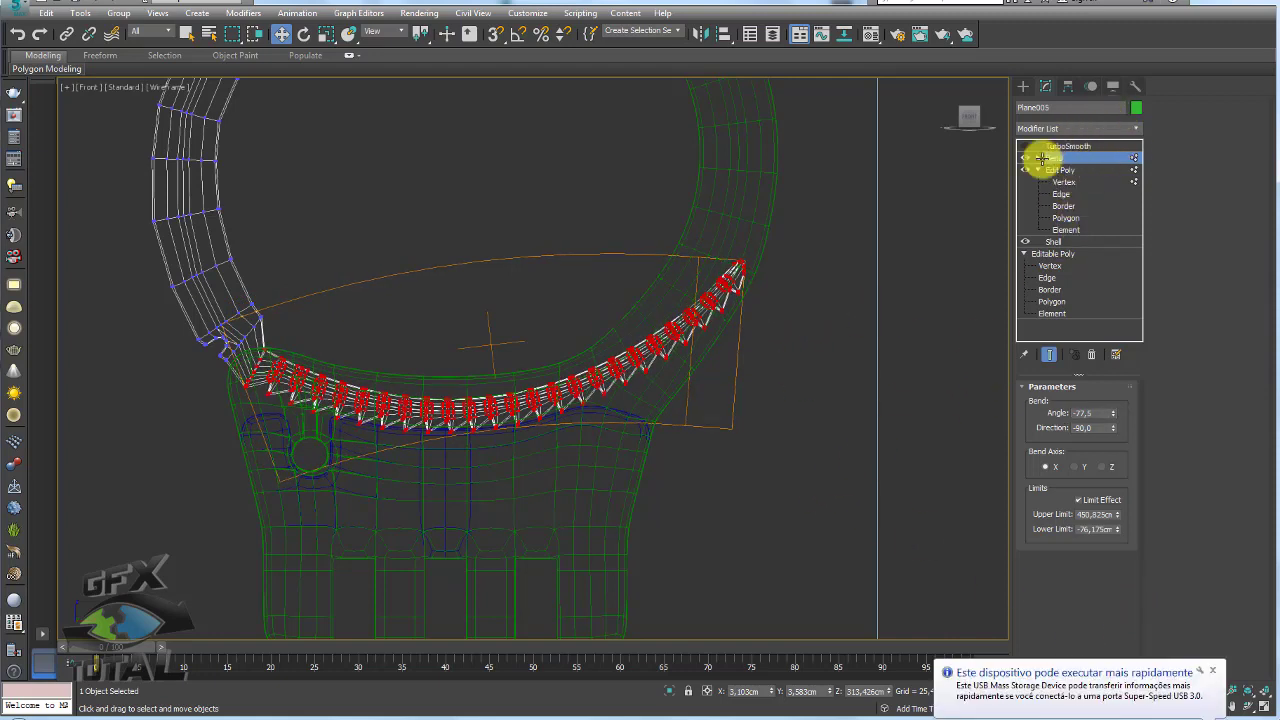
pyautogui.click(1214, 672)
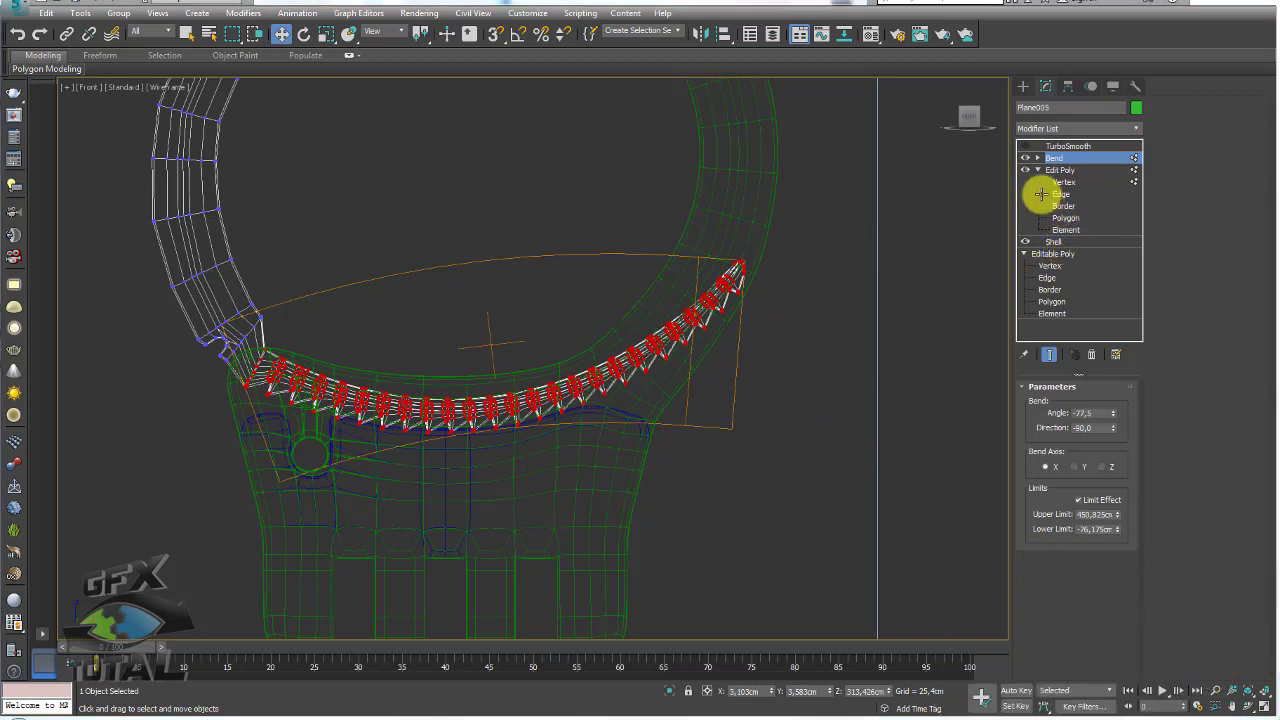
# Add Edit Poly above the Bend; move, rotate and scale the strip to 96% onto the cuff.
pyautogui.hotkey('ctrl', 'e')
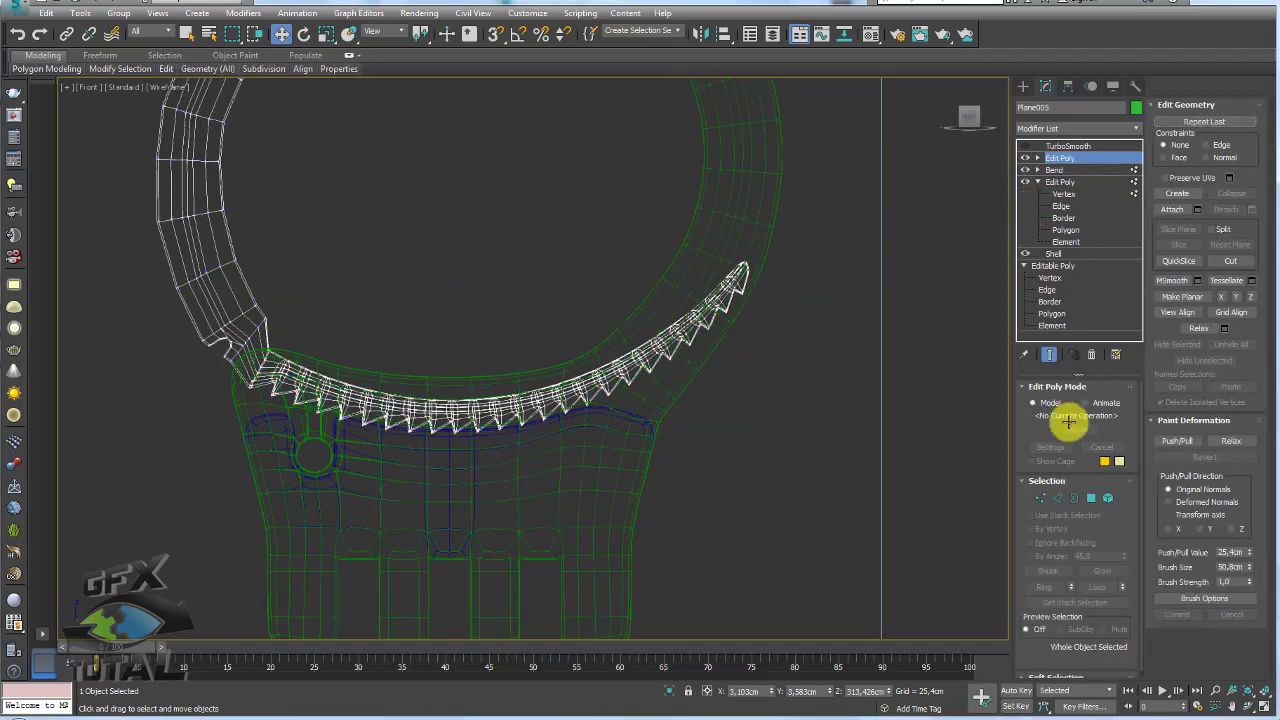
pyautogui.click(1046, 498)
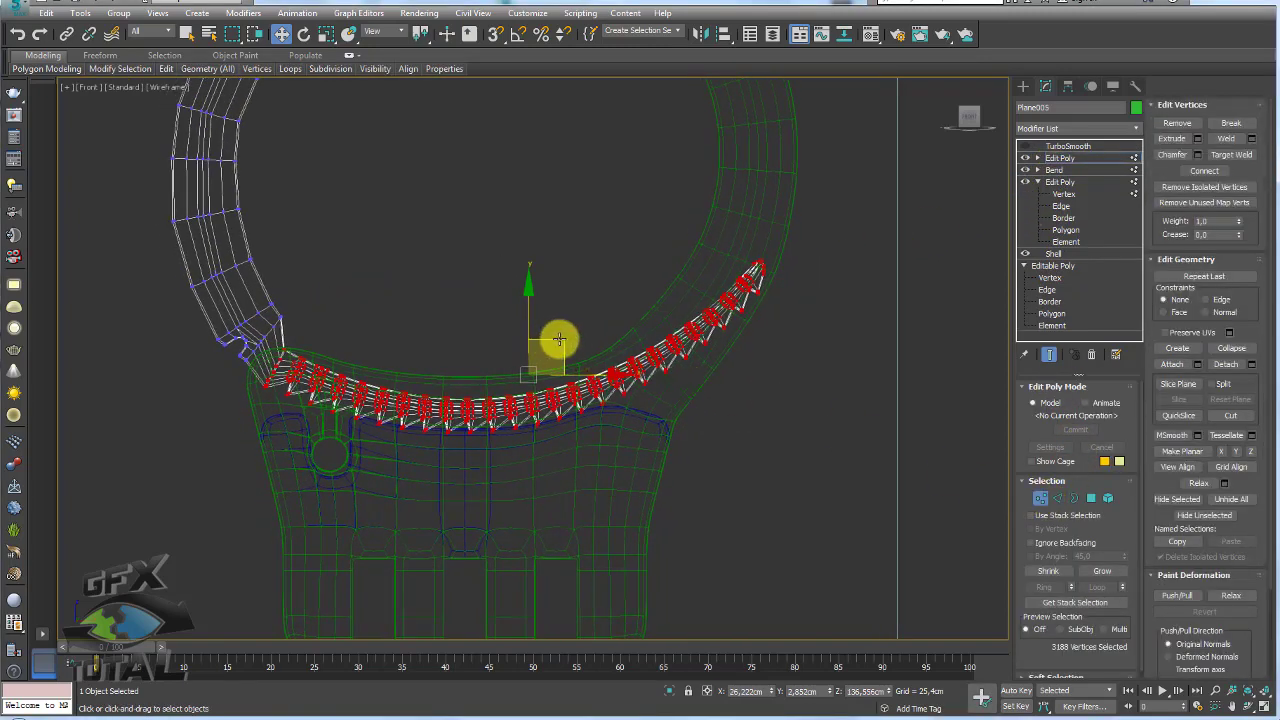
pyautogui.moveTo(558, 340); pyautogui.dragTo(563, 332)
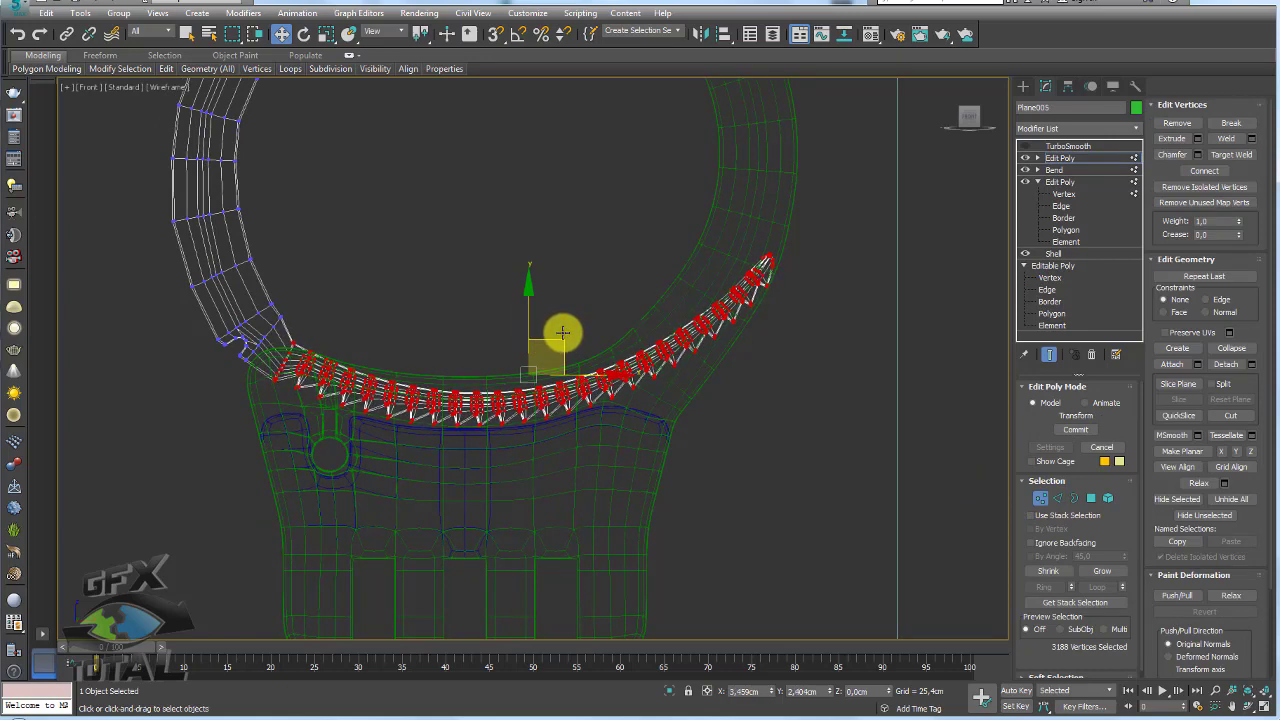
pyautogui.press('e')
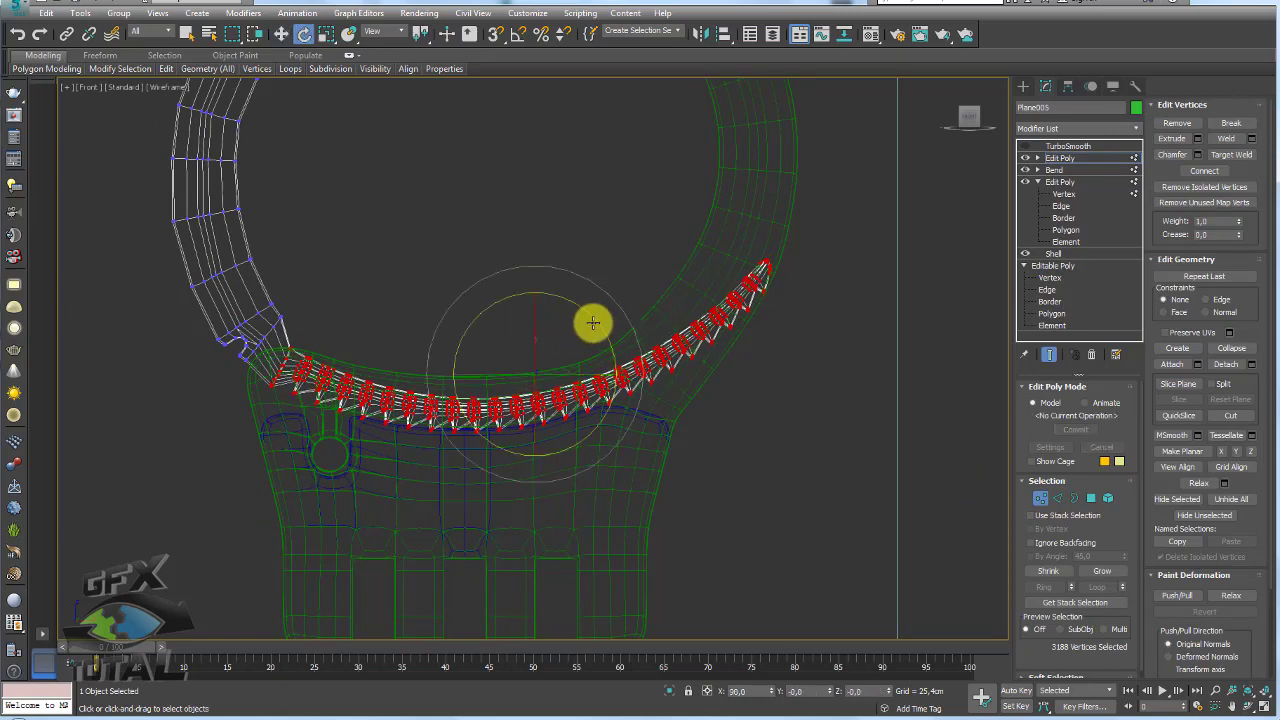
pyautogui.moveTo(591, 320); pyautogui.dragTo(586, 334)
pyautogui.press('w')
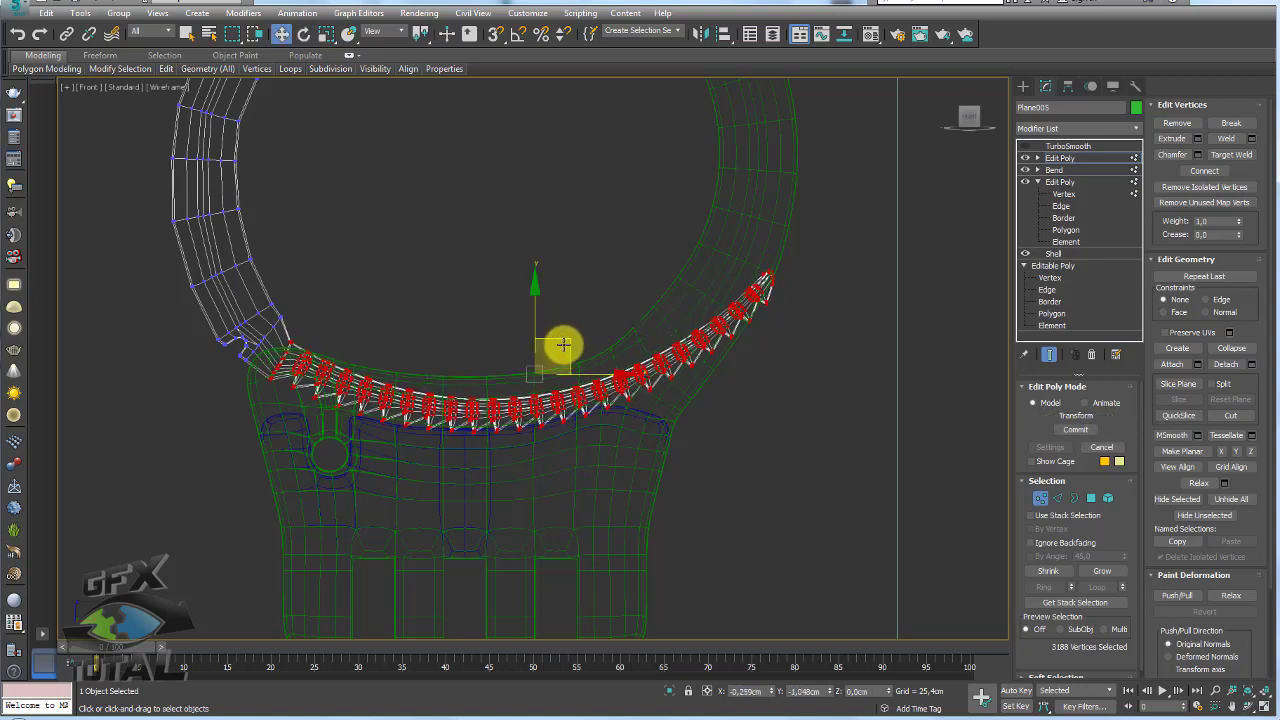
pyautogui.press('e')
pyautogui.press('r')
pyautogui.moveTo(628, 375); pyautogui.dragTo(634, 378)
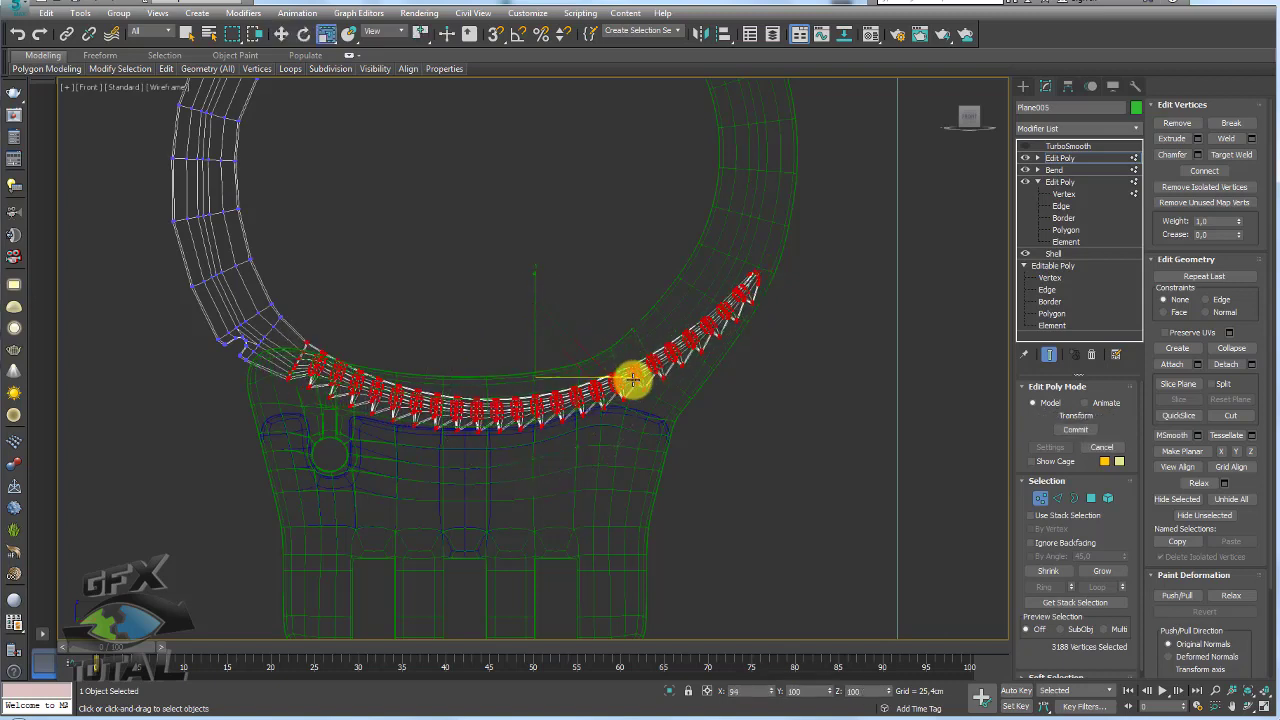
pyautogui.press('w')
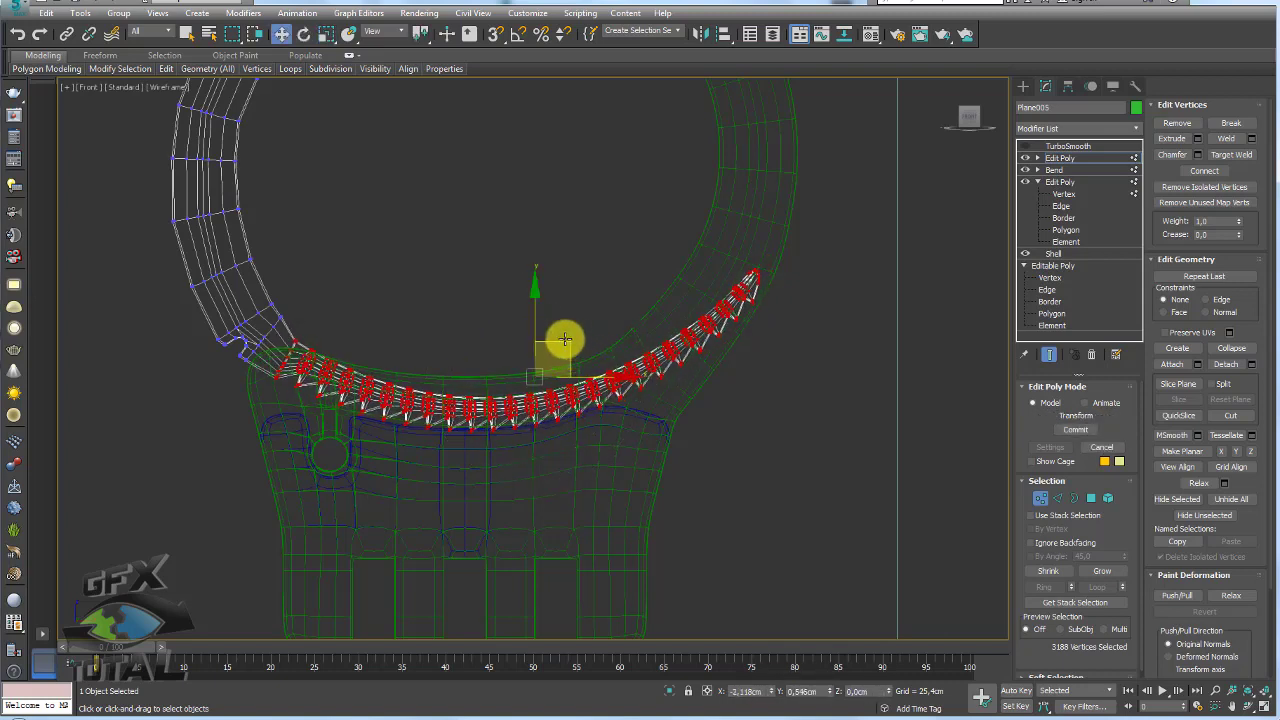